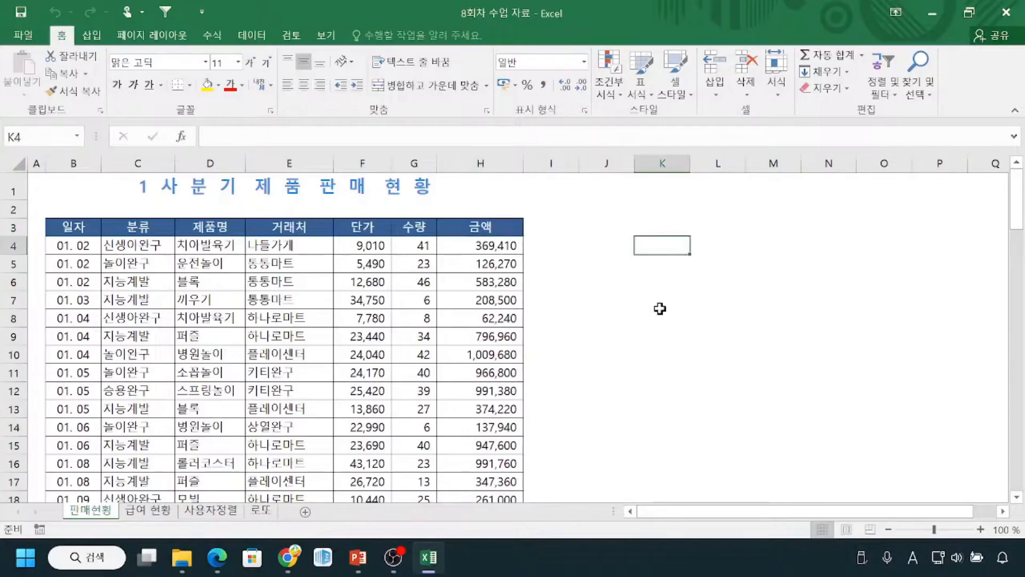
Step: Select the two separate empty ranges K4:K10 and M4:M9 together, then clear the selection by choosing cell J11
{"action": "key", "text": "ctrl"}
{"action": "key", "text": "ctrl"}
{"action": "left_click_drag", "start_coordinate": [663, 240], "coordinate": [667, 355]}
{"action": "left_click_drag", "start_coordinate": [794, 242], "coordinate": [790, 339]}
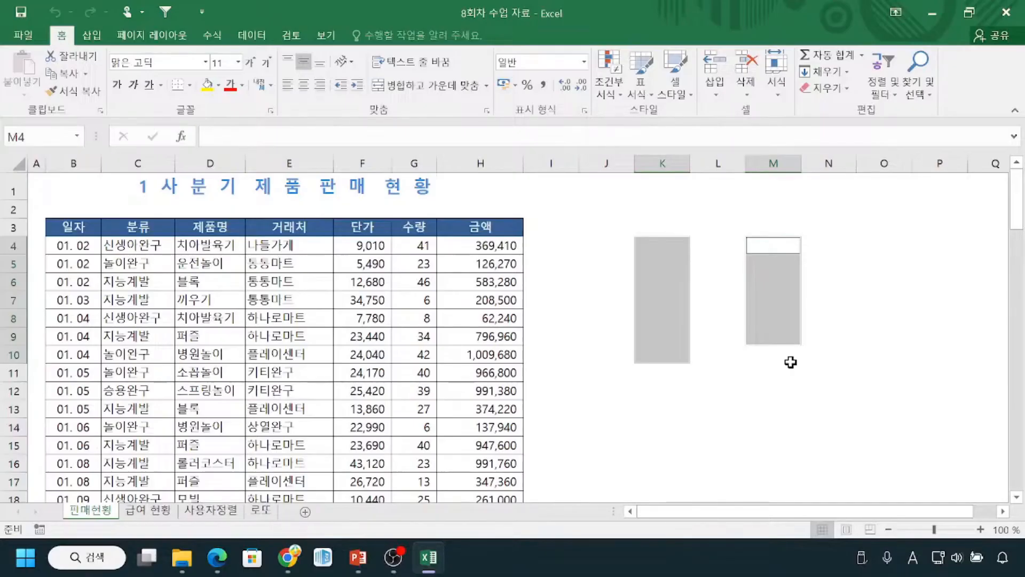
{"action": "key", "text": "ctrl"}
{"action": "key", "text": "ctrl"}
{"action": "key", "text": "ctrl"}
{"action": "left_click", "coordinate": [621, 370]}
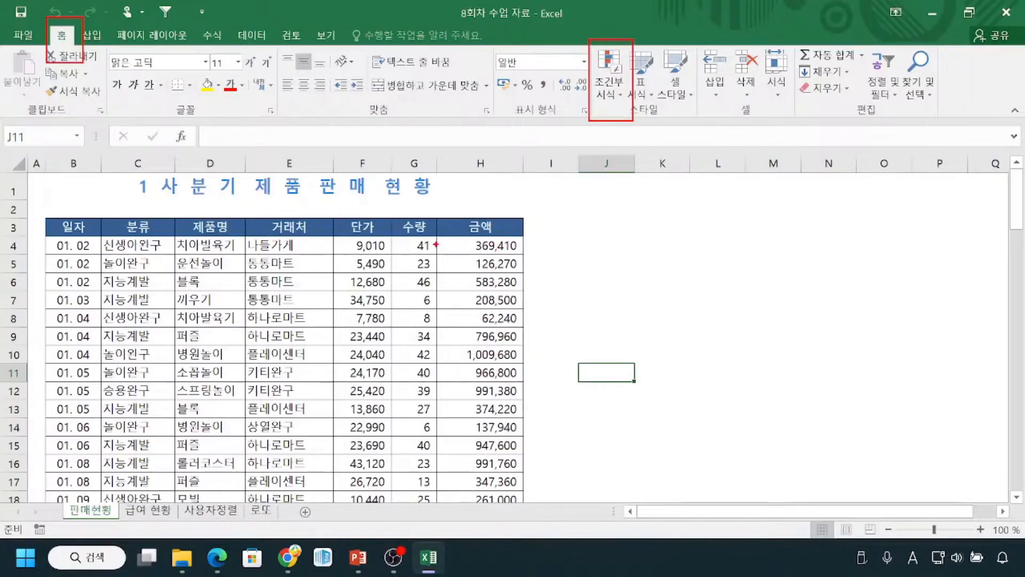
{"action": "mouse_move", "coordinate": [438, 244]}
{"action": "left_mouse_down"}
{"action": "mouse_move", "coordinate": [476, 244]}
{"action": "mouse_move", "coordinate": [455, 265]}
{"action": "mouse_move", "coordinate": [478, 266]}
{"action": "mouse_move", "coordinate": [477, 279]}
{"action": "left_mouse_up"}
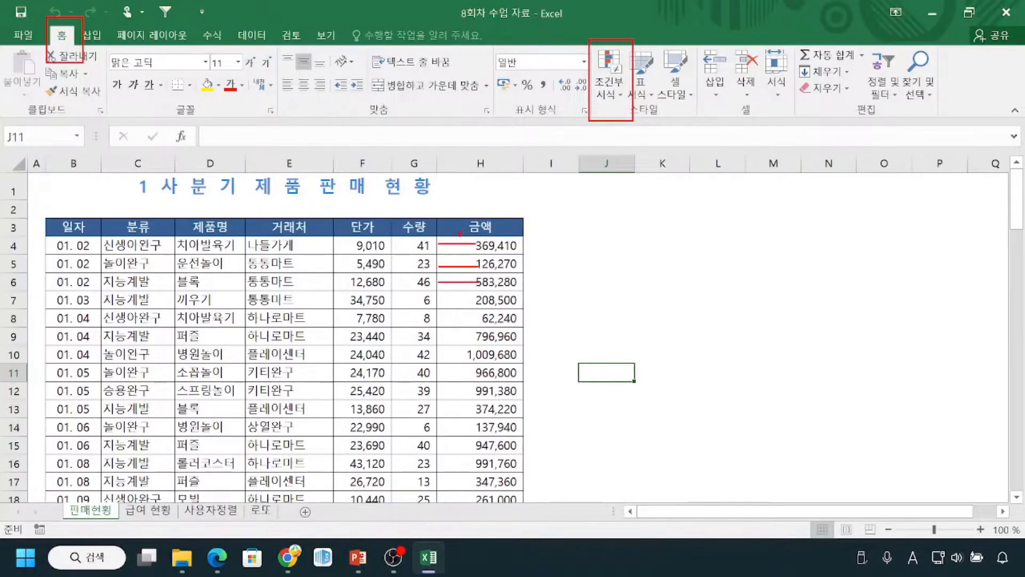
{"action": "mouse_move", "coordinate": [527, 240]}
{"action": "left_mouse_down"}
{"action": "mouse_move", "coordinate": [547, 339]}
{"action": "mouse_move", "coordinate": [540, 456]}
{"action": "left_mouse_up"}
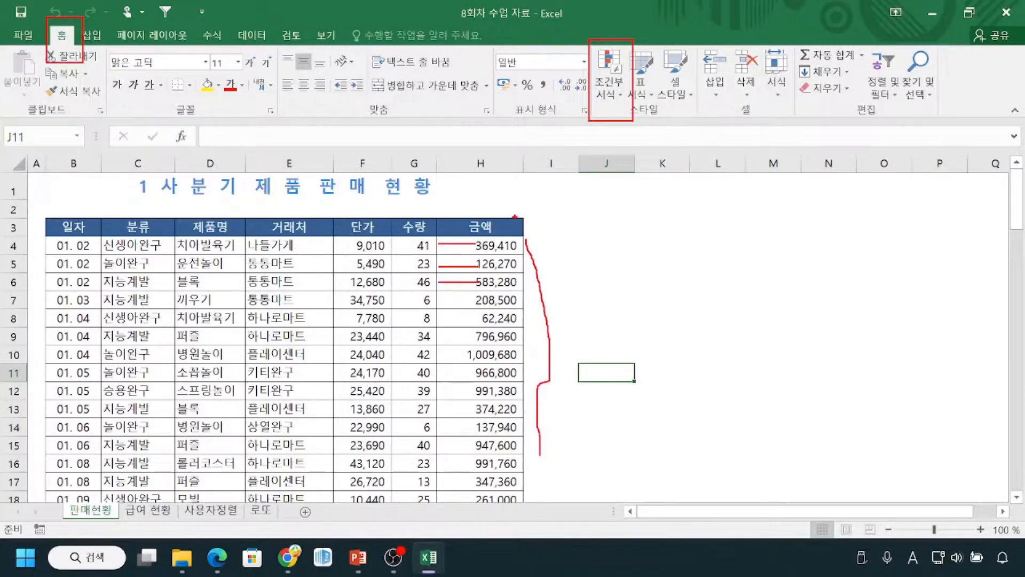
{"action": "key", "text": "Escape"}
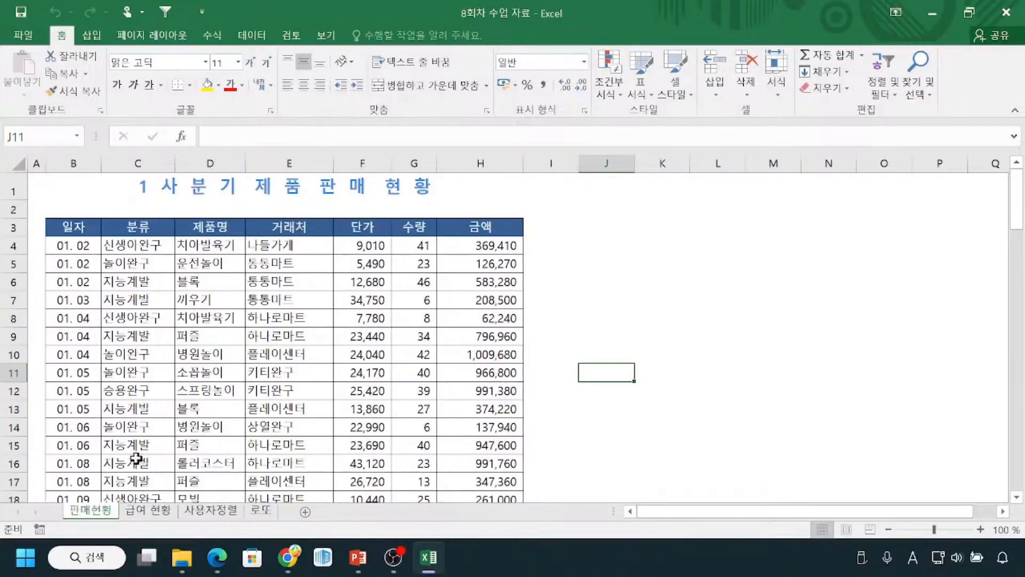
{"action": "left_click", "coordinate": [95, 521]}
{"action": "left_click", "coordinate": [93, 518]}
{"action": "left_click", "coordinate": [95, 523]}
{"action": "left_click", "coordinate": [79, 524]}
{"action": "key", "text": "ctrl"}
{"action": "key", "text": "ctrl"}
Step: Select the whole date column B to examine the sale dates in the product sales table
{"action": "left_click", "coordinate": [63, 166]}
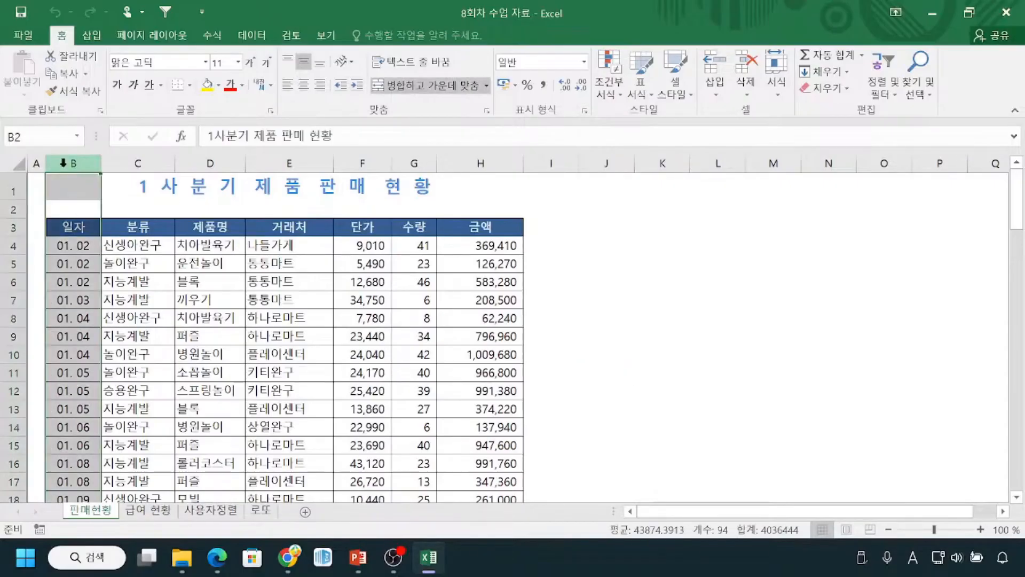
{"action": "mouse_move", "coordinate": [66, 204]}
{"action": "left_mouse_down"}
{"action": "mouse_move", "coordinate": [47, 217]}
{"action": "mouse_move", "coordinate": [90, 224]}
{"action": "left_mouse_up"}
{"action": "mouse_move", "coordinate": [592, 214]}
{"action": "left_mouse_down"}
{"action": "mouse_move", "coordinate": [583, 264]}
{"action": "mouse_move", "coordinate": [638, 264]}
{"action": "mouse_move", "coordinate": [606, 219]}
{"action": "mouse_move", "coordinate": [655, 219]}
{"action": "mouse_move", "coordinate": [664, 264]}
{"action": "mouse_move", "coordinate": [633, 268]}
{"action": "mouse_move", "coordinate": [589, 209]}
{"action": "mouse_move", "coordinate": [617, 204]}
{"action": "mouse_move", "coordinate": [658, 224]}
{"action": "mouse_move", "coordinate": [590, 209]}
{"action": "mouse_move", "coordinate": [592, 172]}
{"action": "mouse_move", "coordinate": [599, 203]}
{"action": "left_mouse_up"}
{"action": "left_click_drag", "start_coordinate": [606, 240], "coordinate": [633, 244]}
{"action": "left_click_drag", "start_coordinate": [691, 230], "coordinate": [784, 200]}
{"action": "mouse_move", "coordinate": [701, 239]}
{"action": "left_mouse_down"}
{"action": "mouse_move", "coordinate": [787, 291]}
{"action": "mouse_move", "coordinate": [756, 440]}
{"action": "left_mouse_up"}
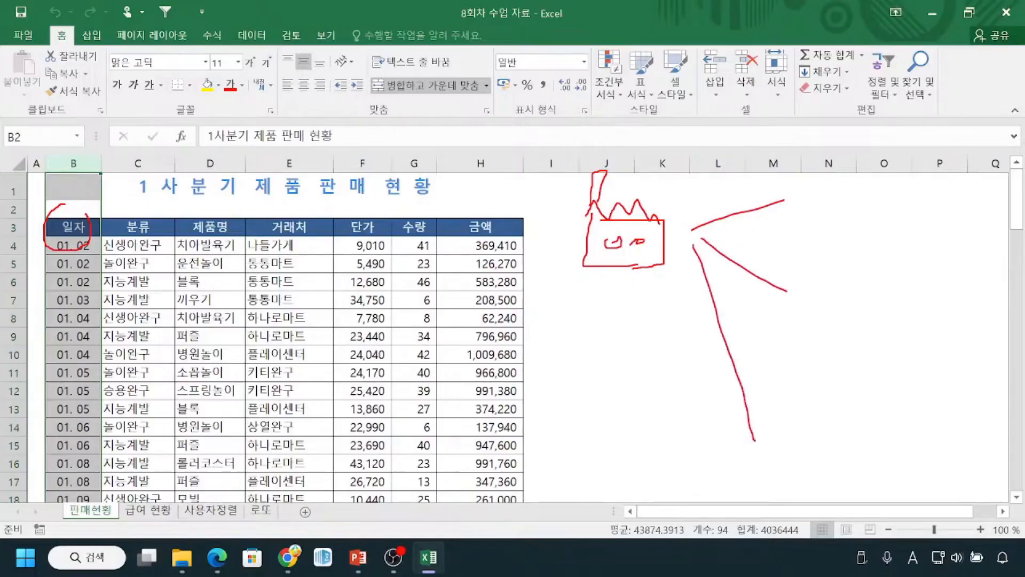
{"action": "left_click_drag", "start_coordinate": [791, 177], "coordinate": [858, 221]}
{"action": "left_click_drag", "start_coordinate": [798, 270], "coordinate": [880, 315]}
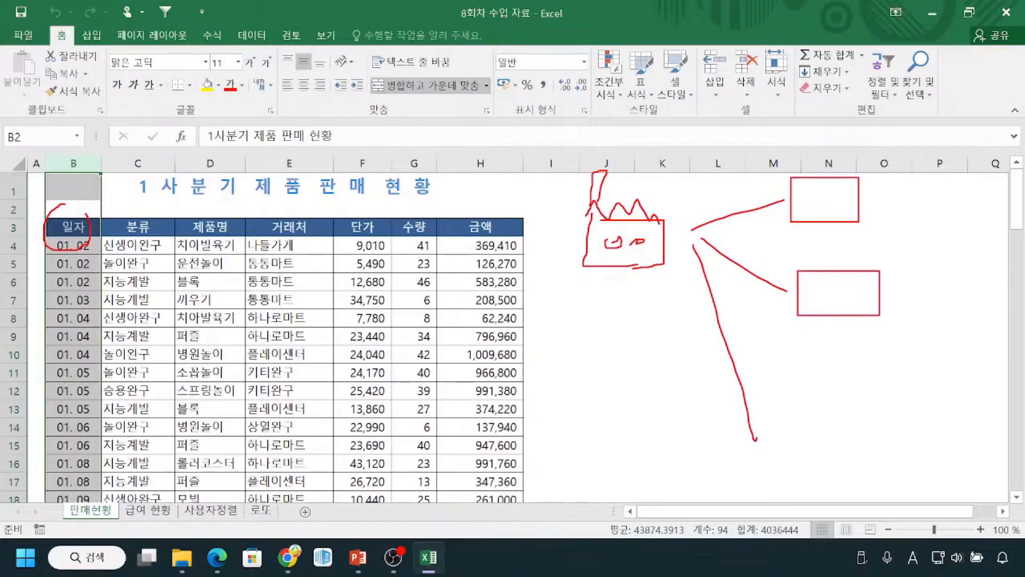
{"action": "left_click_drag", "start_coordinate": [807, 346], "coordinate": [860, 371]}
{"action": "left_click_drag", "start_coordinate": [801, 386], "coordinate": [864, 409]}
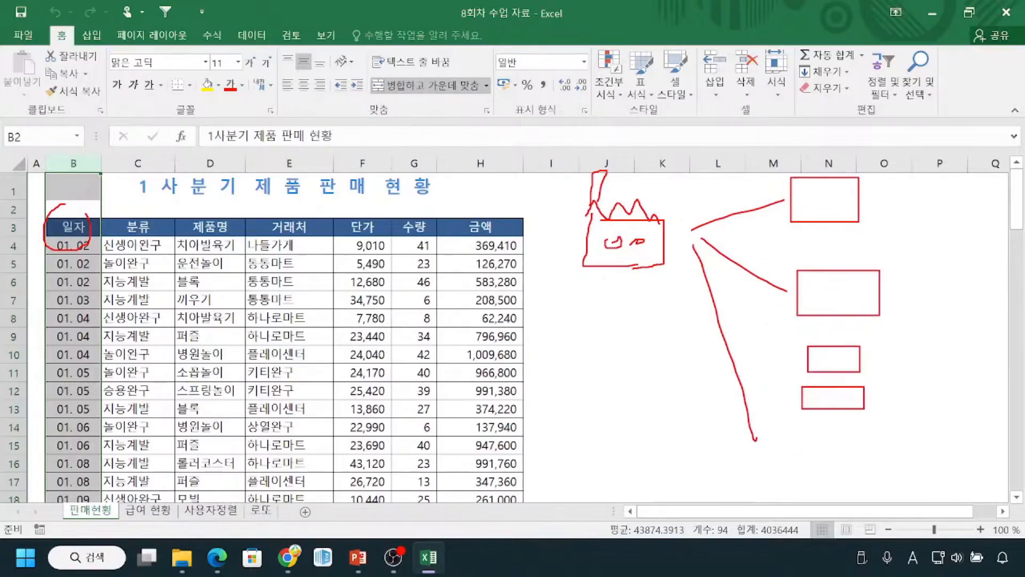
{"action": "left_click_drag", "start_coordinate": [794, 421], "coordinate": [896, 461]}
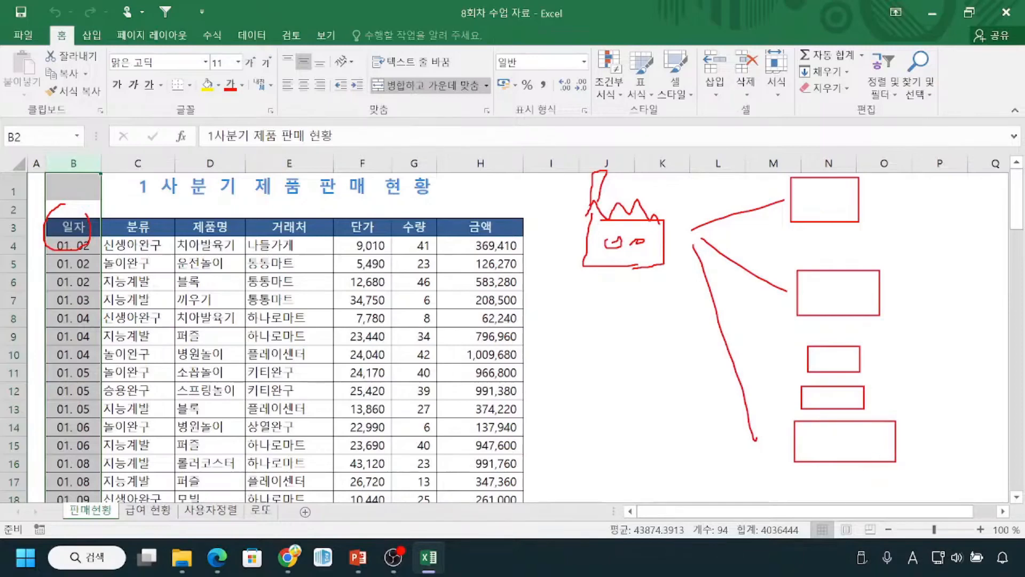
{"action": "mouse_move", "coordinate": [799, 473]}
{"action": "left_mouse_down"}
{"action": "mouse_move", "coordinate": [821, 495]}
{"action": "mouse_move", "coordinate": [857, 496]}
{"action": "left_mouse_up"}
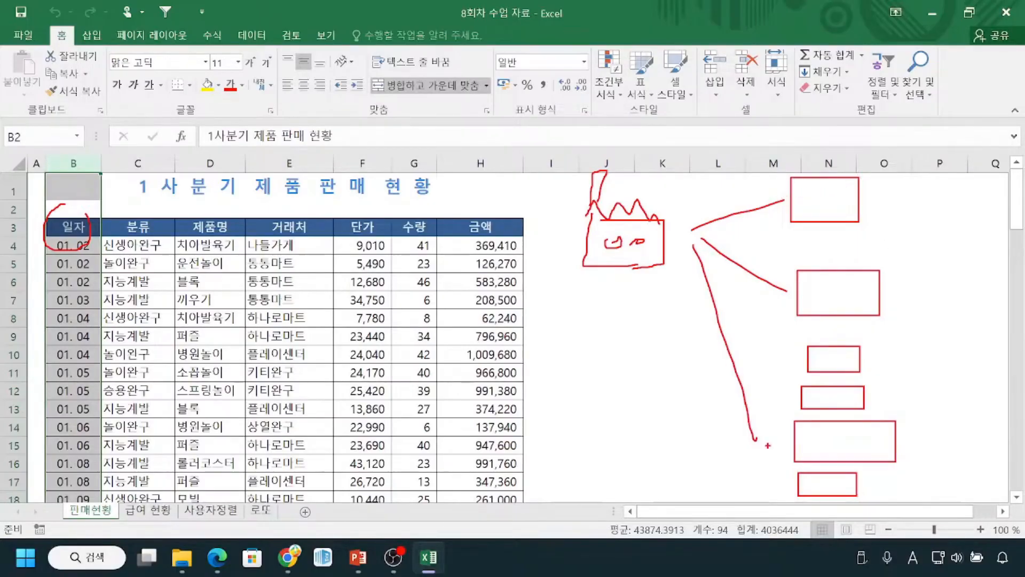
{"action": "mouse_move", "coordinate": [630, 152]}
{"action": "left_mouse_down"}
{"action": "mouse_move", "coordinate": [555, 306]}
{"action": "mouse_move", "coordinate": [703, 240]}
{"action": "mouse_move", "coordinate": [635, 153]}
{"action": "left_mouse_up"}
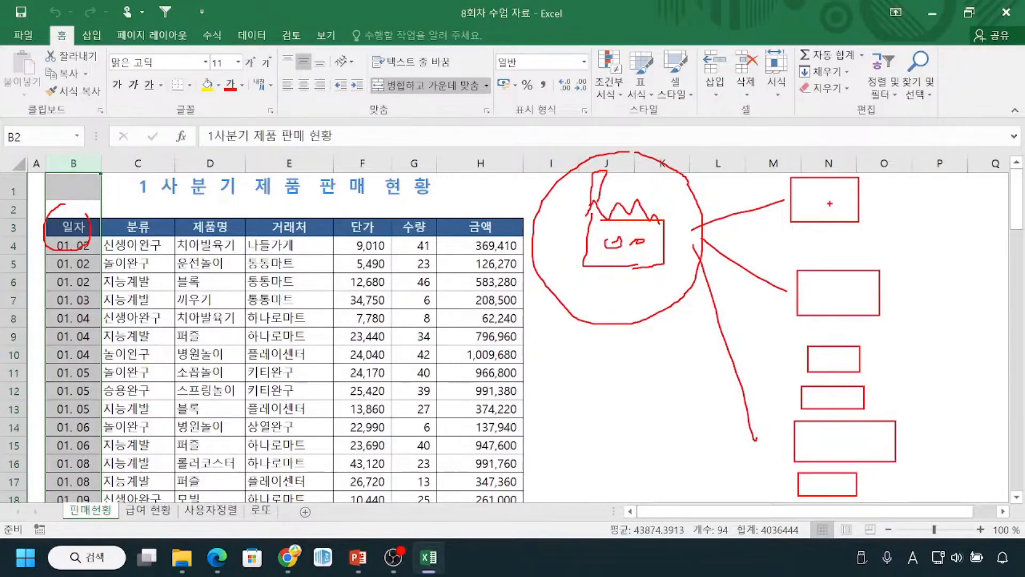
{"action": "key", "text": "Escape"}
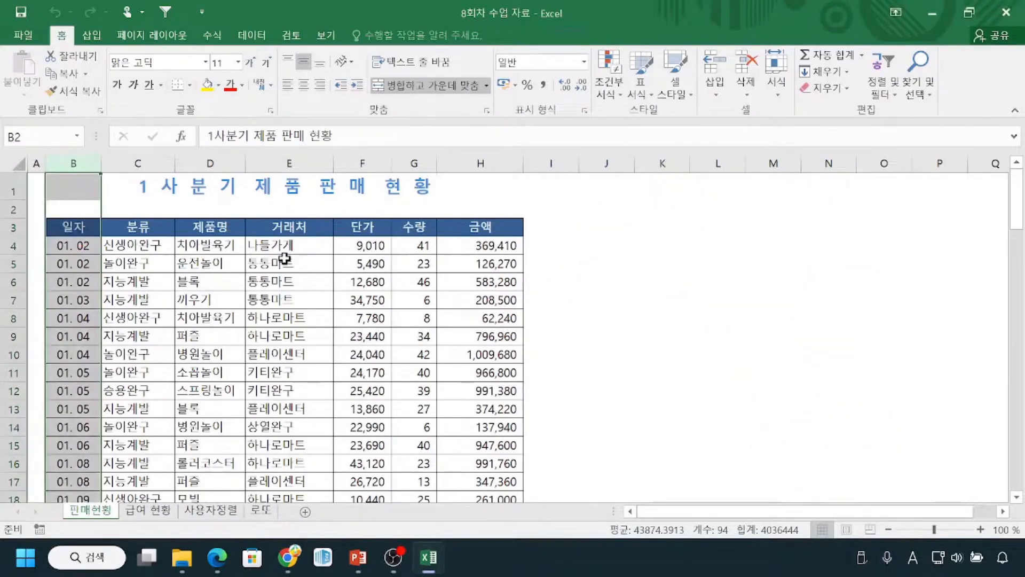
Step: Select row 4 and read the first sales record across its date, category, product, client, unit price, quantity and amount fields
{"action": "left_click", "coordinate": [7, 246]}
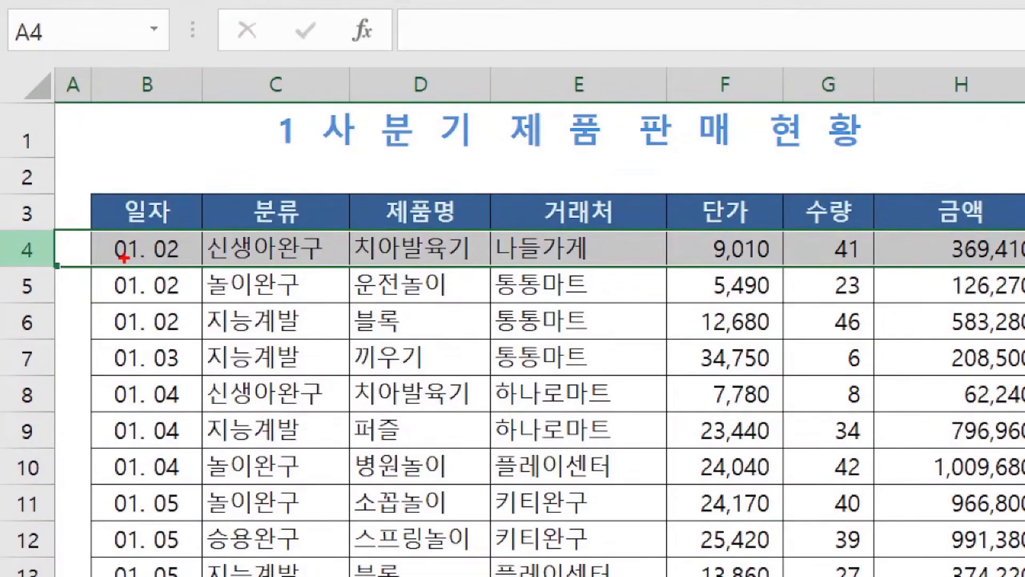
{"action": "left_click_drag", "start_coordinate": [113, 256], "coordinate": [185, 256]}
{"action": "mouse_move", "coordinate": [350, 234]}
{"action": "left_mouse_down"}
{"action": "mouse_move", "coordinate": [346, 248]}
{"action": "mouse_move", "coordinate": [424, 264]}
{"action": "mouse_move", "coordinate": [599, 264]}
{"action": "left_mouse_up"}
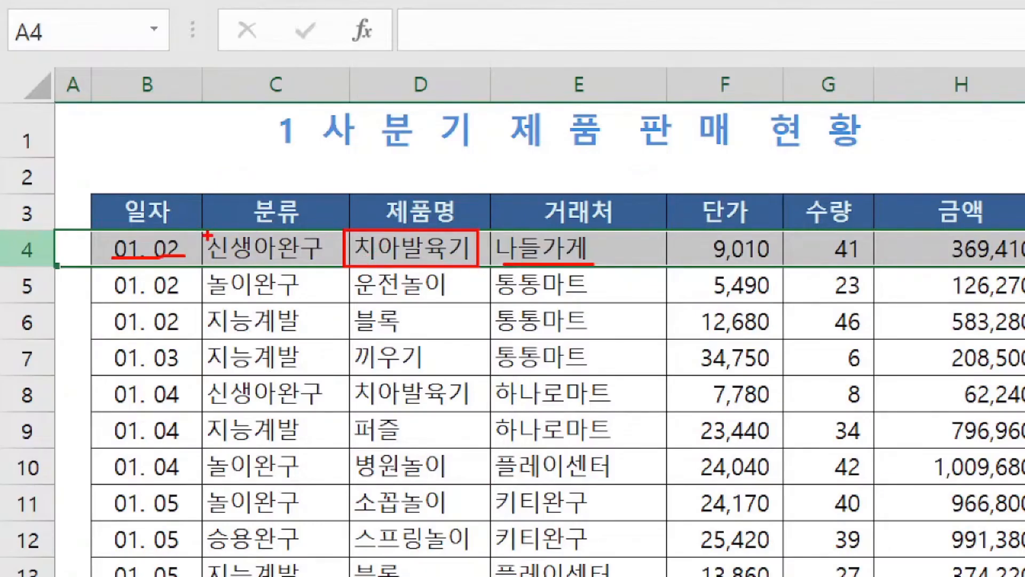
{"action": "mouse_move", "coordinate": [205, 232]}
{"action": "left_mouse_down"}
{"action": "mouse_move", "coordinate": [216, 263]}
{"action": "mouse_move", "coordinate": [329, 268]}
{"action": "left_mouse_up"}
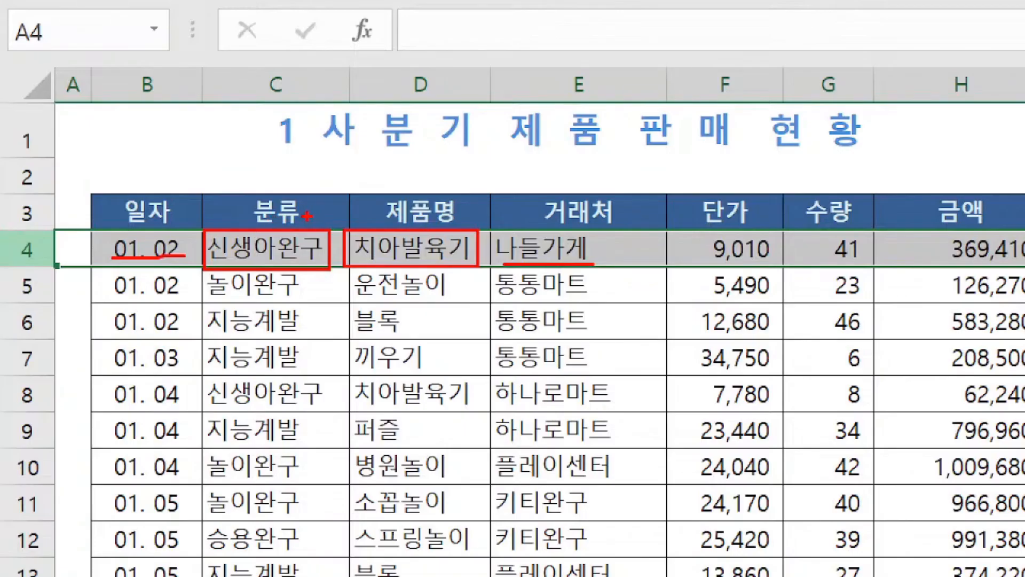
{"action": "left_click_drag", "start_coordinate": [315, 229], "coordinate": [332, 214]}
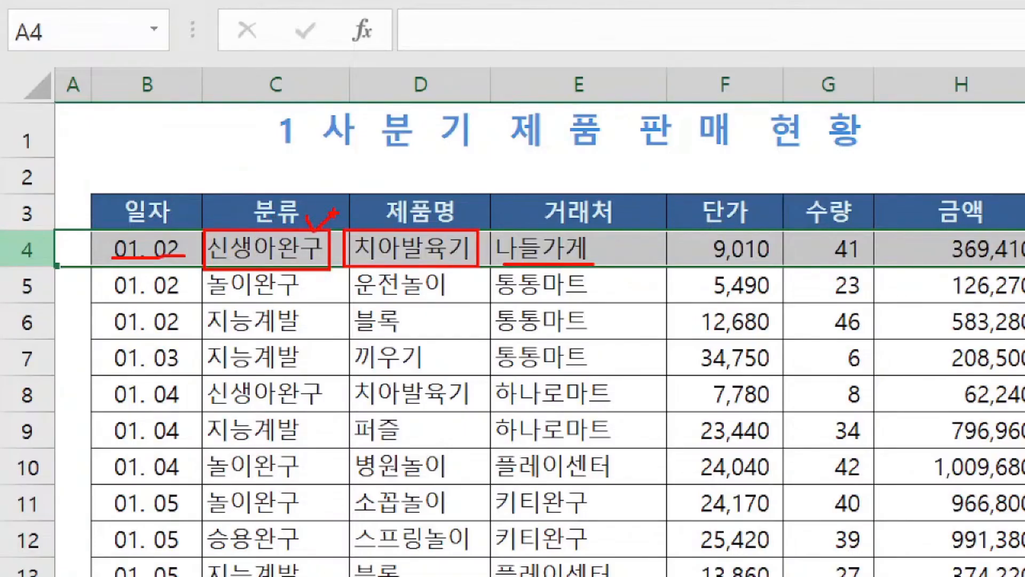
{"action": "mouse_move", "coordinate": [356, 303]}
{"action": "left_mouse_down"}
{"action": "mouse_move", "coordinate": [357, 339]}
{"action": "mouse_move", "coordinate": [429, 339]}
{"action": "left_mouse_up"}
{"action": "mouse_move", "coordinate": [205, 305]}
{"action": "left_mouse_down"}
{"action": "mouse_move", "coordinate": [204, 320]}
{"action": "mouse_move", "coordinate": [313, 338]}
{"action": "left_mouse_up"}
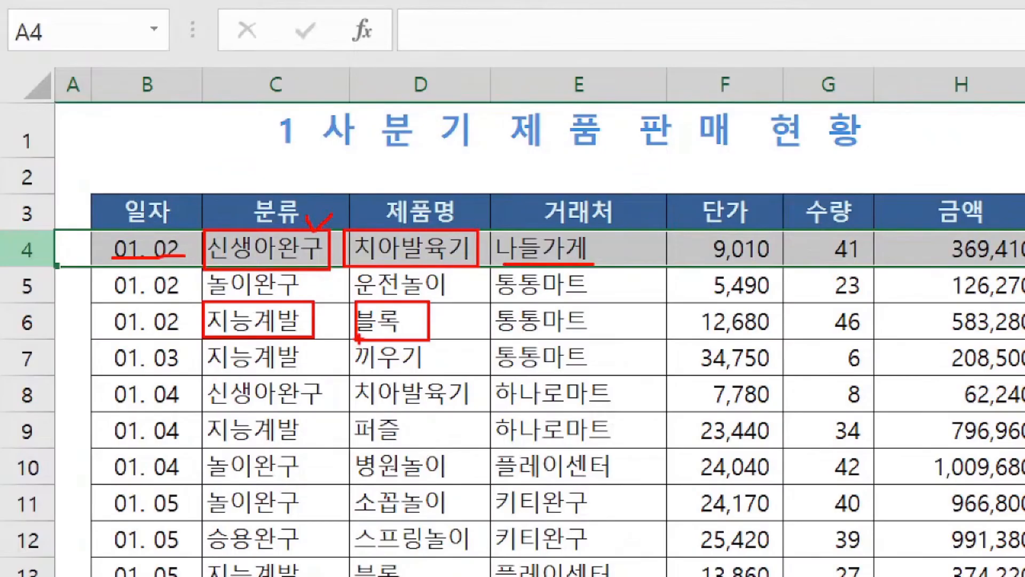
{"action": "mouse_move", "coordinate": [355, 338]}
{"action": "left_mouse_down"}
{"action": "mouse_move", "coordinate": [383, 375]}
{"action": "mouse_move", "coordinate": [355, 341]}
{"action": "left_mouse_up"}
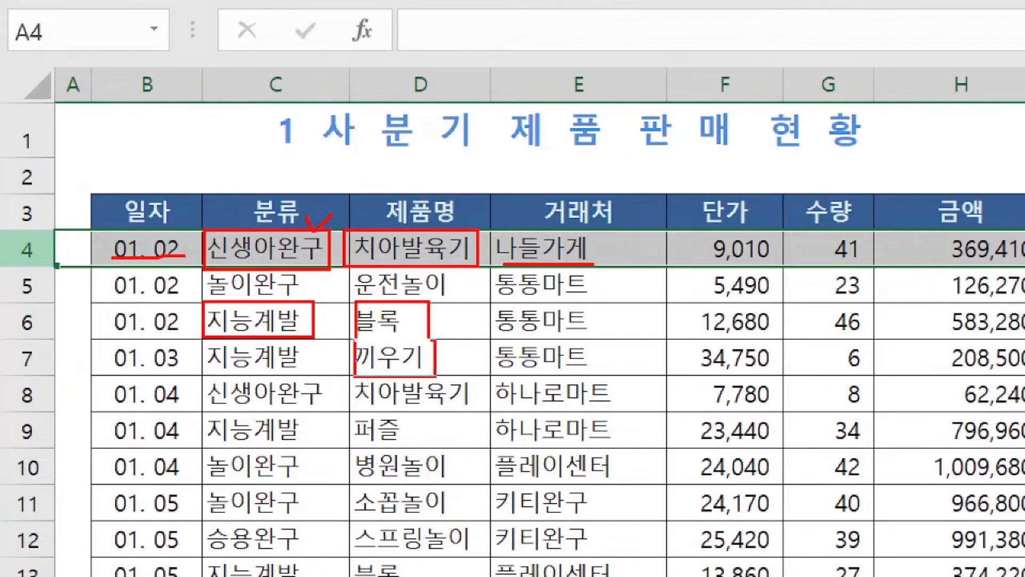
{"action": "mouse_move", "coordinate": [205, 340]}
{"action": "left_mouse_down"}
{"action": "mouse_move", "coordinate": [267, 377]}
{"action": "mouse_move", "coordinate": [305, 342]}
{"action": "mouse_move", "coordinate": [328, 359]}
{"action": "left_mouse_up"}
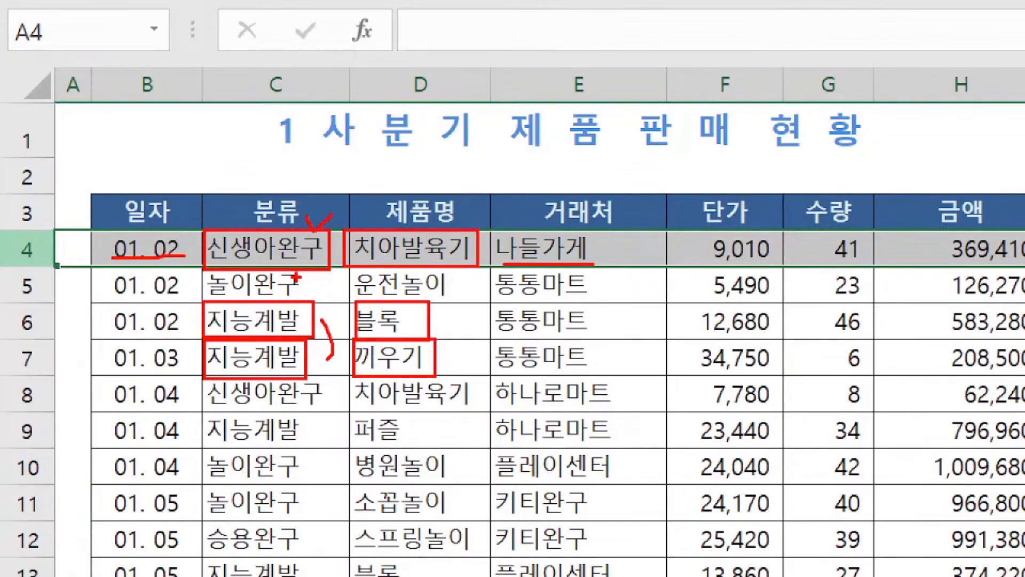
{"action": "left_click_drag", "start_coordinate": [232, 214], "coordinate": [252, 229]}
{"action": "mouse_move", "coordinate": [312, 457]}
{"action": "left_mouse_down"}
{"action": "mouse_move", "coordinate": [320, 472]}
{"action": "mouse_move", "coordinate": [331, 454]}
{"action": "left_mouse_up"}
{"action": "mouse_move", "coordinate": [304, 534]}
{"action": "left_mouse_down"}
{"action": "mouse_move", "coordinate": [313, 550]}
{"action": "mouse_move", "coordinate": [330, 528]}
{"action": "left_mouse_up"}
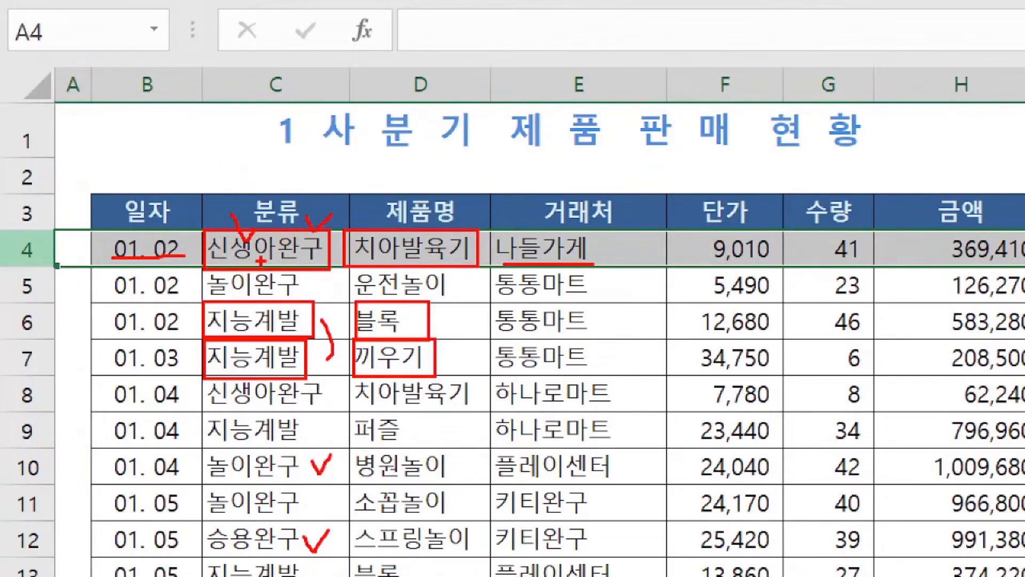
{"action": "left_click_drag", "start_coordinate": [372, 265], "coordinate": [468, 265]}
{"action": "mouse_move", "coordinate": [498, 231]}
{"action": "left_mouse_down"}
{"action": "mouse_move", "coordinate": [518, 267]}
{"action": "mouse_move", "coordinate": [602, 268]}
{"action": "left_mouse_up"}
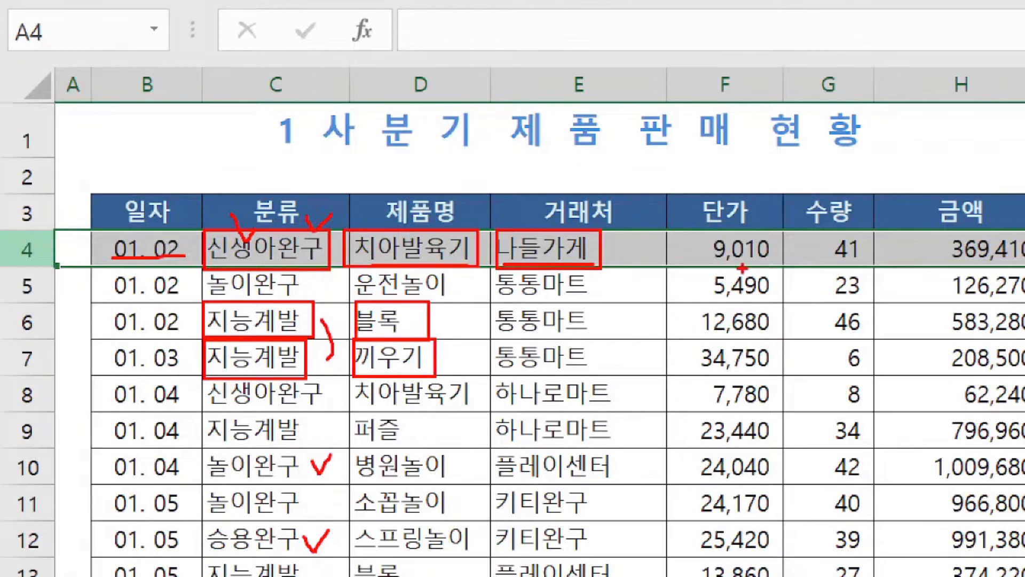
{"action": "left_click_drag", "start_coordinate": [706, 260], "coordinate": [862, 264]}
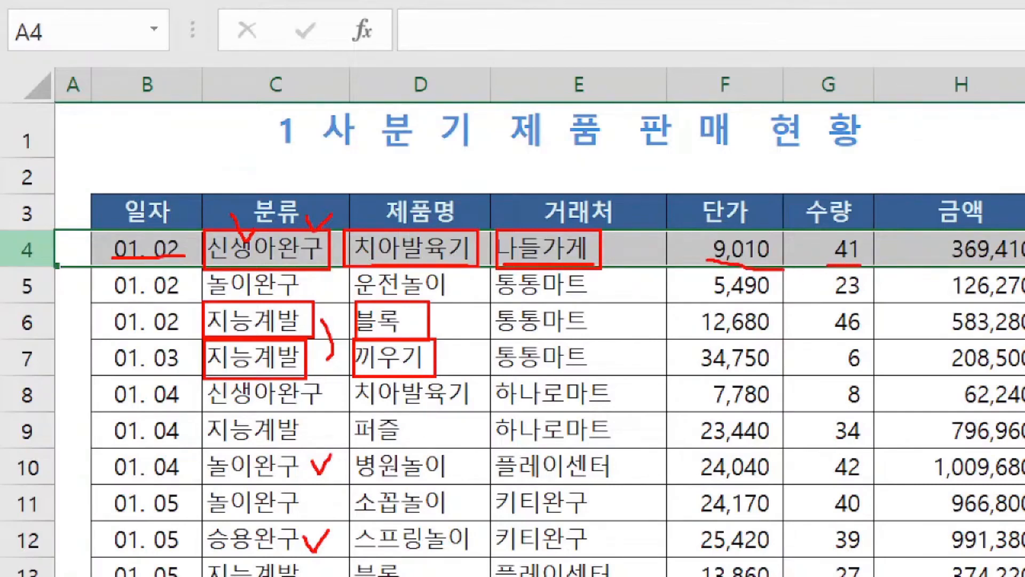
{"action": "mouse_move", "coordinate": [656, 247]}
{"action": "left_mouse_down"}
{"action": "mouse_move", "coordinate": [623, 247]}
{"action": "mouse_move", "coordinate": [626, 258]}
{"action": "mouse_move", "coordinate": [639, 251]}
{"action": "left_mouse_up"}
{"action": "left_click_drag", "start_coordinate": [941, 213], "coordinate": [969, 217]}
{"action": "mouse_move", "coordinate": [724, 205]}
{"action": "left_mouse_down"}
{"action": "mouse_move", "coordinate": [834, 145]}
{"action": "mouse_move", "coordinate": [835, 181]}
{"action": "left_mouse_up"}
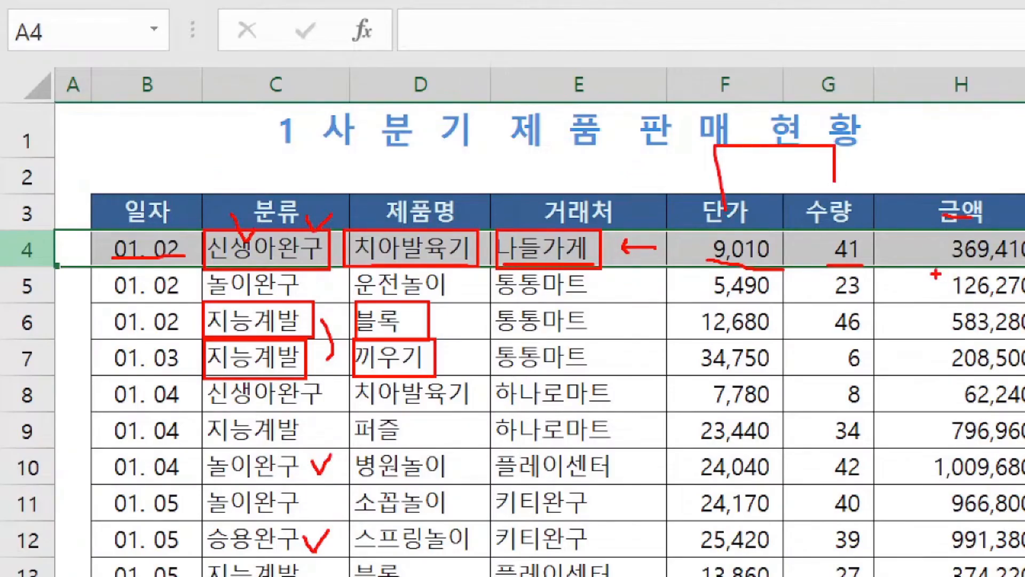
{"action": "left_click_drag", "start_coordinate": [924, 264], "coordinate": [1016, 263]}
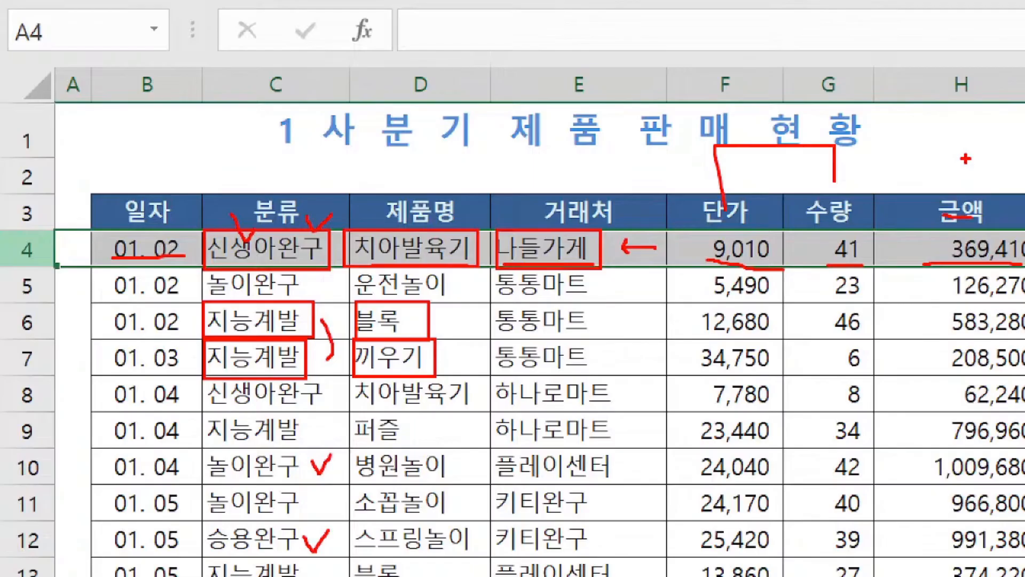
{"action": "key", "text": "Escape"}
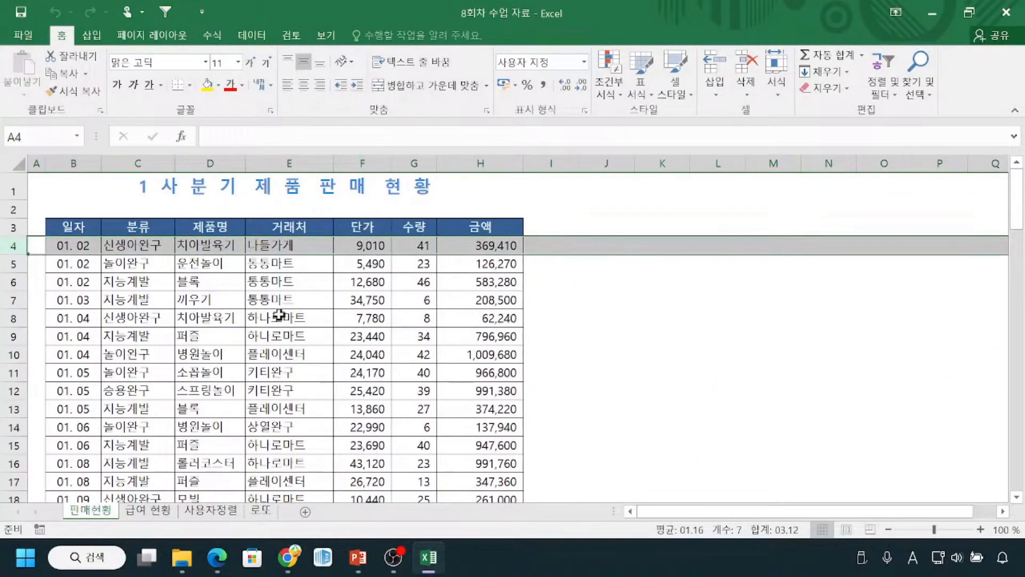
{"action": "left_click", "coordinate": [252, 321]}
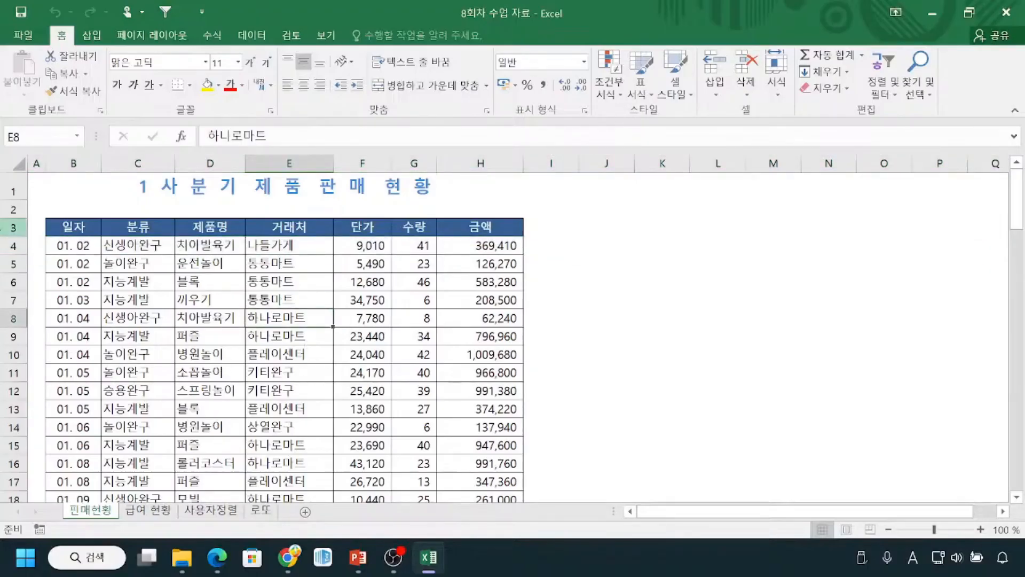
{"action": "left_click_drag", "start_coordinate": [60, 243], "coordinate": [83, 478]}
{"action": "left_click", "coordinate": [176, 373]}
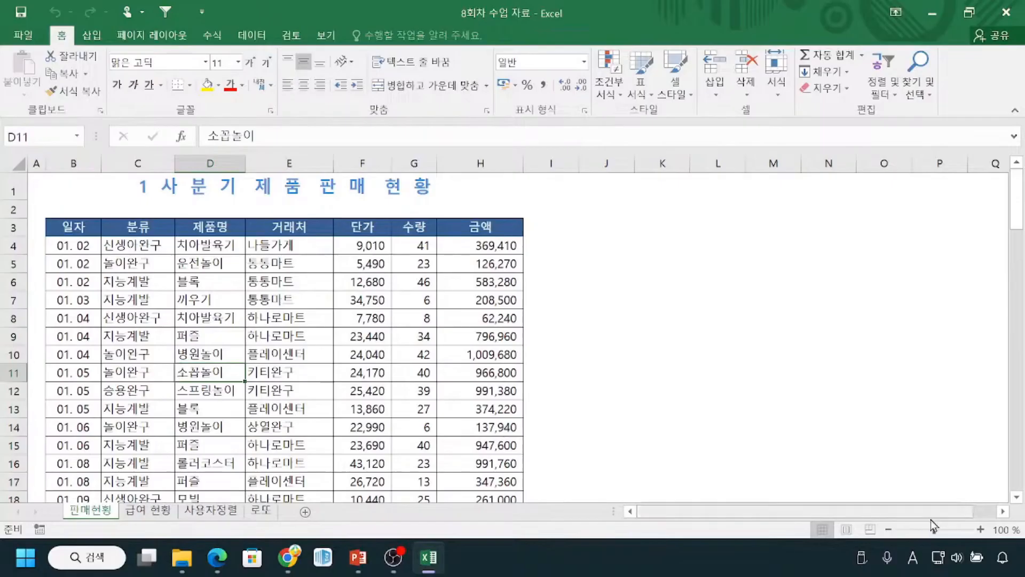
Step: Select the first date cell, B4, and enlarge the worksheet view to 140%
{"action": "left_click", "coordinate": [63, 250]}
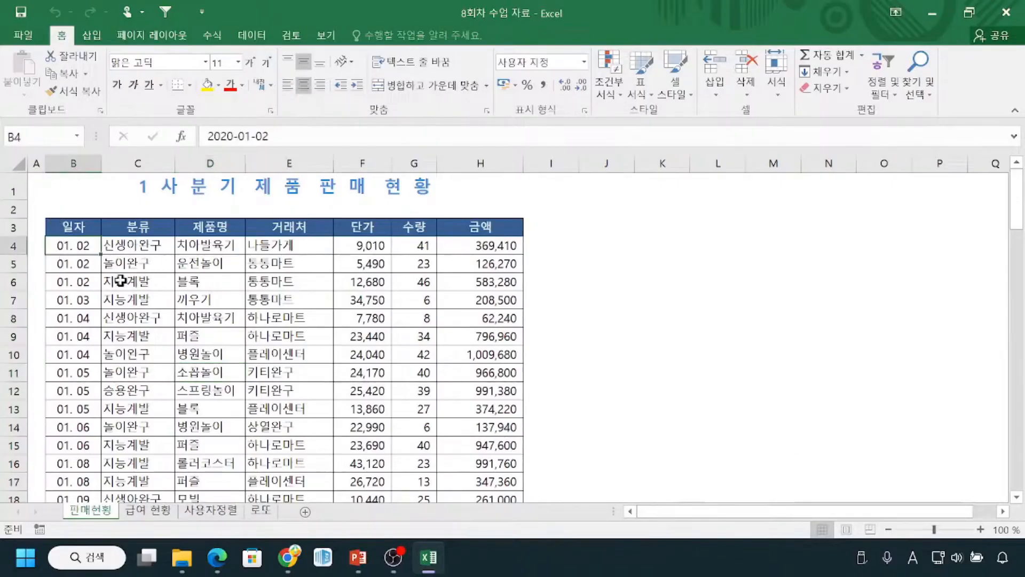
{"action": "left_click", "coordinate": [980, 529]}
{"action": "left_click", "coordinate": [980, 529]}
{"action": "left_click", "coordinate": [981, 530]}
{"action": "left_click", "coordinate": [980, 530]}
{"action": "scroll", "coordinate": [510, 394], "scroll_direction": "up", "scroll_amount": 1}
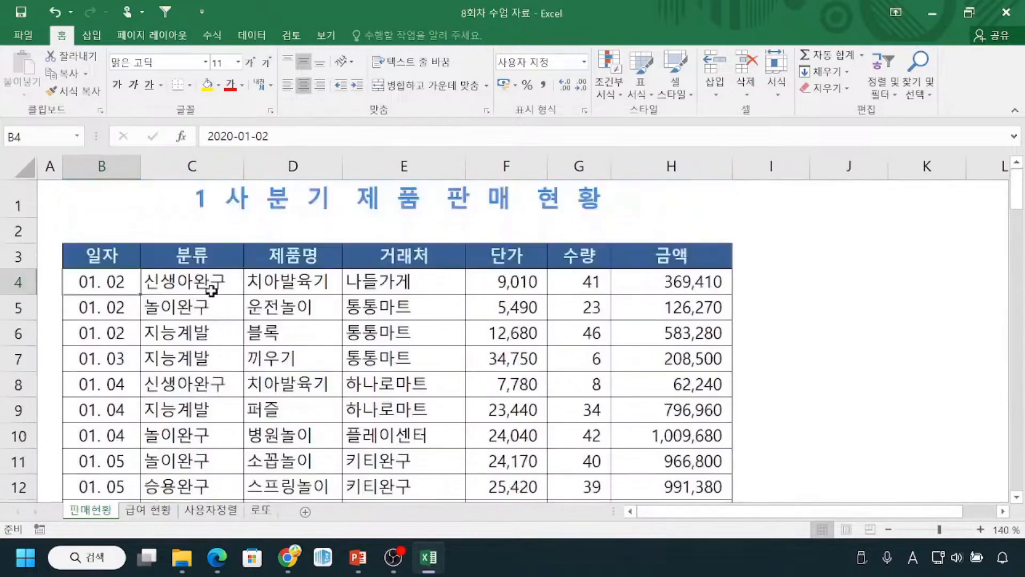
Step: Select the date cells B4 through B36
{"action": "left_click_drag", "start_coordinate": [115, 282], "coordinate": [117, 195]}
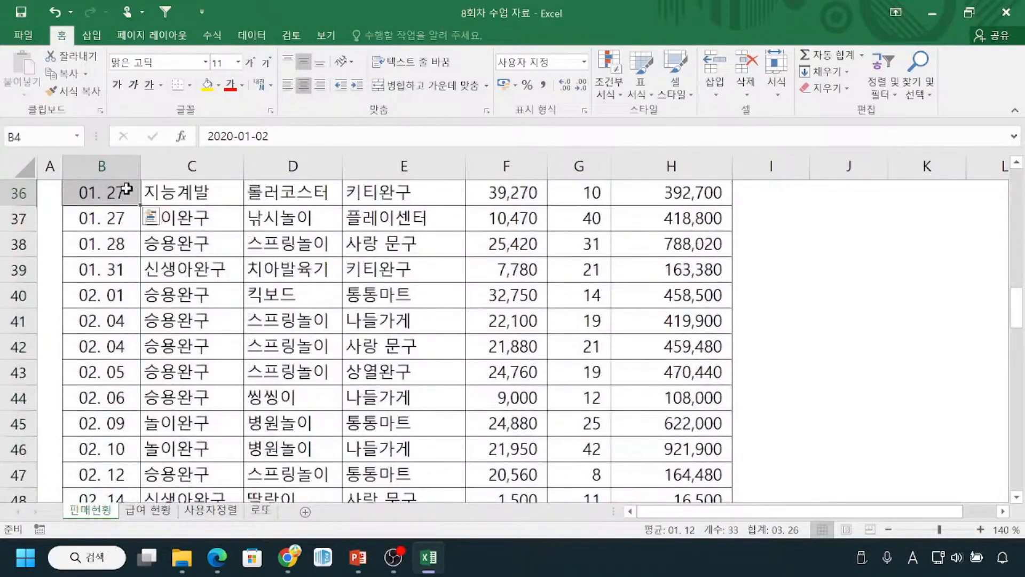
{"action": "left_click_drag", "start_coordinate": [1016, 313], "coordinate": [1017, 190]}
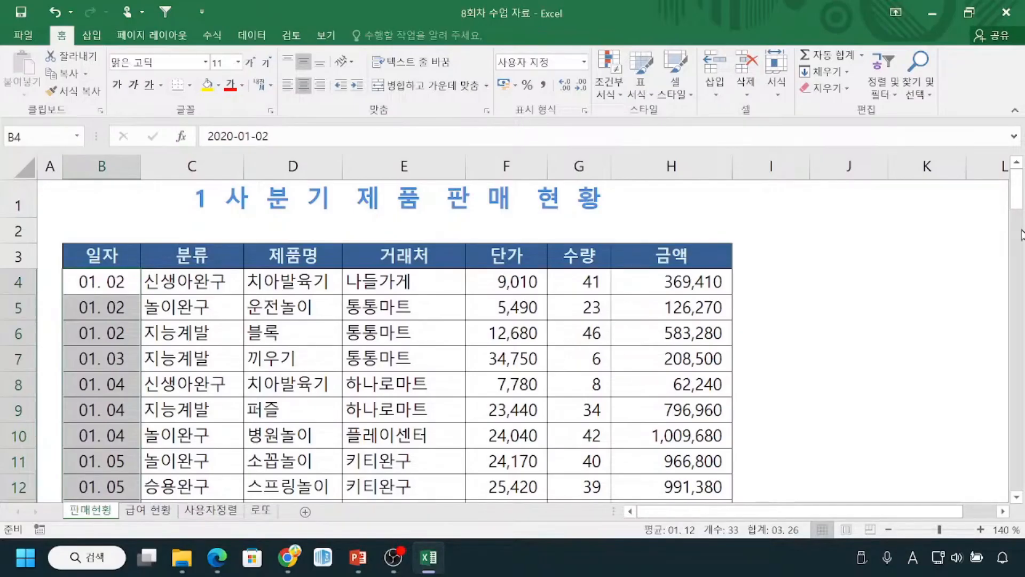
Step: Select all the dates from B4 to the last filled row, B95, and open the Quick Analysis options for them
{"action": "left_click", "coordinate": [94, 280]}
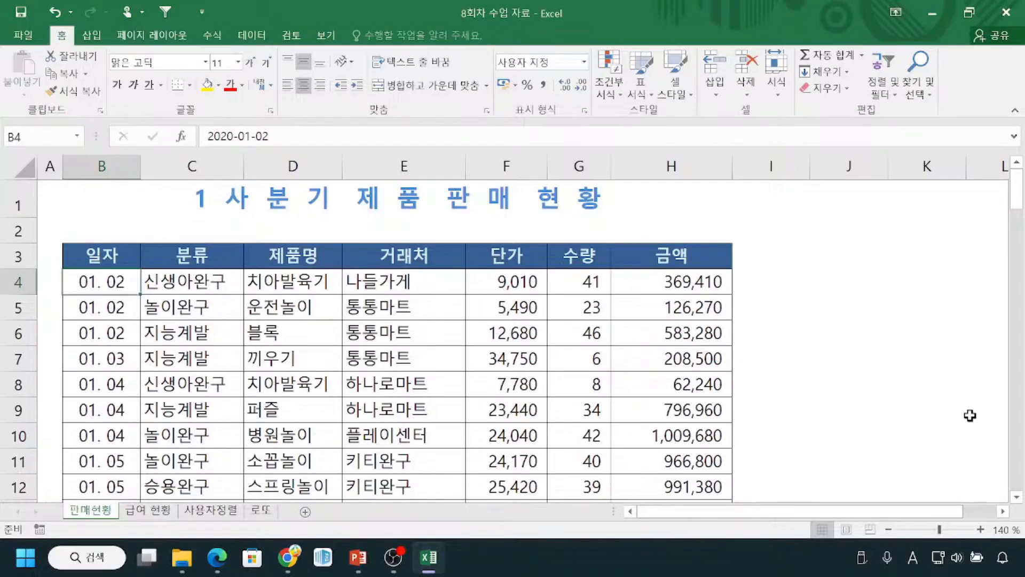
{"action": "key", "text": "ctrl+shift+Down"}
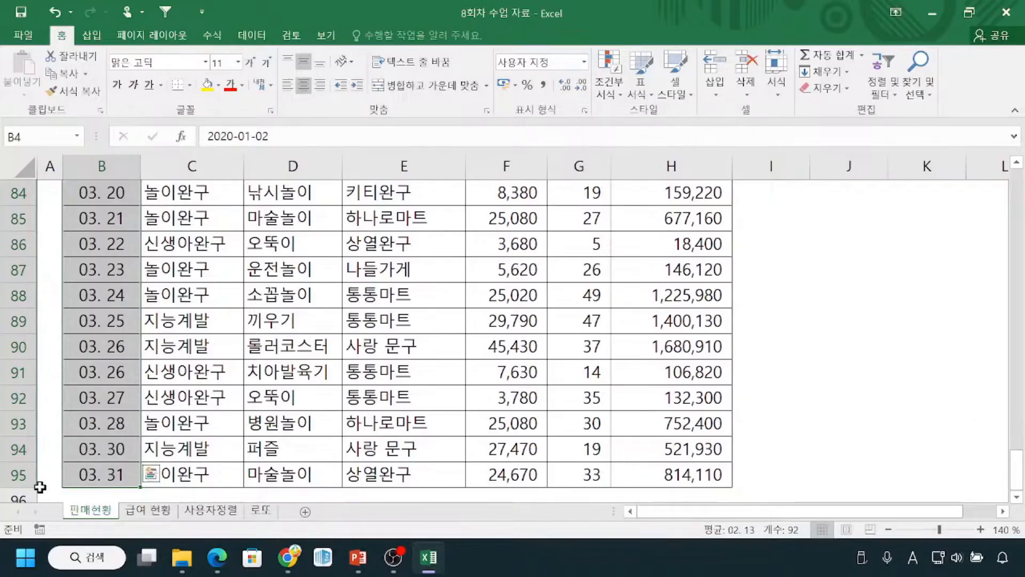
{"action": "key", "text": "ctrl+q"}
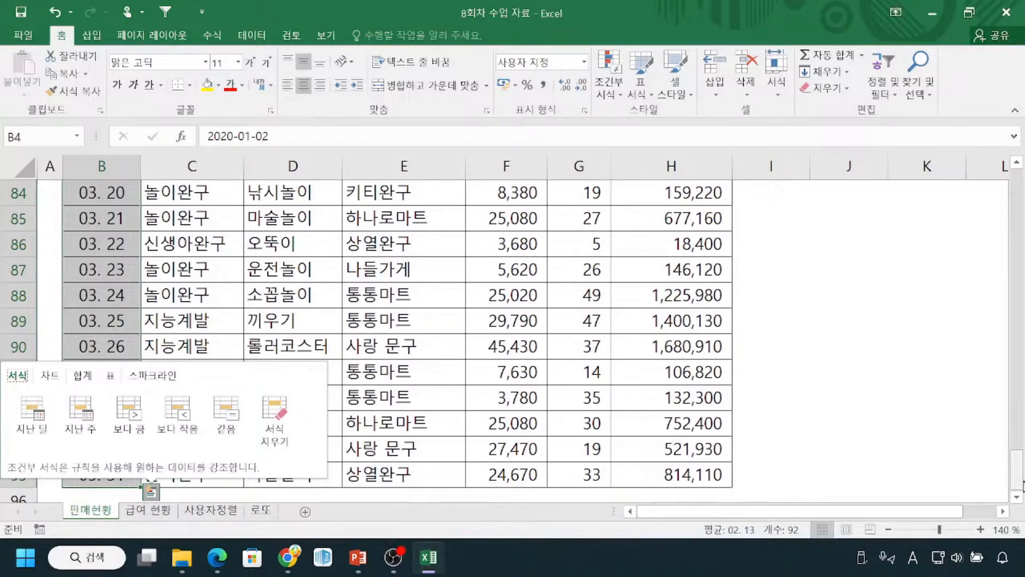
Step: Check the first and last rows of the selected date range, B4 through B95, and reopen its Quick Analysis options
{"action": "left_click_drag", "start_coordinate": [1023, 484], "coordinate": [1018, 205]}
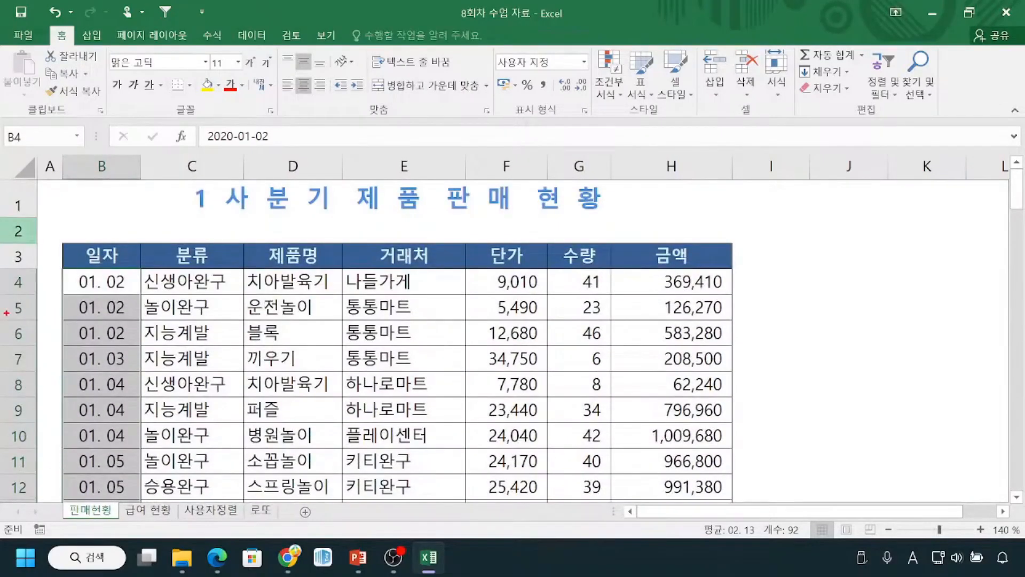
{"action": "left_click_drag", "start_coordinate": [3, 278], "coordinate": [62, 279]}
{"action": "key", "text": "Escape"}
{"action": "left_click_drag", "start_coordinate": [1019, 202], "coordinate": [1020, 489]}
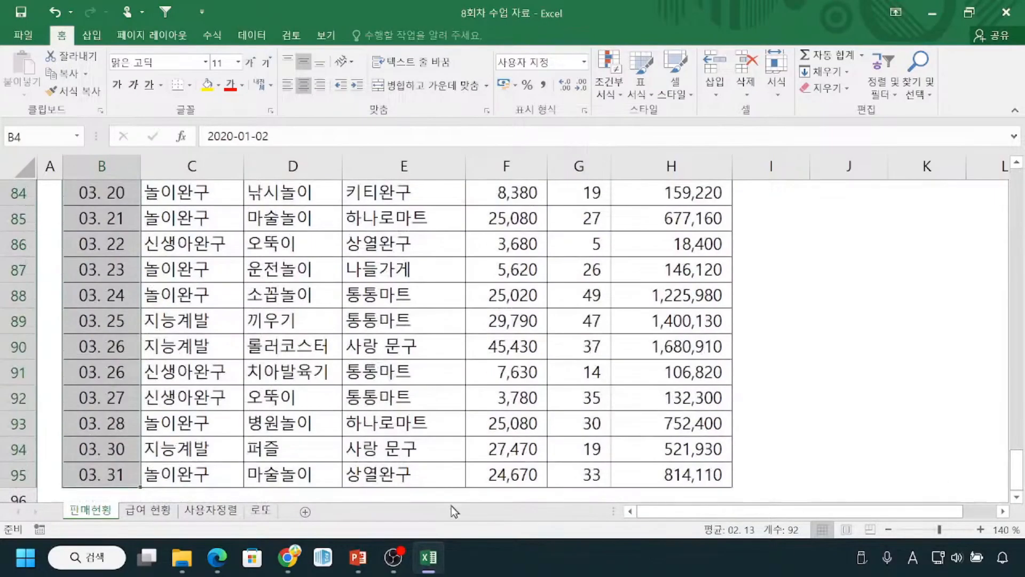
{"action": "left_click", "coordinate": [150, 491]}
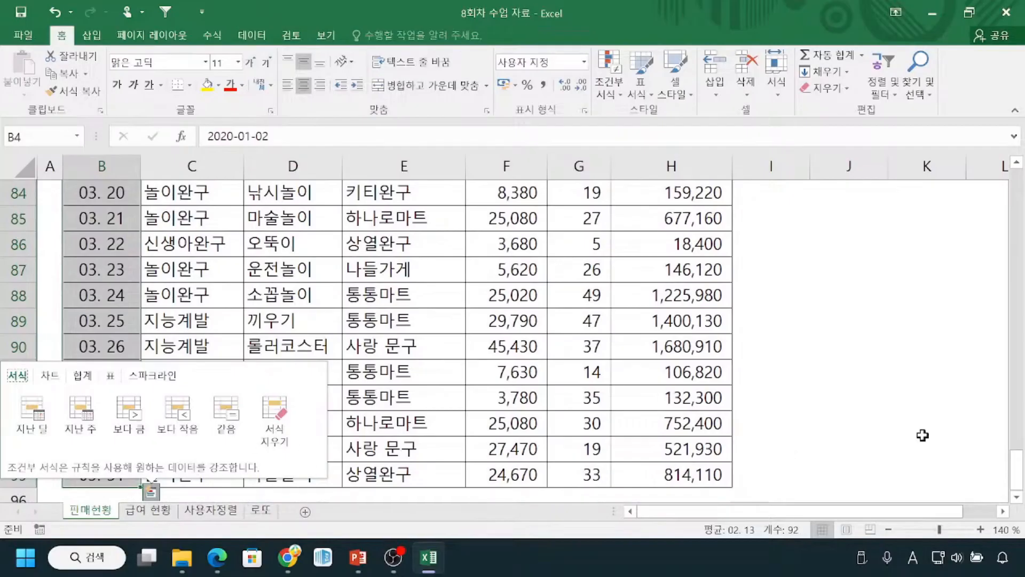
{"action": "left_click", "coordinate": [1019, 484]}
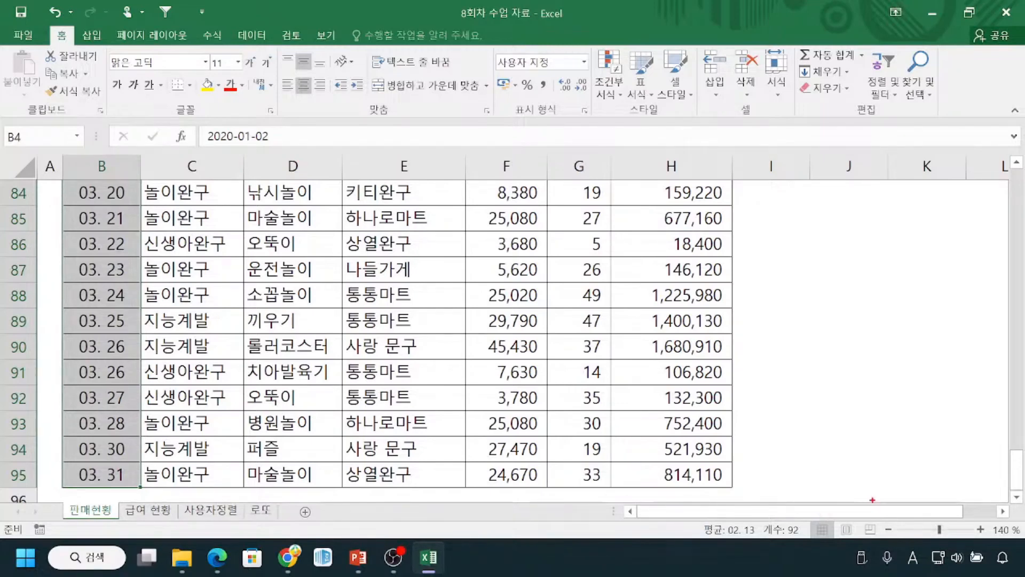
Step: Examine the status bar's view controls and the average and count for the selected dates, then dismiss the Quick Analysis options
{"action": "left_click_drag", "start_coordinate": [874, 460], "coordinate": [850, 517]}
{"action": "mouse_move", "coordinate": [808, 517]}
{"action": "left_mouse_down"}
{"action": "mouse_move", "coordinate": [808, 540]}
{"action": "mouse_move", "coordinate": [888, 543]}
{"action": "left_mouse_up"}
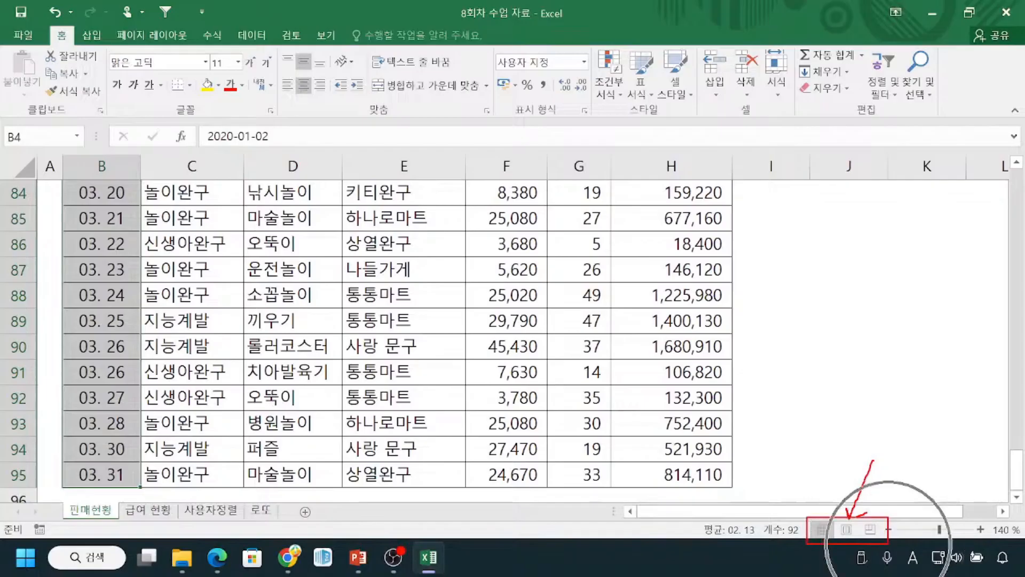
{"action": "left_click_drag", "start_coordinate": [802, 515], "coordinate": [769, 505]}
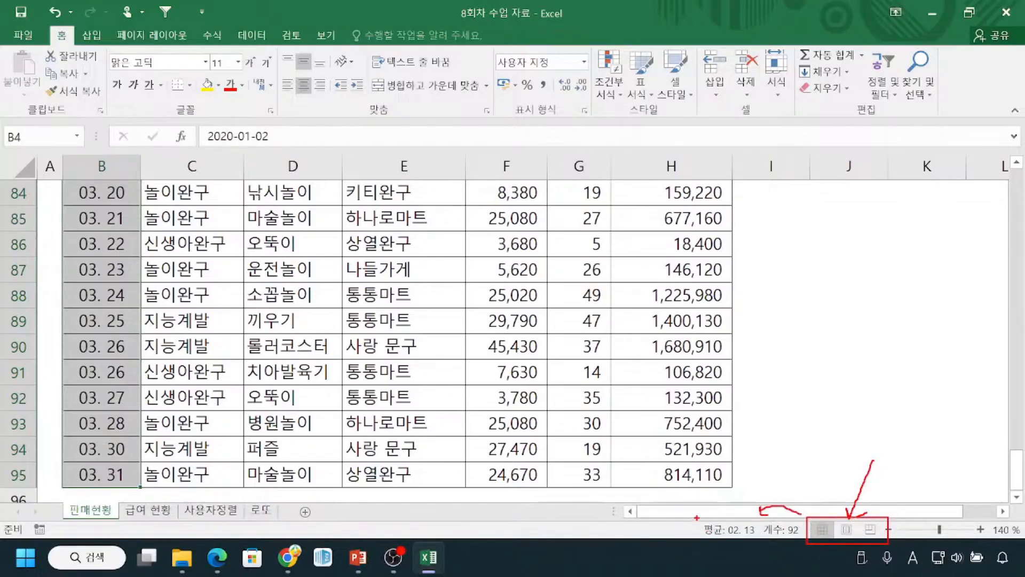
{"action": "mouse_move", "coordinate": [696, 516]}
{"action": "left_mouse_down"}
{"action": "mouse_move", "coordinate": [705, 548]}
{"action": "mouse_move", "coordinate": [807, 551]}
{"action": "left_mouse_up"}
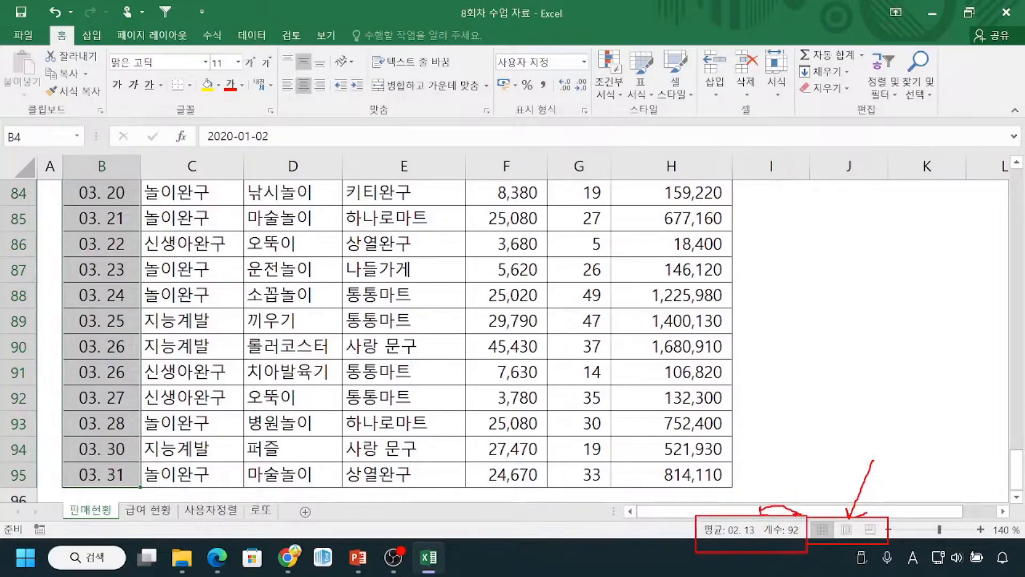
{"action": "key", "text": "Escape"}
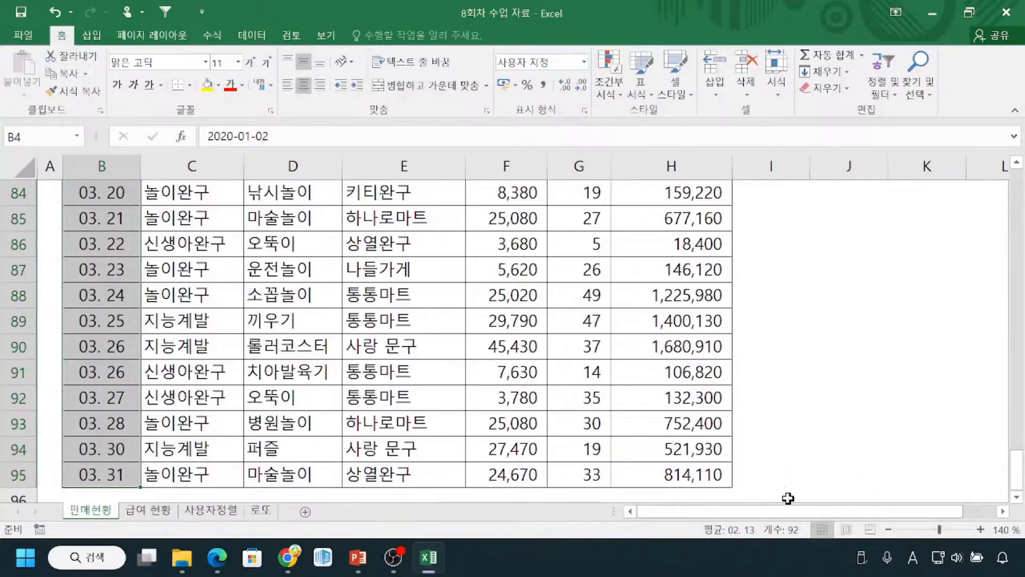
{"action": "key", "text": "ctrl+1"}
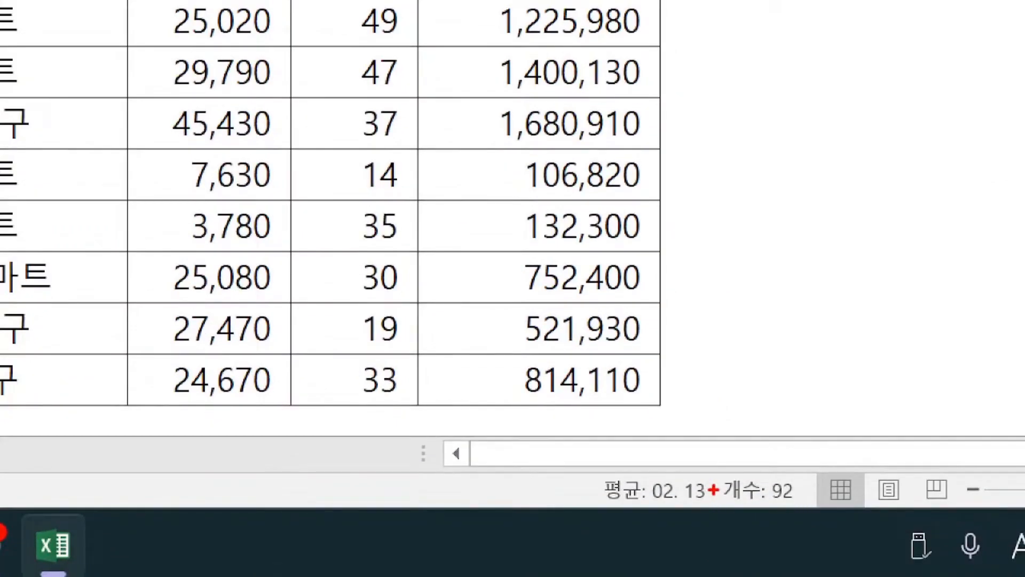
{"action": "left_click_drag", "start_coordinate": [726, 506], "coordinate": [799, 505]}
{"action": "mouse_move", "coordinate": [710, 468]}
{"action": "left_mouse_down"}
{"action": "mouse_move", "coordinate": [824, 507]}
{"action": "mouse_move", "coordinate": [825, 518]}
{"action": "left_mouse_up"}
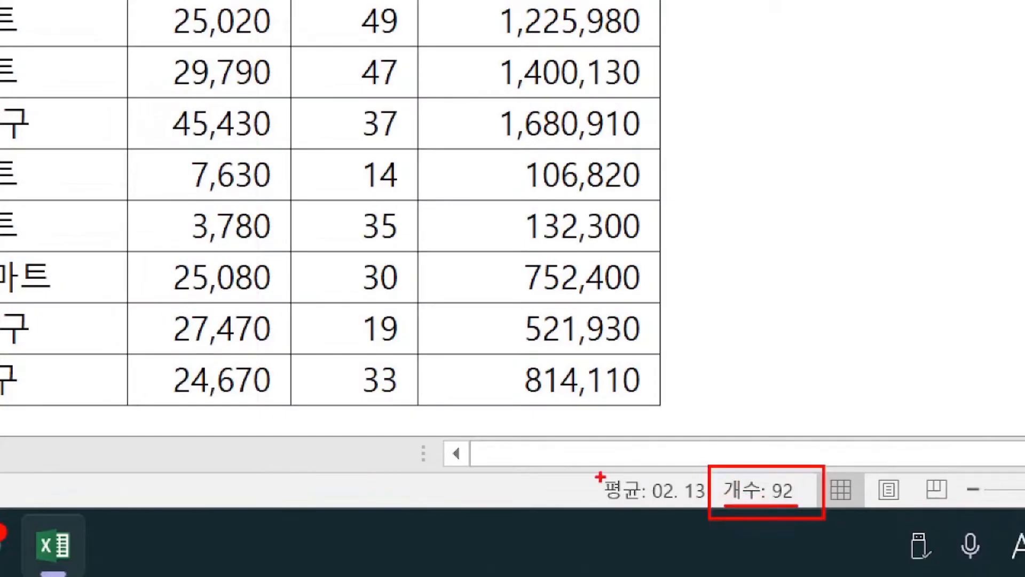
{"action": "left_click_drag", "start_coordinate": [587, 499], "coordinate": [697, 498]}
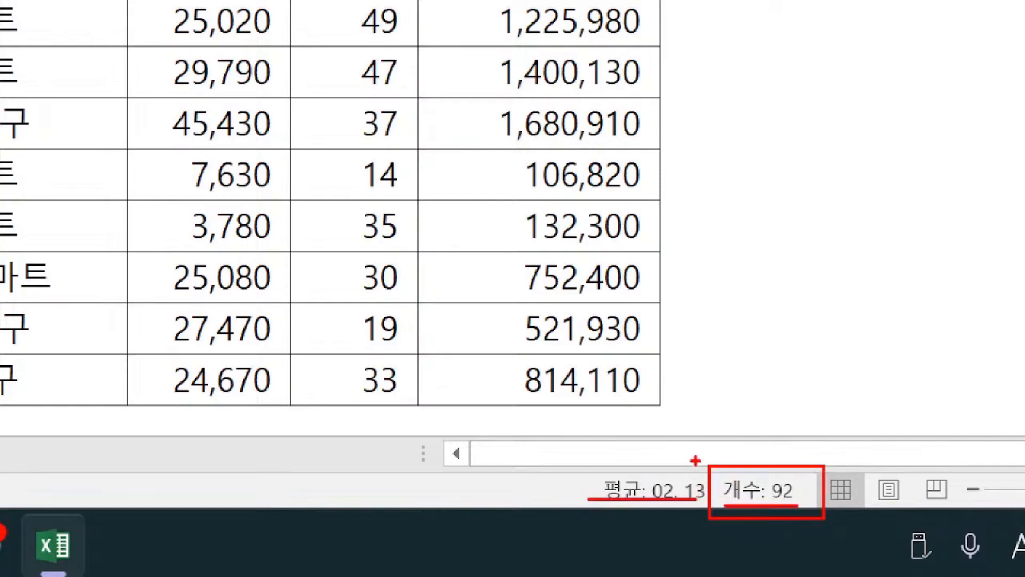
{"action": "key", "text": "Escape"}
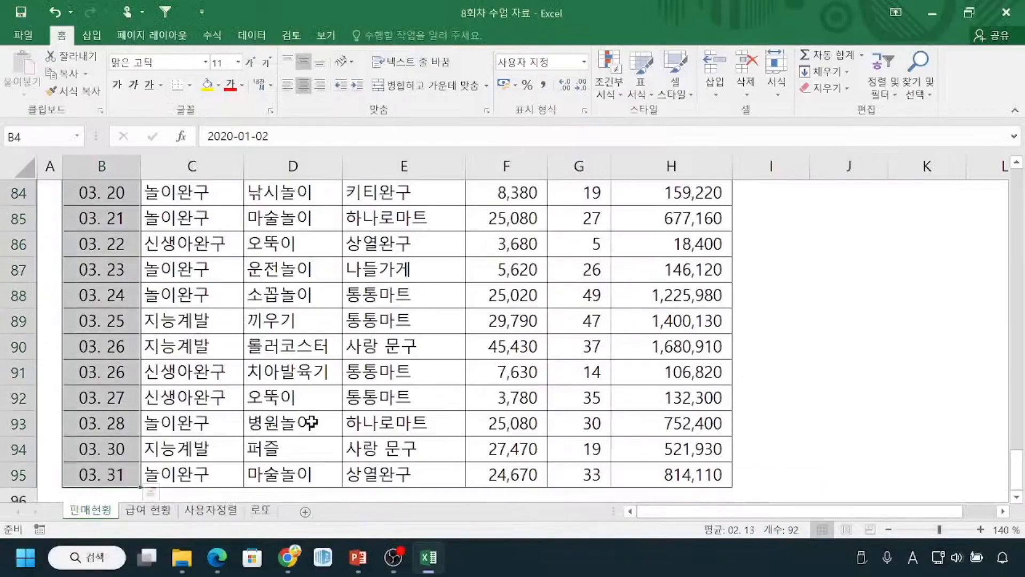
{"action": "key", "text": "ctrl+q"}
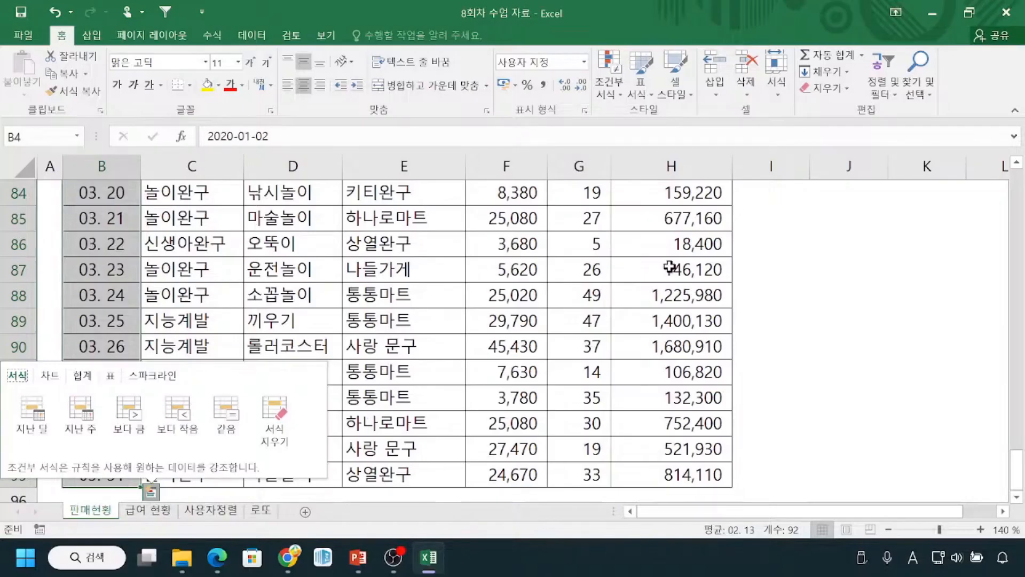
{"action": "key", "text": "Escape"}
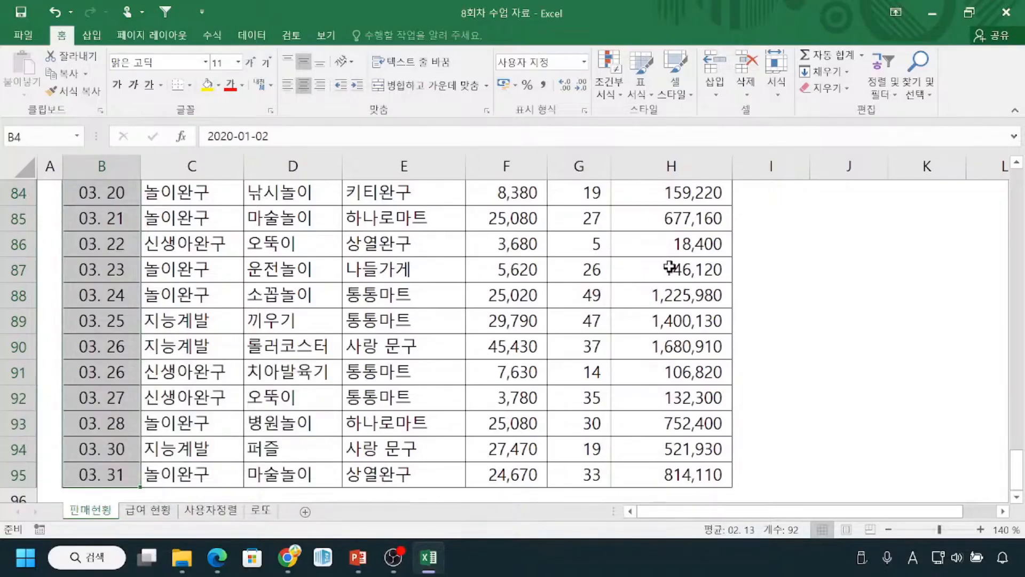
Step: Return to the top of the sheet and enter the shortcut note "ctrl + Shift +" in cell J3
{"action": "key", "text": "ctrl+Home"}
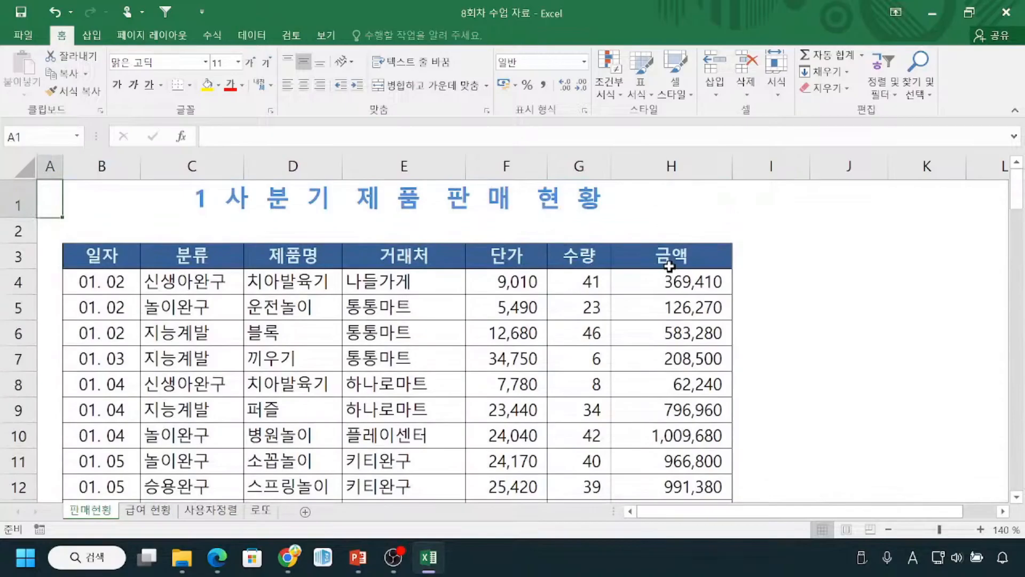
{"action": "left_click", "coordinate": [96, 263]}
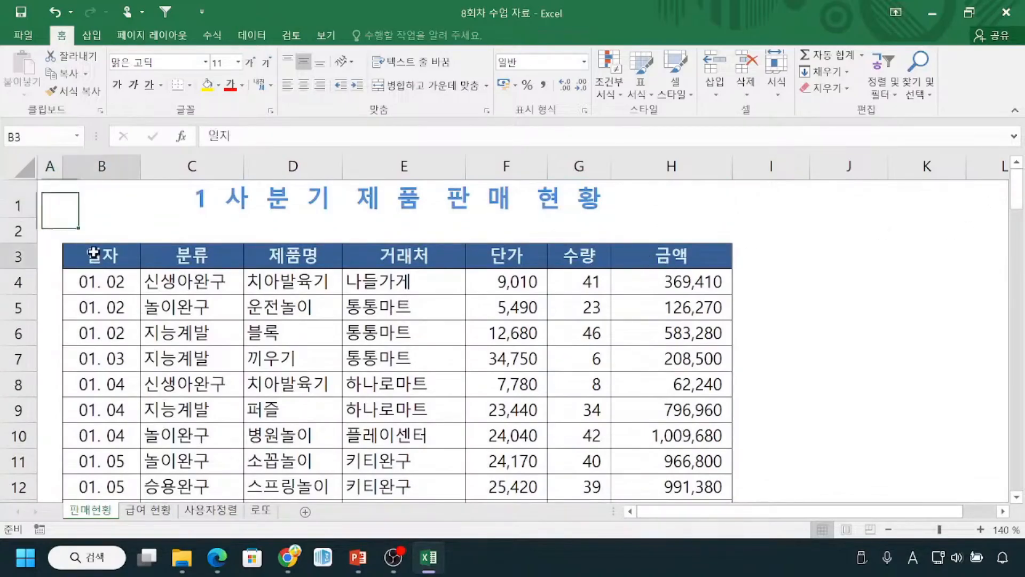
{"action": "left_click", "coordinate": [848, 266]}
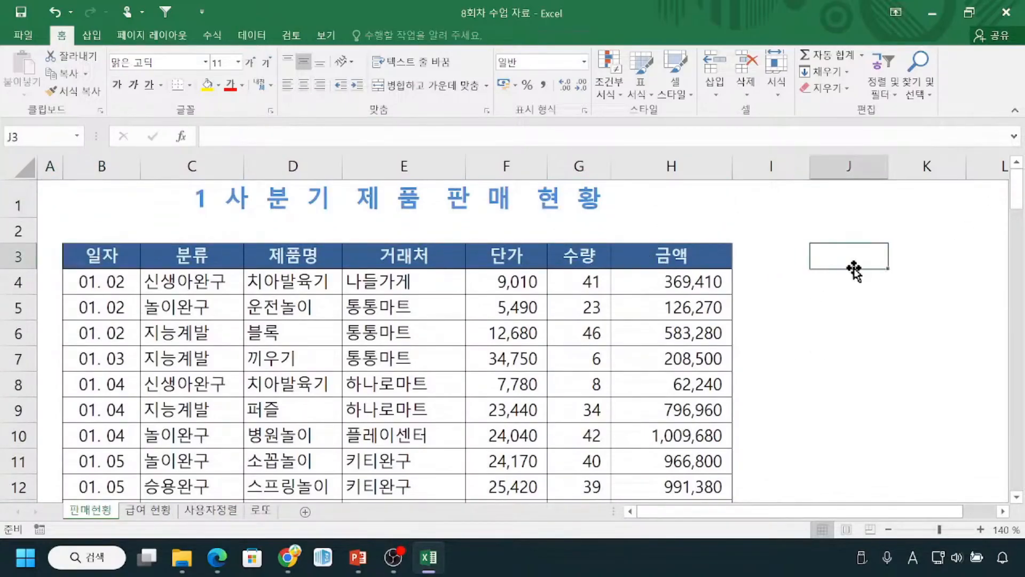
{"action": "key", "text": "Hangul"}
{"action": "type", "text": "ㅊㄱ"}
{"action": "key", "text": "BackSpace"}
{"action": "key", "text": "BackSpace"}
{"action": "key", "text": "Hangul"}
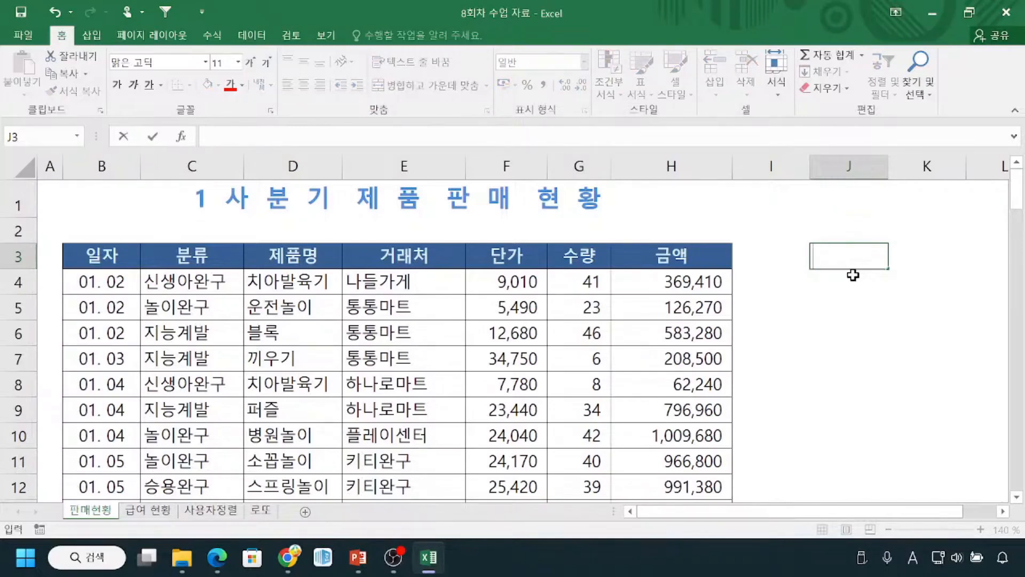
{"action": "type", "text": "ctrl + Shift"}
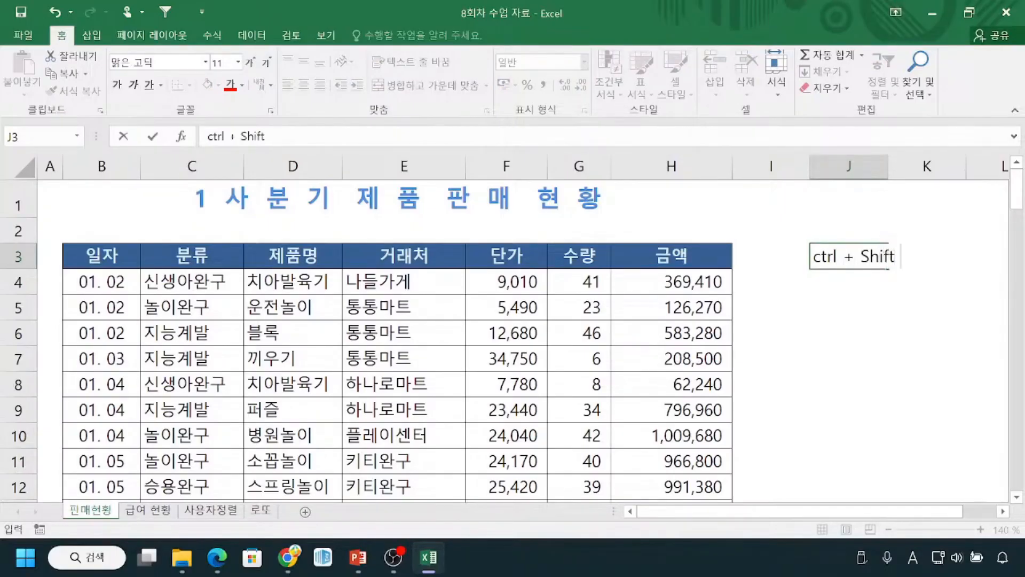
{"action": "type", "text": " +"}
Step: Insert the Downwards Arrow symbol at the end of the note in J3 and finish the entry
{"action": "left_click", "coordinate": [85, 35]}
{"action": "left_click", "coordinate": [949, 80]}
{"action": "left_click", "coordinate": [509, 337]}
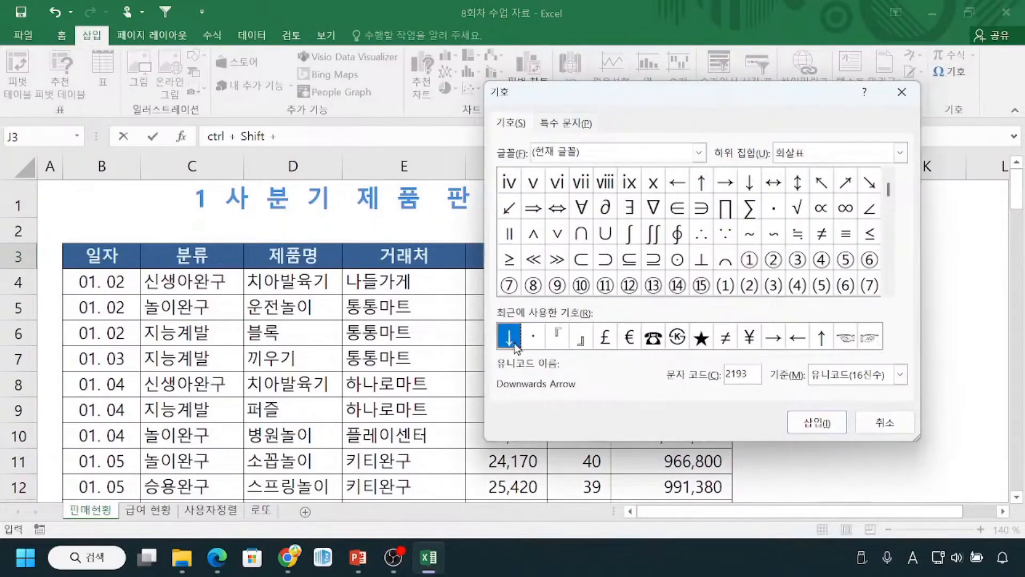
{"action": "left_click", "coordinate": [828, 424]}
{"action": "left_click", "coordinate": [896, 430]}
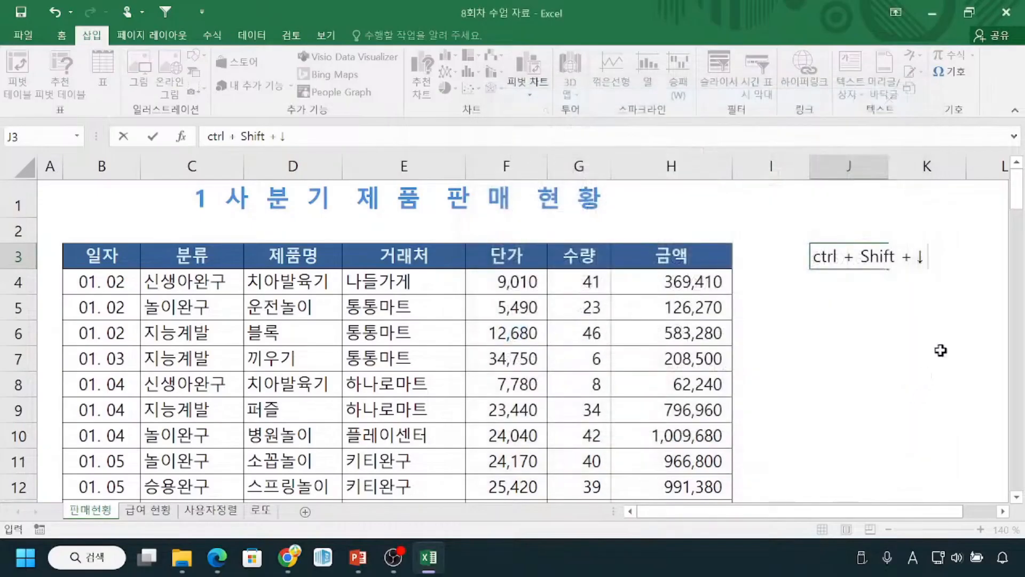
{"action": "left_click", "coordinate": [970, 342]}
Step: Remove the table-header formatting from the shortcut note in J3, keeping its text
{"action": "left_click", "coordinate": [855, 274]}
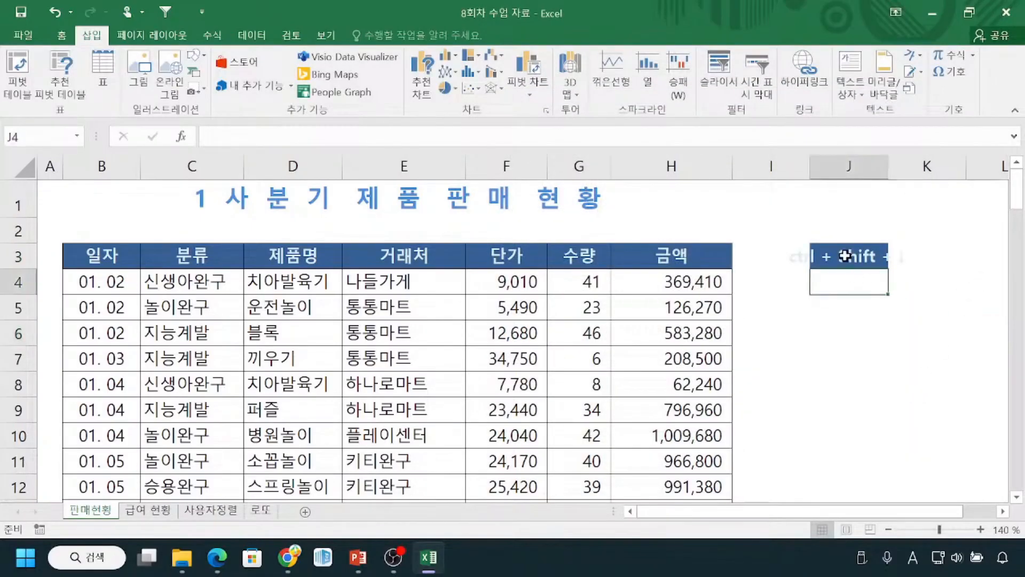
{"action": "left_click", "coordinate": [845, 255]}
{"action": "left_click", "coordinate": [868, 337]}
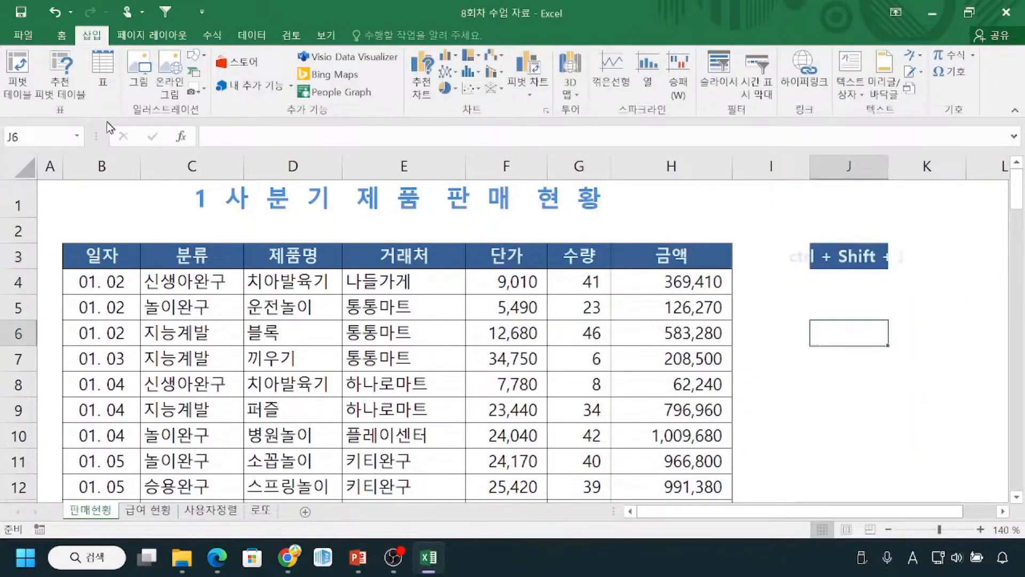
{"action": "left_click", "coordinate": [30, 37]}
{"action": "left_click", "coordinate": [25, 36]}
{"action": "left_click", "coordinate": [78, 91]}
{"action": "left_click", "coordinate": [844, 258]}
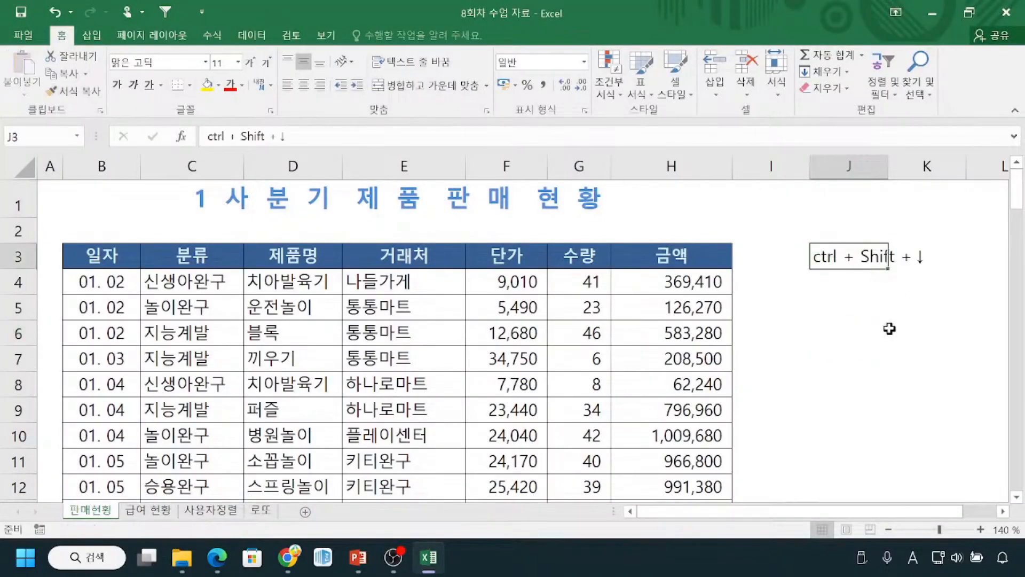
{"action": "left_click", "coordinate": [918, 325]}
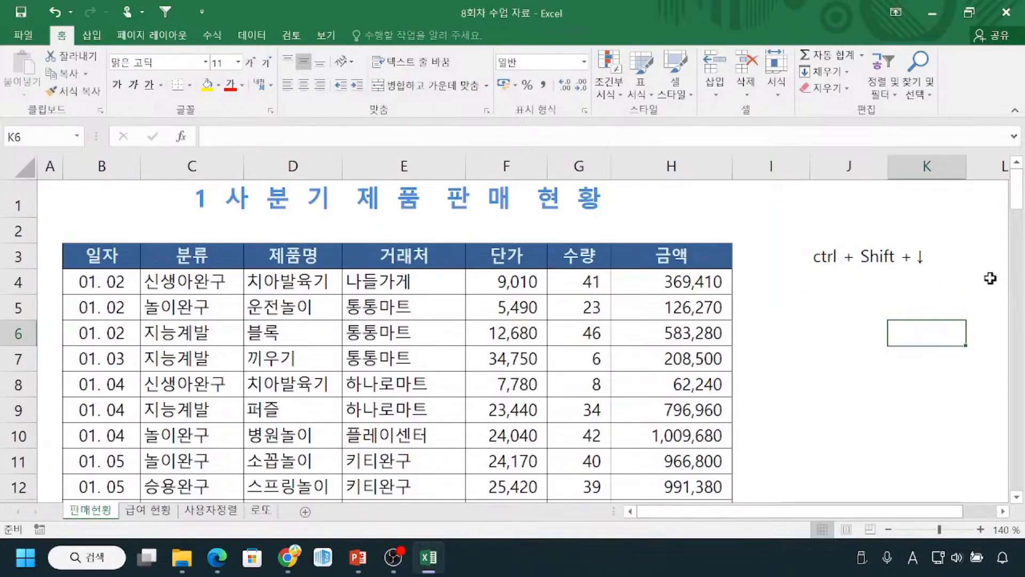
Step: Review the "ctrl + Shift + ↓" note beside the sales table
{"action": "left_click", "coordinate": [984, 255]}
{"action": "left_click_drag", "start_coordinate": [883, 511], "coordinate": [917, 512]}
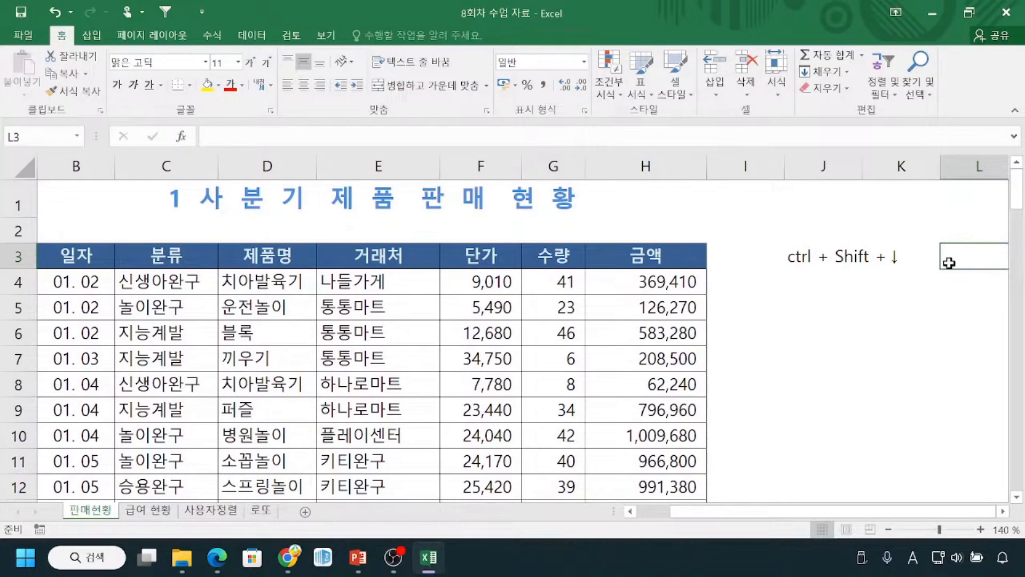
{"action": "left_click_drag", "start_coordinate": [783, 267], "coordinate": [899, 271]}
{"action": "key", "text": "Escape"}
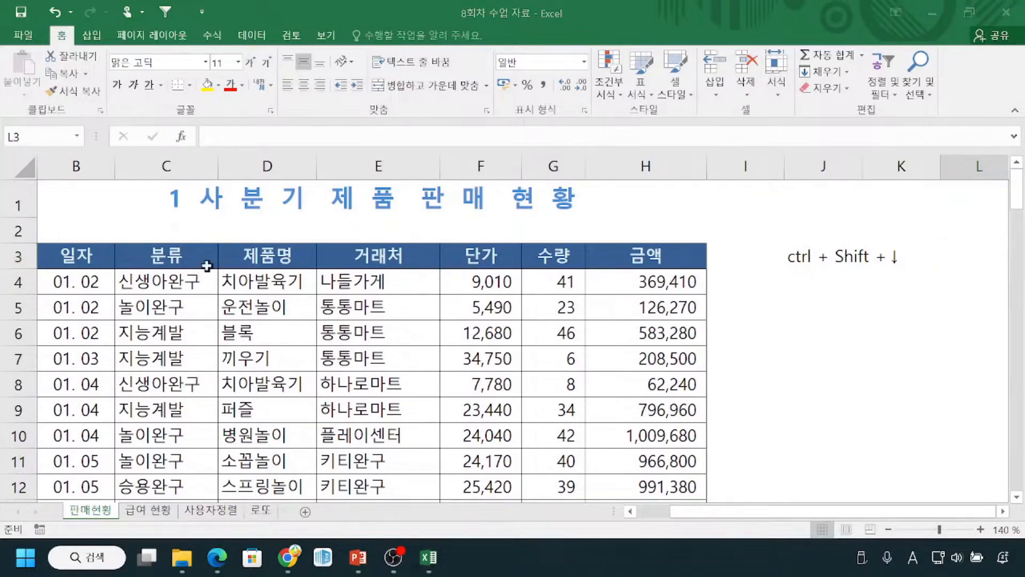
{"action": "left_click_drag", "start_coordinate": [728, 513], "coordinate": [696, 507]}
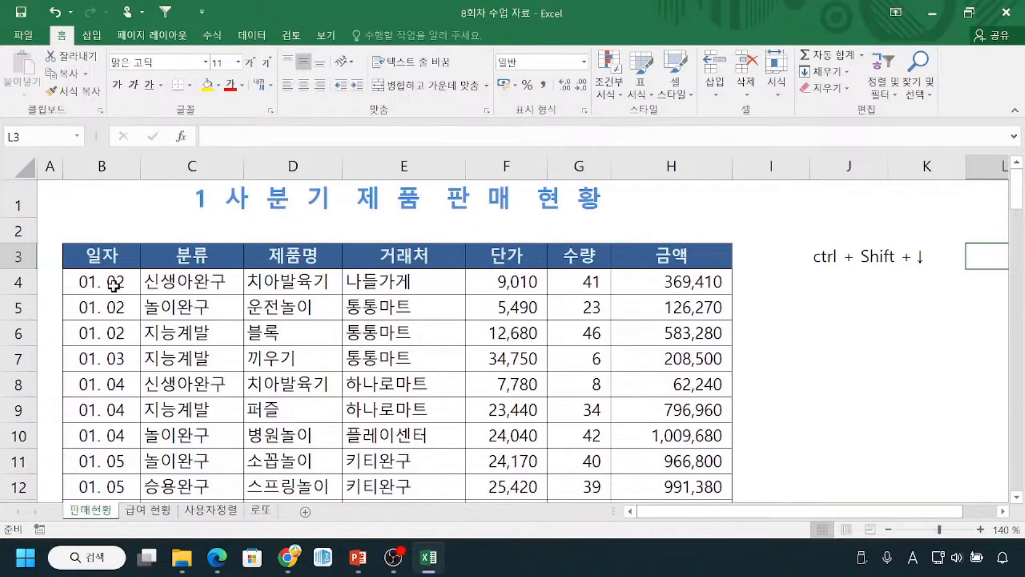
Step: Select all the dates from B4 to the last filled row, B95, and open their Quick Analysis options
{"action": "left_click", "coordinate": [113, 286]}
{"action": "key", "text": "ctrl+shift+Down"}
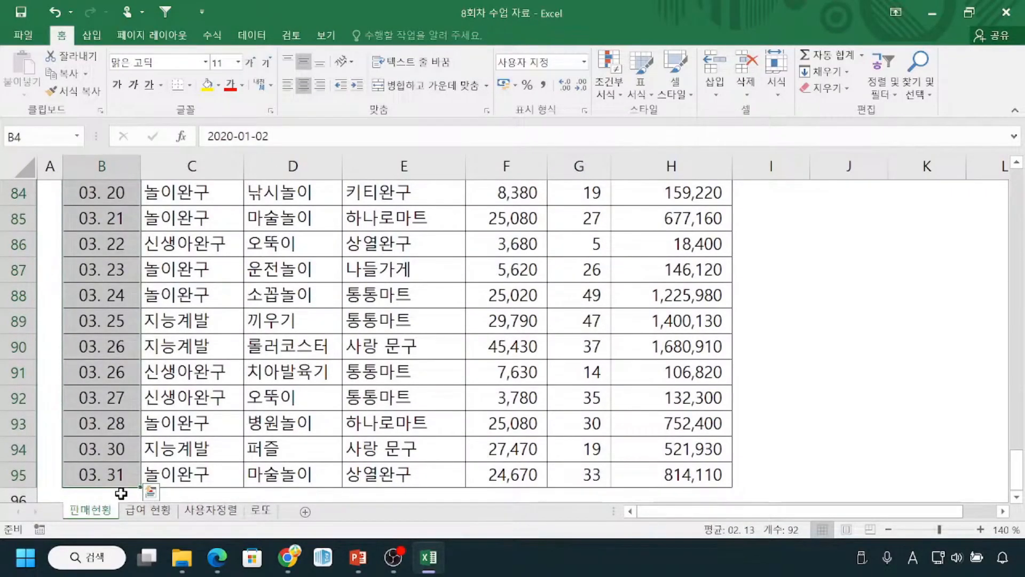
{"action": "key", "text": "ctrl+q"}
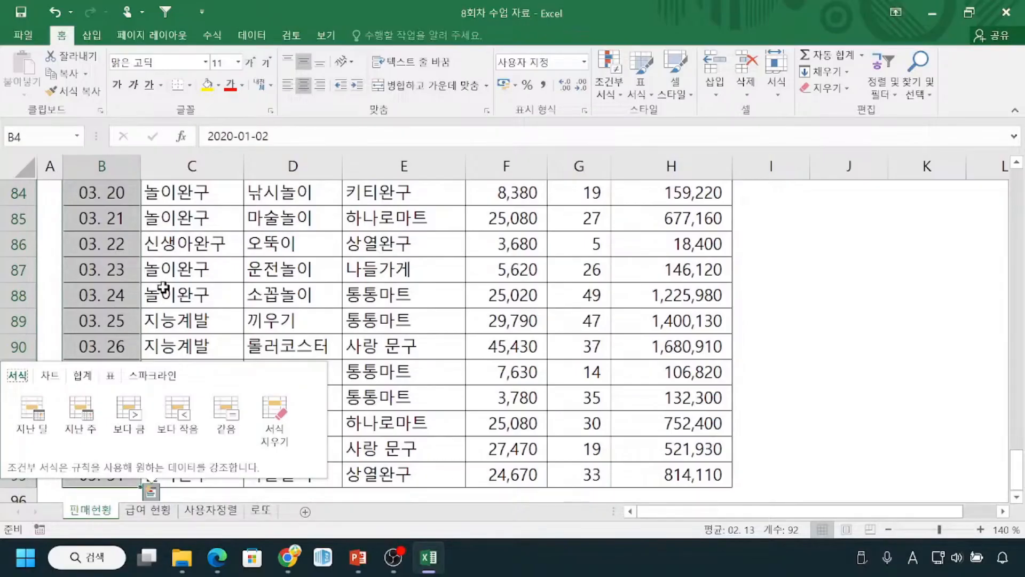
{"action": "key", "text": "ctrl+q"}
{"action": "key", "text": "ctrl+q"}
Step: Examine the vertical scroll position at the end of the data, and clear the date selection by selecting J90
{"action": "mouse_move", "coordinate": [1011, 451]}
{"action": "left_mouse_down"}
{"action": "mouse_move", "coordinate": [978, 460]}
{"action": "mouse_move", "coordinate": [1020, 477]}
{"action": "mouse_move", "coordinate": [991, 441]}
{"action": "left_mouse_up"}
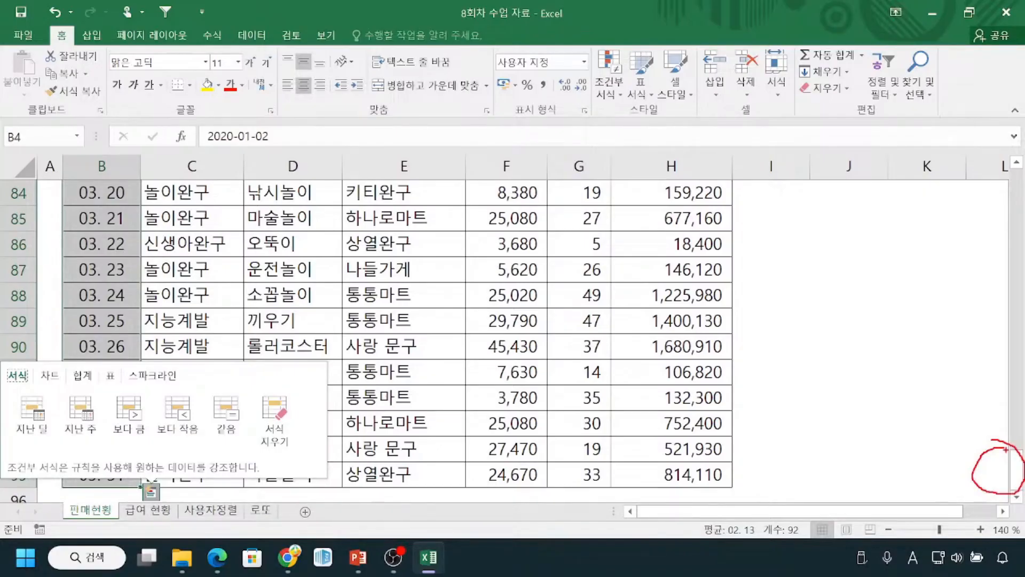
{"action": "mouse_move", "coordinate": [1009, 469]}
{"action": "left_mouse_down"}
{"action": "mouse_move", "coordinate": [1009, 176]}
{"action": "mouse_move", "coordinate": [1020, 497]}
{"action": "left_mouse_up"}
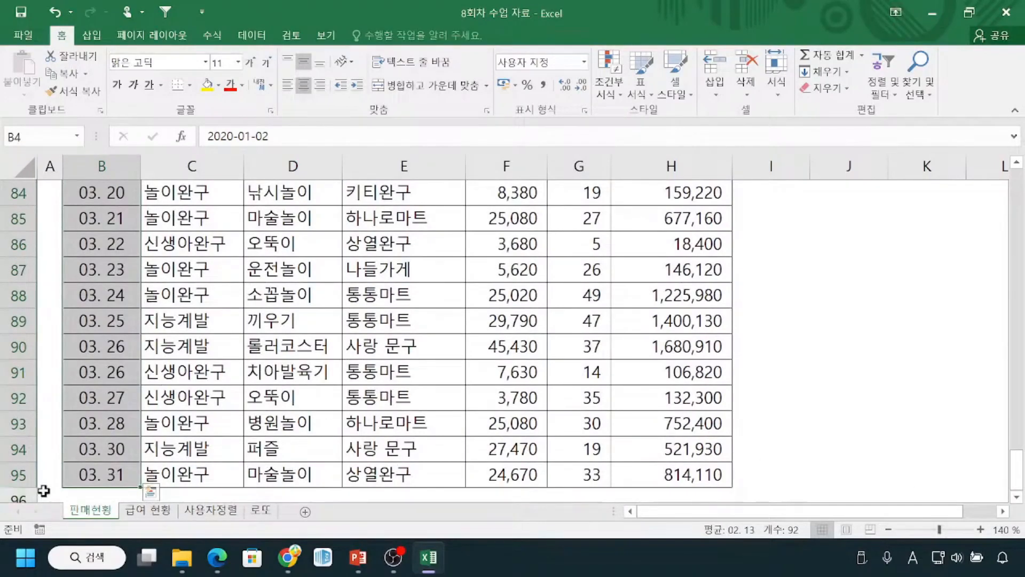
{"action": "key", "text": "ctrl+q"}
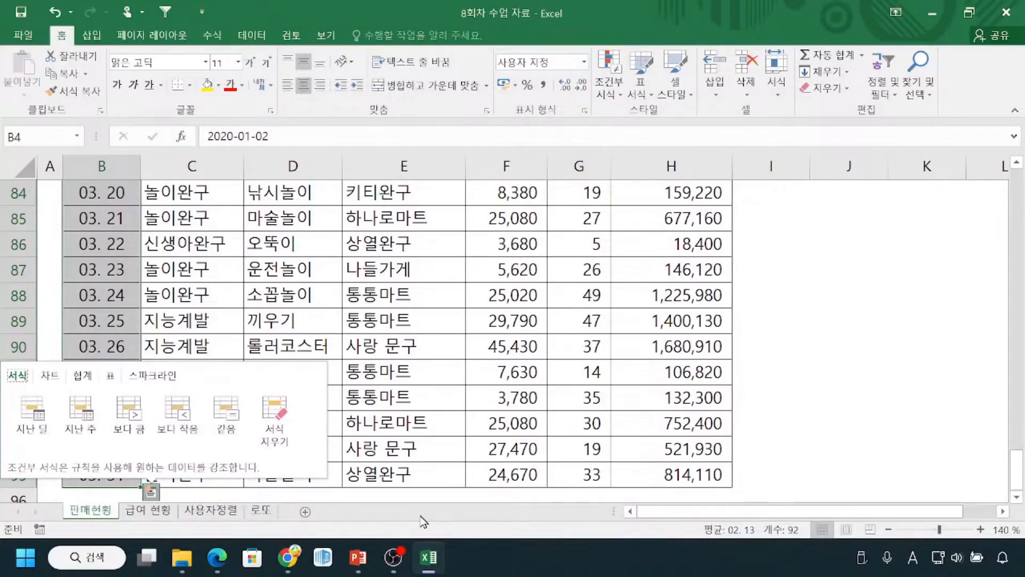
{"action": "left_click", "coordinate": [1017, 480]}
{"action": "left_click_drag", "start_coordinate": [1016, 480], "coordinate": [1016, 487]}
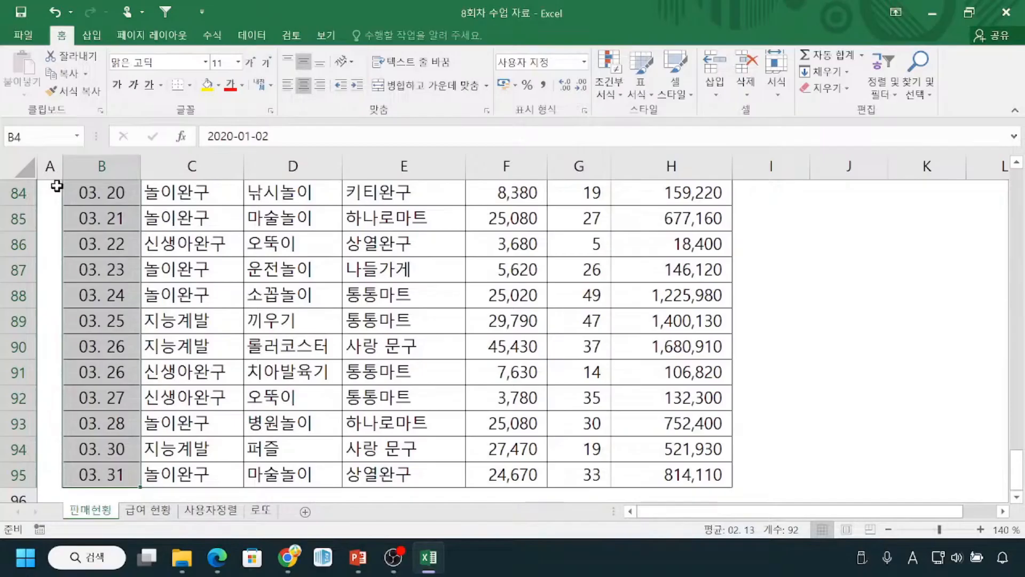
{"action": "left_click", "coordinate": [834, 344]}
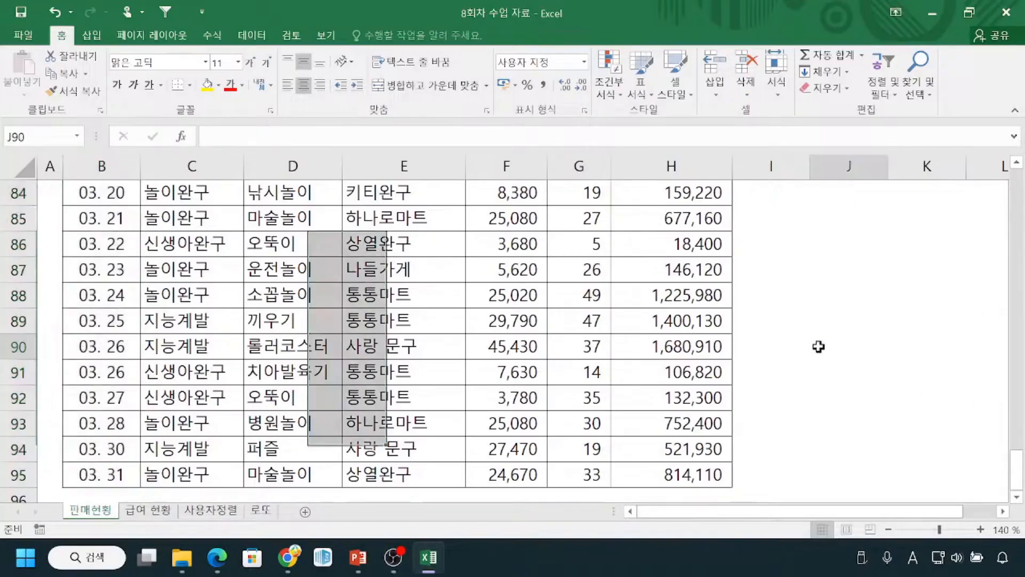
Step: Enter the shortcut note "Ctrl + home" in J90, beside the end of the sales data
{"action": "type", "text": "c"}
{"action": "key", "text": "BackSpace"}
{"action": "type", "text": "Ctral"}
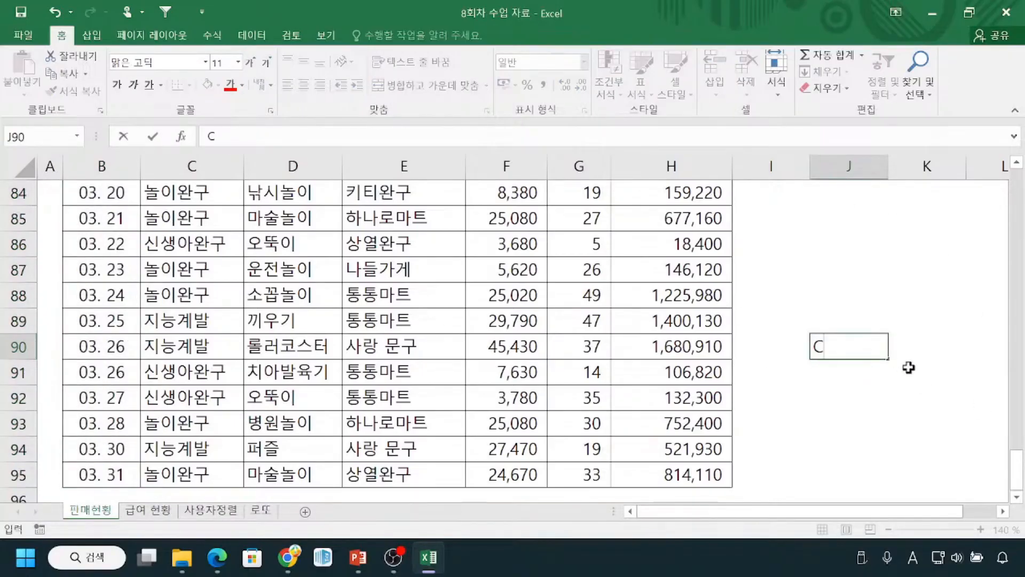
{"action": "key", "text": "BackSpace"}
{"action": "key", "text": "BackSpace"}
{"action": "type", "text": "l"}
{"action": "key", "text": "Hangul"}
{"action": "type", "text": "+"}
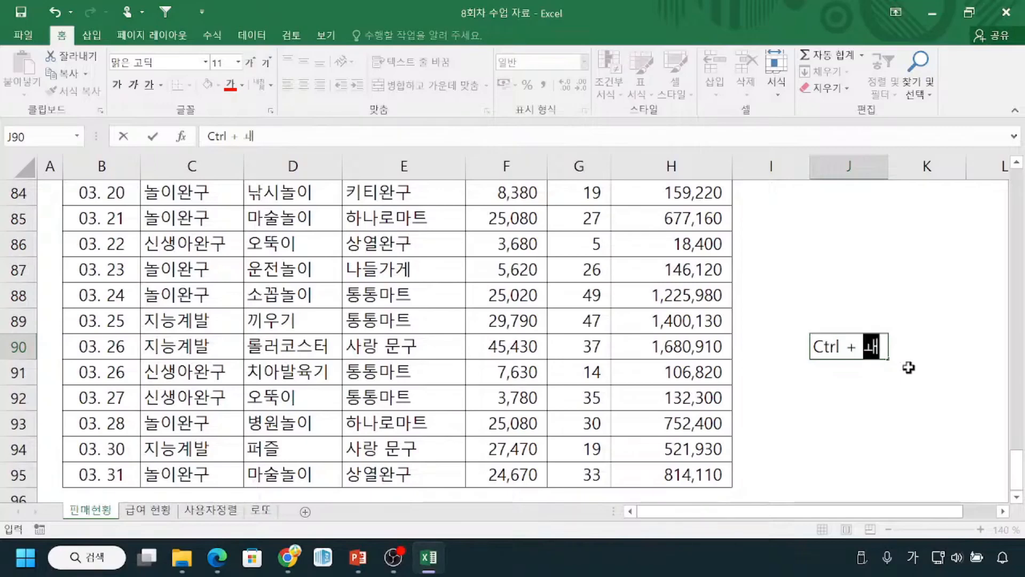
{"action": "key", "text": "Hangul"}
{"action": "type", "text": "e"}
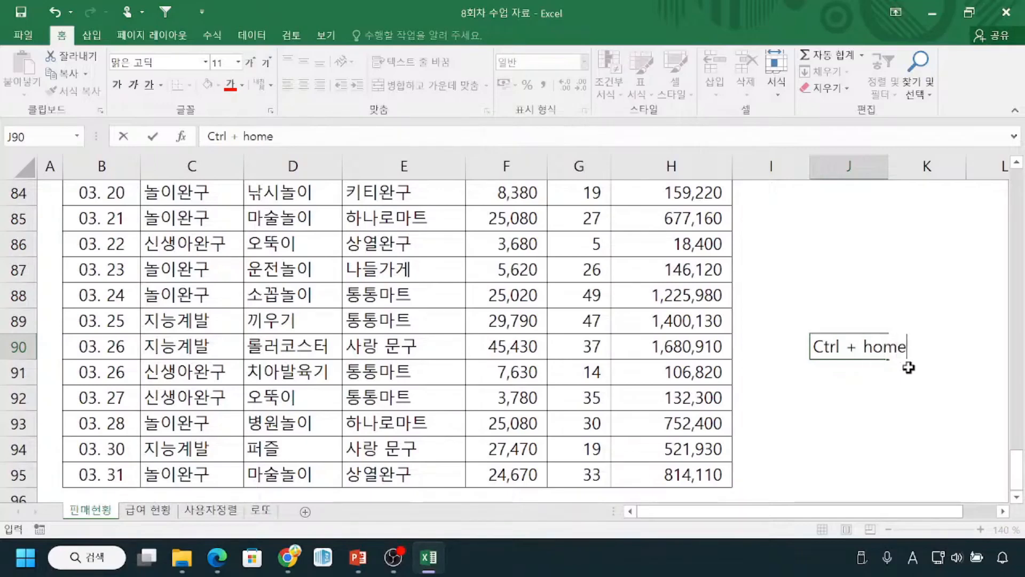
{"action": "left_click", "coordinate": [925, 408]}
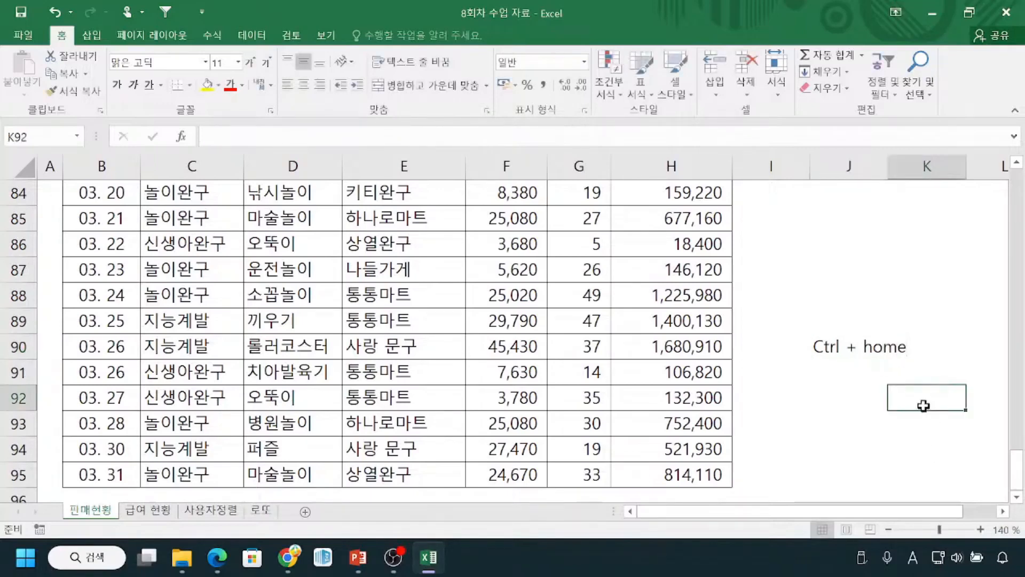
{"action": "left_click_drag", "start_coordinate": [806, 369], "coordinate": [911, 366]}
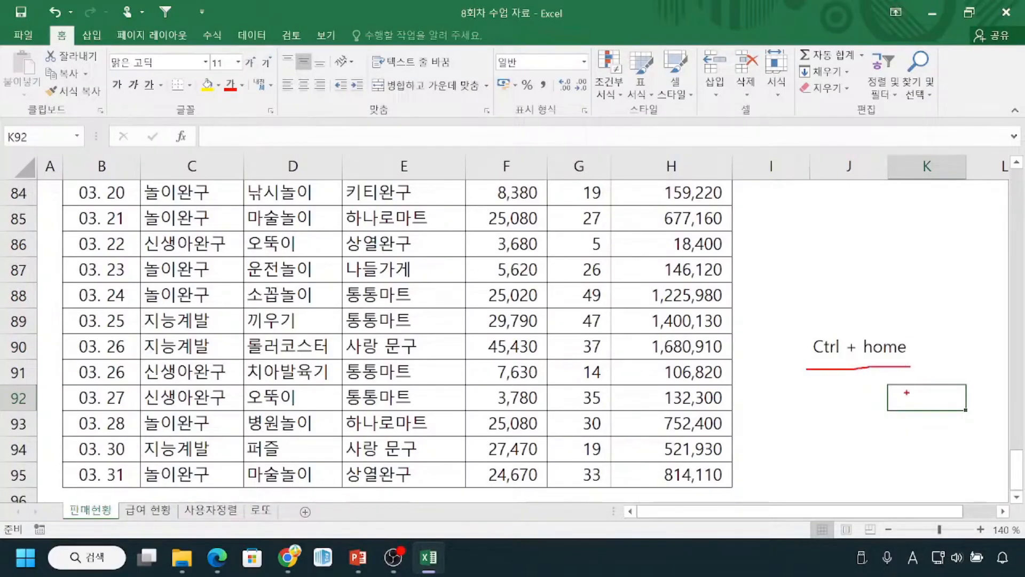
{"action": "left_click_drag", "start_coordinate": [830, 295], "coordinate": [827, 324]}
{"action": "mouse_move", "coordinate": [900, 290]}
{"action": "left_mouse_down"}
{"action": "mouse_move", "coordinate": [896, 325]}
{"action": "mouse_move", "coordinate": [908, 320]}
{"action": "left_mouse_up"}
{"action": "left_click_drag", "start_coordinate": [863, 362], "coordinate": [910, 365]}
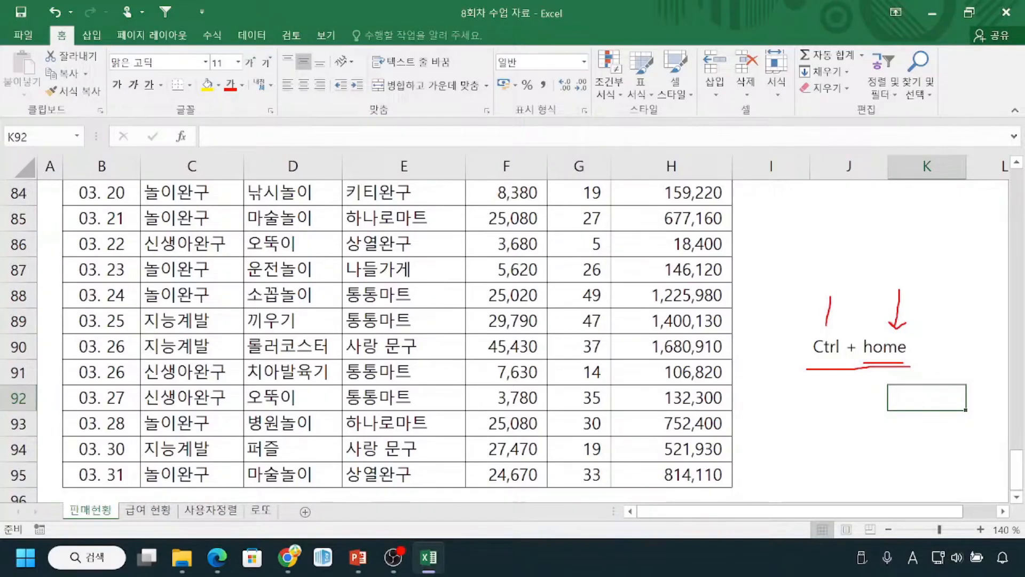
{"action": "key", "text": "Escape"}
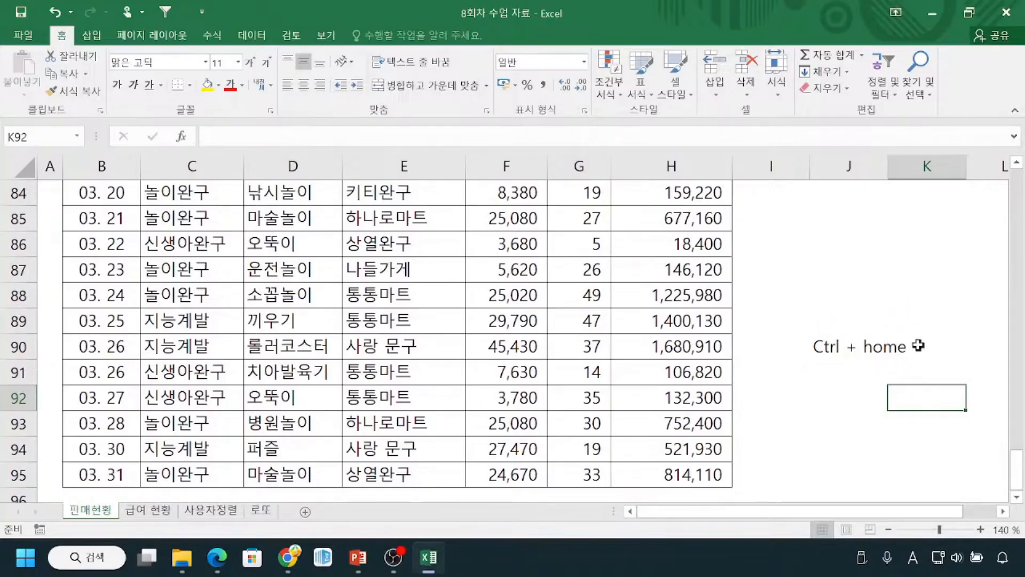
Step: Select the last date in B95, and jump back to cell A1 at the start of the sheet
{"action": "left_click", "coordinate": [871, 369]}
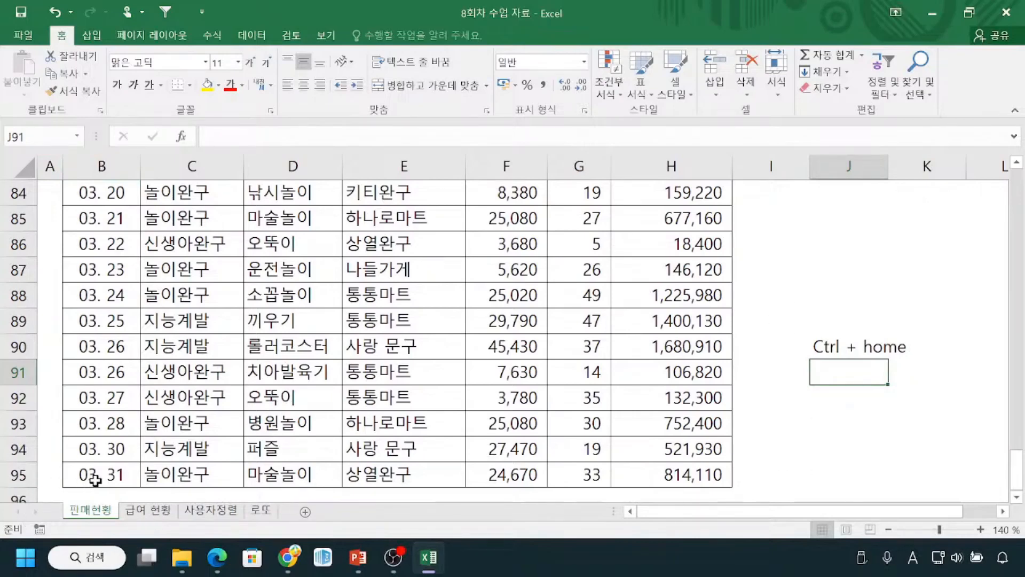
{"action": "left_click", "coordinate": [132, 477]}
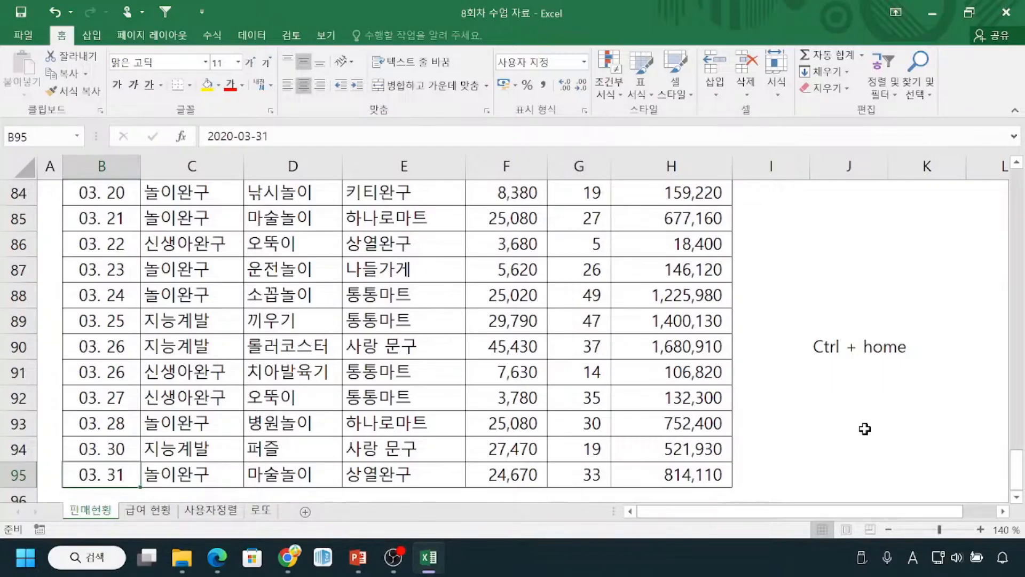
{"action": "key", "text": "ctrl+Home"}
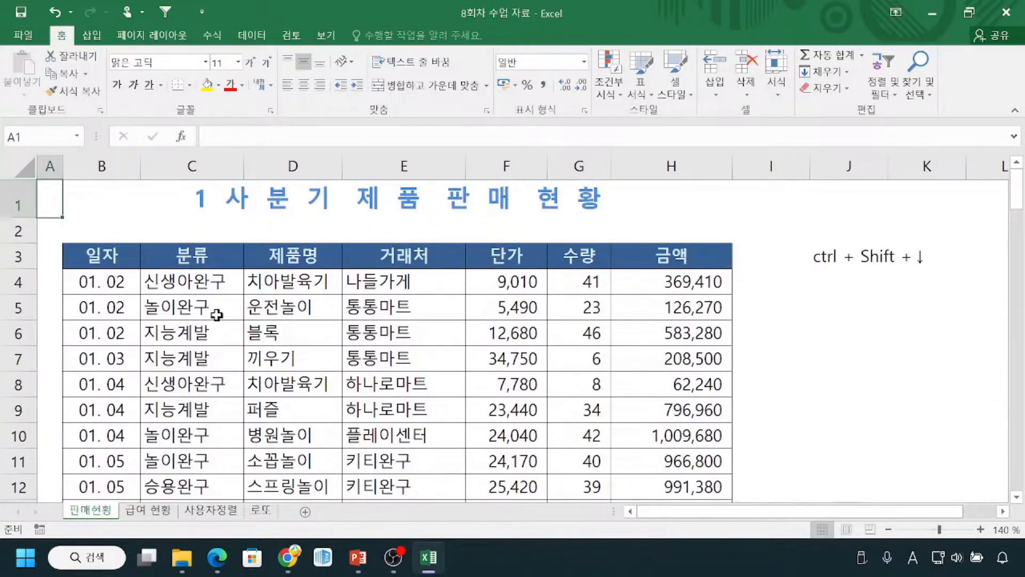
{"action": "mouse_move", "coordinate": [107, 215]}
{"action": "left_mouse_down"}
{"action": "mouse_move", "coordinate": [3, 177]}
{"action": "mouse_move", "coordinate": [98, 214]}
{"action": "mouse_move", "coordinate": [103, 226]}
{"action": "left_mouse_up"}
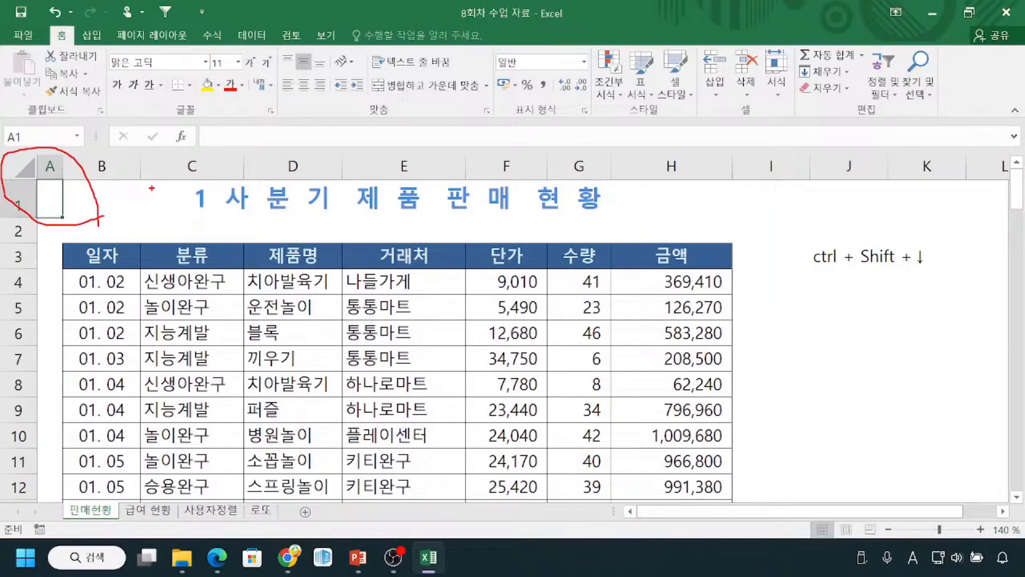
{"action": "key", "text": "Escape"}
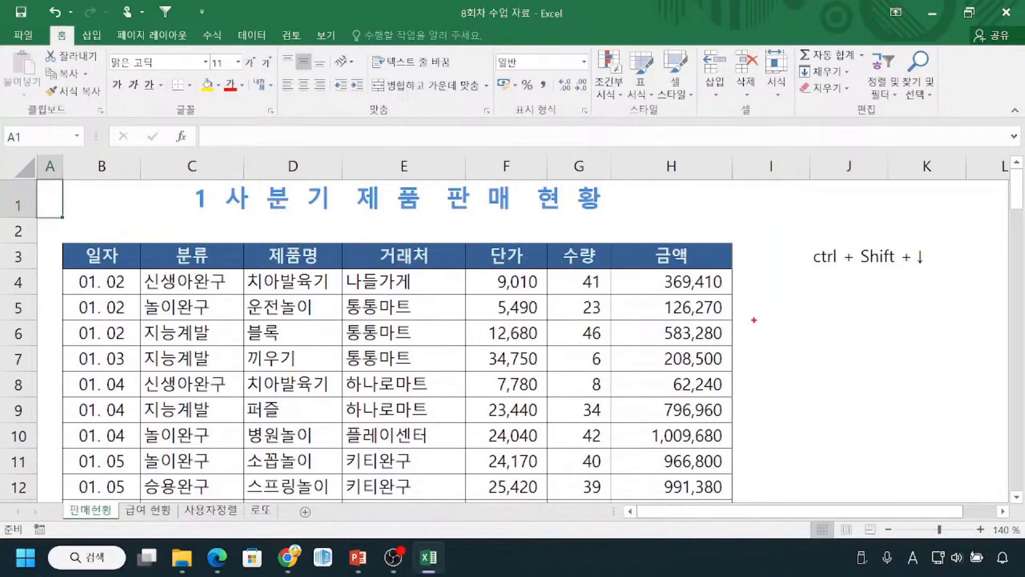
{"action": "mouse_move", "coordinate": [751, 303]}
{"action": "left_mouse_down"}
{"action": "mouse_move", "coordinate": [914, 392]}
{"action": "mouse_move", "coordinate": [952, 392]}
{"action": "left_mouse_up"}
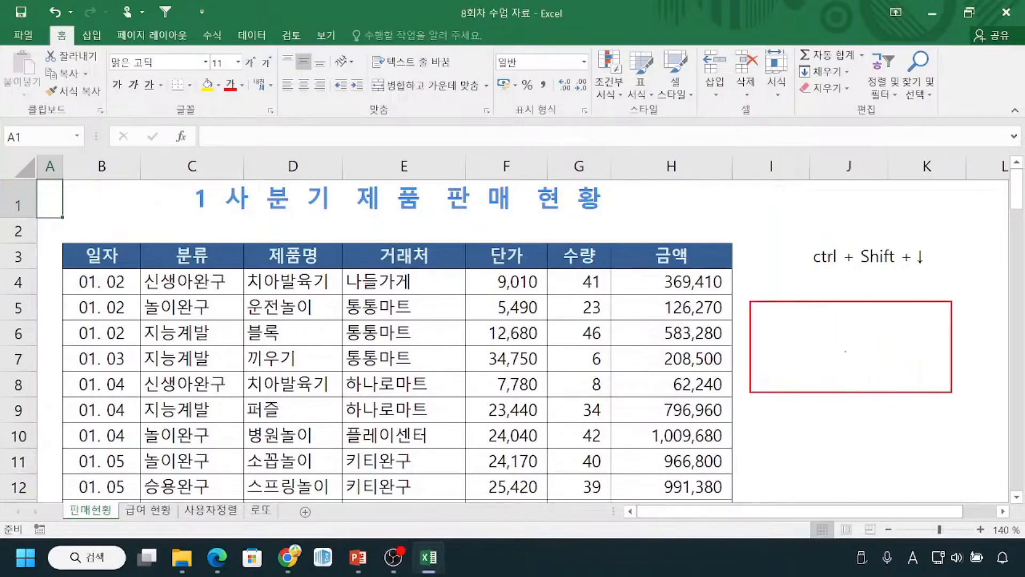
{"action": "key", "text": "t"}
{"action": "mouse_move", "coordinate": [762, 316]}
{"action": "left_mouse_down"}
{"action": "mouse_move", "coordinate": [842, 372]}
{"action": "mouse_move", "coordinate": [861, 375]}
{"action": "mouse_move", "coordinate": [893, 357]}
{"action": "mouse_move", "coordinate": [883, 369]}
{"action": "mouse_move", "coordinate": [920, 364]}
{"action": "mouse_move", "coordinate": [885, 376]}
{"action": "mouse_move", "coordinate": [901, 379]}
{"action": "left_mouse_up"}
{"action": "mouse_move", "coordinate": [871, 325]}
{"action": "left_mouse_down"}
{"action": "mouse_move", "coordinate": [888, 342]}
{"action": "mouse_move", "coordinate": [914, 332]}
{"action": "mouse_move", "coordinate": [872, 325]}
{"action": "mouse_move", "coordinate": [883, 340]}
{"action": "mouse_move", "coordinate": [910, 333]}
{"action": "left_mouse_up"}
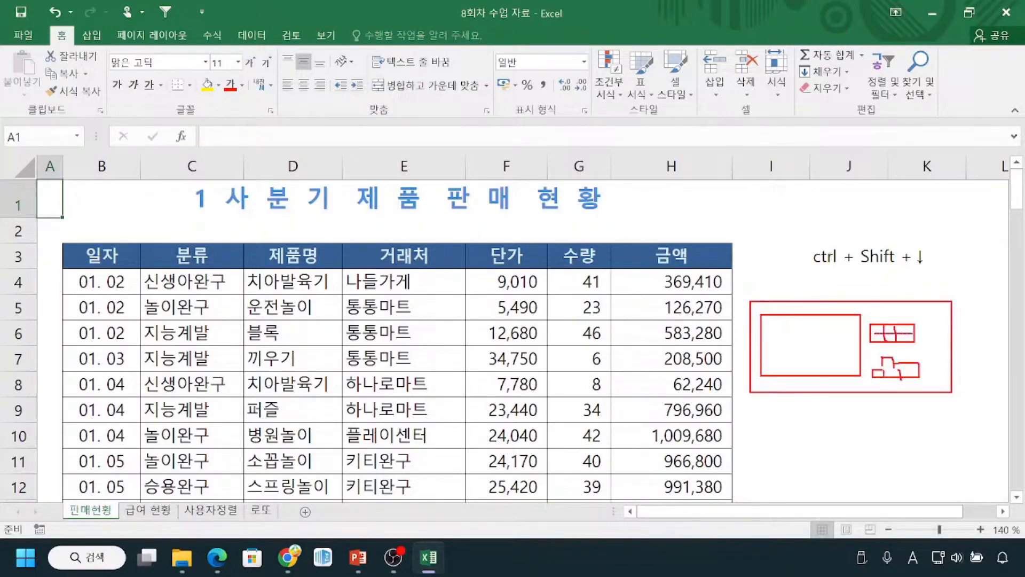
{"action": "mouse_move", "coordinate": [895, 285]}
{"action": "left_mouse_down"}
{"action": "mouse_move", "coordinate": [881, 322]}
{"action": "mouse_move", "coordinate": [900, 317]}
{"action": "left_mouse_up"}
{"action": "key", "text": "Escape"}
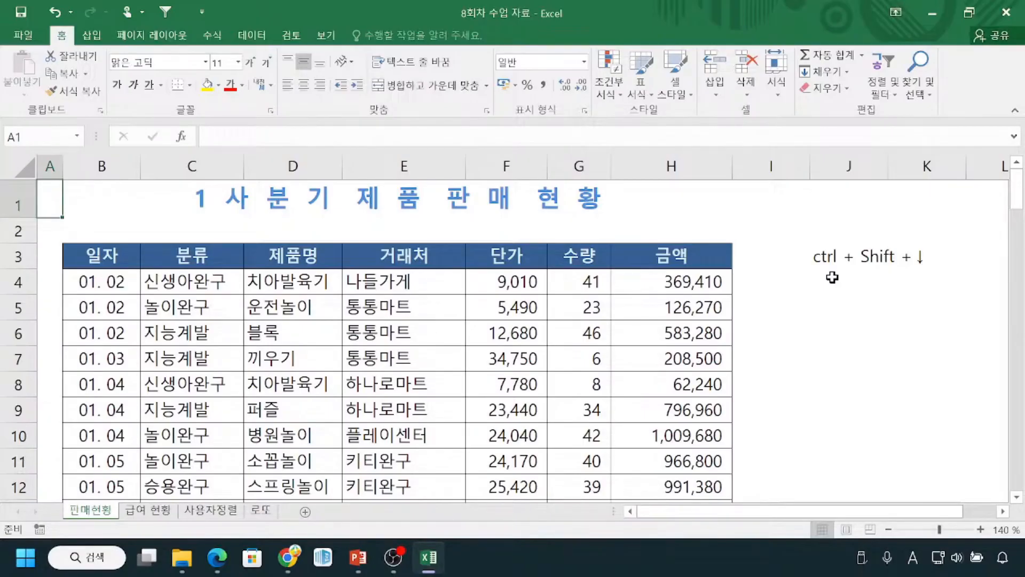
Step: Delete the "ctrl + Shift + ↓" note in J3
{"action": "left_click", "coordinate": [830, 254]}
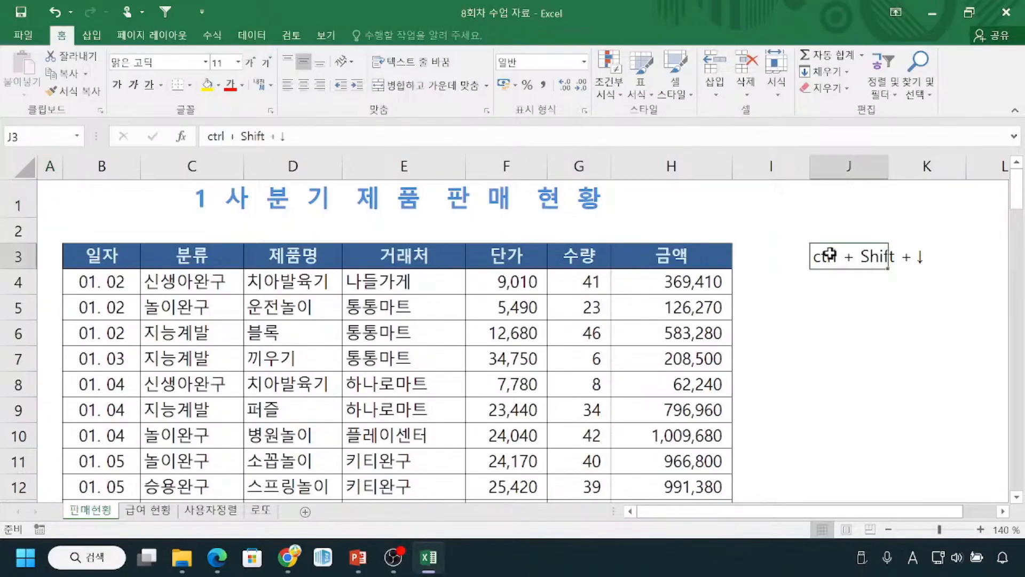
{"action": "key", "text": "Delete"}
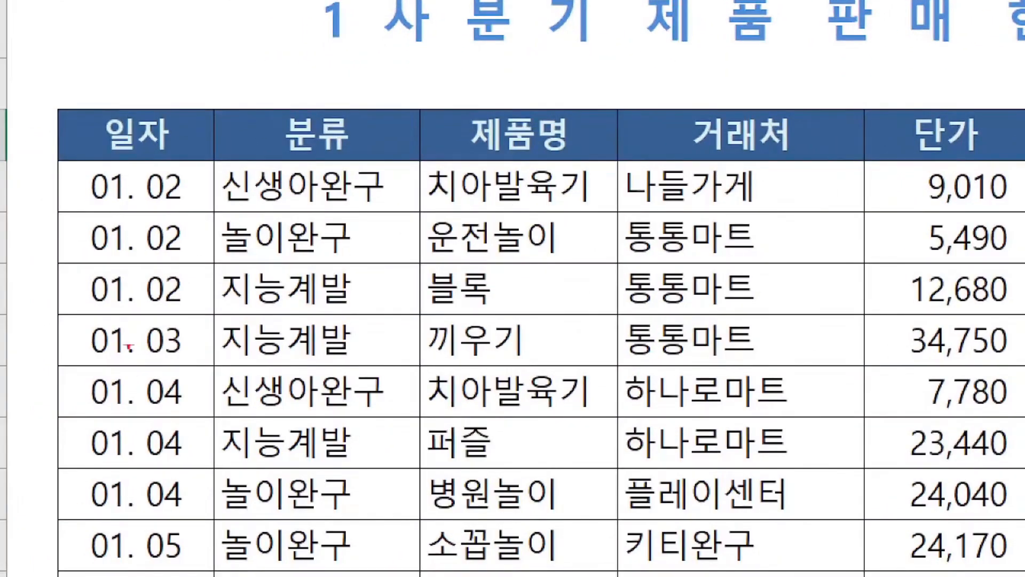
Step: Examine the order of the dates and how the 분류 categories and their product names are spread over the sales rows
{"action": "mouse_move", "coordinate": [78, 187]}
{"action": "left_mouse_down"}
{"action": "mouse_move", "coordinate": [84, 553]}
{"action": "mouse_move", "coordinate": [80, 527]}
{"action": "left_mouse_up"}
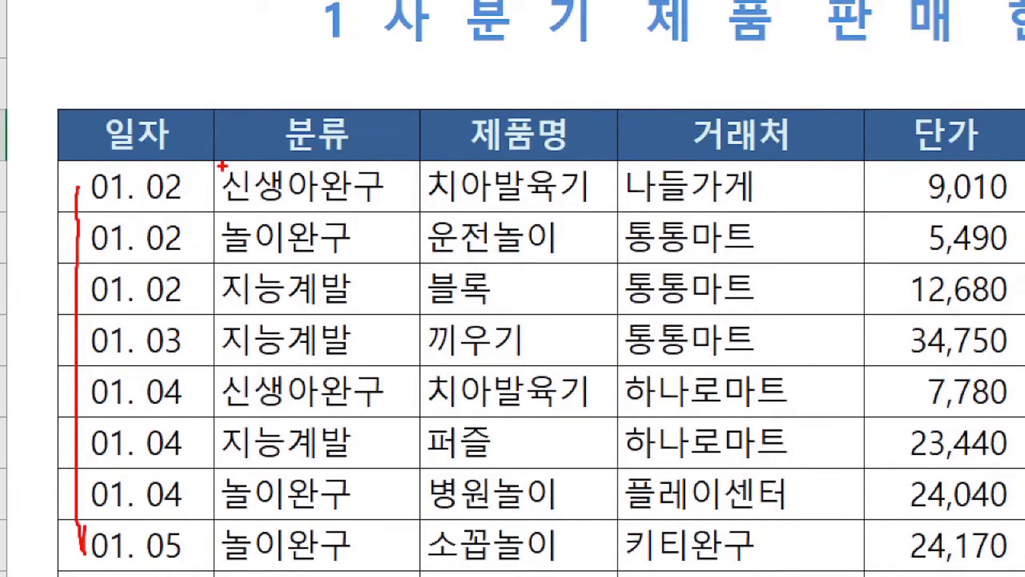
{"action": "mouse_move", "coordinate": [222, 161]}
{"action": "left_mouse_down"}
{"action": "mouse_move", "coordinate": [251, 225]}
{"action": "mouse_move", "coordinate": [598, 201]}
{"action": "left_mouse_up"}
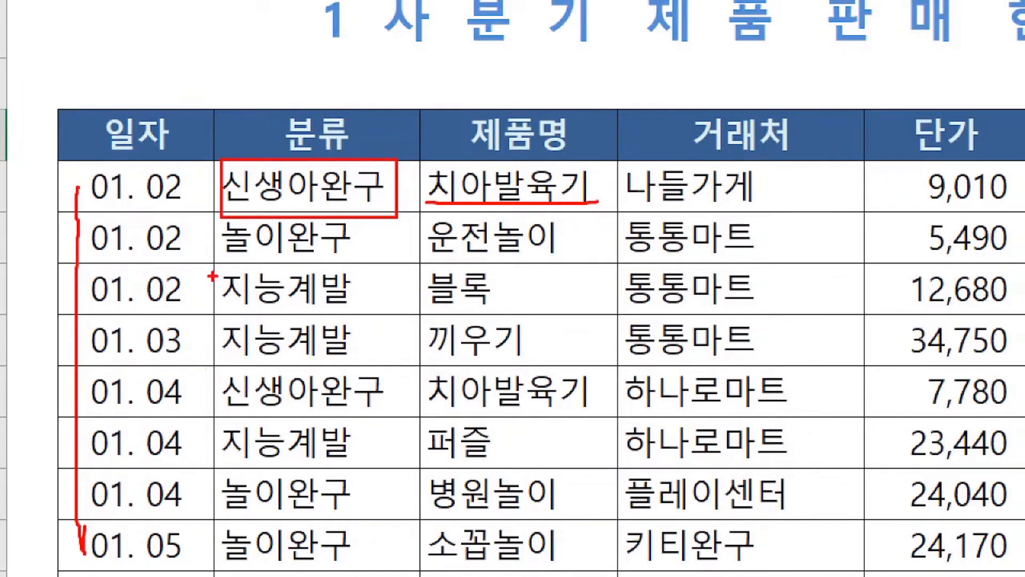
{"action": "mouse_move", "coordinate": [212, 266]}
{"action": "left_mouse_down"}
{"action": "mouse_move", "coordinate": [253, 266]}
{"action": "mouse_move", "coordinate": [391, 342]}
{"action": "mouse_move", "coordinate": [391, 370]}
{"action": "left_mouse_up"}
{"action": "left_click_drag", "start_coordinate": [516, 284], "coordinate": [542, 284]}
{"action": "left_click_drag", "start_coordinate": [562, 354], "coordinate": [586, 352]}
{"action": "left_click_drag", "start_coordinate": [431, 468], "coordinate": [481, 468]}
{"action": "mouse_move", "coordinate": [235, 428]}
{"action": "left_mouse_down"}
{"action": "mouse_move", "coordinate": [216, 427]}
{"action": "mouse_move", "coordinate": [327, 458]}
{"action": "mouse_move", "coordinate": [380, 460]}
{"action": "left_mouse_up"}
{"action": "mouse_move", "coordinate": [425, 420]}
{"action": "left_mouse_down"}
{"action": "mouse_move", "coordinate": [454, 469]}
{"action": "mouse_move", "coordinate": [427, 421]}
{"action": "left_mouse_up"}
{"action": "left_click_drag", "start_coordinate": [394, 279], "coordinate": [401, 453]}
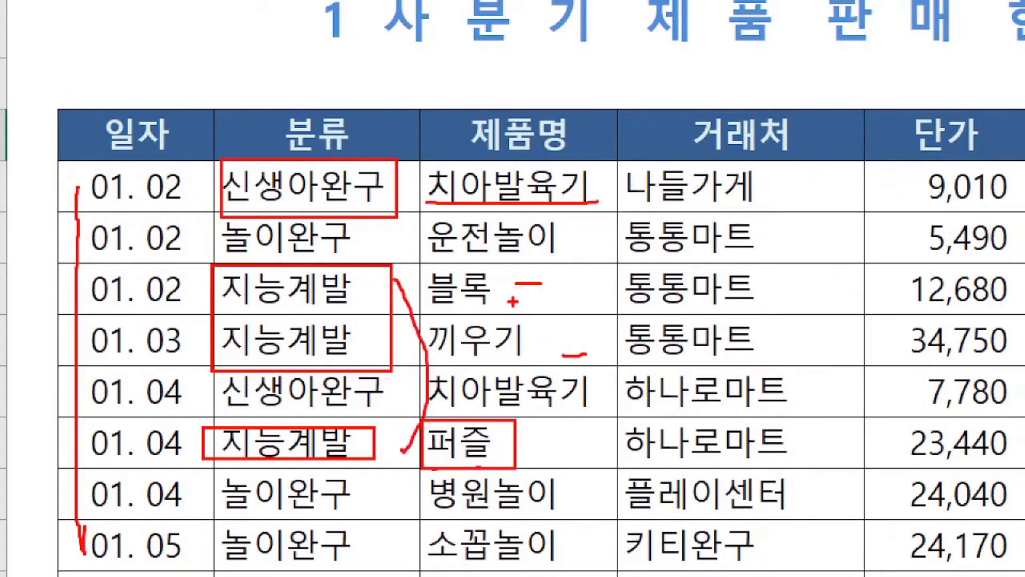
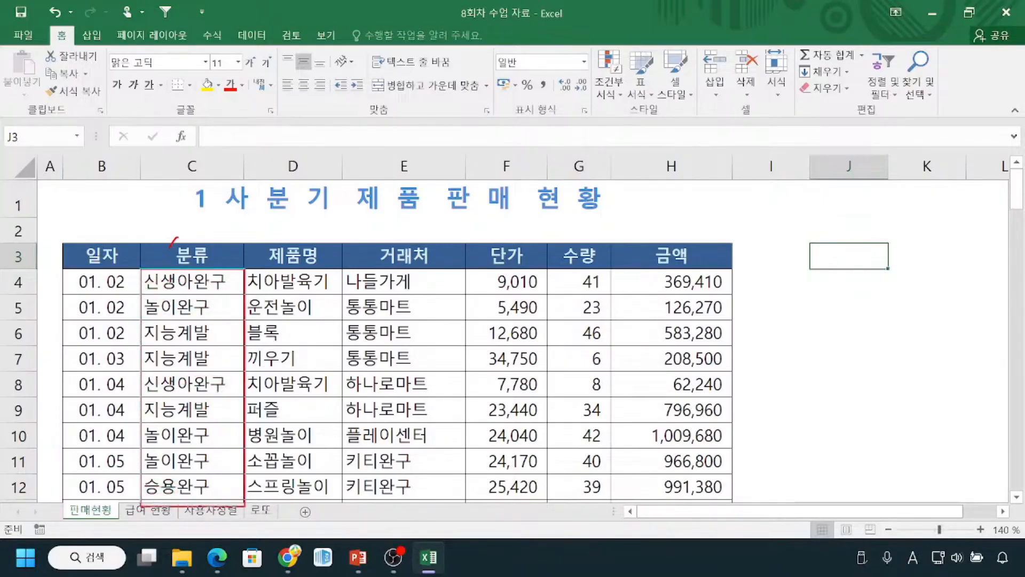
{"action": "mouse_move", "coordinate": [194, 338]}
{"action": "left_mouse_down"}
{"action": "mouse_move", "coordinate": [187, 346]}
{"action": "mouse_move", "coordinate": [220, 369]}
{"action": "mouse_move", "coordinate": [206, 354]}
{"action": "left_mouse_up"}
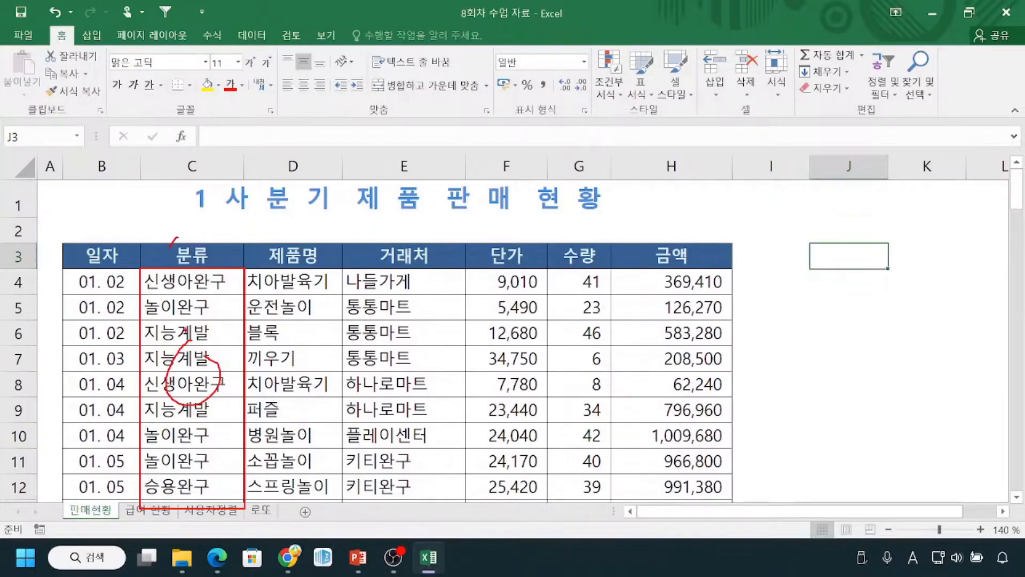
{"action": "mouse_move", "coordinate": [176, 305]}
{"action": "left_mouse_down"}
{"action": "mouse_move", "coordinate": [156, 373]}
{"action": "mouse_move", "coordinate": [188, 427]}
{"action": "mouse_move", "coordinate": [220, 348]}
{"action": "mouse_move", "coordinate": [181, 308]}
{"action": "left_mouse_up"}
{"action": "mouse_move", "coordinate": [143, 239]}
{"action": "left_mouse_down"}
{"action": "mouse_move", "coordinate": [152, 268]}
{"action": "mouse_move", "coordinate": [235, 268]}
{"action": "mouse_move", "coordinate": [236, 237]}
{"action": "left_mouse_up"}
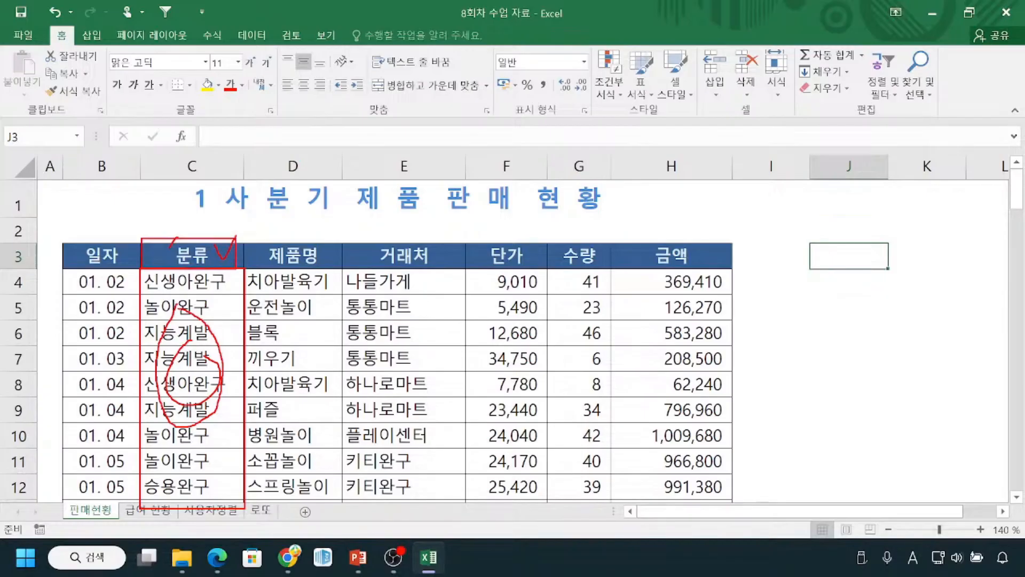
{"action": "key", "text": "Escape"}
Step: Select the 분류 header in C3 as the sort column, and show the data commands
{"action": "left_click", "coordinate": [203, 257]}
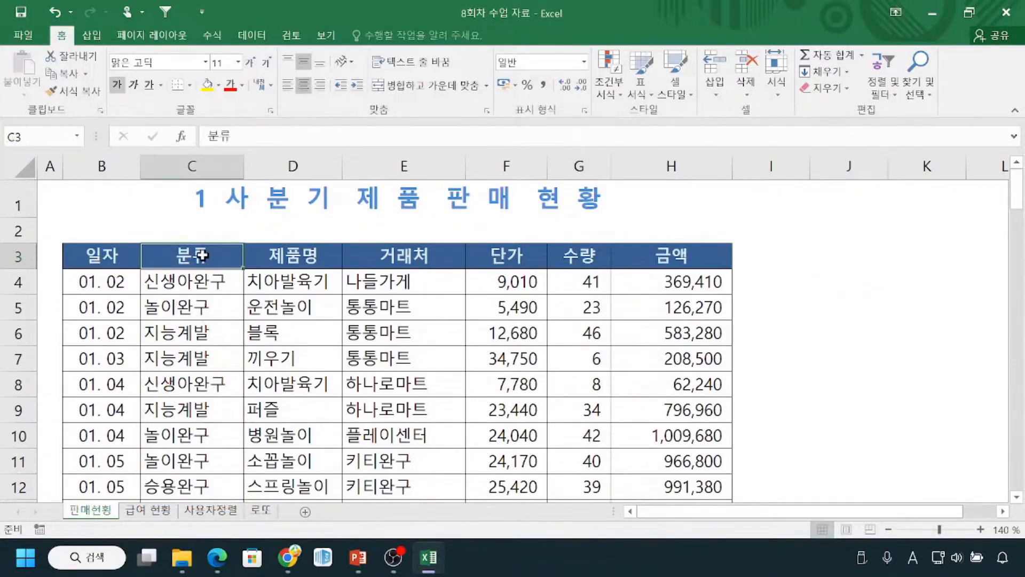
{"action": "key", "text": "ctrl"}
{"action": "key", "text": "ctrl"}
{"action": "mouse_move", "coordinate": [137, 229]}
{"action": "left_mouse_down"}
{"action": "mouse_move", "coordinate": [160, 264]}
{"action": "mouse_move", "coordinate": [245, 274]}
{"action": "left_mouse_up"}
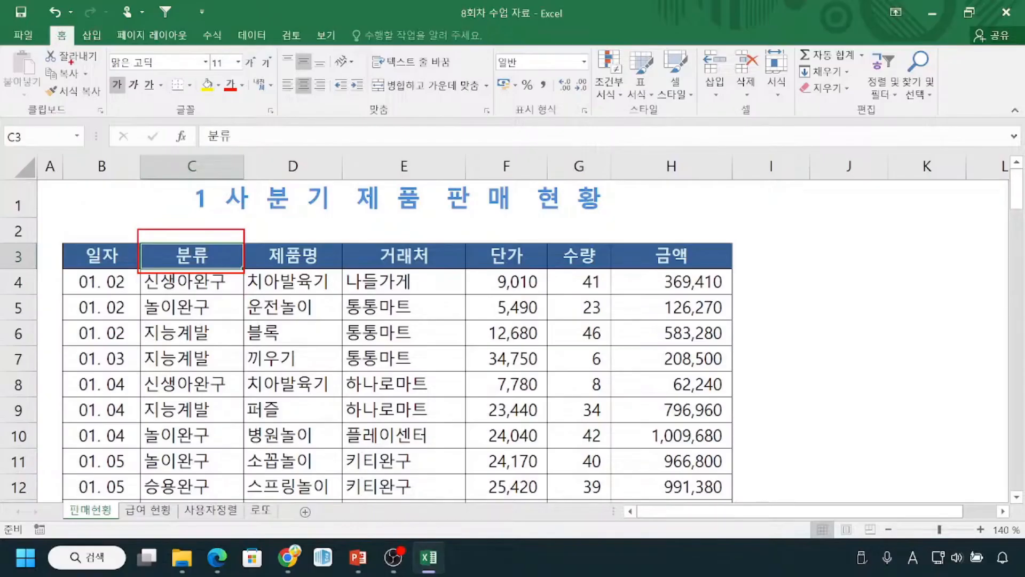
{"action": "mouse_move", "coordinate": [70, 21]}
{"action": "left_mouse_down"}
{"action": "mouse_move", "coordinate": [48, 48]}
{"action": "mouse_move", "coordinate": [80, 55]}
{"action": "left_mouse_up"}
{"action": "key", "text": "Escape"}
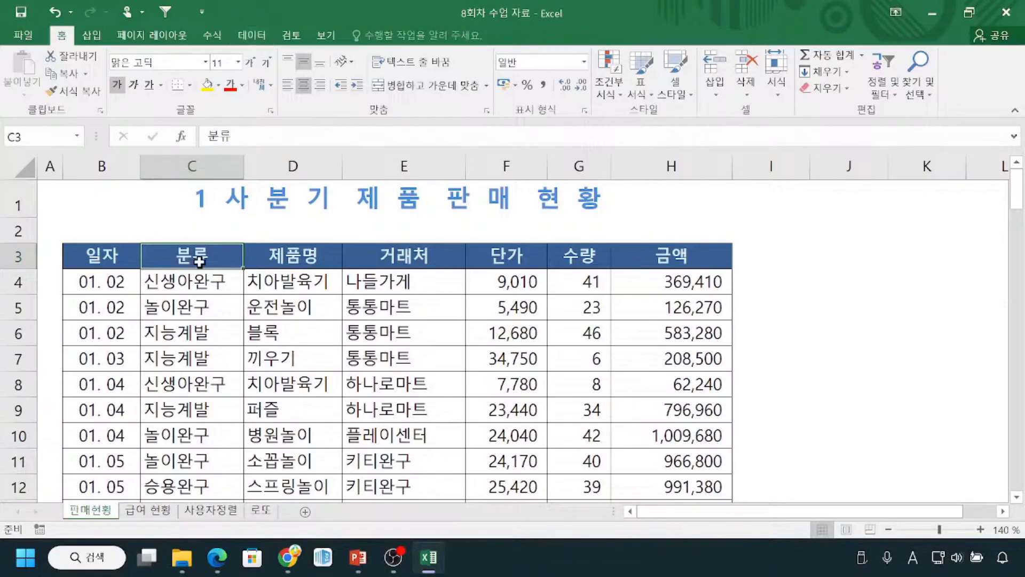
{"action": "left_click", "coordinate": [247, 37]}
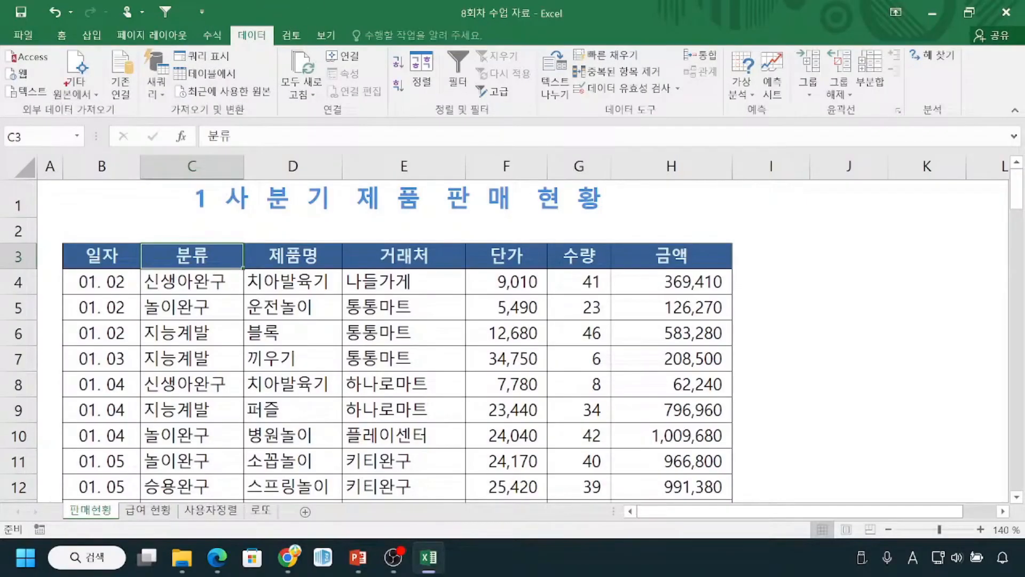
Step: Examine the ascending and descending sort commands and the 분류 entries that they would reorder
{"action": "left_click_drag", "start_coordinate": [138, 42], "coordinate": [136, 104]}
{"action": "left_click_drag", "start_coordinate": [274, 49], "coordinate": [282, 118]}
{"action": "left_click_drag", "start_coordinate": [79, 69], "coordinate": [112, 53]}
{"action": "mouse_move", "coordinate": [190, 66]}
{"action": "left_mouse_down"}
{"action": "mouse_move", "coordinate": [207, 89]}
{"action": "mouse_move", "coordinate": [236, 67]}
{"action": "left_mouse_up"}
{"action": "mouse_move", "coordinate": [306, 67]}
{"action": "left_mouse_down"}
{"action": "mouse_move", "coordinate": [355, 72]}
{"action": "mouse_move", "coordinate": [384, 56]}
{"action": "mouse_move", "coordinate": [383, 130]}
{"action": "left_mouse_up"}
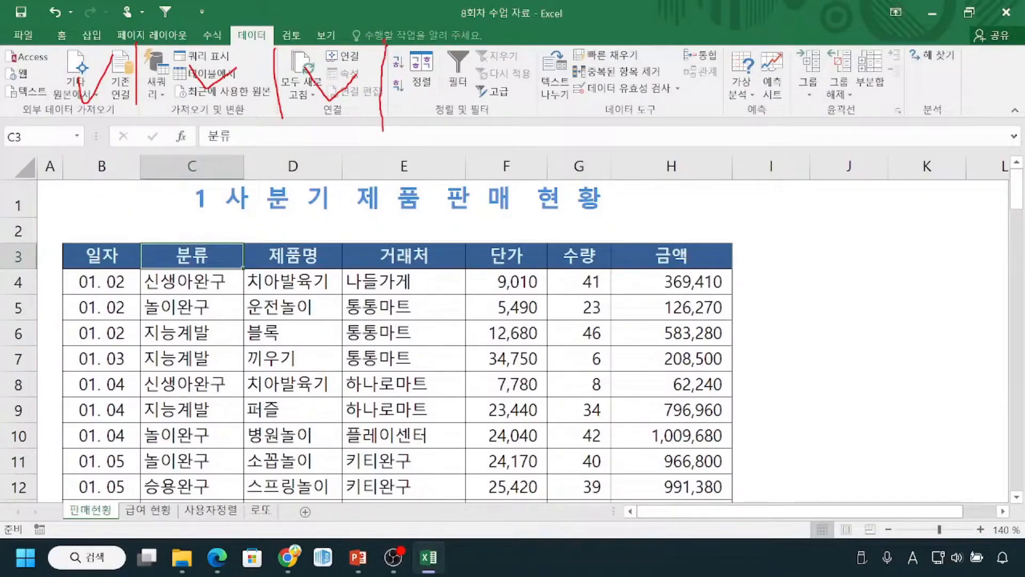
{"action": "mouse_move", "coordinate": [390, 40]}
{"action": "left_mouse_down"}
{"action": "mouse_move", "coordinate": [410, 126]}
{"action": "mouse_move", "coordinate": [553, 129]}
{"action": "mouse_move", "coordinate": [545, 129]}
{"action": "left_mouse_up"}
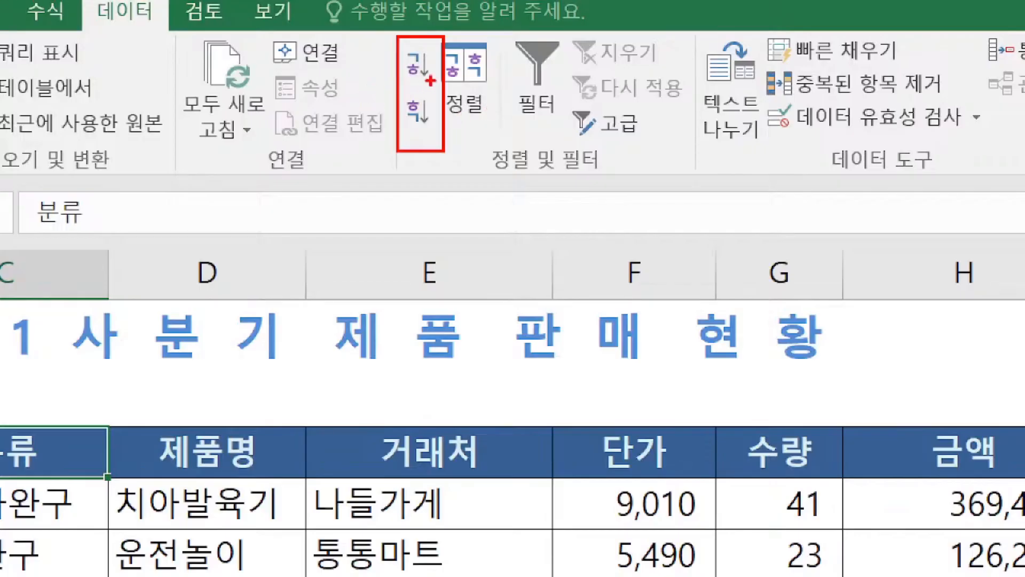
{"action": "left_click_drag", "start_coordinate": [395, 81], "coordinate": [430, 78]}
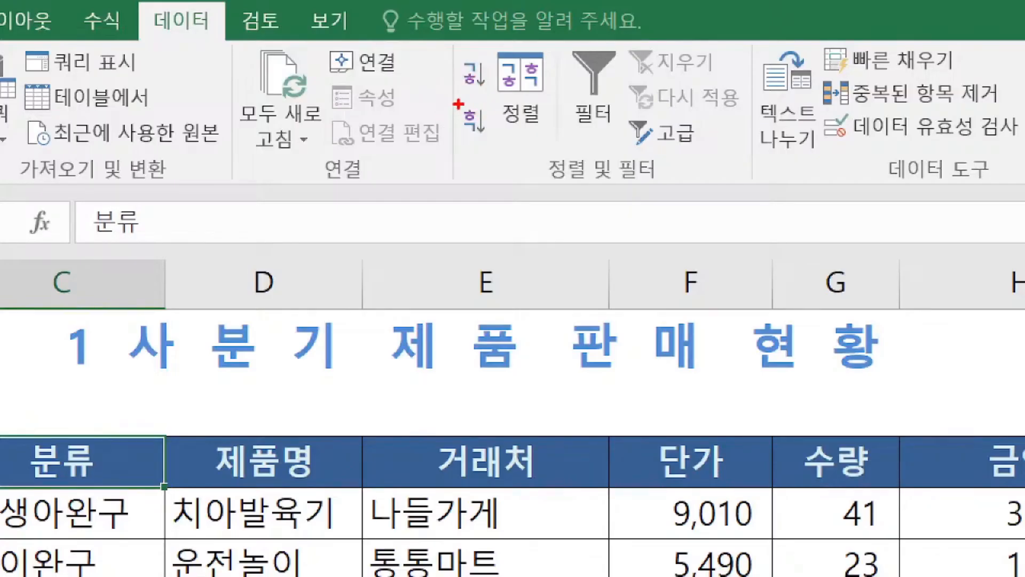
{"action": "left_click_drag", "start_coordinate": [452, 104], "coordinate": [495, 151]}
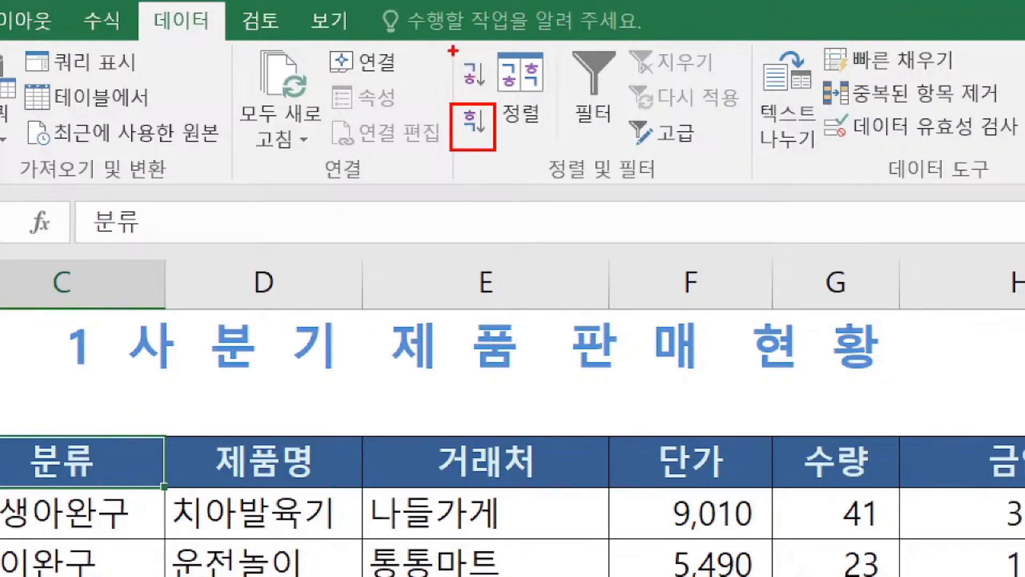
{"action": "mouse_move", "coordinate": [452, 52]}
{"action": "left_mouse_down"}
{"action": "mouse_move", "coordinate": [484, 97]}
{"action": "mouse_move", "coordinate": [444, 62]}
{"action": "mouse_move", "coordinate": [448, 52]}
{"action": "left_mouse_up"}
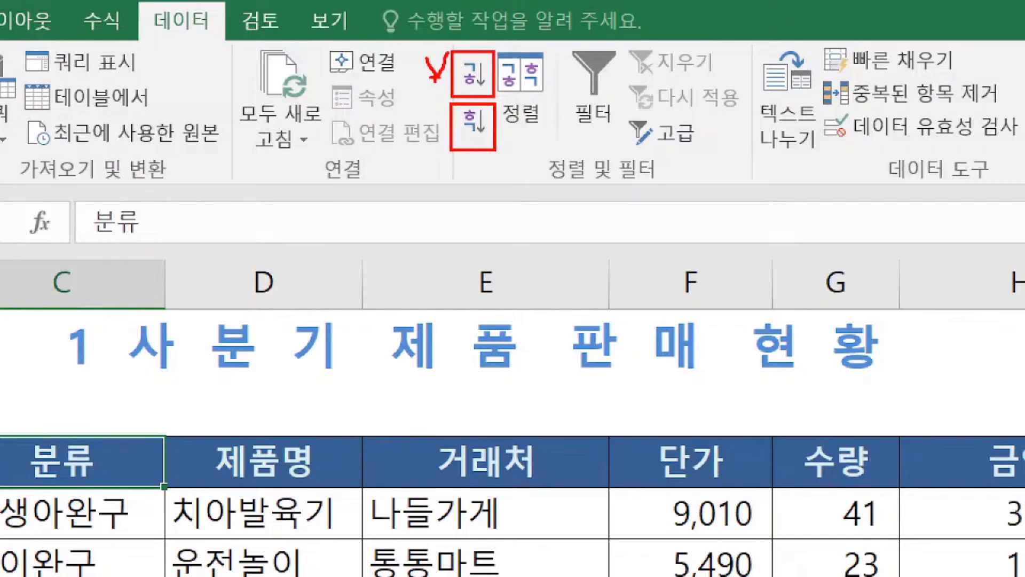
{"action": "left_click_drag", "start_coordinate": [427, 111], "coordinate": [446, 109]}
{"action": "mouse_move", "coordinate": [438, 61]}
{"action": "left_mouse_down"}
{"action": "mouse_move", "coordinate": [449, 38]}
{"action": "mouse_move", "coordinate": [407, 48]}
{"action": "mouse_move", "coordinate": [443, 38]}
{"action": "left_mouse_up"}
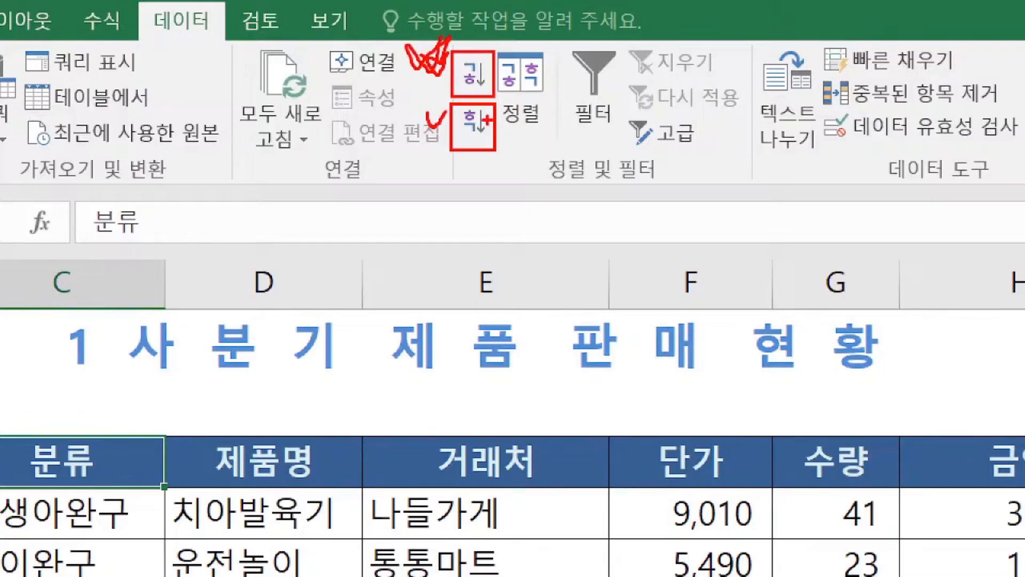
{"action": "mouse_move", "coordinate": [422, 109]}
{"action": "left_mouse_down"}
{"action": "mouse_move", "coordinate": [433, 124]}
{"action": "mouse_move", "coordinate": [455, 107]}
{"action": "left_mouse_up"}
{"action": "mouse_move", "coordinate": [451, 63]}
{"action": "left_mouse_down"}
{"action": "mouse_move", "coordinate": [435, 125]}
{"action": "mouse_move", "coordinate": [445, 134]}
{"action": "left_mouse_up"}
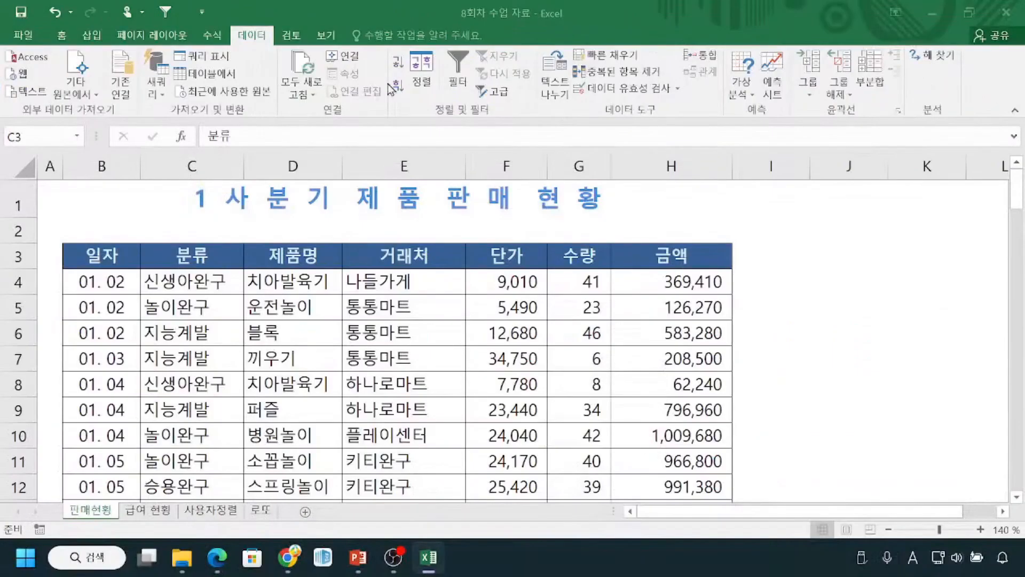
{"action": "key", "text": "ctrl"}
{"action": "key", "text": "ctrl+2"}
{"action": "left_click_drag", "start_coordinate": [141, 271], "coordinate": [242, 502]}
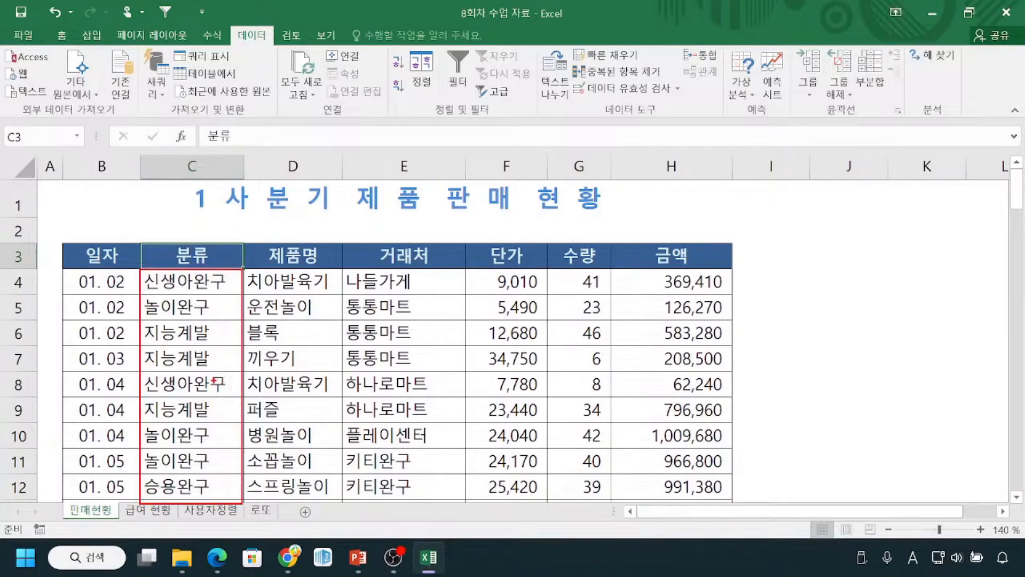
Step: Sort the sales rows in ascending order by the 분류 column
{"action": "mouse_move", "coordinate": [195, 266]}
{"action": "left_mouse_down"}
{"action": "mouse_move", "coordinate": [161, 227]}
{"action": "mouse_move", "coordinate": [209, 255]}
{"action": "left_mouse_up"}
{"action": "key", "text": "Escape"}
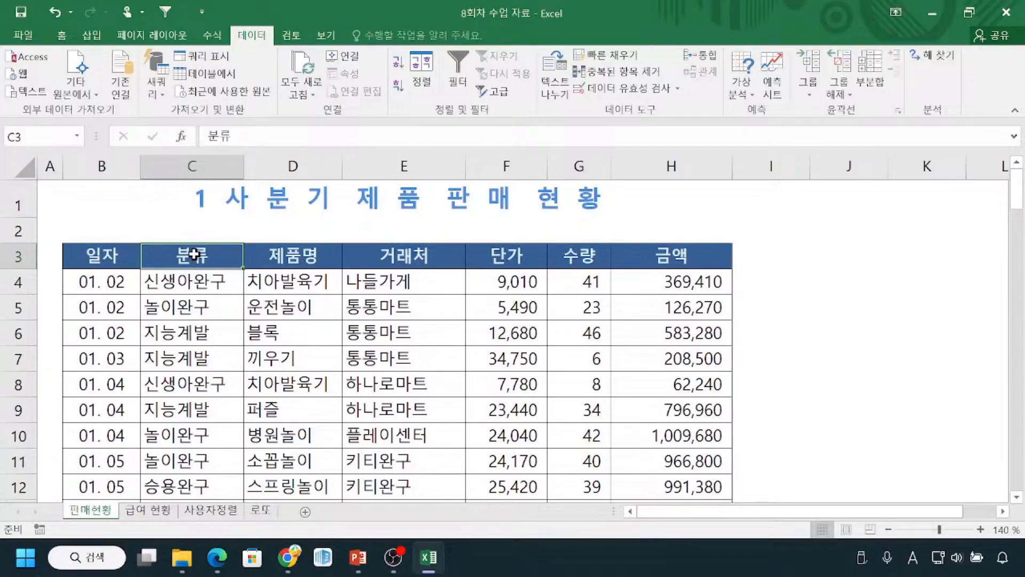
{"action": "key", "text": "ctrl"}
{"action": "key", "text": "ctrl"}
{"action": "key", "text": "ctrl"}
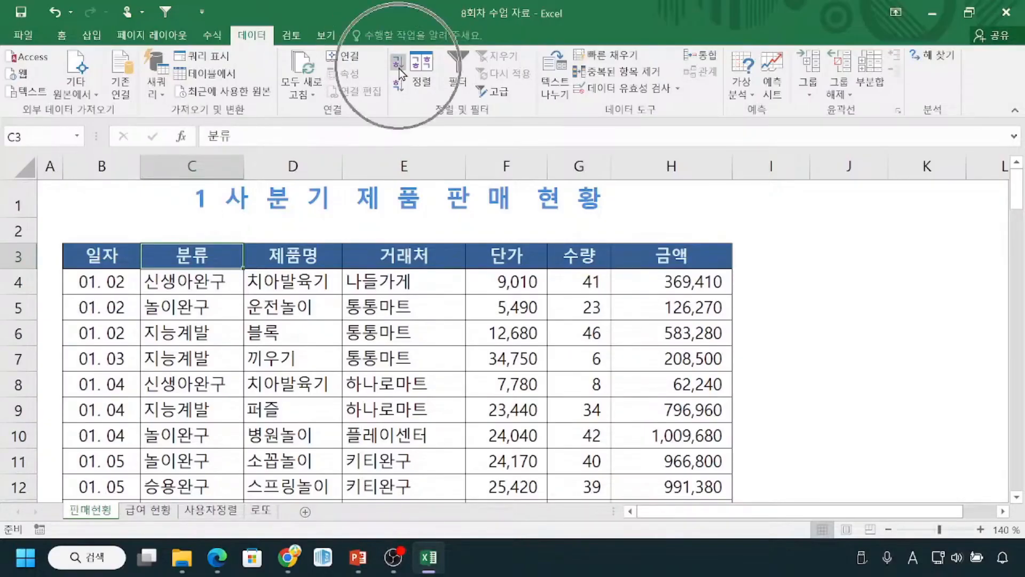
{"action": "mouse_move", "coordinate": [144, 229]}
{"action": "left_mouse_down"}
{"action": "mouse_move", "coordinate": [158, 255]}
{"action": "mouse_move", "coordinate": [246, 269]}
{"action": "left_mouse_up"}
{"action": "left_click_drag", "start_coordinate": [228, 14], "coordinate": [273, 49]}
{"action": "left_click_drag", "start_coordinate": [384, 51], "coordinate": [411, 72]}
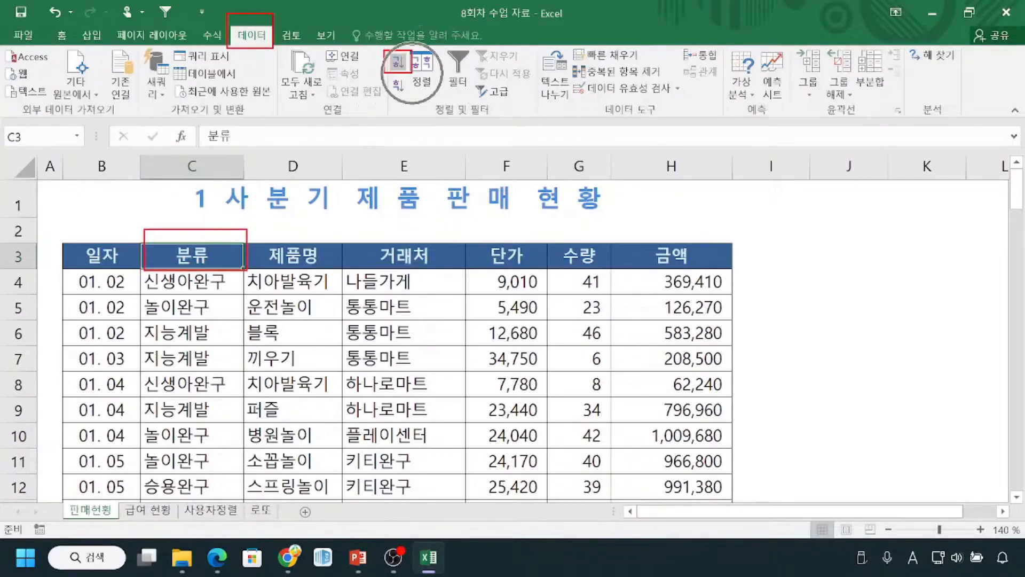
{"action": "left_click", "coordinate": [396, 63]}
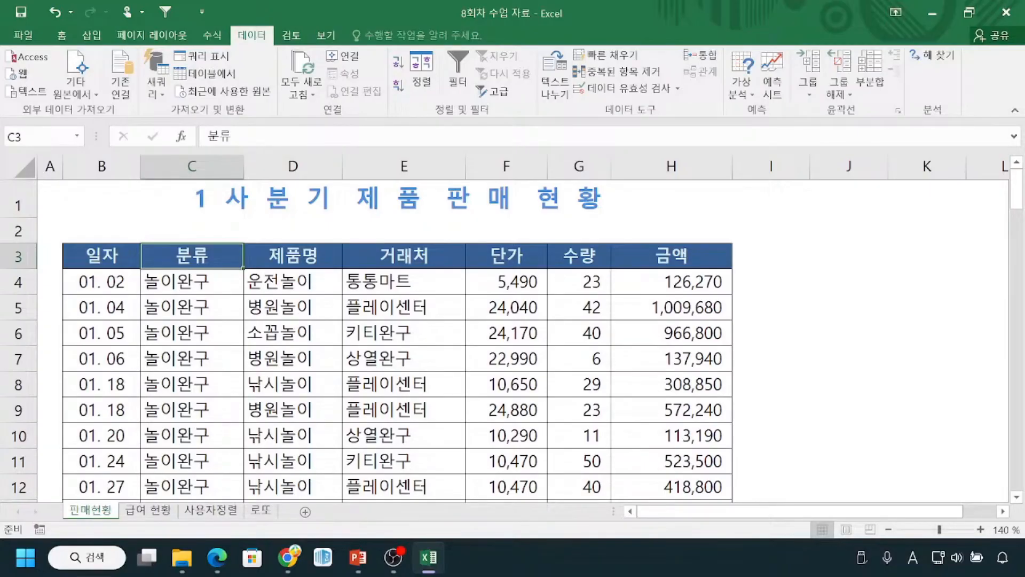
Step: Examine the order of the sorted 분류 column from the 놀이완구 entries through the first 승용완구 rows
{"action": "left_click_drag", "start_coordinate": [144, 281], "coordinate": [146, 485]}
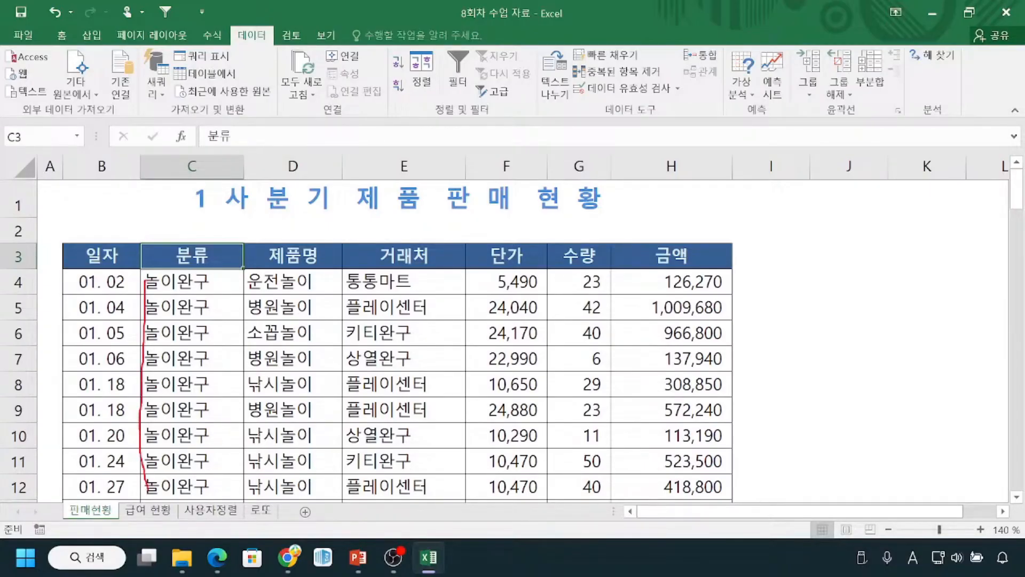
{"action": "left_click_drag", "start_coordinate": [165, 262], "coordinate": [235, 263]}
{"action": "mouse_move", "coordinate": [402, 51]}
{"action": "left_mouse_down"}
{"action": "mouse_move", "coordinate": [380, 63]}
{"action": "mouse_move", "coordinate": [397, 78]}
{"action": "mouse_move", "coordinate": [416, 62]}
{"action": "mouse_move", "coordinate": [411, 51]}
{"action": "left_mouse_up"}
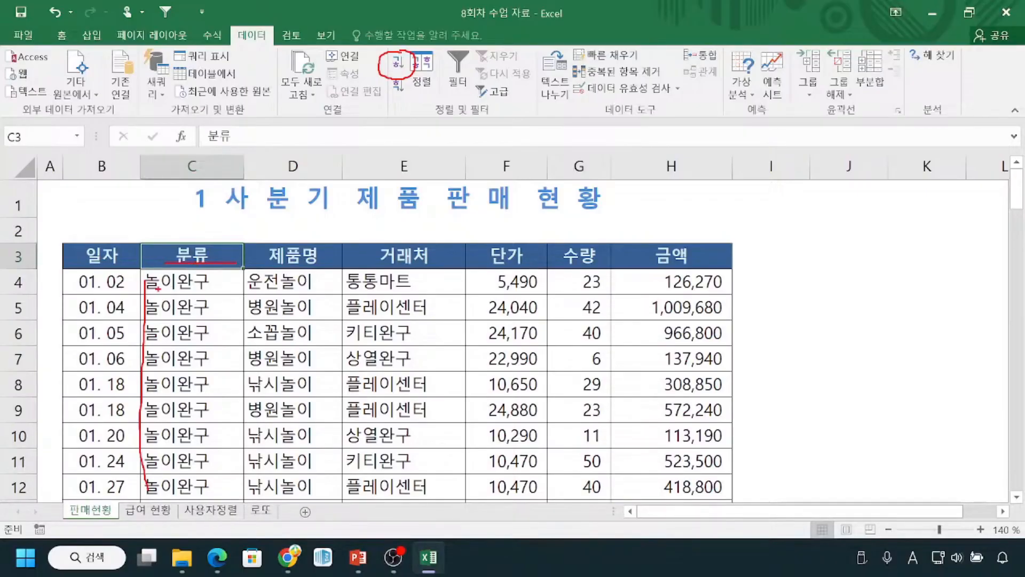
{"action": "left_click_drag", "start_coordinate": [145, 278], "coordinate": [148, 505]}
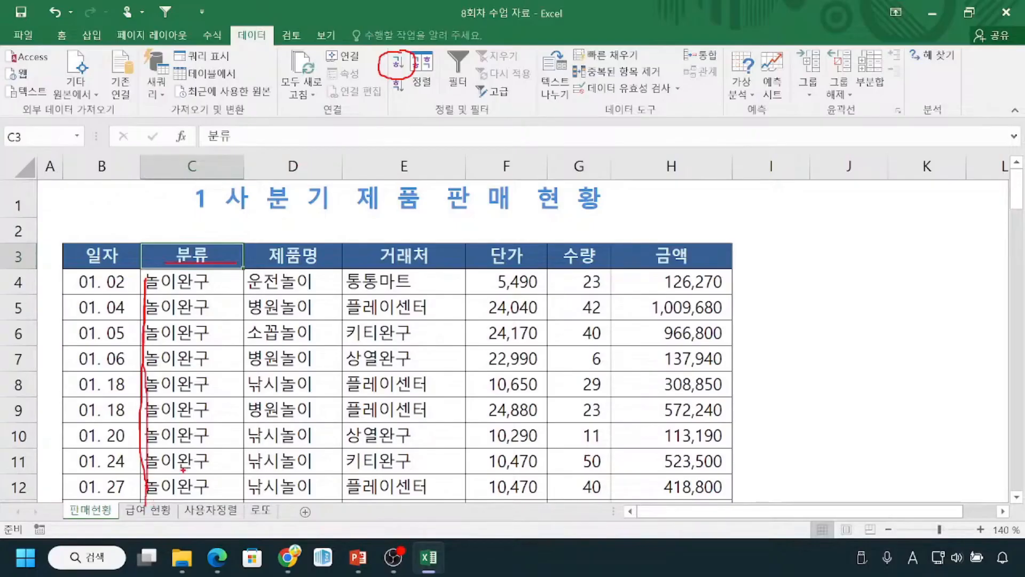
{"action": "key", "text": "Escape"}
{"action": "scroll", "coordinate": [199, 441], "scroll_direction": "down", "scroll_amount": 1}
{"action": "scroll", "coordinate": [200, 437], "scroll_direction": "down", "scroll_amount": 6}
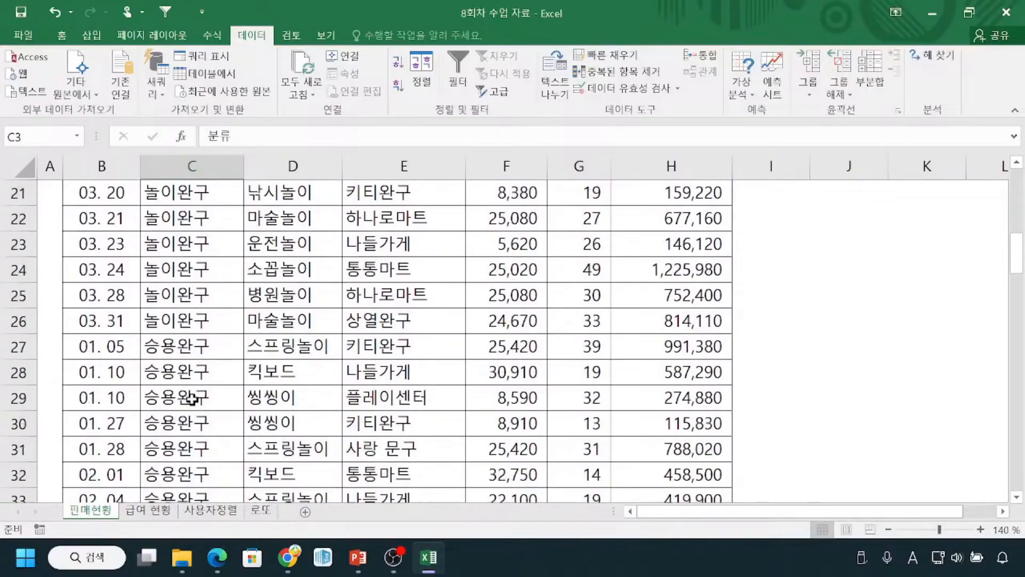
{"action": "scroll", "coordinate": [192, 398], "scroll_direction": "down", "scroll_amount": 2}
{"action": "scroll", "coordinate": [200, 397], "scroll_direction": "up", "scroll_amount": 1}
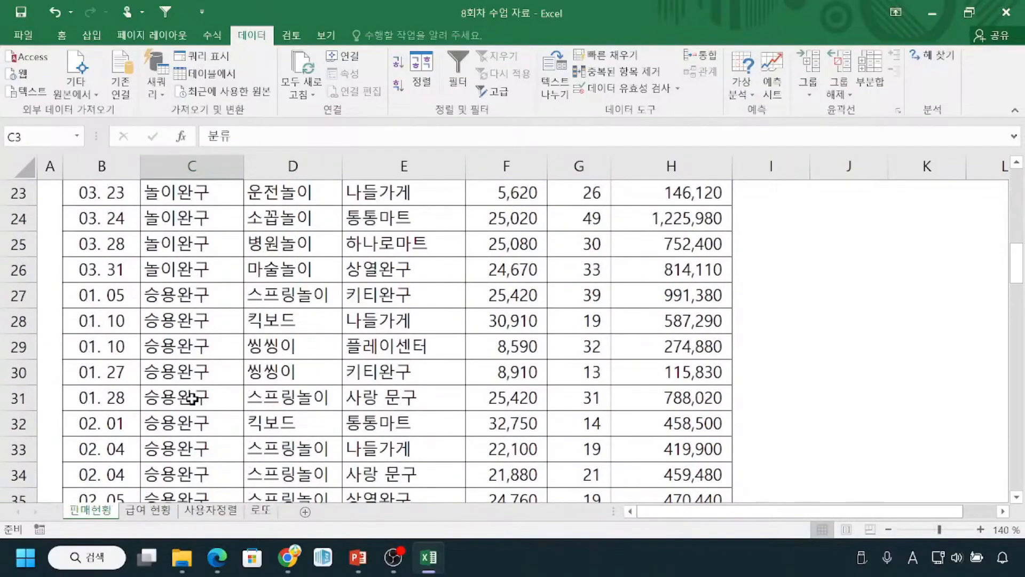
Step: Select 승용완구 cells C27 to C35, and the last 지능계발 cells from C95 up to C79, to check the grouping
{"action": "left_click", "coordinate": [24, 297]}
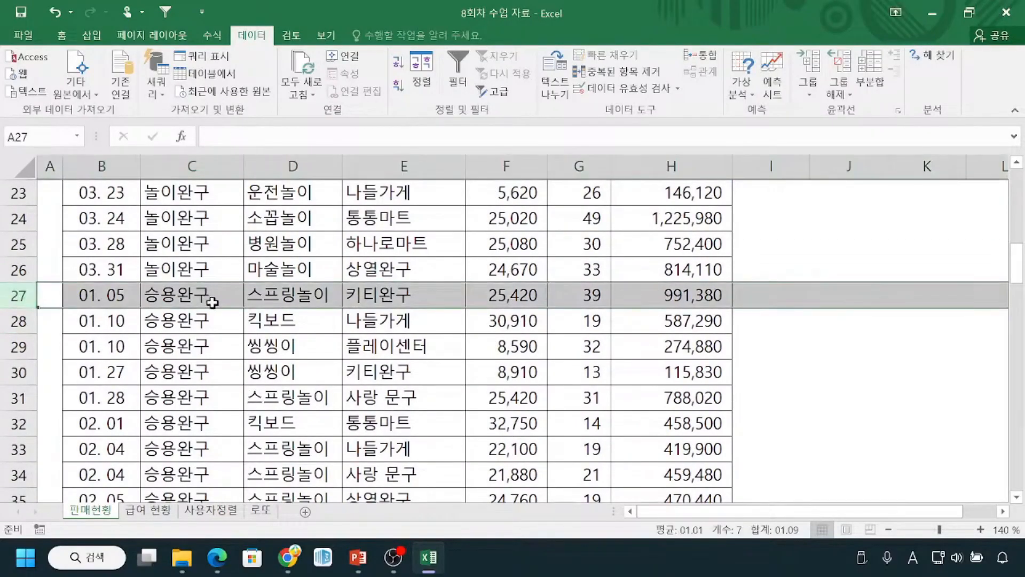
{"action": "left_click_drag", "start_coordinate": [212, 302], "coordinate": [213, 494]}
{"action": "scroll", "coordinate": [221, 462], "scroll_direction": "down", "scroll_amount": 2}
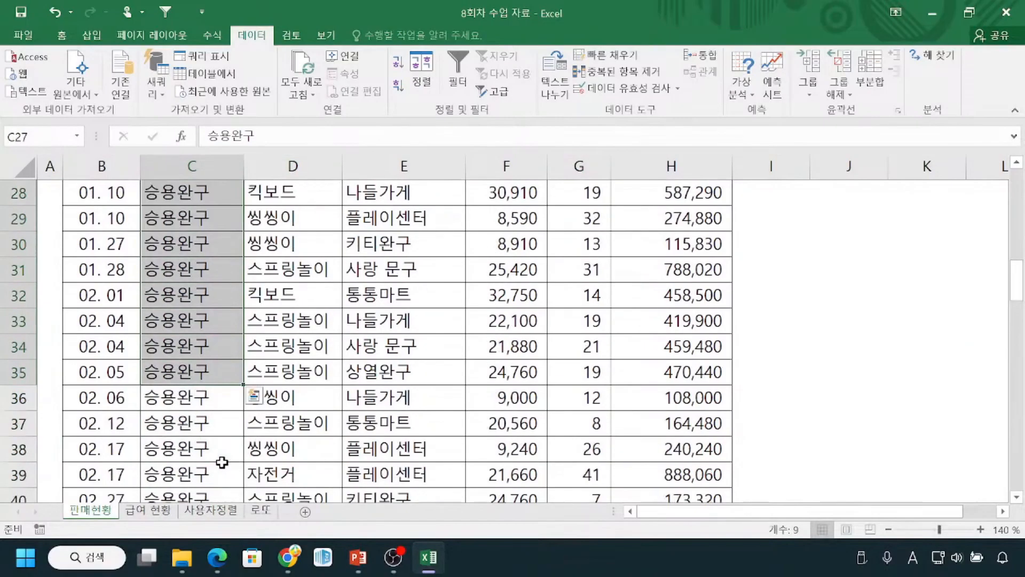
{"action": "scroll", "coordinate": [222, 462], "scroll_direction": "down", "scroll_amount": 8}
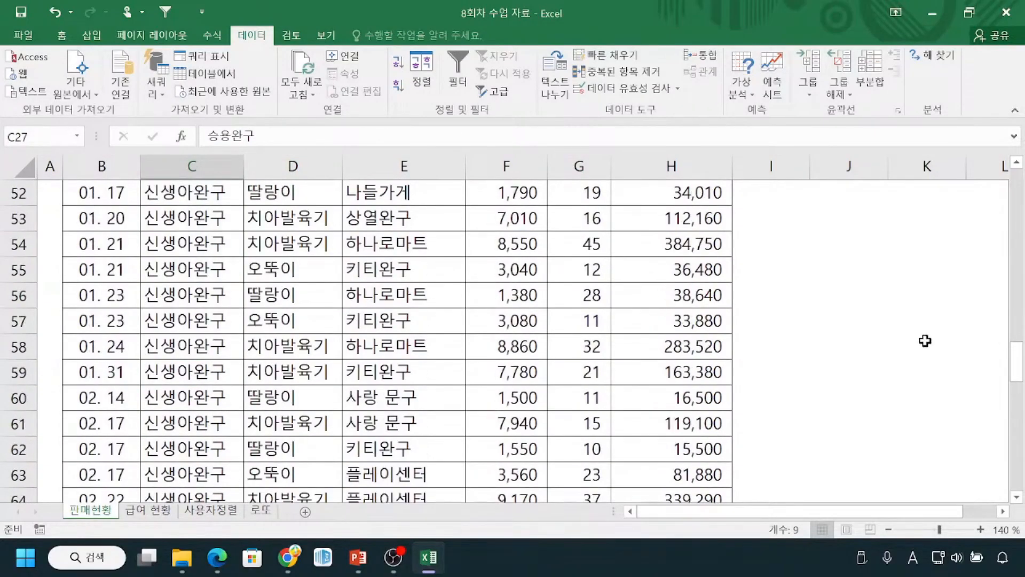
{"action": "left_click_drag", "start_coordinate": [1014, 368], "coordinate": [1021, 488]}
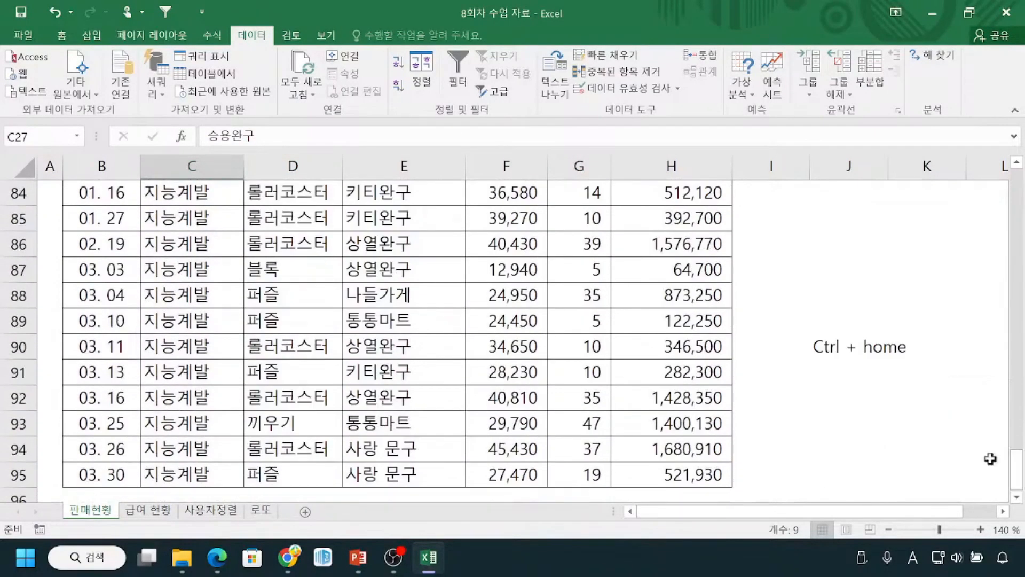
{"action": "left_click_drag", "start_coordinate": [201, 481], "coordinate": [193, 202]}
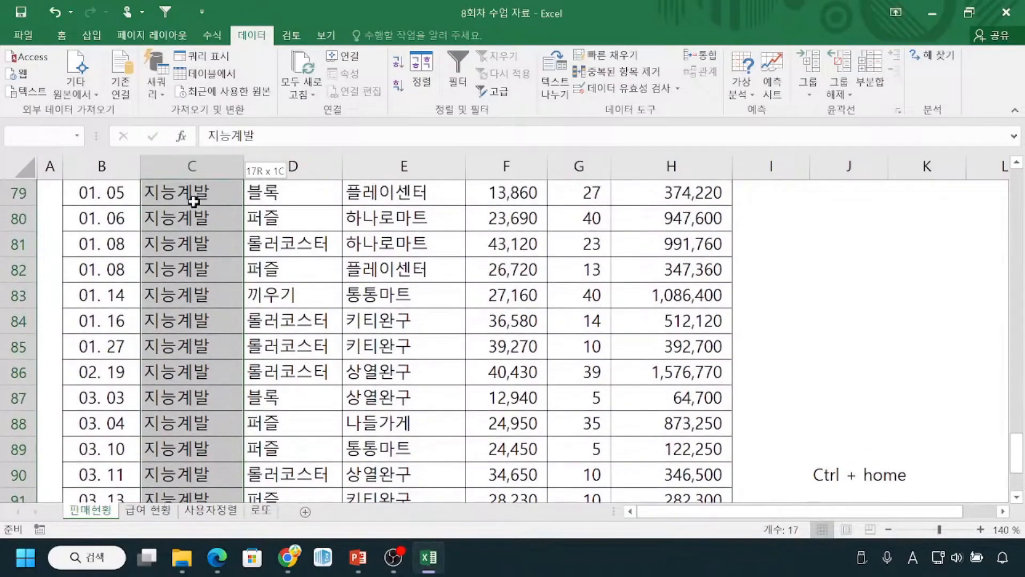
Step: Examine the dates and 분류 entries of the first 놀이완구 rows to see how whole records moved with the sort
{"action": "left_click_drag", "start_coordinate": [1017, 457], "coordinate": [1018, 184]}
{"action": "mouse_move", "coordinate": [8, 275]}
{"action": "left_mouse_down"}
{"action": "mouse_move", "coordinate": [42, 300]}
{"action": "mouse_move", "coordinate": [184, 289]}
{"action": "left_mouse_up"}
{"action": "mouse_move", "coordinate": [8, 321]}
{"action": "left_mouse_down"}
{"action": "mouse_move", "coordinate": [88, 353]}
{"action": "mouse_move", "coordinate": [273, 353]}
{"action": "left_mouse_up"}
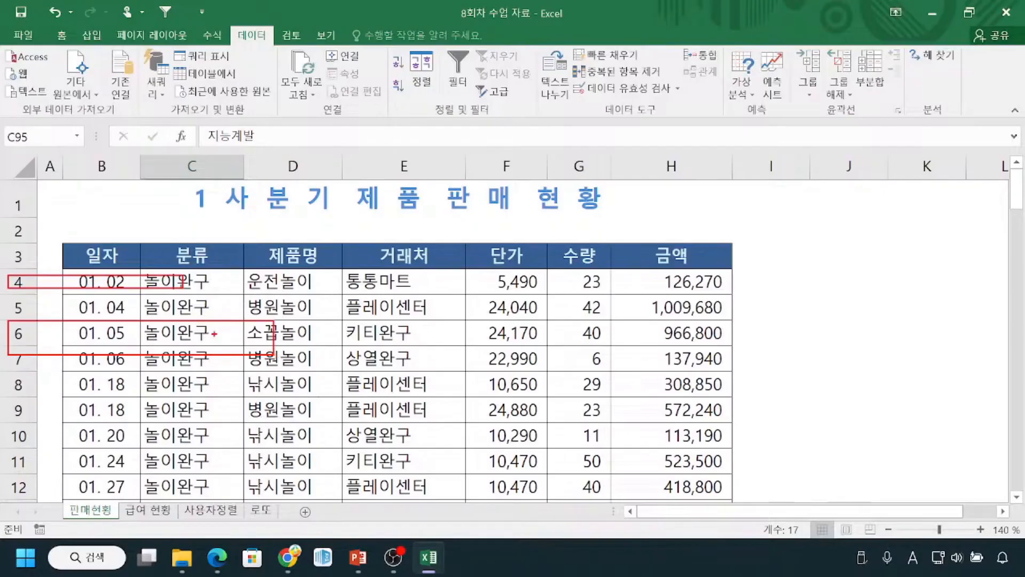
{"action": "mouse_move", "coordinate": [73, 279]}
{"action": "left_mouse_down"}
{"action": "mouse_move", "coordinate": [55, 402]}
{"action": "mouse_move", "coordinate": [62, 459]}
{"action": "left_mouse_up"}
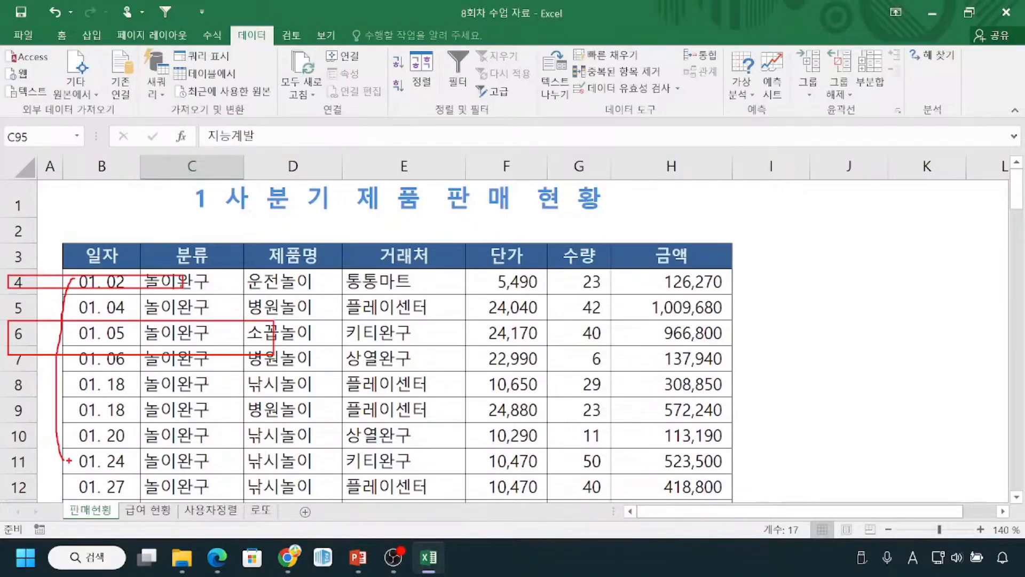
{"action": "key", "text": "Escape"}
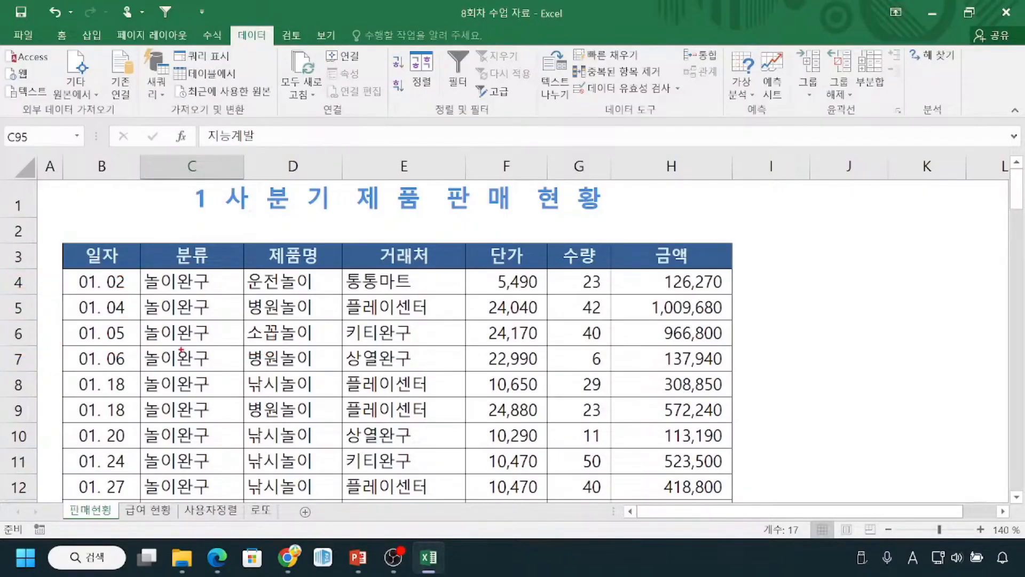
{"action": "left_click_drag", "start_coordinate": [160, 239], "coordinate": [220, 267]}
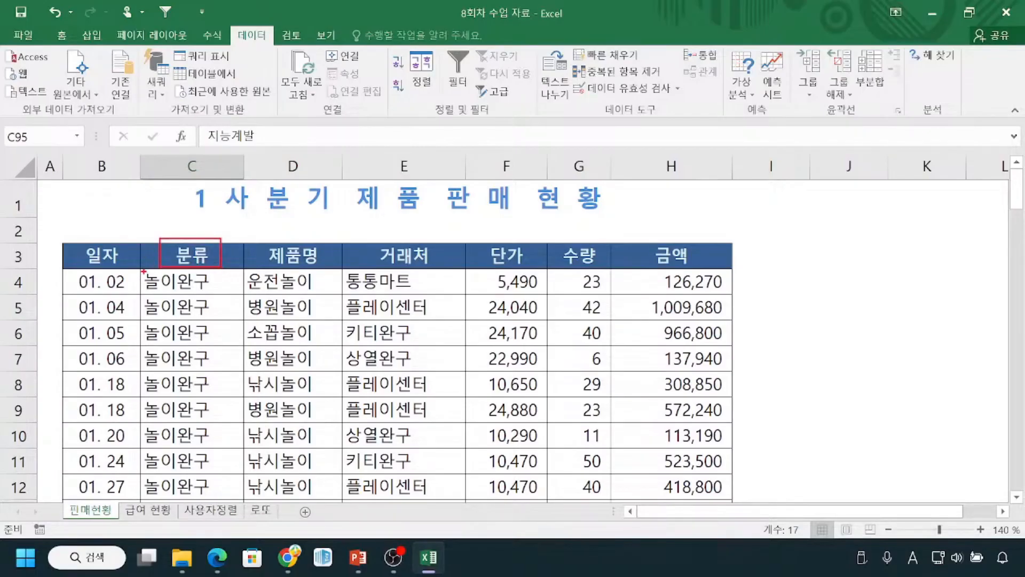
{"action": "mouse_move", "coordinate": [63, 268]}
{"action": "left_mouse_down"}
{"action": "mouse_move", "coordinate": [76, 293]}
{"action": "mouse_move", "coordinate": [198, 293]}
{"action": "left_mouse_up"}
{"action": "left_click_drag", "start_coordinate": [65, 298], "coordinate": [197, 319]}
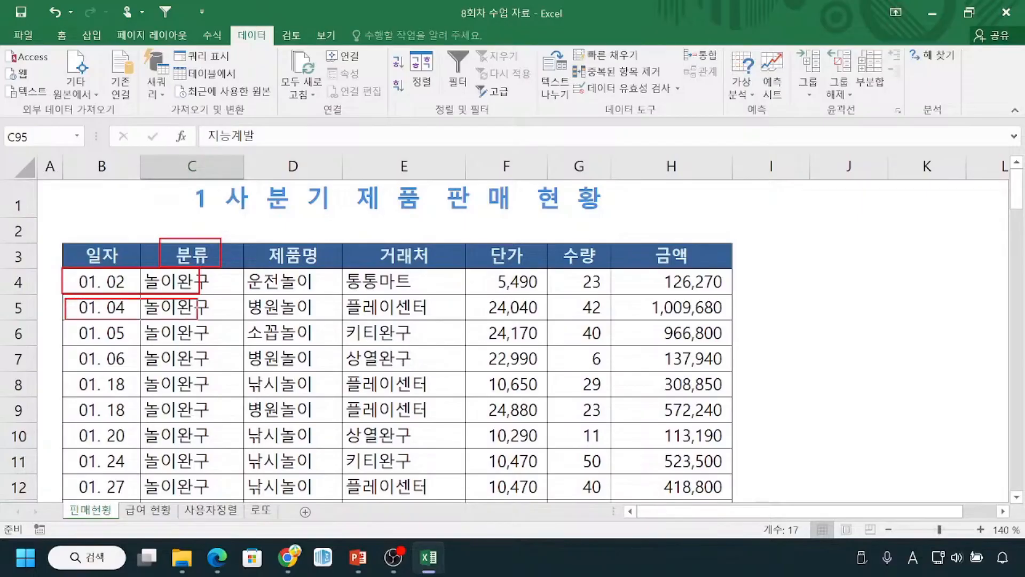
{"action": "mouse_move", "coordinate": [71, 322]}
{"action": "left_mouse_down"}
{"action": "mouse_move", "coordinate": [144, 347]}
{"action": "mouse_move", "coordinate": [309, 349]}
{"action": "left_mouse_up"}
{"action": "mouse_move", "coordinate": [82, 352]}
{"action": "left_mouse_down"}
{"action": "mouse_move", "coordinate": [92, 376]}
{"action": "mouse_move", "coordinate": [231, 370]}
{"action": "left_mouse_up"}
{"action": "mouse_move", "coordinate": [102, 377]}
{"action": "left_mouse_down"}
{"action": "mouse_move", "coordinate": [135, 404]}
{"action": "mouse_move", "coordinate": [124, 400]}
{"action": "left_mouse_up"}
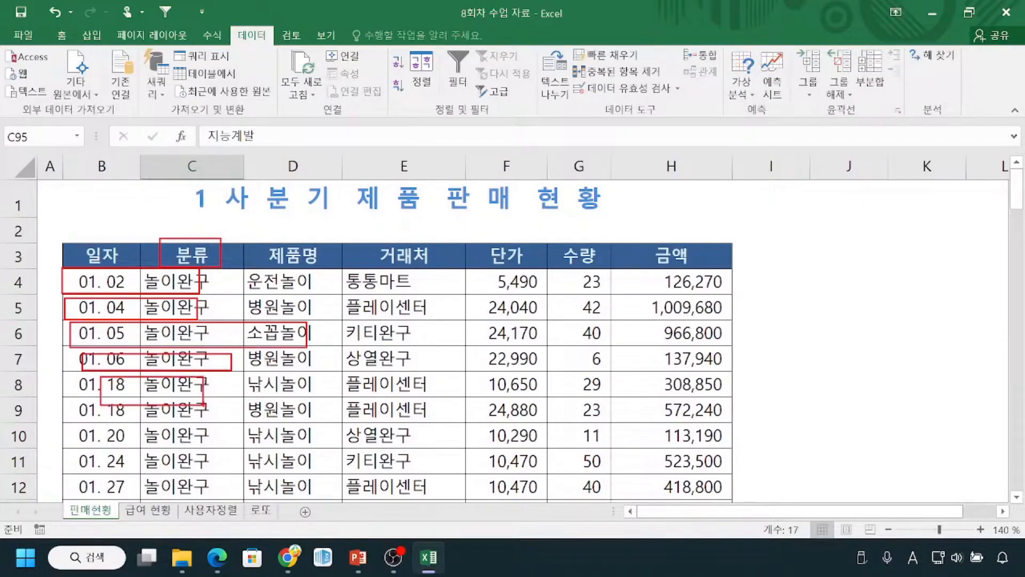
{"action": "key", "text": "Escape"}
Step: Examine the full records of the first 승용완구 rows, 27 and 28, in the sorted list
{"action": "scroll", "coordinate": [198, 406], "scroll_direction": "down", "scroll_amount": 2}
{"action": "scroll", "coordinate": [198, 406], "scroll_direction": "down", "scroll_amount": 6}
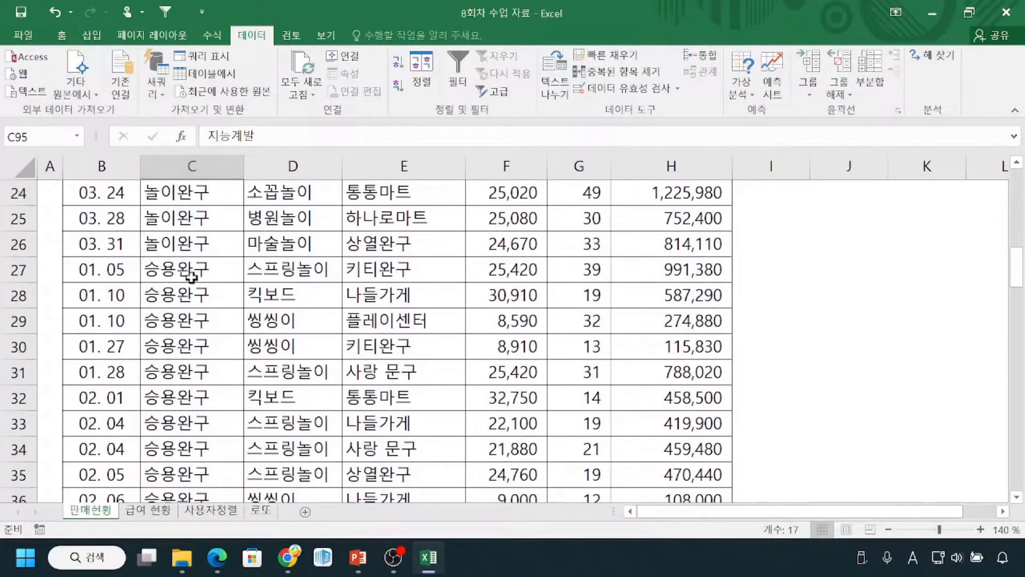
{"action": "mouse_move", "coordinate": [64, 258]}
{"action": "left_mouse_down"}
{"action": "mouse_move", "coordinate": [441, 287]}
{"action": "mouse_move", "coordinate": [575, 279]}
{"action": "left_mouse_up"}
{"action": "left_click_drag", "start_coordinate": [87, 283], "coordinate": [583, 315]}
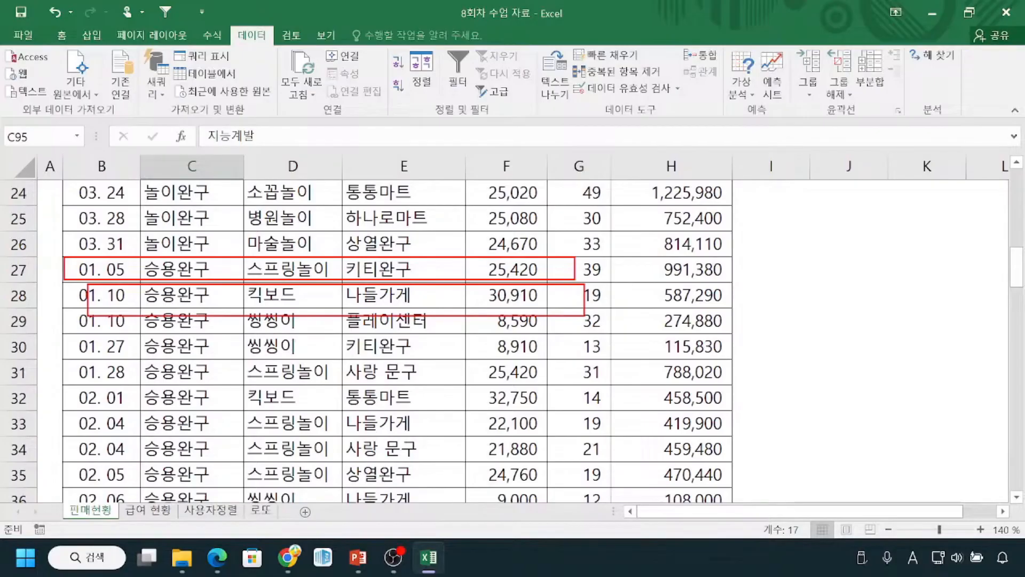
{"action": "key", "text": "Escape"}
{"action": "scroll", "coordinate": [395, 336], "scroll_direction": "up", "scroll_amount": 8}
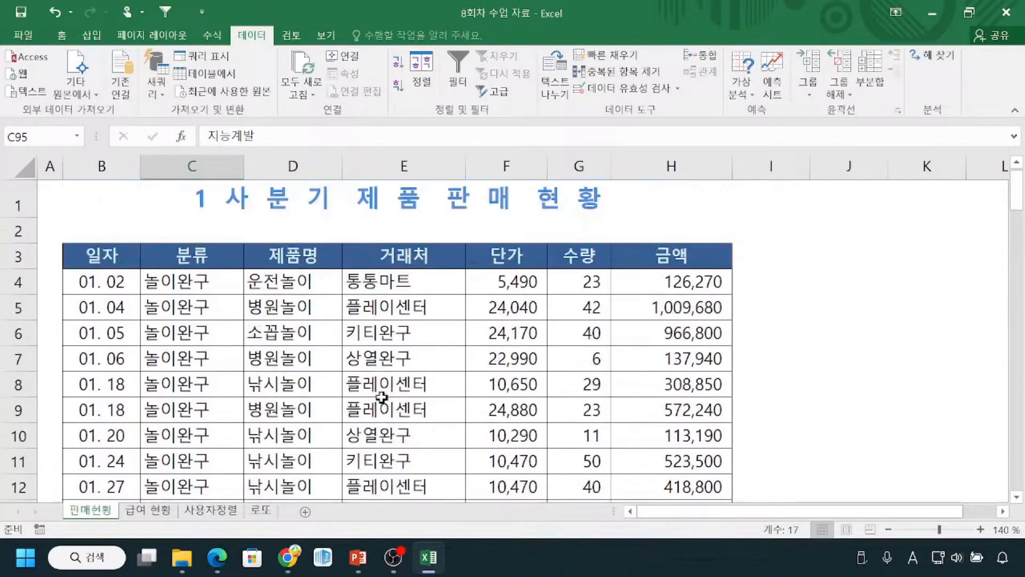
Step: Examine the product names, 거래처 entries and 금액 values within the 놀이완구 group
{"action": "scroll", "coordinate": [382, 395], "scroll_direction": "down", "scroll_amount": 1}
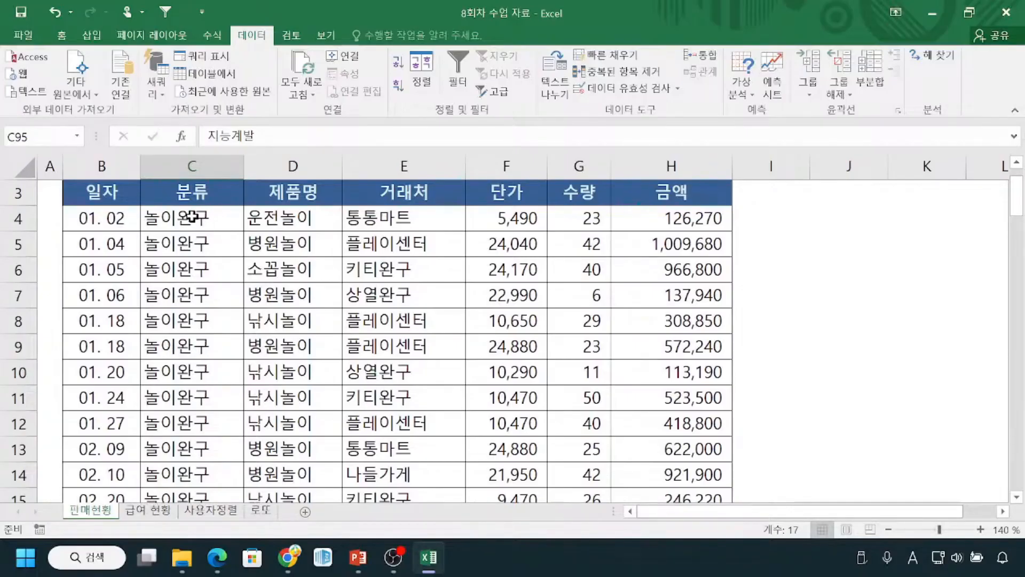
{"action": "left_click_drag", "start_coordinate": [142, 207], "coordinate": [241, 510]}
{"action": "left_click_drag", "start_coordinate": [319, 225], "coordinate": [327, 220]}
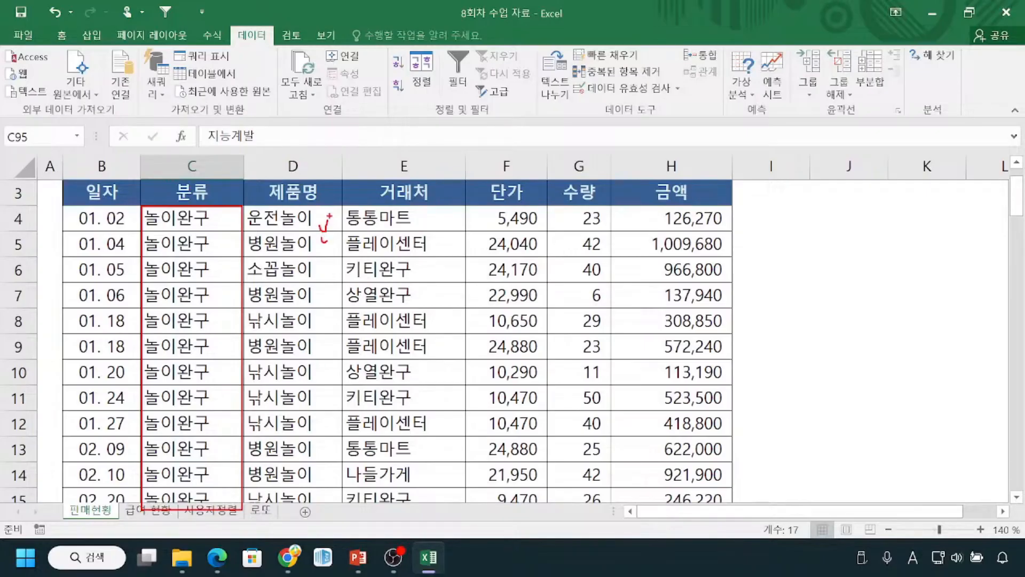
{"action": "mouse_move", "coordinate": [318, 208]}
{"action": "left_mouse_down"}
{"action": "mouse_move", "coordinate": [337, 377]}
{"action": "mouse_move", "coordinate": [334, 483]}
{"action": "left_mouse_up"}
{"action": "mouse_move", "coordinate": [430, 218]}
{"action": "left_mouse_down"}
{"action": "mouse_move", "coordinate": [465, 314]}
{"action": "mouse_move", "coordinate": [405, 463]}
{"action": "left_mouse_up"}
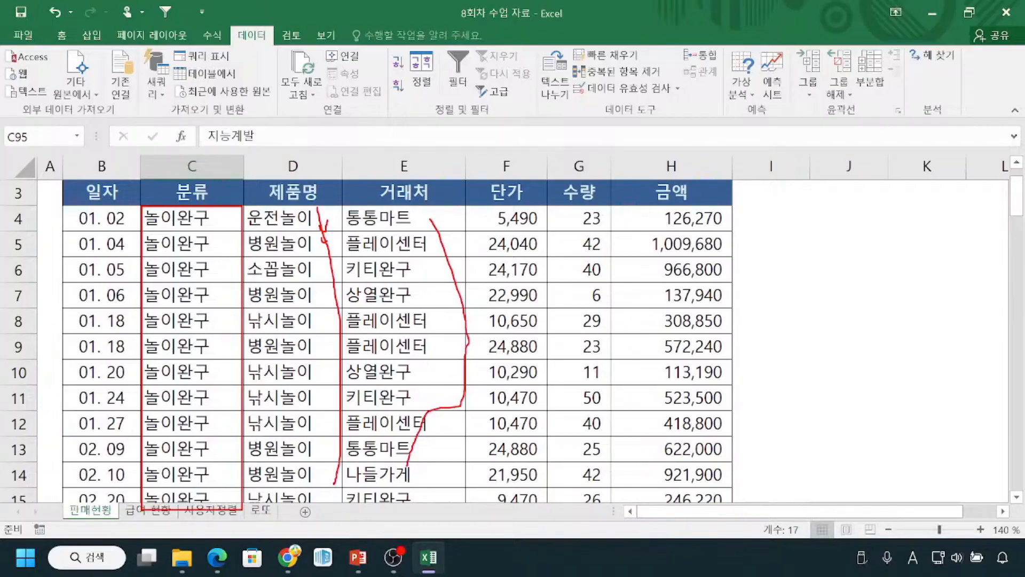
{"action": "left_click_drag", "start_coordinate": [167, 220], "coordinate": [191, 227]}
{"action": "mouse_move", "coordinate": [684, 209]}
{"action": "left_mouse_down"}
{"action": "mouse_move", "coordinate": [620, 395]}
{"action": "mouse_move", "coordinate": [656, 482]}
{"action": "mouse_move", "coordinate": [678, 492]}
{"action": "mouse_move", "coordinate": [769, 353]}
{"action": "mouse_move", "coordinate": [721, 220]}
{"action": "left_mouse_up"}
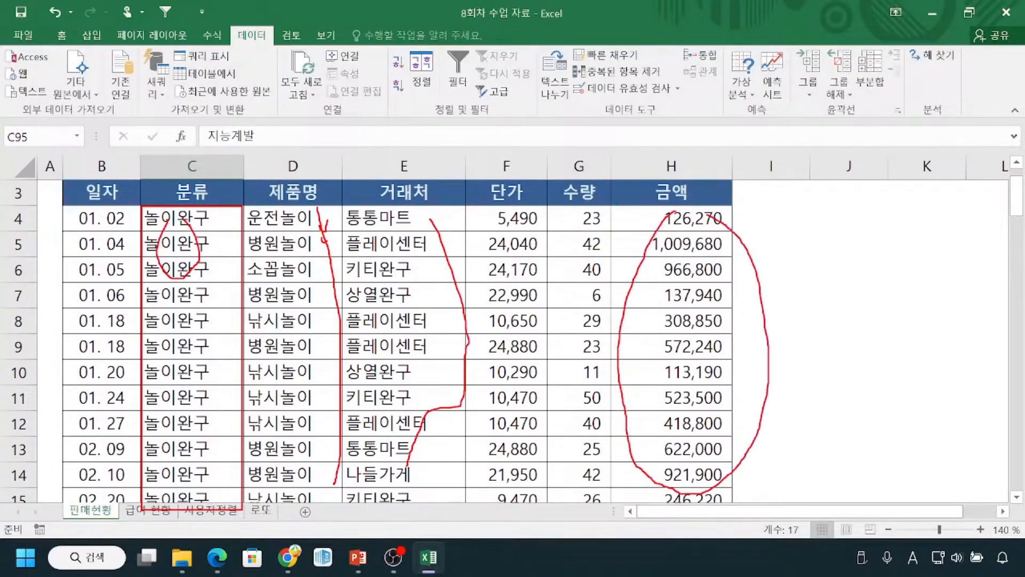
{"action": "left_click_drag", "start_coordinate": [219, 251], "coordinate": [274, 250]}
{"action": "left_click_drag", "start_coordinate": [357, 256], "coordinate": [442, 257]}
{"action": "mouse_move", "coordinate": [646, 256]}
{"action": "left_mouse_down"}
{"action": "mouse_move", "coordinate": [703, 247]}
{"action": "mouse_move", "coordinate": [705, 234]}
{"action": "mouse_move", "coordinate": [647, 254]}
{"action": "left_mouse_up"}
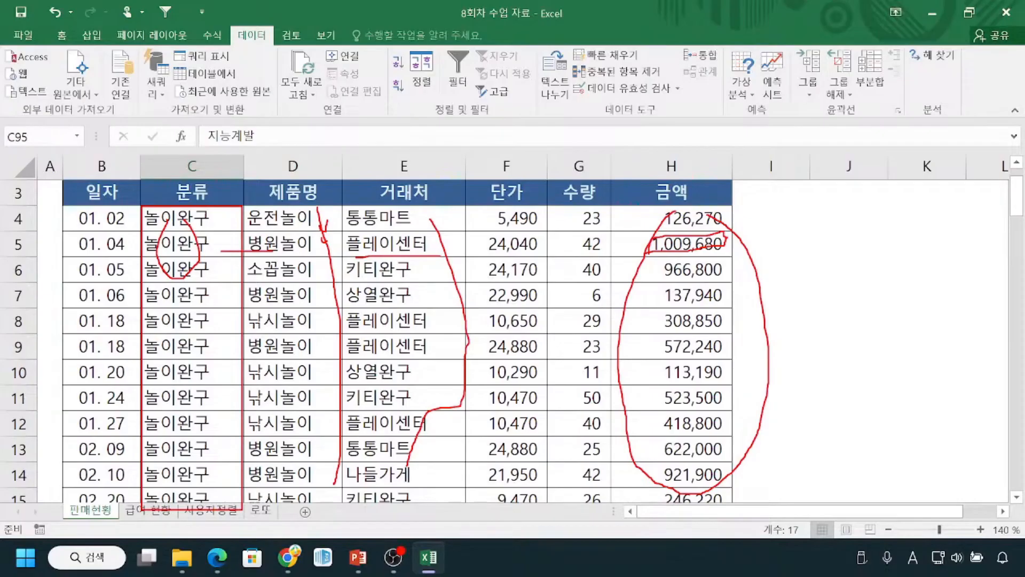
{"action": "mouse_move", "coordinate": [750, 213]}
{"action": "left_mouse_down"}
{"action": "mouse_move", "coordinate": [776, 289]}
{"action": "mouse_move", "coordinate": [758, 469]}
{"action": "mouse_move", "coordinate": [741, 499]}
{"action": "left_mouse_up"}
{"action": "mouse_move", "coordinate": [742, 497]}
{"action": "left_mouse_down"}
{"action": "mouse_move", "coordinate": [785, 411]}
{"action": "mouse_move", "coordinate": [742, 231]}
{"action": "mouse_move", "coordinate": [785, 361]}
{"action": "mouse_move", "coordinate": [783, 384]}
{"action": "left_mouse_up"}
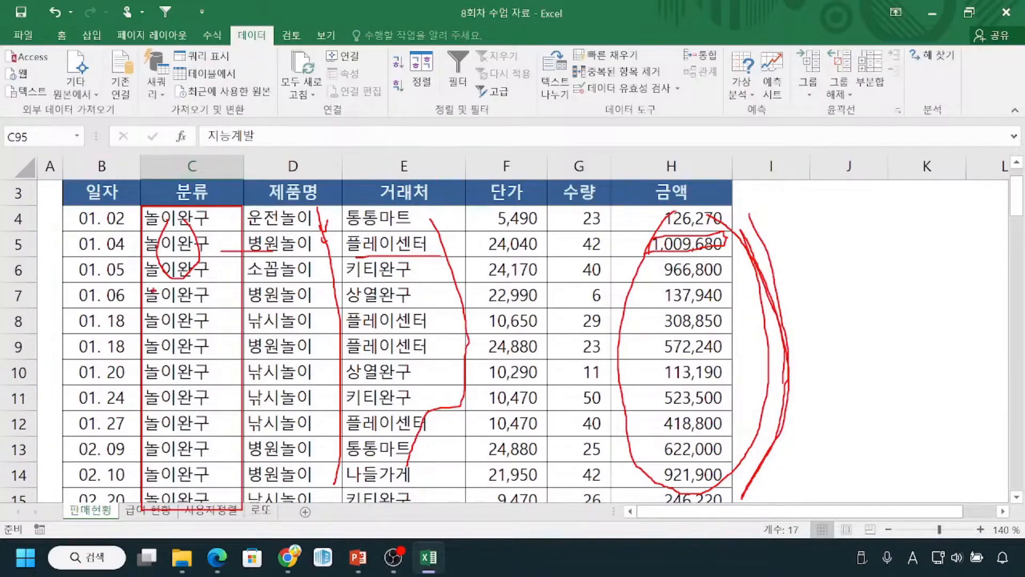
Step: Examine where the 놀이완구 group changes to 승용완구, and compare the 놀이완구 rows' product names and 금액 values
{"action": "key", "text": "Escape"}
{"action": "scroll", "coordinate": [190, 449], "scroll_direction": "down", "scroll_amount": 6}
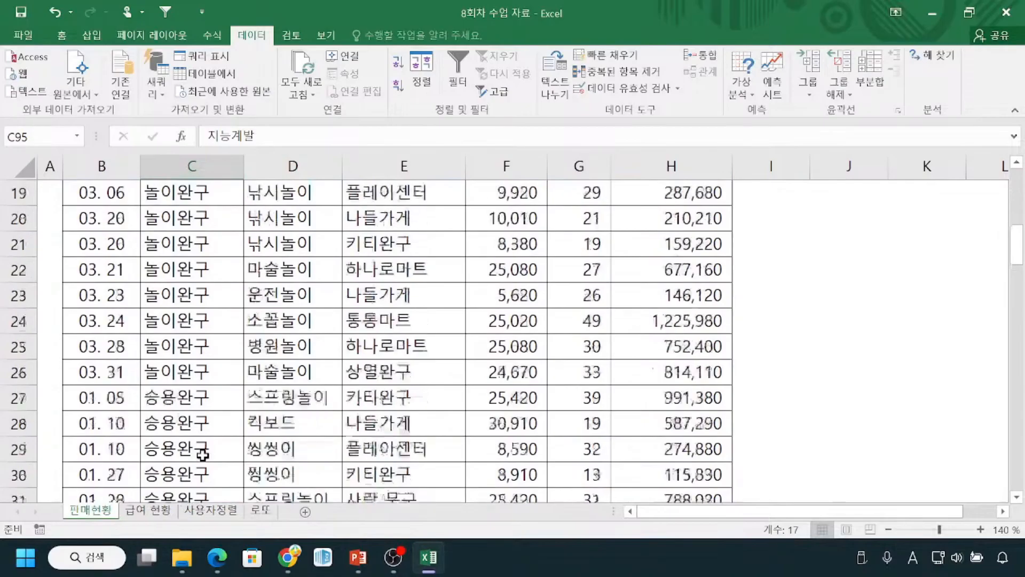
{"action": "key", "text": "ctrl"}
{"action": "key", "text": "ctrl"}
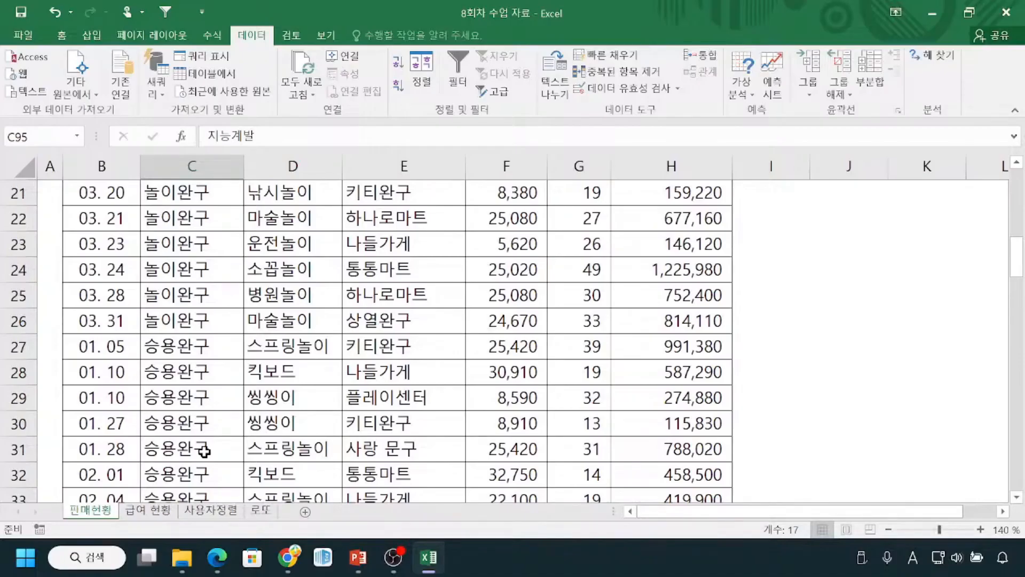
{"action": "scroll", "coordinate": [245, 230], "scroll_direction": "up", "scroll_amount": 6}
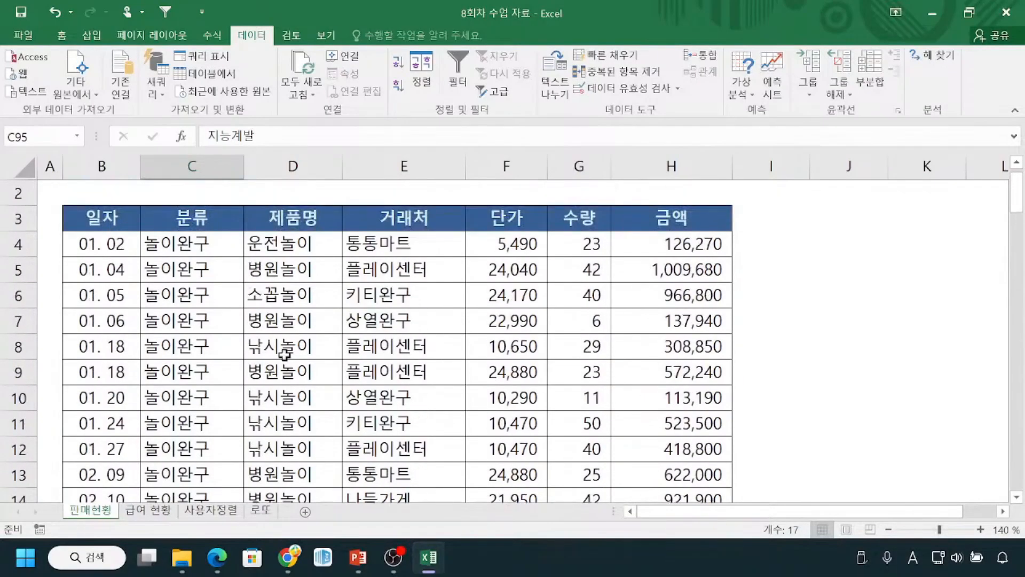
{"action": "mouse_move", "coordinate": [140, 230]}
{"action": "left_mouse_down"}
{"action": "mouse_move", "coordinate": [214, 334]}
{"action": "mouse_move", "coordinate": [244, 505]}
{"action": "left_mouse_up"}
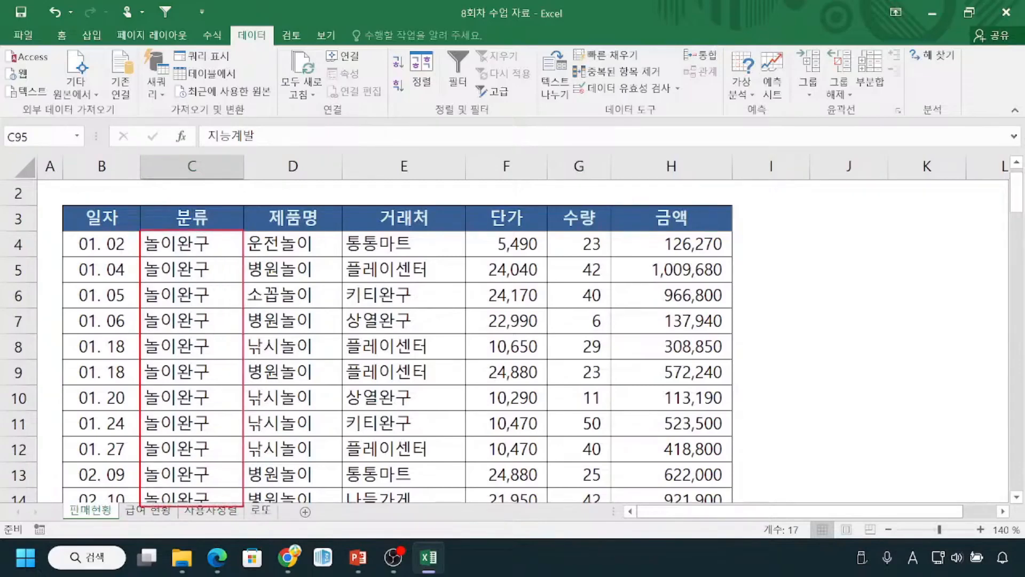
{"action": "left_click_drag", "start_coordinate": [311, 245], "coordinate": [332, 245]}
{"action": "left_click_drag", "start_coordinate": [316, 300], "coordinate": [328, 300]}
{"action": "mouse_move", "coordinate": [610, 231]}
{"action": "left_mouse_down"}
{"action": "mouse_move", "coordinate": [695, 372]}
{"action": "mouse_move", "coordinate": [731, 501]}
{"action": "left_mouse_up"}
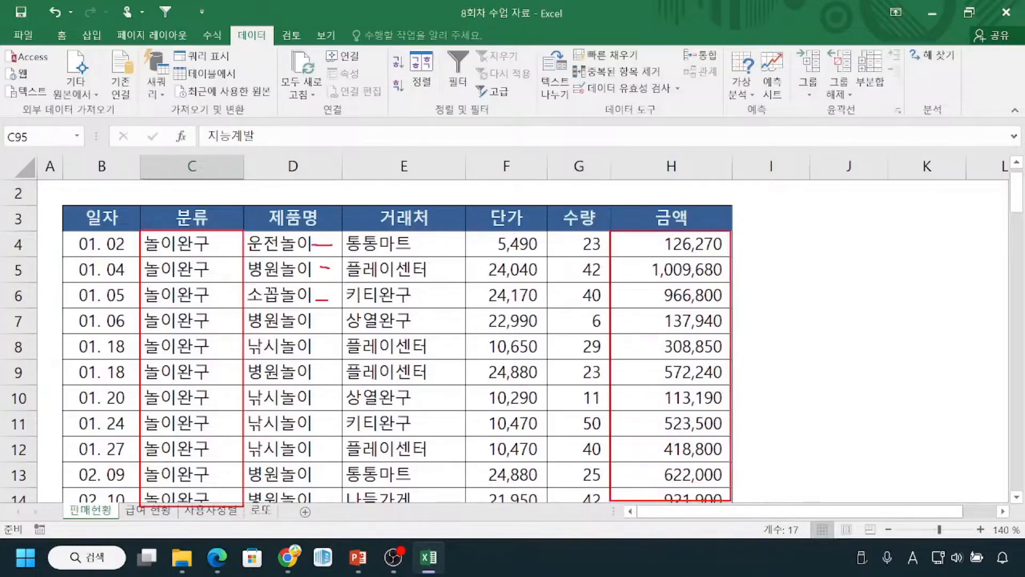
{"action": "mouse_move", "coordinate": [725, 242]}
{"action": "left_mouse_down"}
{"action": "mouse_move", "coordinate": [770, 470]}
{"action": "mouse_move", "coordinate": [749, 484]}
{"action": "left_mouse_up"}
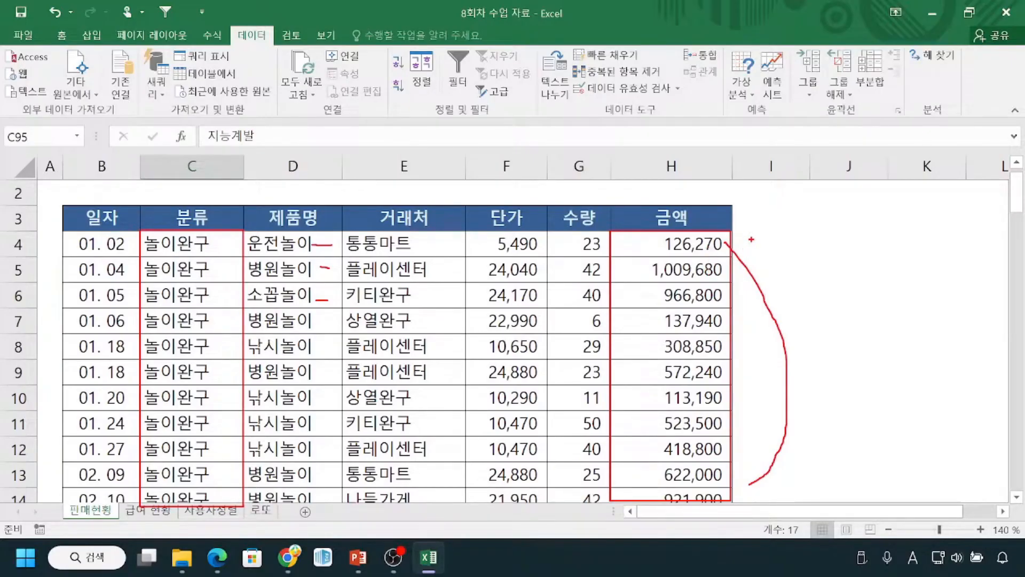
Step: Examine the 금액 values from the first through the later rows of the 놀이완구 group
{"action": "mouse_move", "coordinate": [748, 211]}
{"action": "left_mouse_down"}
{"action": "mouse_move", "coordinate": [778, 240]}
{"action": "mouse_move", "coordinate": [826, 247]}
{"action": "left_mouse_up"}
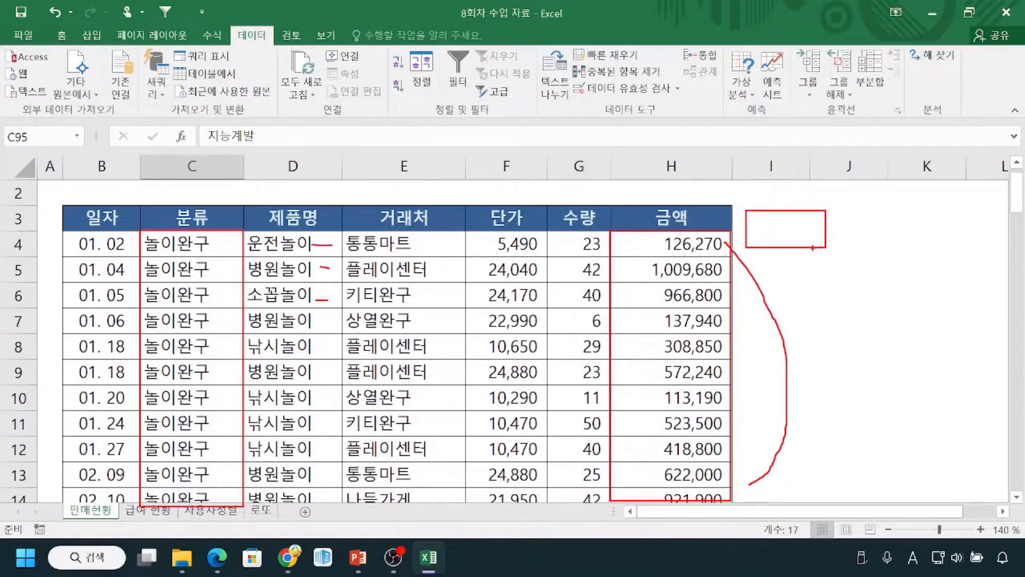
{"action": "mouse_move", "coordinate": [774, 471]}
{"action": "left_mouse_down"}
{"action": "mouse_move", "coordinate": [785, 490]}
{"action": "mouse_move", "coordinate": [845, 492]}
{"action": "left_mouse_up"}
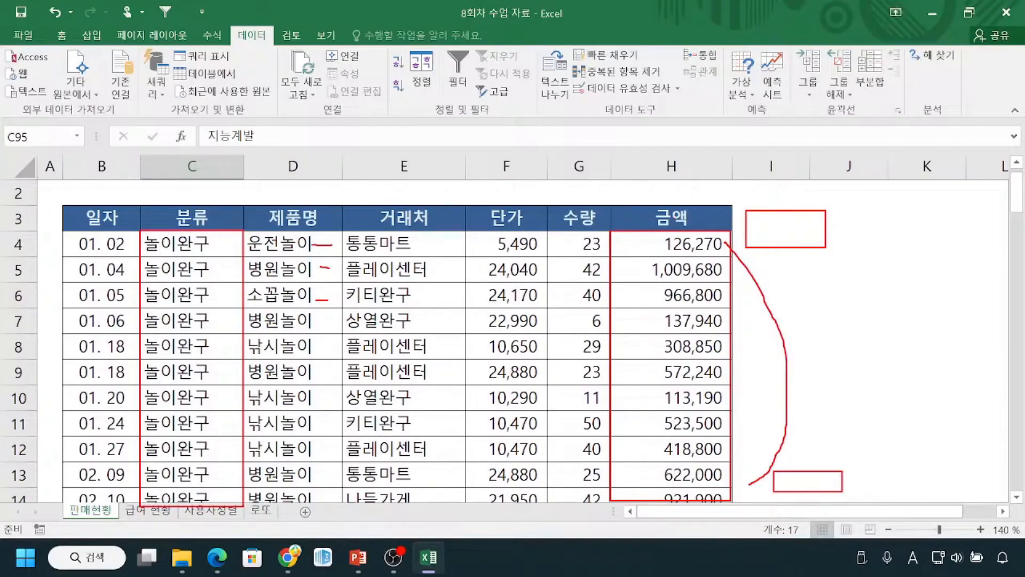
{"action": "key", "text": "Escape"}
{"action": "scroll", "coordinate": [689, 316], "scroll_direction": "down", "scroll_amount": 2}
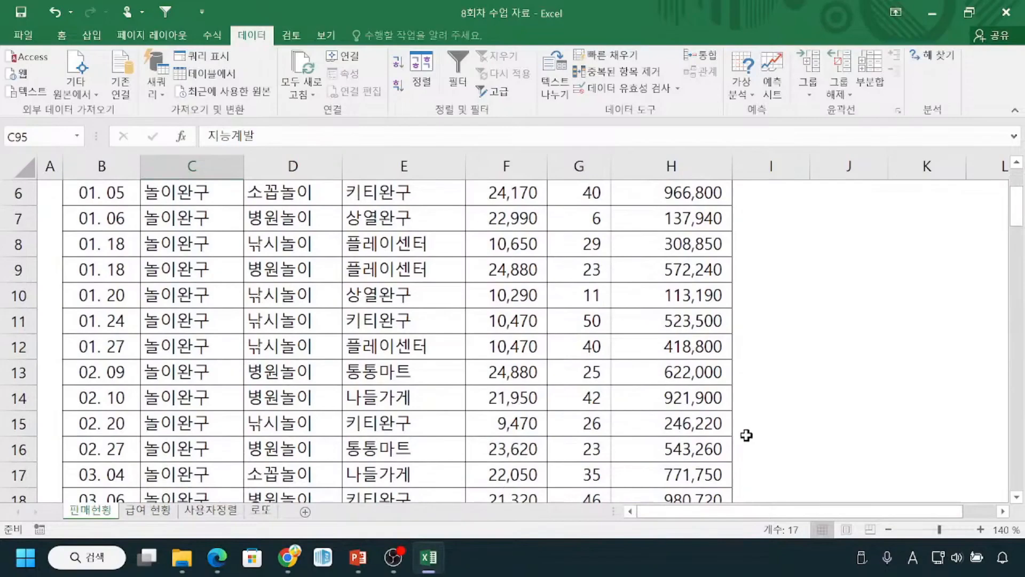
{"action": "scroll", "coordinate": [747, 321], "scroll_direction": "up", "scroll_amount": 2}
{"action": "scroll", "coordinate": [726, 365], "scroll_direction": "down", "scroll_amount": 1}
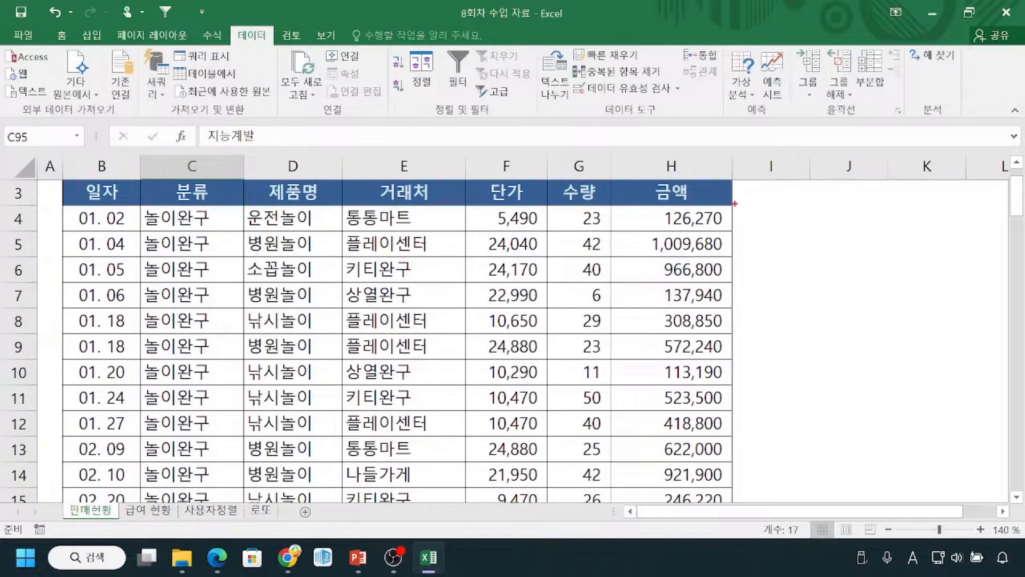
Step: Examine the whole record in row 5, its 금액 value and position in the list, and the 분류 entry in row 14
{"action": "left_click_drag", "start_coordinate": [656, 252], "coordinate": [718, 251]}
{"action": "mouse_move", "coordinate": [143, 232]}
{"action": "left_mouse_down"}
{"action": "mouse_move", "coordinate": [438, 260]}
{"action": "mouse_move", "coordinate": [729, 260]}
{"action": "mouse_move", "coordinate": [745, 202]}
{"action": "mouse_move", "coordinate": [761, 208]}
{"action": "left_mouse_up"}
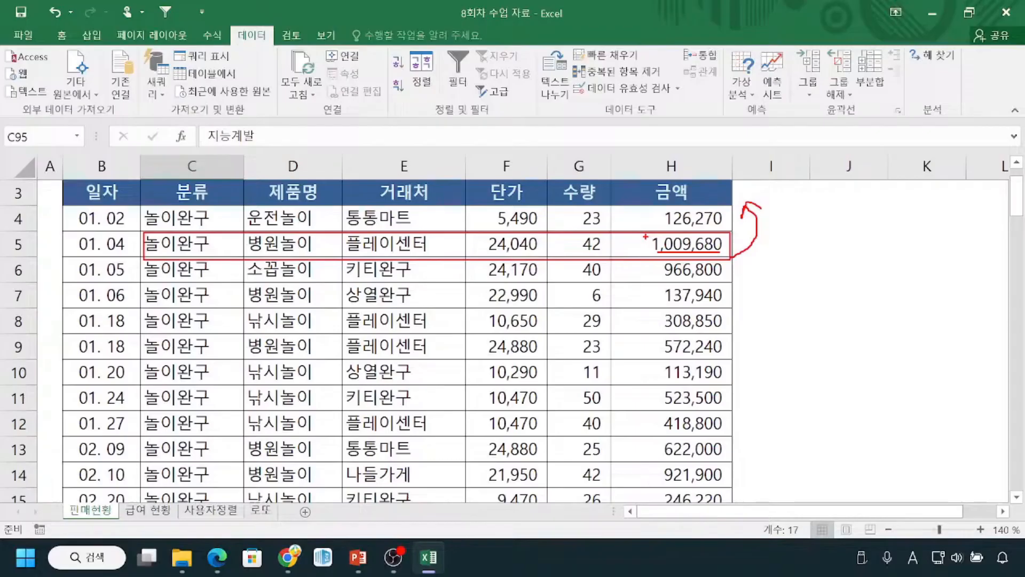
{"action": "left_click_drag", "start_coordinate": [63, 243], "coordinate": [160, 244]}
{"action": "mouse_move", "coordinate": [780, 223]}
{"action": "left_mouse_down"}
{"action": "mouse_move", "coordinate": [800, 386]}
{"action": "mouse_move", "coordinate": [815, 365]}
{"action": "left_mouse_up"}
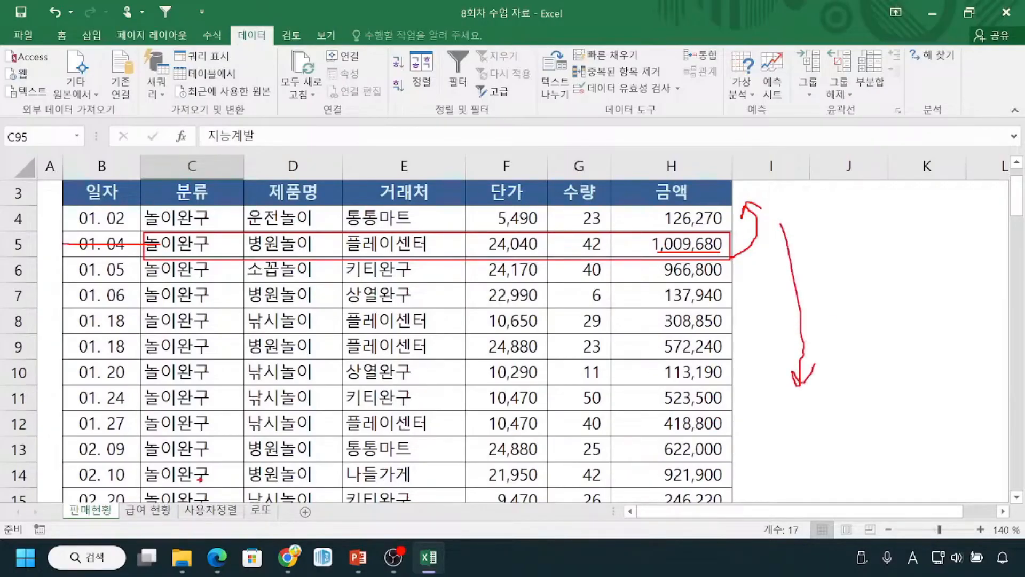
{"action": "left_click_drag", "start_coordinate": [178, 486], "coordinate": [222, 487]}
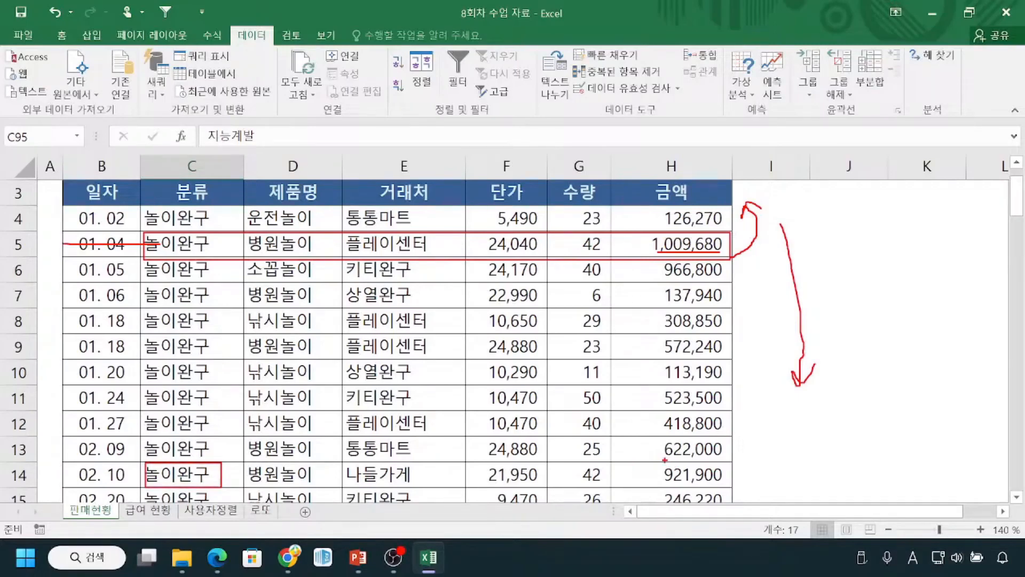
{"action": "mouse_move", "coordinate": [754, 473]}
{"action": "left_mouse_down"}
{"action": "mouse_move", "coordinate": [760, 496]}
{"action": "mouse_move", "coordinate": [771, 494]}
{"action": "mouse_move", "coordinate": [756, 480]}
{"action": "mouse_move", "coordinate": [791, 491]}
{"action": "mouse_move", "coordinate": [806, 468]}
{"action": "mouse_move", "coordinate": [792, 472]}
{"action": "left_mouse_up"}
{"action": "left_click", "coordinate": [834, 490]}
{"action": "left_click_drag", "start_coordinate": [854, 475], "coordinate": [865, 486]}
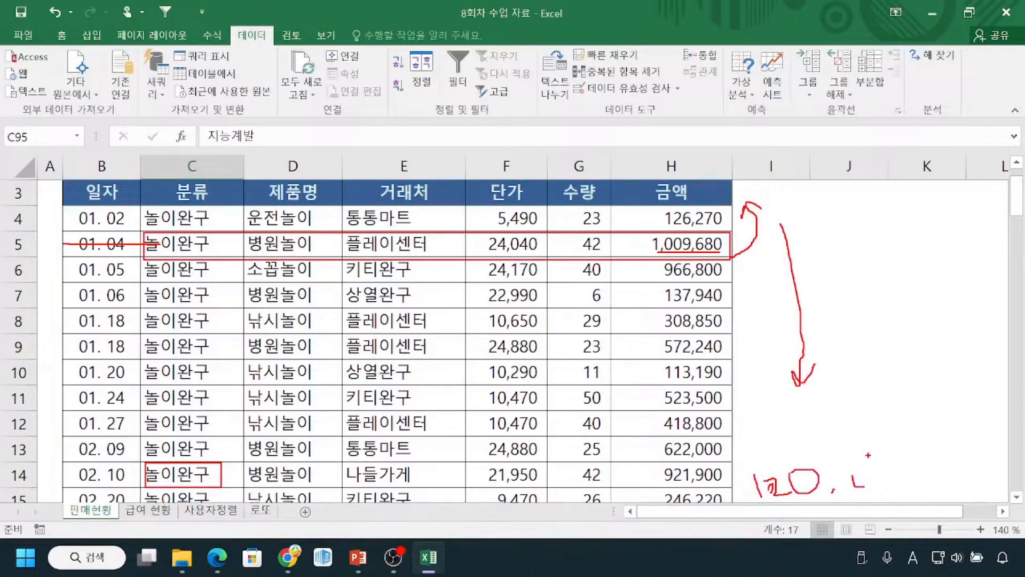
Step: Compare the 분류 and 금액 columns as possible sort criteria for the list
{"action": "mouse_move", "coordinate": [182, 176]}
{"action": "left_mouse_down"}
{"action": "mouse_move", "coordinate": [160, 191]}
{"action": "mouse_move", "coordinate": [189, 264]}
{"action": "mouse_move", "coordinate": [227, 177]}
{"action": "mouse_move", "coordinate": [175, 173]}
{"action": "left_mouse_up"}
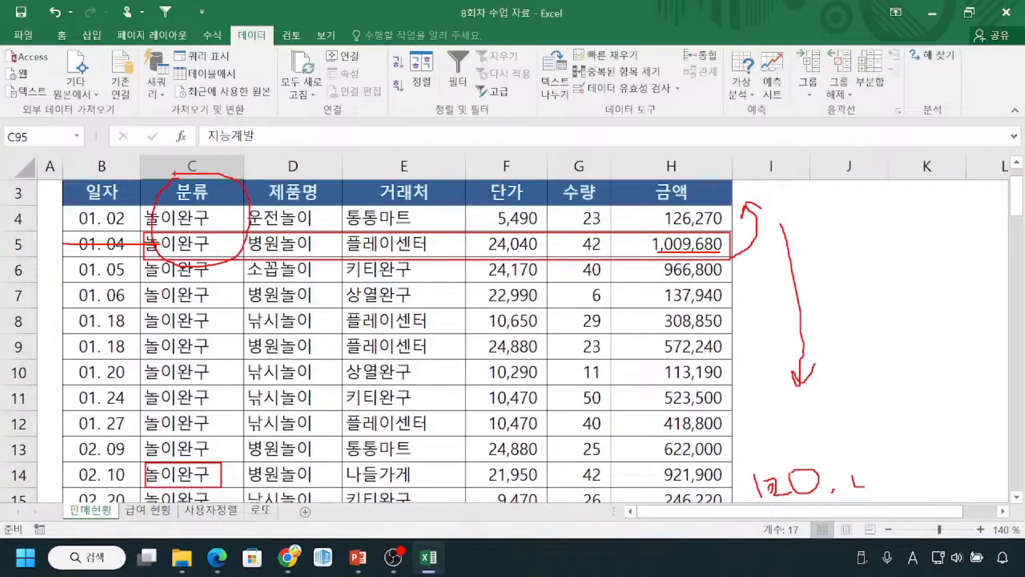
{"action": "mouse_move", "coordinate": [672, 172]}
{"action": "left_mouse_down"}
{"action": "mouse_move", "coordinate": [656, 181]}
{"action": "mouse_move", "coordinate": [676, 273]}
{"action": "mouse_move", "coordinate": [750, 243]}
{"action": "left_mouse_up"}
{"action": "left_click_drag", "start_coordinate": [731, 187], "coordinate": [697, 186]}
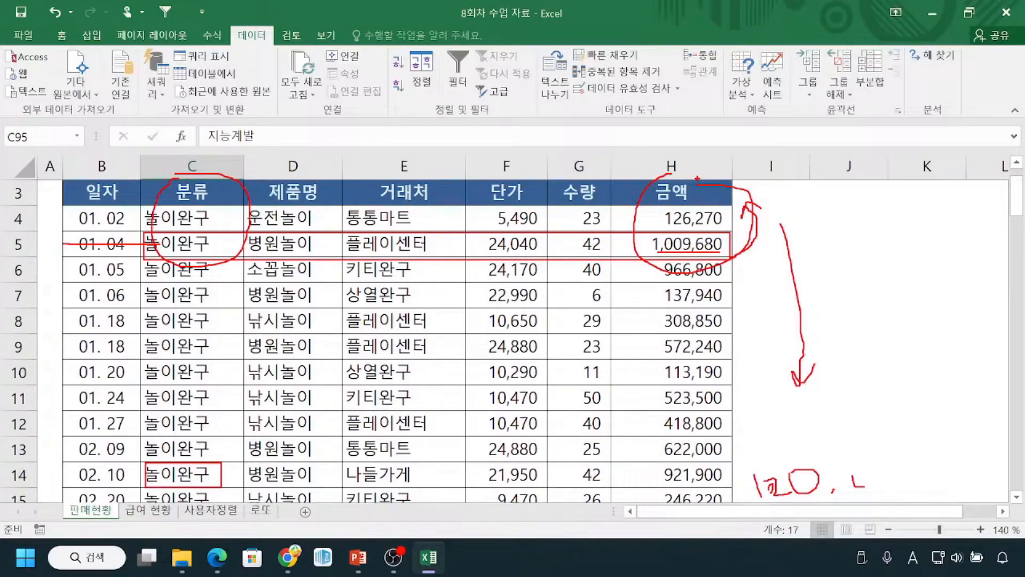
{"action": "key", "text": "Escape"}
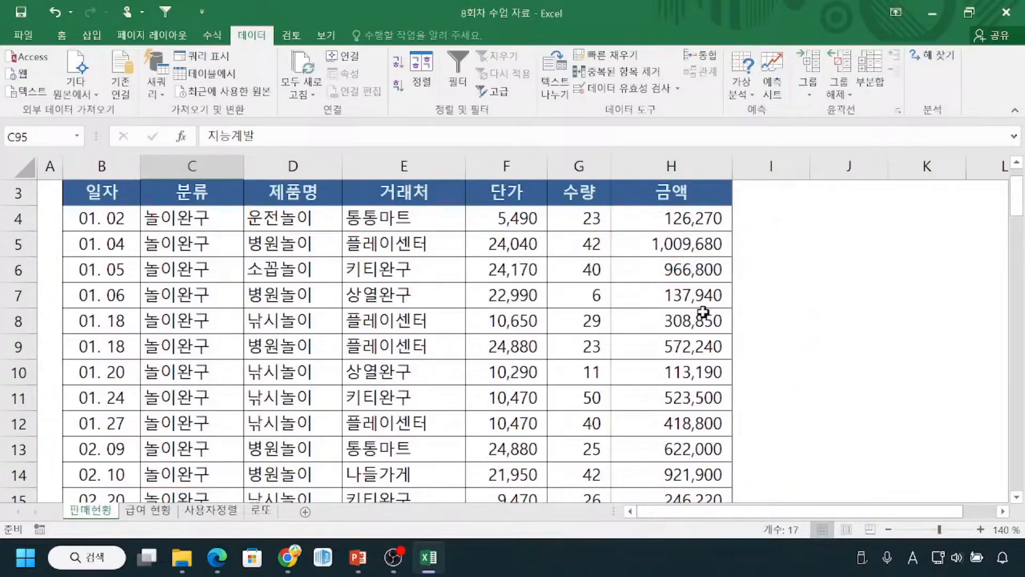
Step: Select the 금액 header cell and examine its column's values and the descending sort command
{"action": "scroll", "coordinate": [702, 262], "scroll_direction": "up", "scroll_amount": 1}
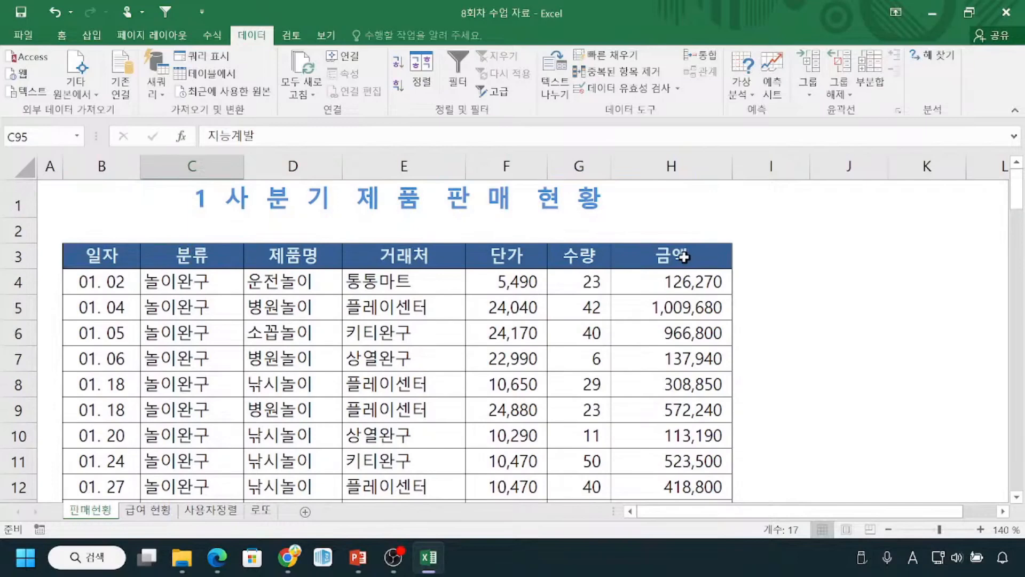
{"action": "left_click", "coordinate": [685, 257]}
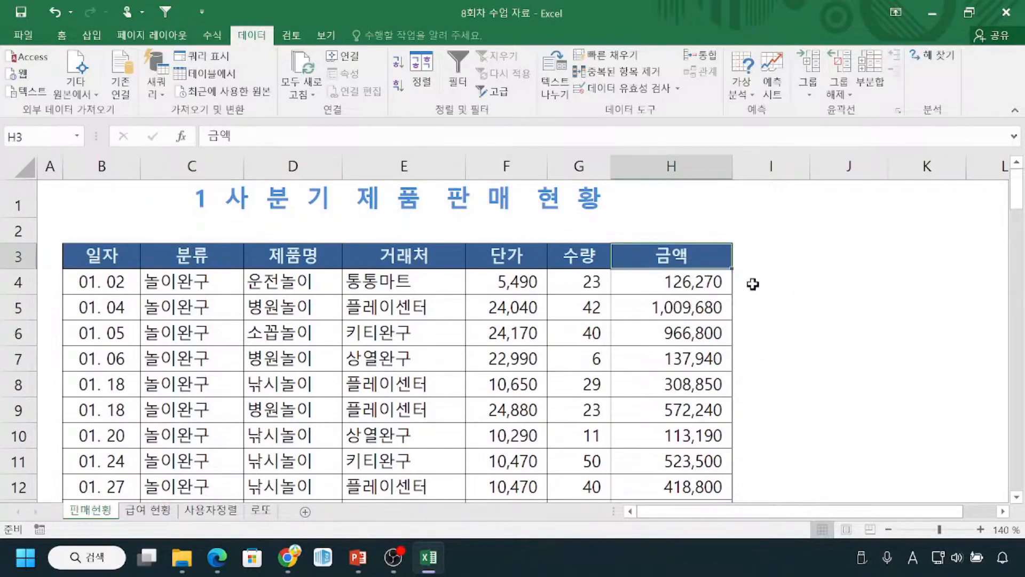
{"action": "key", "text": "ctrl+2"}
{"action": "mouse_move", "coordinate": [608, 230]}
{"action": "left_mouse_down"}
{"action": "mouse_move", "coordinate": [614, 259]}
{"action": "mouse_move", "coordinate": [732, 268]}
{"action": "mouse_move", "coordinate": [764, 421]}
{"action": "mouse_move", "coordinate": [754, 494]}
{"action": "left_mouse_up"}
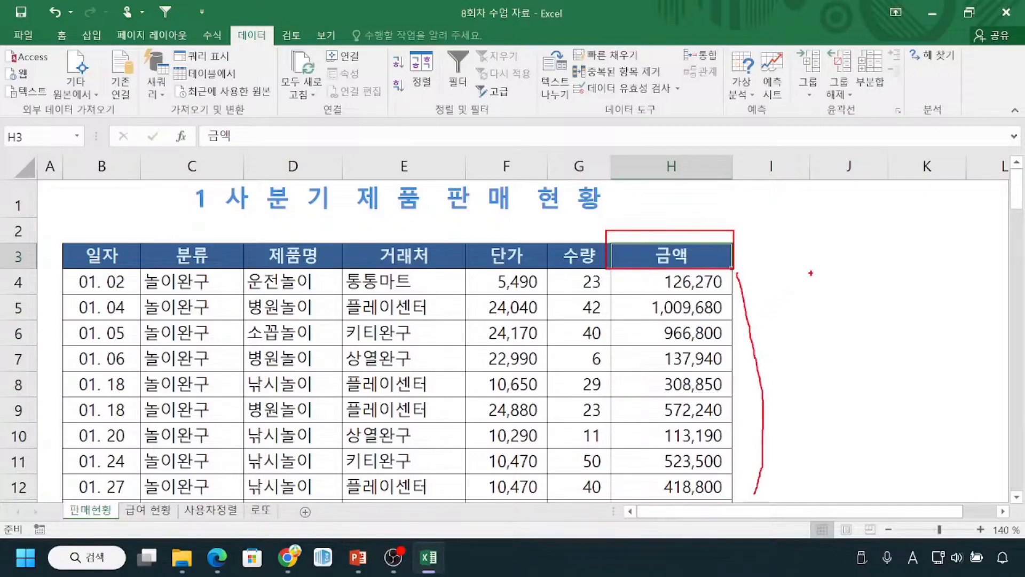
{"action": "mouse_move", "coordinate": [807, 265]}
{"action": "left_mouse_down"}
{"action": "mouse_move", "coordinate": [820, 405]}
{"action": "mouse_move", "coordinate": [864, 354]}
{"action": "left_mouse_up"}
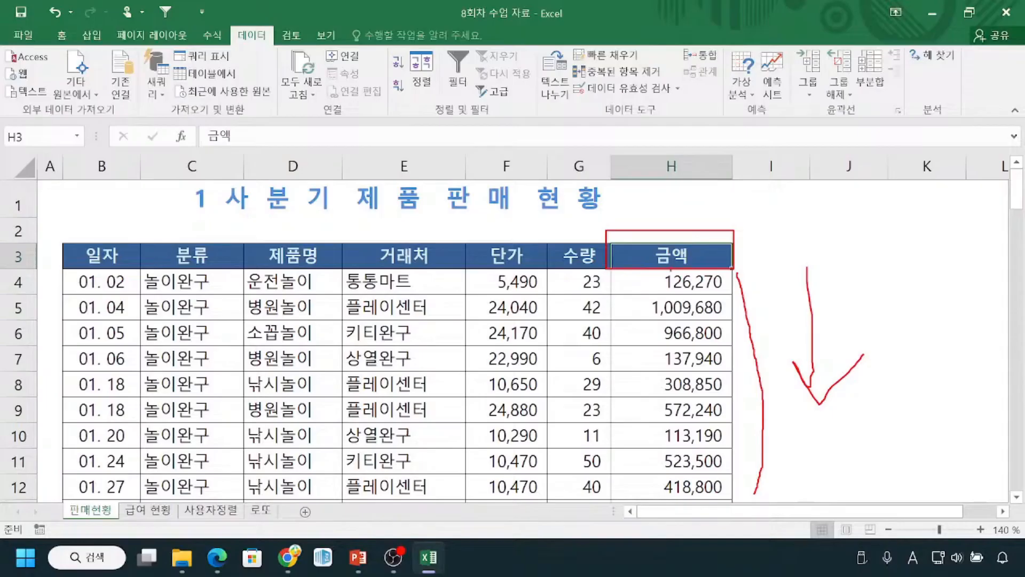
{"action": "mouse_move", "coordinate": [235, 9]}
{"action": "left_mouse_down"}
{"action": "mouse_move", "coordinate": [241, 51]}
{"action": "mouse_move", "coordinate": [283, 2]}
{"action": "mouse_move", "coordinate": [217, 7]}
{"action": "left_mouse_up"}
{"action": "mouse_move", "coordinate": [387, 71]}
{"action": "left_mouse_down"}
{"action": "mouse_move", "coordinate": [386, 98]}
{"action": "mouse_move", "coordinate": [388, 71]}
{"action": "left_mouse_up"}
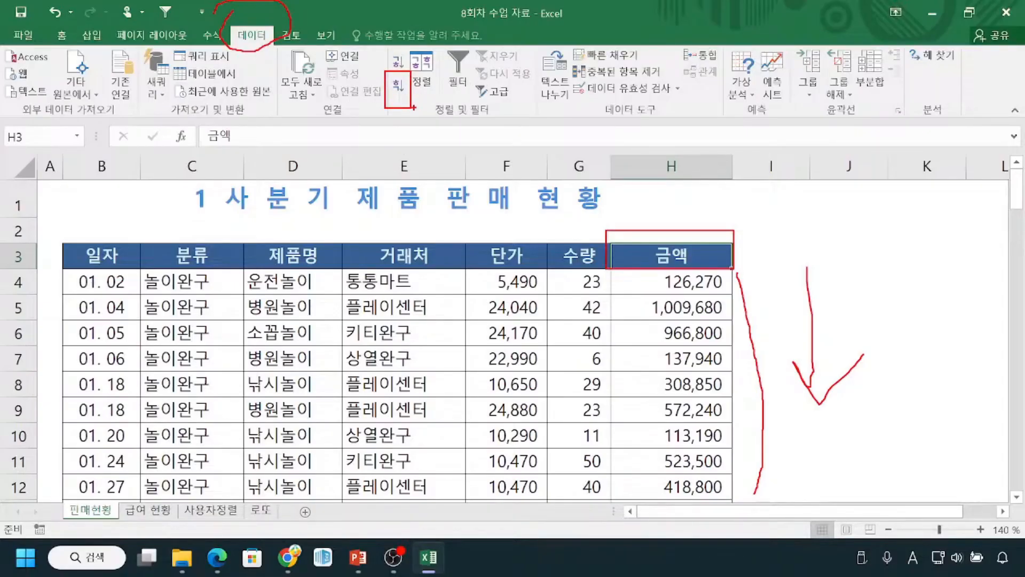
{"action": "key", "text": "Escape"}
Step: Examine the 분류, 거래처 and 금액 entries of the 01. 04 record in row 5
{"action": "key", "text": "ctrl"}
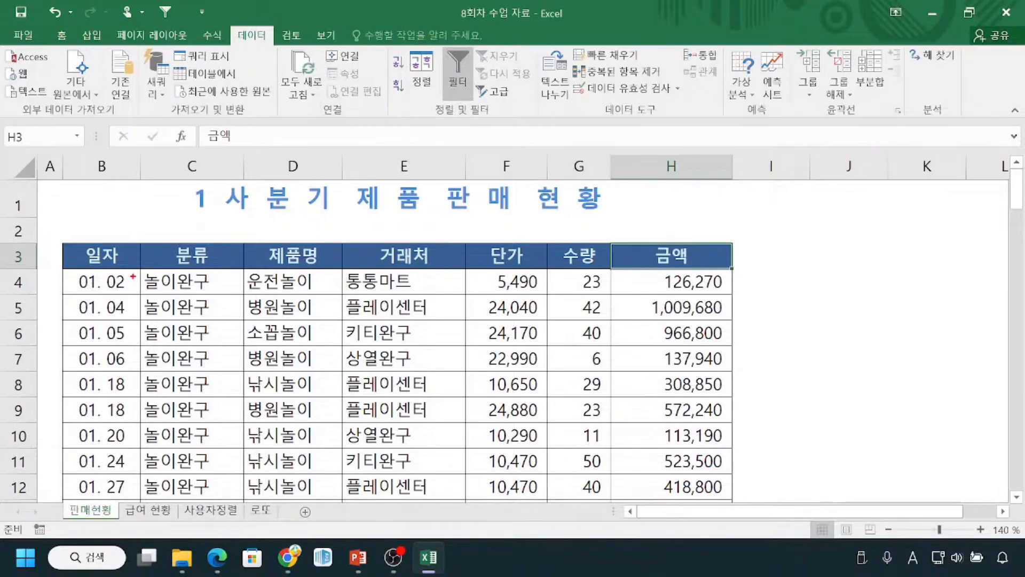
{"action": "mouse_move", "coordinate": [63, 293]}
{"action": "left_mouse_down"}
{"action": "mouse_move", "coordinate": [131, 330]}
{"action": "mouse_move", "coordinate": [726, 329]}
{"action": "mouse_move", "coordinate": [738, 318]}
{"action": "left_mouse_up"}
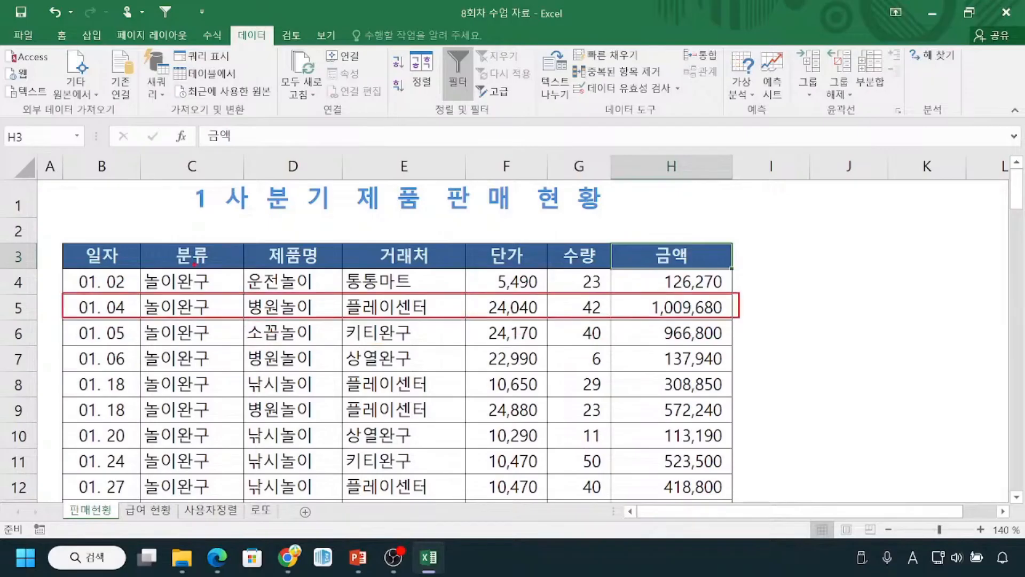
{"action": "left_click_drag", "start_coordinate": [219, 311], "coordinate": [229, 298]}
{"action": "left_click_drag", "start_coordinate": [439, 305], "coordinate": [451, 303]}
{"action": "left_click_drag", "start_coordinate": [621, 314], "coordinate": [742, 316]}
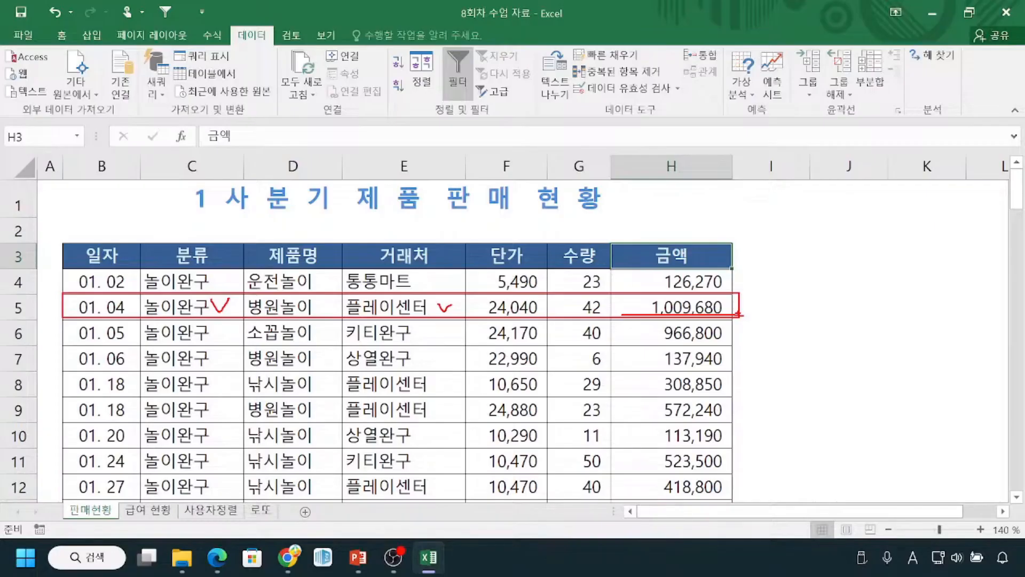
{"action": "key", "text": "Escape"}
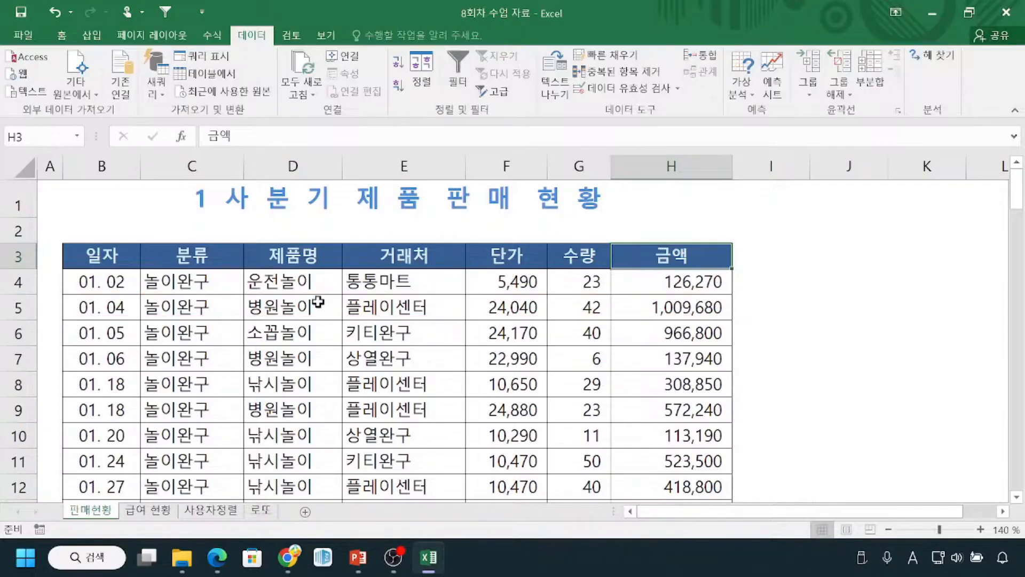
Step: Sort the sales records by 금액 in descending order
{"action": "mouse_move", "coordinate": [217, 328]}
{"action": "left_mouse_down"}
{"action": "mouse_move", "coordinate": [174, 283]}
{"action": "mouse_move", "coordinate": [216, 341]}
{"action": "left_mouse_up"}
{"action": "mouse_move", "coordinate": [689, 219]}
{"action": "left_mouse_down"}
{"action": "mouse_move", "coordinate": [671, 299]}
{"action": "mouse_move", "coordinate": [689, 216]}
{"action": "left_mouse_up"}
{"action": "key", "text": "Escape"}
{"action": "left_click", "coordinate": [398, 85]}
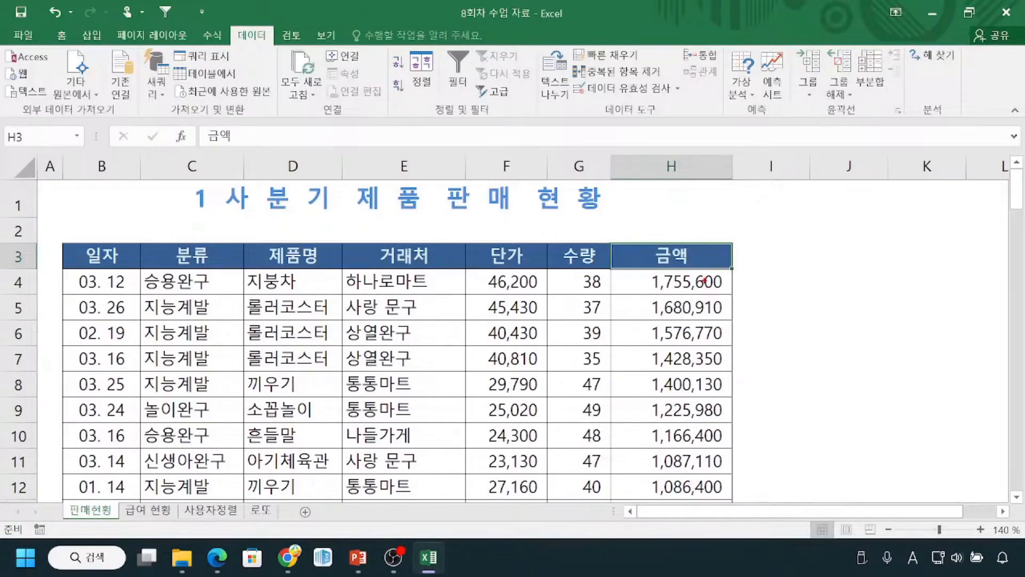
Step: Examine the order of the 금액 values from row 4 down and compare it with the order of the 분류 entries
{"action": "mouse_move", "coordinate": [636, 266]}
{"action": "left_mouse_down"}
{"action": "mouse_move", "coordinate": [720, 299]}
{"action": "mouse_move", "coordinate": [753, 286]}
{"action": "mouse_move", "coordinate": [754, 503]}
{"action": "mouse_move", "coordinate": [775, 485]}
{"action": "left_mouse_up"}
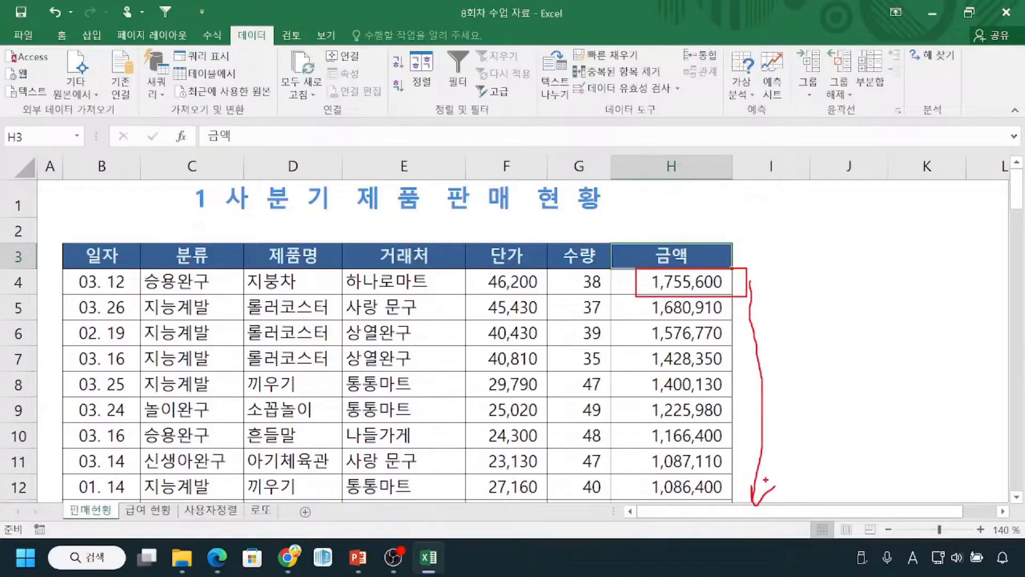
{"action": "mouse_move", "coordinate": [156, 234]}
{"action": "left_mouse_down"}
{"action": "mouse_move", "coordinate": [185, 273]}
{"action": "mouse_move", "coordinate": [194, 234]}
{"action": "mouse_move", "coordinate": [159, 223]}
{"action": "left_mouse_up"}
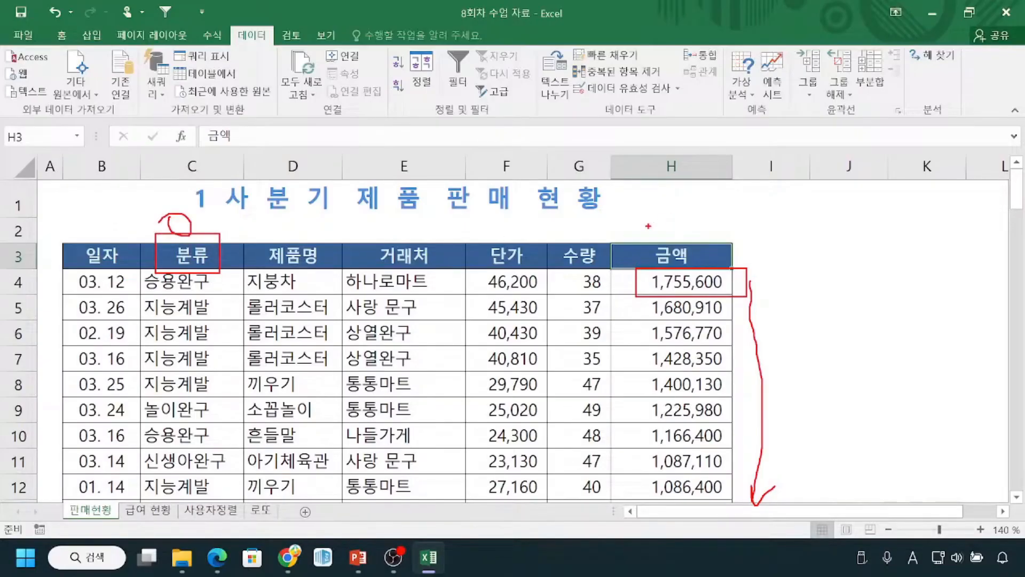
{"action": "mouse_move", "coordinate": [674, 235]}
{"action": "left_mouse_down"}
{"action": "mouse_move", "coordinate": [663, 236]}
{"action": "mouse_move", "coordinate": [637, 293]}
{"action": "mouse_move", "coordinate": [710, 270]}
{"action": "mouse_move", "coordinate": [703, 246]}
{"action": "left_mouse_up"}
{"action": "left_click_drag", "start_coordinate": [219, 275], "coordinate": [223, 514]}
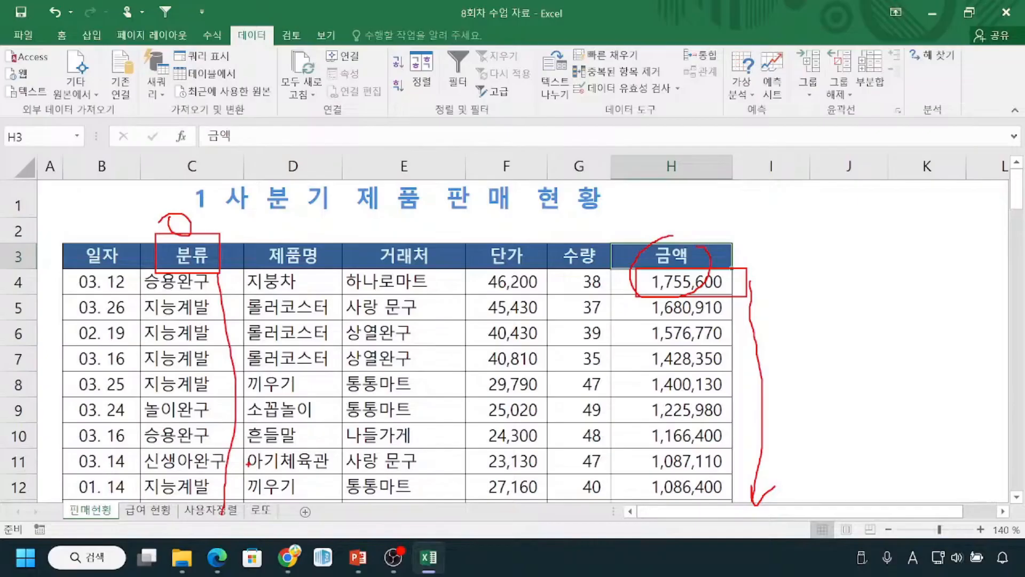
Step: Examine how an ascending 분류 sort followed by a descending 금액 sort affects both columns
{"action": "key", "text": "e"}
{"action": "left_click_drag", "start_coordinate": [142, 225], "coordinate": [235, 499]}
{"action": "mouse_move", "coordinate": [392, 45]}
{"action": "left_mouse_down"}
{"action": "mouse_move", "coordinate": [376, 59]}
{"action": "mouse_move", "coordinate": [413, 70]}
{"action": "mouse_move", "coordinate": [416, 43]}
{"action": "mouse_move", "coordinate": [369, 42]}
{"action": "mouse_move", "coordinate": [366, 76]}
{"action": "left_mouse_up"}
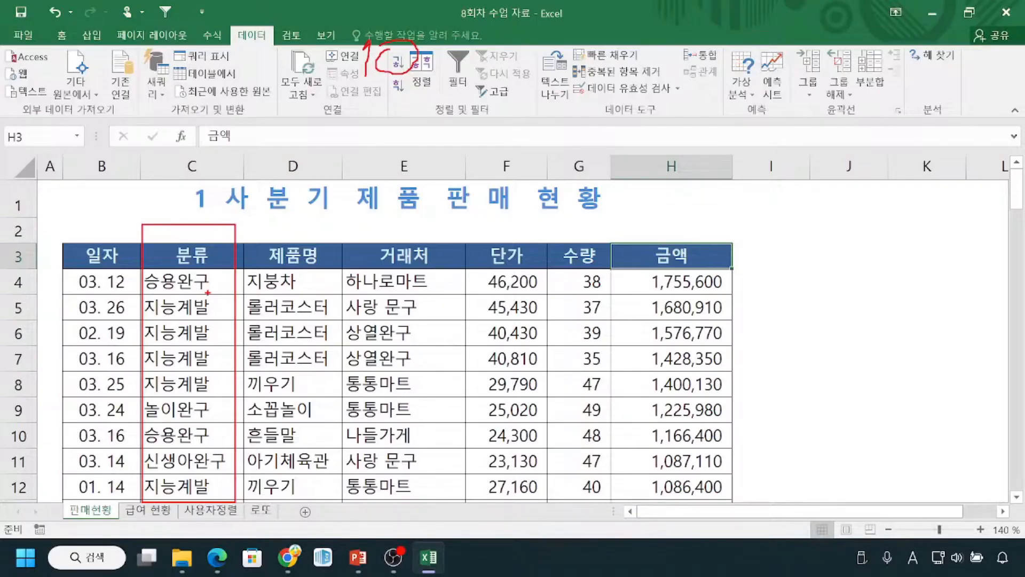
{"action": "mouse_move", "coordinate": [613, 239]}
{"action": "left_mouse_down"}
{"action": "mouse_move", "coordinate": [630, 265]}
{"action": "mouse_move", "coordinate": [744, 265]}
{"action": "mouse_move", "coordinate": [614, 239]}
{"action": "left_mouse_up"}
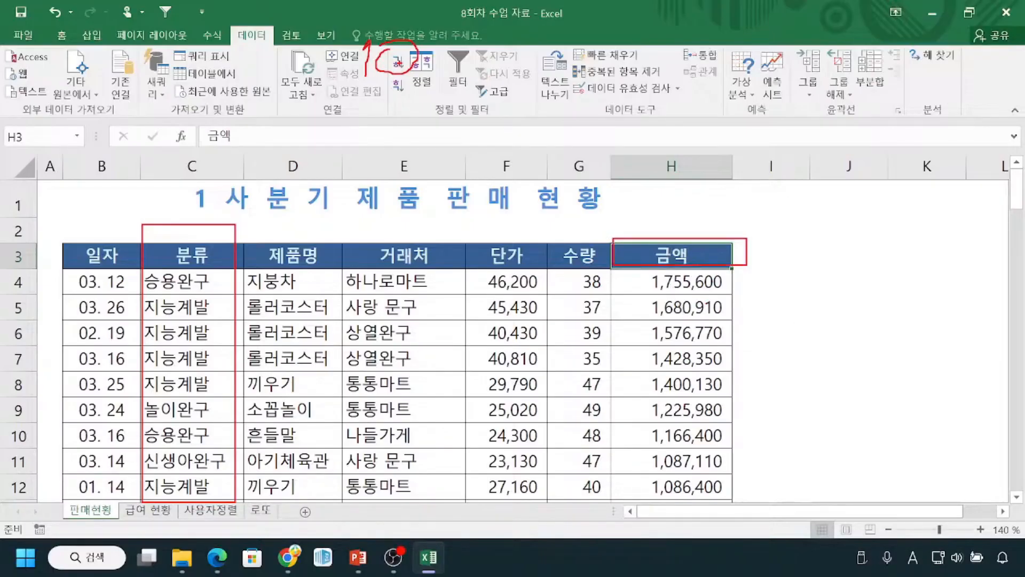
{"action": "mouse_move", "coordinate": [393, 81]}
{"action": "left_mouse_down"}
{"action": "mouse_move", "coordinate": [423, 91]}
{"action": "mouse_move", "coordinate": [407, 80]}
{"action": "mouse_move", "coordinate": [362, 113]}
{"action": "mouse_move", "coordinate": [378, 115]}
{"action": "left_mouse_up"}
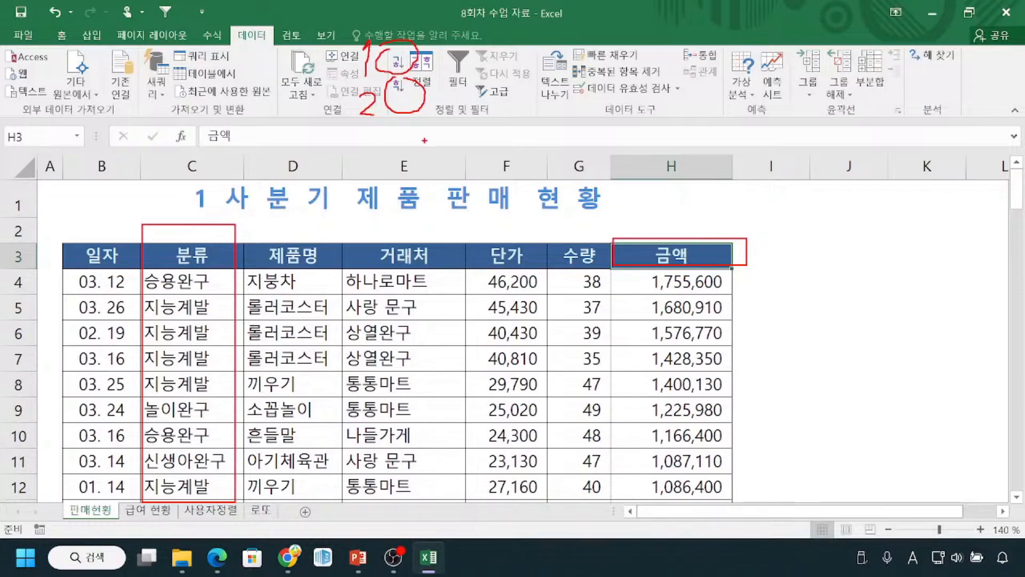
{"action": "mouse_move", "coordinate": [436, 172]}
{"action": "left_mouse_down"}
{"action": "mouse_move", "coordinate": [403, 101]}
{"action": "mouse_move", "coordinate": [423, 104]}
{"action": "left_mouse_up"}
{"action": "key", "text": "Escape"}
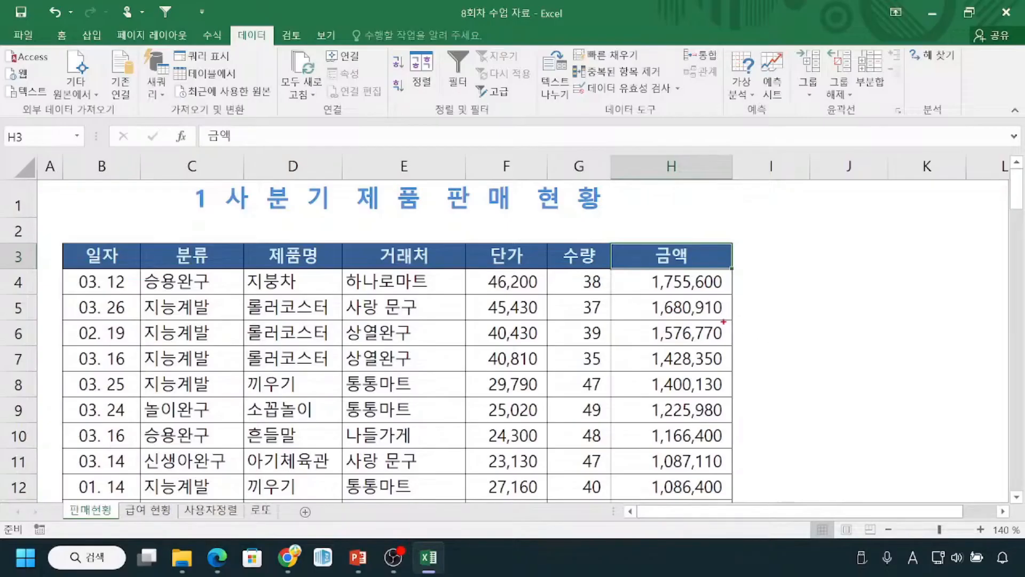
Step: Examine the top 금액 values against the 분류 entries beside them to see which sort criterion orders the list
{"action": "mouse_move", "coordinate": [688, 240]}
{"action": "left_mouse_down"}
{"action": "mouse_move", "coordinate": [648, 282]}
{"action": "mouse_move", "coordinate": [743, 342]}
{"action": "mouse_move", "coordinate": [707, 228]}
{"action": "mouse_move", "coordinate": [686, 230]}
{"action": "left_mouse_up"}
{"action": "mouse_move", "coordinate": [403, 79]}
{"action": "left_mouse_down"}
{"action": "mouse_move", "coordinate": [389, 95]}
{"action": "mouse_move", "coordinate": [405, 82]}
{"action": "left_mouse_up"}
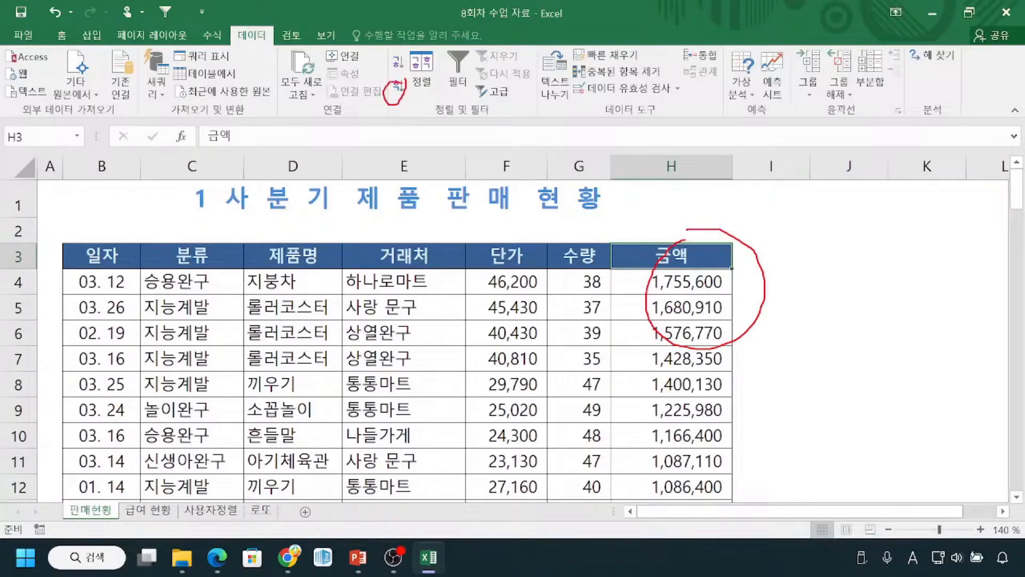
{"action": "left_click_drag", "start_coordinate": [214, 239], "coordinate": [161, 372]}
{"action": "left_click_drag", "start_coordinate": [158, 246], "coordinate": [210, 380]}
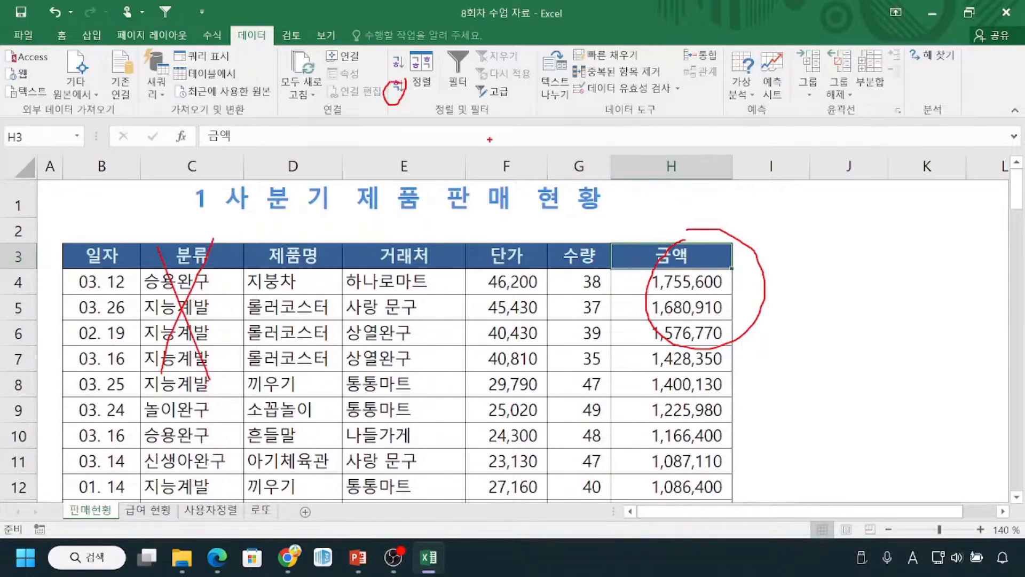
{"action": "mouse_move", "coordinate": [709, 228]}
{"action": "left_mouse_down"}
{"action": "mouse_move", "coordinate": [685, 232]}
{"action": "mouse_move", "coordinate": [665, 351]}
{"action": "mouse_move", "coordinate": [764, 238]}
{"action": "mouse_move", "coordinate": [680, 213]}
{"action": "left_mouse_up"}
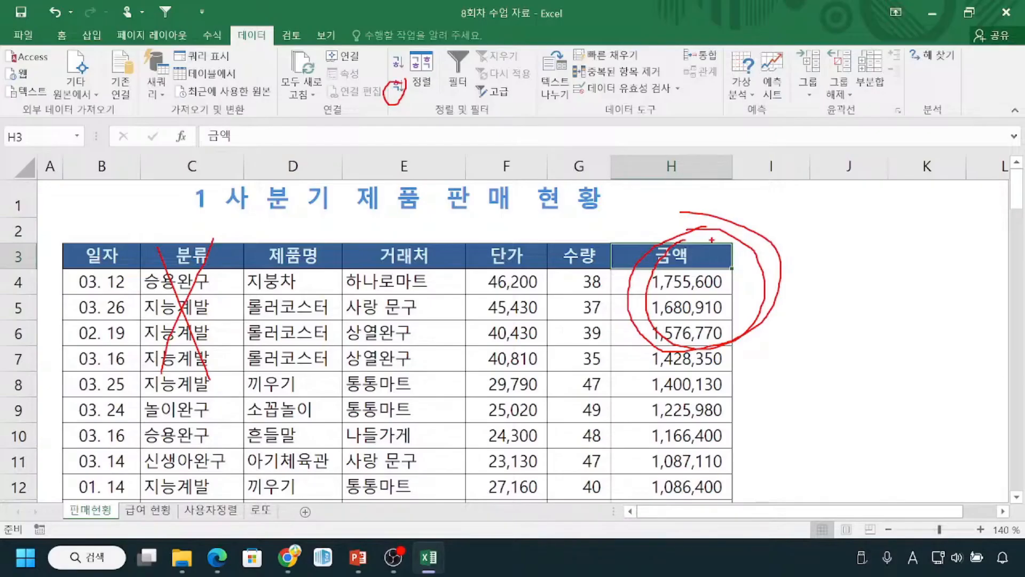
{"action": "key", "text": "Escape"}
Step: Examine the 분류 and 금액 columns together with the ascending and descending sort commands
{"action": "key", "text": "ctrl+2"}
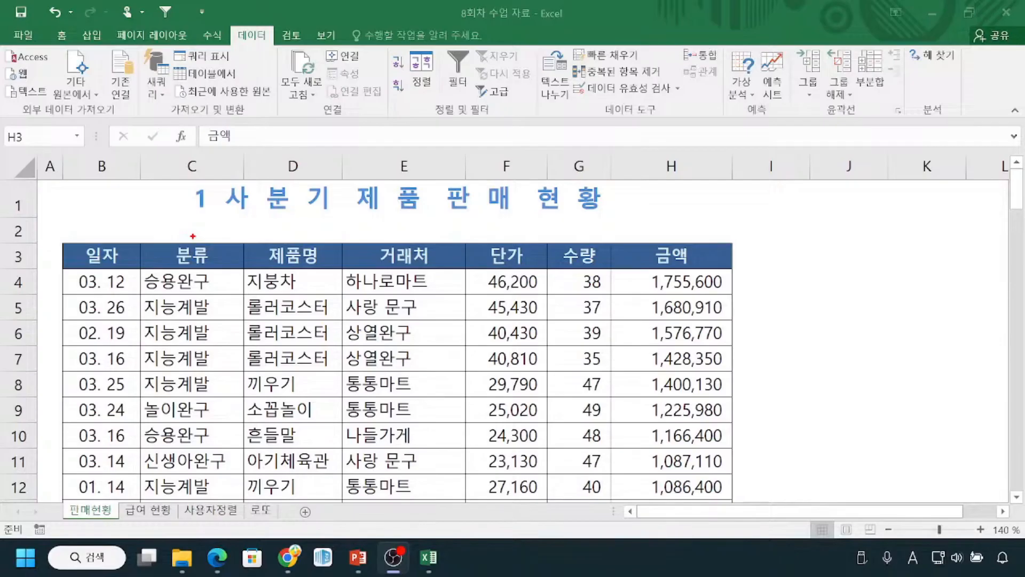
{"action": "mouse_move", "coordinate": [193, 236]}
{"action": "left_mouse_down"}
{"action": "mouse_move", "coordinate": [127, 317]}
{"action": "mouse_move", "coordinate": [226, 296]}
{"action": "mouse_move", "coordinate": [206, 239]}
{"action": "left_mouse_up"}
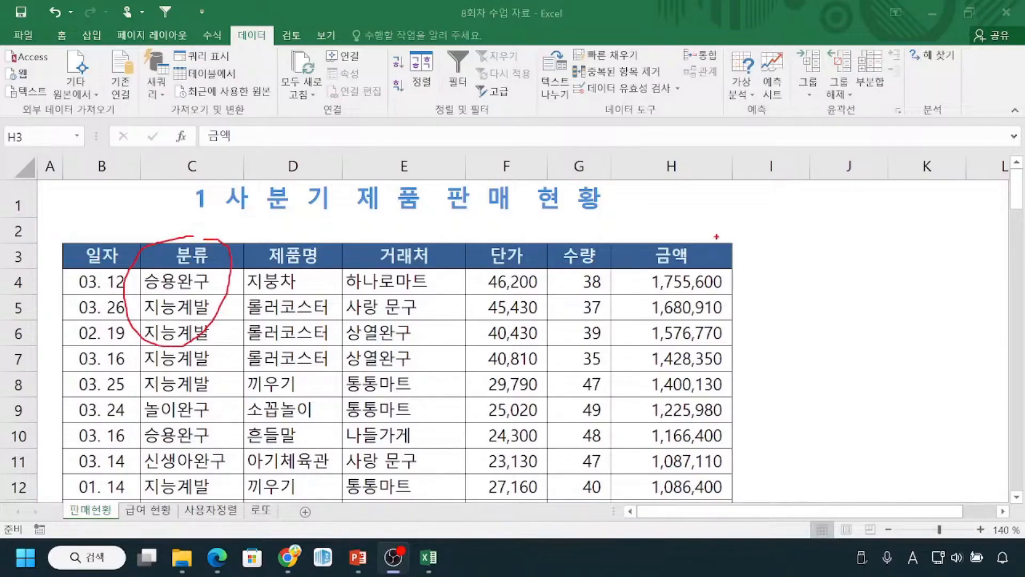
{"action": "left_click_drag", "start_coordinate": [626, 242], "coordinate": [735, 267]}
{"action": "mouse_move", "coordinate": [397, 53]}
{"action": "left_mouse_down"}
{"action": "mouse_move", "coordinate": [378, 85]}
{"action": "mouse_move", "coordinate": [410, 60]}
{"action": "left_mouse_up"}
{"action": "mouse_move", "coordinate": [205, 231]}
{"action": "left_mouse_down"}
{"action": "mouse_move", "coordinate": [129, 299]}
{"action": "mouse_move", "coordinate": [249, 358]}
{"action": "mouse_move", "coordinate": [187, 231]}
{"action": "left_mouse_up"}
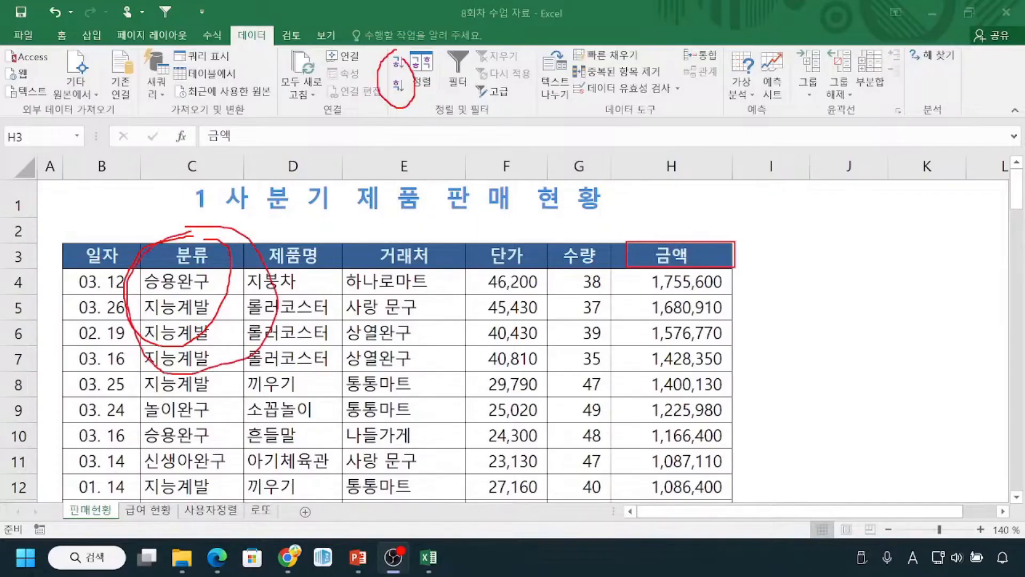
{"action": "left_click_drag", "start_coordinate": [733, 220], "coordinate": [709, 246]}
{"action": "key", "text": "Escape"}
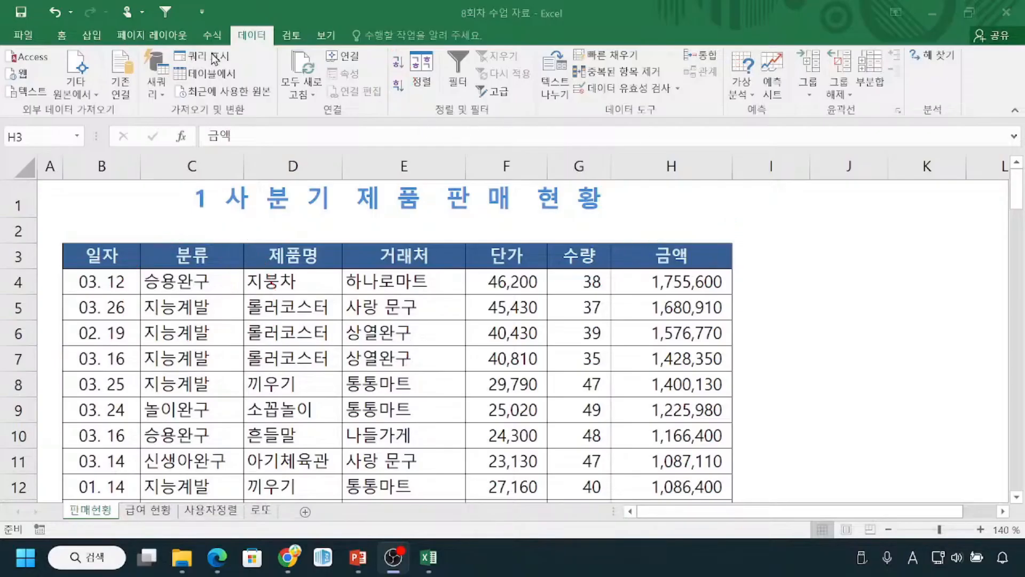
Step: Compare the single-column ascending and descending sort commands with the full Sort command beside them
{"action": "left_click", "coordinate": [258, 48]}
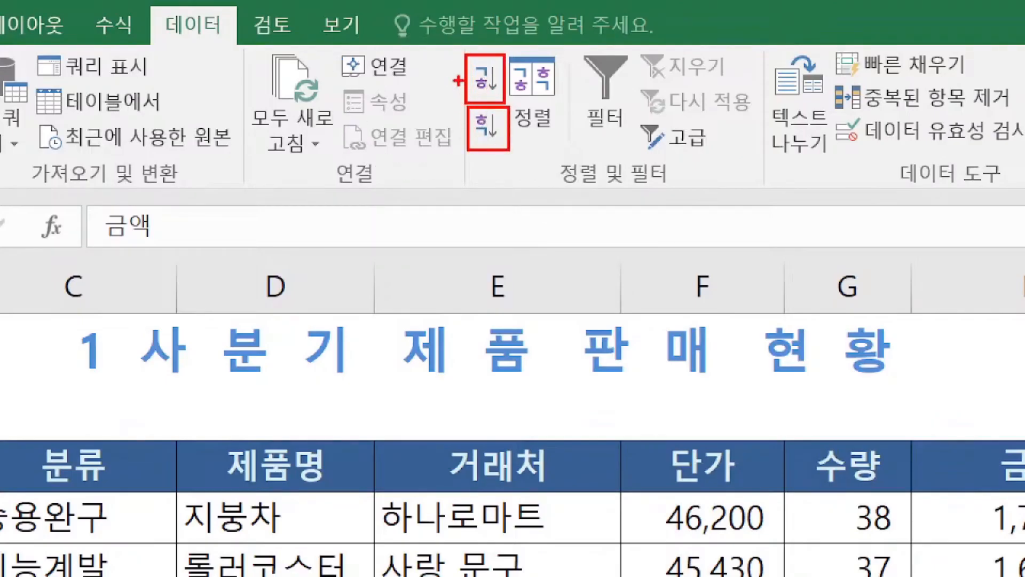
{"action": "mouse_move", "coordinate": [458, 71]}
{"action": "left_mouse_down"}
{"action": "mouse_move", "coordinate": [444, 92]}
{"action": "mouse_move", "coordinate": [472, 127]}
{"action": "left_mouse_up"}
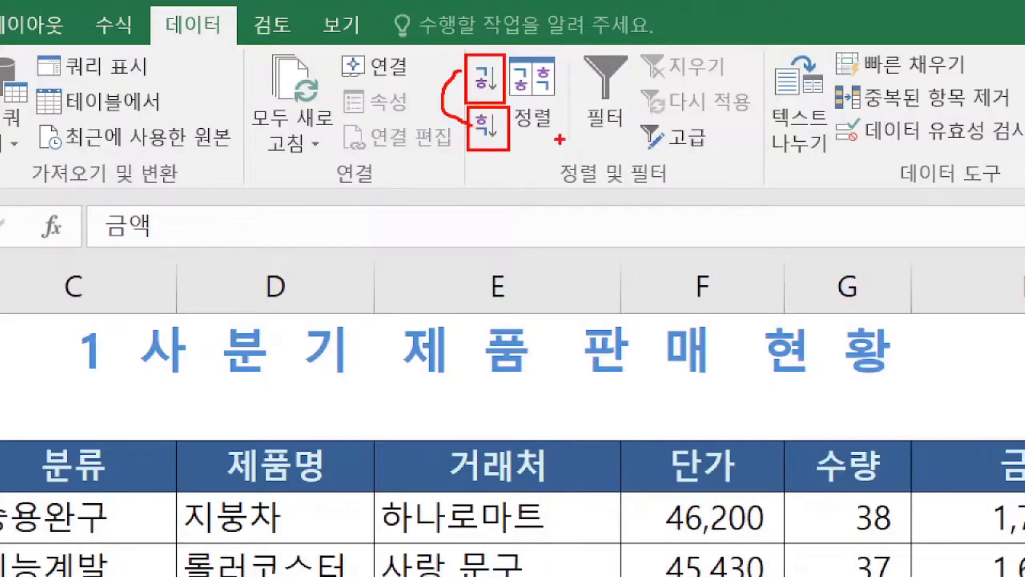
{"action": "mouse_move", "coordinate": [537, 244]}
{"action": "left_mouse_down"}
{"action": "mouse_move", "coordinate": [539, 122]}
{"action": "mouse_move", "coordinate": [566, 140]}
{"action": "mouse_move", "coordinate": [540, 138]}
{"action": "mouse_move", "coordinate": [550, 90]}
{"action": "mouse_move", "coordinate": [536, 55]}
{"action": "mouse_move", "coordinate": [528, 117]}
{"action": "mouse_move", "coordinate": [553, 64]}
{"action": "mouse_move", "coordinate": [511, 79]}
{"action": "left_mouse_up"}
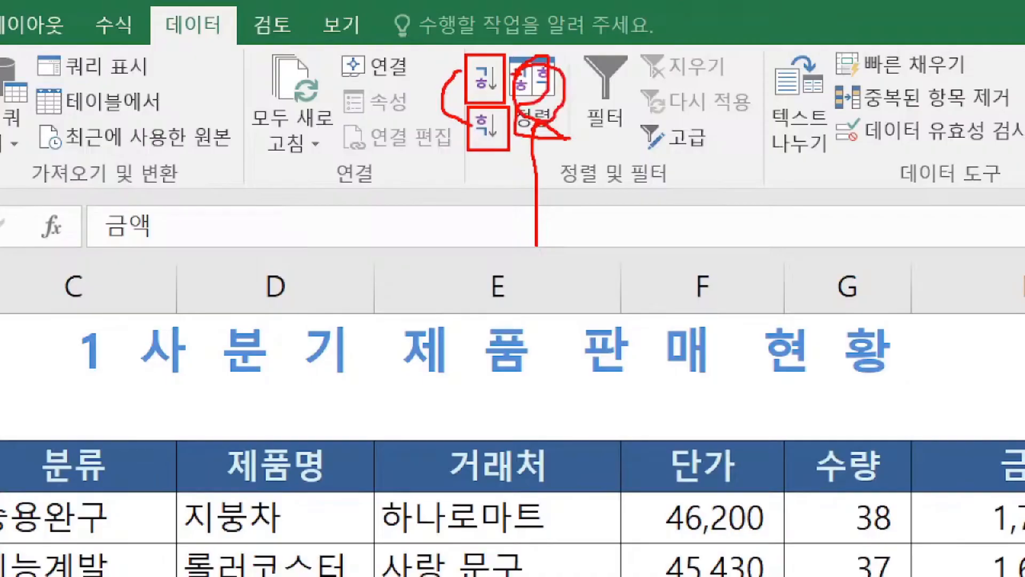
{"action": "key", "text": "Escape"}
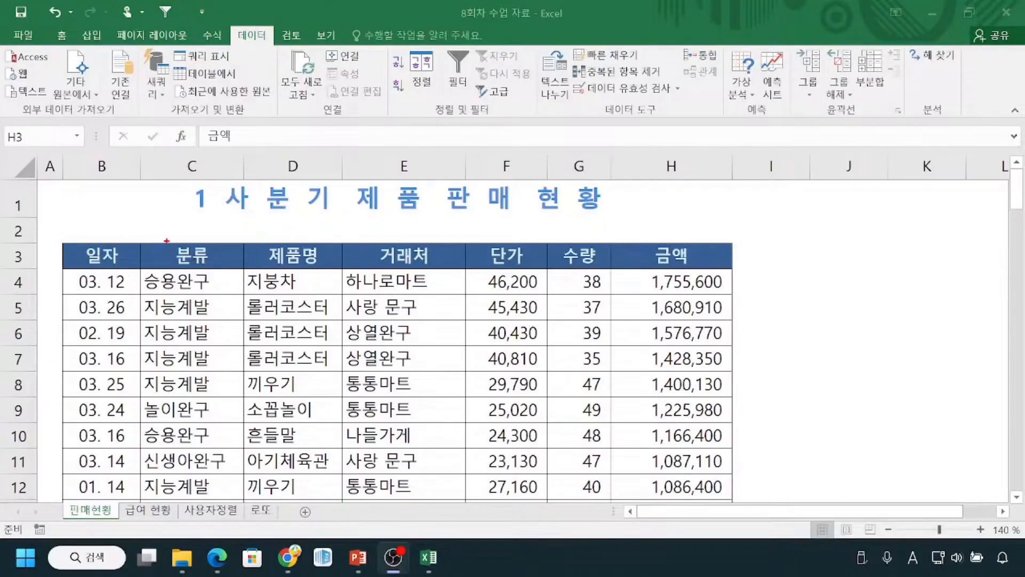
Step: Examine the 분류 entries in the first rows against the downward order of the 금액 values
{"action": "mouse_move", "coordinate": [174, 241]}
{"action": "left_mouse_down"}
{"action": "mouse_move", "coordinate": [141, 284]}
{"action": "mouse_move", "coordinate": [183, 327]}
{"action": "mouse_move", "coordinate": [231, 250]}
{"action": "mouse_move", "coordinate": [172, 233]}
{"action": "left_mouse_up"}
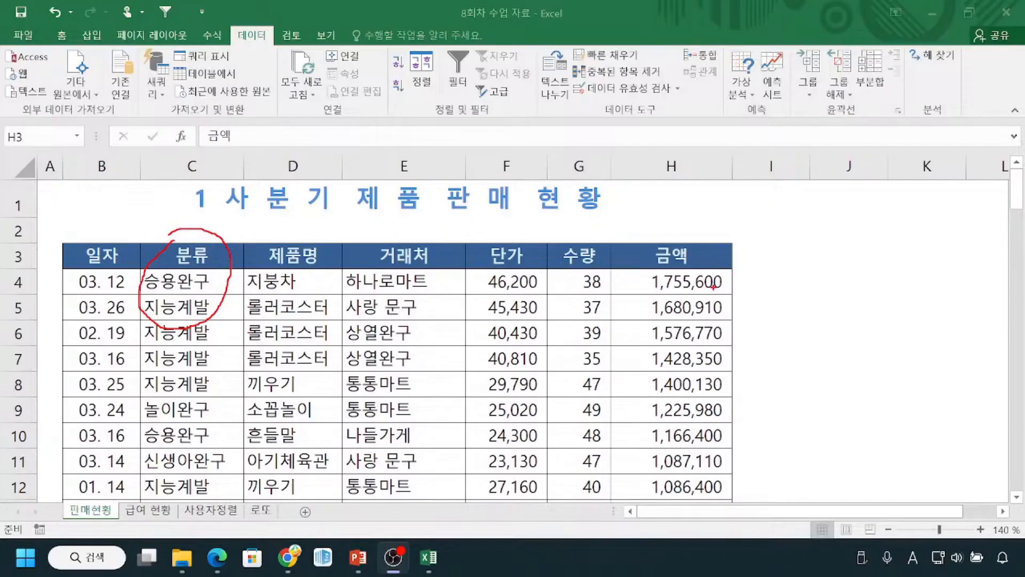
{"action": "mouse_move", "coordinate": [631, 292]}
{"action": "left_mouse_down"}
{"action": "mouse_move", "coordinate": [724, 289]}
{"action": "mouse_move", "coordinate": [726, 278]}
{"action": "mouse_move", "coordinate": [638, 269]}
{"action": "mouse_move", "coordinate": [637, 291]}
{"action": "left_mouse_up"}
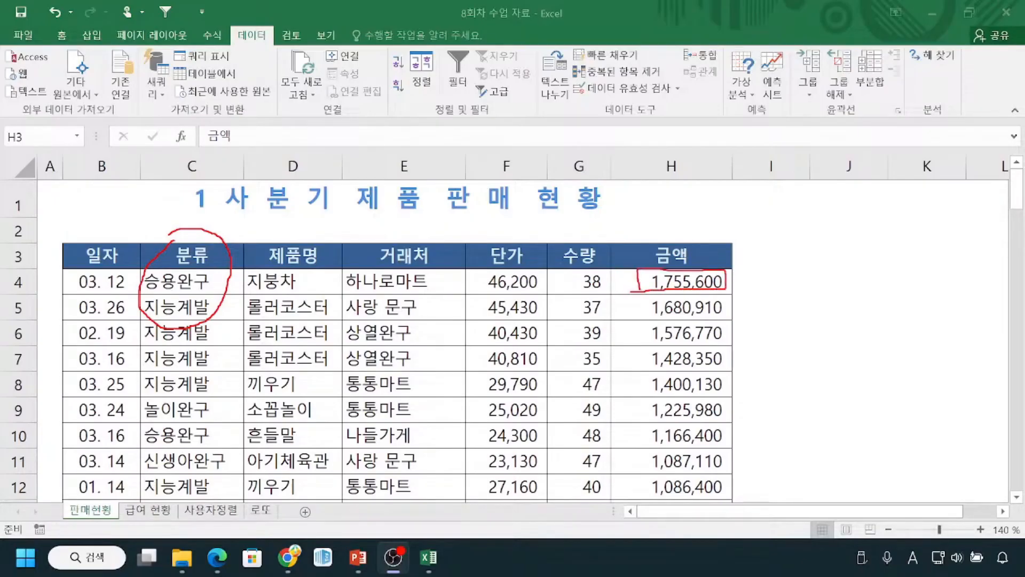
{"action": "mouse_move", "coordinate": [751, 296]}
{"action": "left_mouse_down"}
{"action": "mouse_move", "coordinate": [757, 453]}
{"action": "mouse_move", "coordinate": [779, 444]}
{"action": "left_mouse_up"}
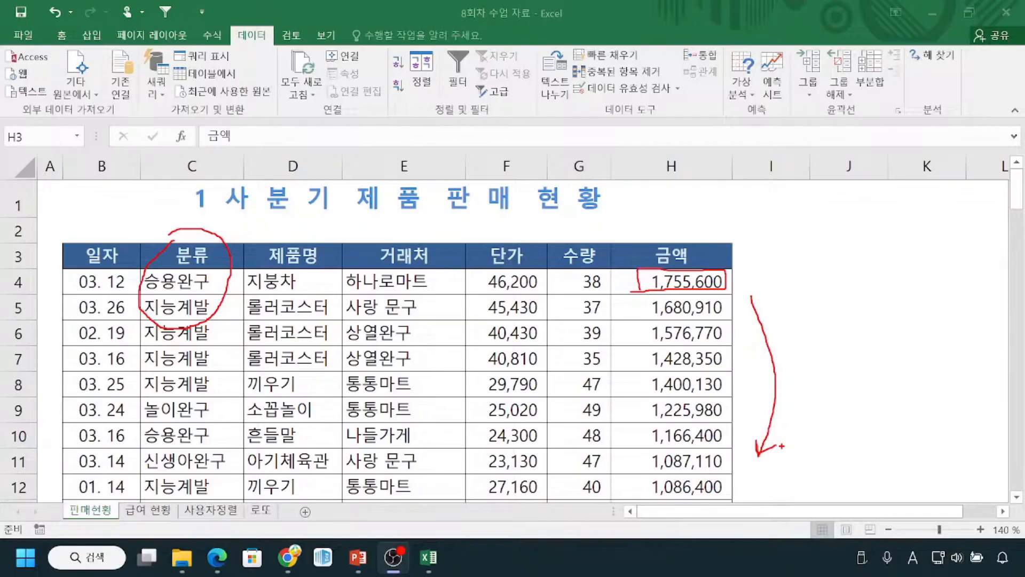
{"action": "key", "text": "Escape"}
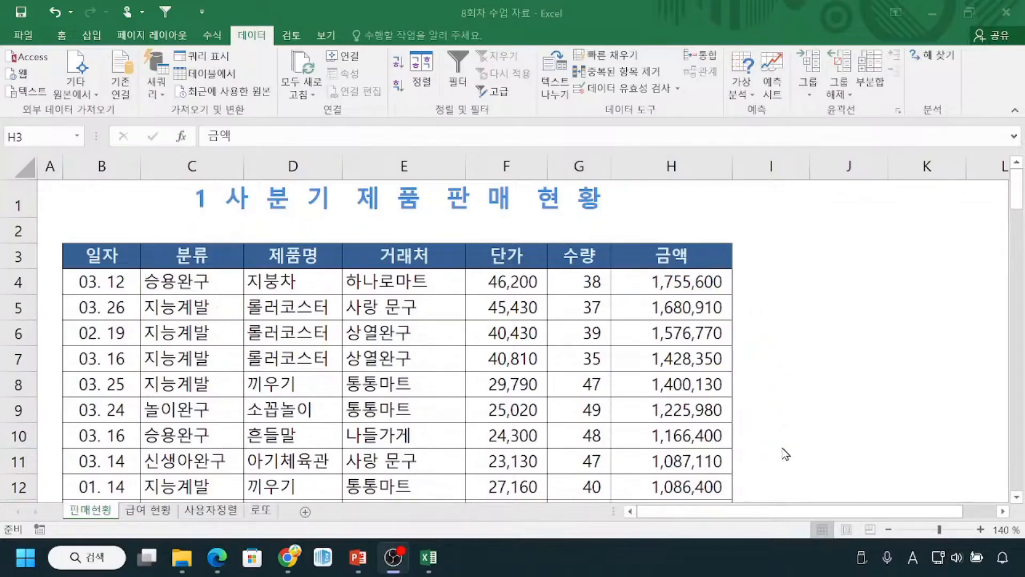
Step: Examine 분류 and 금액 as two sort criteria against the single-column ascending and descending commands
{"action": "key", "text": "ctrl+2"}
{"action": "mouse_move", "coordinate": [144, 273]}
{"action": "left_mouse_down"}
{"action": "mouse_move", "coordinate": [152, 439]}
{"action": "mouse_move", "coordinate": [219, 329]}
{"action": "mouse_move", "coordinate": [193, 279]}
{"action": "left_mouse_up"}
{"action": "mouse_move", "coordinate": [142, 245]}
{"action": "left_mouse_down"}
{"action": "mouse_move", "coordinate": [149, 267]}
{"action": "mouse_move", "coordinate": [240, 268]}
{"action": "mouse_move", "coordinate": [240, 228]}
{"action": "left_mouse_up"}
{"action": "mouse_move", "coordinate": [616, 237]}
{"action": "left_mouse_down"}
{"action": "mouse_move", "coordinate": [633, 266]}
{"action": "mouse_move", "coordinate": [751, 275]}
{"action": "left_mouse_up"}
{"action": "mouse_move", "coordinate": [709, 243]}
{"action": "left_mouse_down"}
{"action": "mouse_move", "coordinate": [718, 259]}
{"action": "mouse_move", "coordinate": [741, 237]}
{"action": "left_mouse_up"}
{"action": "mouse_move", "coordinate": [402, 48]}
{"action": "left_mouse_down"}
{"action": "mouse_move", "coordinate": [410, 77]}
{"action": "mouse_move", "coordinate": [414, 51]}
{"action": "mouse_move", "coordinate": [393, 107]}
{"action": "mouse_move", "coordinate": [410, 84]}
{"action": "left_mouse_up"}
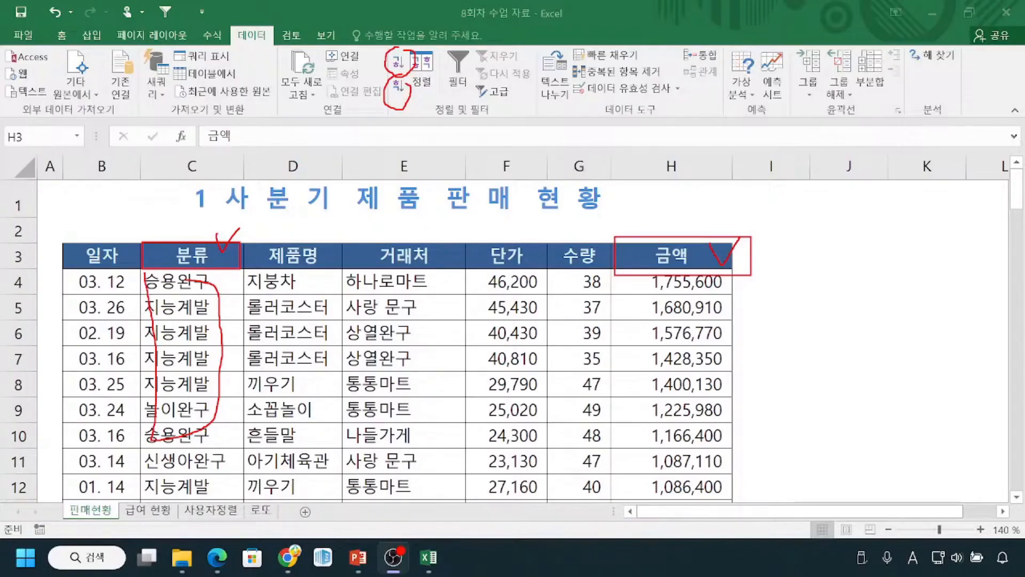
{"action": "key", "text": "Escape"}
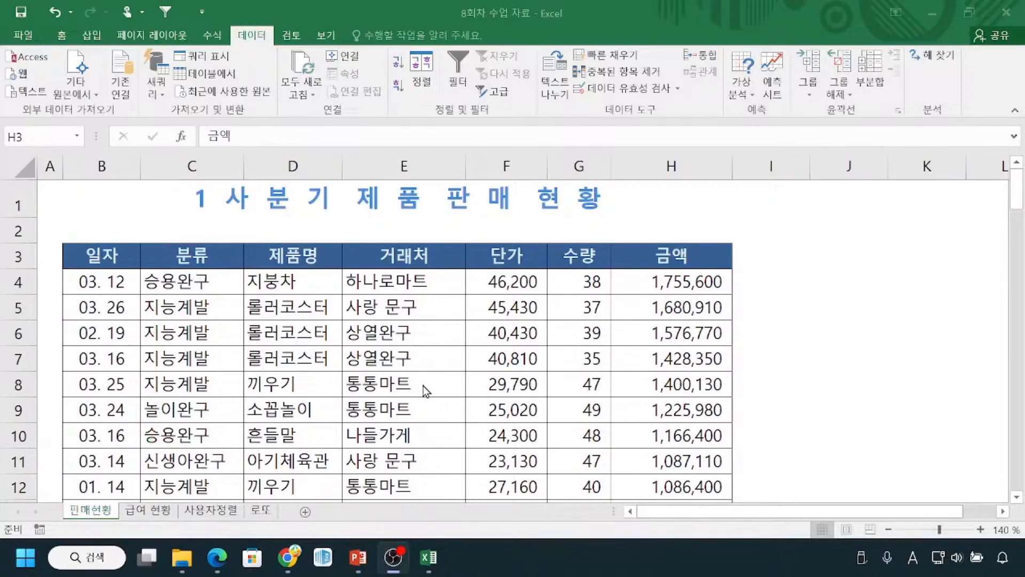
Step: Select the empty cell J5 outside the sales table and examine its position relative to the data
{"action": "left_click", "coordinate": [505, 299]}
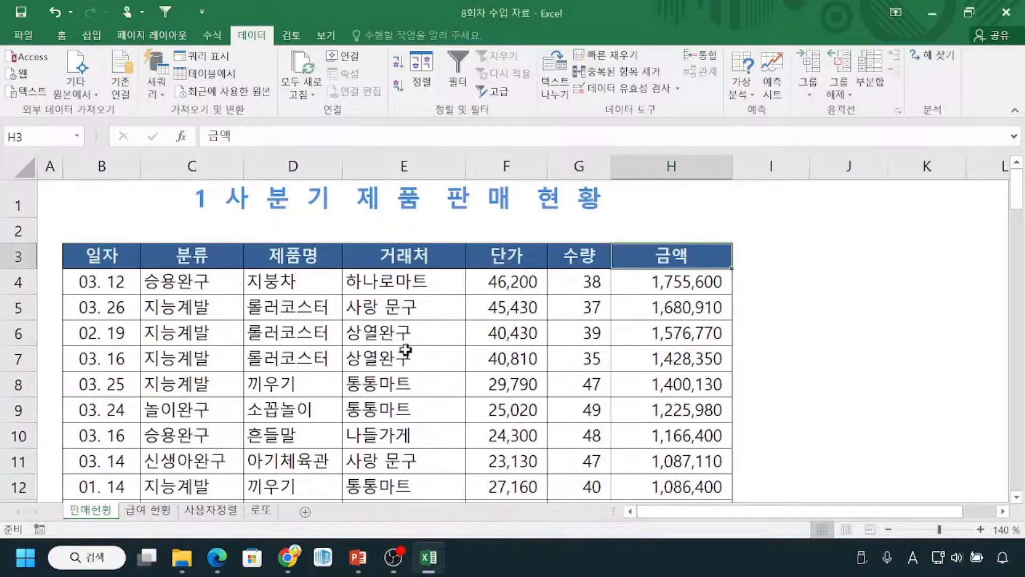
{"action": "left_click", "coordinate": [821, 315]}
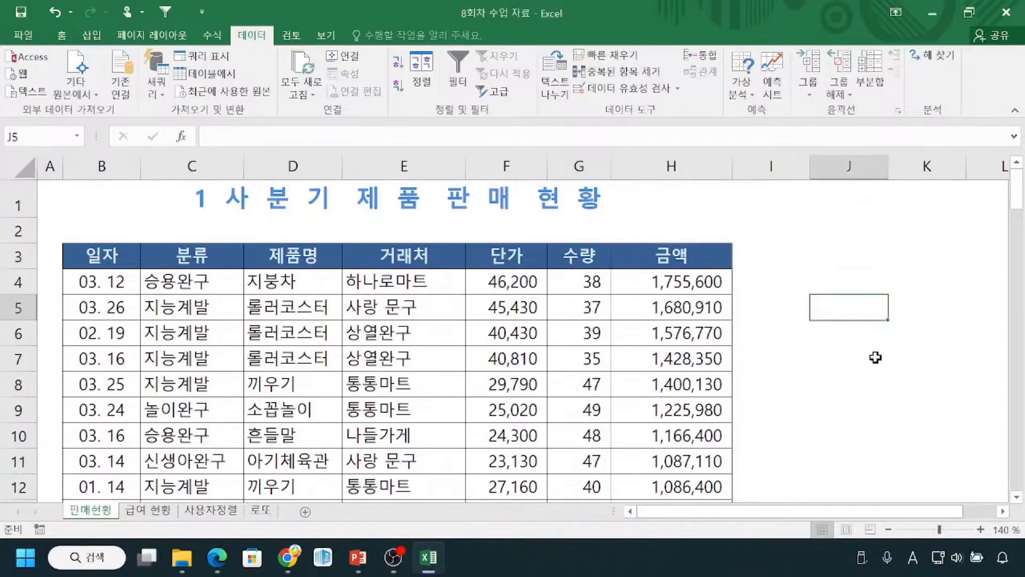
{"action": "key", "text": "ctrl"}
{"action": "left_click_drag", "start_coordinate": [871, 274], "coordinate": [839, 335]}
{"action": "left_click_drag", "start_coordinate": [821, 279], "coordinate": [877, 350]}
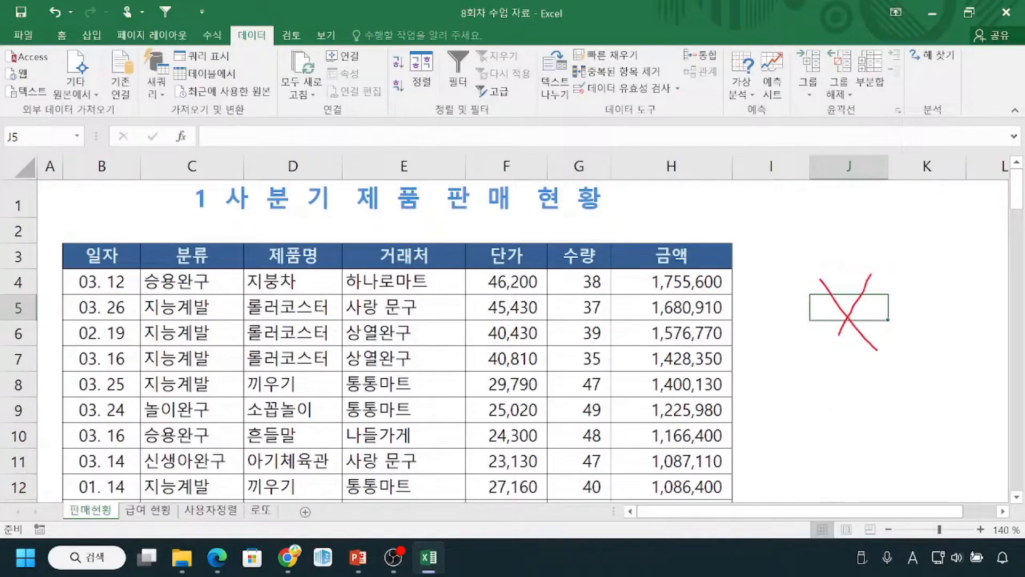
{"action": "key", "text": "Escape"}
Step: Compare the sales table's range with the empty area beside it as the active-cell location for the Sort command
{"action": "key", "text": "ctrl+2"}
{"action": "mouse_move", "coordinate": [63, 240]}
{"action": "left_mouse_down"}
{"action": "mouse_move", "coordinate": [177, 315]}
{"action": "mouse_move", "coordinate": [644, 470]}
{"action": "mouse_move", "coordinate": [724, 509]}
{"action": "left_mouse_up"}
{"action": "mouse_move", "coordinate": [395, 355]}
{"action": "left_mouse_down"}
{"action": "mouse_move", "coordinate": [370, 366]}
{"action": "mouse_move", "coordinate": [470, 390]}
{"action": "mouse_move", "coordinate": [345, 436]}
{"action": "mouse_move", "coordinate": [445, 370]}
{"action": "left_mouse_up"}
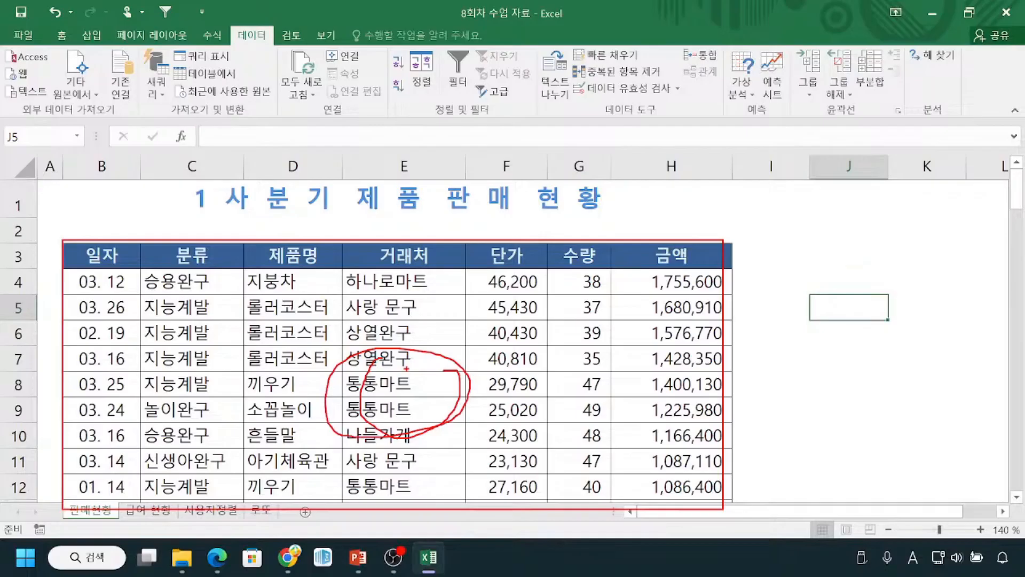
{"action": "left_click_drag", "start_coordinate": [893, 248], "coordinate": [825, 374]}
{"action": "left_click_drag", "start_coordinate": [806, 264], "coordinate": [894, 344]}
{"action": "mouse_move", "coordinate": [433, 143]}
{"action": "left_mouse_down"}
{"action": "mouse_move", "coordinate": [433, 87]}
{"action": "mouse_move", "coordinate": [421, 99]}
{"action": "mouse_move", "coordinate": [452, 85]}
{"action": "left_mouse_up"}
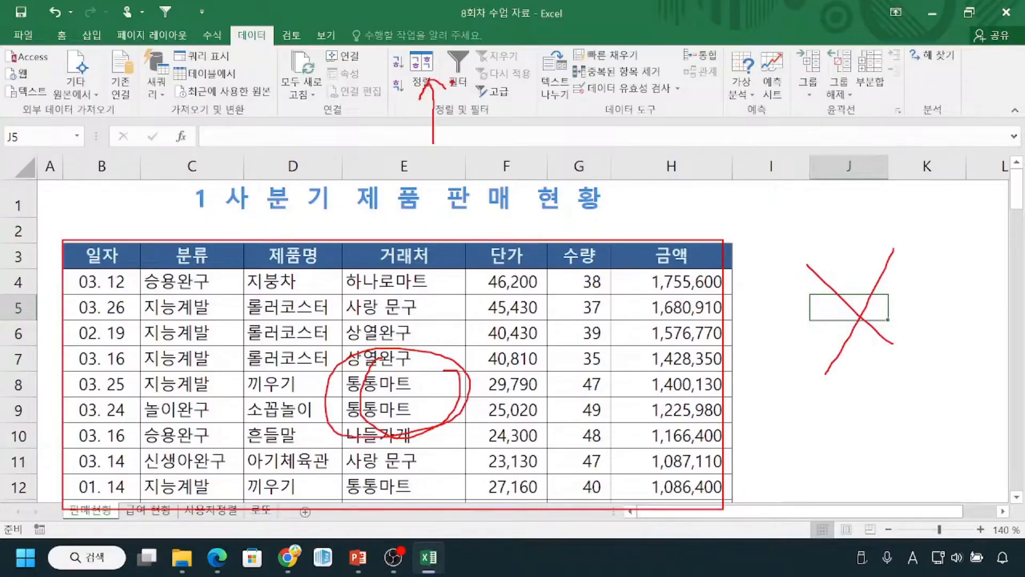
{"action": "key", "text": "Escape"}
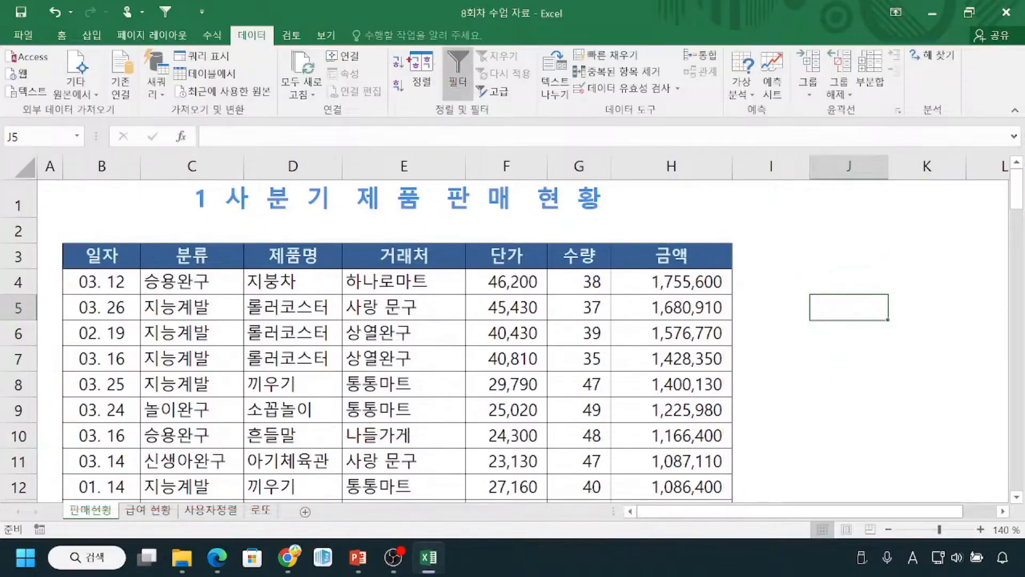
Step: Examine which cells suit a two-criteria sort, comparing the 분류 and 금액 headers, the table's inner cells and the area outside
{"action": "mouse_move", "coordinate": [404, 51]}
{"action": "left_mouse_down"}
{"action": "mouse_move", "coordinate": [395, 48]}
{"action": "mouse_move", "coordinate": [410, 67]}
{"action": "left_mouse_up"}
{"action": "left_click_drag", "start_coordinate": [214, 285], "coordinate": [210, 468]}
{"action": "mouse_move", "coordinate": [207, 260]}
{"action": "left_mouse_down"}
{"action": "mouse_move", "coordinate": [179, 272]}
{"action": "mouse_move", "coordinate": [197, 233]}
{"action": "mouse_move", "coordinate": [219, 263]}
{"action": "left_mouse_up"}
{"action": "mouse_move", "coordinate": [697, 255]}
{"action": "left_mouse_down"}
{"action": "mouse_move", "coordinate": [672, 264]}
{"action": "mouse_move", "coordinate": [705, 250]}
{"action": "left_mouse_up"}
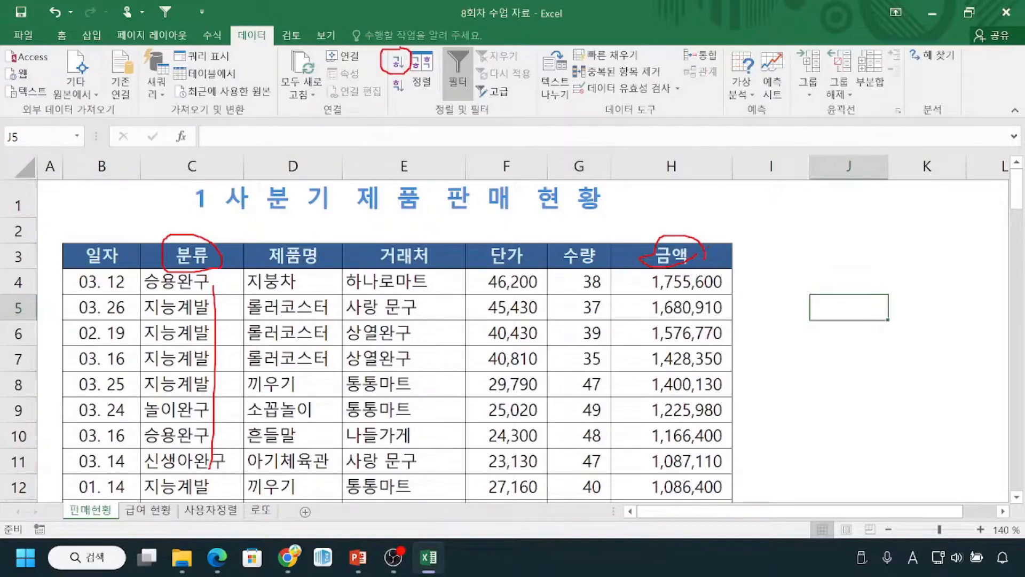
{"action": "left_click_drag", "start_coordinate": [188, 227], "coordinate": [221, 213]}
{"action": "mouse_move", "coordinate": [675, 215]}
{"action": "left_mouse_down"}
{"action": "mouse_move", "coordinate": [680, 224]}
{"action": "mouse_move", "coordinate": [693, 210]}
{"action": "left_mouse_up"}
{"action": "mouse_move", "coordinate": [419, 298]}
{"action": "left_mouse_down"}
{"action": "mouse_move", "coordinate": [254, 406]}
{"action": "mouse_move", "coordinate": [456, 330]}
{"action": "mouse_move", "coordinate": [330, 311]}
{"action": "left_mouse_up"}
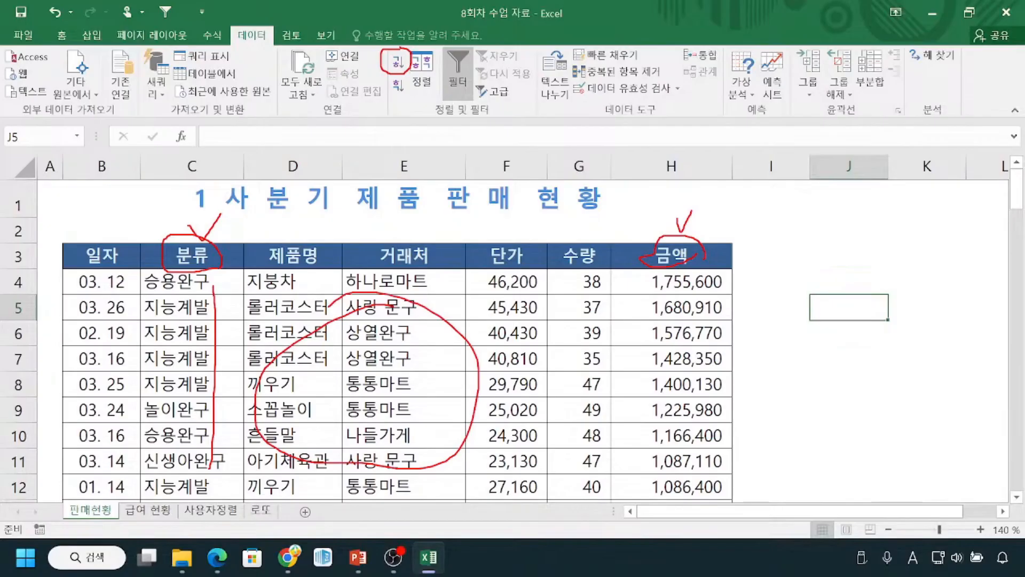
{"action": "left_click_drag", "start_coordinate": [896, 275], "coordinate": [831, 354]}
{"action": "left_click_drag", "start_coordinate": [826, 286], "coordinate": [902, 356]}
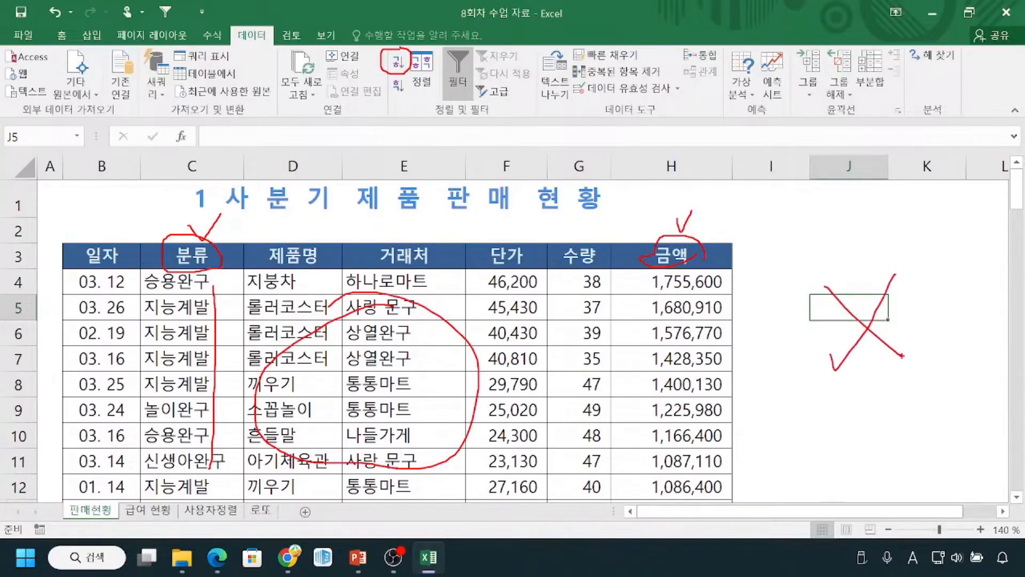
{"action": "key", "text": "Escape"}
Step: Open the Sort dialog for the sales table with cell E6 inside the data as the active cell
{"action": "left_click", "coordinate": [350, 342]}
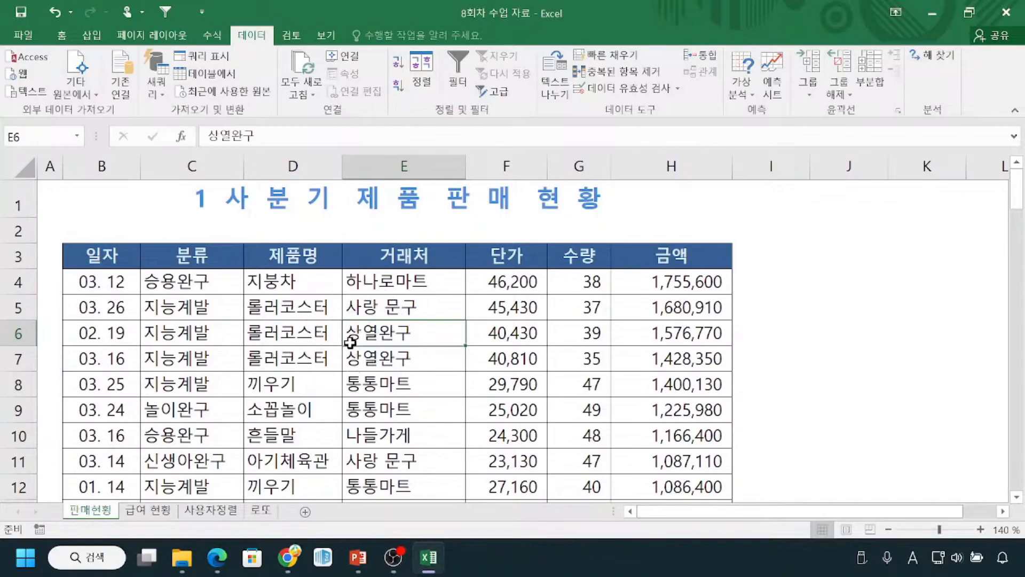
{"action": "left_click", "coordinate": [271, 47]}
{"action": "left_click", "coordinate": [419, 86]}
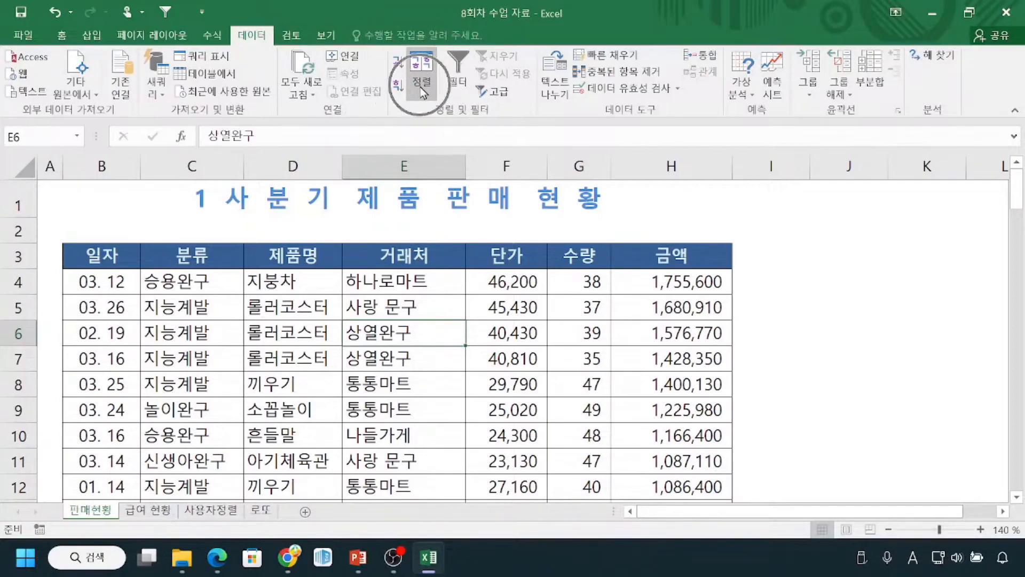
{"action": "left_click", "coordinate": [422, 86]}
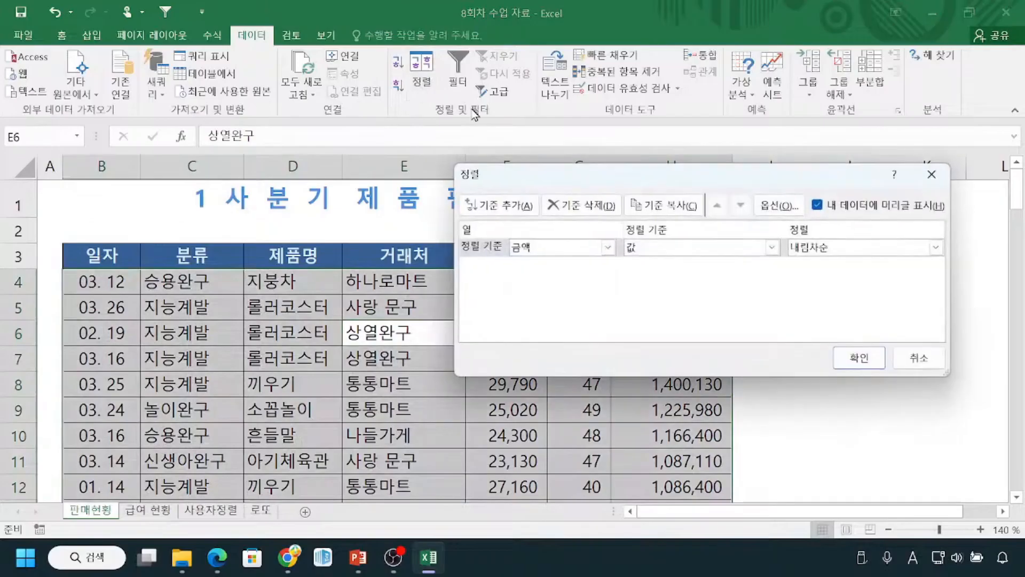
{"action": "left_click_drag", "start_coordinate": [559, 182], "coordinate": [559, 313]}
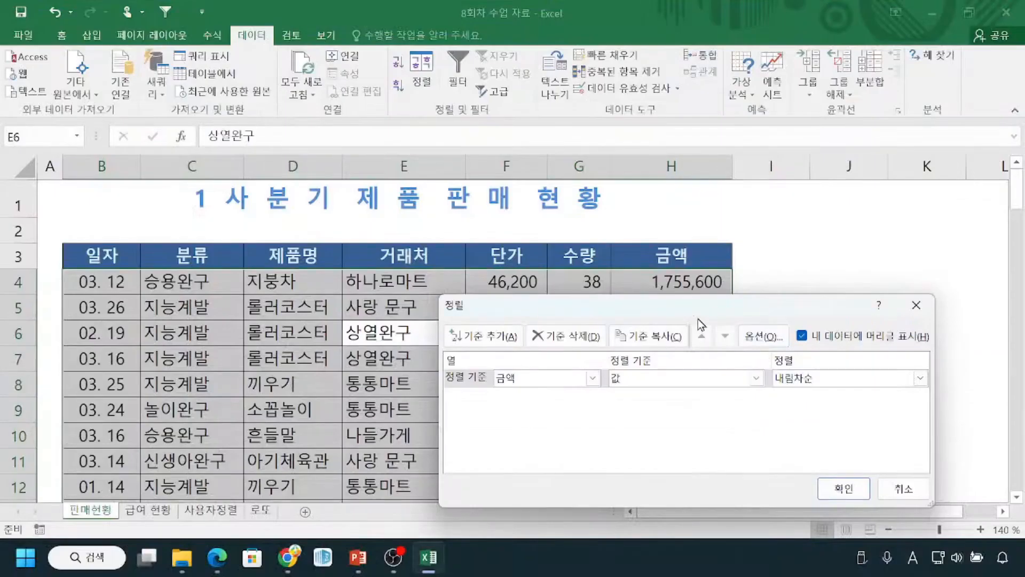
{"action": "left_click_drag", "start_coordinate": [661, 309], "coordinate": [587, 233]}
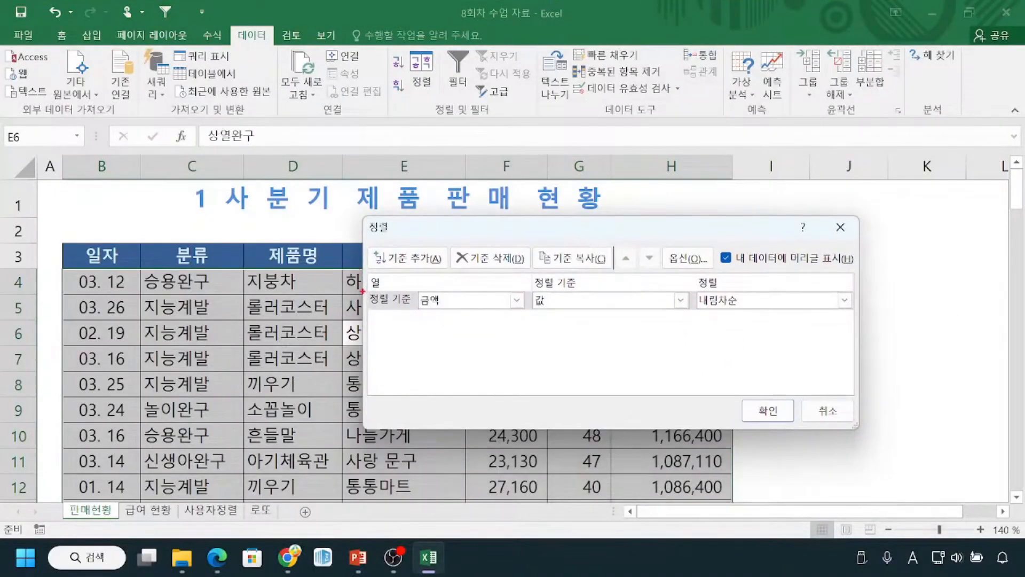
Step: Examine the existing sort criterion row and the empty space below it for a second criterion
{"action": "mouse_move", "coordinate": [363, 290]}
{"action": "left_mouse_down"}
{"action": "mouse_move", "coordinate": [513, 324]}
{"action": "mouse_move", "coordinate": [829, 312]}
{"action": "left_mouse_up"}
{"action": "mouse_move", "coordinate": [374, 319]}
{"action": "left_mouse_down"}
{"action": "mouse_move", "coordinate": [419, 344]}
{"action": "mouse_move", "coordinate": [849, 343]}
{"action": "left_mouse_up"}
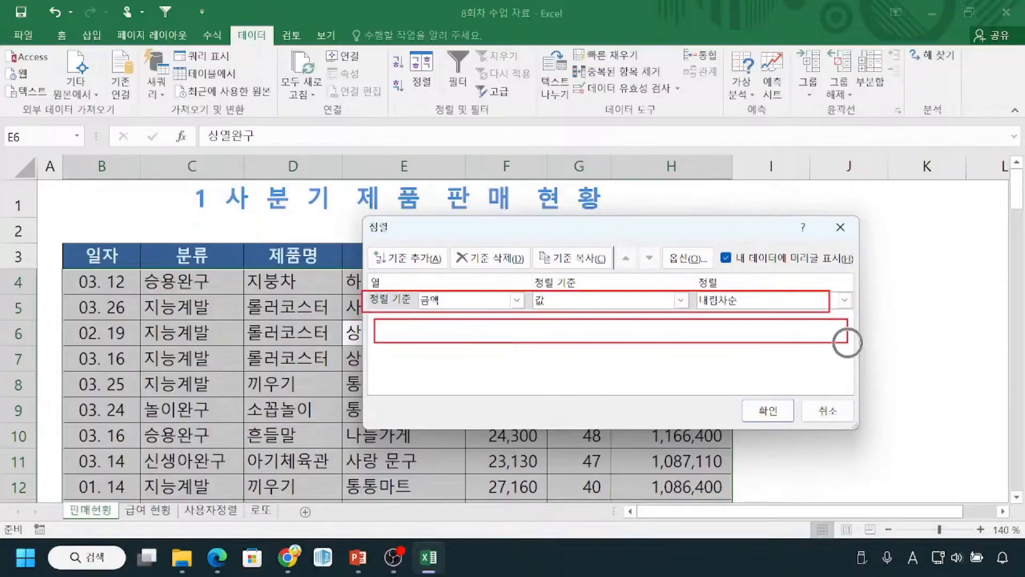
{"action": "key", "text": "Escape"}
{"action": "left_click_drag", "start_coordinate": [590, 233], "coordinate": [606, 268]}
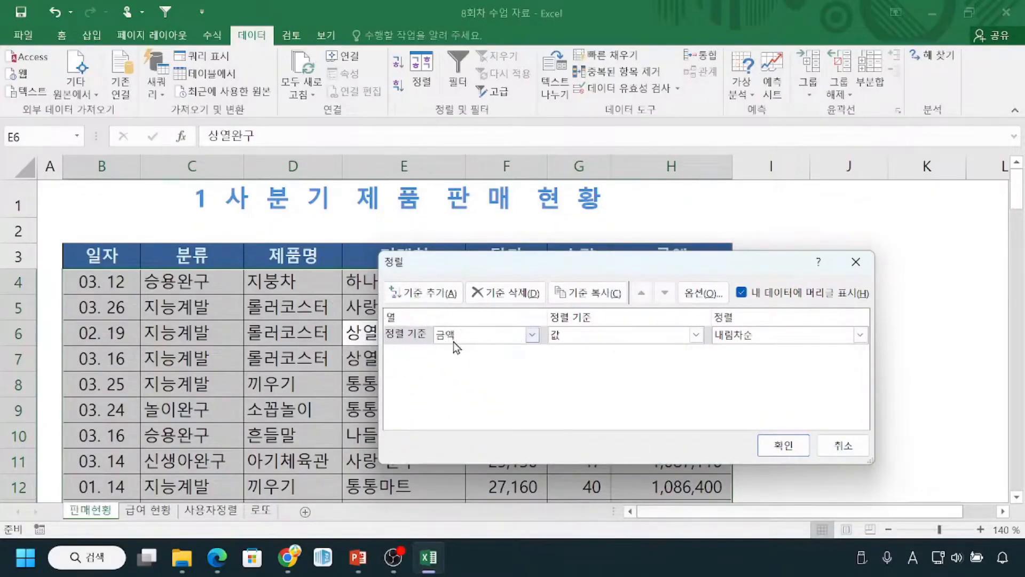
{"action": "key", "text": "ctrl"}
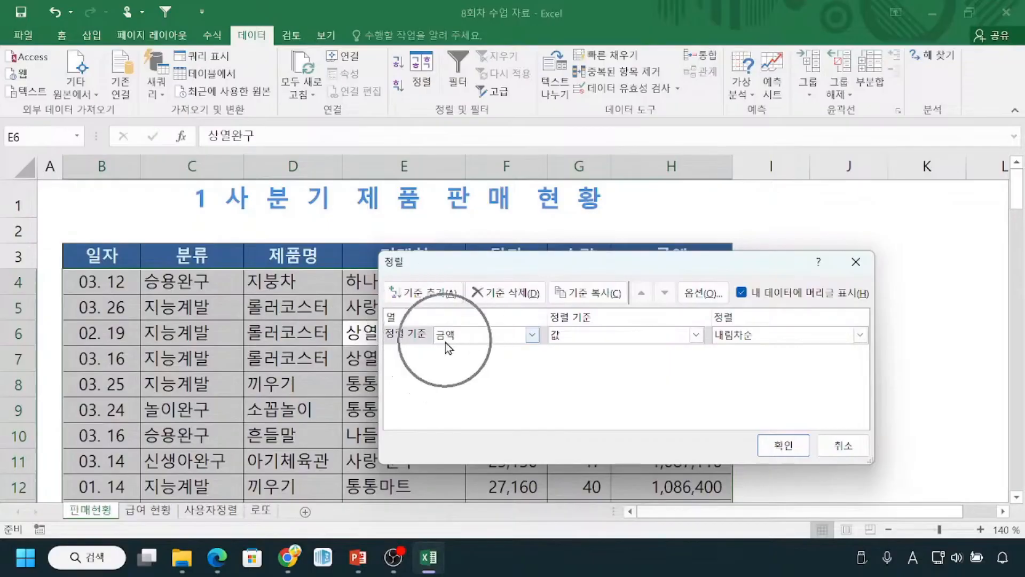
{"action": "key", "text": "ctrl"}
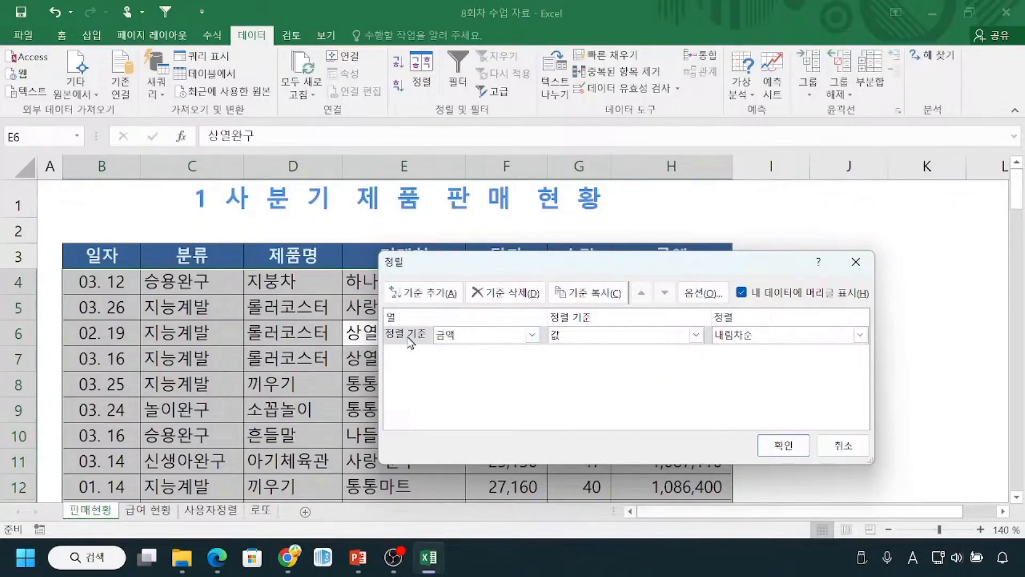
Step: Uncover the table behind the Sort dialog and examine the range selected around cell E6
{"action": "left_click_drag", "start_coordinate": [478, 271], "coordinate": [508, 34]}
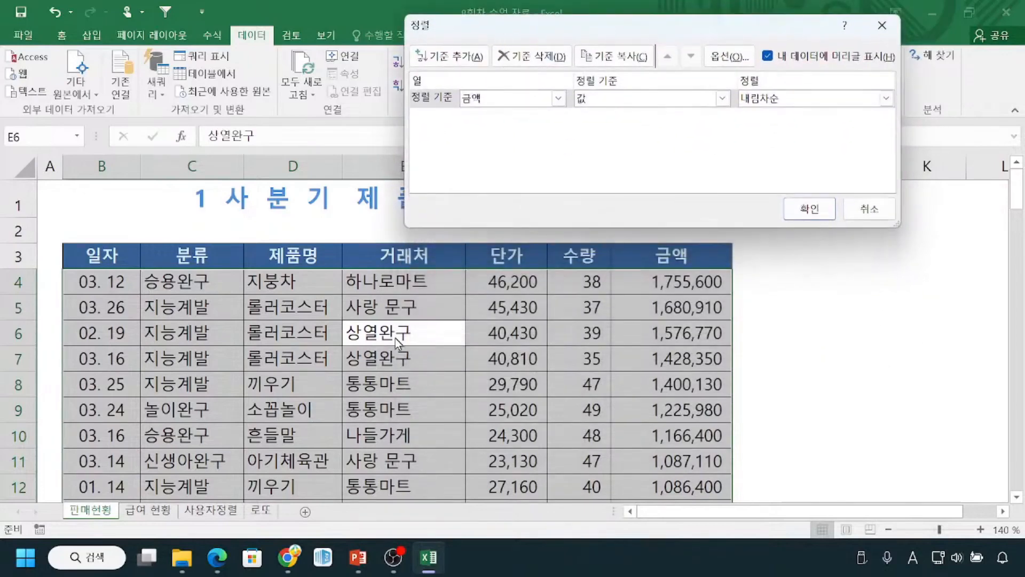
{"action": "mouse_move", "coordinate": [372, 319]}
{"action": "left_mouse_down"}
{"action": "mouse_move", "coordinate": [357, 350]}
{"action": "mouse_move", "coordinate": [411, 333]}
{"action": "mouse_move", "coordinate": [376, 311]}
{"action": "left_mouse_up"}
{"action": "mouse_move", "coordinate": [383, 327]}
{"action": "left_mouse_down"}
{"action": "mouse_move", "coordinate": [415, 344]}
{"action": "mouse_move", "coordinate": [412, 331]}
{"action": "left_mouse_up"}
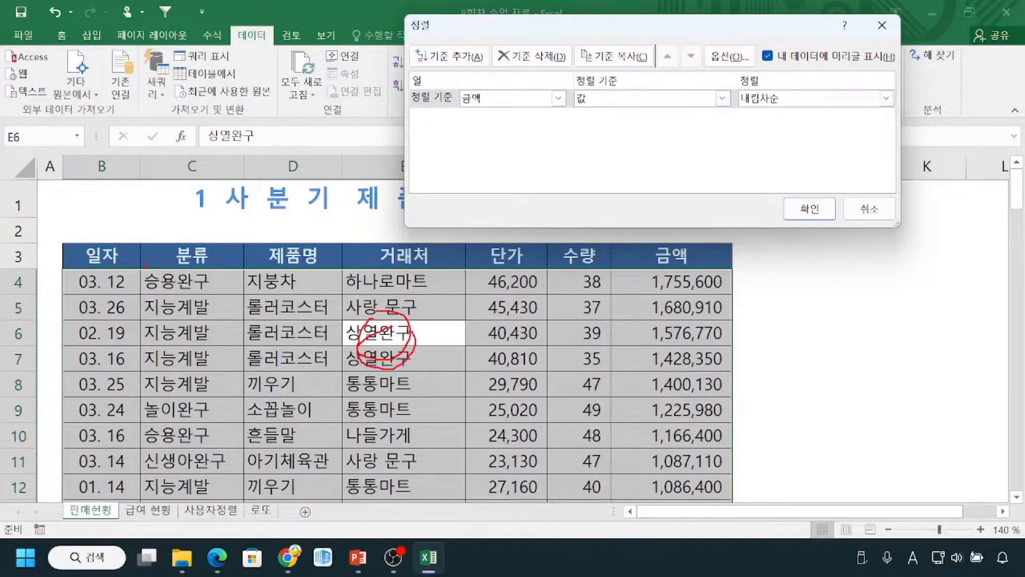
{"action": "left_click_drag", "start_coordinate": [63, 245], "coordinate": [729, 502]}
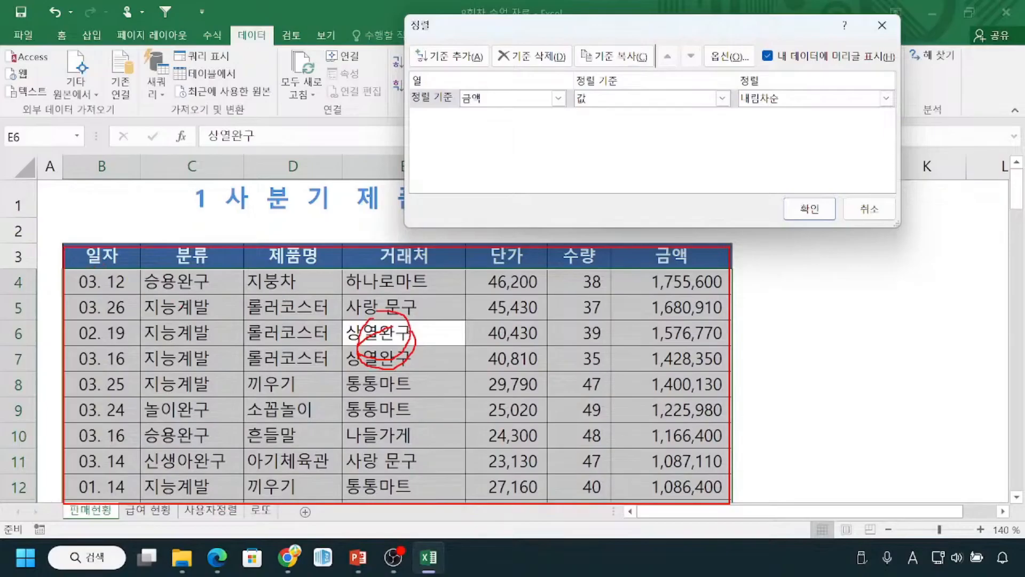
{"action": "mouse_move", "coordinate": [155, 264]}
{"action": "left_mouse_down"}
{"action": "mouse_move", "coordinate": [143, 404]}
{"action": "mouse_move", "coordinate": [473, 469]}
{"action": "mouse_move", "coordinate": [521, 261]}
{"action": "mouse_move", "coordinate": [133, 374]}
{"action": "mouse_move", "coordinate": [147, 416]}
{"action": "left_mouse_up"}
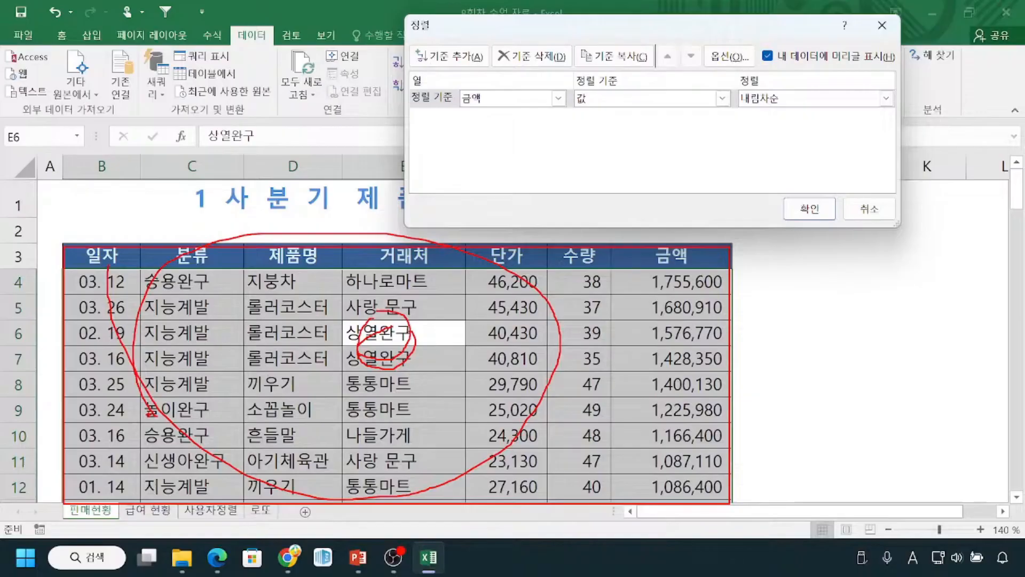
{"action": "key", "text": "Escape"}
{"action": "left_click", "coordinate": [431, 106]}
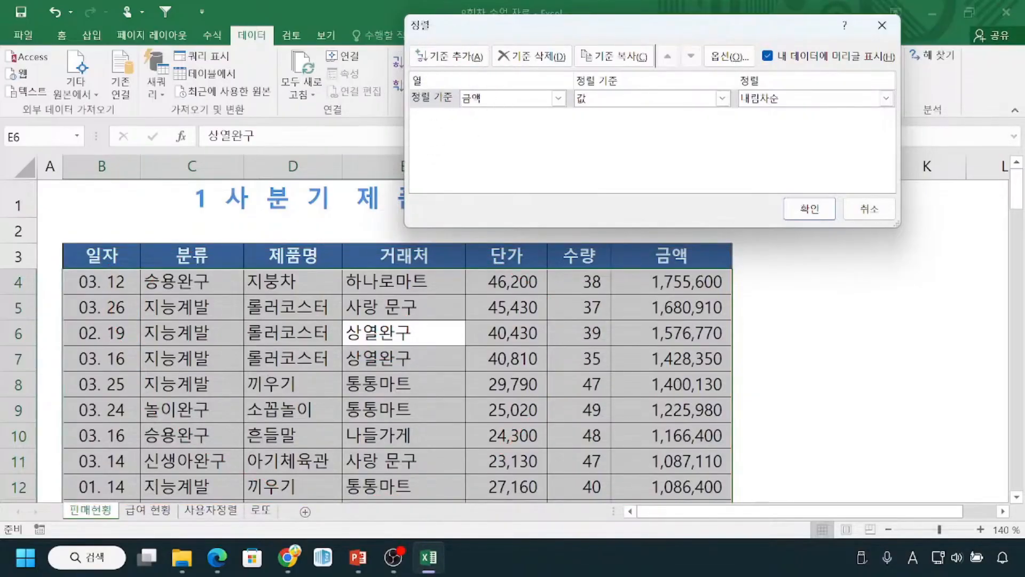
Step: Examine the columns offered for the first sort criterion and compare them with the sales table's header row
{"action": "mouse_move", "coordinate": [161, 262]}
{"action": "left_mouse_down"}
{"action": "mouse_move", "coordinate": [152, 379]}
{"action": "mouse_move", "coordinate": [192, 252]}
{"action": "left_mouse_up"}
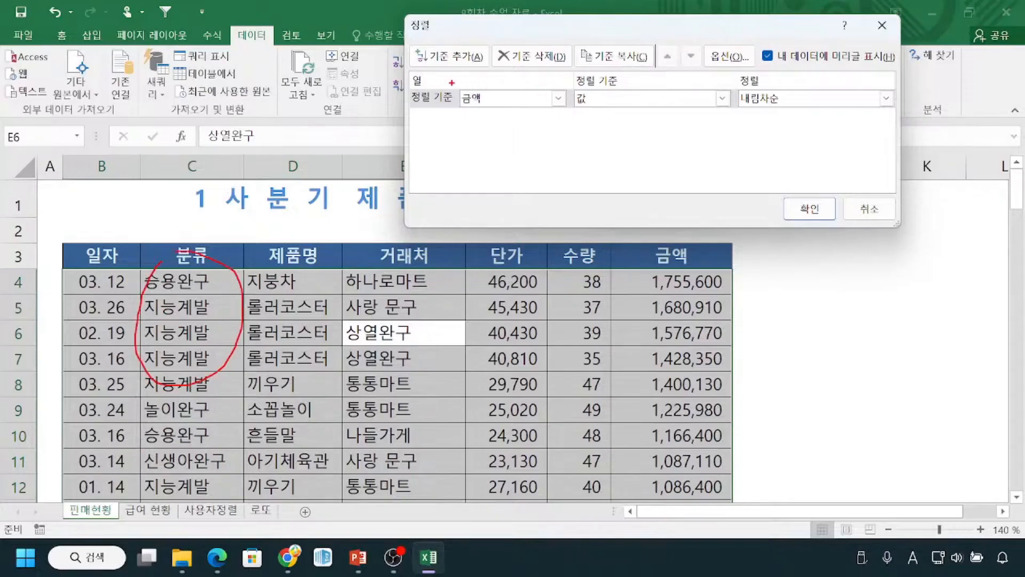
{"action": "mouse_move", "coordinate": [555, 87]}
{"action": "left_mouse_down"}
{"action": "mouse_move", "coordinate": [553, 115]}
{"action": "mouse_move", "coordinate": [568, 88]}
{"action": "left_mouse_up"}
{"action": "key", "text": "Escape"}
{"action": "left_click", "coordinate": [559, 99]}
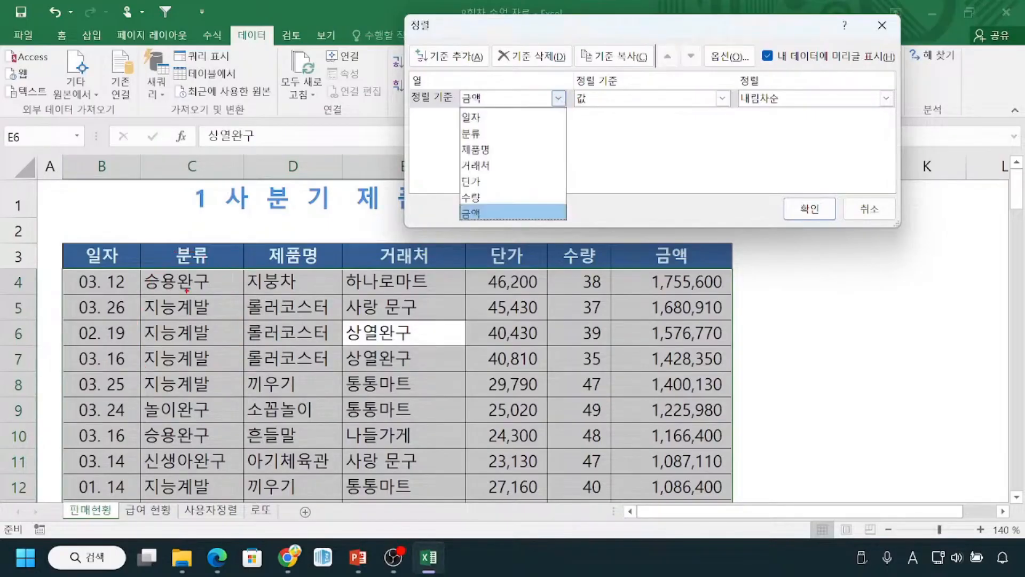
{"action": "mouse_move", "coordinate": [63, 244]}
{"action": "left_mouse_down"}
{"action": "mouse_move", "coordinate": [470, 463]}
{"action": "mouse_move", "coordinate": [713, 502]}
{"action": "left_mouse_up"}
{"action": "left_click_drag", "start_coordinate": [166, 284], "coordinate": [123, 369]}
{"action": "left_click_drag", "start_coordinate": [292, 295], "coordinate": [254, 385]}
{"action": "left_click_drag", "start_coordinate": [409, 331], "coordinate": [347, 399]}
{"action": "mouse_move", "coordinate": [57, 238]}
{"action": "left_mouse_down"}
{"action": "mouse_move", "coordinate": [188, 270]}
{"action": "mouse_move", "coordinate": [736, 268]}
{"action": "left_mouse_up"}
{"action": "left_click_drag", "start_coordinate": [536, 121], "coordinate": [540, 202]}
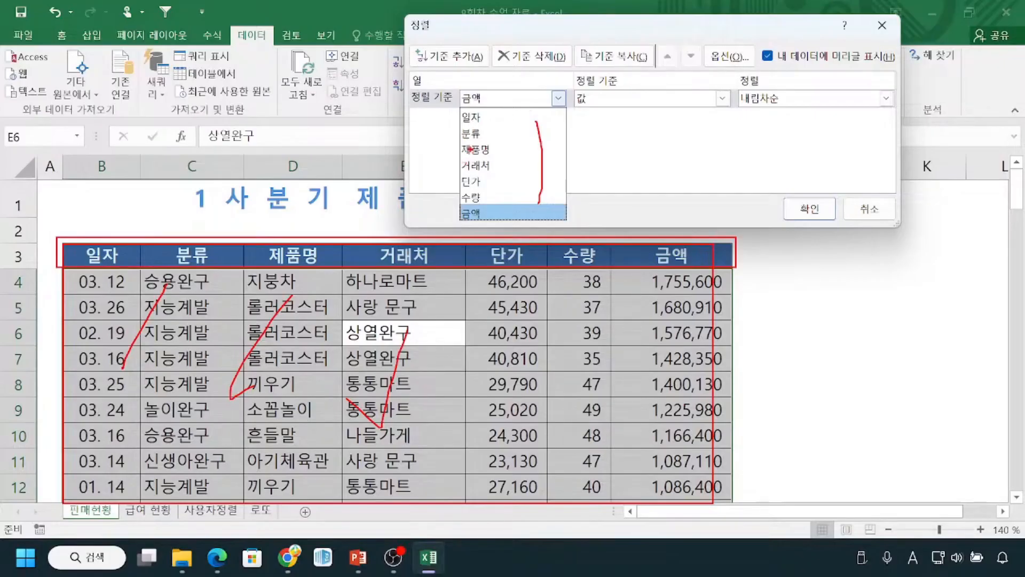
{"action": "left_click_drag", "start_coordinate": [457, 124], "coordinate": [573, 137]}
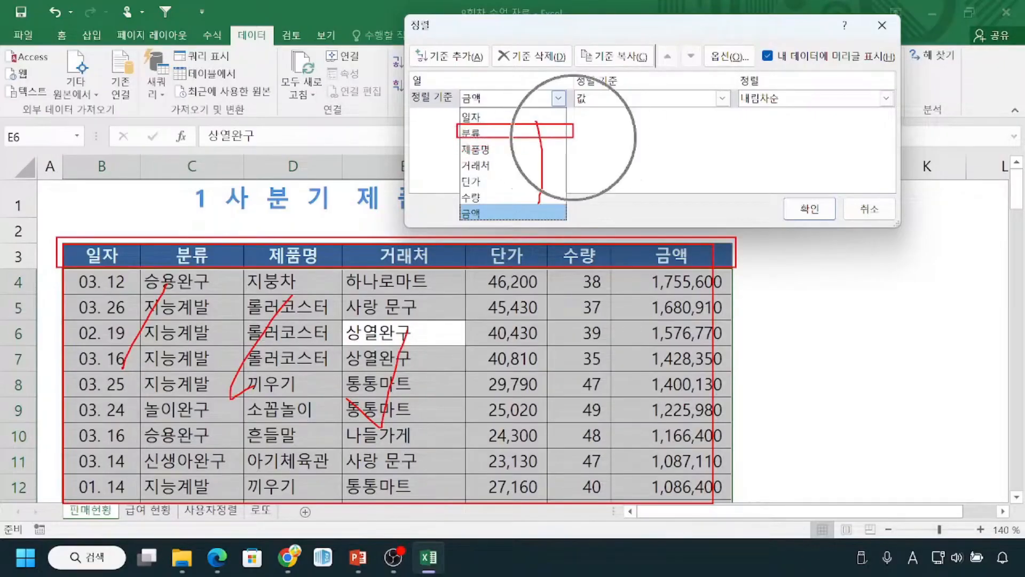
{"action": "key", "text": "Escape"}
Step: Set the first sort criterion's column to 분류
{"action": "left_click", "coordinate": [561, 100]}
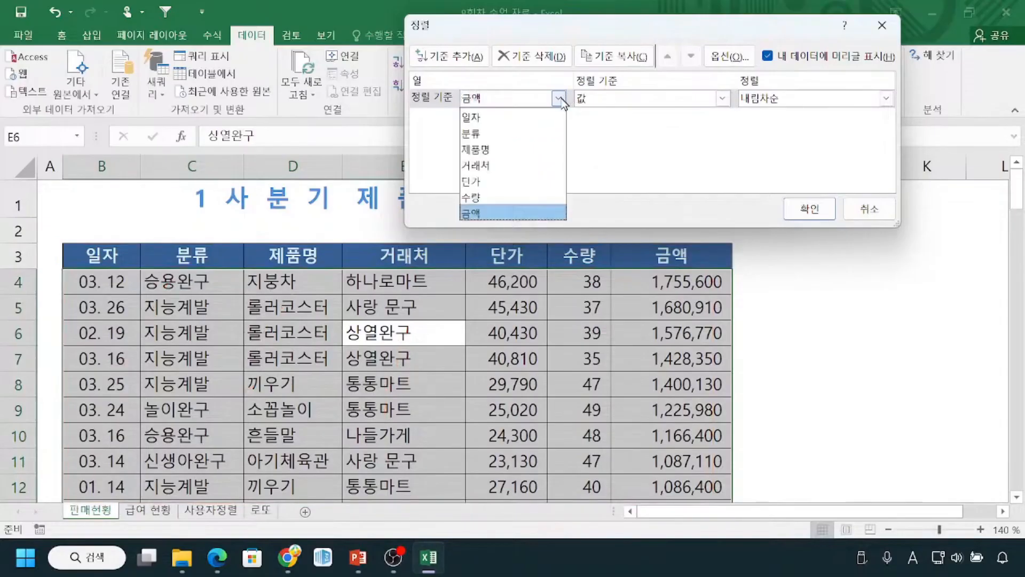
{"action": "left_click", "coordinate": [516, 136]}
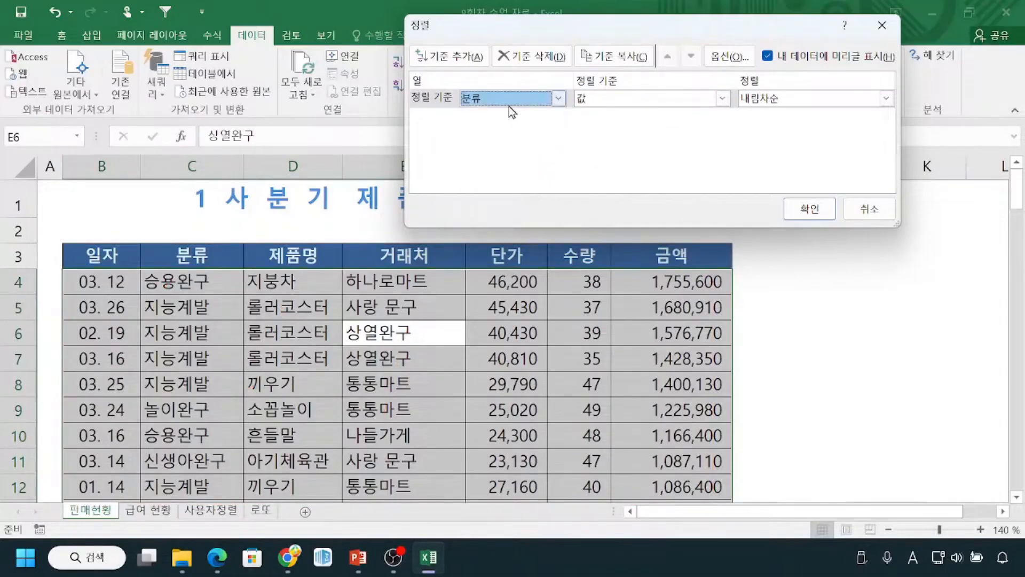
{"action": "left_click_drag", "start_coordinate": [219, 262], "coordinate": [235, 502]}
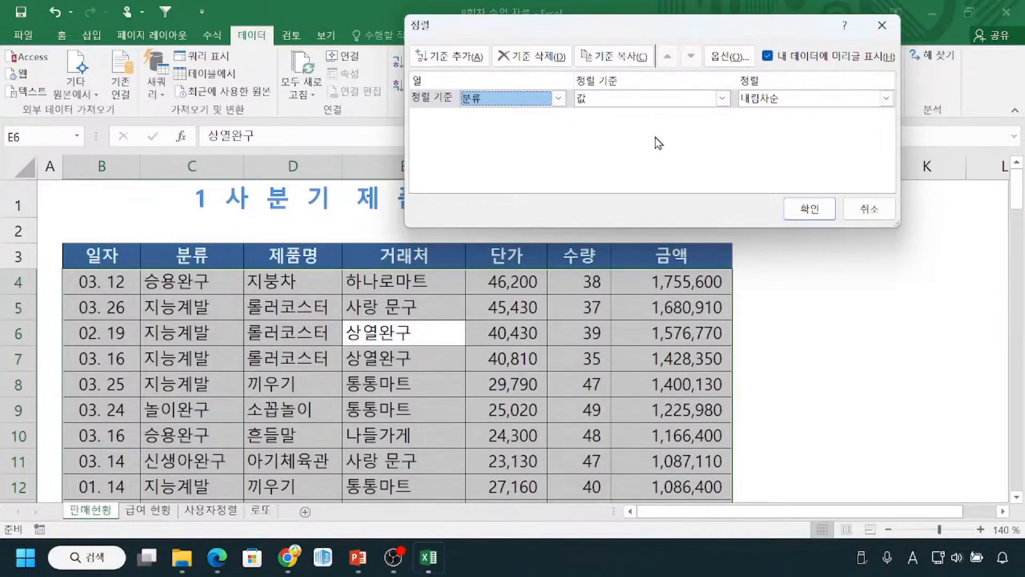
Step: Set the order of the 분류 sort criterion to ascending (오름차순)
{"action": "mouse_move", "coordinate": [601, 31]}
{"action": "left_mouse_down"}
{"action": "mouse_move", "coordinate": [575, 97]}
{"action": "mouse_move", "coordinate": [483, 231]}
{"action": "left_mouse_up"}
{"action": "key", "text": "ctrl"}
{"action": "key", "text": "ctrl"}
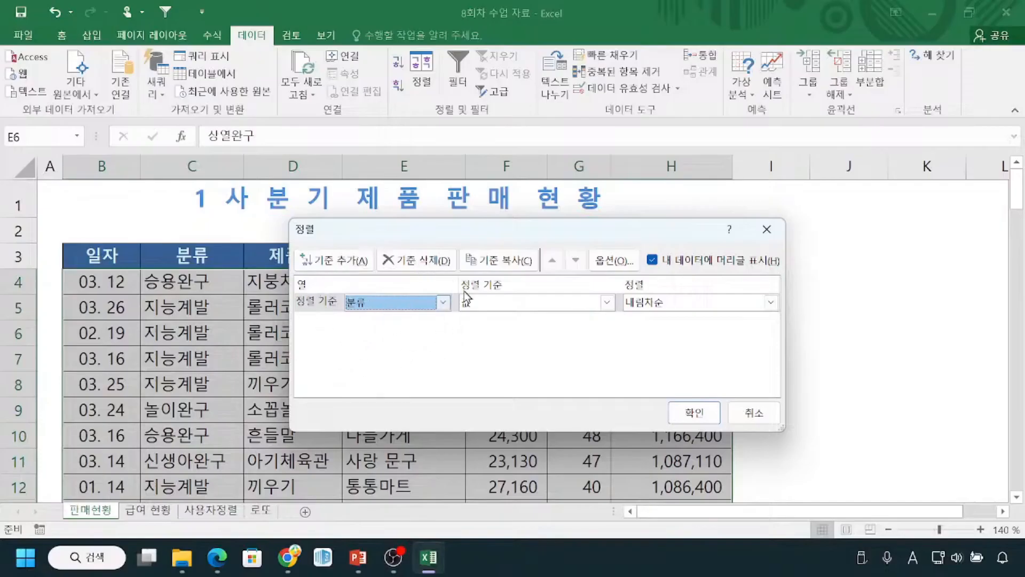
{"action": "key", "text": "ctrl"}
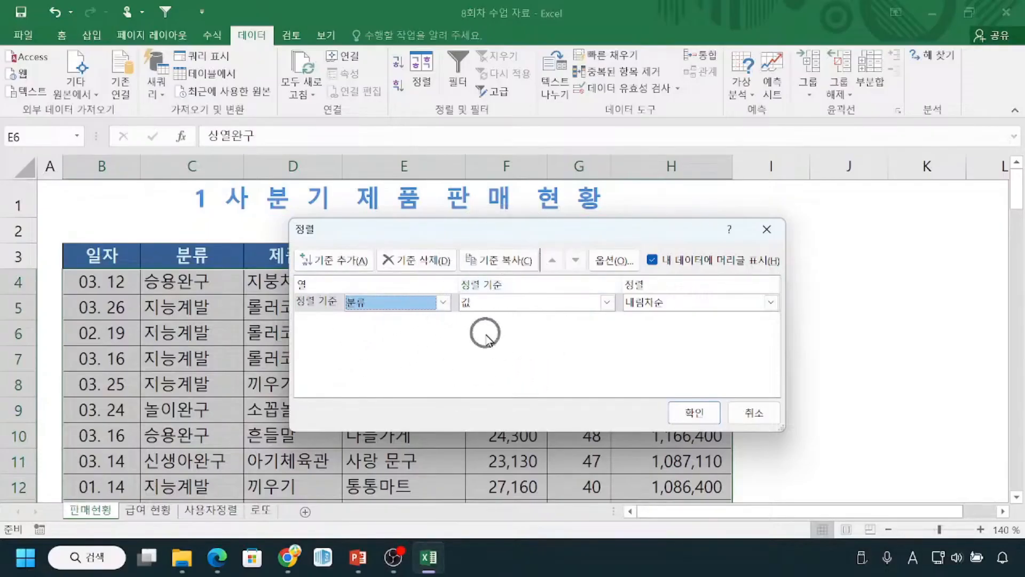
{"action": "key", "text": "ctrl+2"}
{"action": "left_click_drag", "start_coordinate": [211, 275], "coordinate": [221, 497]}
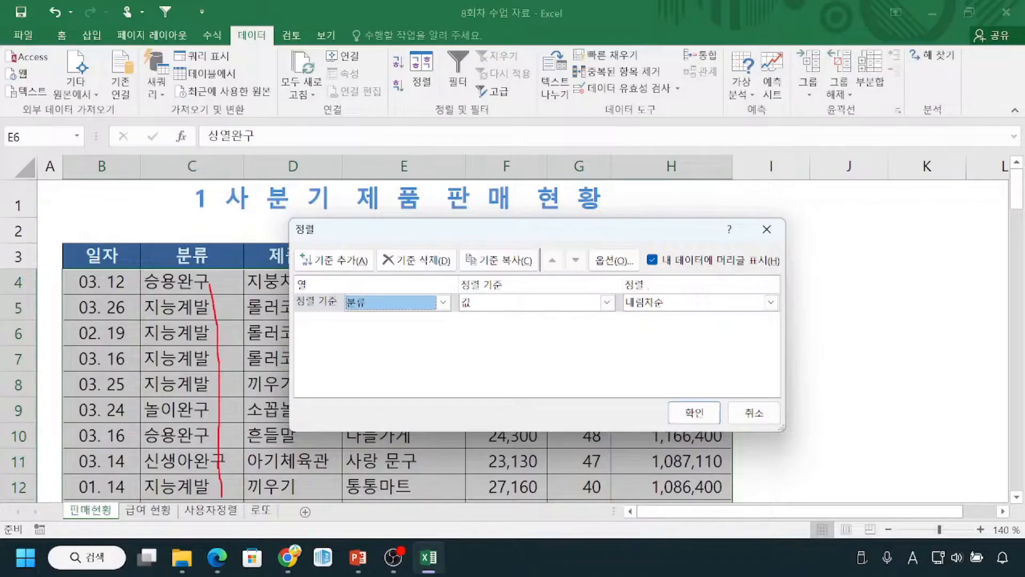
{"action": "left_click_drag", "start_coordinate": [627, 310], "coordinate": [677, 310]}
{"action": "key", "text": "Escape"}
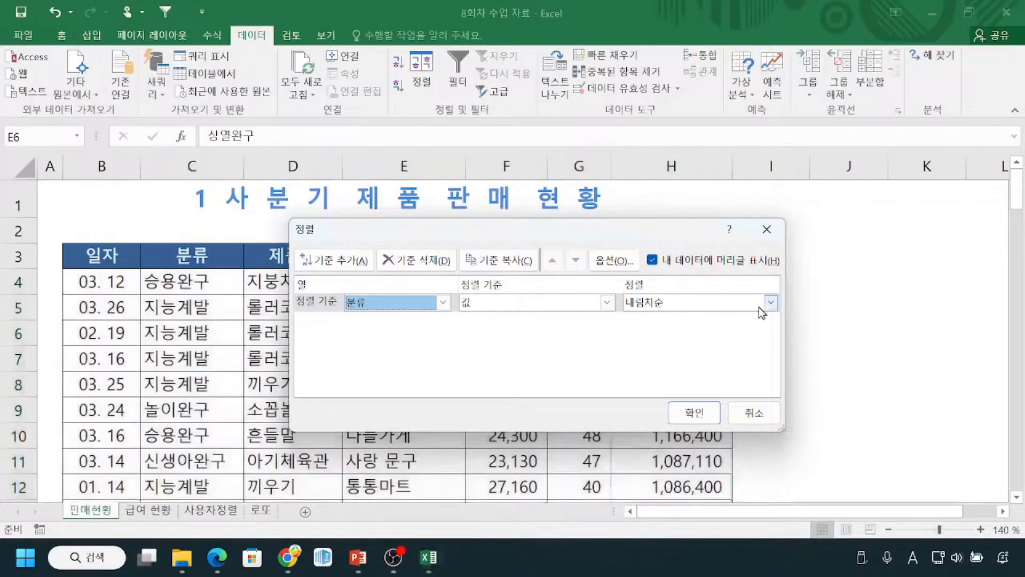
{"action": "left_click", "coordinate": [770, 310]}
{"action": "left_click", "coordinate": [710, 319]}
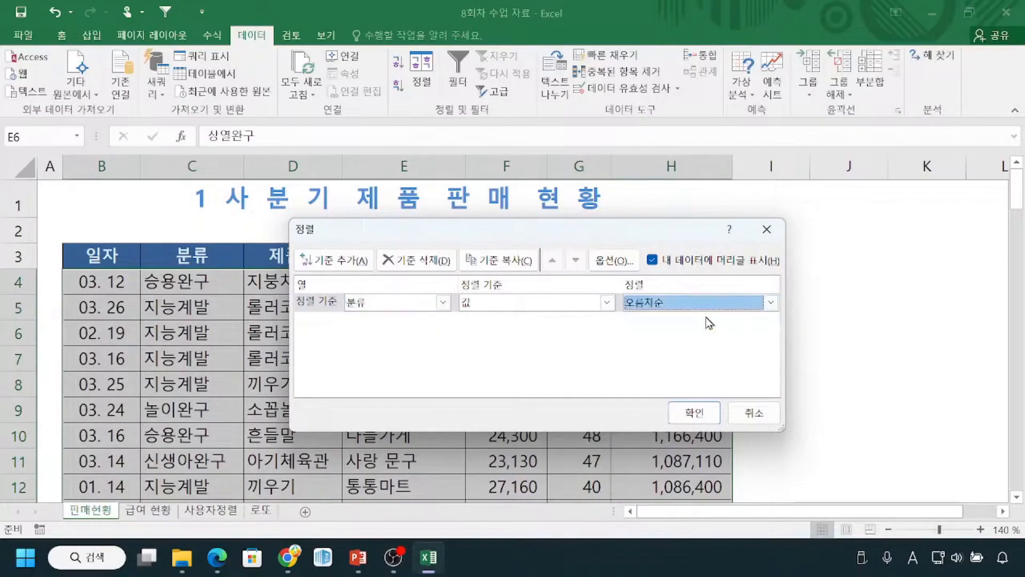
Step: Add a second sort criterion below the 분류 criterion
{"action": "mouse_move", "coordinate": [346, 291]}
{"action": "left_mouse_down"}
{"action": "mouse_move", "coordinate": [342, 330]}
{"action": "mouse_move", "coordinate": [398, 305]}
{"action": "mouse_move", "coordinate": [363, 299]}
{"action": "left_mouse_up"}
{"action": "mouse_move", "coordinate": [189, 245]}
{"action": "left_mouse_down"}
{"action": "mouse_move", "coordinate": [184, 291]}
{"action": "mouse_move", "coordinate": [188, 244]}
{"action": "left_mouse_up"}
{"action": "mouse_move", "coordinate": [212, 287]}
{"action": "left_mouse_down"}
{"action": "mouse_move", "coordinate": [215, 279]}
{"action": "mouse_move", "coordinate": [230, 369]}
{"action": "mouse_move", "coordinate": [229, 469]}
{"action": "left_mouse_up"}
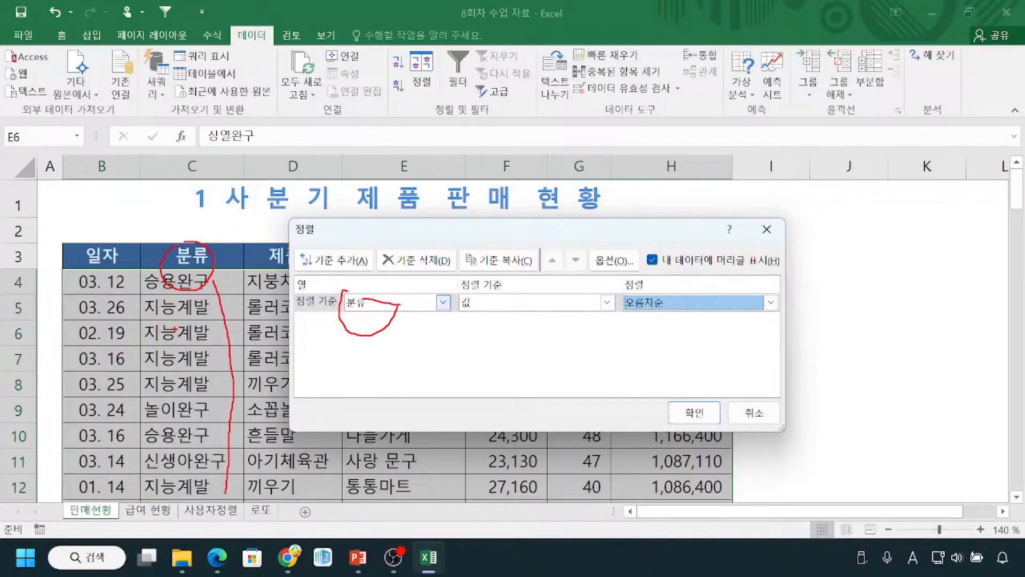
{"action": "mouse_move", "coordinate": [144, 296]}
{"action": "left_mouse_down"}
{"action": "mouse_move", "coordinate": [172, 293]}
{"action": "mouse_move", "coordinate": [197, 345]}
{"action": "left_mouse_up"}
{"action": "mouse_move", "coordinate": [629, 301]}
{"action": "left_mouse_down"}
{"action": "mouse_move", "coordinate": [636, 293]}
{"action": "mouse_move", "coordinate": [649, 336]}
{"action": "mouse_move", "coordinate": [674, 295]}
{"action": "left_mouse_up"}
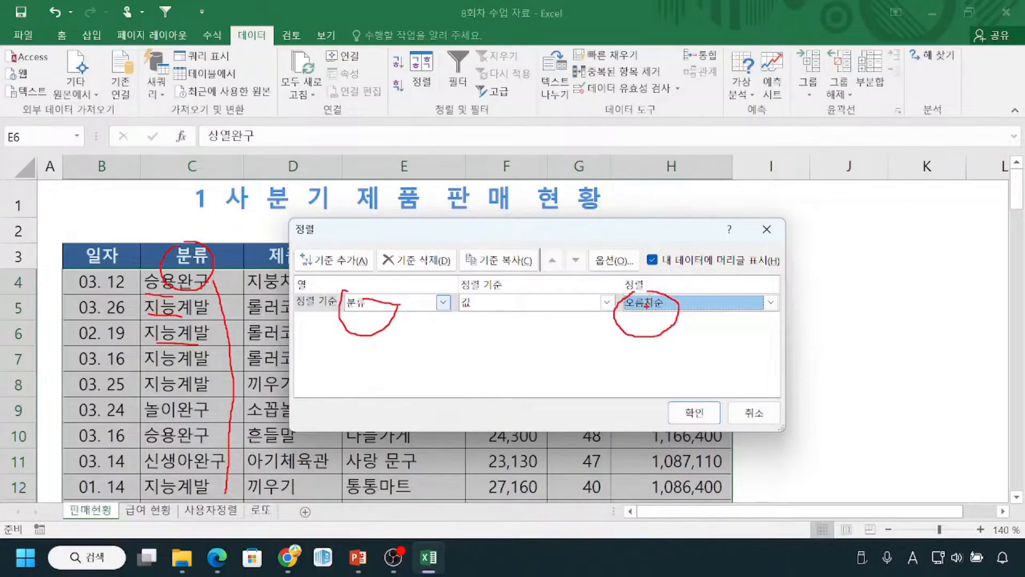
{"action": "key", "text": "Escape"}
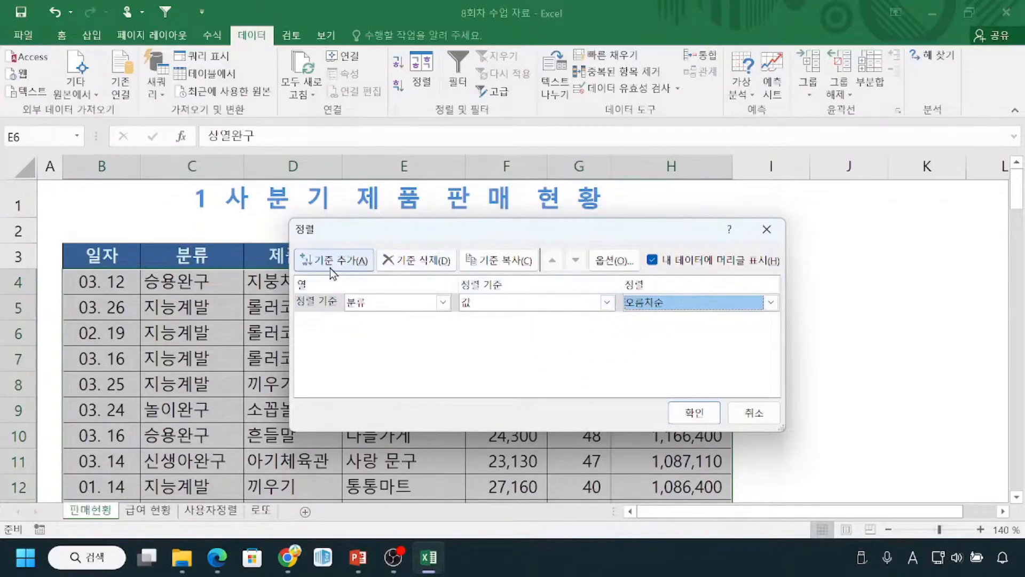
{"action": "key", "text": "ctrl"}
{"action": "key", "text": "ctrl"}
{"action": "left_click", "coordinate": [330, 261]}
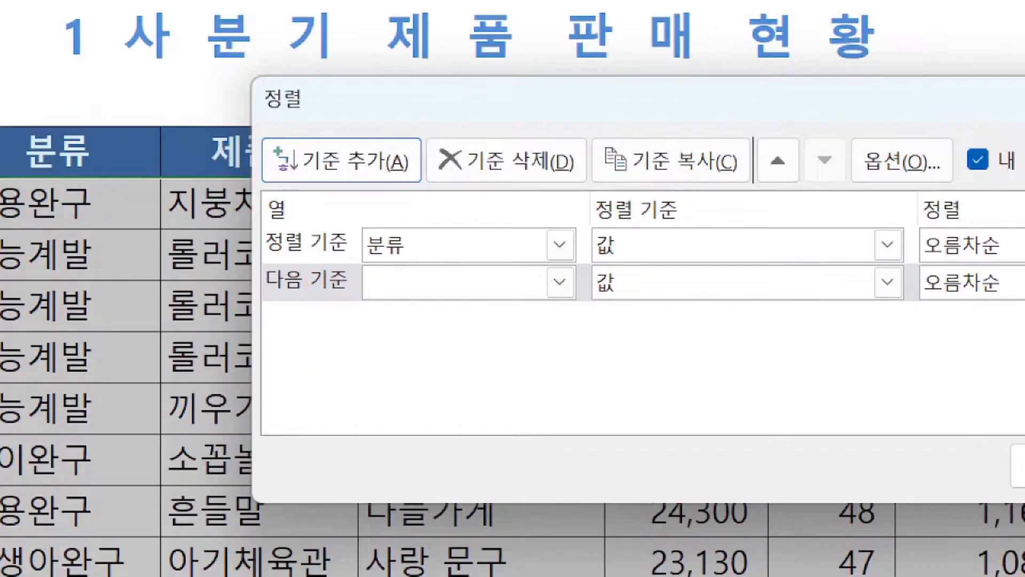
Step: Set the second sort criterion's column to 금액
{"action": "left_click_drag", "start_coordinate": [257, 222], "coordinate": [247, 256]}
{"action": "mouse_move", "coordinate": [233, 275]}
{"action": "left_mouse_down"}
{"action": "mouse_move", "coordinate": [247, 279]}
{"action": "mouse_move", "coordinate": [235, 304]}
{"action": "mouse_move", "coordinate": [269, 315]}
{"action": "left_mouse_up"}
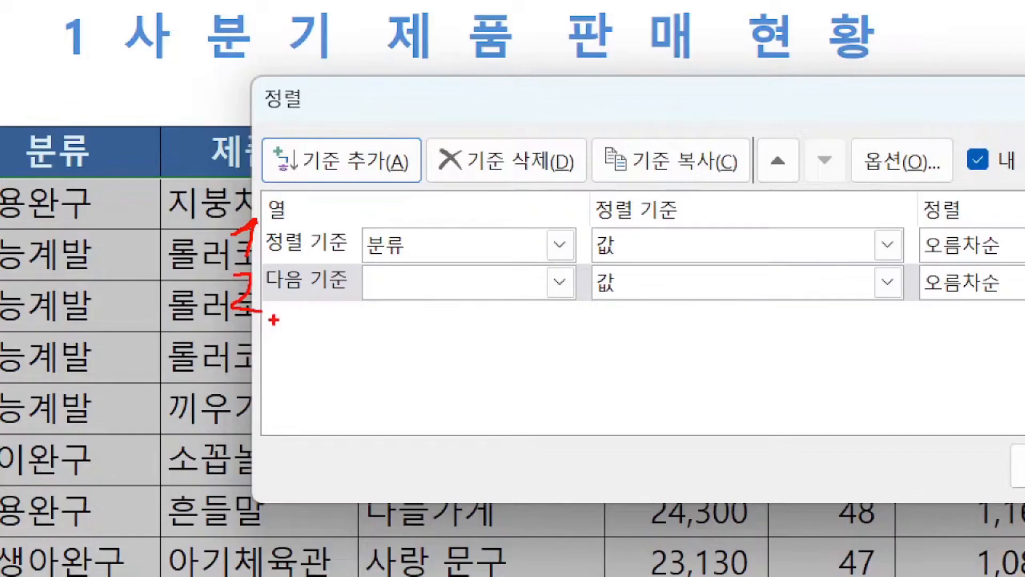
{"action": "key", "text": "Escape"}
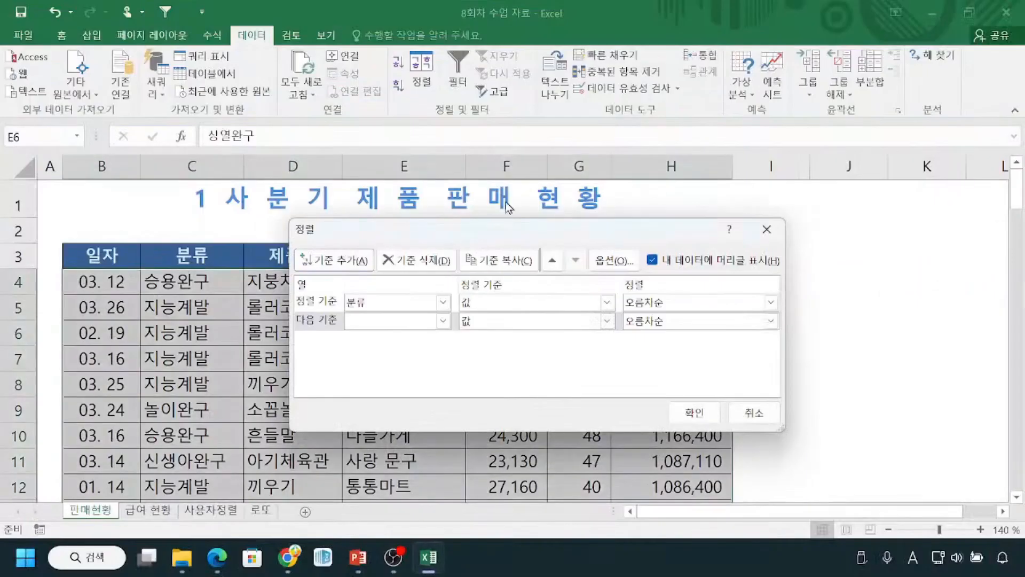
{"action": "left_click_drag", "start_coordinate": [509, 246], "coordinate": [487, 333]}
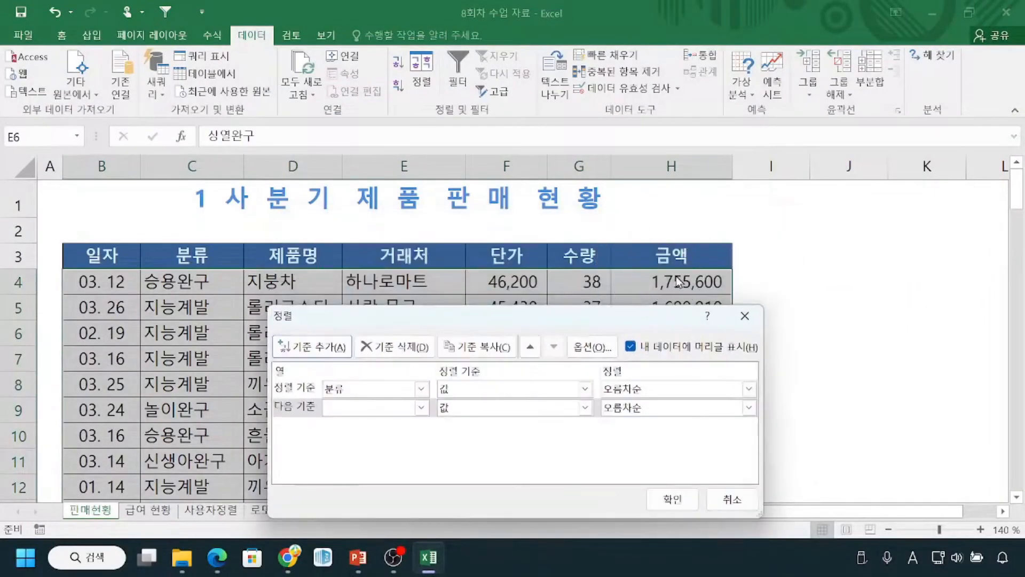
{"action": "left_click_drag", "start_coordinate": [604, 323], "coordinate": [631, 186]}
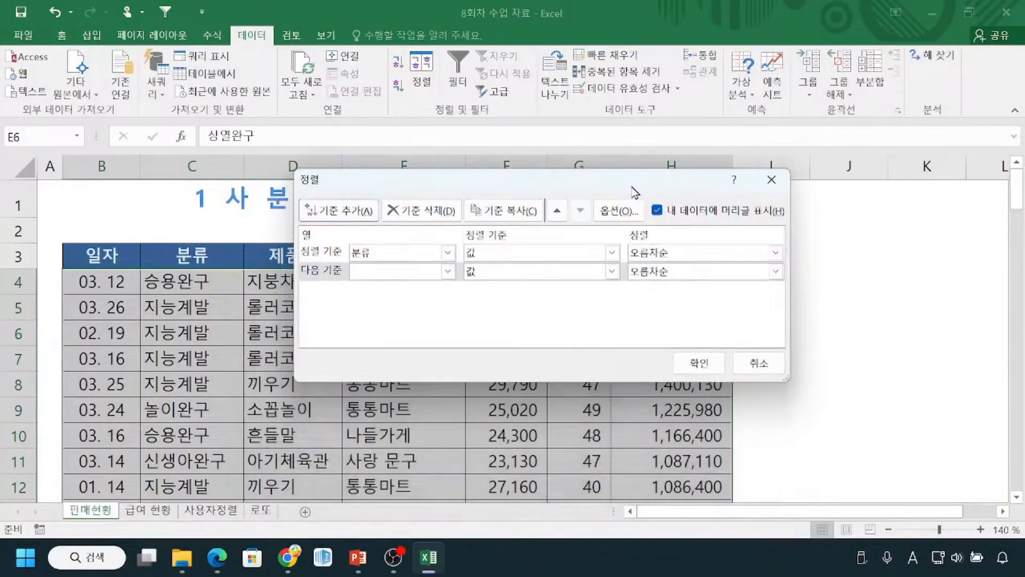
{"action": "left_click", "coordinate": [448, 271]}
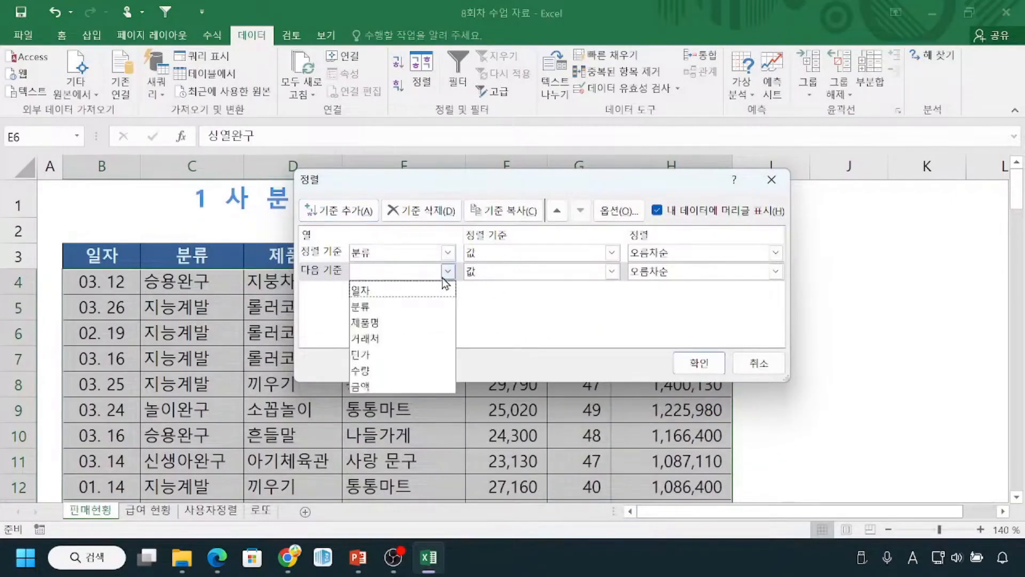
{"action": "left_click", "coordinate": [399, 386]}
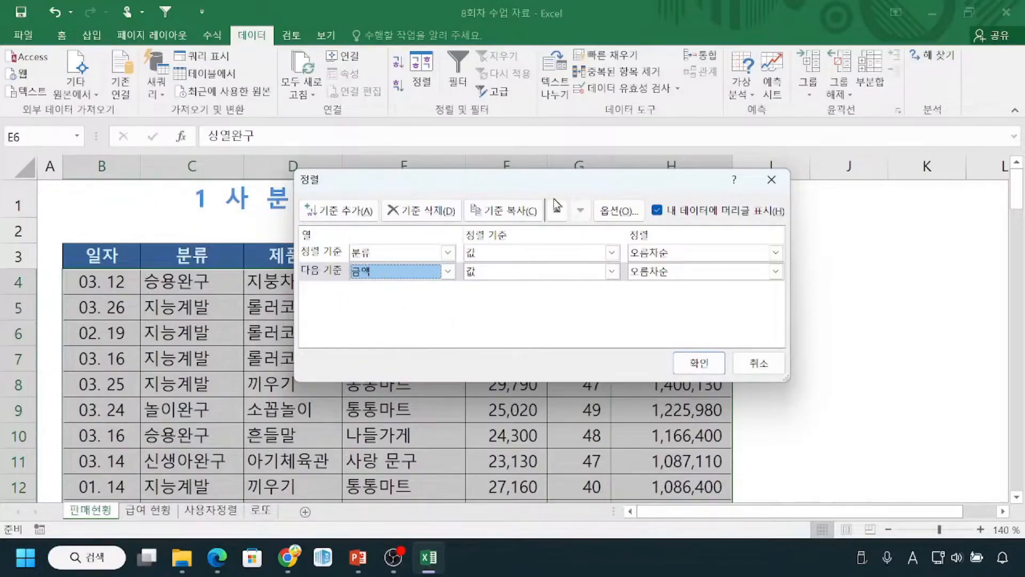
Step: Set the order of the 금액 sort criterion to descending (내림차순)
{"action": "left_click_drag", "start_coordinate": [576, 185], "coordinate": [550, 53]}
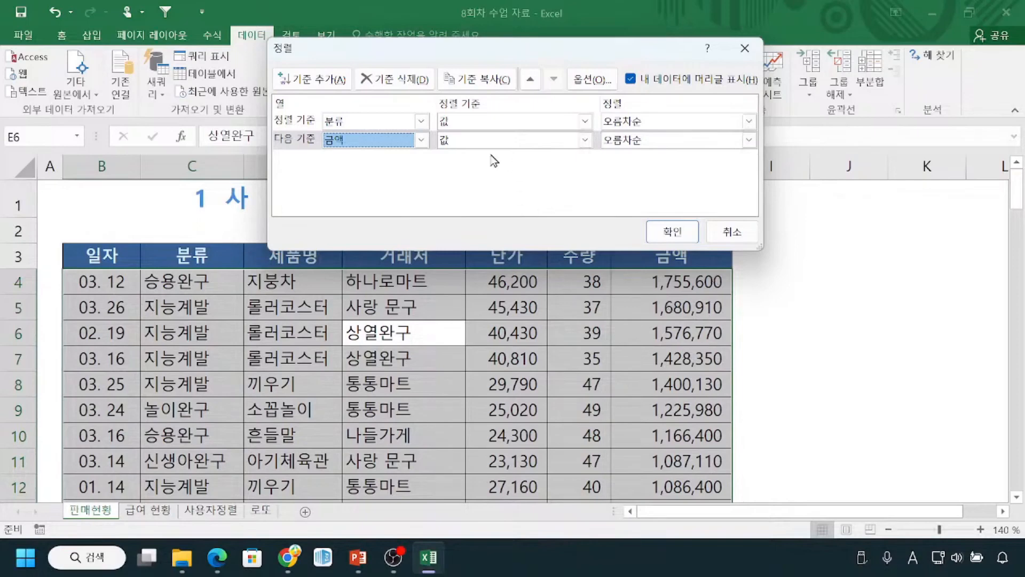
{"action": "left_click", "coordinate": [750, 140]}
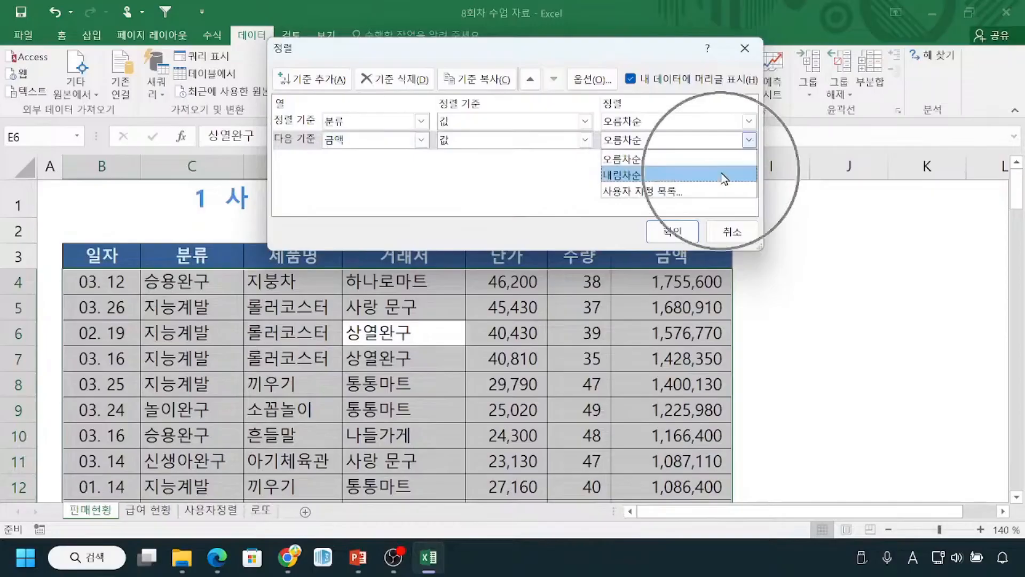
{"action": "left_click", "coordinate": [725, 175]}
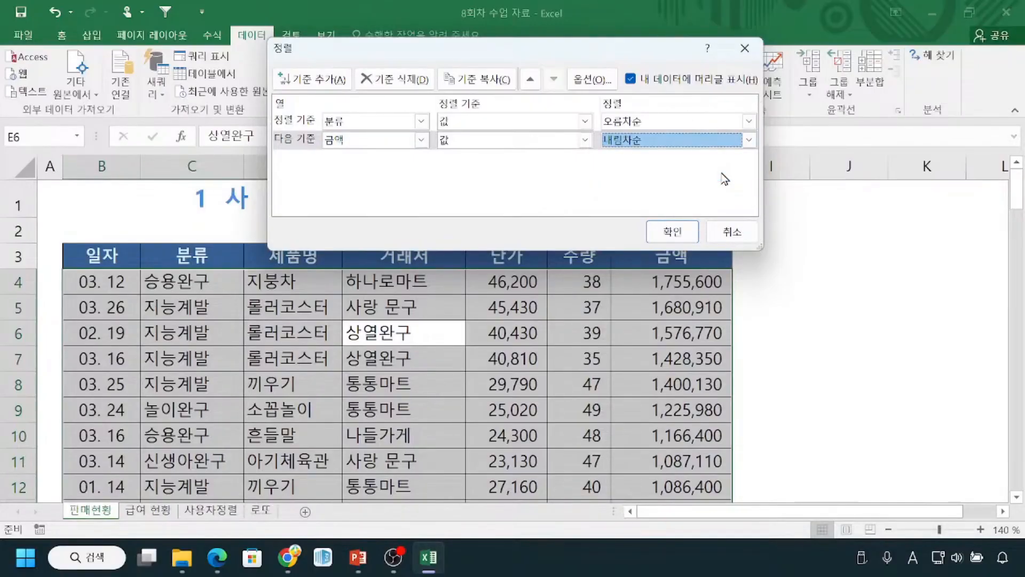
{"action": "left_click_drag", "start_coordinate": [746, 274], "coordinate": [809, 288]}
{"action": "mouse_move", "coordinate": [784, 293]}
{"action": "left_mouse_down"}
{"action": "mouse_move", "coordinate": [779, 476]}
{"action": "mouse_move", "coordinate": [806, 462]}
{"action": "left_mouse_up"}
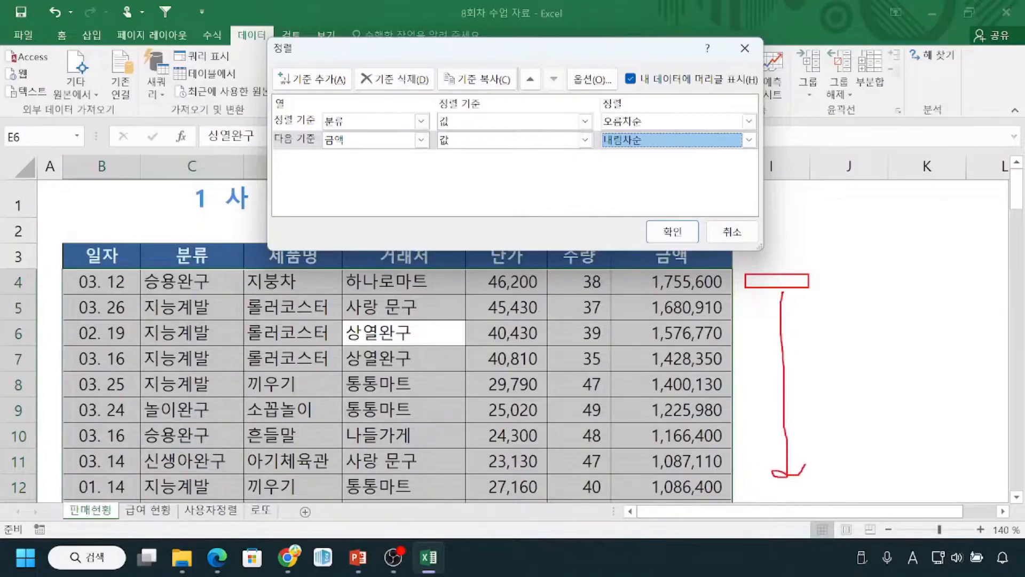
{"action": "key", "text": "Escape"}
Step: Review both criteria and apply the sort by 분류 ascending and 금액 descending to the sales table
{"action": "left_click_drag", "start_coordinate": [512, 59], "coordinate": [521, 157]}
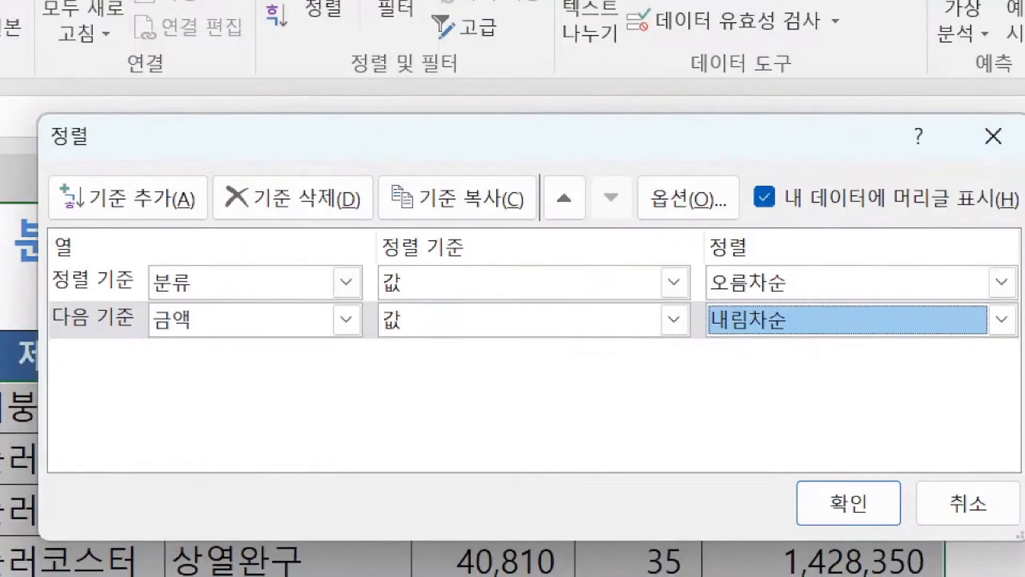
{"action": "left_click_drag", "start_coordinate": [153, 299], "coordinate": [184, 300]}
{"action": "left_click_drag", "start_coordinate": [717, 293], "coordinate": [765, 293]}
{"action": "left_click_drag", "start_coordinate": [153, 337], "coordinate": [195, 336]}
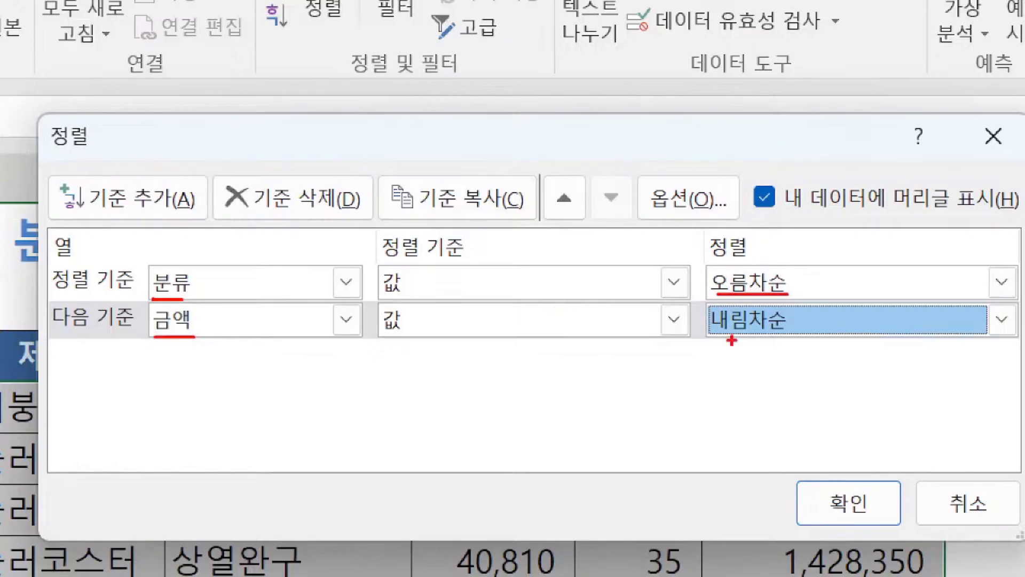
{"action": "left_click_drag", "start_coordinate": [723, 335], "coordinate": [782, 336]}
{"action": "mouse_move", "coordinate": [822, 459]}
{"action": "left_mouse_down"}
{"action": "mouse_move", "coordinate": [837, 488]}
{"action": "mouse_move", "coordinate": [860, 449]}
{"action": "left_mouse_up"}
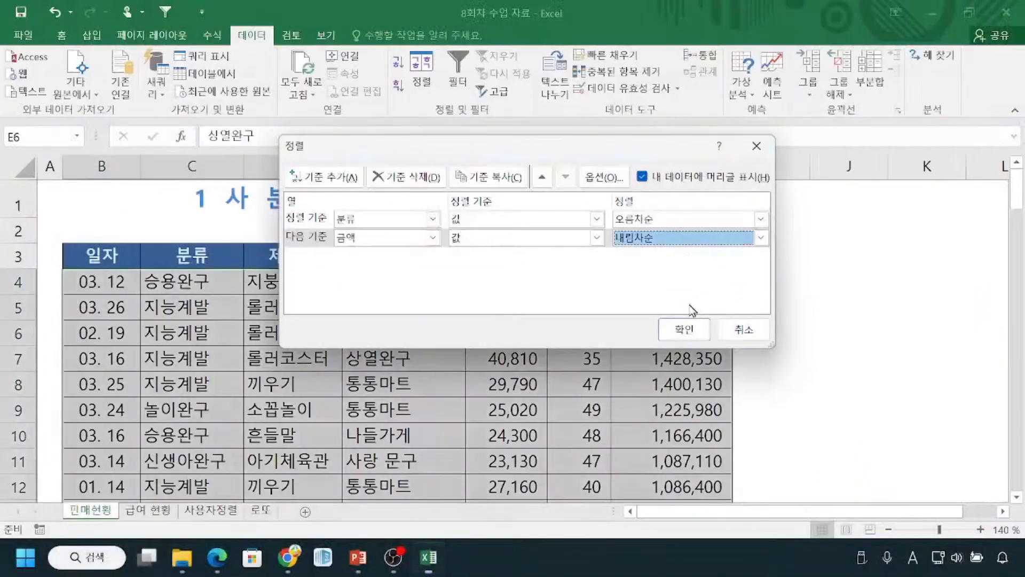
{"action": "left_click", "coordinate": [685, 334]}
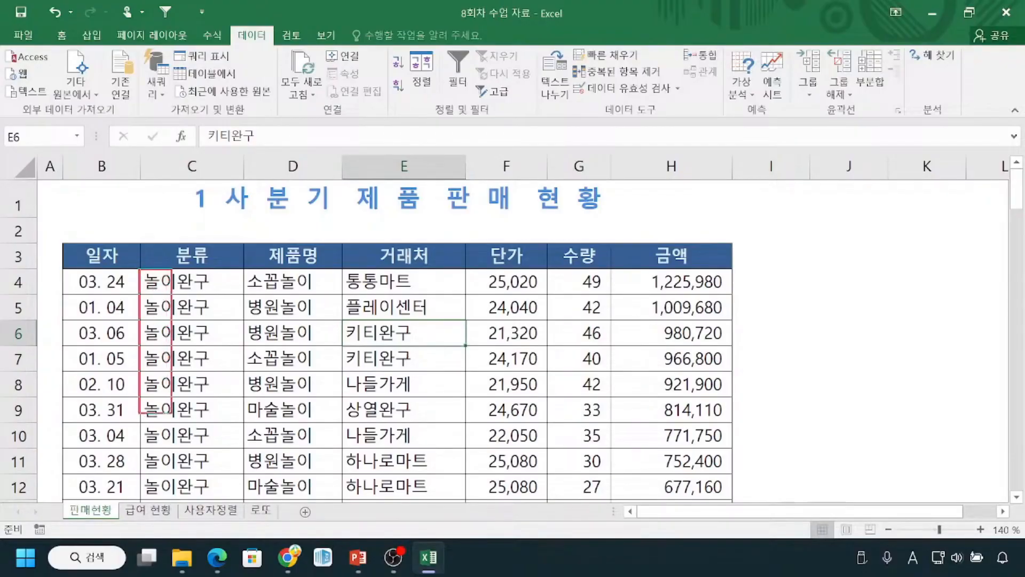
Step: Examine how the sorted table groups the 분류 values and orders the 금액 values within the first group
{"action": "scroll", "coordinate": [181, 335], "scroll_direction": "down", "scroll_amount": 1}
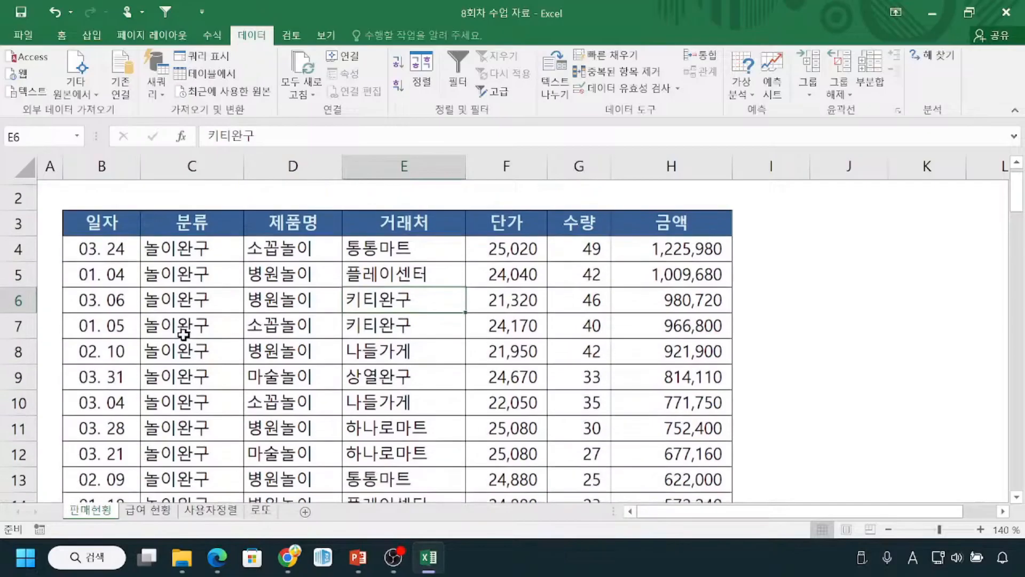
{"action": "left_click_drag", "start_coordinate": [179, 194], "coordinate": [179, 474]}
{"action": "scroll", "coordinate": [189, 433], "scroll_direction": "down", "scroll_amount": 1}
{"action": "scroll", "coordinate": [189, 433], "scroll_direction": "down", "scroll_amount": 4}
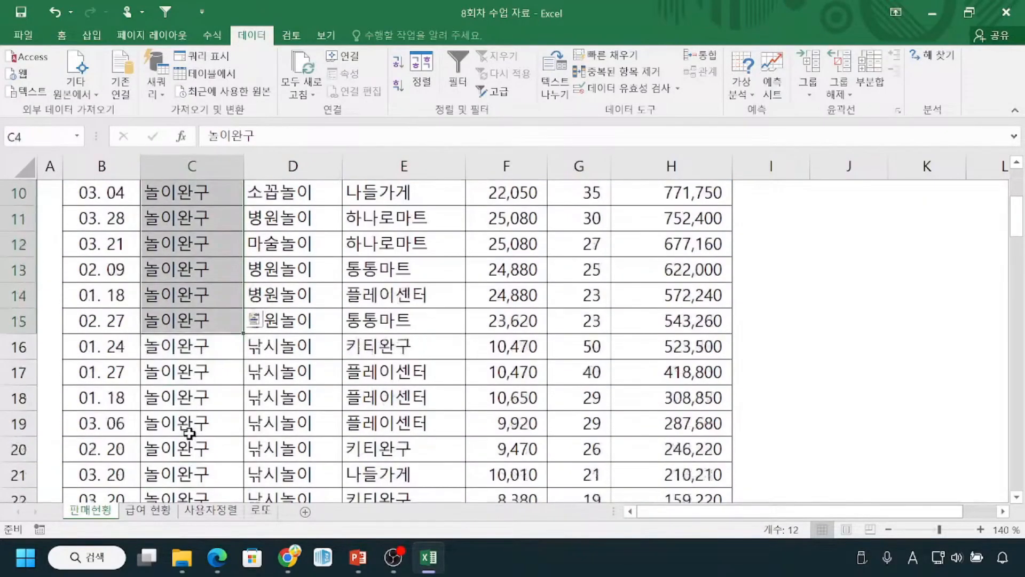
{"action": "left_click_drag", "start_coordinate": [195, 350], "coordinate": [194, 486]}
{"action": "scroll", "coordinate": [222, 427], "scroll_direction": "up", "scroll_amount": 2}
{"action": "scroll", "coordinate": [221, 427], "scroll_direction": "up", "scroll_amount": 5}
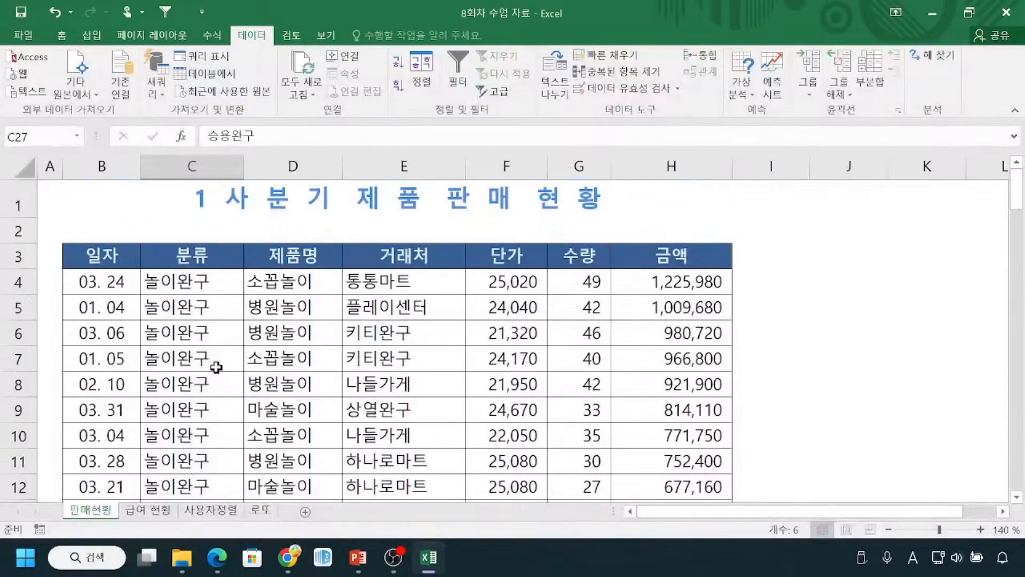
{"action": "mouse_move", "coordinate": [141, 270]}
{"action": "left_mouse_down"}
{"action": "mouse_move", "coordinate": [243, 479]}
{"action": "mouse_move", "coordinate": [238, 498]}
{"action": "left_mouse_up"}
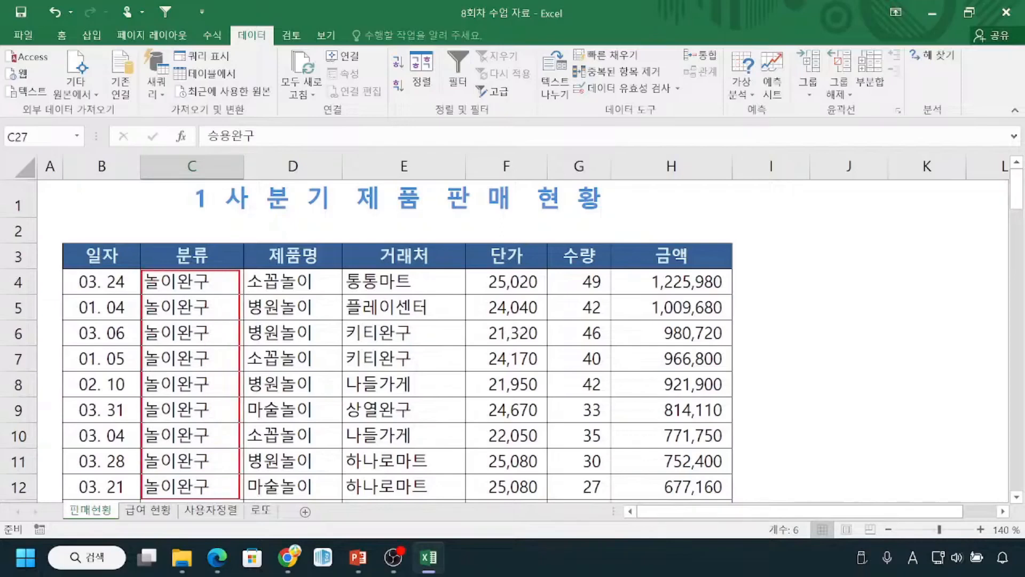
{"action": "mouse_move", "coordinate": [647, 288]}
{"action": "left_mouse_down"}
{"action": "mouse_move", "coordinate": [730, 290]}
{"action": "mouse_move", "coordinate": [729, 264]}
{"action": "mouse_move", "coordinate": [641, 275]}
{"action": "left_mouse_up"}
{"action": "left_click_drag", "start_coordinate": [663, 499], "coordinate": [709, 496]}
{"action": "mouse_move", "coordinate": [755, 276]}
{"action": "left_mouse_down"}
{"action": "mouse_move", "coordinate": [776, 489]}
{"action": "mouse_move", "coordinate": [767, 487]}
{"action": "mouse_move", "coordinate": [785, 483]}
{"action": "mouse_move", "coordinate": [772, 474]}
{"action": "left_mouse_up"}
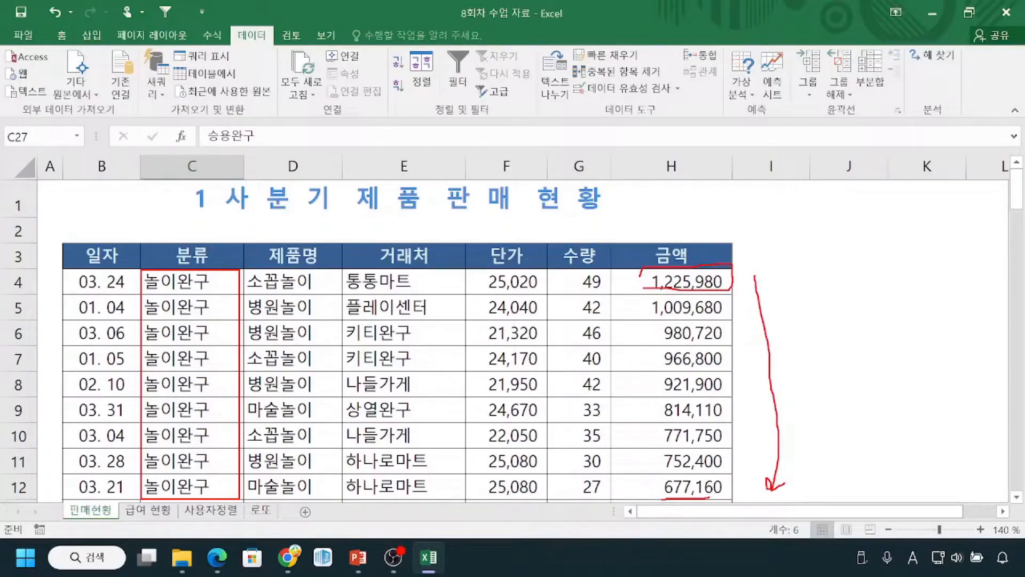
Step: Examine the 분류, 제품명, 거래처 and 금액 entries in the first 놀이완구 row
{"action": "mouse_move", "coordinate": [134, 291]}
{"action": "left_mouse_down"}
{"action": "mouse_move", "coordinate": [230, 293]}
{"action": "mouse_move", "coordinate": [239, 269]}
{"action": "mouse_move", "coordinate": [145, 261]}
{"action": "mouse_move", "coordinate": [138, 299]}
{"action": "left_mouse_up"}
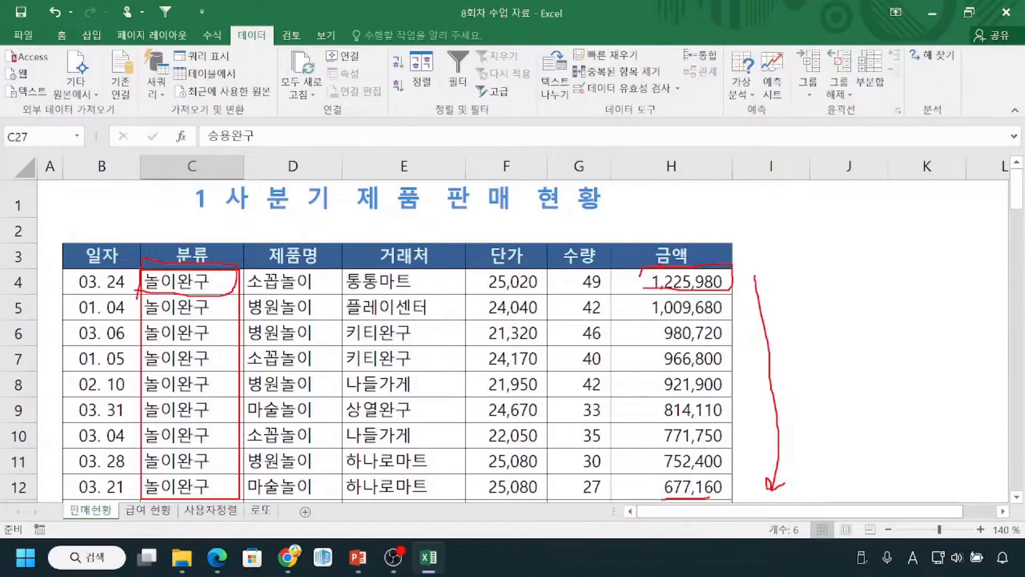
{"action": "mouse_move", "coordinate": [244, 294]}
{"action": "left_mouse_down"}
{"action": "mouse_move", "coordinate": [315, 271]}
{"action": "mouse_move", "coordinate": [219, 279]}
{"action": "mouse_move", "coordinate": [254, 287]}
{"action": "left_mouse_up"}
{"action": "mouse_move", "coordinate": [352, 284]}
{"action": "left_mouse_down"}
{"action": "mouse_move", "coordinate": [383, 295]}
{"action": "mouse_move", "coordinate": [362, 271]}
{"action": "left_mouse_up"}
{"action": "mouse_move", "coordinate": [637, 293]}
{"action": "left_mouse_down"}
{"action": "mouse_move", "coordinate": [729, 296]}
{"action": "mouse_move", "coordinate": [689, 269]}
{"action": "mouse_move", "coordinate": [660, 270]}
{"action": "mouse_move", "coordinate": [627, 292]}
{"action": "left_mouse_up"}
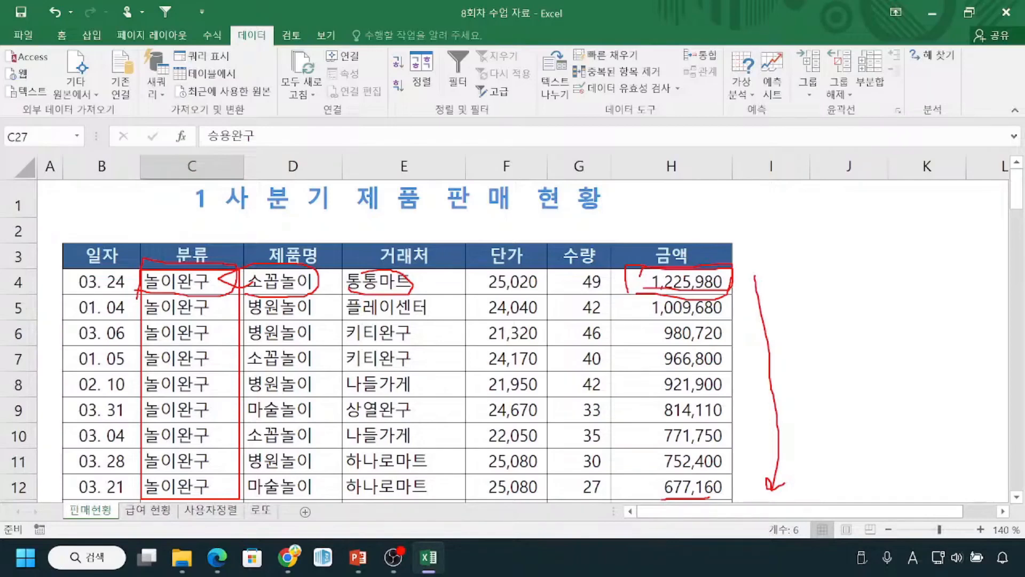
{"action": "mouse_move", "coordinate": [431, 276]}
{"action": "left_mouse_down"}
{"action": "mouse_move", "coordinate": [437, 283]}
{"action": "mouse_move", "coordinate": [452, 262]}
{"action": "left_mouse_up"}
{"action": "key", "text": "Escape"}
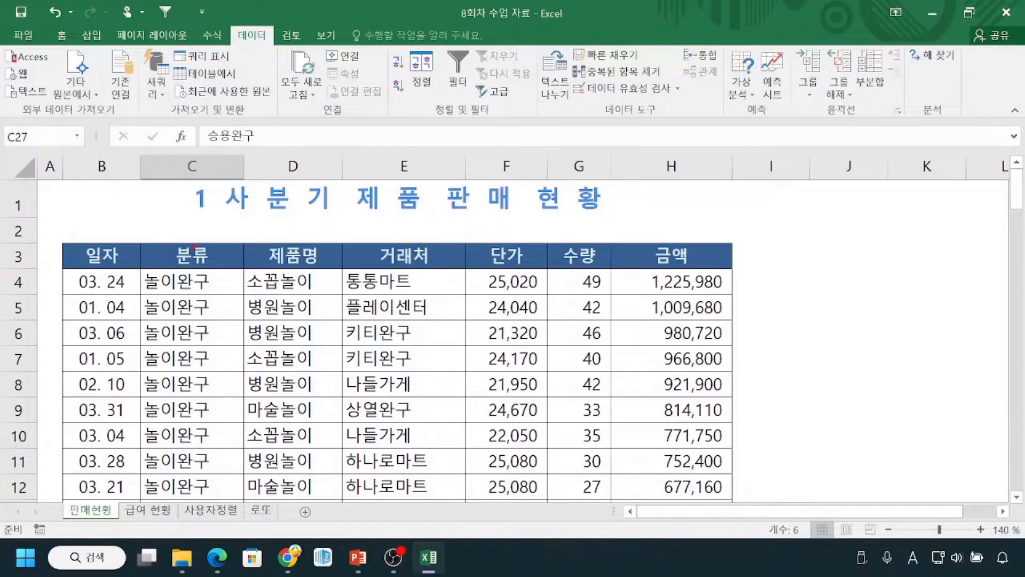
Step: Examine how the 제품명 and 거래처 values are arranged within the 놀이완구 rows of the sorted table
{"action": "left_click_drag", "start_coordinate": [196, 233], "coordinate": [169, 303]}
{"action": "left_click_drag", "start_coordinate": [162, 248], "coordinate": [188, 302]}
{"action": "mouse_move", "coordinate": [398, 237]}
{"action": "left_mouse_down"}
{"action": "mouse_move", "coordinate": [400, 303]}
{"action": "mouse_move", "coordinate": [462, 241]}
{"action": "mouse_move", "coordinate": [389, 233]}
{"action": "left_mouse_up"}
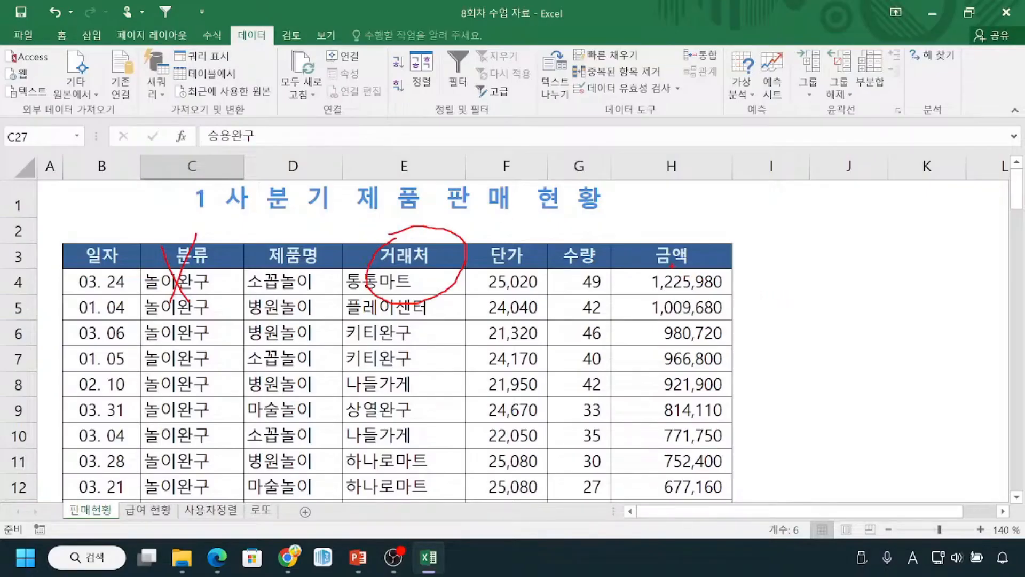
{"action": "mouse_move", "coordinate": [651, 264]}
{"action": "left_mouse_down"}
{"action": "mouse_move", "coordinate": [641, 295]}
{"action": "mouse_move", "coordinate": [702, 294]}
{"action": "mouse_move", "coordinate": [717, 275]}
{"action": "left_mouse_up"}
{"action": "mouse_move", "coordinate": [403, 238]}
{"action": "left_mouse_down"}
{"action": "mouse_move", "coordinate": [375, 256]}
{"action": "mouse_move", "coordinate": [446, 261]}
{"action": "mouse_move", "coordinate": [365, 247]}
{"action": "left_mouse_up"}
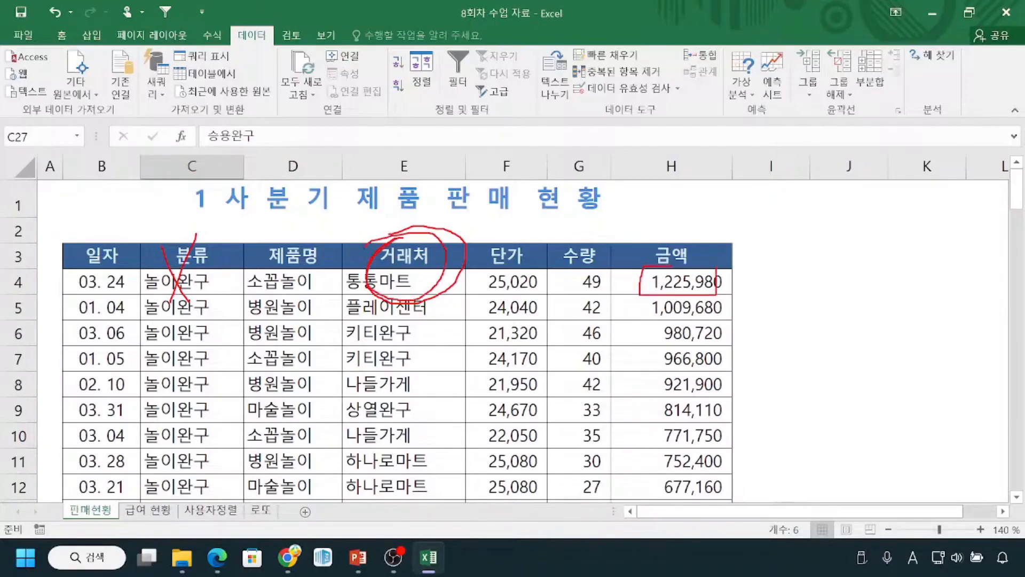
{"action": "mouse_move", "coordinate": [274, 271]}
{"action": "left_mouse_down"}
{"action": "mouse_move", "coordinate": [250, 290]}
{"action": "mouse_move", "coordinate": [295, 389]}
{"action": "mouse_move", "coordinate": [340, 297]}
{"action": "mouse_move", "coordinate": [292, 273]}
{"action": "left_mouse_up"}
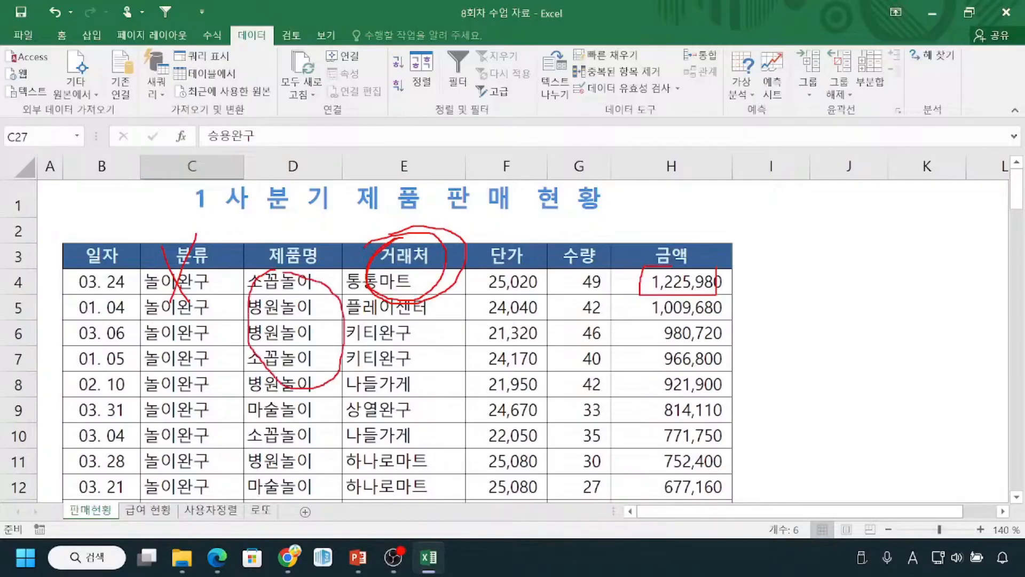
{"action": "mouse_move", "coordinate": [198, 241]}
{"action": "left_mouse_down"}
{"action": "mouse_move", "coordinate": [224, 367]}
{"action": "mouse_move", "coordinate": [223, 479]}
{"action": "left_mouse_up"}
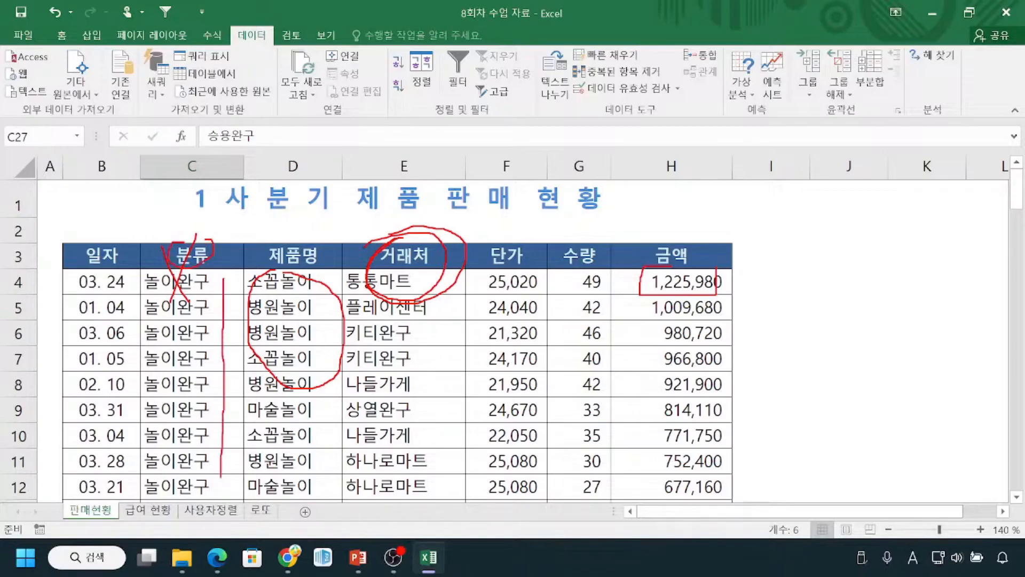
{"action": "key", "text": "Escape"}
{"action": "scroll", "coordinate": [209, 479], "scroll_direction": "down", "scroll_amount": 3}
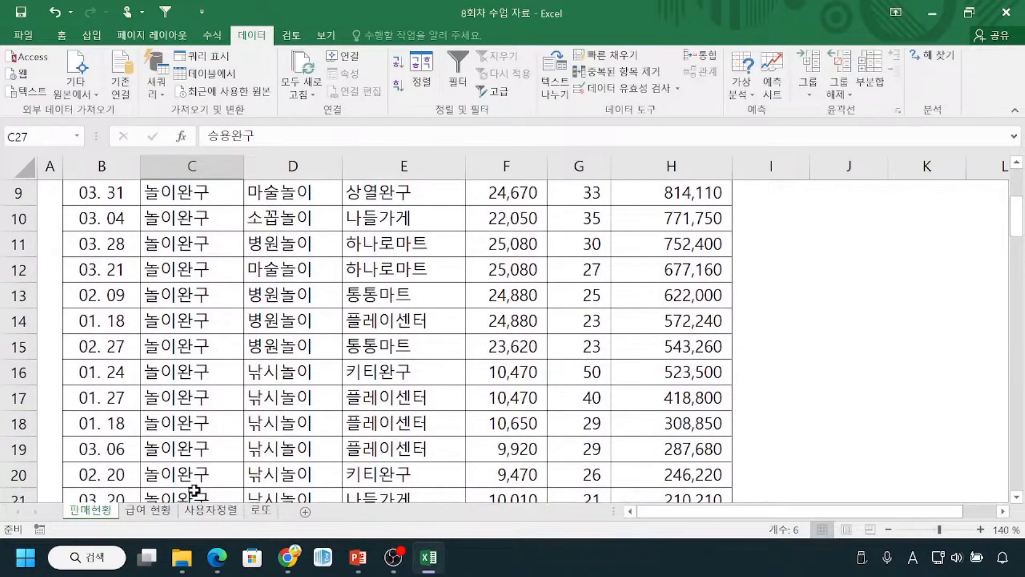
{"action": "scroll", "coordinate": [207, 479], "scroll_direction": "down", "scroll_amount": 1}
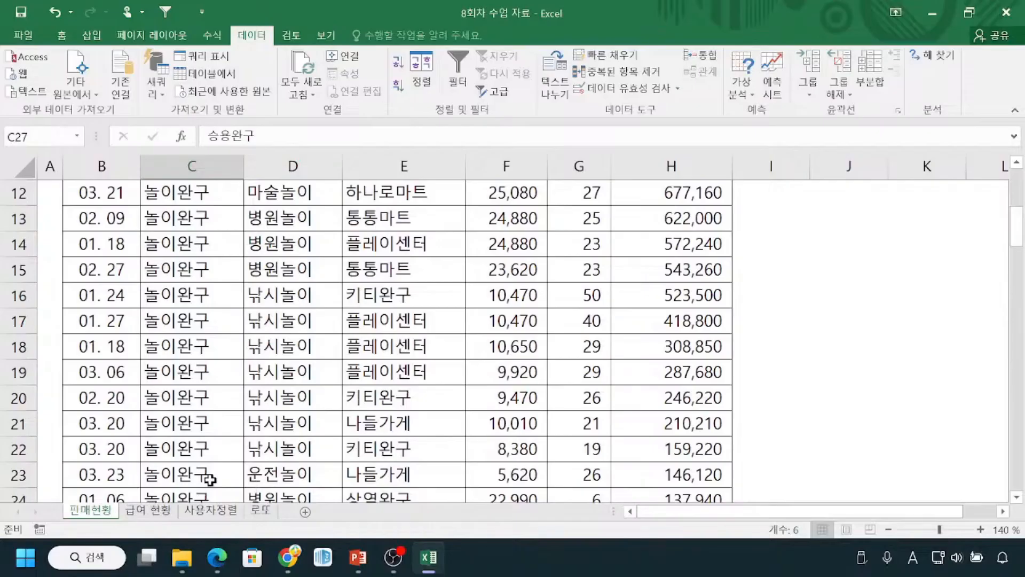
{"action": "scroll", "coordinate": [210, 480], "scroll_direction": "up", "scroll_amount": 4}
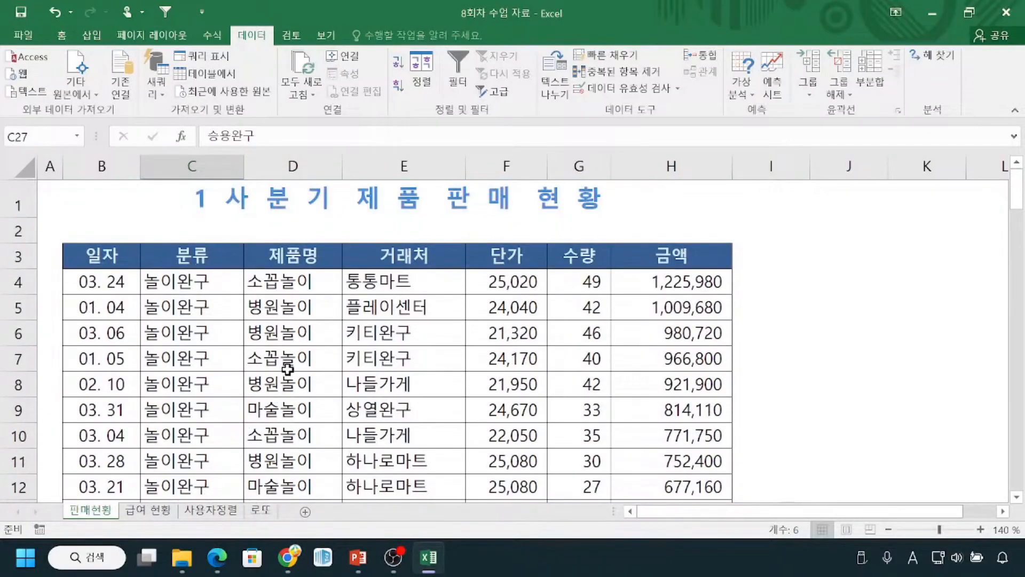
{"action": "left_click_drag", "start_coordinate": [198, 278], "coordinate": [153, 354]}
{"action": "left_click_drag", "start_coordinate": [159, 294], "coordinate": [228, 383]}
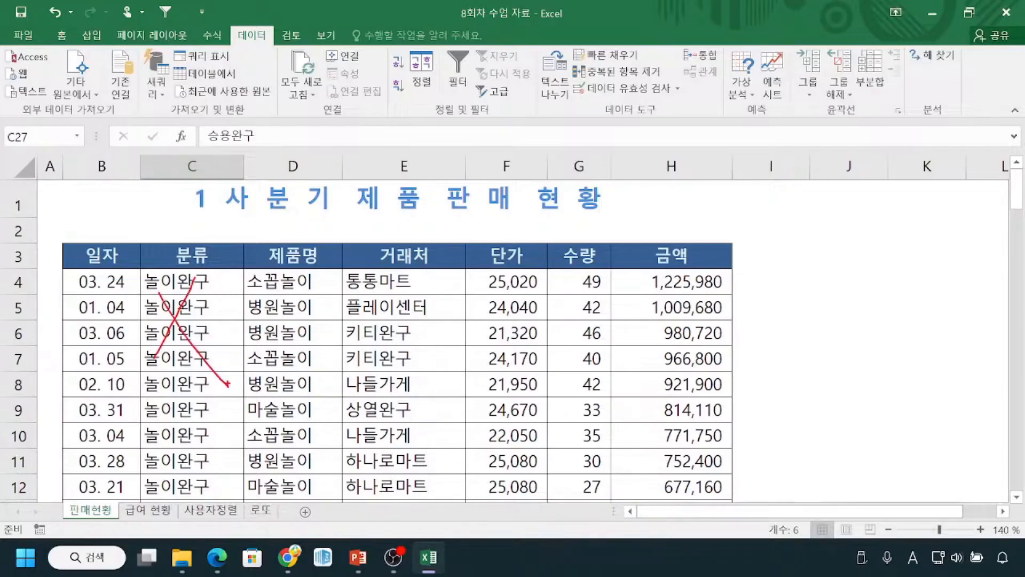
{"action": "left_click_drag", "start_coordinate": [316, 276], "coordinate": [320, 404]}
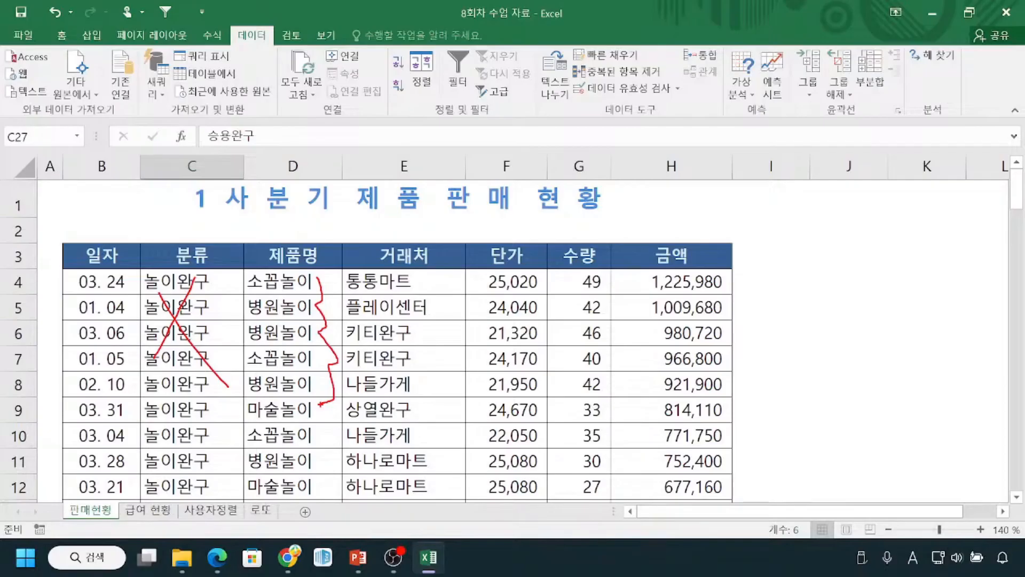
{"action": "key", "text": "Escape"}
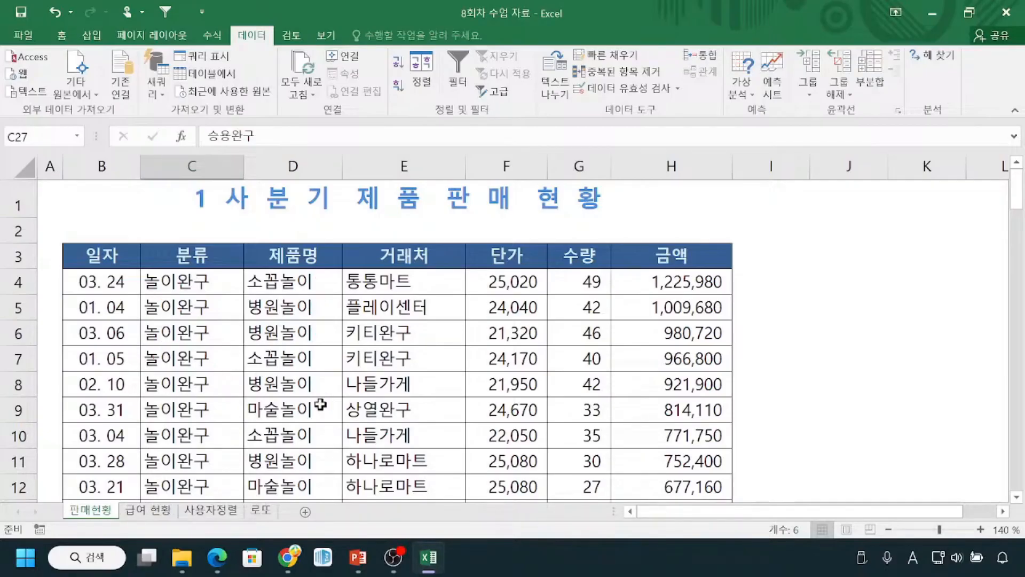
Step: Review the 거래처, 제품명 and 금액 columns as first, second and third sort keys
{"action": "mouse_move", "coordinate": [353, 272]}
{"action": "left_mouse_down"}
{"action": "mouse_move", "coordinate": [354, 349]}
{"action": "mouse_move", "coordinate": [446, 451]}
{"action": "mouse_move", "coordinate": [464, 489]}
{"action": "left_mouse_up"}
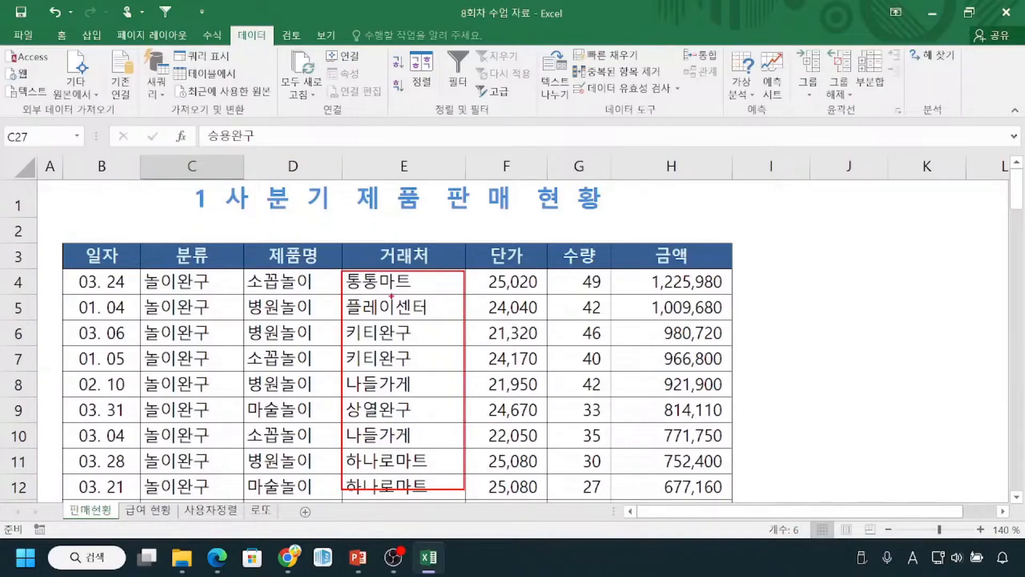
{"action": "left_click_drag", "start_coordinate": [372, 221], "coordinate": [379, 245]}
{"action": "left_click_drag", "start_coordinate": [266, 223], "coordinate": [286, 230]}
{"action": "mouse_move", "coordinate": [241, 267]}
{"action": "left_mouse_down"}
{"action": "mouse_move", "coordinate": [312, 481]}
{"action": "mouse_move", "coordinate": [339, 509]}
{"action": "left_mouse_up"}
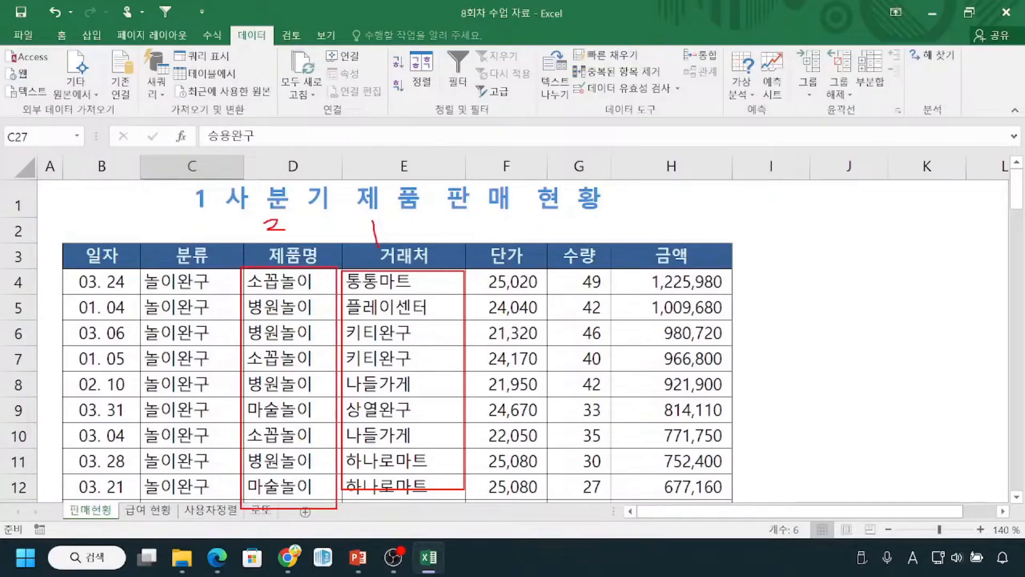
{"action": "mouse_move", "coordinate": [655, 216]}
{"action": "left_mouse_down"}
{"action": "mouse_move", "coordinate": [665, 212]}
{"action": "mouse_move", "coordinate": [656, 230]}
{"action": "left_mouse_up"}
{"action": "mouse_move", "coordinate": [613, 272]}
{"action": "left_mouse_down"}
{"action": "mouse_move", "coordinate": [613, 347]}
{"action": "mouse_move", "coordinate": [613, 273]}
{"action": "left_mouse_up"}
{"action": "left_click_drag", "start_coordinate": [720, 479], "coordinate": [730, 503]}
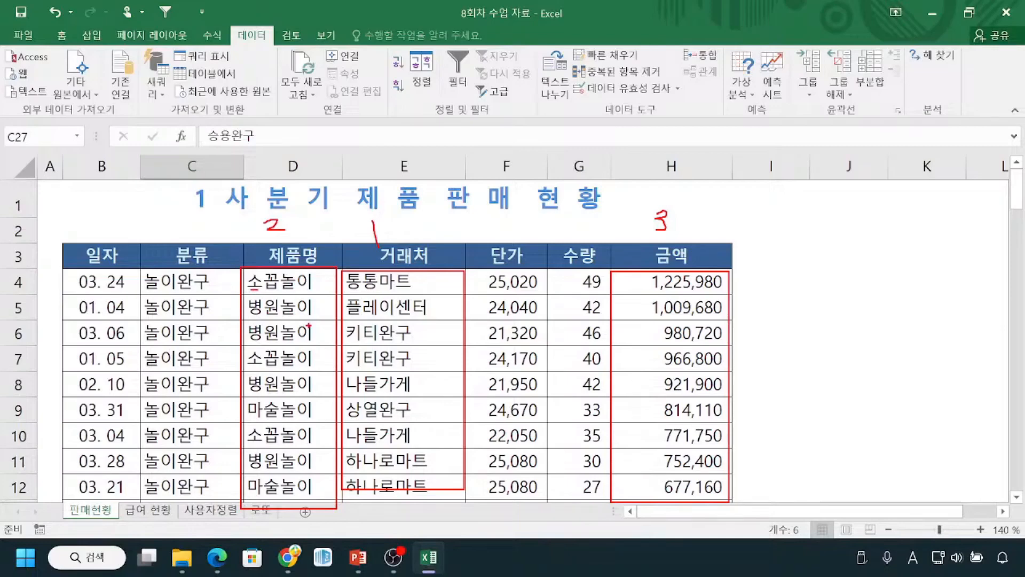
{"action": "mouse_move", "coordinate": [368, 215]}
{"action": "left_mouse_down"}
{"action": "mouse_move", "coordinate": [408, 274]}
{"action": "mouse_move", "coordinate": [394, 209]}
{"action": "left_mouse_up"}
{"action": "mouse_move", "coordinate": [296, 213]}
{"action": "left_mouse_down"}
{"action": "mouse_move", "coordinate": [259, 227]}
{"action": "mouse_move", "coordinate": [290, 201]}
{"action": "left_mouse_up"}
{"action": "mouse_move", "coordinate": [670, 203]}
{"action": "left_mouse_down"}
{"action": "mouse_move", "coordinate": [657, 251]}
{"action": "mouse_move", "coordinate": [674, 200]}
{"action": "left_mouse_up"}
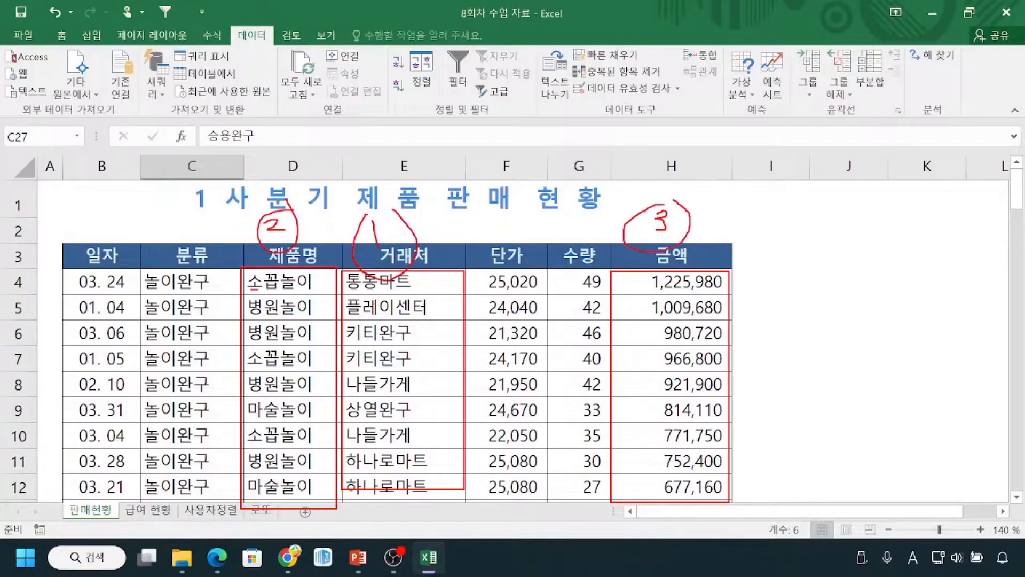
{"action": "key", "text": "Escape"}
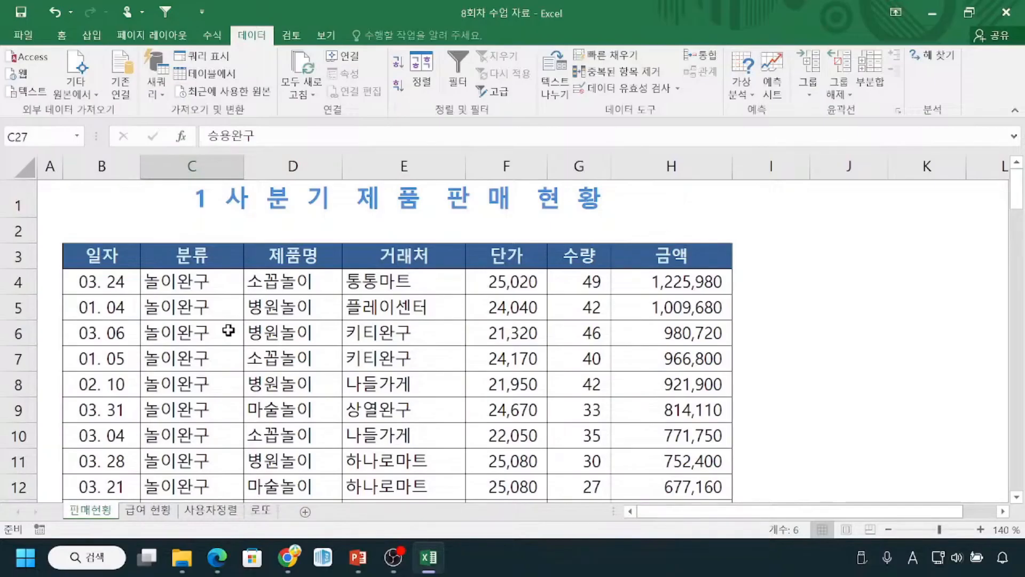
Step: Select cell E7 in the 거래처 column and open the Sort dialog for the sales table
{"action": "key", "text": "ctrl"}
{"action": "left_click", "coordinate": [404, 365]}
{"action": "key", "text": "ctrl"}
{"action": "key", "text": "ctrl"}
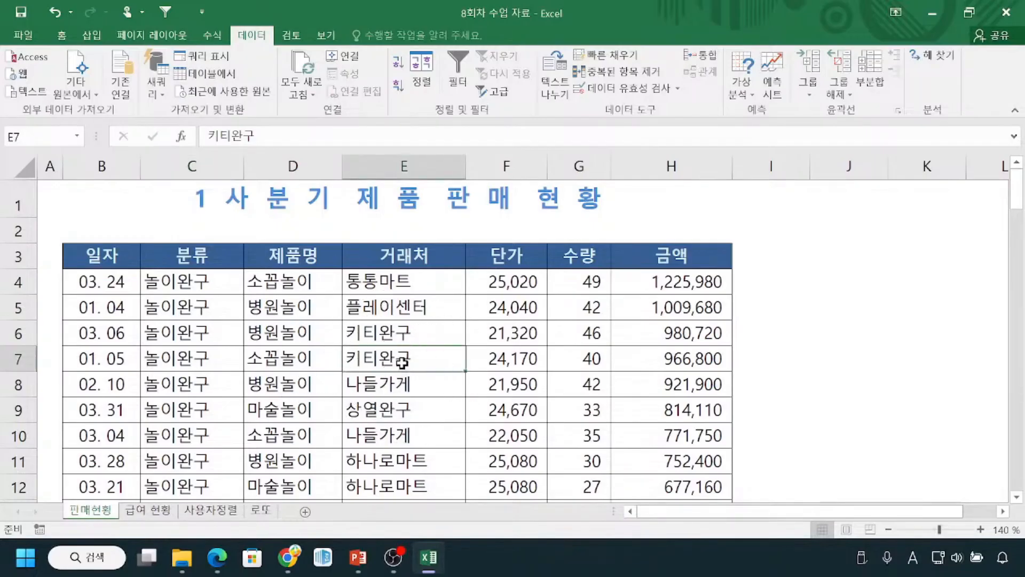
{"action": "key", "text": "ctrl"}
{"action": "key", "text": "ctrl"}
{"action": "key", "text": "ctrl"}
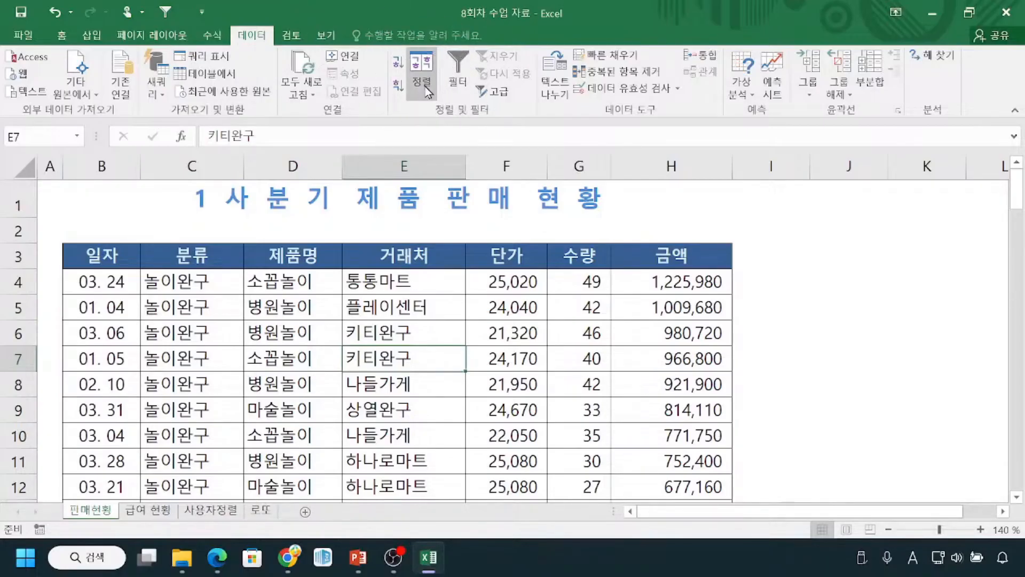
{"action": "key", "text": "ctrl"}
{"action": "left_click", "coordinate": [422, 80]}
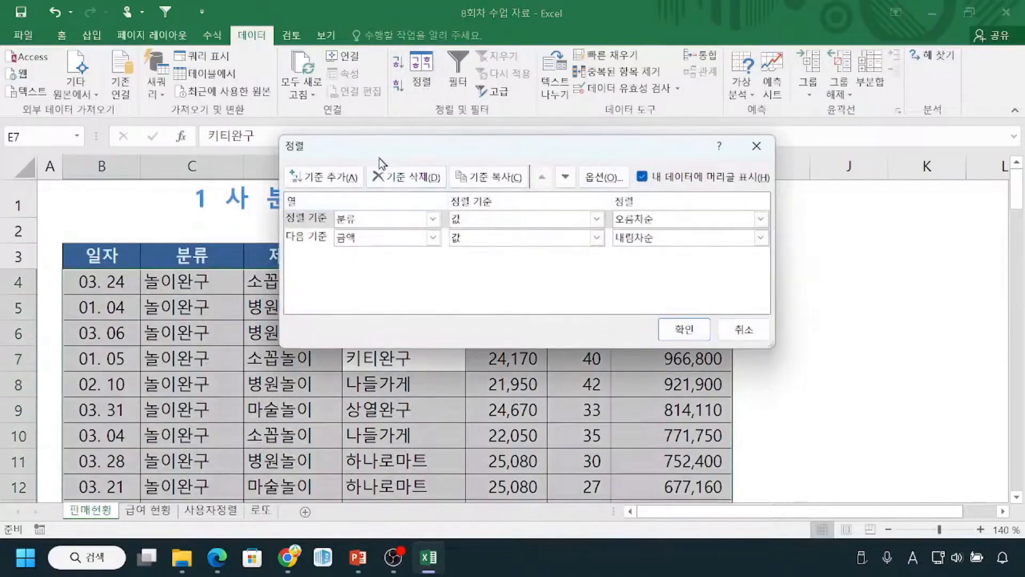
{"action": "left_click_drag", "start_coordinate": [379, 159], "coordinate": [401, 155]}
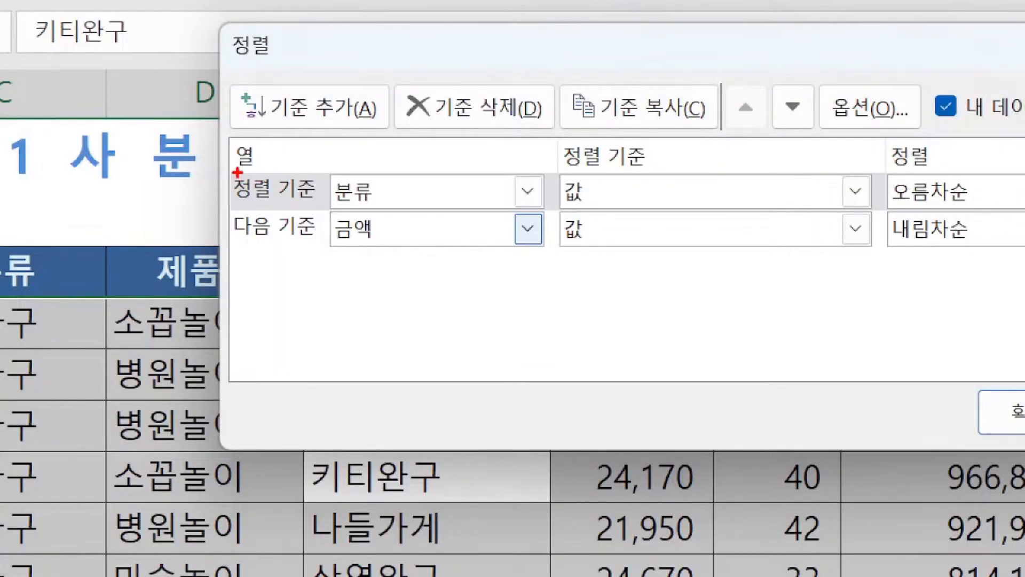
Step: Change the first sort criterion's column to 거래처
{"action": "mouse_move", "coordinate": [237, 173]}
{"action": "left_mouse_down"}
{"action": "mouse_move", "coordinate": [246, 208]}
{"action": "mouse_move", "coordinate": [320, 209]}
{"action": "left_mouse_up"}
{"action": "key", "text": "Escape"}
{"action": "left_click_drag", "start_coordinate": [422, 143], "coordinate": [443, 299]}
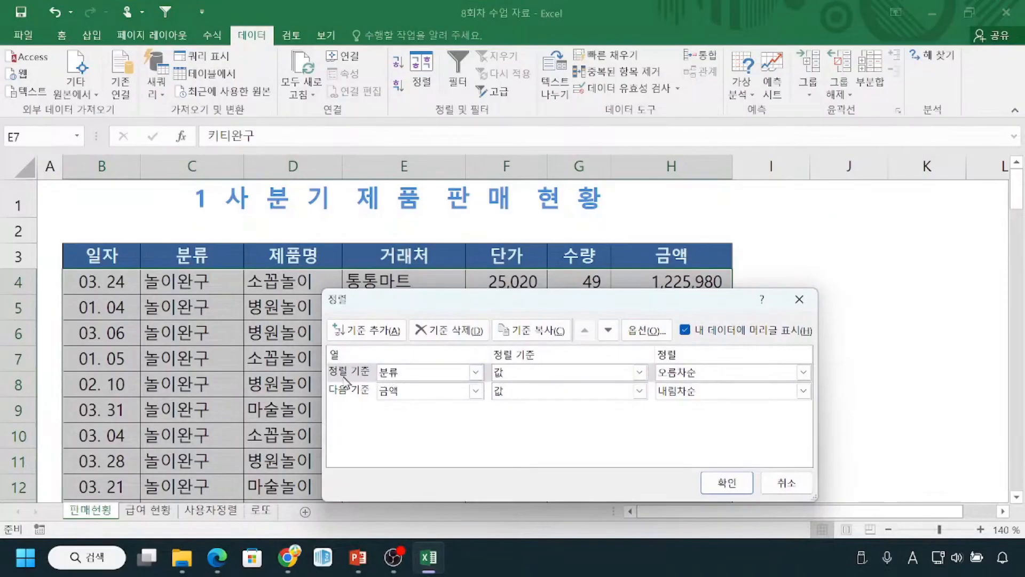
{"action": "left_click", "coordinate": [477, 373]}
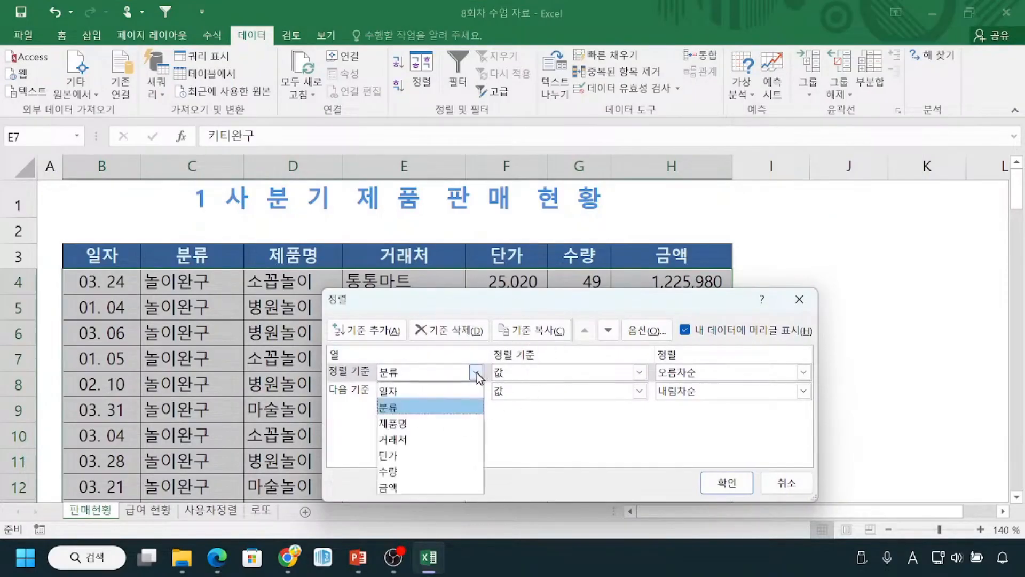
{"action": "left_click", "coordinate": [449, 444]}
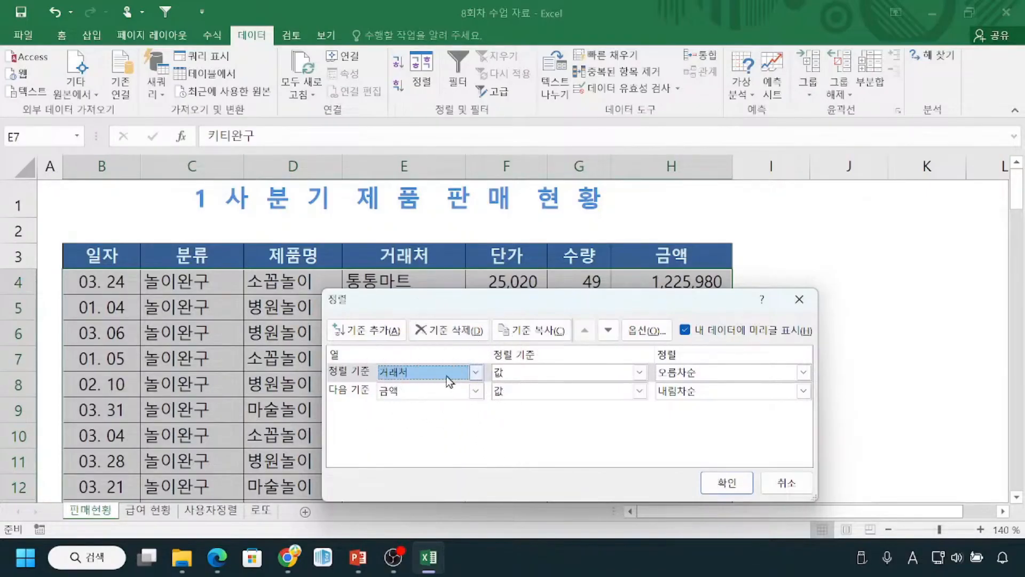
{"action": "left_click", "coordinate": [525, 379]}
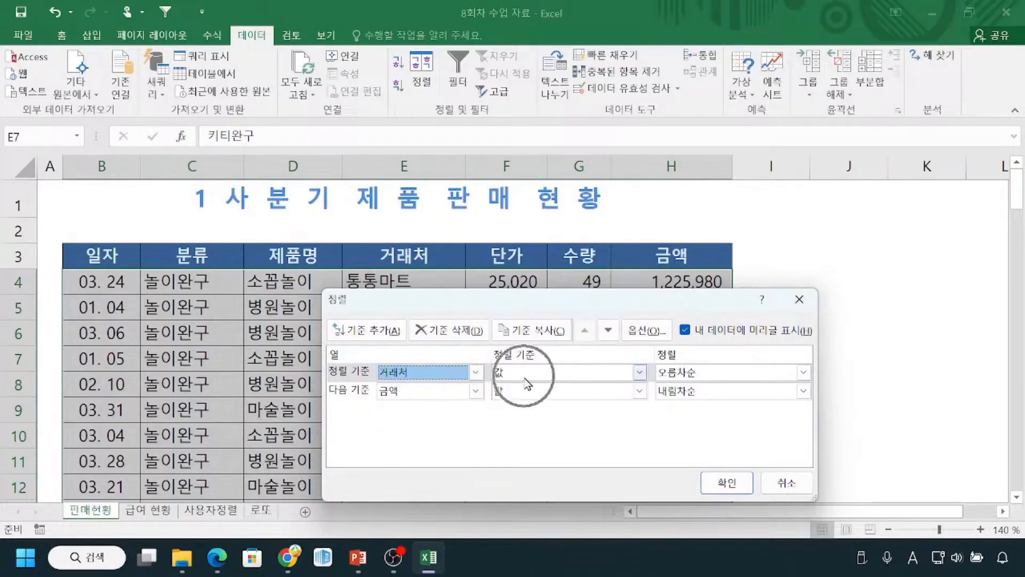
{"action": "key", "text": "ctrl"}
{"action": "key", "text": "ctrl"}
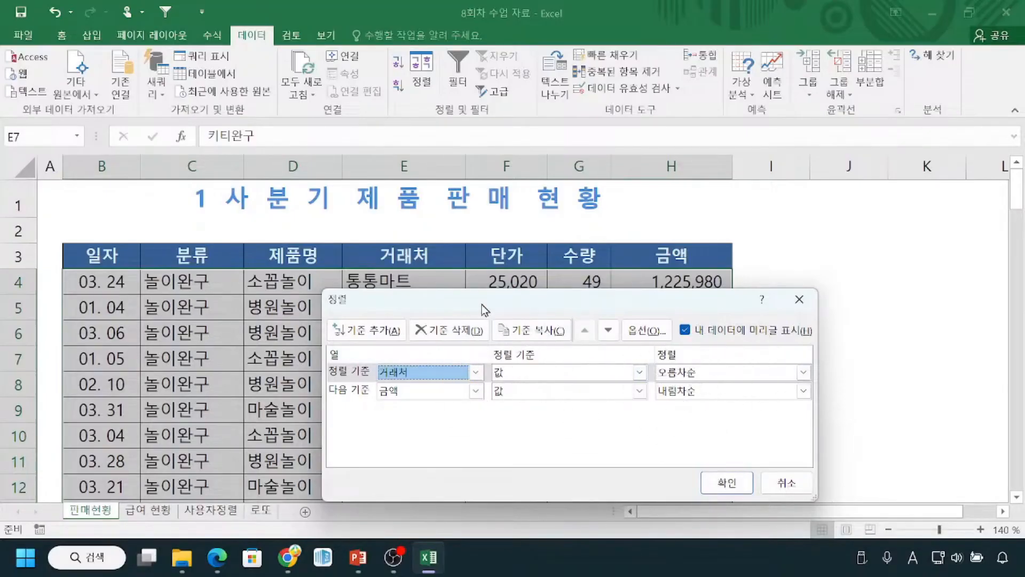
Step: Change the second sort criterion to 제품명 in ascending order (오름차순)
{"action": "left_click_drag", "start_coordinate": [482, 305], "coordinate": [478, 386]}
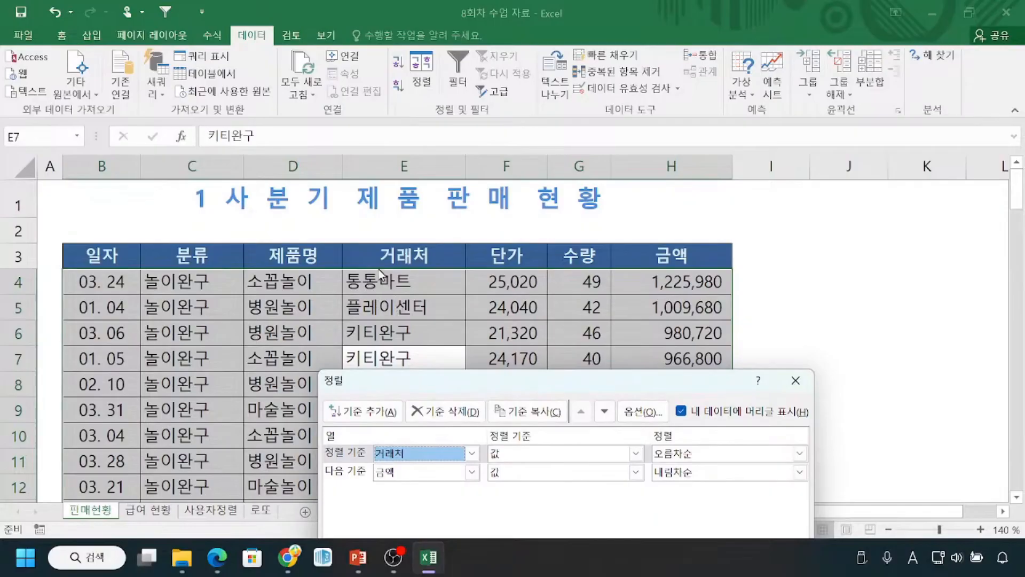
{"action": "mouse_move", "coordinate": [392, 271]}
{"action": "left_mouse_down"}
{"action": "mouse_move", "coordinate": [363, 339]}
{"action": "mouse_move", "coordinate": [461, 278]}
{"action": "left_mouse_up"}
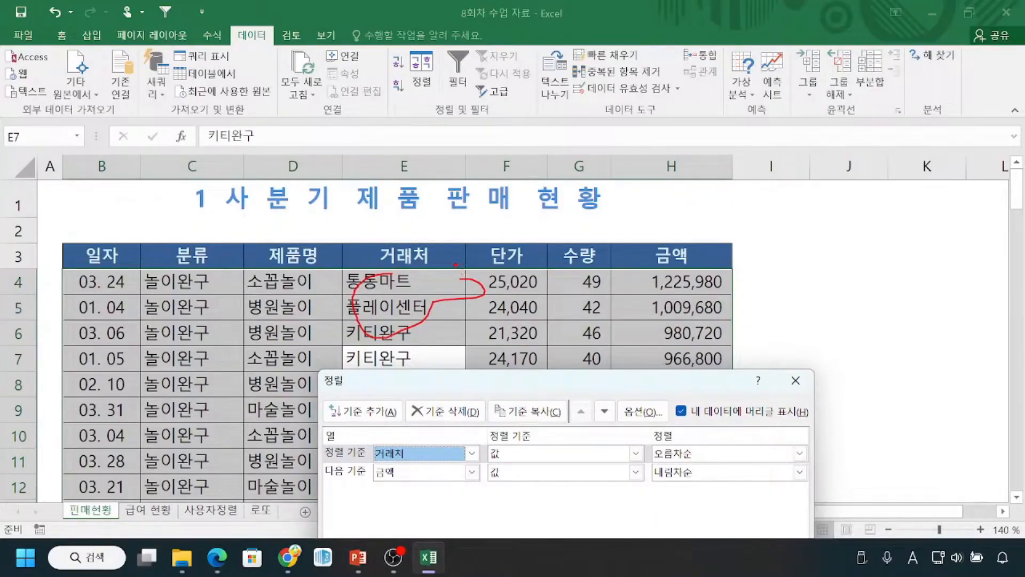
{"action": "key", "text": "Escape"}
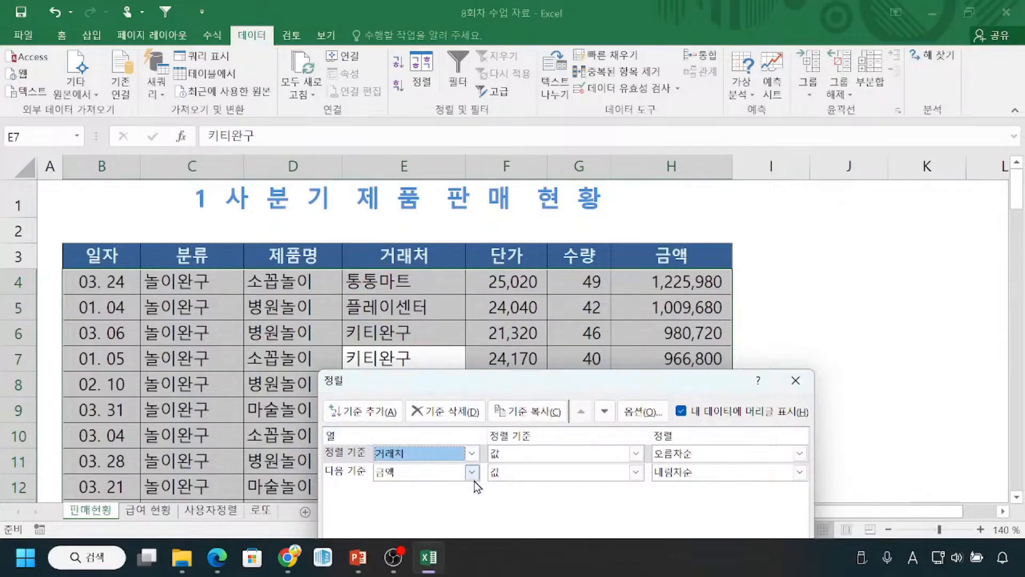
{"action": "key", "text": "ctrl"}
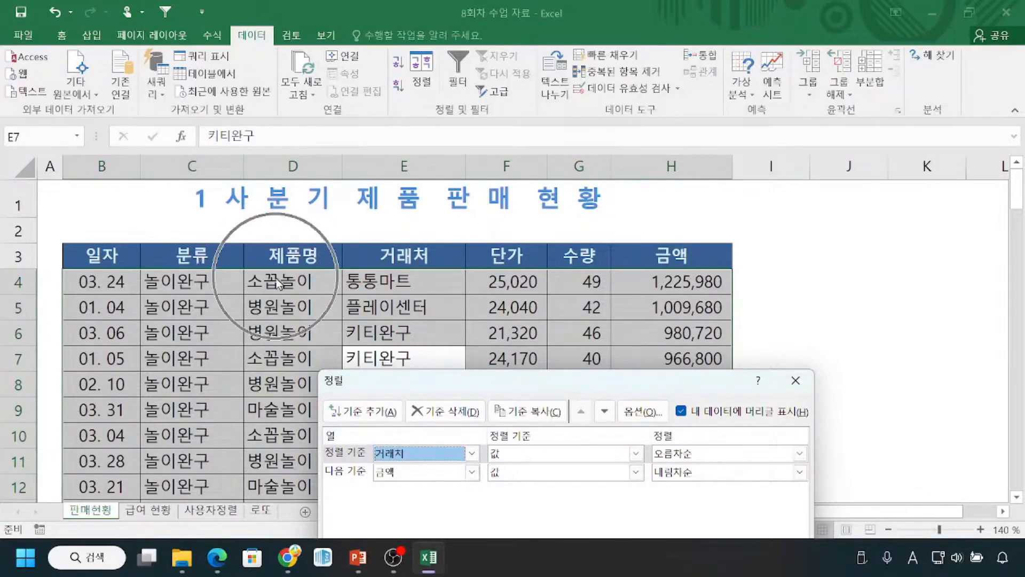
{"action": "left_click", "coordinate": [472, 474]}
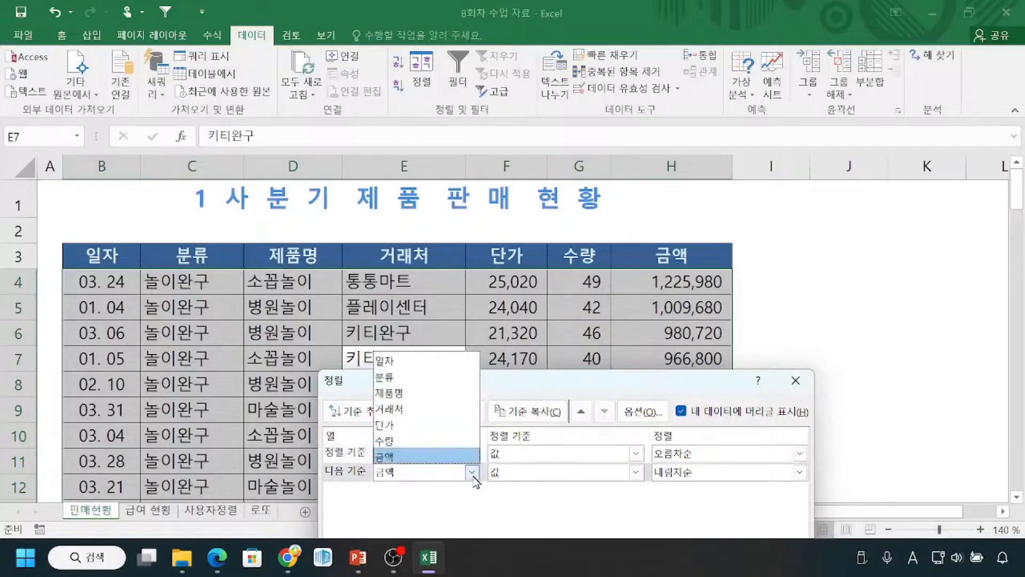
{"action": "left_click", "coordinate": [441, 394]}
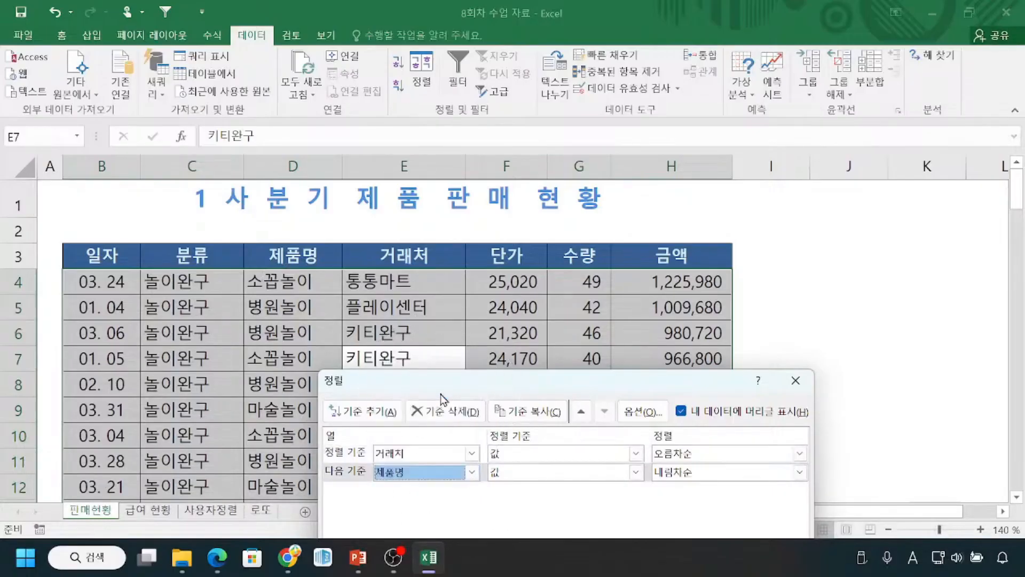
{"action": "left_click", "coordinate": [800, 472]}
{"action": "left_click", "coordinate": [714, 495]}
{"action": "left_click_drag", "start_coordinate": [633, 389], "coordinate": [617, 223]}
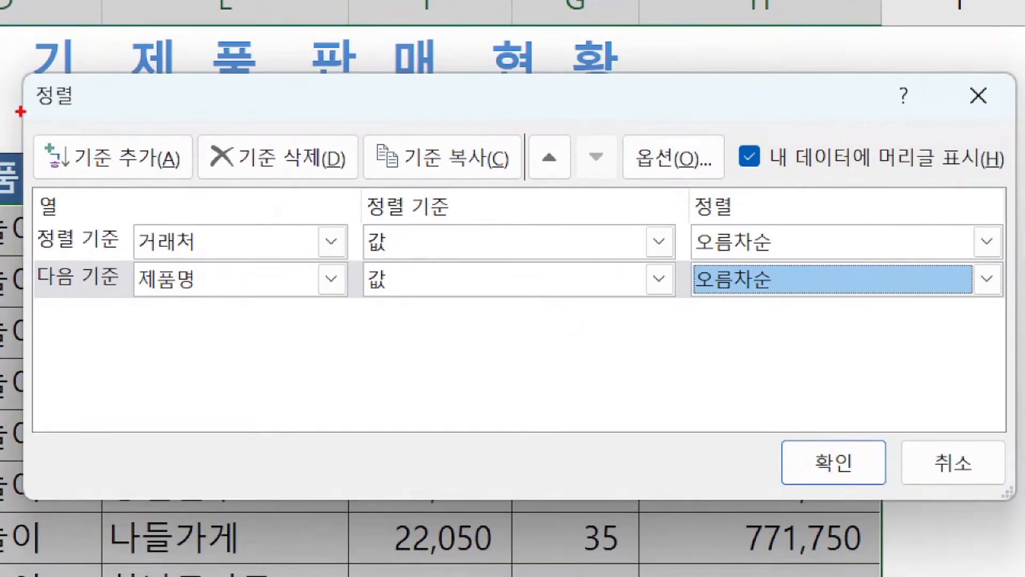
Step: Add a third sort criterion on the 금액 column in descending order (내림차순)
{"action": "mouse_move", "coordinate": [29, 127]}
{"action": "left_mouse_down"}
{"action": "mouse_move", "coordinate": [111, 184]}
{"action": "mouse_move", "coordinate": [194, 193]}
{"action": "left_mouse_up"}
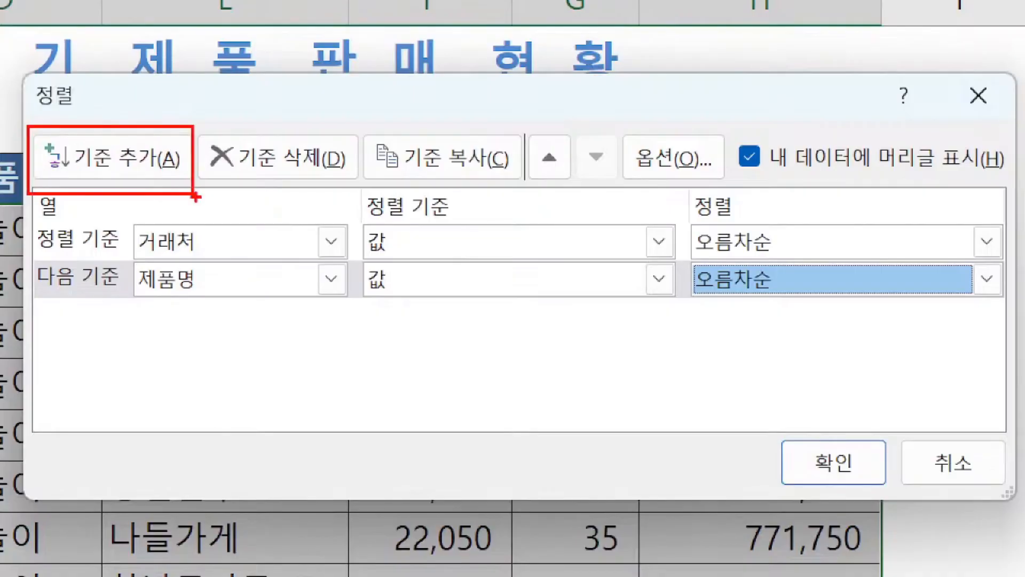
{"action": "key", "text": "Escape"}
{"action": "left_click", "coordinate": [353, 246]}
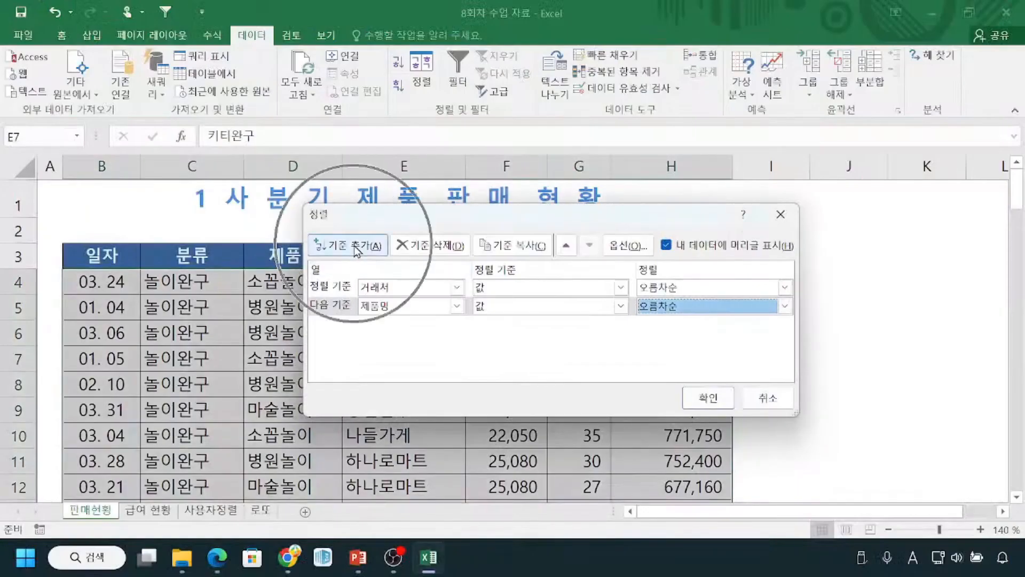
{"action": "left_click", "coordinate": [335, 332]}
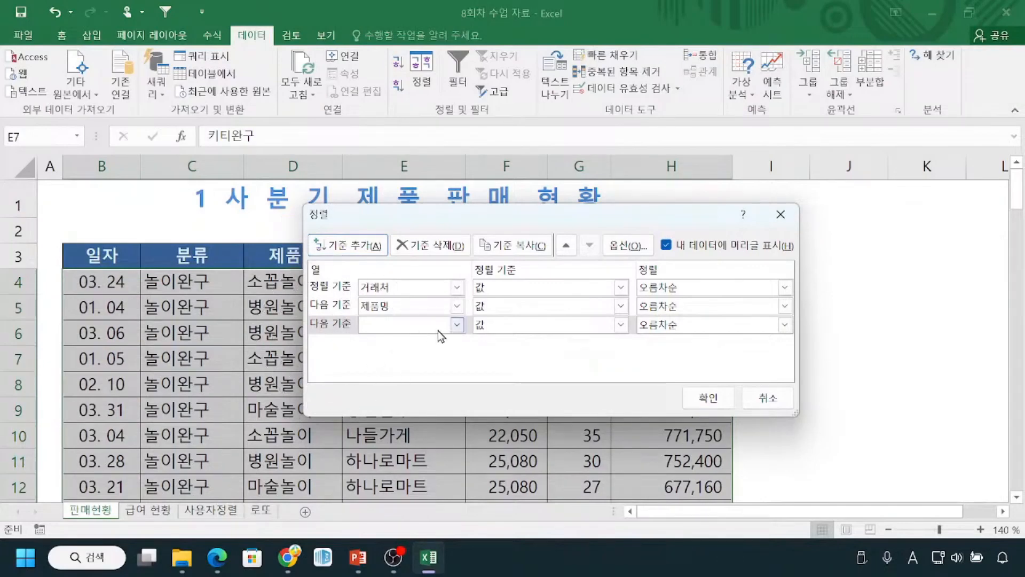
{"action": "left_click", "coordinate": [456, 330]}
{"action": "left_click", "coordinate": [396, 439]}
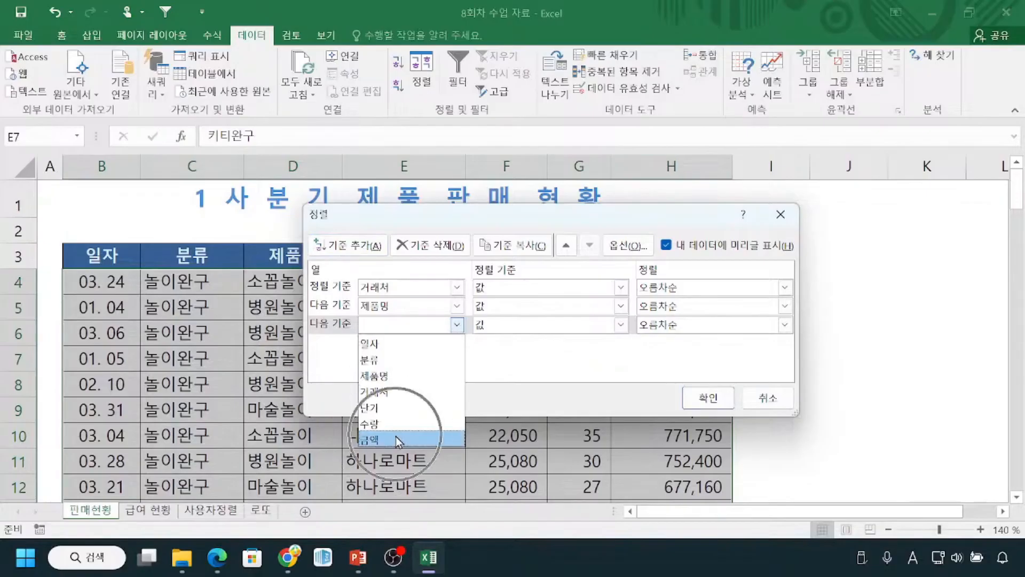
{"action": "left_click", "coordinate": [785, 328]}
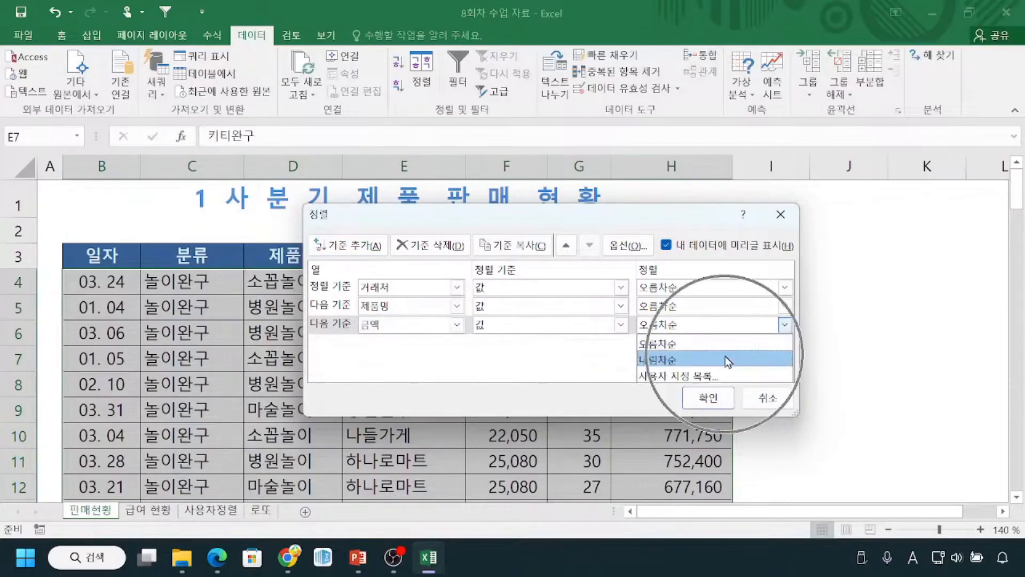
Step: Set the 금액 sort level to descending order (내림차순) and apply the three-level sort by 거래처, 제품명 and 금액
{"action": "left_click", "coordinate": [725, 359]}
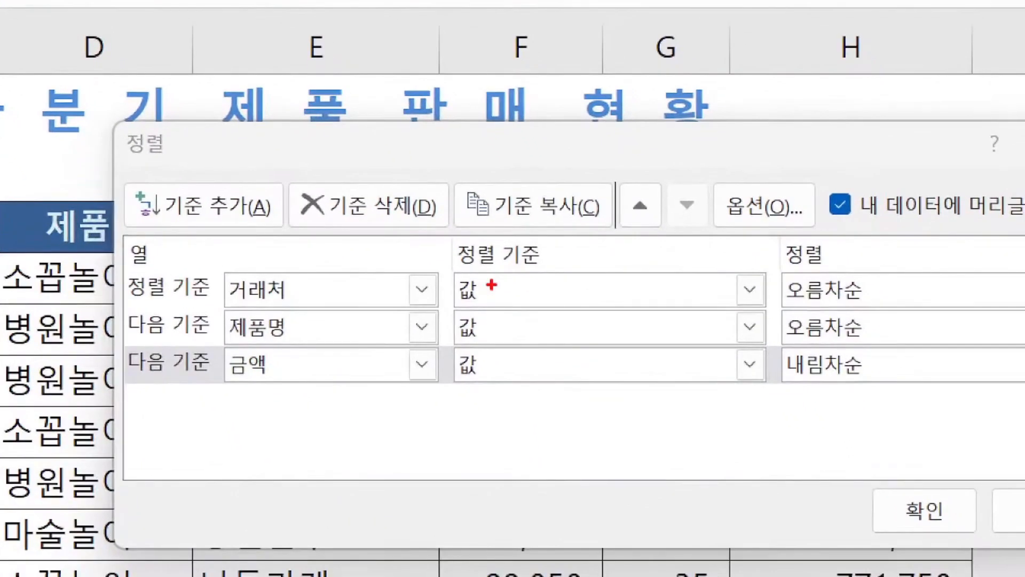
{"action": "left_click_drag", "start_coordinate": [345, 261], "coordinate": [371, 258]}
{"action": "left_click_drag", "start_coordinate": [339, 313], "coordinate": [351, 319]}
{"action": "left_click_drag", "start_coordinate": [305, 357], "coordinate": [325, 359]}
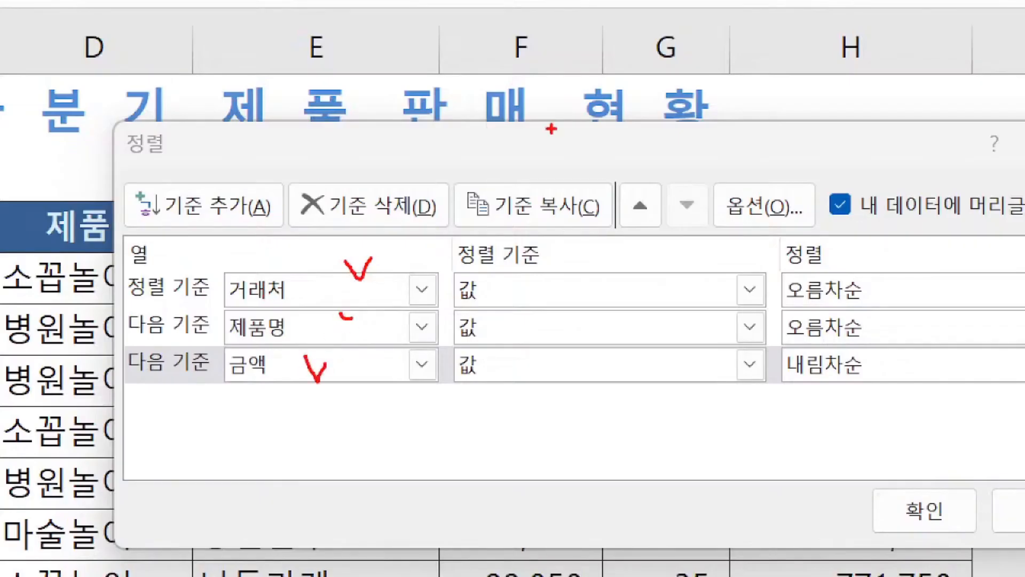
{"action": "mouse_move", "coordinate": [300, 285]}
{"action": "left_mouse_down"}
{"action": "mouse_move", "coordinate": [308, 298]}
{"action": "mouse_move", "coordinate": [298, 335]}
{"action": "left_mouse_up"}
{"action": "left_click_drag", "start_coordinate": [875, 274], "coordinate": [871, 337]}
{"action": "left_click_drag", "start_coordinate": [225, 397], "coordinate": [266, 398]}
{"action": "left_click_drag", "start_coordinate": [774, 381], "coordinate": [894, 385]}
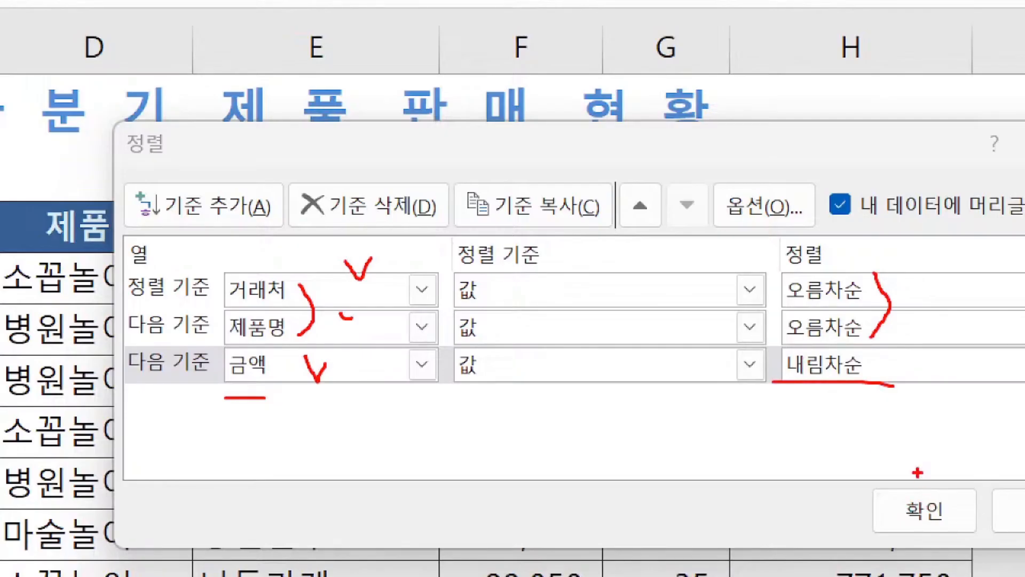
{"action": "left_click_drag", "start_coordinate": [881, 468], "coordinate": [926, 477]}
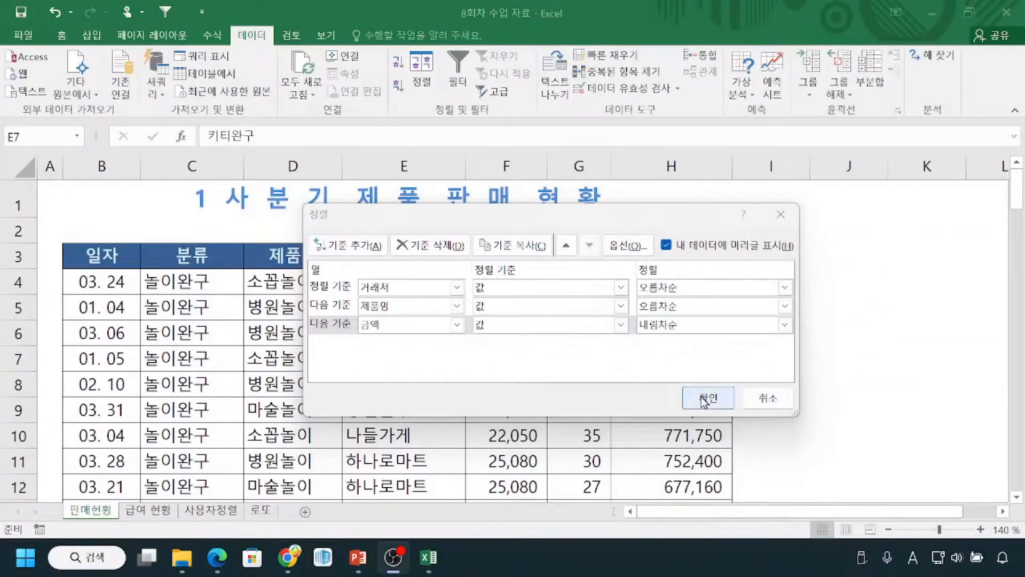
{"action": "left_click", "coordinate": [925, 510]}
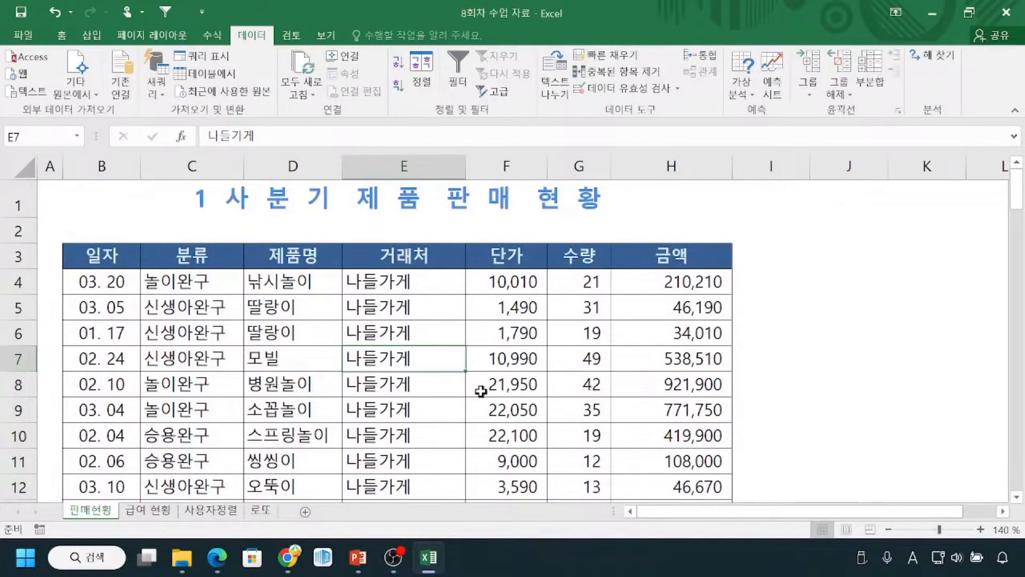
Step: Examine the row order of the sales table by 거래처 and, within it, by 제품명
{"action": "left_click_drag", "start_coordinate": [341, 268], "coordinate": [465, 509]}
{"action": "left_click_drag", "start_coordinate": [407, 263], "coordinate": [437, 256]}
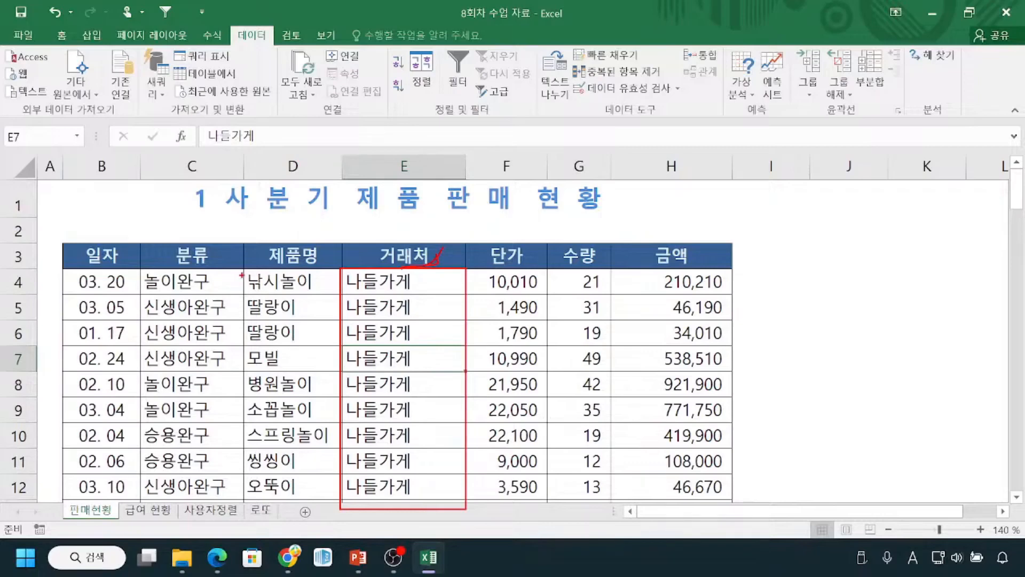
{"action": "mouse_move", "coordinate": [242, 275]}
{"action": "left_mouse_down"}
{"action": "mouse_move", "coordinate": [220, 395]}
{"action": "mouse_move", "coordinate": [243, 477]}
{"action": "left_mouse_up"}
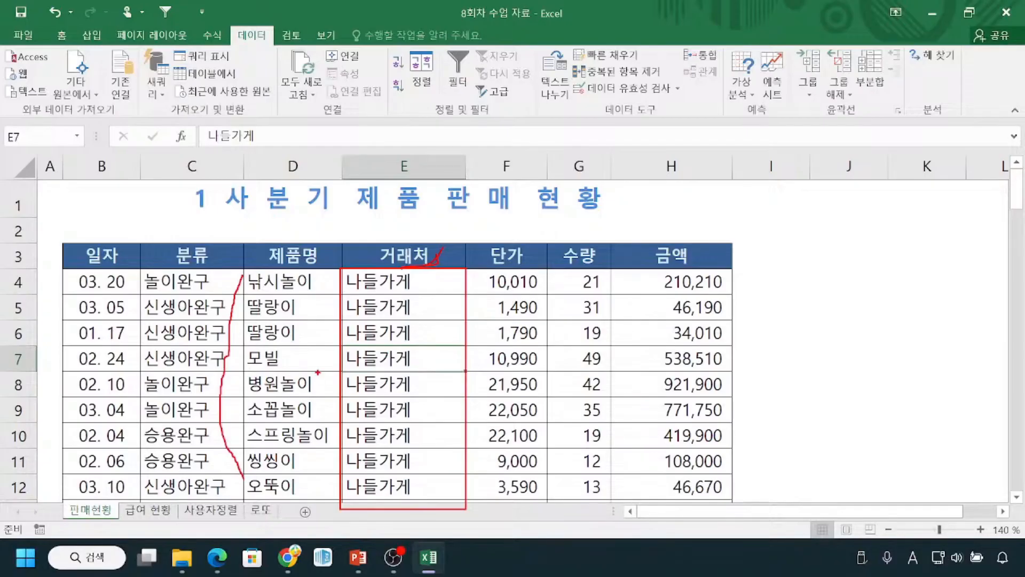
{"action": "left_click_drag", "start_coordinate": [249, 294], "coordinate": [297, 287]}
{"action": "left_click_drag", "start_coordinate": [250, 312], "coordinate": [284, 320]}
{"action": "left_click_drag", "start_coordinate": [248, 342], "coordinate": [287, 342]}
{"action": "key", "text": "Escape"}
{"action": "key", "text": "ctrl+1"}
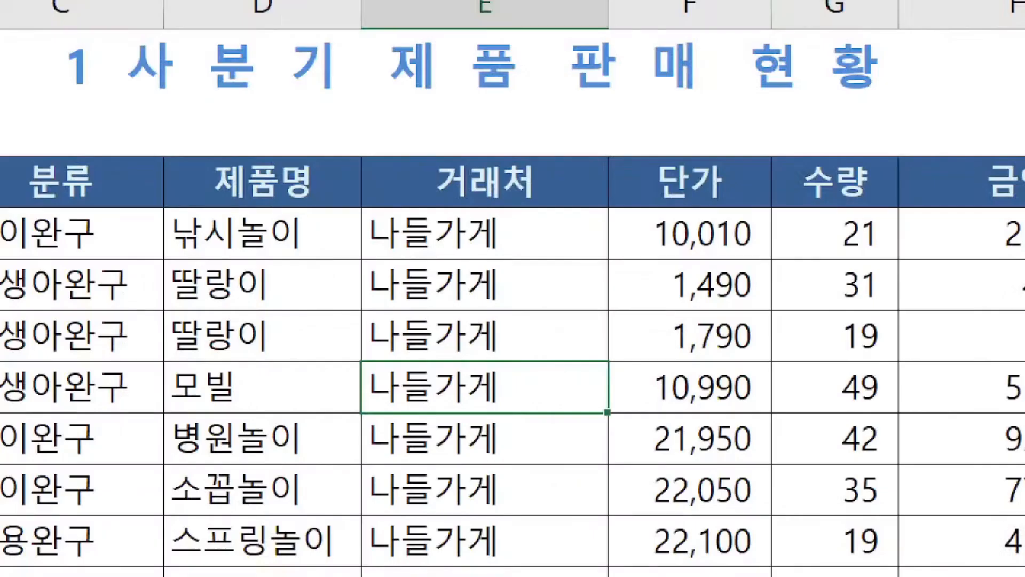
{"action": "left_click_drag", "start_coordinate": [160, 254], "coordinate": [243, 258]}
{"action": "mouse_move", "coordinate": [170, 377]}
{"action": "left_mouse_down"}
{"action": "mouse_move", "coordinate": [188, 399]}
{"action": "mouse_move", "coordinate": [159, 271]}
{"action": "mouse_move", "coordinate": [151, 348]}
{"action": "left_mouse_up"}
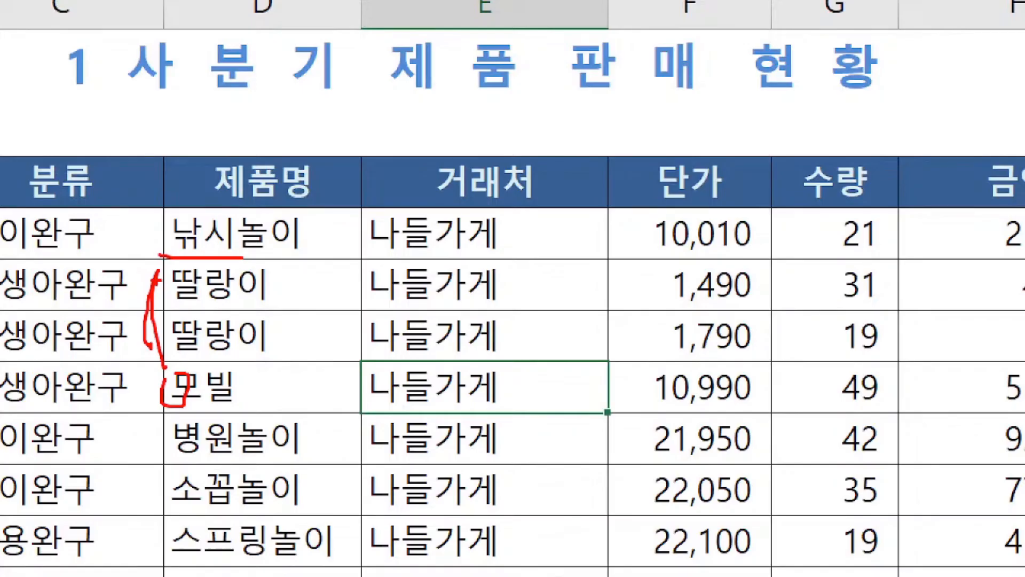
{"action": "key", "text": "Escape"}
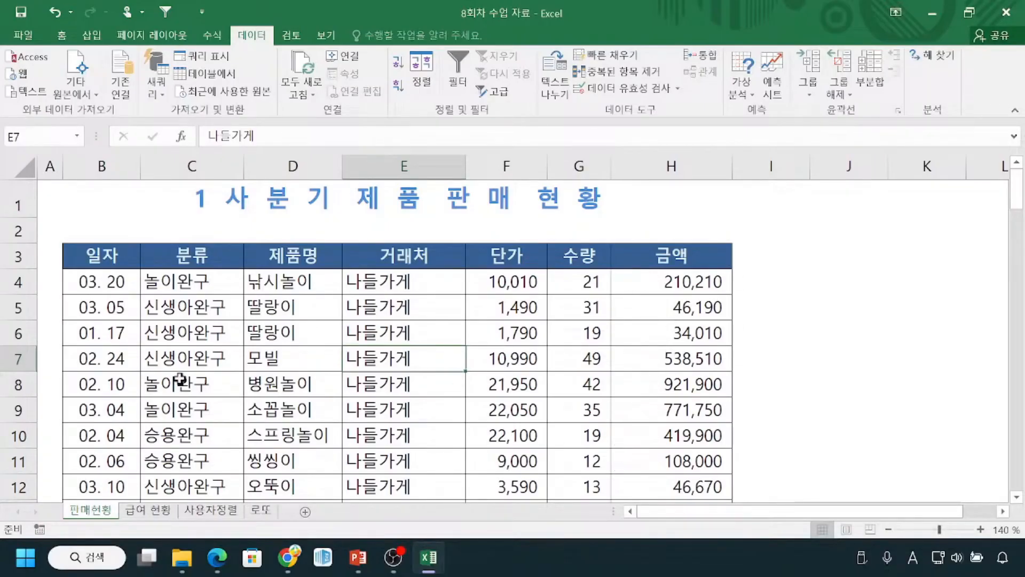
{"action": "scroll", "coordinate": [213, 388], "scroll_direction": "down", "scroll_amount": 2}
{"action": "scroll", "coordinate": [370, 449], "scroll_direction": "up", "scroll_amount": 2}
{"action": "left_click_drag", "start_coordinate": [360, 238], "coordinate": [390, 239]}
{"action": "left_click_drag", "start_coordinate": [376, 243], "coordinate": [376, 208]}
{"action": "mouse_move", "coordinate": [178, 218]}
{"action": "left_mouse_down"}
{"action": "mouse_move", "coordinate": [167, 243]}
{"action": "mouse_move", "coordinate": [162, 206]}
{"action": "left_mouse_up"}
{"action": "mouse_move", "coordinate": [265, 218]}
{"action": "left_mouse_down"}
{"action": "mouse_move", "coordinate": [293, 234]}
{"action": "mouse_move", "coordinate": [267, 252]}
{"action": "mouse_move", "coordinate": [294, 196]}
{"action": "mouse_move", "coordinate": [265, 200]}
{"action": "left_mouse_up"}
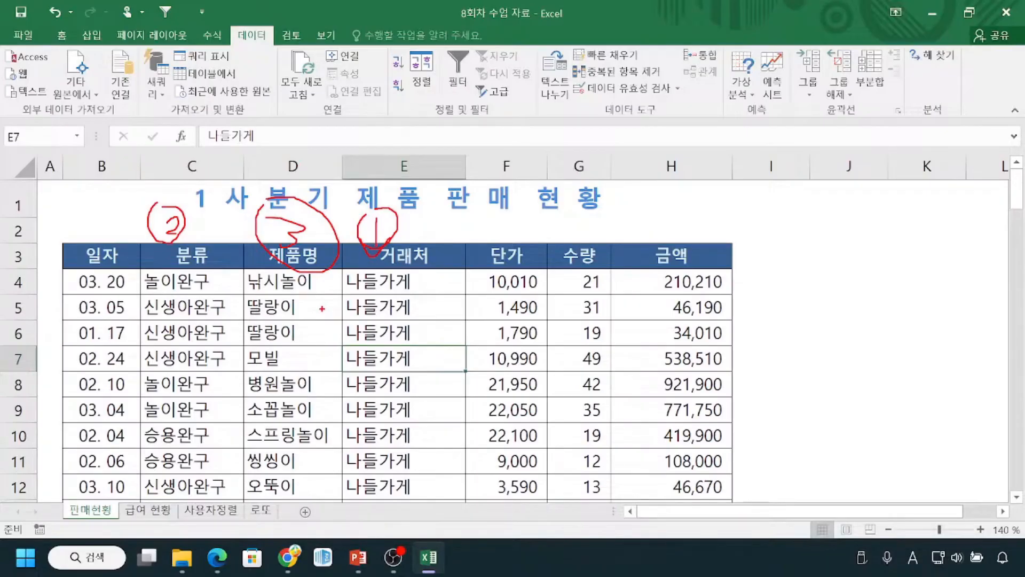
{"action": "key", "text": "Escape"}
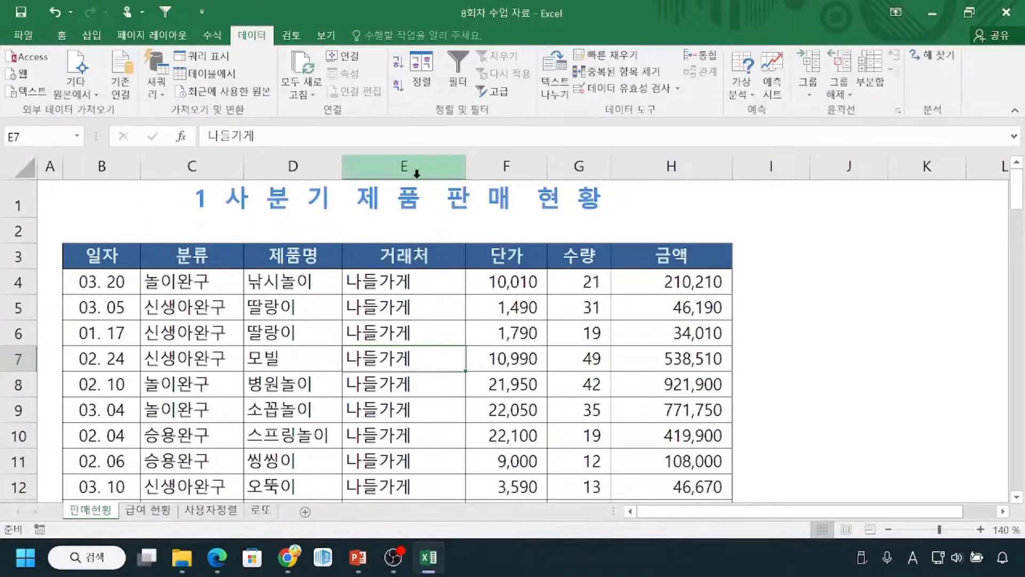
Step: Open the sort settings for the sales table and change the second sort level to 분류
{"action": "key", "text": "ctrl"}
{"action": "key", "text": "ctrl"}
{"action": "key", "text": "ctrl"}
{"action": "key", "text": "ctrl"}
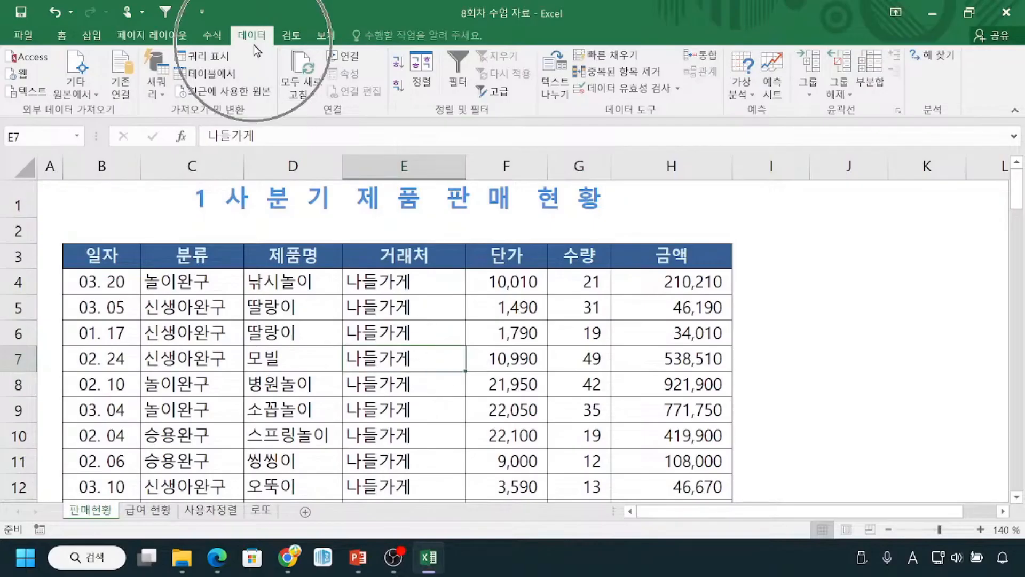
{"action": "left_click", "coordinate": [429, 95]}
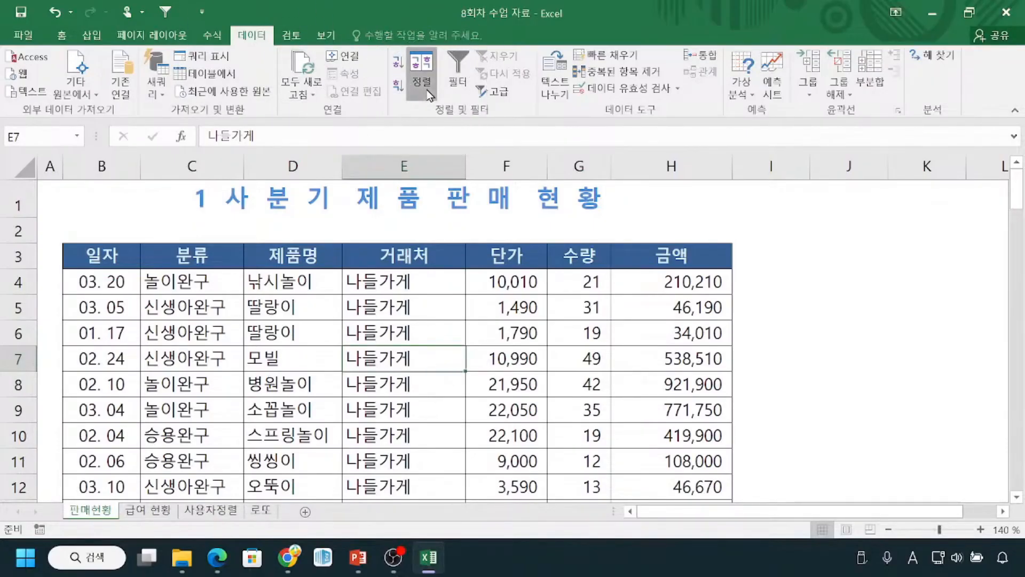
{"action": "key", "text": "ctrl"}
{"action": "key", "text": "ctrl"}
{"action": "key", "text": "ctrl"}
{"action": "left_click", "coordinate": [457, 306]}
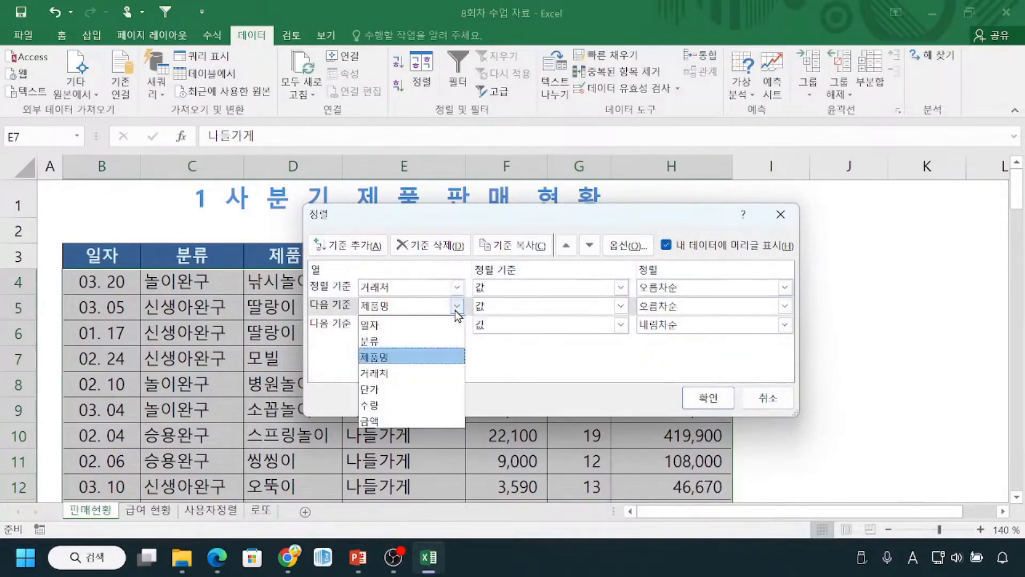
{"action": "left_click", "coordinate": [431, 343]}
{"action": "key", "text": "ctrl"}
{"action": "key", "text": "ctrl"}
{"action": "key", "text": "ctrl"}
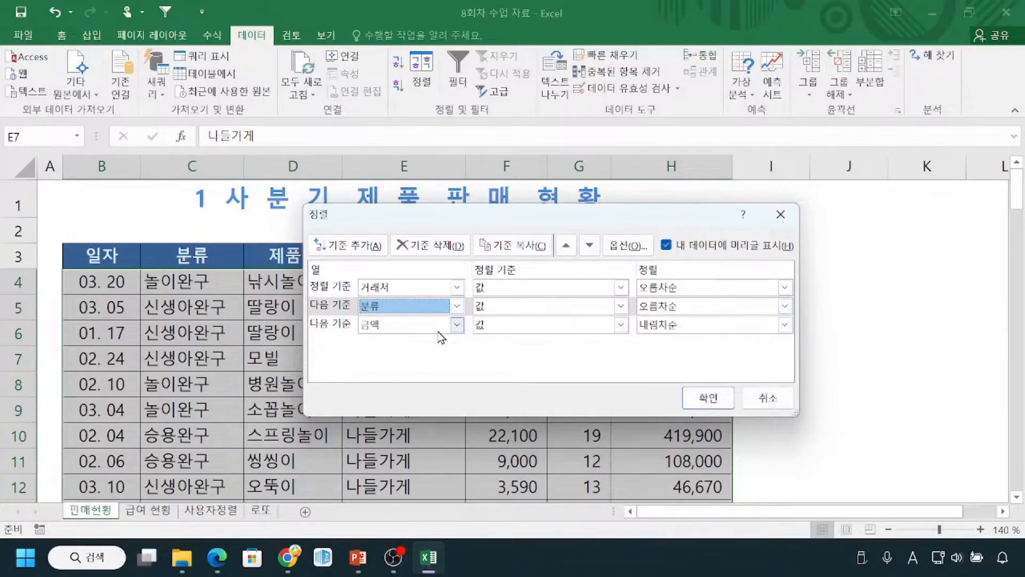
Step: Set the third sort level to 제품명 in ascending order (오름차순) and apply the sort
{"action": "left_click", "coordinate": [457, 325]}
{"action": "left_click", "coordinate": [406, 376]}
{"action": "left_click", "coordinate": [697, 323]}
{"action": "left_click", "coordinate": [696, 323]}
{"action": "left_click", "coordinate": [645, 345]}
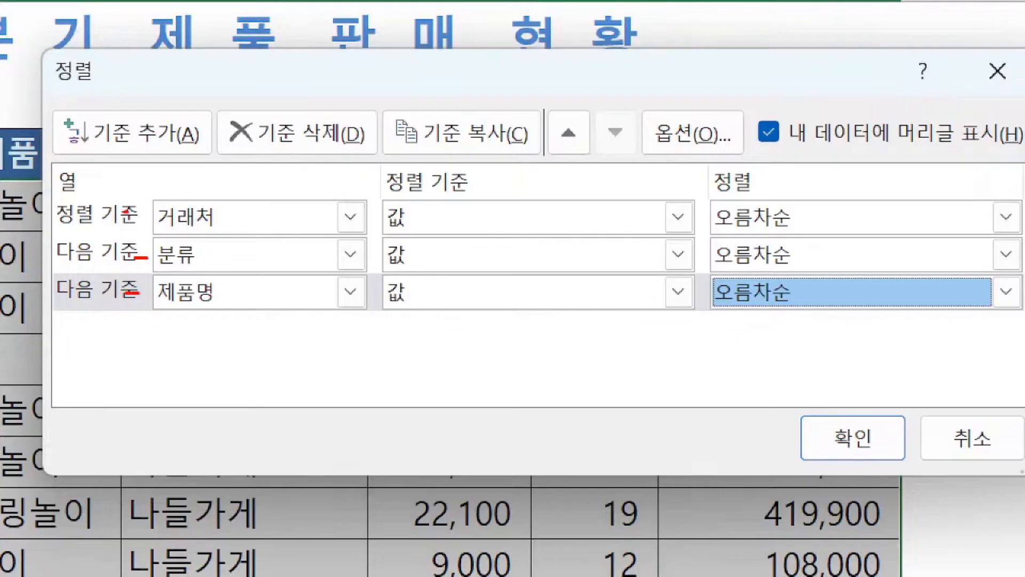
{"action": "left_click_drag", "start_coordinate": [799, 209], "coordinate": [806, 306]}
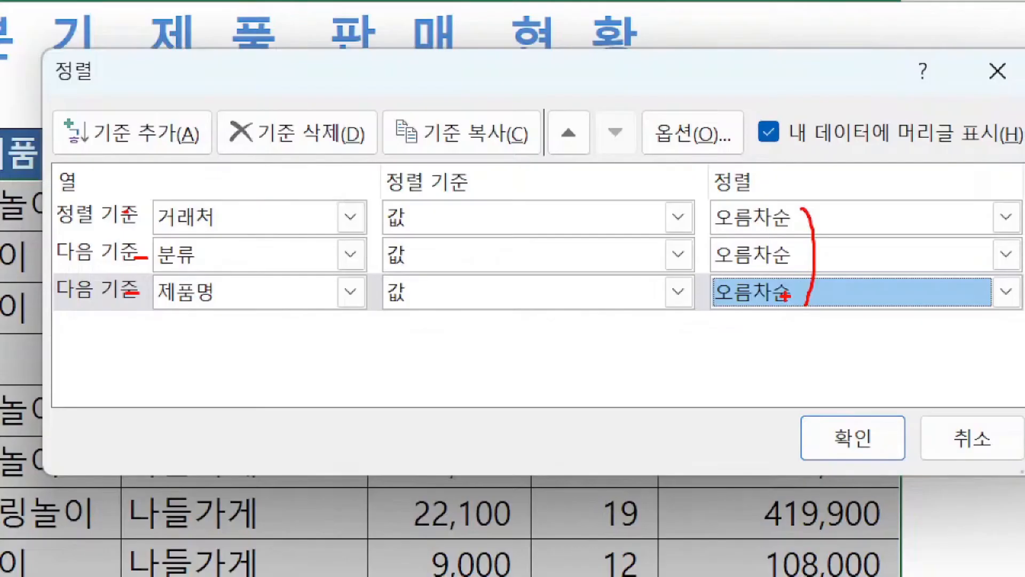
{"action": "left_click_drag", "start_coordinate": [152, 266], "coordinate": [178, 266]}
{"action": "left_click_drag", "start_coordinate": [156, 313], "coordinate": [195, 314]}
{"action": "left_click_drag", "start_coordinate": [160, 230], "coordinate": [181, 230]}
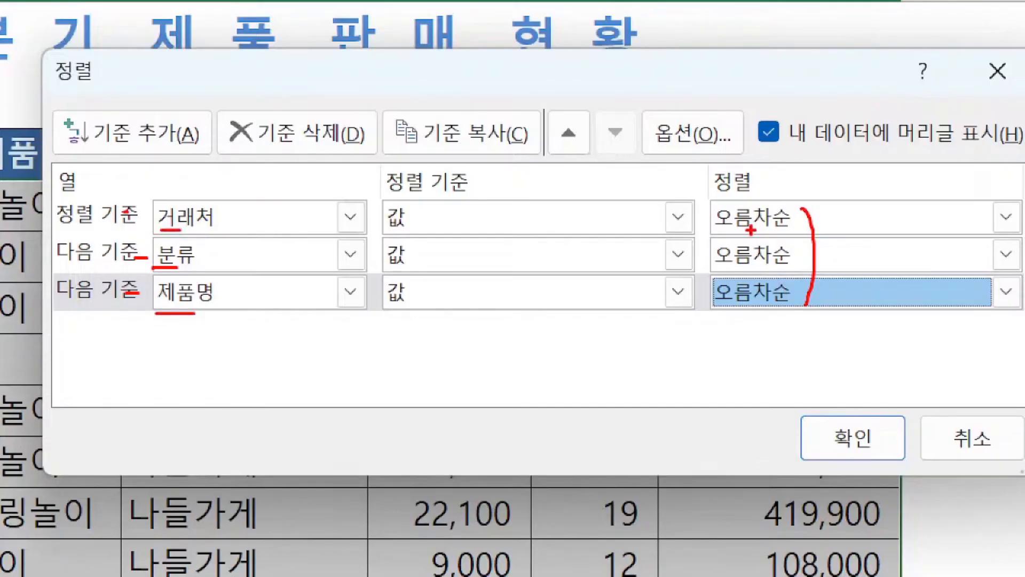
{"action": "left_click_drag", "start_coordinate": [840, 406], "coordinate": [858, 436]}
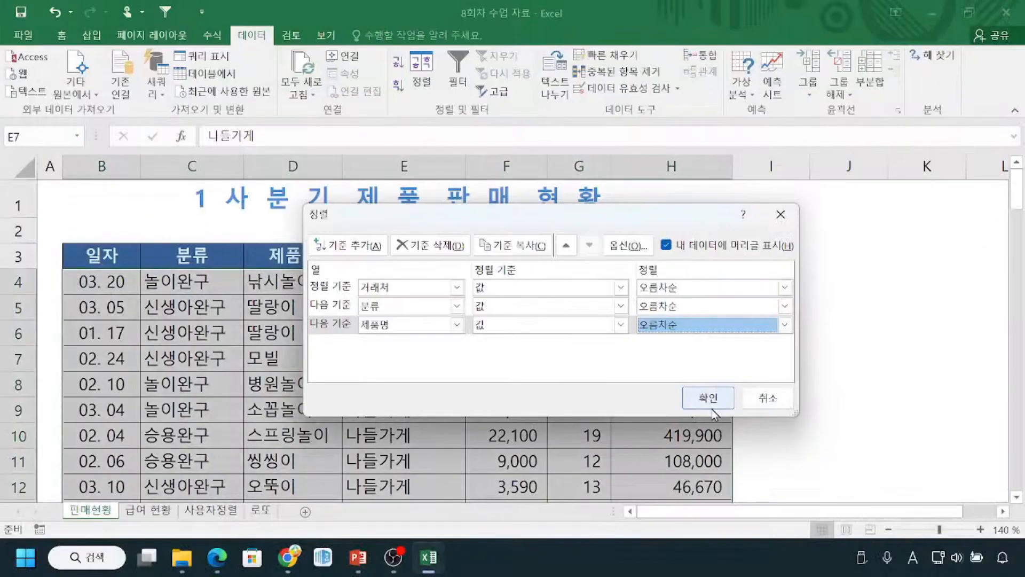
{"action": "left_click", "coordinate": [853, 438]}
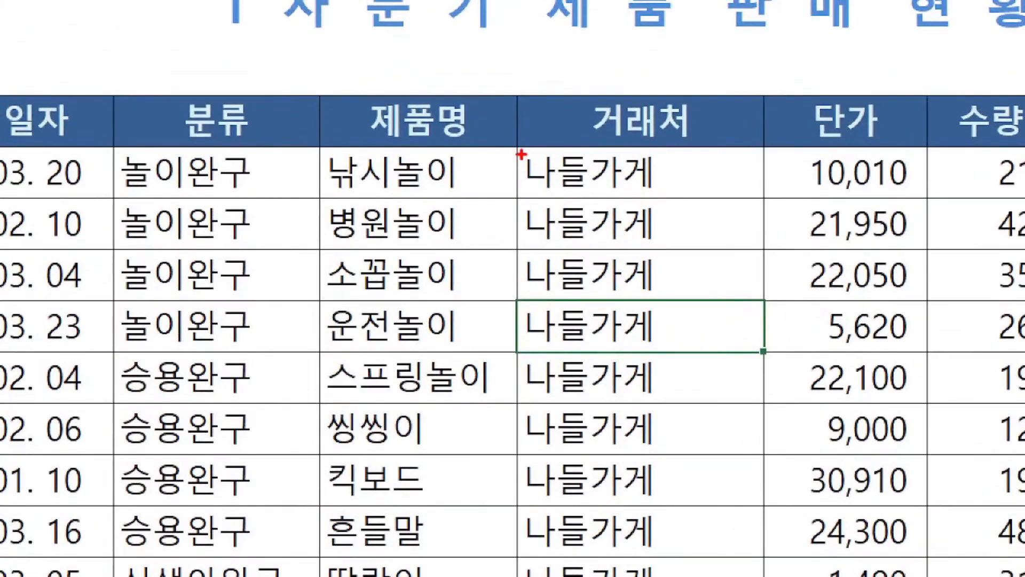
Step: Delete the 제품명 level from the sales table's sort settings and apply the sort by 거래처 and 분류
{"action": "mouse_move", "coordinate": [515, 147]}
{"action": "left_mouse_down"}
{"action": "mouse_move", "coordinate": [516, 267]}
{"action": "mouse_move", "coordinate": [591, 147]}
{"action": "left_mouse_up"}
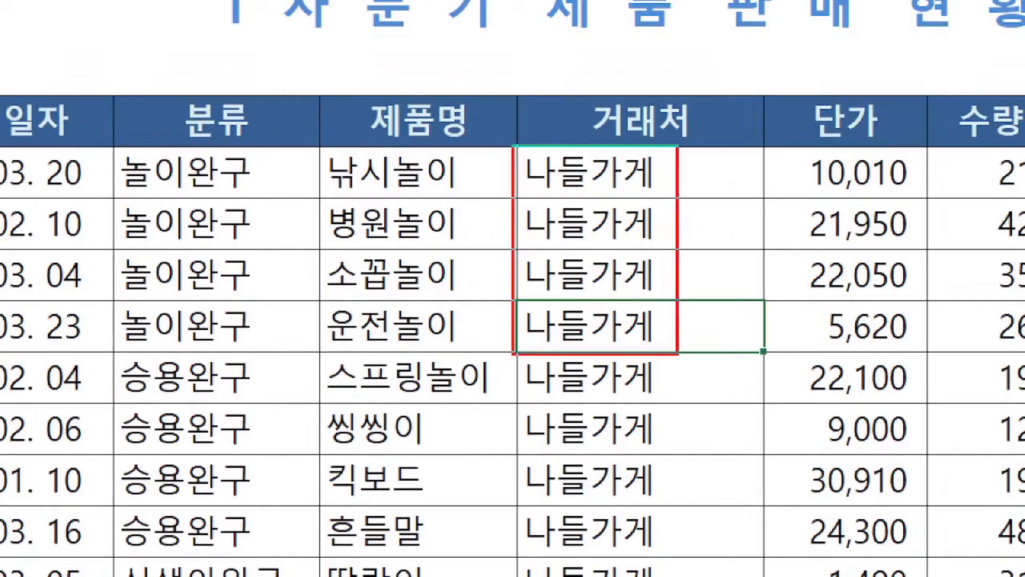
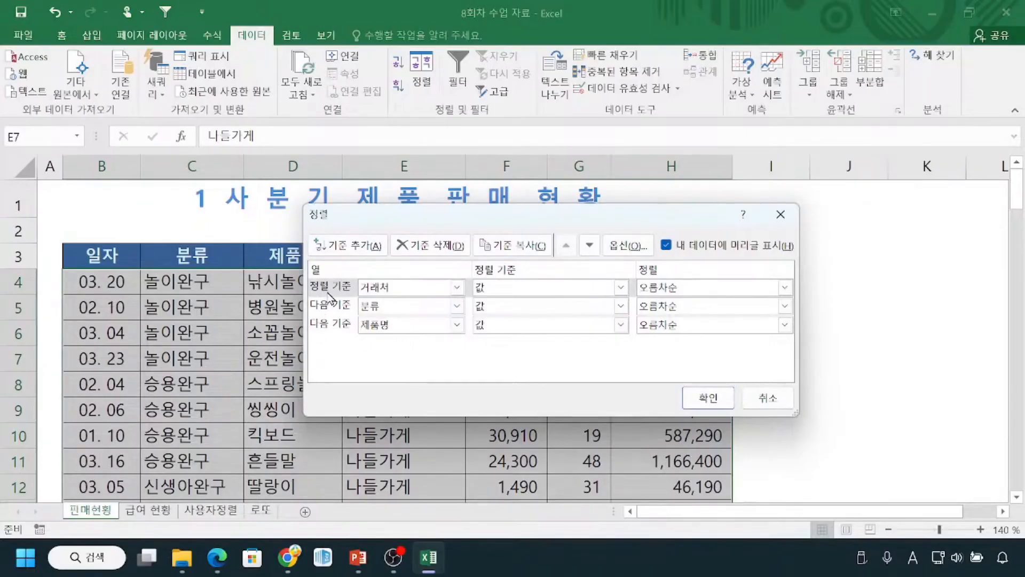
{"action": "mouse_move", "coordinate": [317, 287]}
{"action": "left_mouse_down"}
{"action": "mouse_move", "coordinate": [287, 305]}
{"action": "mouse_move", "coordinate": [298, 344]}
{"action": "left_mouse_up"}
{"action": "key", "text": "Escape"}
{"action": "left_click", "coordinate": [342, 327]}
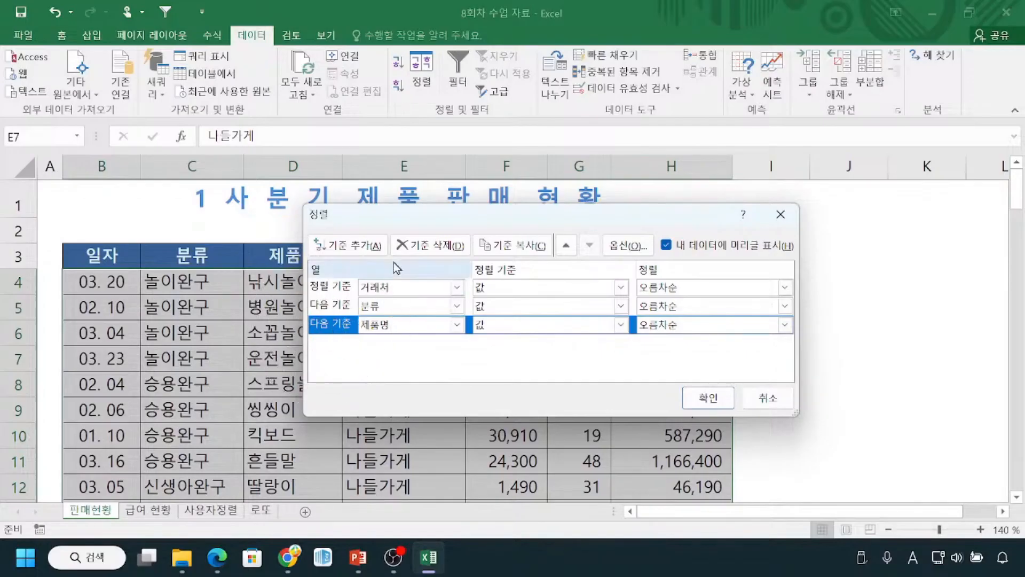
{"action": "left_click", "coordinate": [424, 249]}
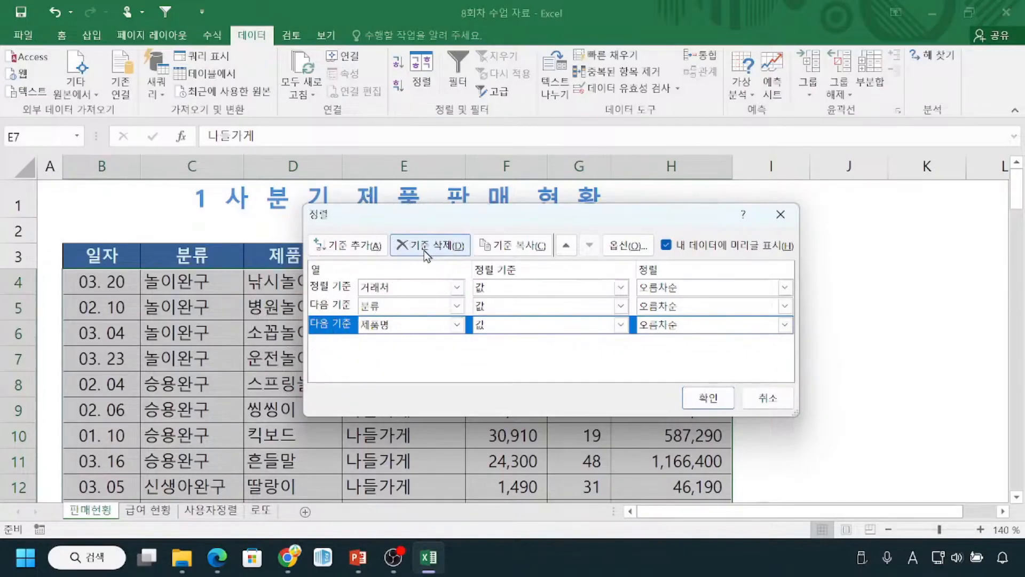
{"action": "left_click", "coordinate": [425, 251]}
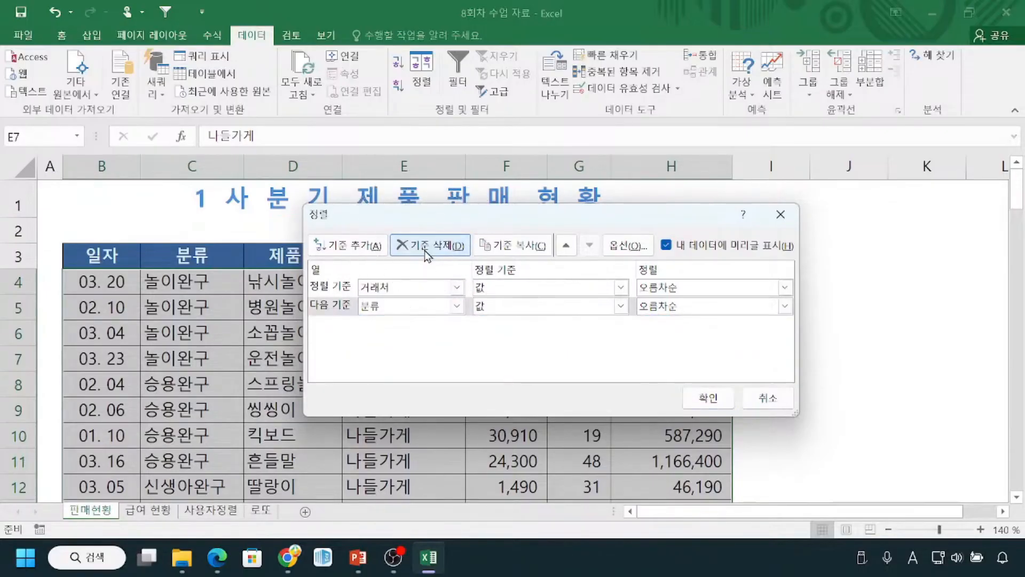
{"action": "left_click", "coordinate": [401, 309]}
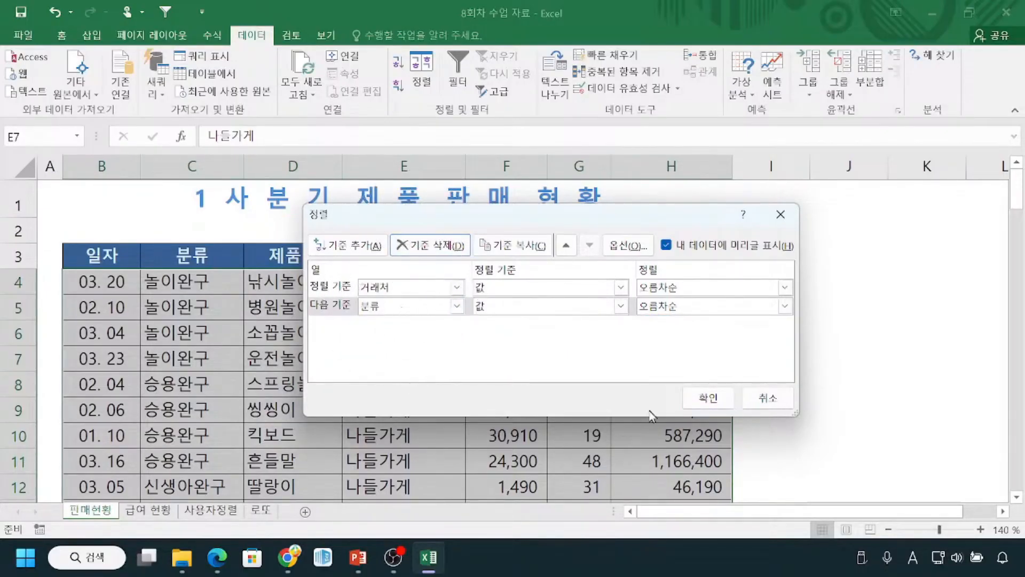
{"action": "left_click", "coordinate": [701, 409]}
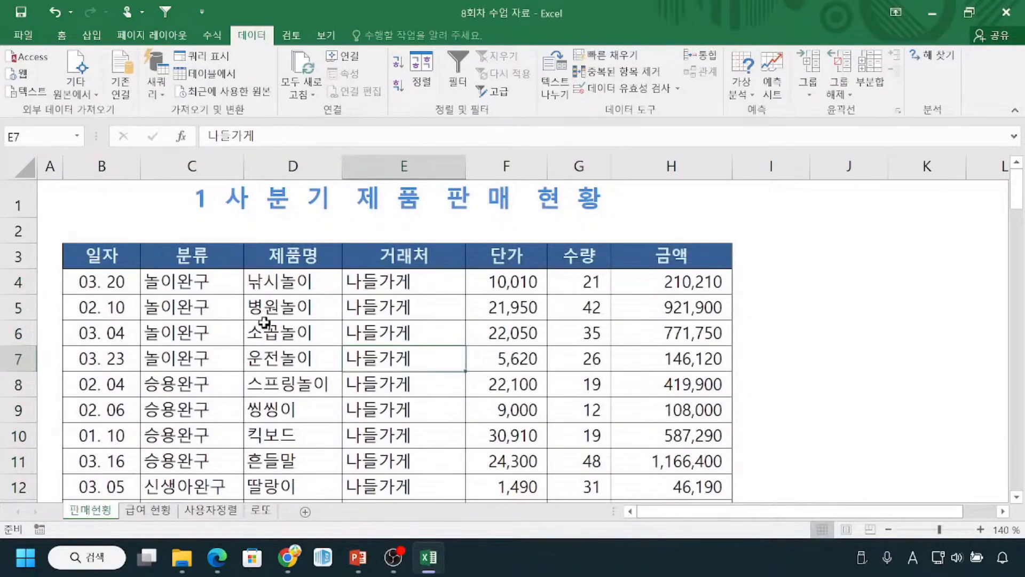
Step: Examine the order of the 제품명 entries within the 놀이완구 group of the sales table
{"action": "left_click_drag", "start_coordinate": [317, 293], "coordinate": [312, 365]}
{"action": "mouse_move", "coordinate": [246, 265]}
{"action": "left_mouse_down"}
{"action": "mouse_move", "coordinate": [249, 347]}
{"action": "mouse_move", "coordinate": [322, 374]}
{"action": "left_mouse_up"}
{"action": "mouse_move", "coordinate": [316, 271]}
{"action": "left_mouse_down"}
{"action": "mouse_move", "coordinate": [327, 307]}
{"action": "mouse_move", "coordinate": [322, 371]}
{"action": "left_mouse_up"}
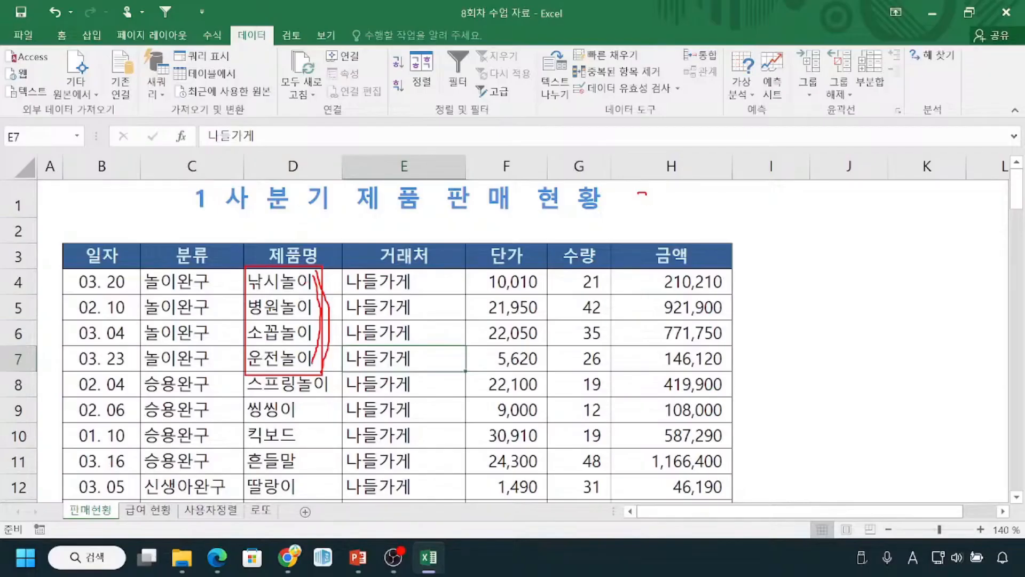
{"action": "key", "text": "Escape"}
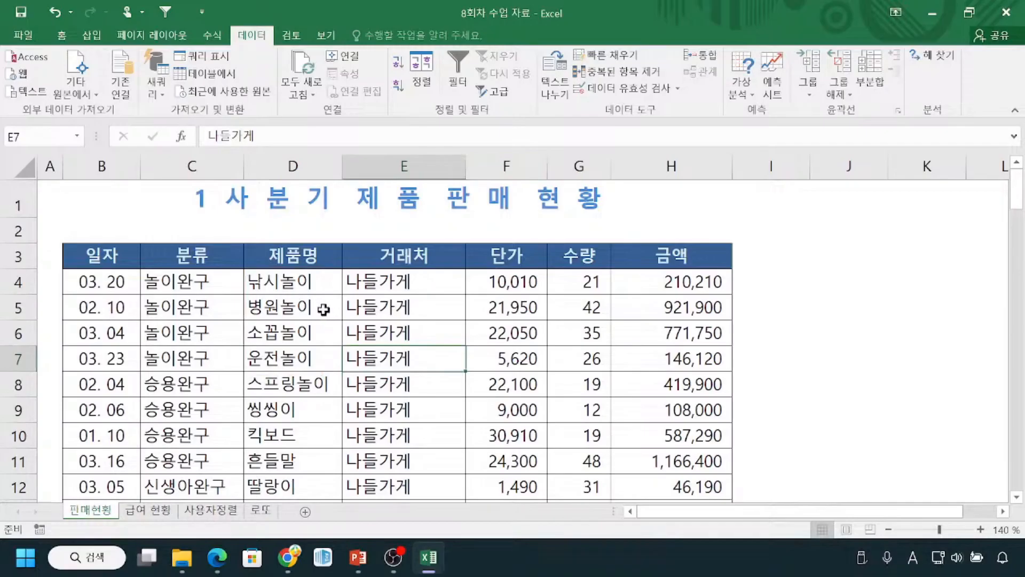
{"action": "mouse_move", "coordinate": [289, 293]}
{"action": "left_mouse_down"}
{"action": "mouse_move", "coordinate": [251, 348]}
{"action": "mouse_move", "coordinate": [322, 281]}
{"action": "mouse_move", "coordinate": [270, 281]}
{"action": "left_mouse_up"}
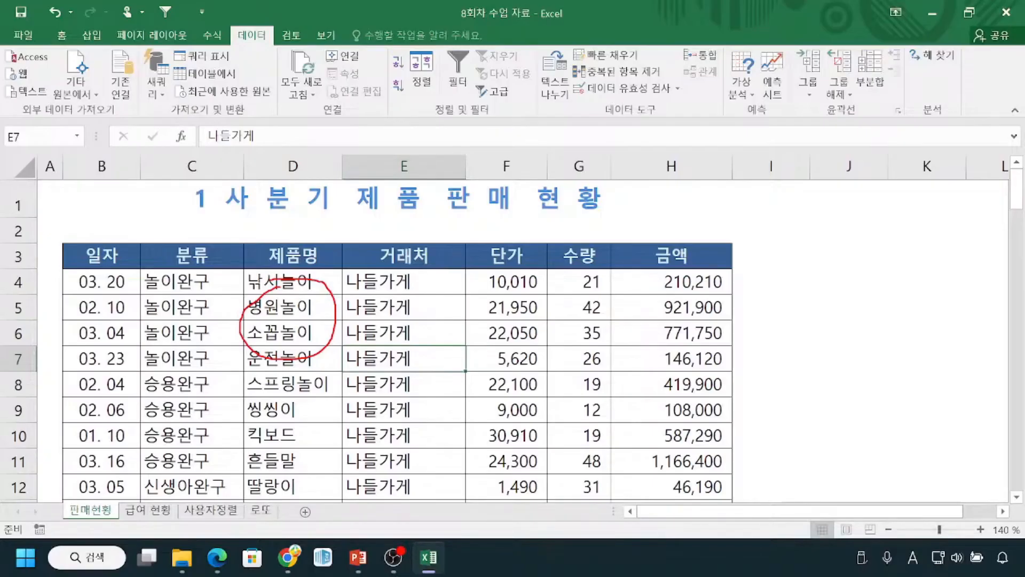
{"action": "left_click_drag", "start_coordinate": [404, 46], "coordinate": [439, 117]}
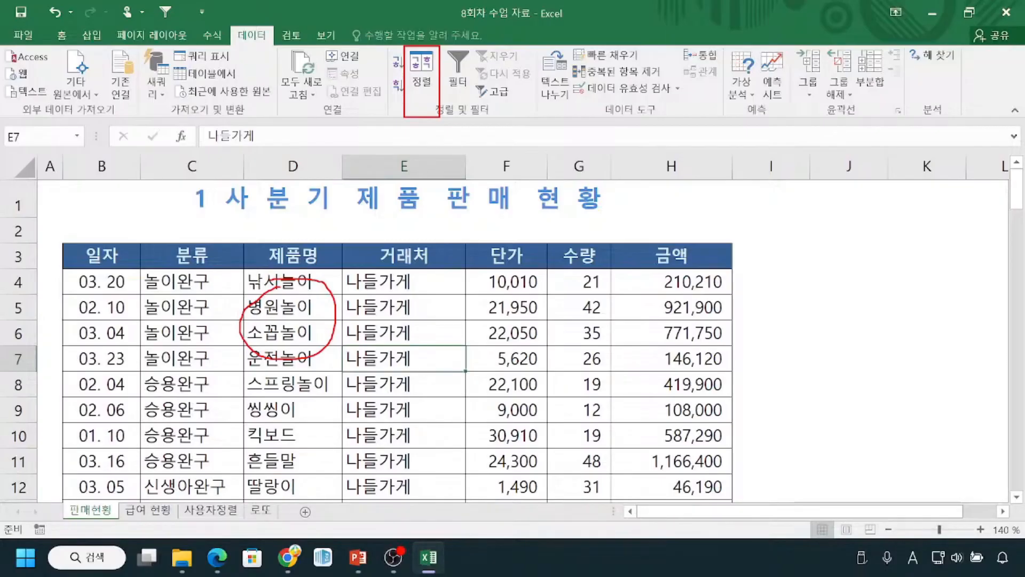
{"action": "key", "text": "Escape"}
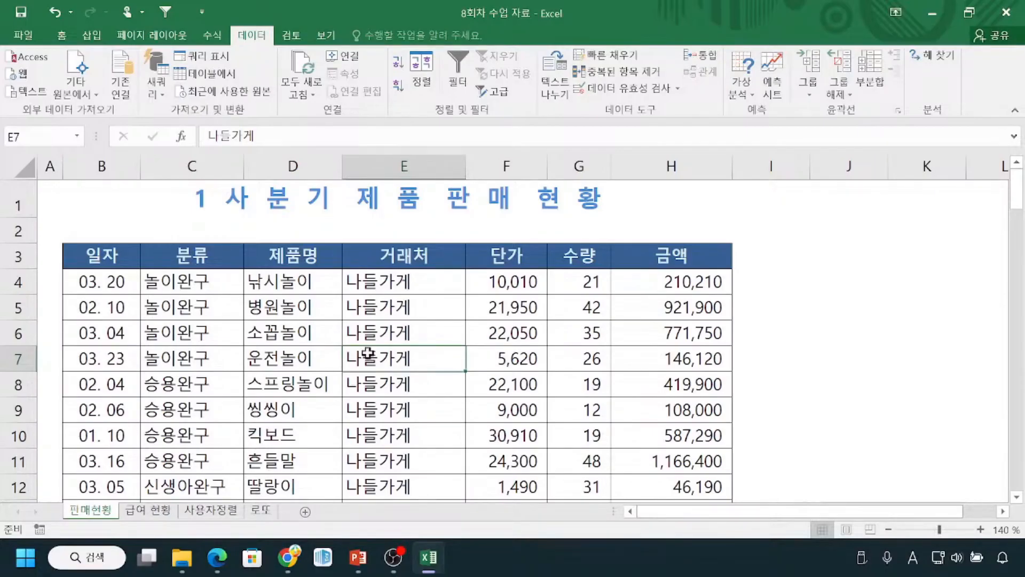
Step: Switch to the 급여 현황 sheet and select the 부서 and 성명 entries from row 5 down
{"action": "left_click", "coordinate": [145, 516]}
{"action": "left_click", "coordinate": [145, 518]}
{"action": "left_click", "coordinate": [145, 518]}
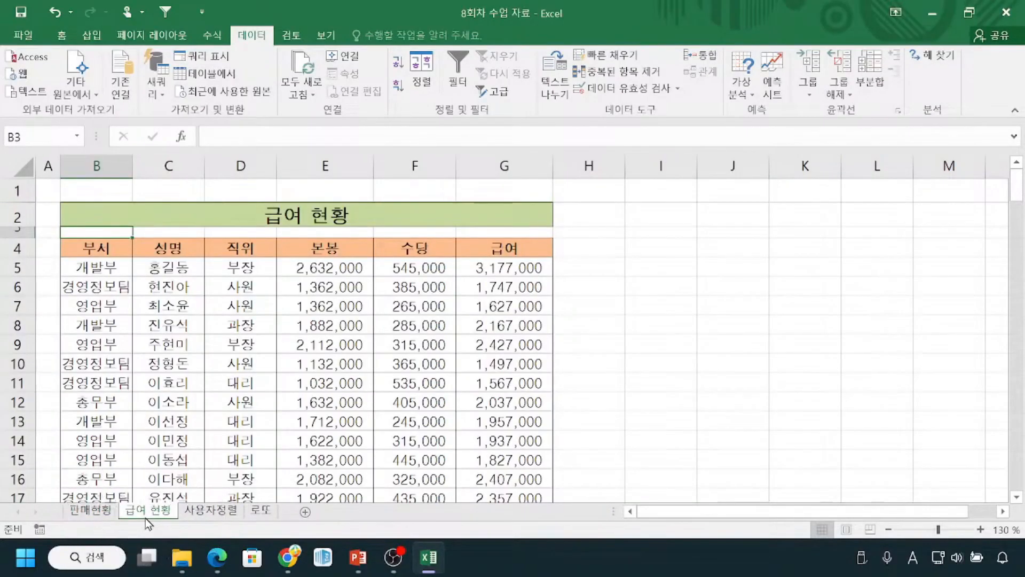
{"action": "key", "text": "ctrl"}
{"action": "key", "text": "ctrl"}
{"action": "key", "text": "ctrl"}
{"action": "key", "text": "ctrl"}
{"action": "left_click_drag", "start_coordinate": [103, 268], "coordinate": [101, 489]}
{"action": "left_click_drag", "start_coordinate": [168, 268], "coordinate": [175, 491]}
{"action": "left_click_drag", "start_coordinate": [81, 265], "coordinate": [101, 482]}
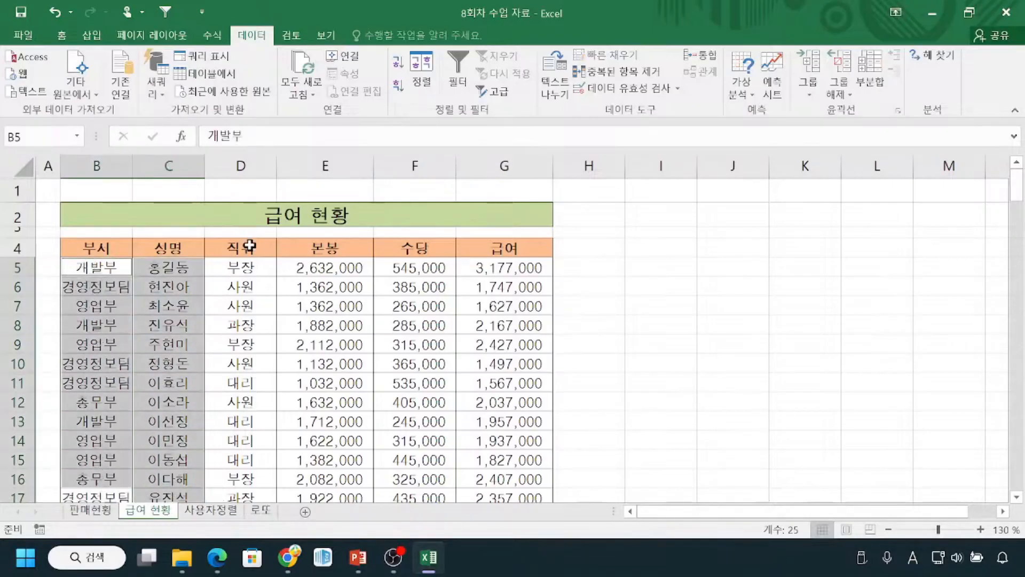
Step: Examine the 직위 entries and the 본봉 and 수당 columns beside the first 급여 cell of the salary table
{"action": "left_click_drag", "start_coordinate": [247, 266], "coordinate": [245, 480]}
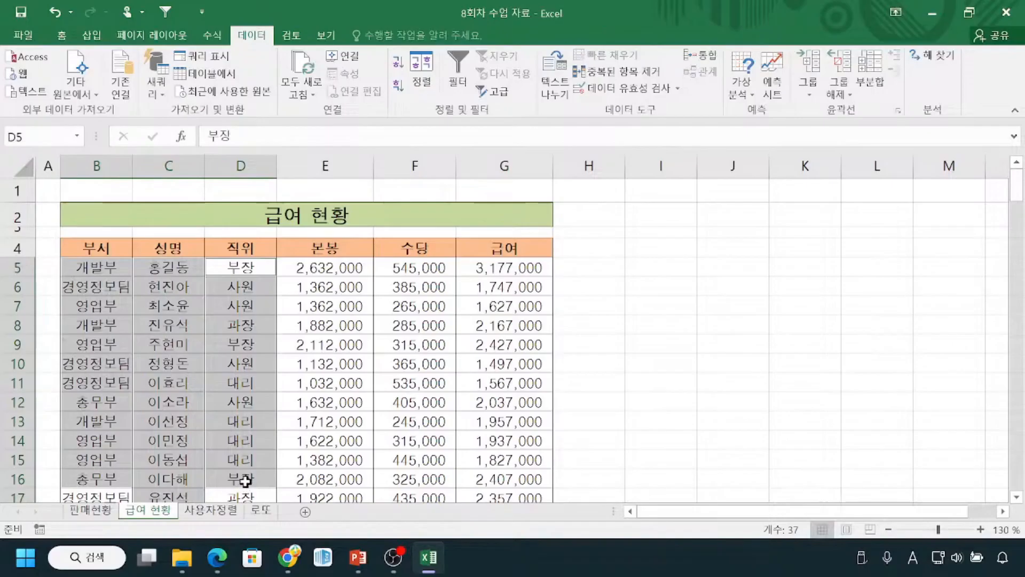
{"action": "left_click", "coordinate": [506, 261]}
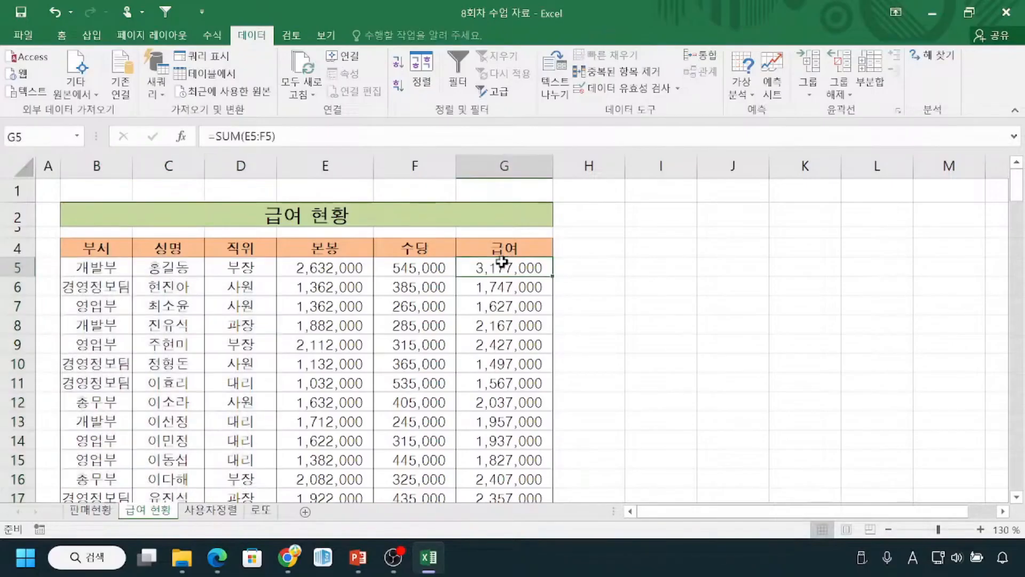
{"action": "mouse_move", "coordinate": [324, 233]}
{"action": "left_mouse_down"}
{"action": "mouse_move", "coordinate": [324, 272]}
{"action": "mouse_move", "coordinate": [336, 235]}
{"action": "left_mouse_up"}
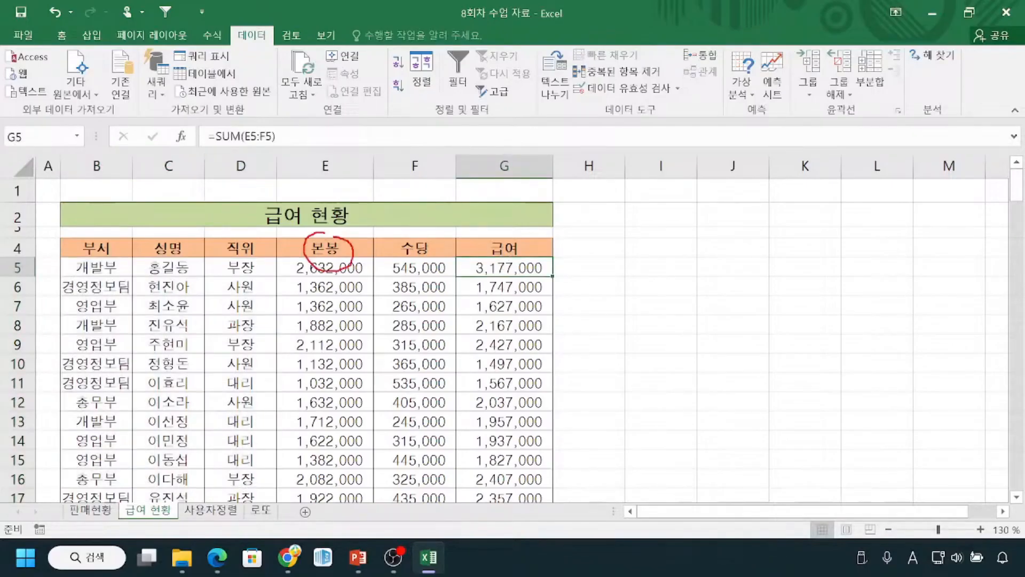
{"action": "mouse_move", "coordinate": [407, 229]}
{"action": "left_mouse_down"}
{"action": "mouse_move", "coordinate": [412, 239]}
{"action": "mouse_move", "coordinate": [425, 229]}
{"action": "left_mouse_up"}
{"action": "key", "text": "Escape"}
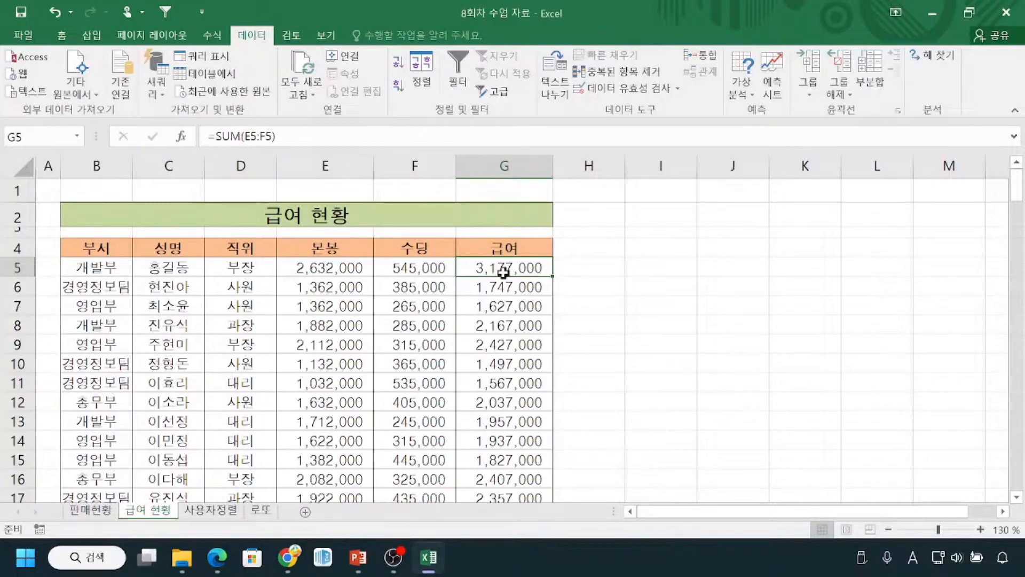
Step: Examine how the SUM formula in cell G5 adds 본봉 and 수당 to give 급여
{"action": "key", "text": "ctrl"}
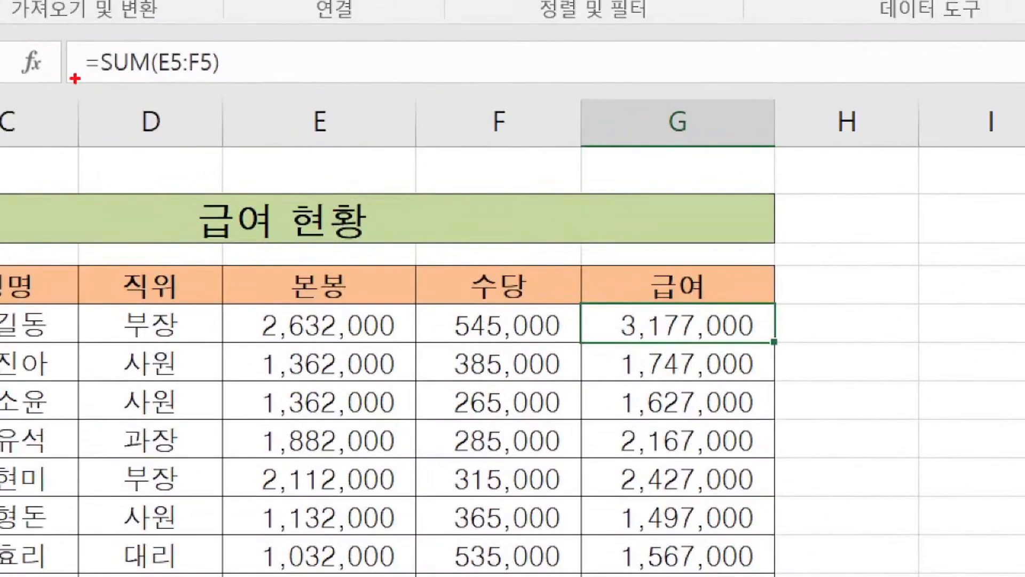
{"action": "left_click_drag", "start_coordinate": [75, 79], "coordinate": [237, 78]}
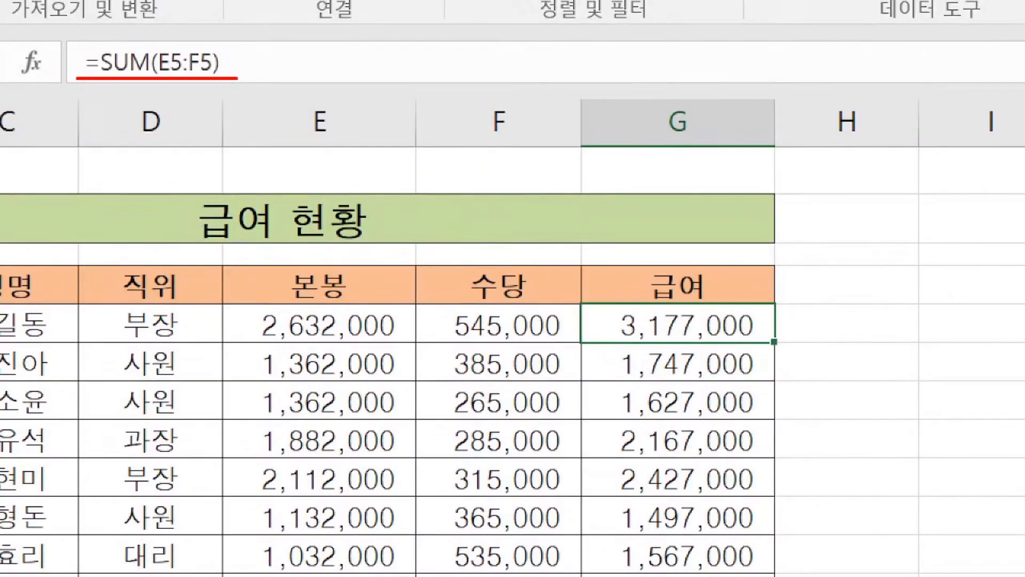
{"action": "left_click_drag", "start_coordinate": [270, 343], "coordinate": [391, 343]}
{"action": "left_click_drag", "start_coordinate": [462, 337], "coordinate": [570, 337]}
{"action": "mouse_move", "coordinate": [349, 295]}
{"action": "left_mouse_down"}
{"action": "mouse_move", "coordinate": [395, 263]}
{"action": "mouse_move", "coordinate": [442, 331]}
{"action": "left_mouse_up"}
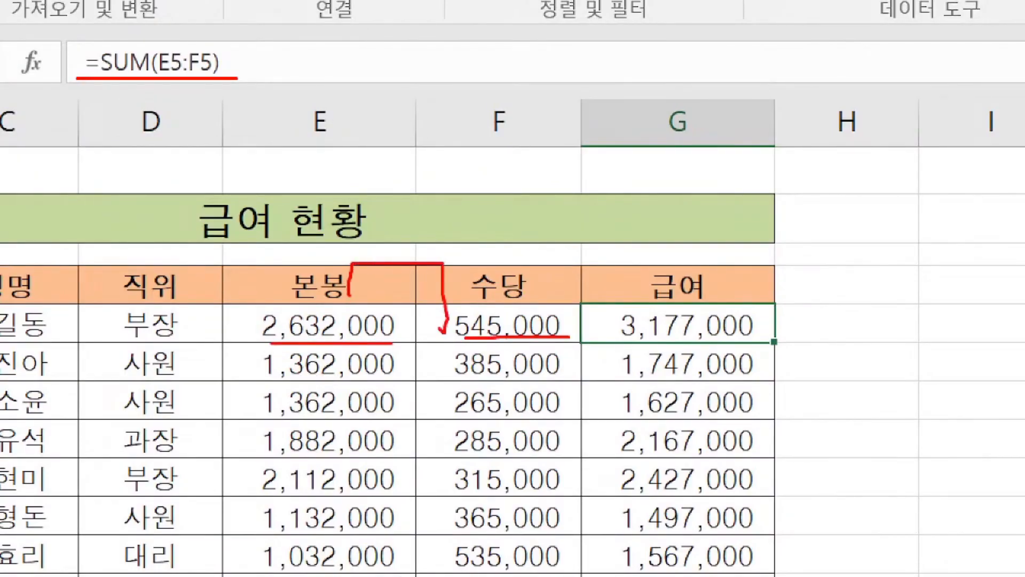
{"action": "mouse_move", "coordinate": [134, 79]}
{"action": "left_mouse_down"}
{"action": "mouse_move", "coordinate": [81, 26]}
{"action": "mouse_move", "coordinate": [156, 82]}
{"action": "left_mouse_up"}
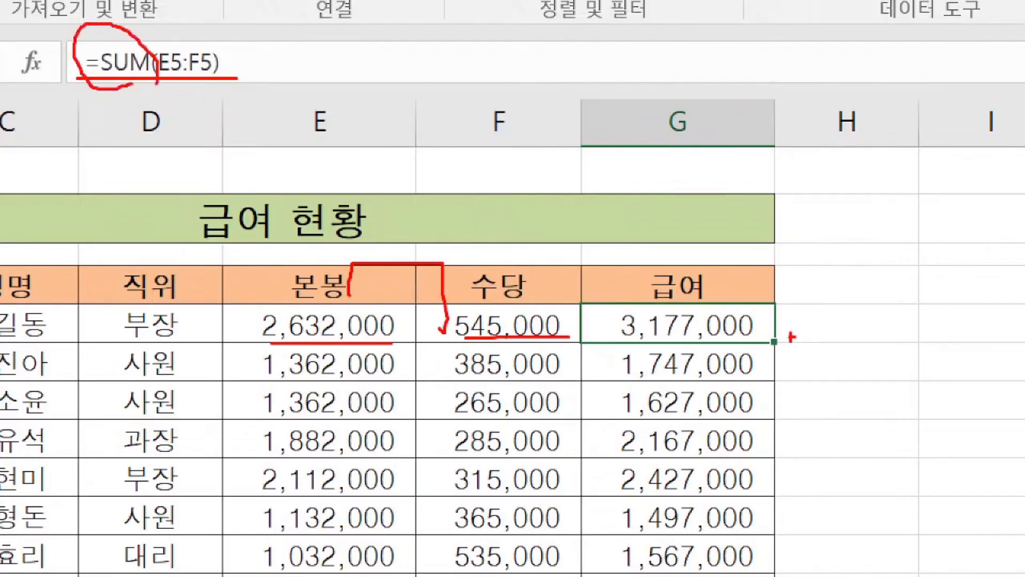
{"action": "left_click_drag", "start_coordinate": [610, 337], "coordinate": [779, 334]}
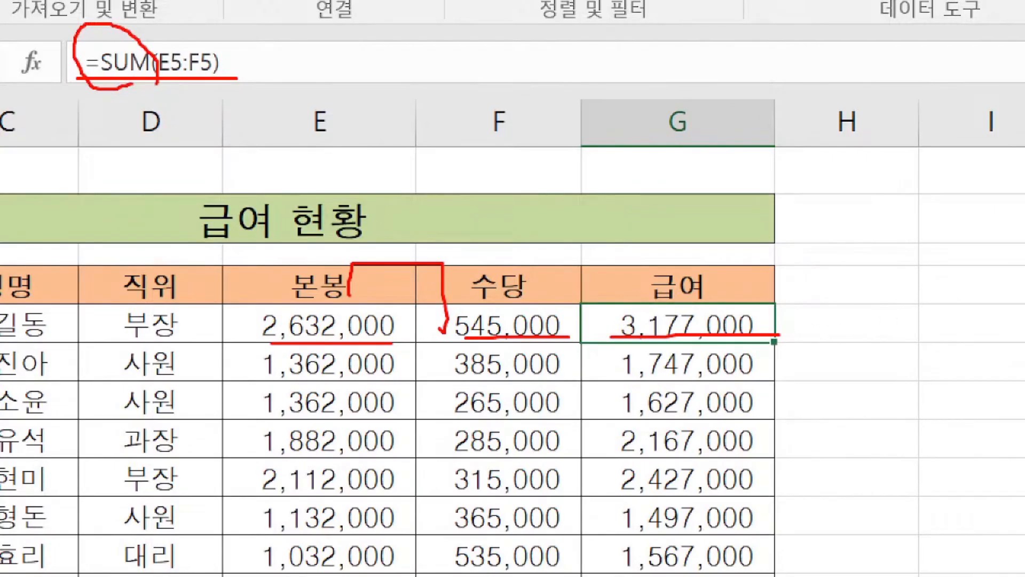
{"action": "key", "text": "Escape"}
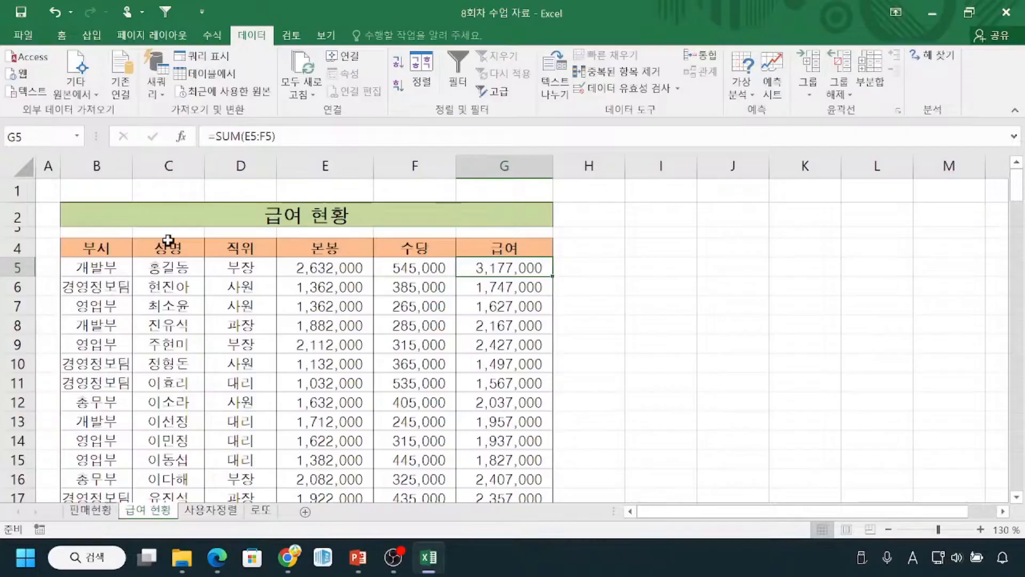
Step: Review the 부서, 성명 and 직위 entries of the salary table as candidate sort columns
{"action": "left_click_drag", "start_coordinate": [93, 267], "coordinate": [117, 473]}
{"action": "key", "text": "ctrl+q"}
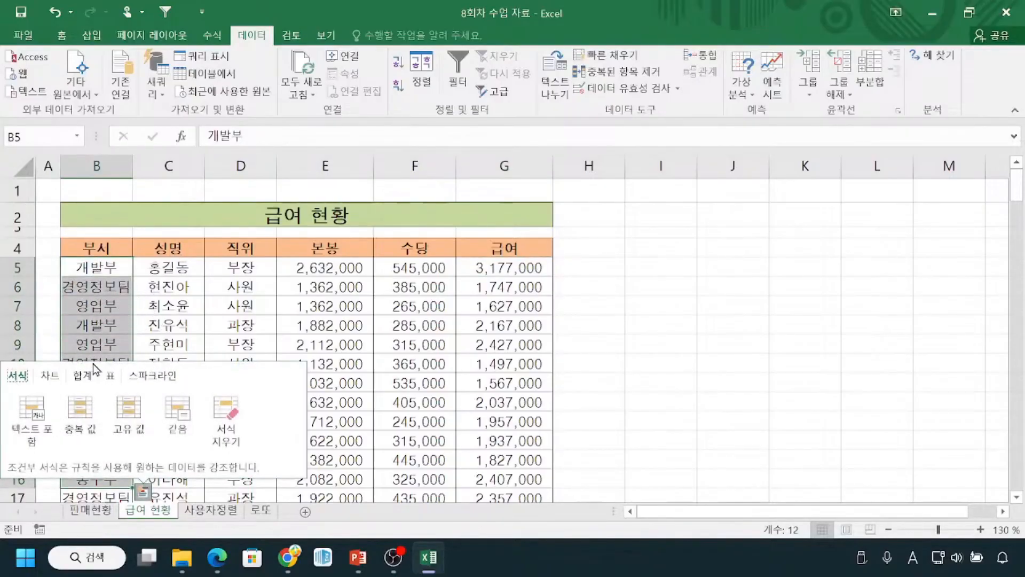
{"action": "left_click", "coordinate": [165, 323]}
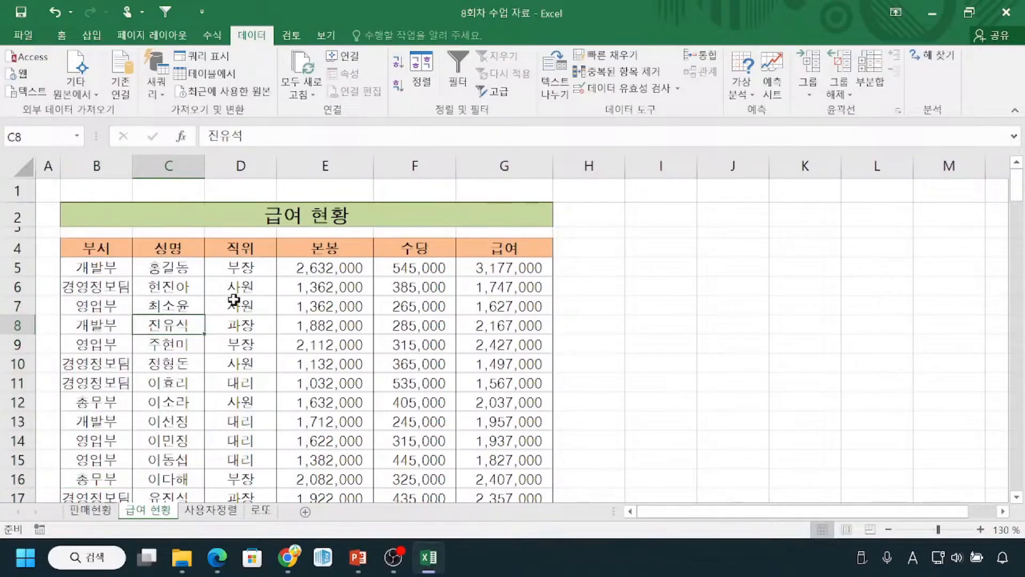
{"action": "left_click_drag", "start_coordinate": [239, 267], "coordinate": [259, 478]}
{"action": "left_click_drag", "start_coordinate": [85, 267], "coordinate": [89, 441]}
{"action": "key", "text": "ctrl+q"}
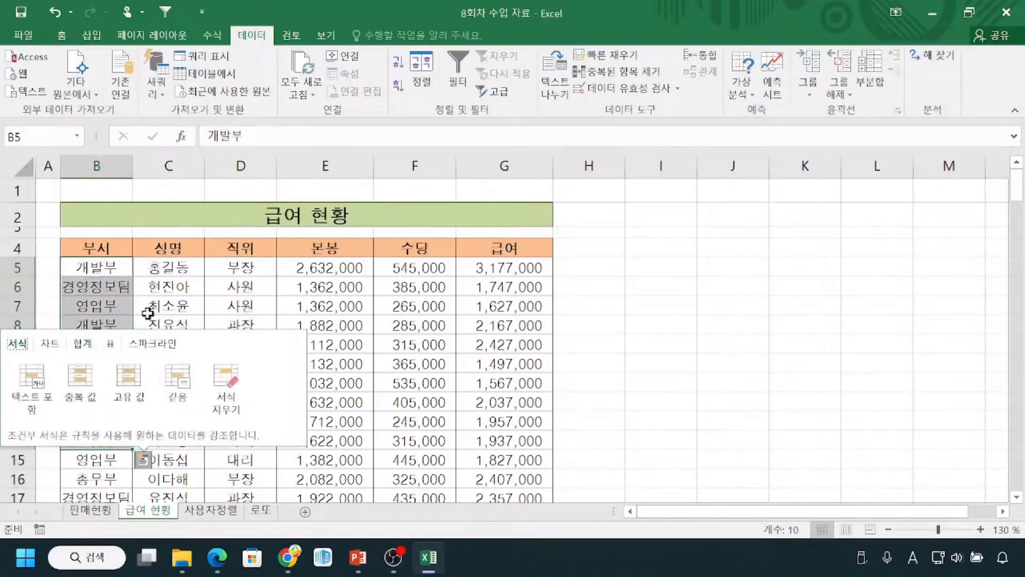
{"action": "left_click_drag", "start_coordinate": [178, 269], "coordinate": [192, 418]}
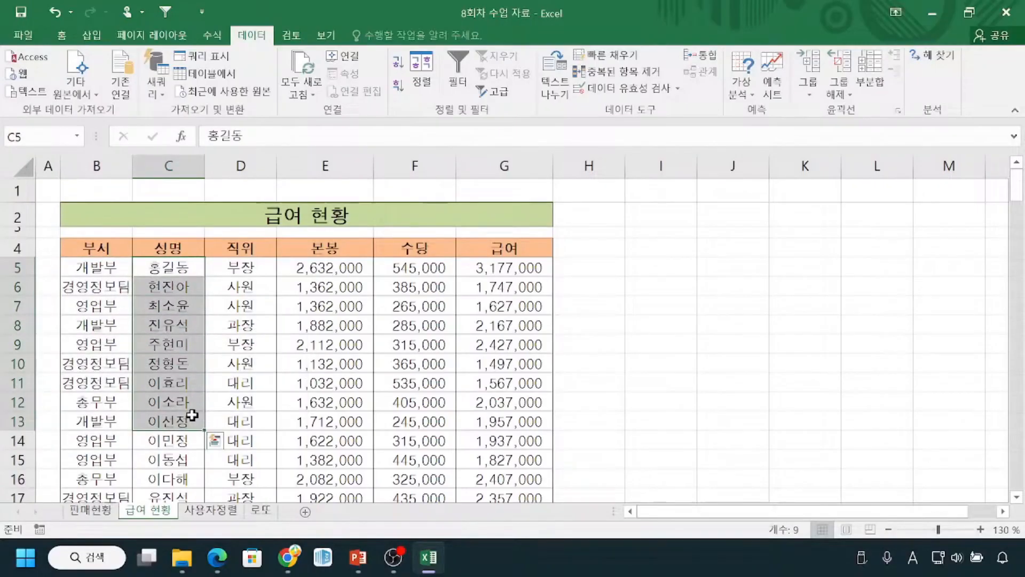
{"action": "left_click", "coordinate": [217, 475]}
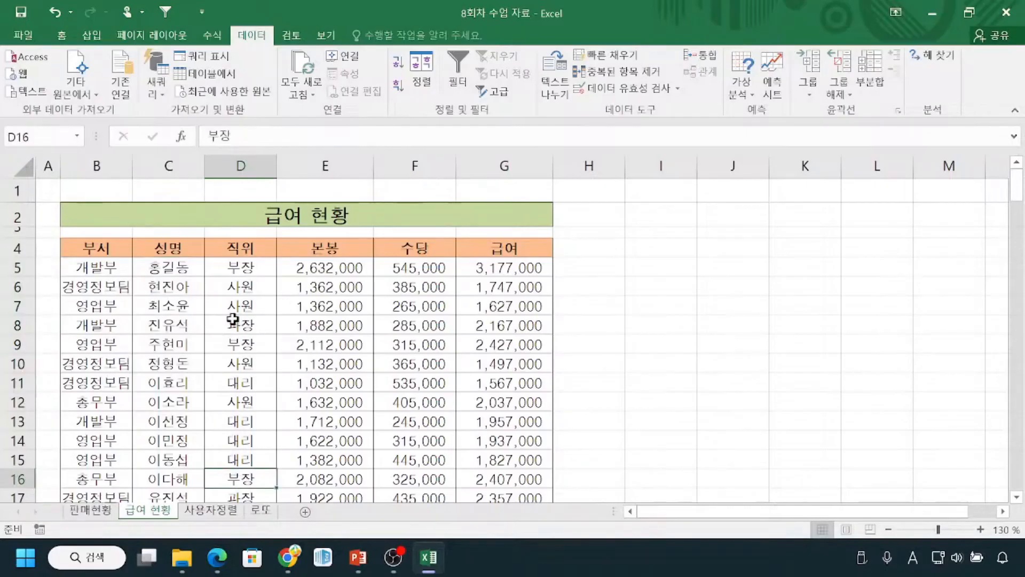
Step: Open the sort settings for the salary table and set the first level to 부서 in ascending order (오름차순)
{"action": "left_click", "coordinate": [254, 306]}
{"action": "left_click", "coordinate": [255, 306]}
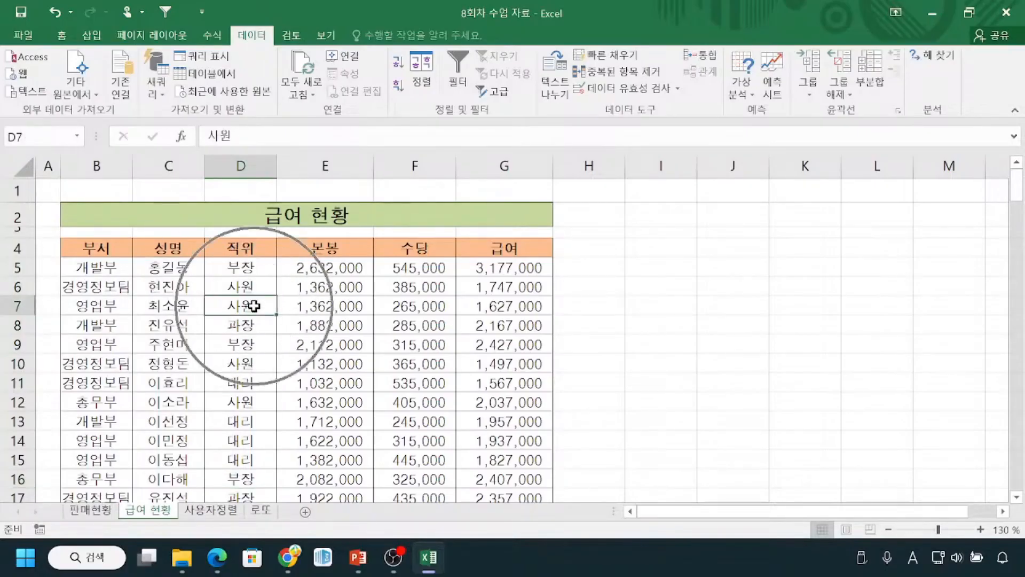
{"action": "left_click", "coordinate": [249, 37]}
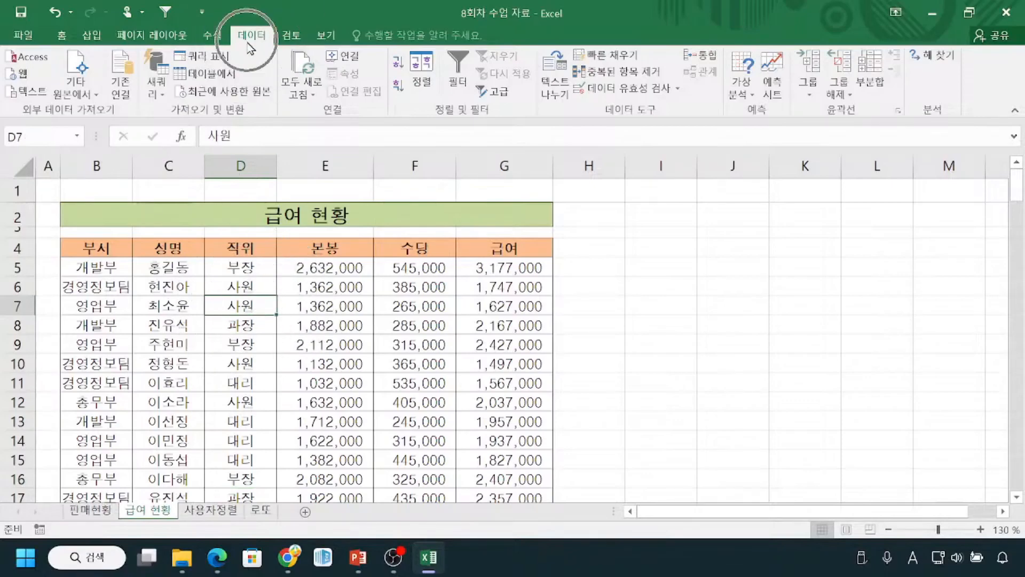
{"action": "left_click", "coordinate": [422, 79]}
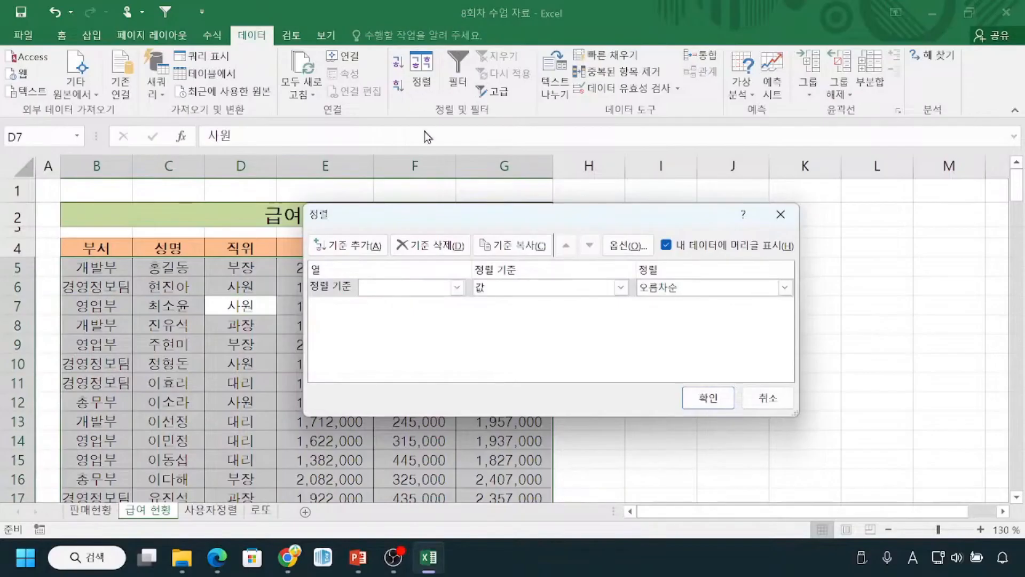
{"action": "left_click", "coordinate": [340, 294]}
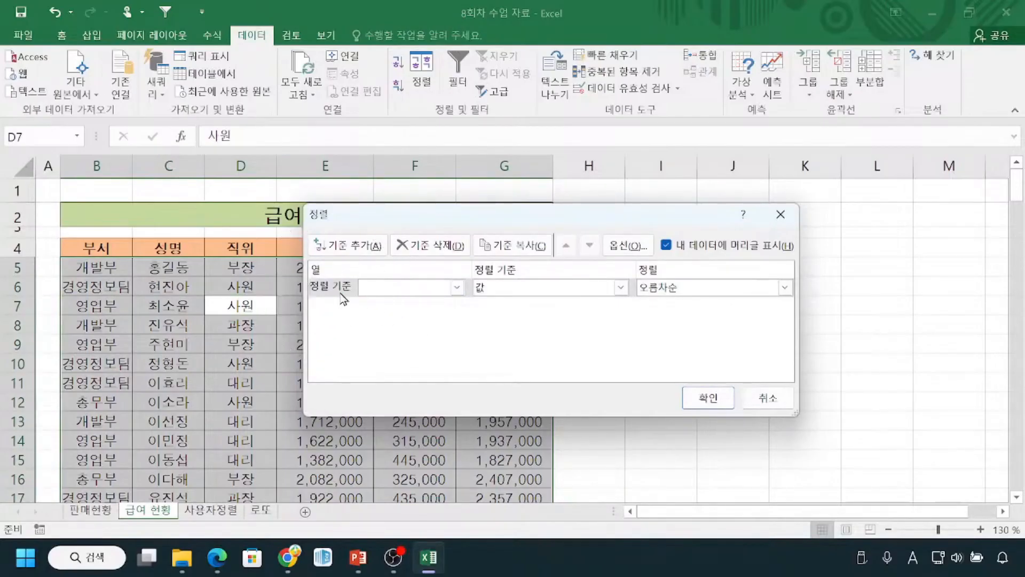
{"action": "left_click", "coordinate": [457, 288]}
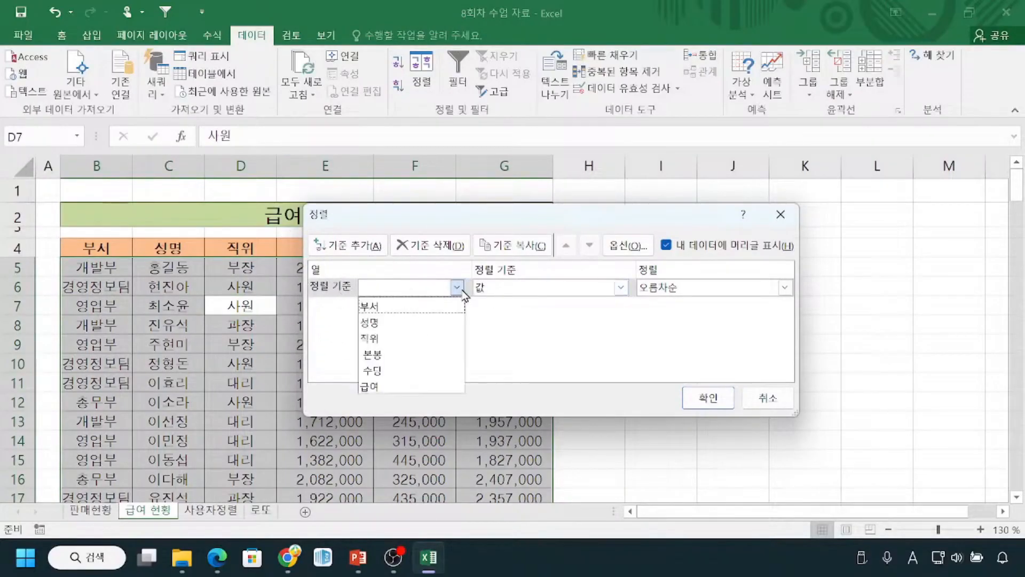
{"action": "left_click", "coordinate": [400, 307]}
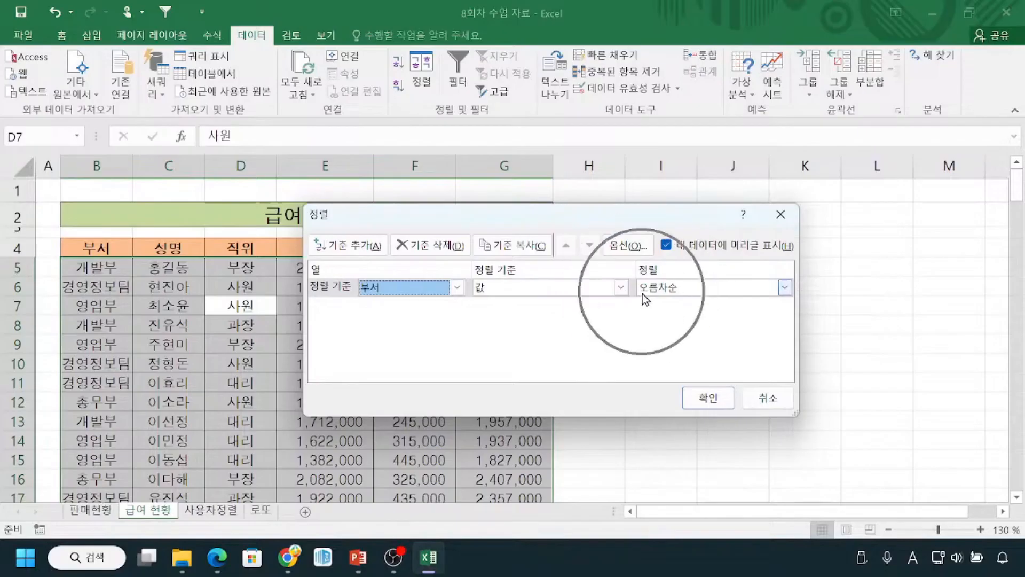
Step: Add a second sort level by 성명 in ascending order (오름차순) and apply the sort to the salary table
{"action": "left_click", "coordinate": [353, 250]}
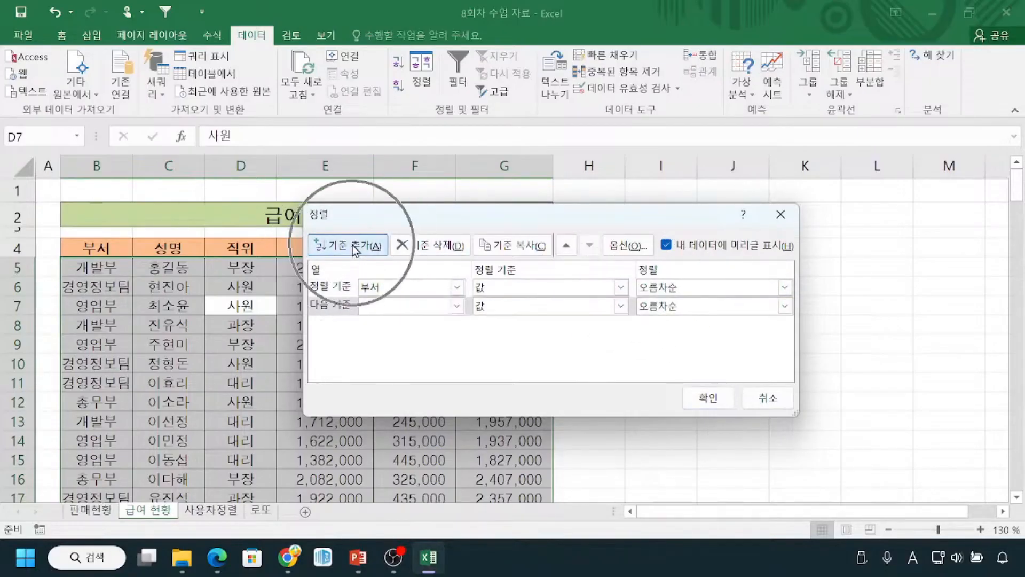
{"action": "left_click", "coordinate": [457, 306]}
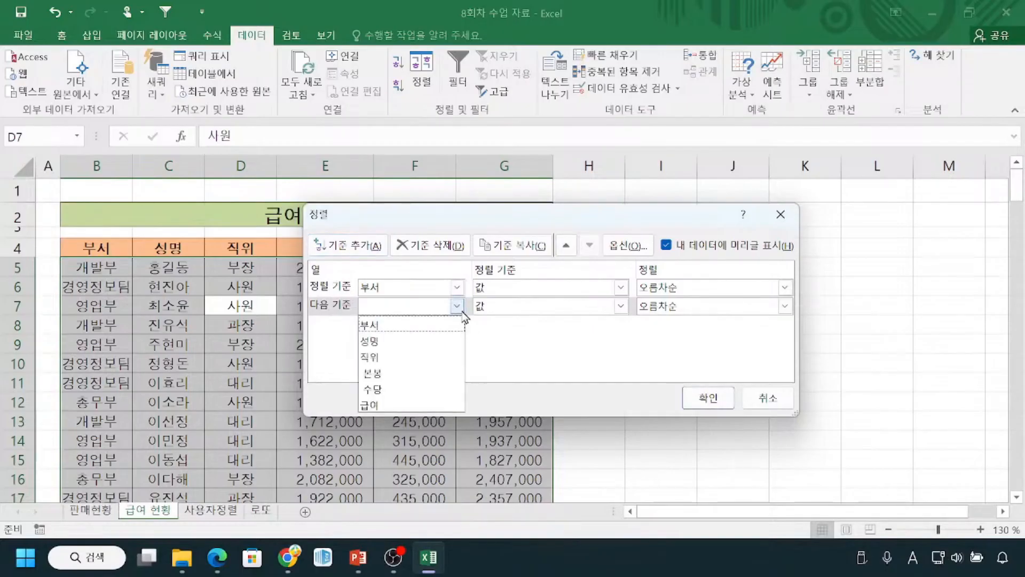
{"action": "left_click", "coordinate": [449, 342]}
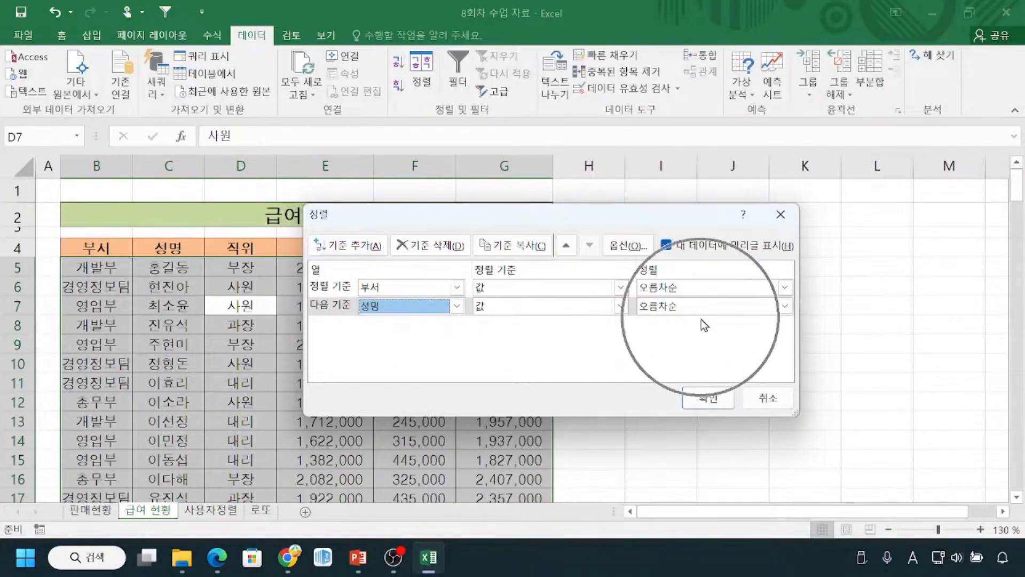
{"action": "key", "text": "ctrl+1"}
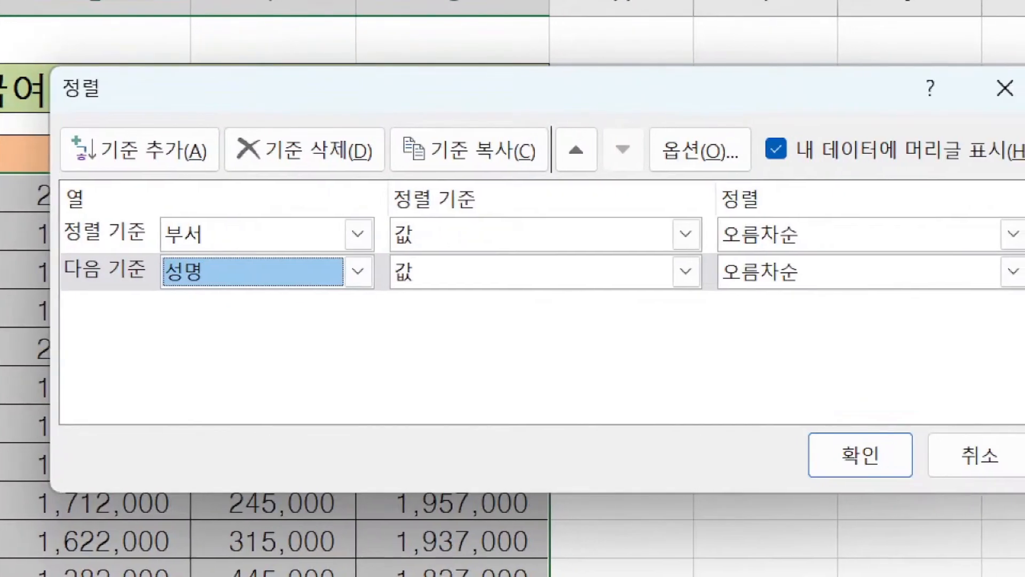
{"action": "mouse_move", "coordinate": [224, 228]}
{"action": "left_mouse_down"}
{"action": "mouse_move", "coordinate": [239, 235]}
{"action": "mouse_move", "coordinate": [260, 217]}
{"action": "left_mouse_up"}
{"action": "left_click_drag", "start_coordinate": [720, 249], "coordinate": [806, 249]}
{"action": "mouse_move", "coordinate": [214, 263]}
{"action": "left_mouse_down"}
{"action": "mouse_move", "coordinate": [229, 276]}
{"action": "mouse_move", "coordinate": [247, 257]}
{"action": "left_mouse_up"}
{"action": "left_click_drag", "start_coordinate": [832, 272], "coordinate": [857, 269]}
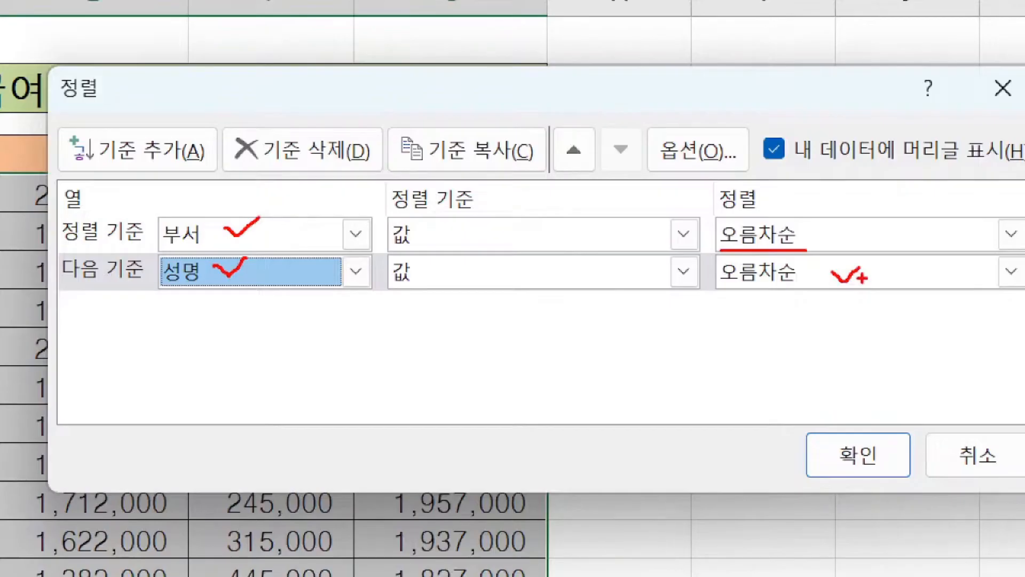
{"action": "mouse_move", "coordinate": [852, 432]}
{"action": "left_mouse_down"}
{"action": "mouse_move", "coordinate": [908, 466]}
{"action": "mouse_move", "coordinate": [831, 441]}
{"action": "left_mouse_up"}
{"action": "key", "text": "Escape"}
{"action": "left_click", "coordinate": [697, 404]}
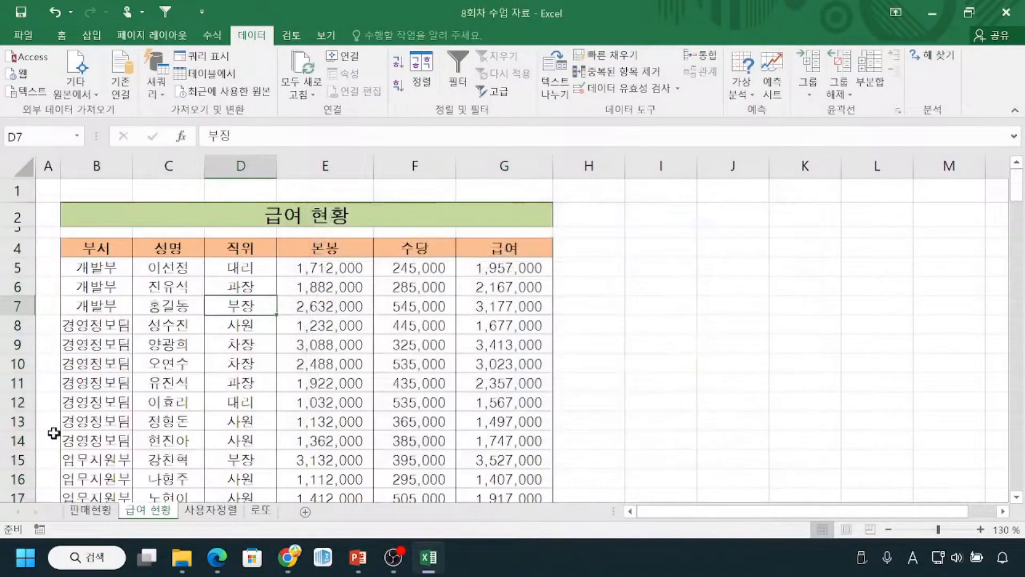
Step: Examine the order of the 성명 entries within the 개발부 group and the 직위 column of the salary table
{"action": "key", "text": "ctrl+1"}
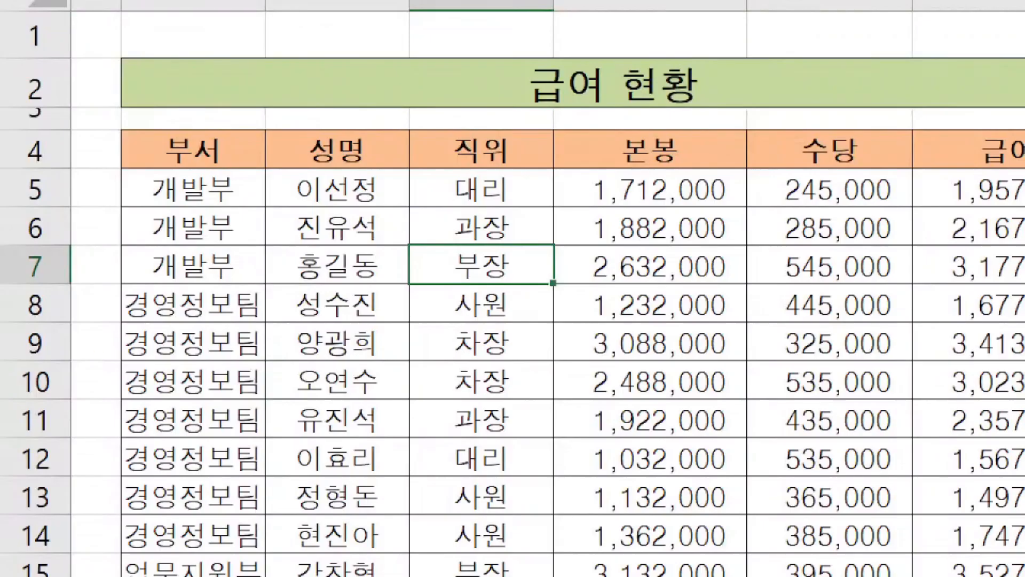
{"action": "mouse_move", "coordinate": [126, 164]}
{"action": "left_mouse_down"}
{"action": "mouse_move", "coordinate": [143, 252]}
{"action": "mouse_move", "coordinate": [249, 280]}
{"action": "left_mouse_up"}
{"action": "left_click_drag", "start_coordinate": [288, 197], "coordinate": [311, 197]}
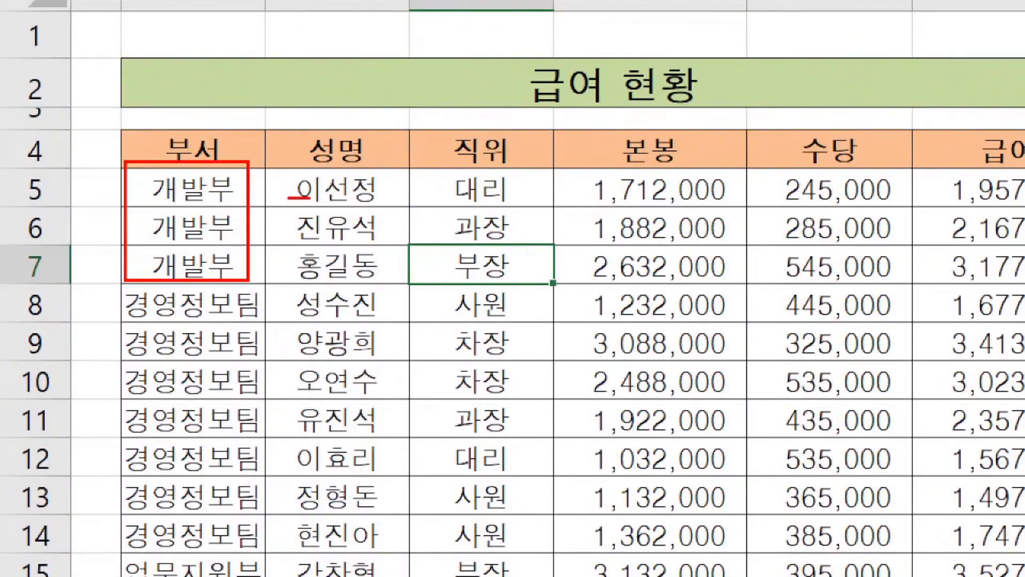
{"action": "left_click_drag", "start_coordinate": [288, 238], "coordinate": [308, 238]}
{"action": "left_click", "coordinate": [304, 263]}
{"action": "mouse_move", "coordinate": [155, 182]}
{"action": "left_mouse_down"}
{"action": "mouse_move", "coordinate": [135, 224]}
{"action": "mouse_move", "coordinate": [135, 261]}
{"action": "left_mouse_up"}
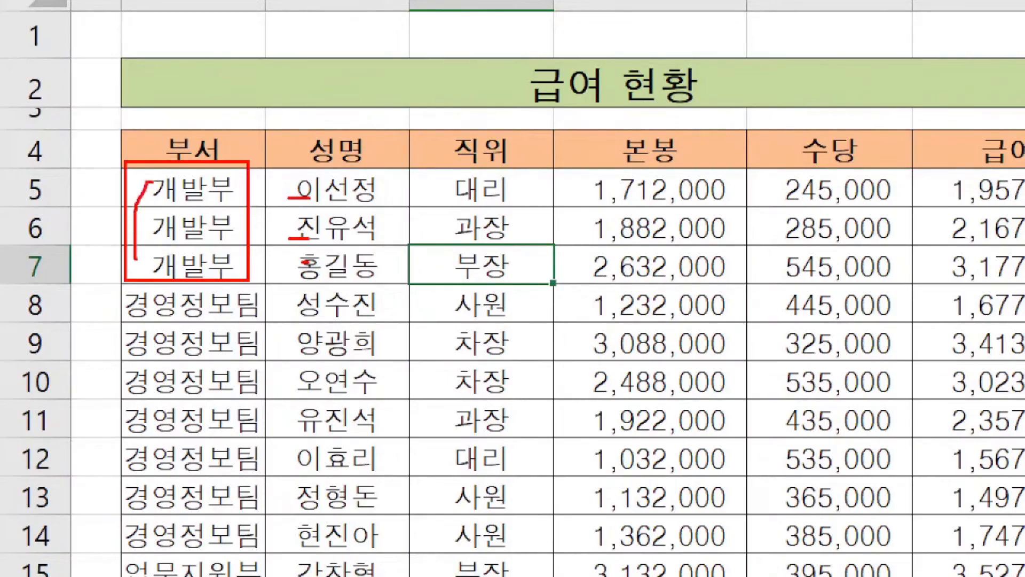
{"action": "left_click_drag", "start_coordinate": [300, 187], "coordinate": [275, 281]}
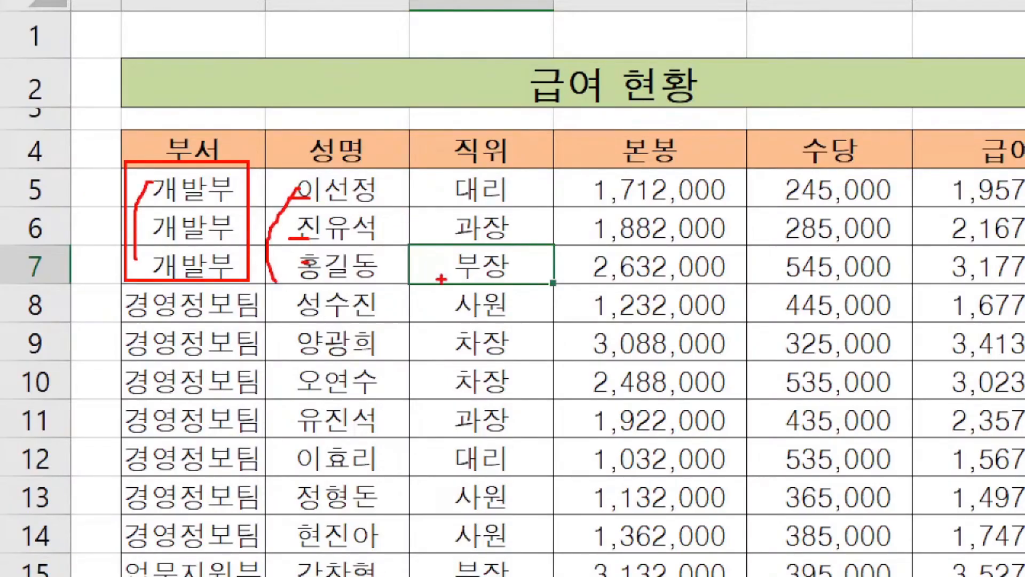
{"action": "mouse_move", "coordinate": [468, 174]}
{"action": "left_mouse_down"}
{"action": "mouse_move", "coordinate": [521, 171]}
{"action": "mouse_move", "coordinate": [460, 124]}
{"action": "mouse_move", "coordinate": [519, 130]}
{"action": "left_mouse_up"}
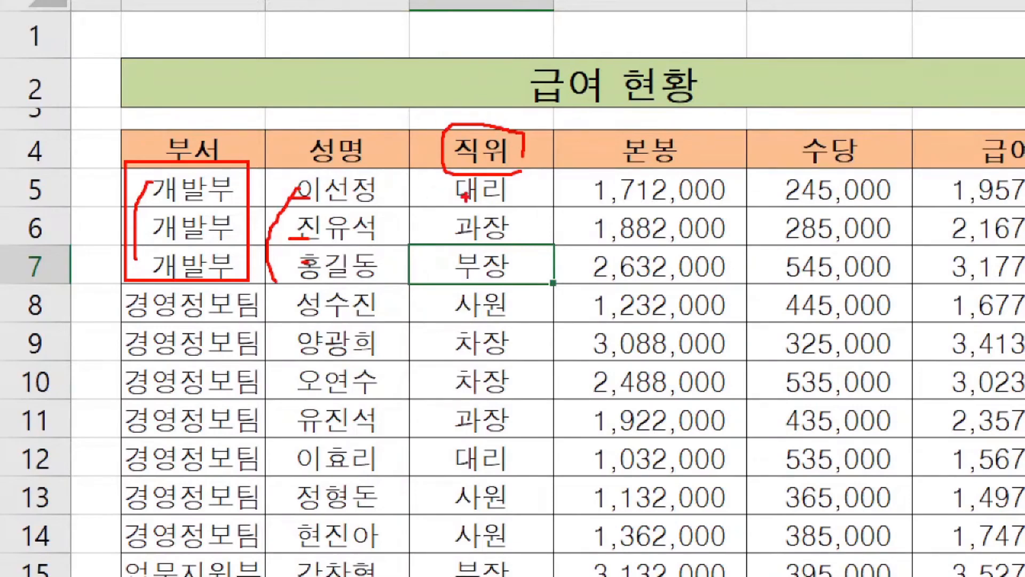
{"action": "key", "text": "Escape"}
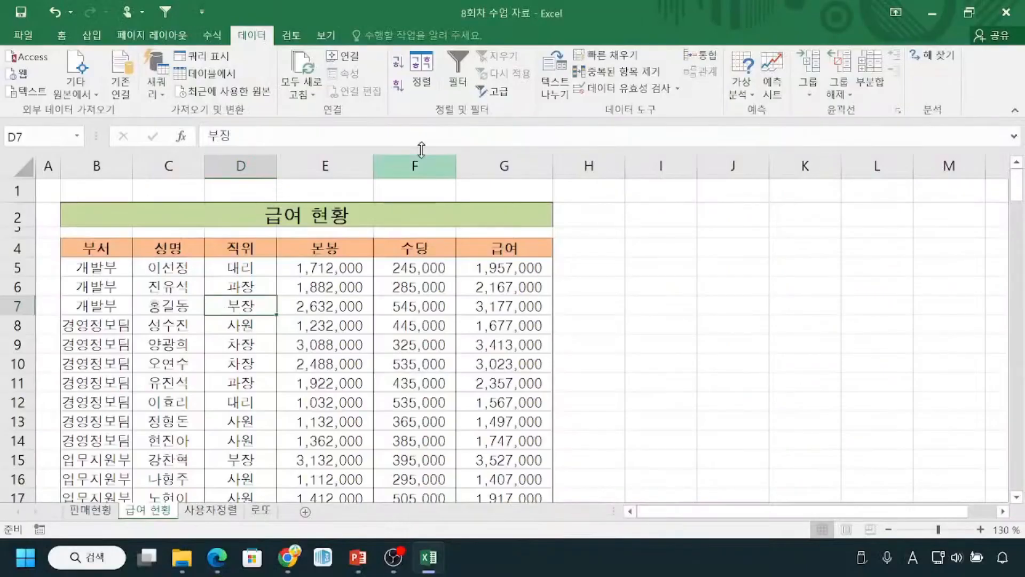
Step: Check the order choices for the 부서 sort level, including 사용자 지정 목록, and close the sort settings without changes
{"action": "left_click", "coordinate": [427, 85]}
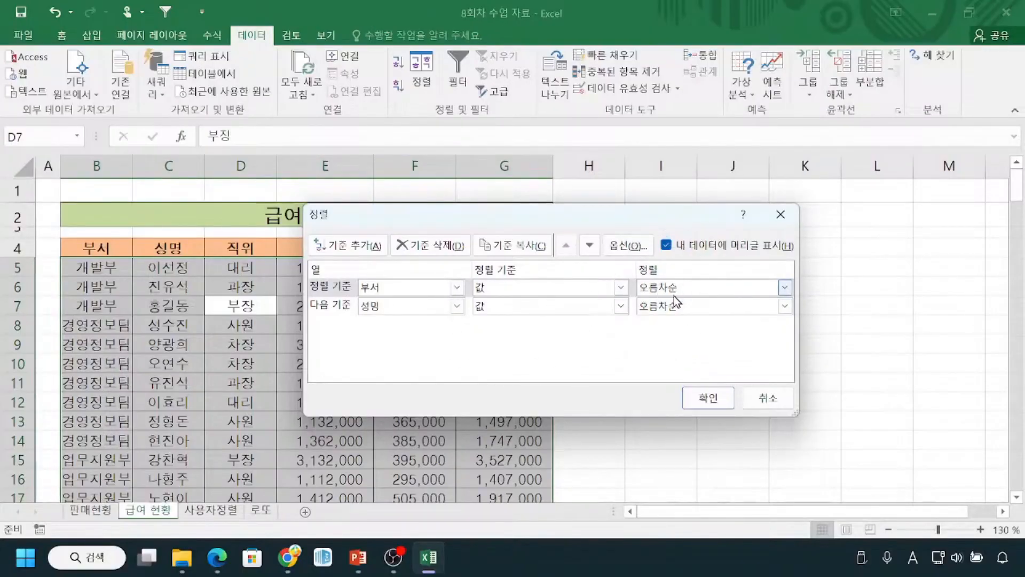
{"action": "left_click", "coordinate": [784, 288]}
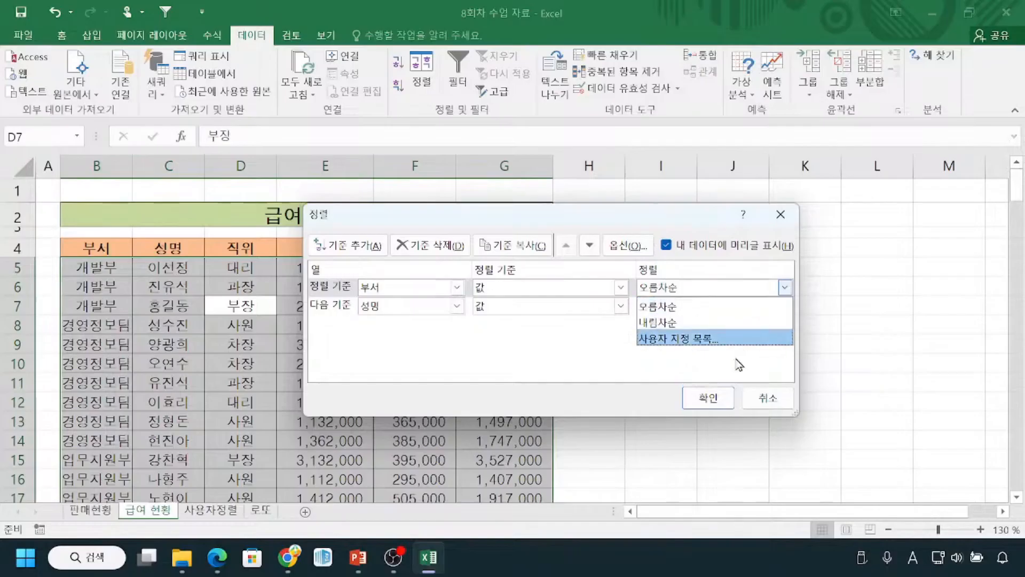
{"action": "left_click", "coordinate": [772, 397]}
{"action": "left_click", "coordinate": [769, 398]}
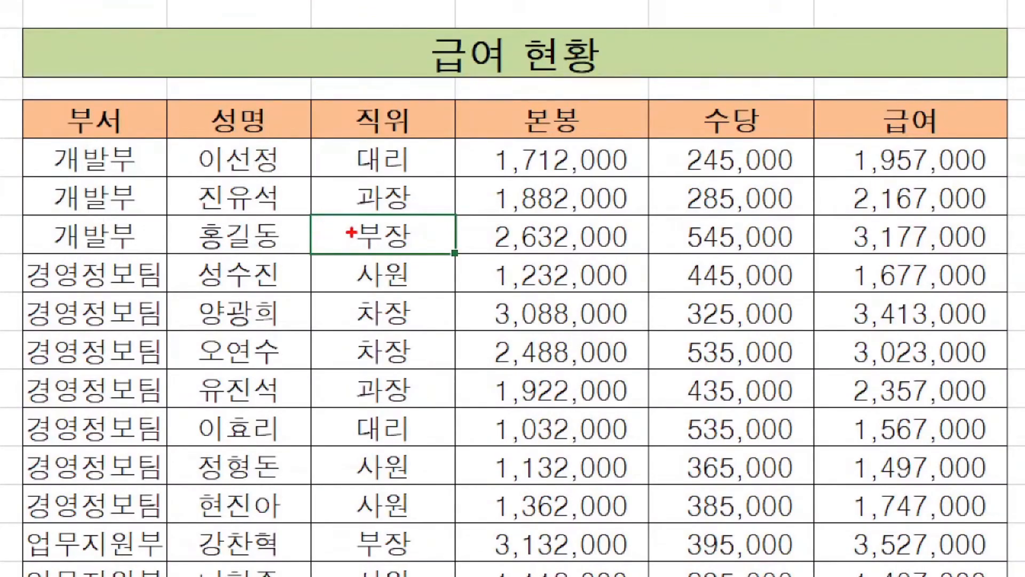
Step: Examine the ranks 부장, 차장, 과장, 대리 and 사원 in the 직위 column of the salary table
{"action": "left_click_drag", "start_coordinate": [361, 252], "coordinate": [403, 251]}
{"action": "left_click_drag", "start_coordinate": [357, 324], "coordinate": [386, 325]}
{"action": "left_click_drag", "start_coordinate": [357, 405], "coordinate": [416, 404]}
{"action": "left_click_drag", "start_coordinate": [362, 435], "coordinate": [410, 435]}
{"action": "left_click_drag", "start_coordinate": [361, 488], "coordinate": [432, 483]}
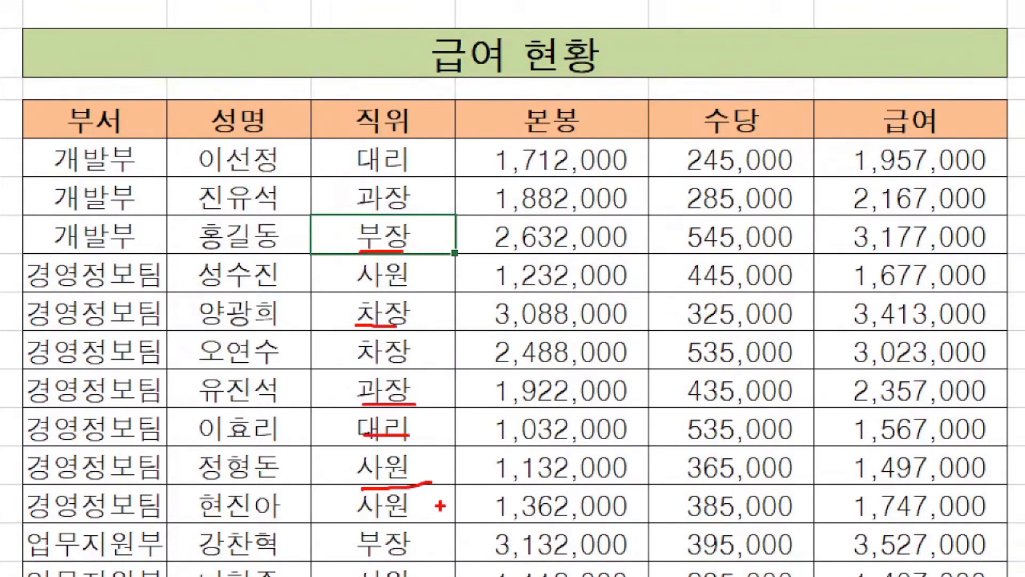
{"action": "left_click_drag", "start_coordinate": [351, 159], "coordinate": [328, 361]}
{"action": "left_click_drag", "start_coordinate": [358, 327], "coordinate": [354, 333]}
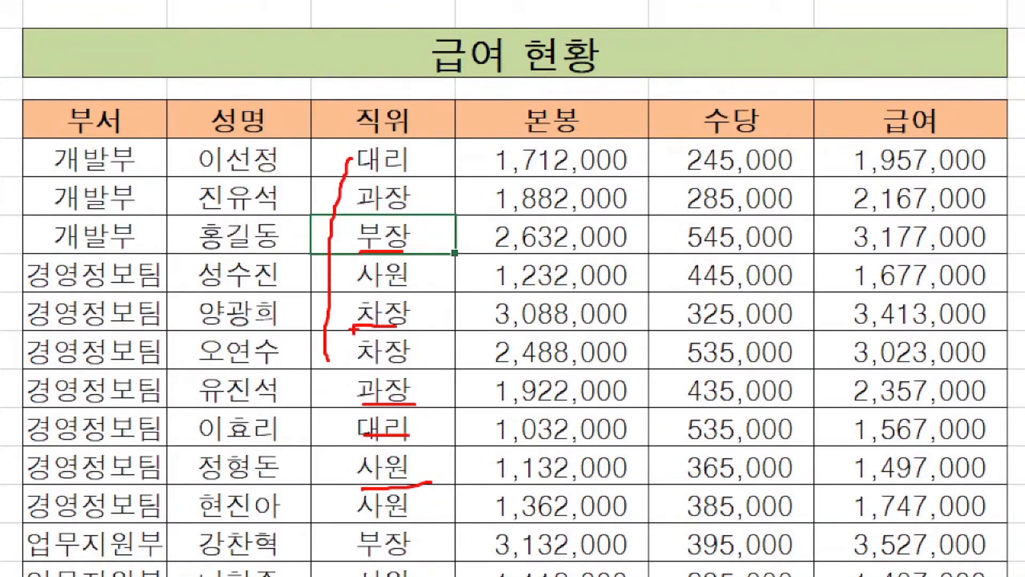
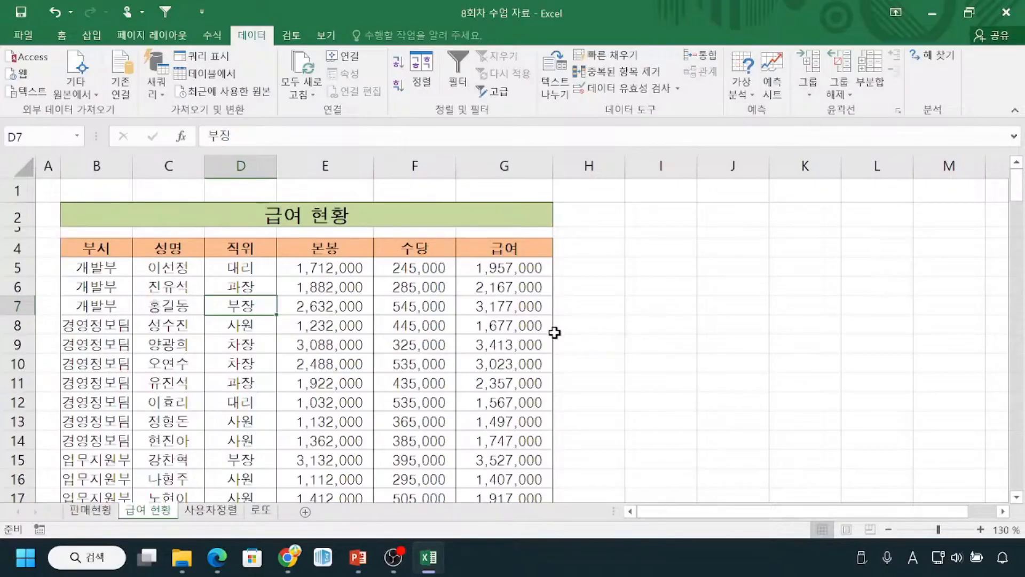
Step: Enter 월 in cell I5 and 화 in cell I6 beside the salary table
{"action": "left_click", "coordinate": [674, 263]}
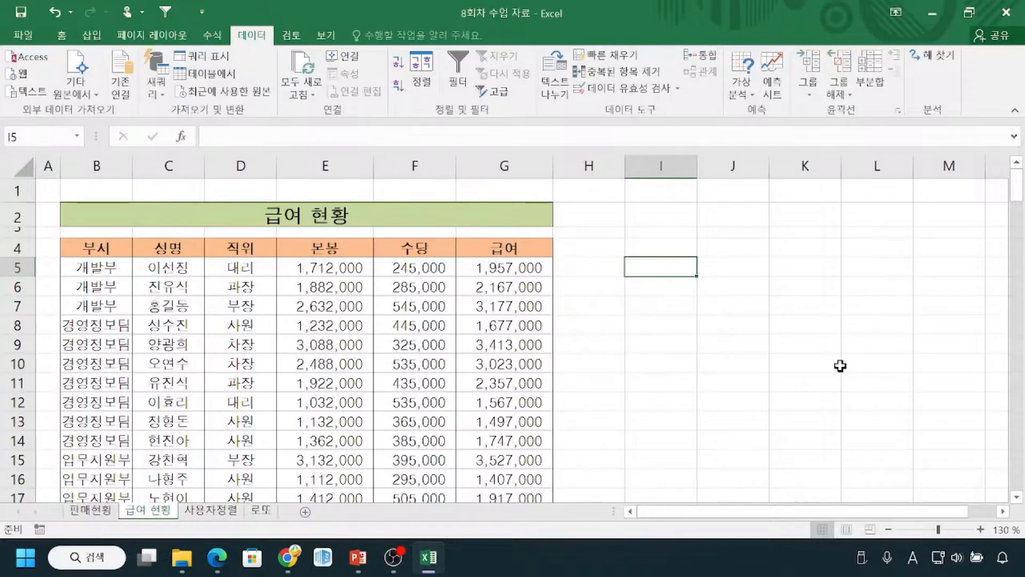
{"action": "type", "text": "dn"}
{"action": "key", "text": "BackSpace"}
{"action": "key", "text": "BackSpace"}
{"action": "key", "text": "Hangul"}
{"action": "type", "text": "월"}
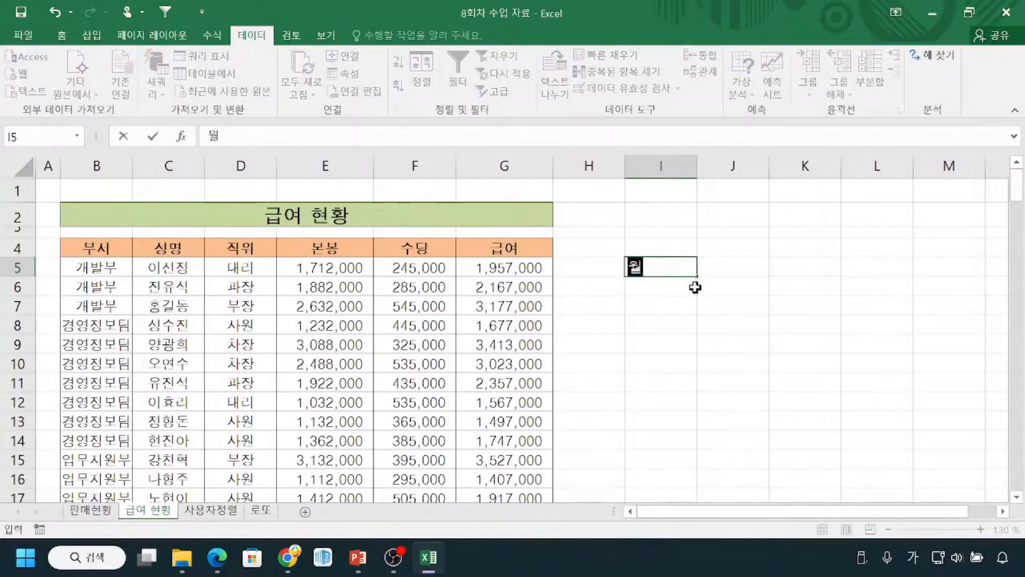
{"action": "key", "text": "Tab"}
{"action": "left_click", "coordinate": [697, 288]}
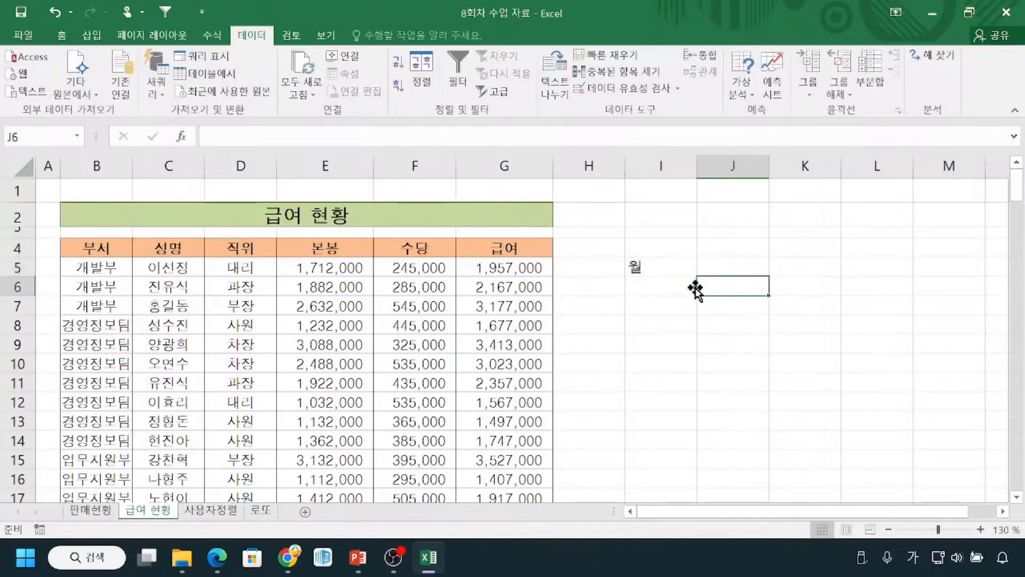
{"action": "left_click", "coordinate": [688, 288]}
{"action": "type", "text": "화"}
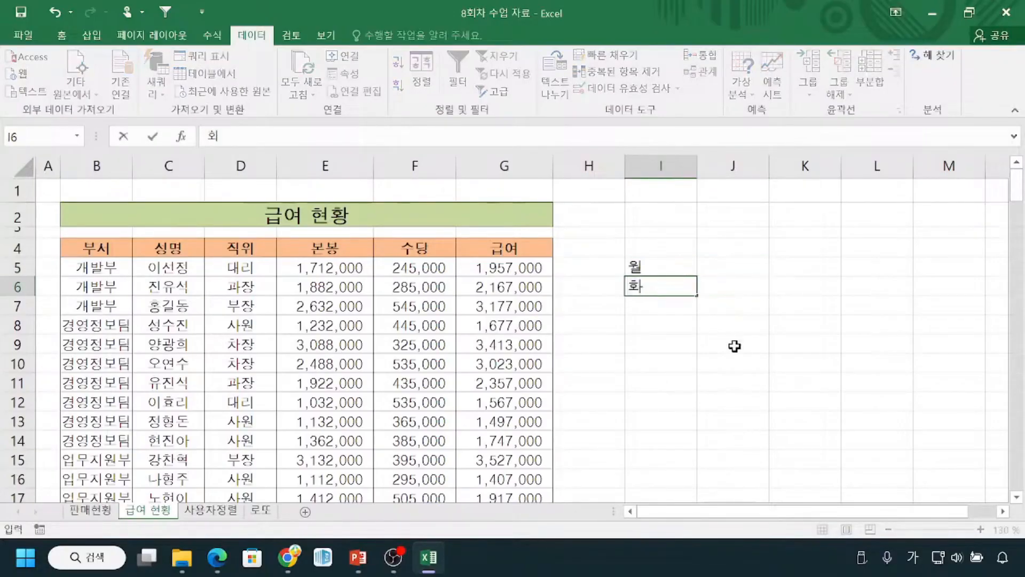
{"action": "left_click", "coordinate": [734, 361]}
Step: Auto-fill the weekday series from I5:I6 down to I14 and review its sequence
{"action": "left_click_drag", "start_coordinate": [672, 266], "coordinate": [705, 444]}
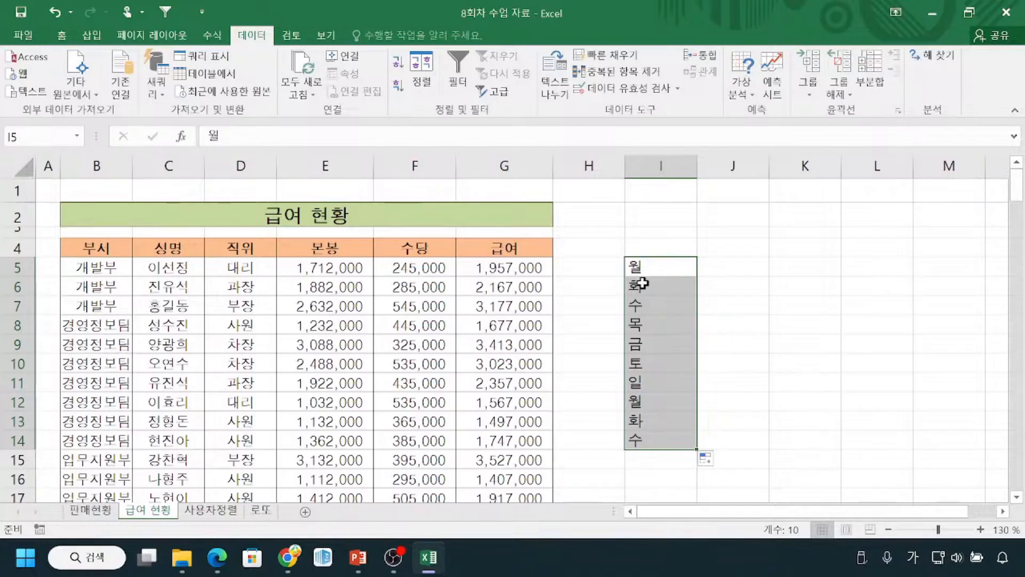
{"action": "mouse_move", "coordinate": [625, 266]}
{"action": "left_mouse_down"}
{"action": "mouse_move", "coordinate": [601, 322]}
{"action": "mouse_move", "coordinate": [614, 414]}
{"action": "mouse_move", "coordinate": [625, 419]}
{"action": "left_mouse_up"}
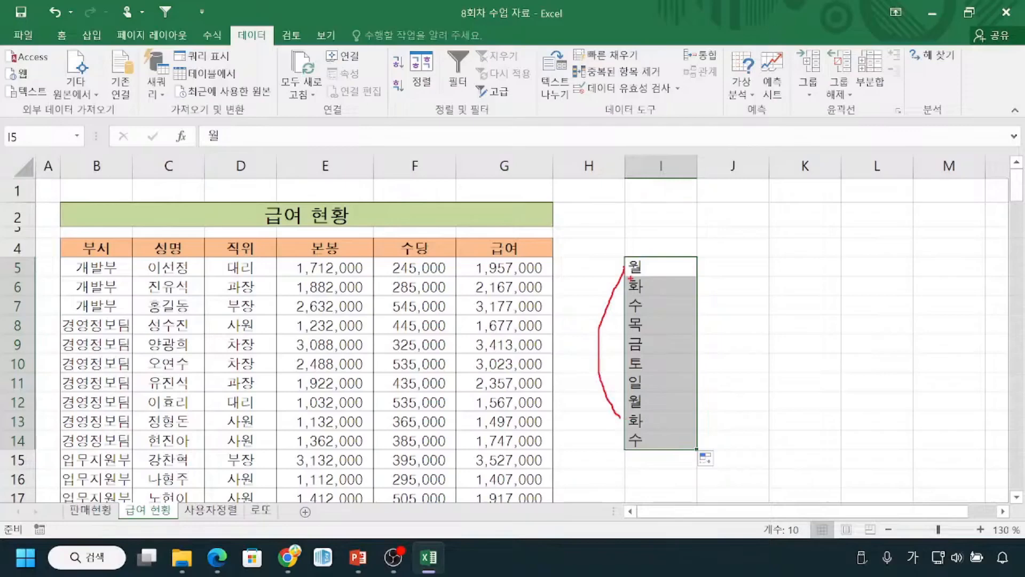
{"action": "mouse_move", "coordinate": [648, 240]}
{"action": "left_mouse_down"}
{"action": "mouse_move", "coordinate": [620, 327]}
{"action": "mouse_move", "coordinate": [629, 332]}
{"action": "left_mouse_up"}
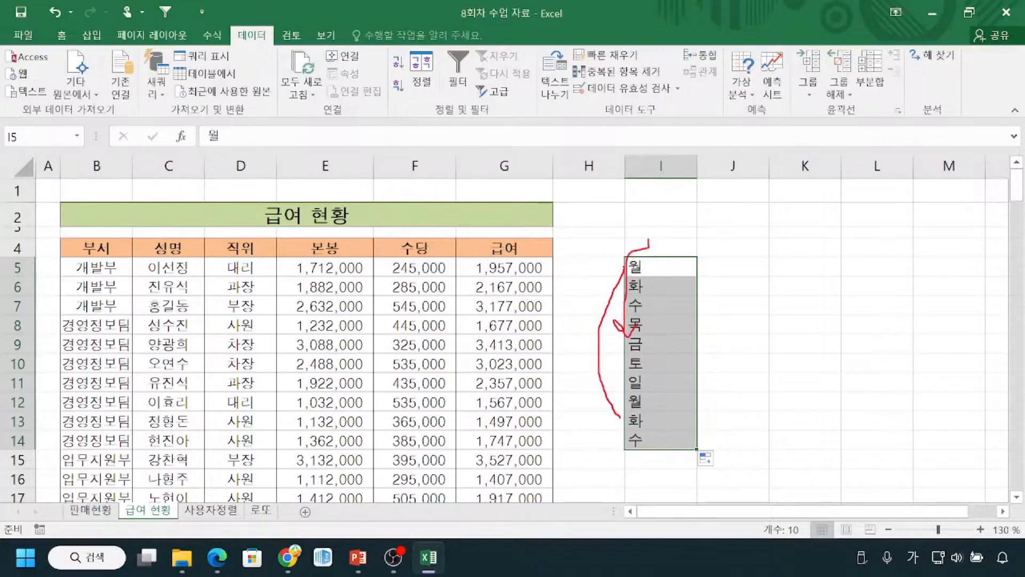
{"action": "key", "text": "Escape"}
Step: Enter 1분기 in cell J5
{"action": "left_click", "coordinate": [743, 267]}
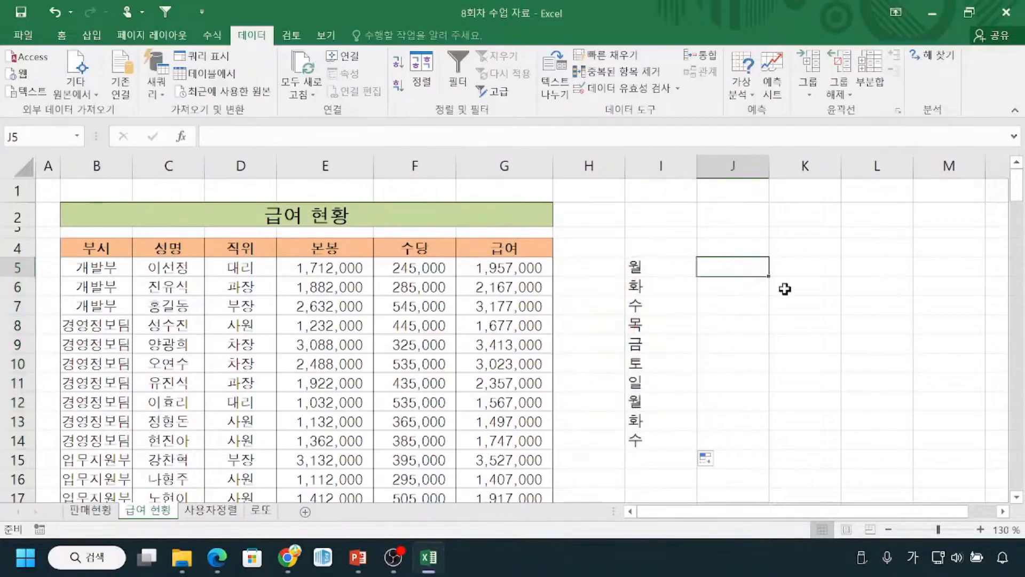
{"action": "type", "text": "1분디"}
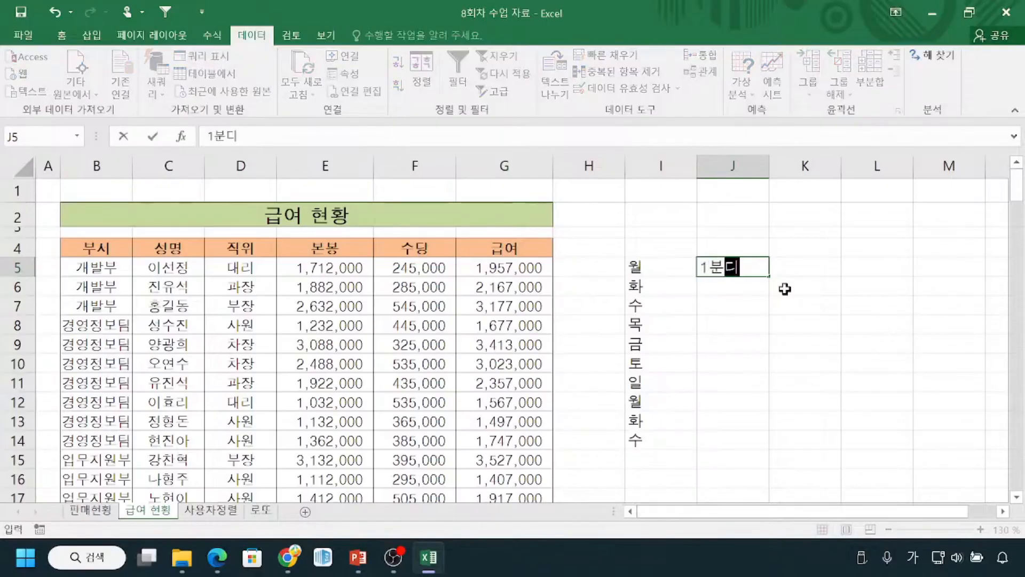
{"action": "key", "text": "BackSpace"}
{"action": "key", "text": "BackSpace"}
{"action": "type", "text": "ㄱ;"}
{"action": "key", "text": "BackSpace"}
{"action": "key", "text": "BackSpace"}
{"action": "type", "text": "기"}
{"action": "key", "text": "Return"}
Step: Enter 2분기 in cell J6
{"action": "type", "text": "21ㅜㄴ기"}
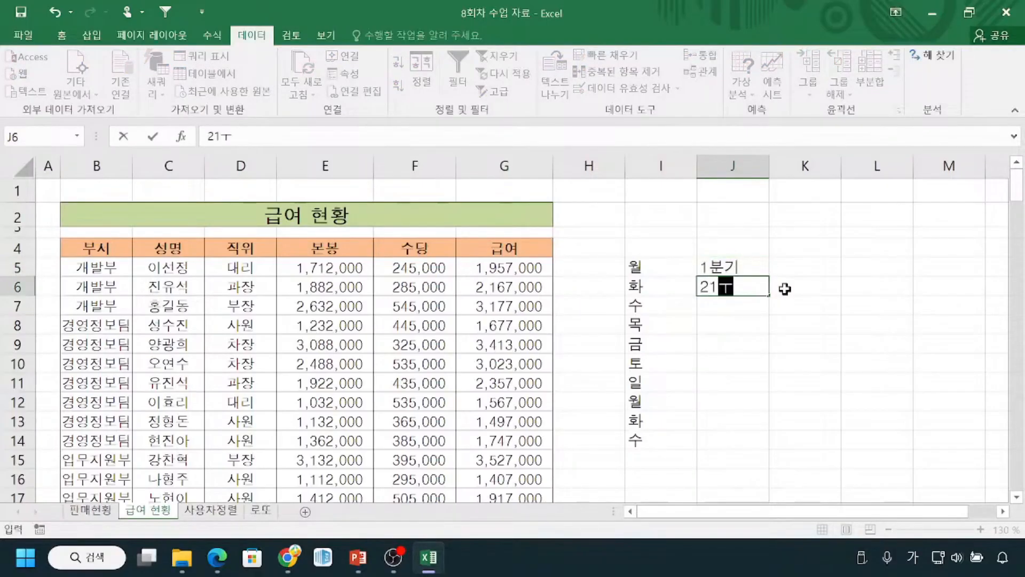
{"action": "key", "text": "BackSpace"}
{"action": "key", "text": "BackSpace"}
{"action": "key", "text": "BackSpace"}
{"action": "key", "text": "BackSpace"}
{"action": "type", "text": "분기"}
{"action": "left_click", "coordinate": [790, 288]}
Step: Auto-fill the quarter series from J5:J6 down to J13 and review its sequence
{"action": "left_click_drag", "start_coordinate": [721, 267], "coordinate": [727, 285]}
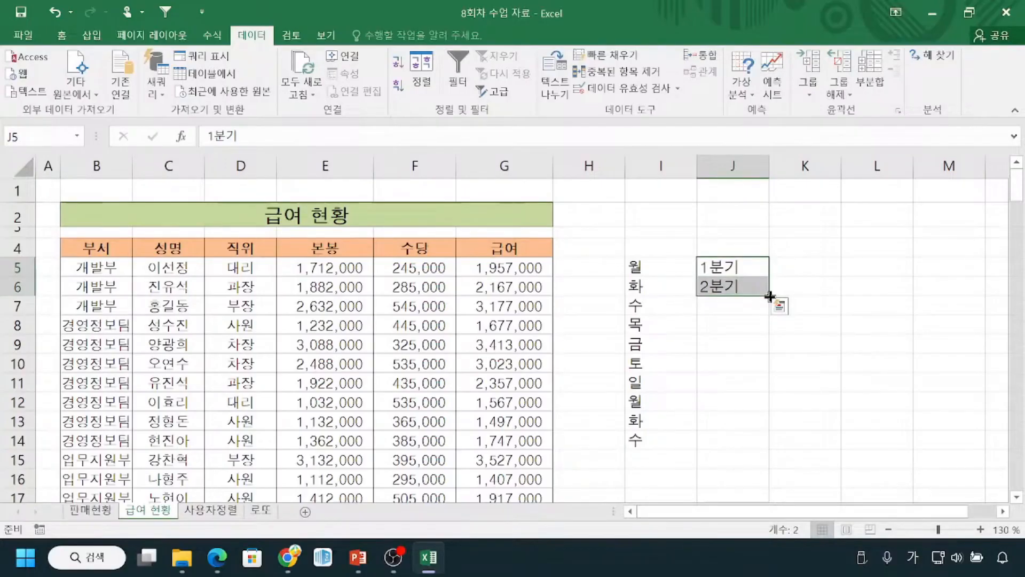
{"action": "left_click_drag", "start_coordinate": [769, 296], "coordinate": [758, 428]}
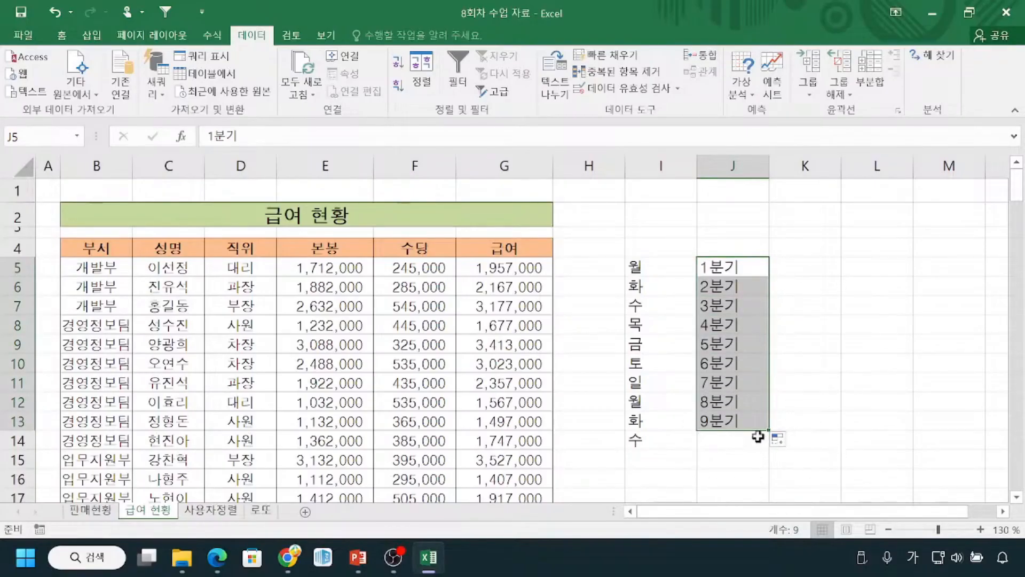
{"action": "mouse_move", "coordinate": [694, 266]}
{"action": "left_mouse_down"}
{"action": "mouse_move", "coordinate": [687, 314]}
{"action": "mouse_move", "coordinate": [700, 411]}
{"action": "left_mouse_up"}
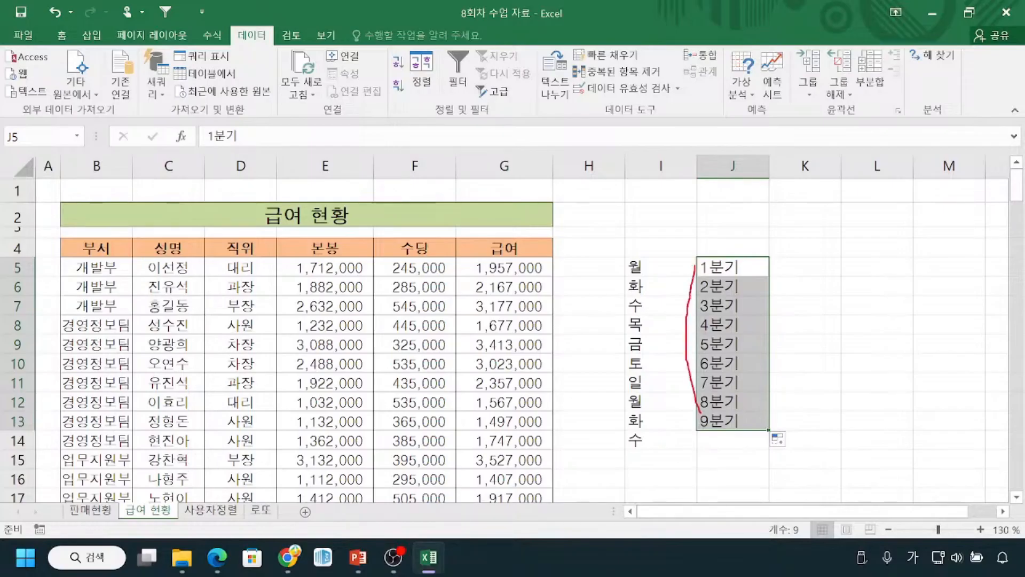
Step: Delete the surplus entries 5분기 to 9분기 from cells J9:J13
{"action": "left_click", "coordinate": [728, 361]}
{"action": "left_click_drag", "start_coordinate": [744, 336], "coordinate": [751, 428]}
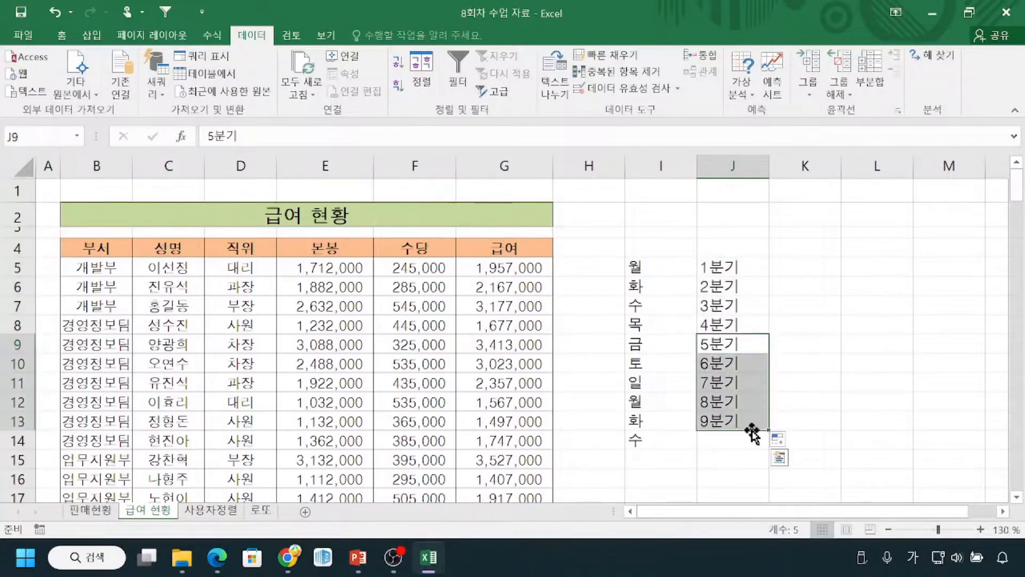
{"action": "key", "text": "Delete"}
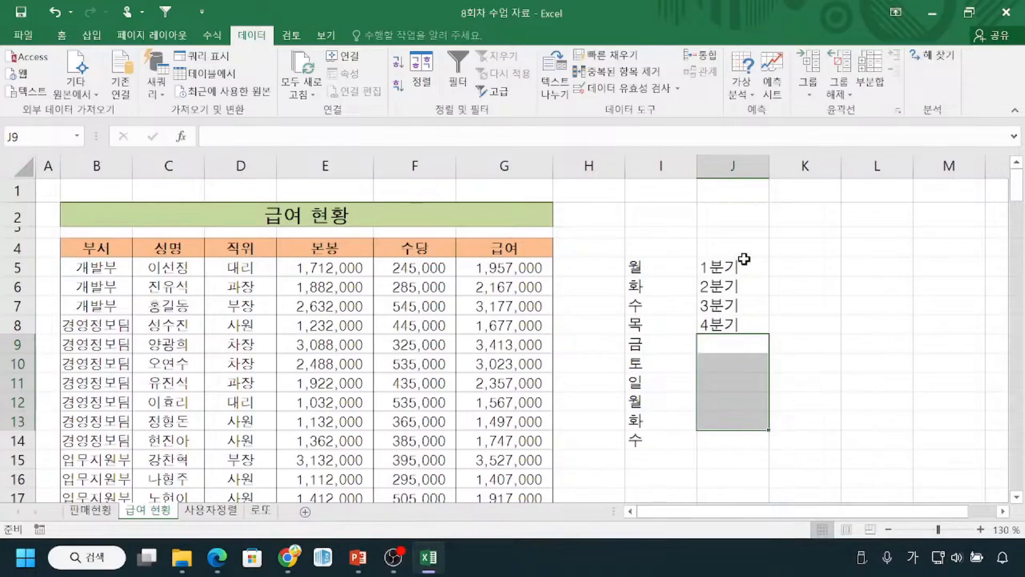
Step: Enter 자 in cell K5 and 축 in cell K6
{"action": "left_click", "coordinate": [826, 264]}
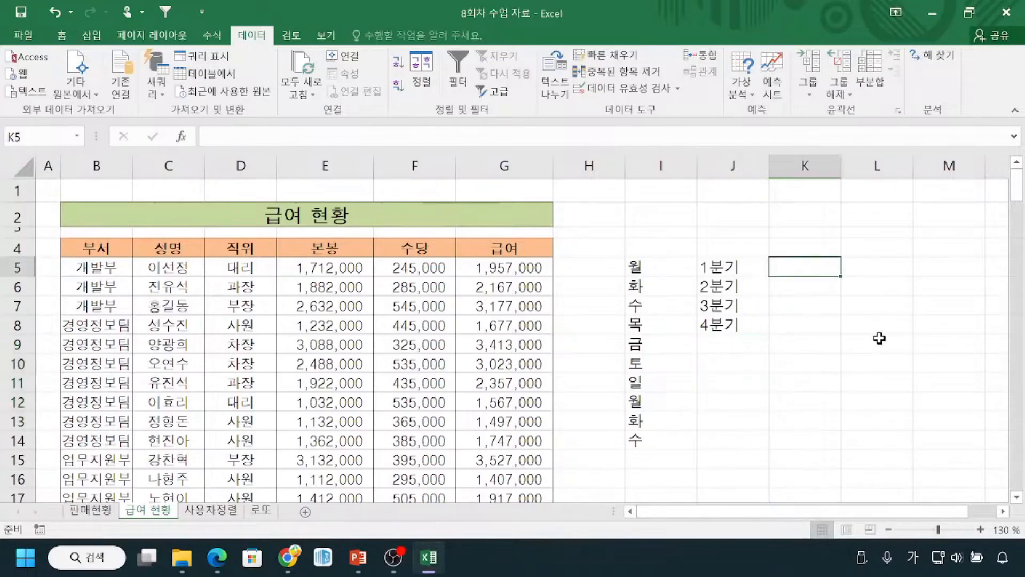
{"action": "type", "text": "자"}
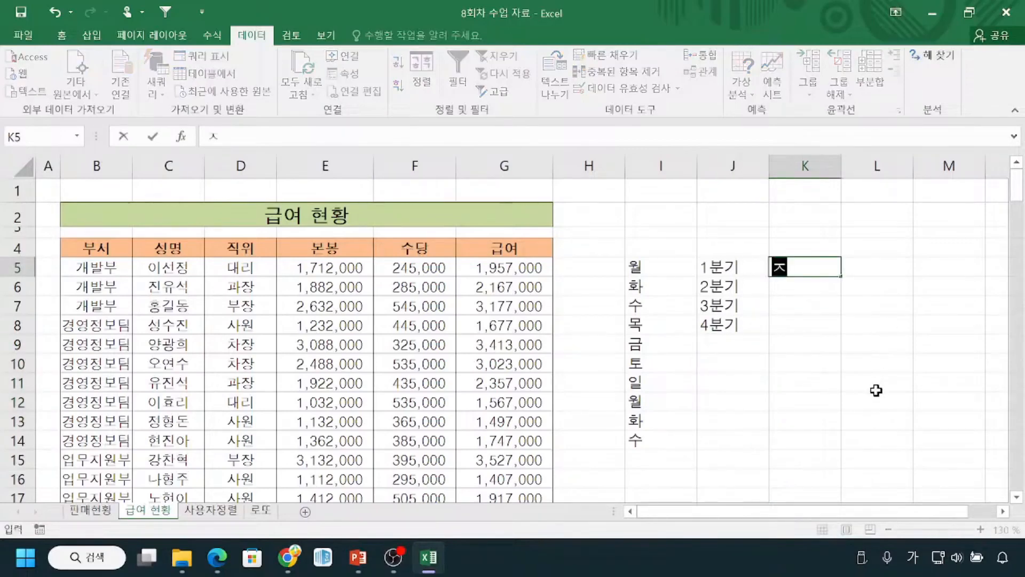
{"action": "key", "text": "Return"}
{"action": "type", "text": "축"}
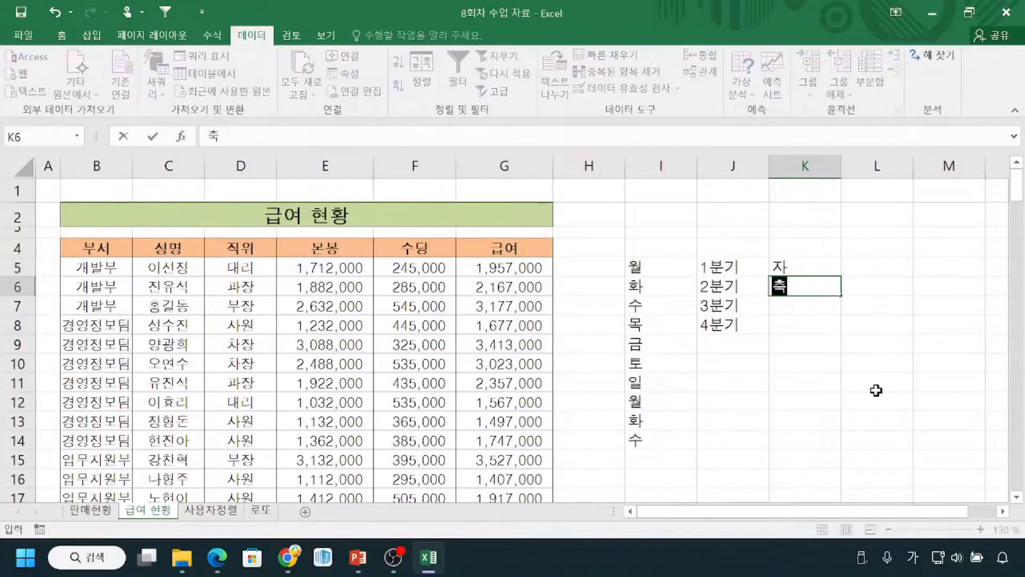
{"action": "left_click", "coordinate": [876, 360]}
Step: Auto-fill the zodiac series from K5:K6 down to K15
{"action": "left_click_drag", "start_coordinate": [822, 267], "coordinate": [786, 278]}
{"action": "left_click", "coordinate": [837, 290]}
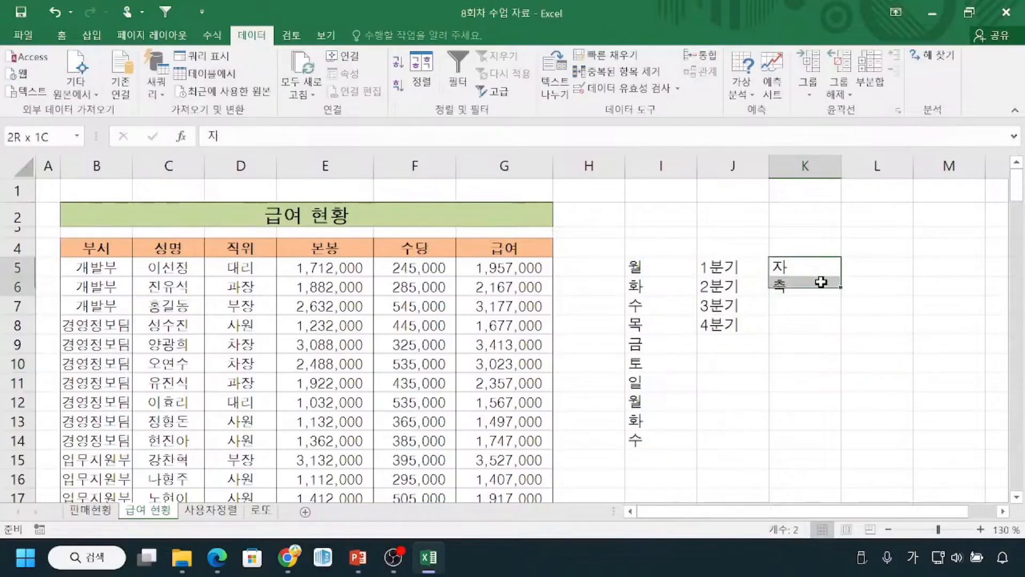
{"action": "left_click_drag", "start_coordinate": [847, 297], "coordinate": [847, 463]}
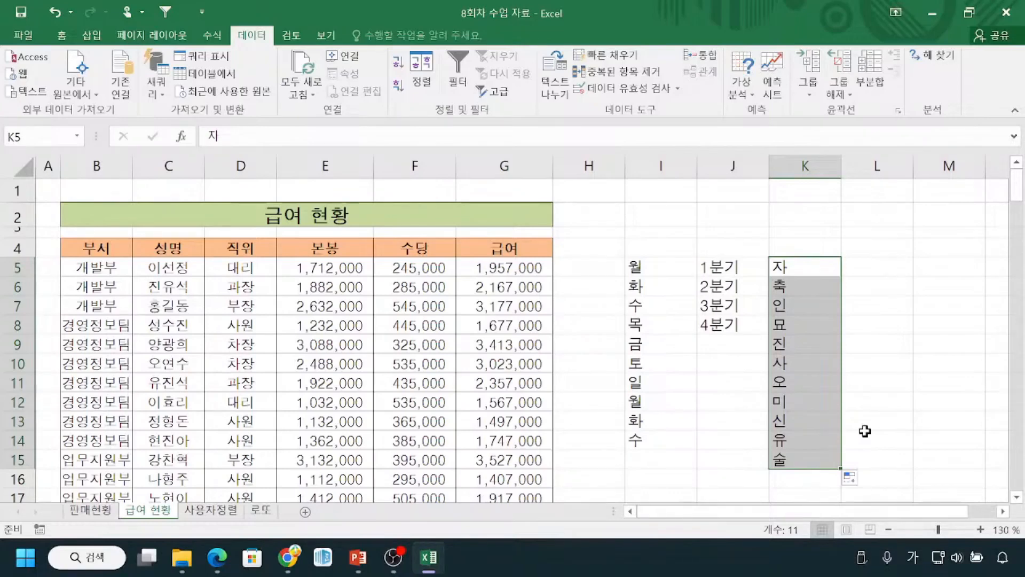
Step: Open the Excel options (옵션) dialog
{"action": "key", "text": "ctrl"}
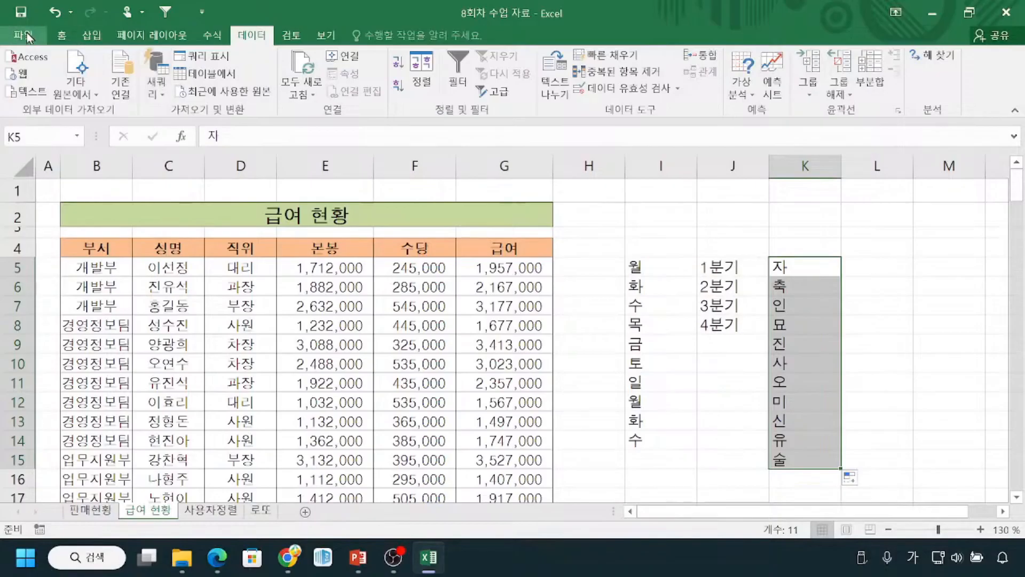
{"action": "key", "text": "ctrl"}
{"action": "key", "text": "ctrl"}
{"action": "key", "text": "ctrl"}
{"action": "left_click", "coordinate": [26, 36]}
{"action": "key", "text": "ctrl"}
{"action": "key", "text": "ctrl"}
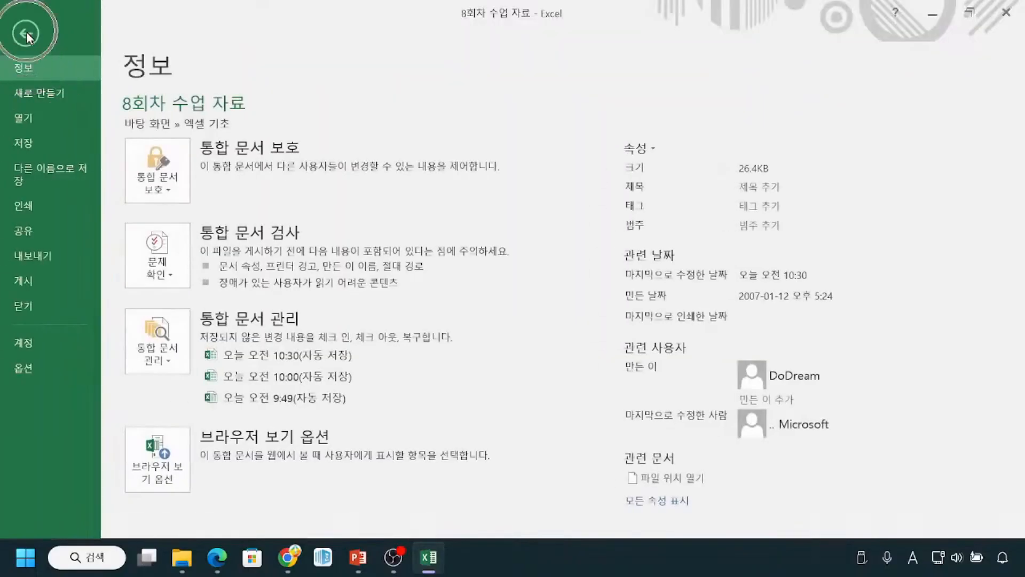
{"action": "key", "text": "ctrl"}
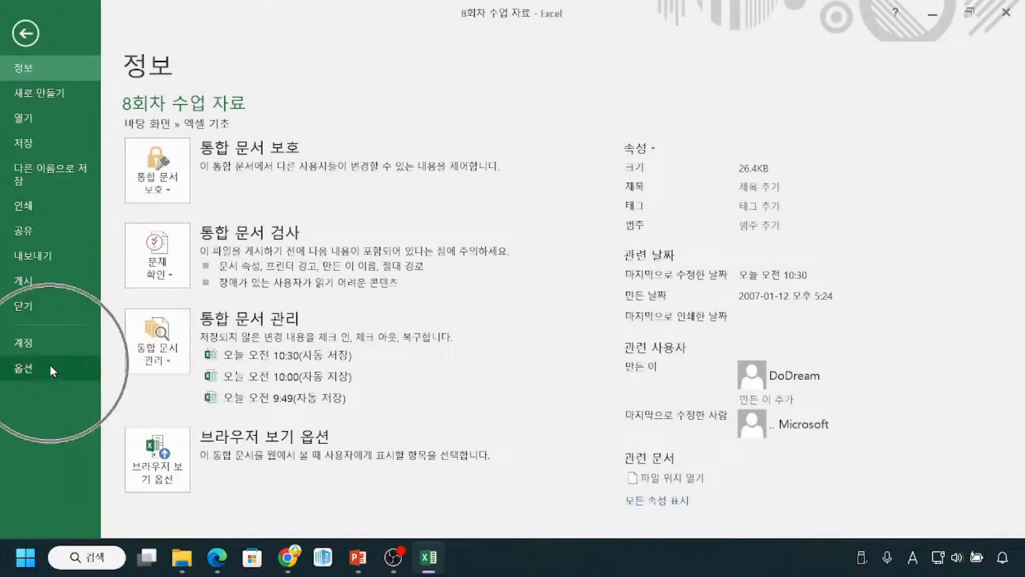
{"action": "key", "text": "ctrl"}
{"action": "key", "text": "ctrl"}
{"action": "key", "text": "ctrl"}
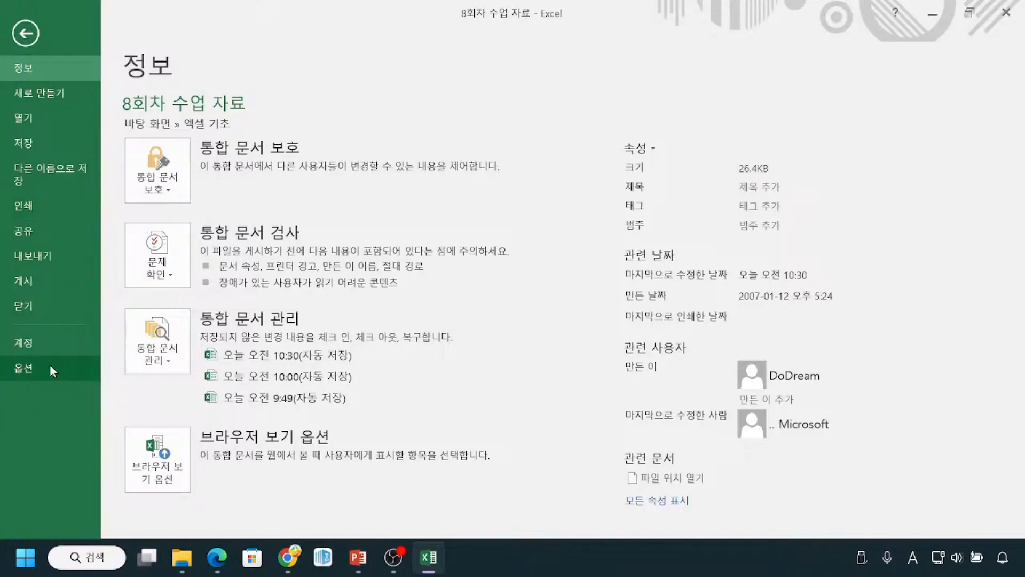
{"action": "key", "text": "ctrl"}
{"action": "key", "text": "ctrl"}
{"action": "key", "text": "Escape"}
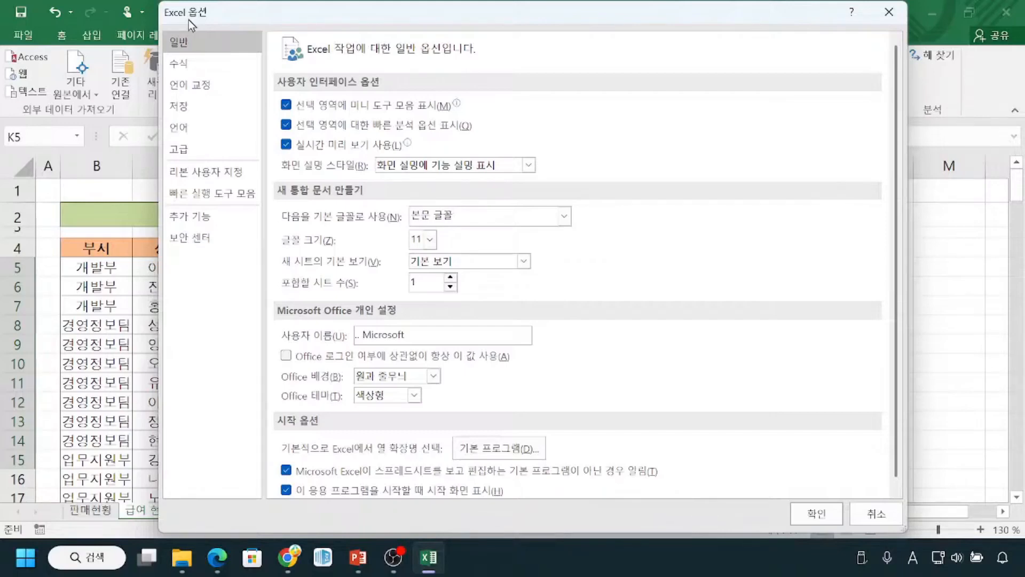
Step: Show the advanced (고급) settings in the Excel options and review the 편집 옵션 section
{"action": "left_click", "coordinate": [190, 157]}
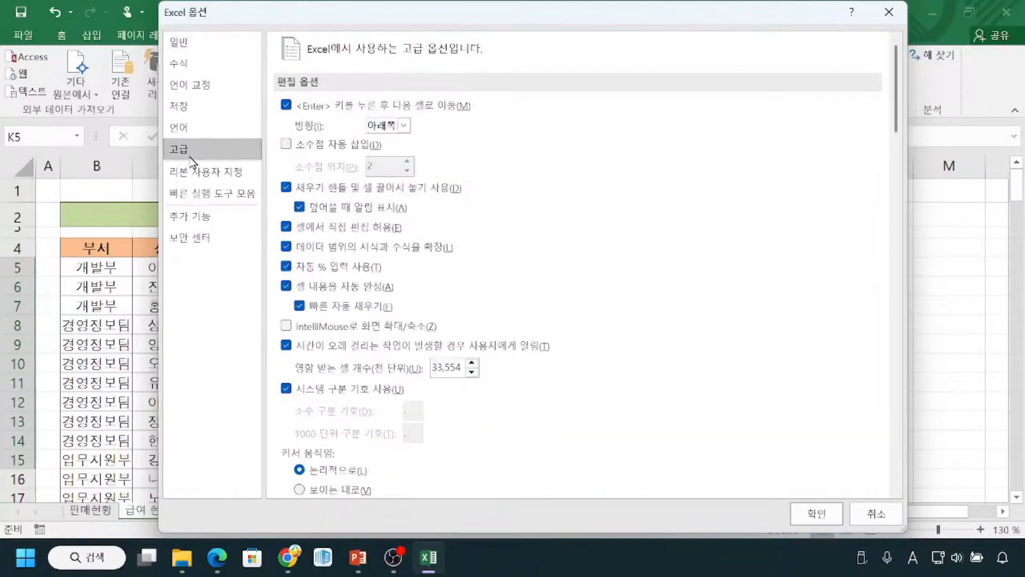
{"action": "left_click_drag", "start_coordinate": [175, 152], "coordinate": [225, 161]}
{"action": "mouse_move", "coordinate": [623, 81]}
{"action": "left_mouse_down"}
{"action": "mouse_move", "coordinate": [650, 180]}
{"action": "mouse_move", "coordinate": [623, 404]}
{"action": "left_mouse_up"}
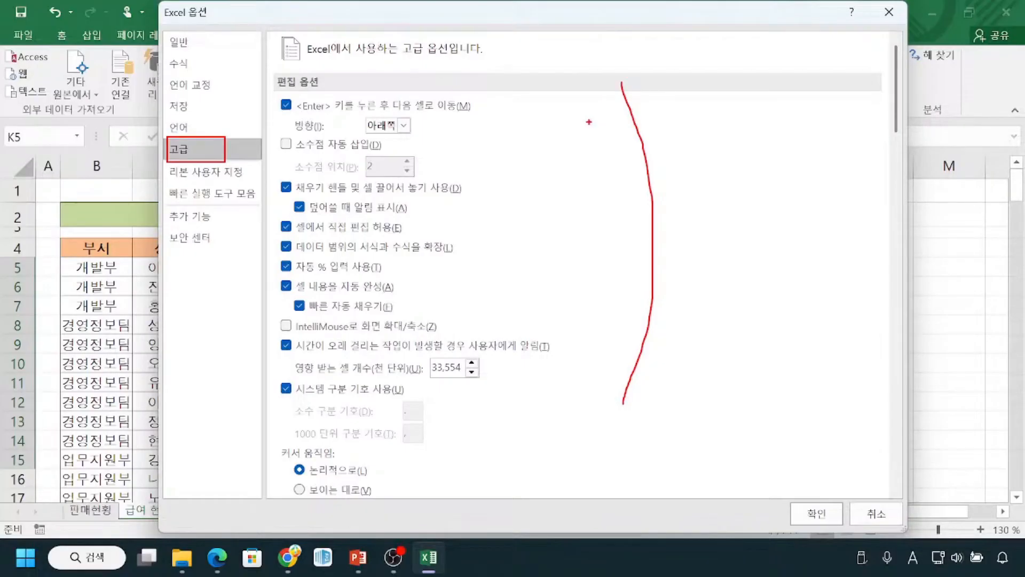
{"action": "key", "text": "Escape"}
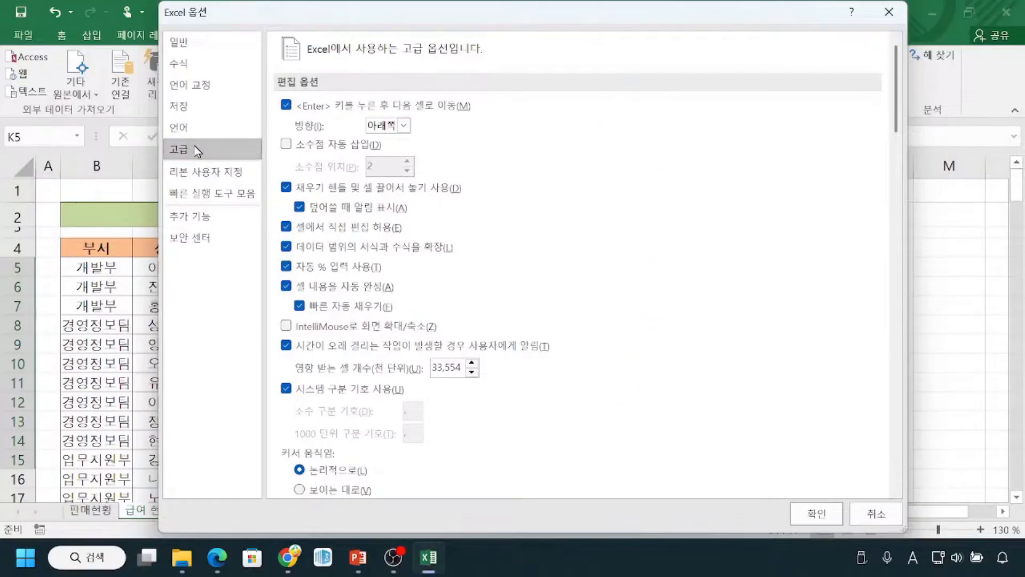
{"action": "left_click", "coordinate": [197, 150]}
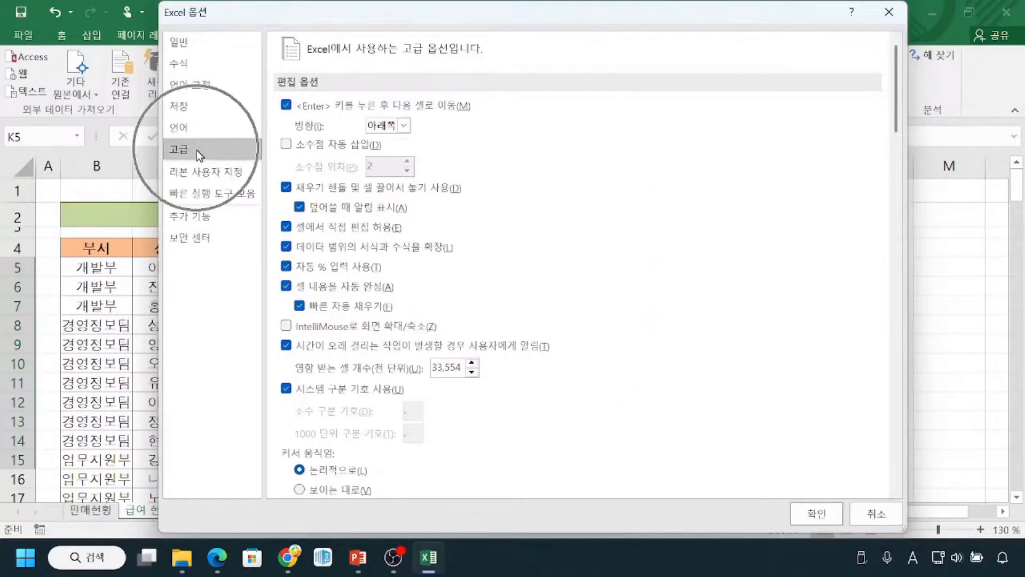
Step: Locate the custom list editing option just above the 데이터 section near the end of the advanced settings
{"action": "left_click", "coordinate": [196, 149]}
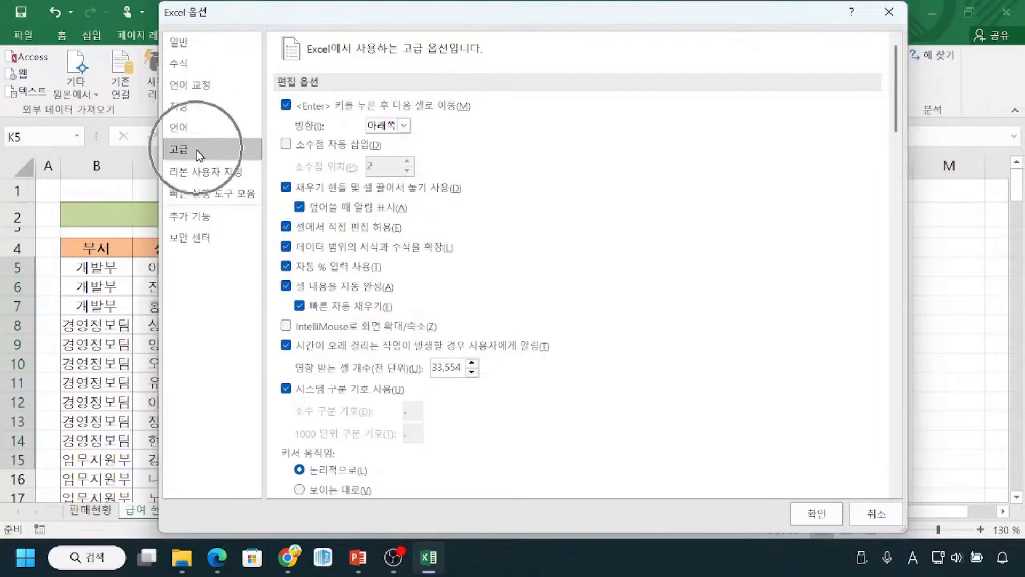
{"action": "left_click", "coordinate": [895, 114]}
{"action": "key", "text": "ctrl"}
{"action": "key", "text": "ctrl"}
{"action": "key", "text": "ctrl"}
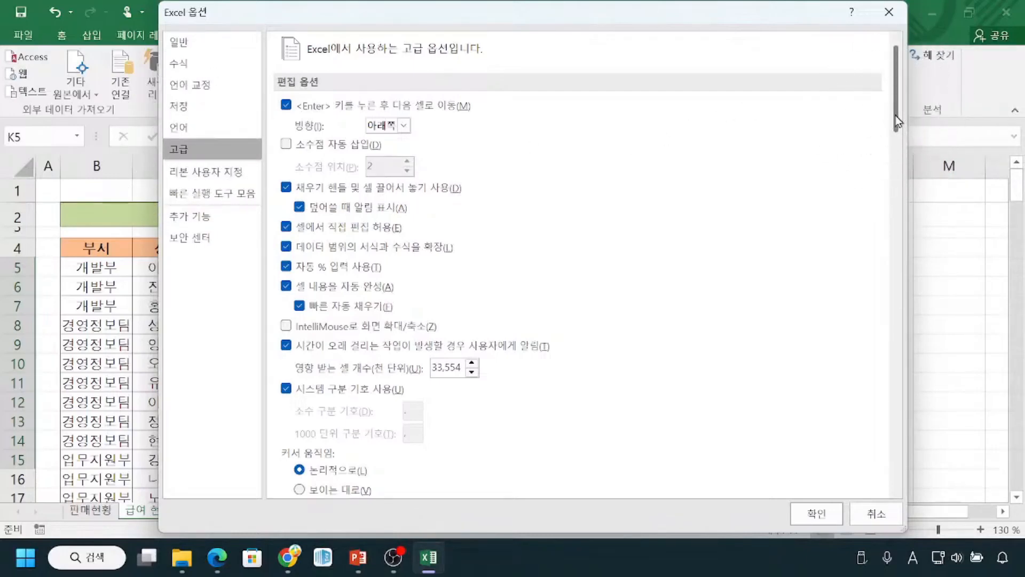
{"action": "left_click_drag", "start_coordinate": [896, 115], "coordinate": [899, 456]}
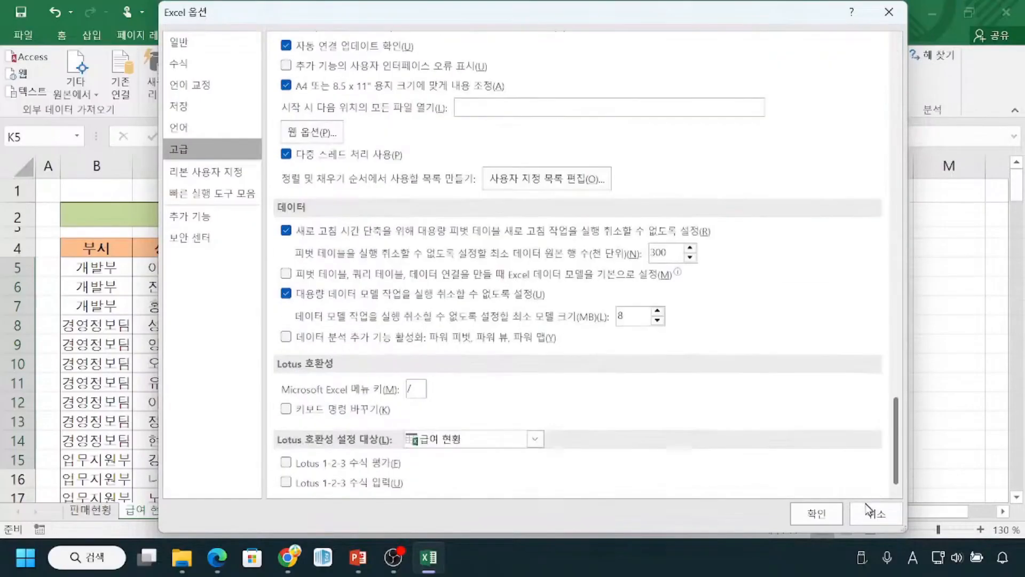
{"action": "key", "text": "ctrl"}
{"action": "key", "text": "ctrl"}
{"action": "key", "text": "ctrl"}
{"action": "key", "text": "ctrl"}
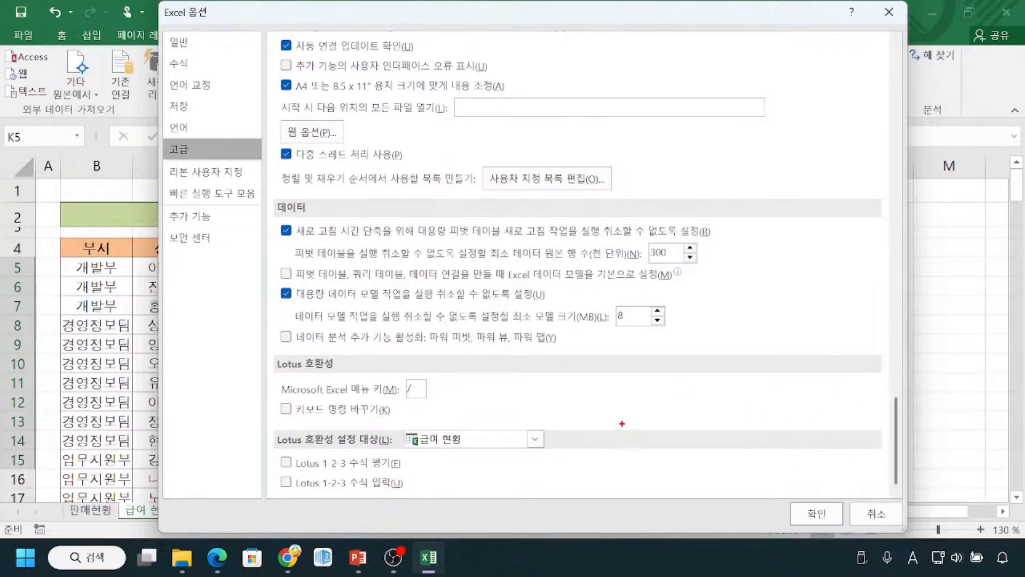
{"action": "mouse_move", "coordinate": [622, 423]}
{"action": "left_mouse_down"}
{"action": "mouse_move", "coordinate": [647, 436]}
{"action": "mouse_move", "coordinate": [657, 429]}
{"action": "left_mouse_up"}
{"action": "left_click_drag", "start_coordinate": [605, 367], "coordinate": [622, 347]}
{"action": "left_click_drag", "start_coordinate": [662, 194], "coordinate": [703, 187]}
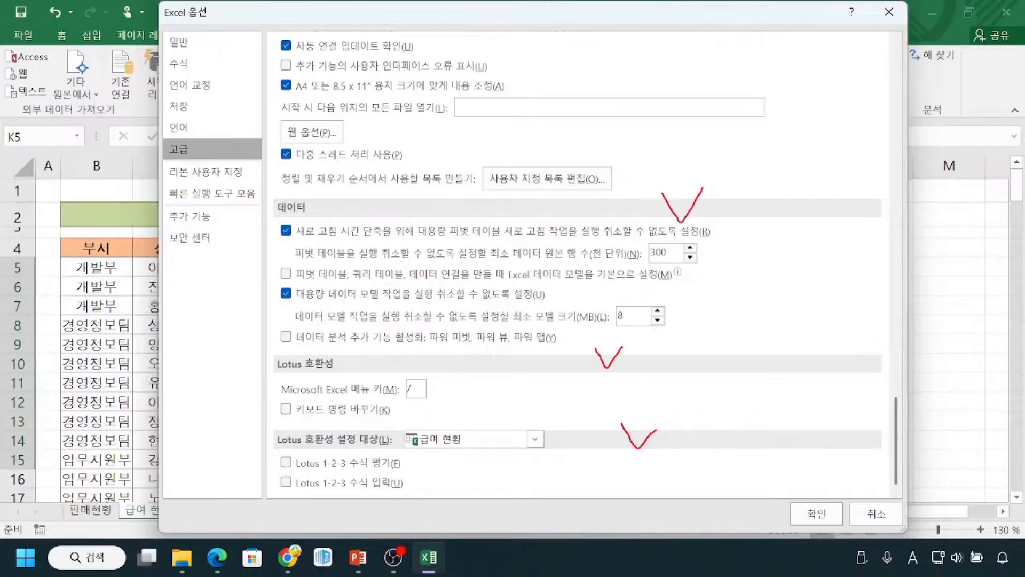
{"action": "mouse_move", "coordinate": [273, 196]}
{"action": "left_mouse_down"}
{"action": "mouse_move", "coordinate": [281, 221]}
{"action": "mouse_move", "coordinate": [877, 224]}
{"action": "left_mouse_up"}
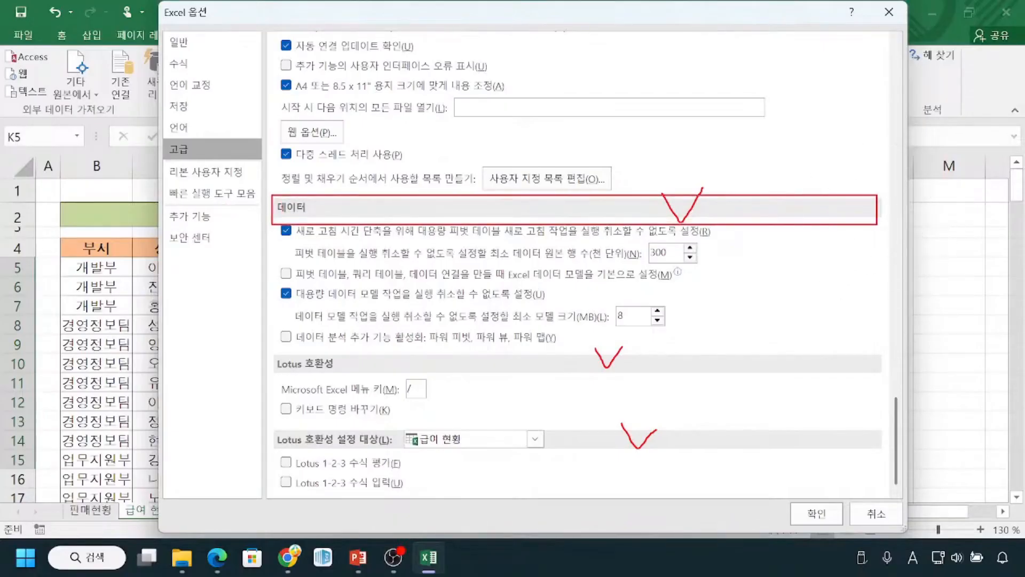
{"action": "mouse_move", "coordinate": [478, 155]}
{"action": "left_mouse_down"}
{"action": "mouse_move", "coordinate": [507, 200]}
{"action": "mouse_move", "coordinate": [627, 196]}
{"action": "left_mouse_up"}
{"action": "mouse_move", "coordinate": [538, 140]}
{"action": "left_mouse_down"}
{"action": "mouse_move", "coordinate": [552, 161]}
{"action": "mouse_move", "coordinate": [583, 137]}
{"action": "left_mouse_up"}
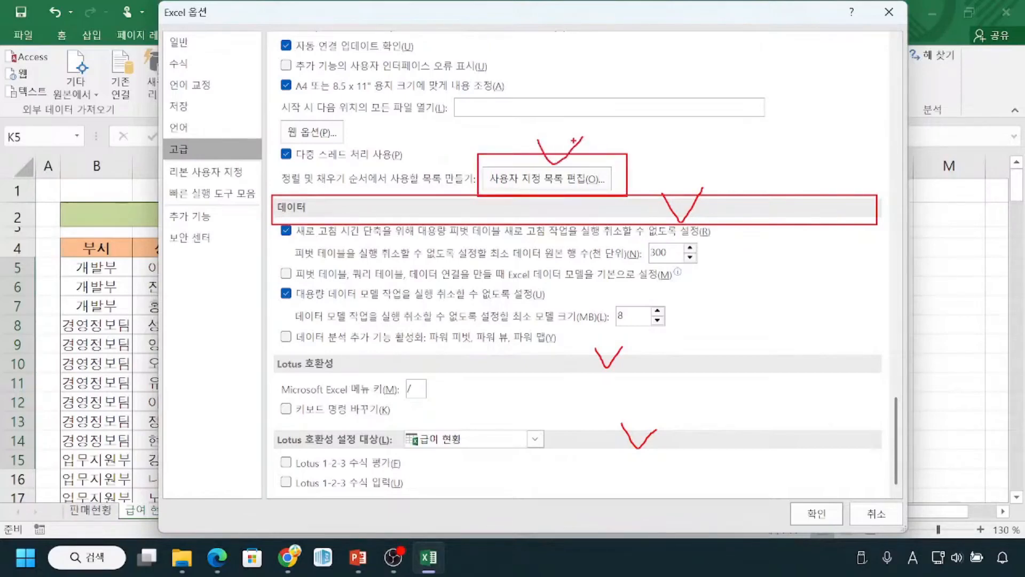
Step: Open the custom lists (사용자 지정 목록) editor used for sort and fill order
{"action": "key", "text": "Escape"}
{"action": "key", "text": "ctrl+1"}
{"action": "left_click", "coordinate": [464, 162]}
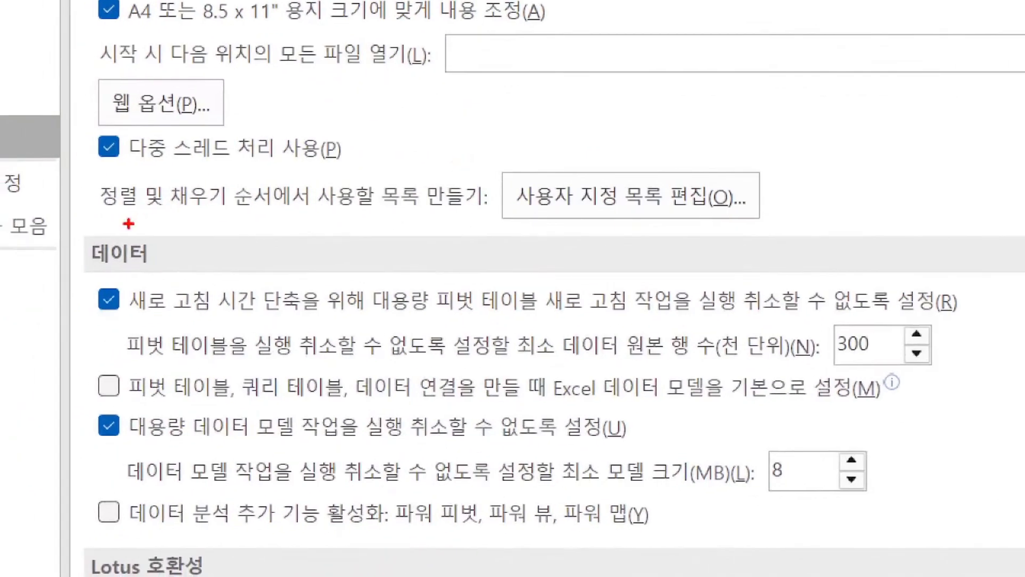
{"action": "left_click_drag", "start_coordinate": [102, 216], "coordinate": [244, 220]}
{"action": "left_click_drag", "start_coordinate": [337, 212], "coordinate": [410, 212]}
{"action": "left_click_drag", "start_coordinate": [179, 217], "coordinate": [256, 216]}
{"action": "mouse_move", "coordinate": [126, 180]}
{"action": "left_mouse_down"}
{"action": "mouse_move", "coordinate": [93, 184]}
{"action": "mouse_move", "coordinate": [136, 220]}
{"action": "mouse_move", "coordinate": [133, 182]}
{"action": "left_mouse_up"}
{"action": "left_click_drag", "start_coordinate": [368, 210], "coordinate": [434, 206]}
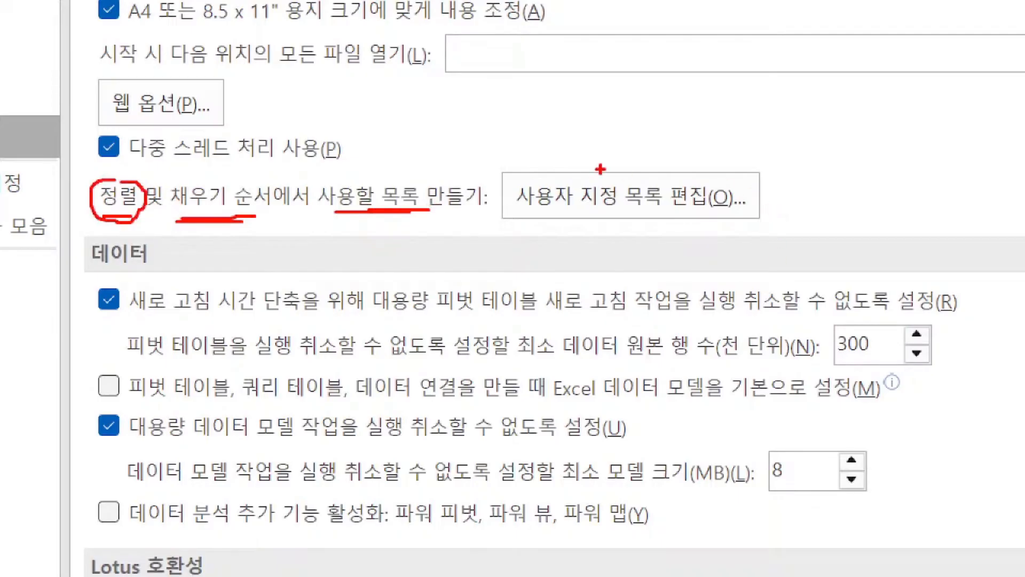
{"action": "left_click_drag", "start_coordinate": [599, 169], "coordinate": [649, 141]}
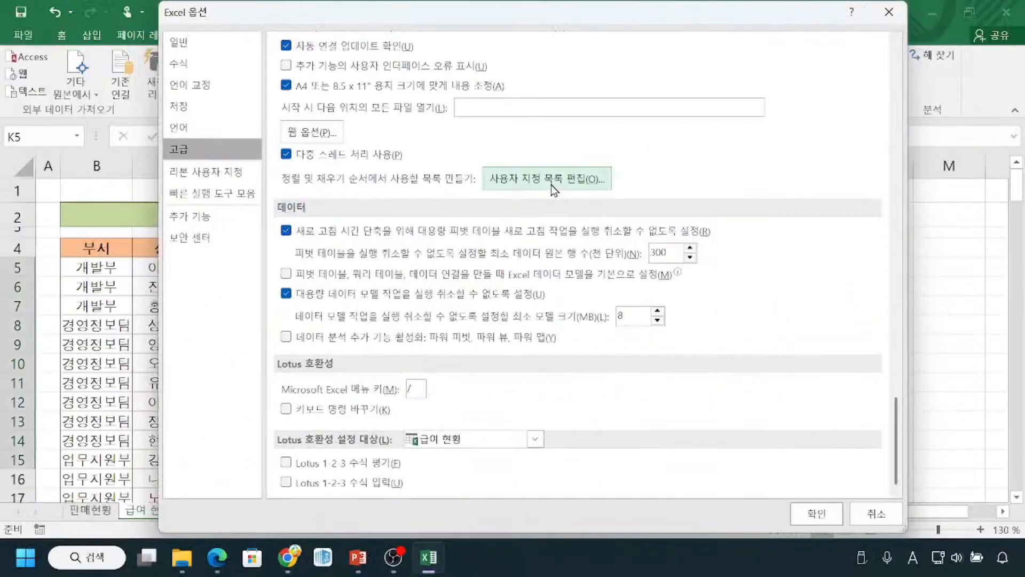
{"action": "left_click", "coordinate": [639, 208]}
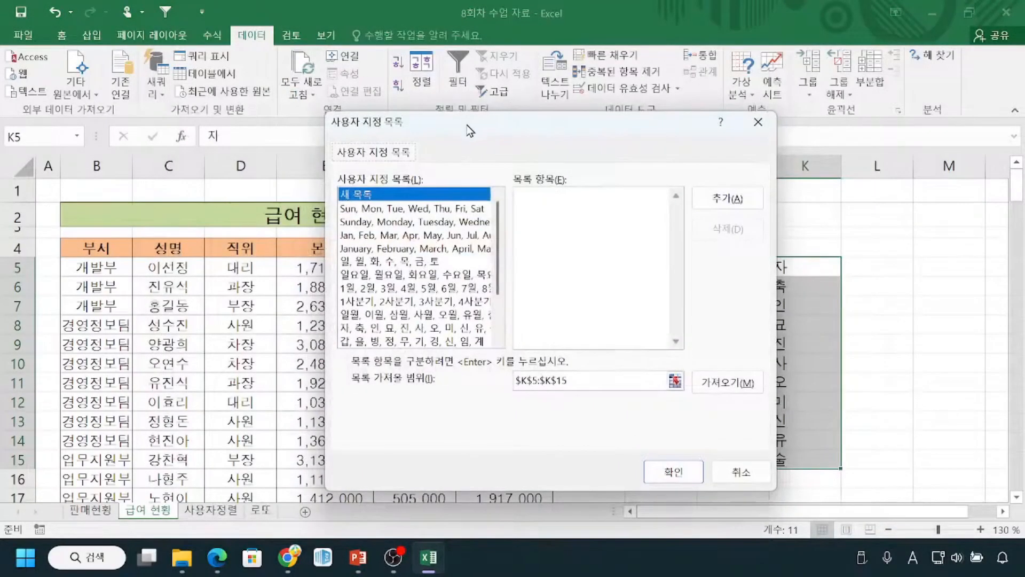
Step: Move the custom lists dialog aside and review the existing lists, such as the weekday list 일, 월, 화, 수, 목, 금, 토
{"action": "left_click_drag", "start_coordinate": [472, 131], "coordinate": [424, 101]}
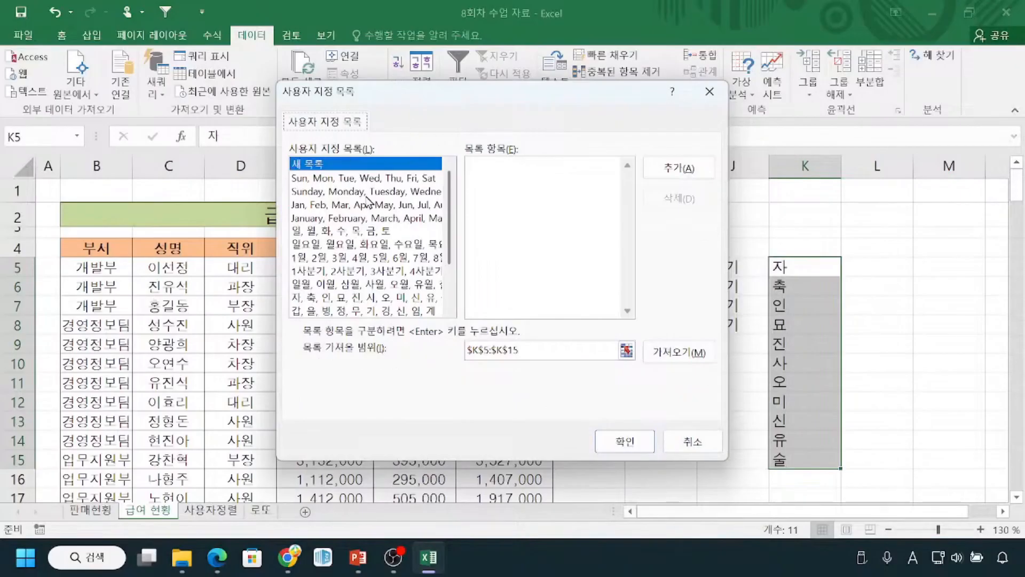
{"action": "mouse_move", "coordinate": [290, 165]}
{"action": "left_mouse_down"}
{"action": "mouse_move", "coordinate": [294, 313]}
{"action": "mouse_move", "coordinate": [409, 306]}
{"action": "left_mouse_up"}
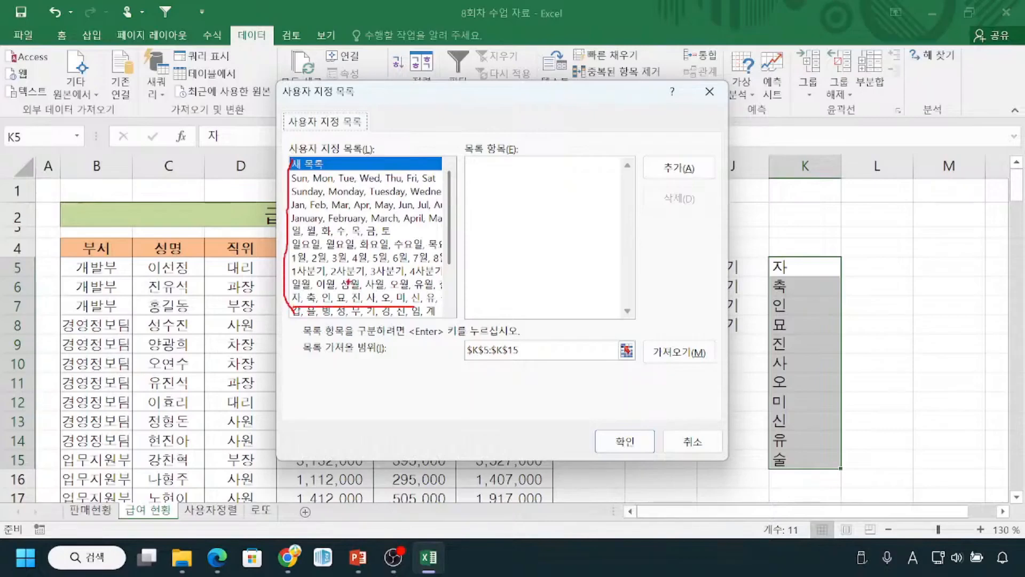
{"action": "left_click_drag", "start_coordinate": [335, 279], "coordinate": [374, 279]}
{"action": "left_click_drag", "start_coordinate": [294, 238], "coordinate": [364, 238]}
{"action": "mouse_move", "coordinate": [297, 163]}
{"action": "left_mouse_down"}
{"action": "mouse_move", "coordinate": [283, 264]}
{"action": "mouse_move", "coordinate": [299, 314]}
{"action": "left_mouse_up"}
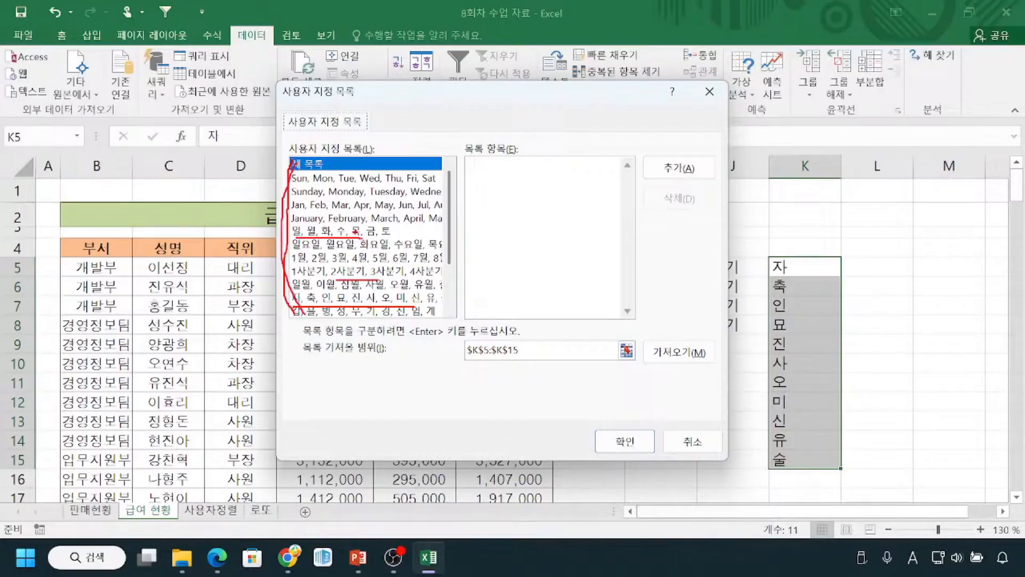
{"action": "mouse_move", "coordinate": [354, 211]}
{"action": "left_mouse_down"}
{"action": "mouse_move", "coordinate": [342, 281]}
{"action": "mouse_move", "coordinate": [361, 210]}
{"action": "left_mouse_up"}
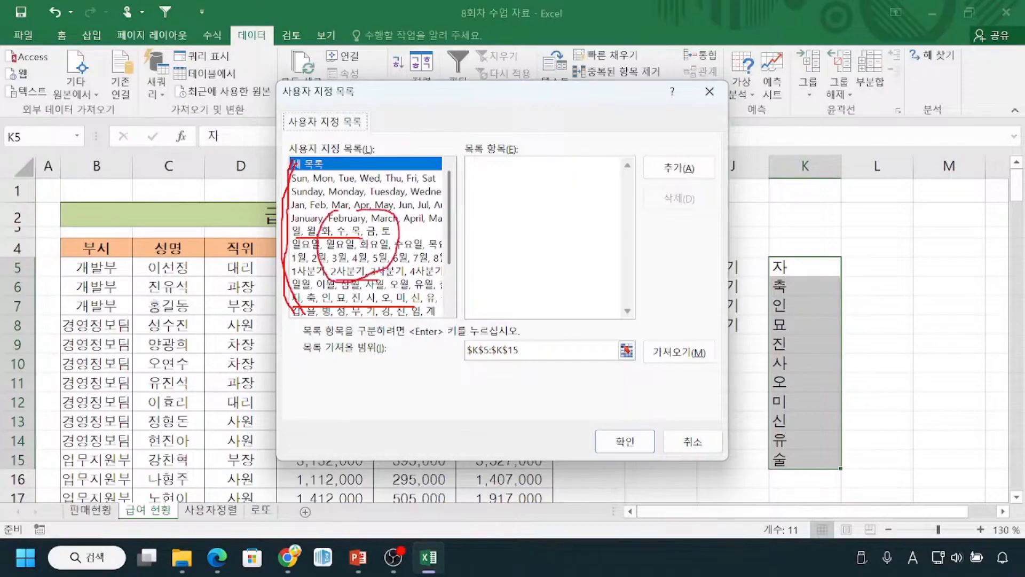
{"action": "key", "text": "Escape"}
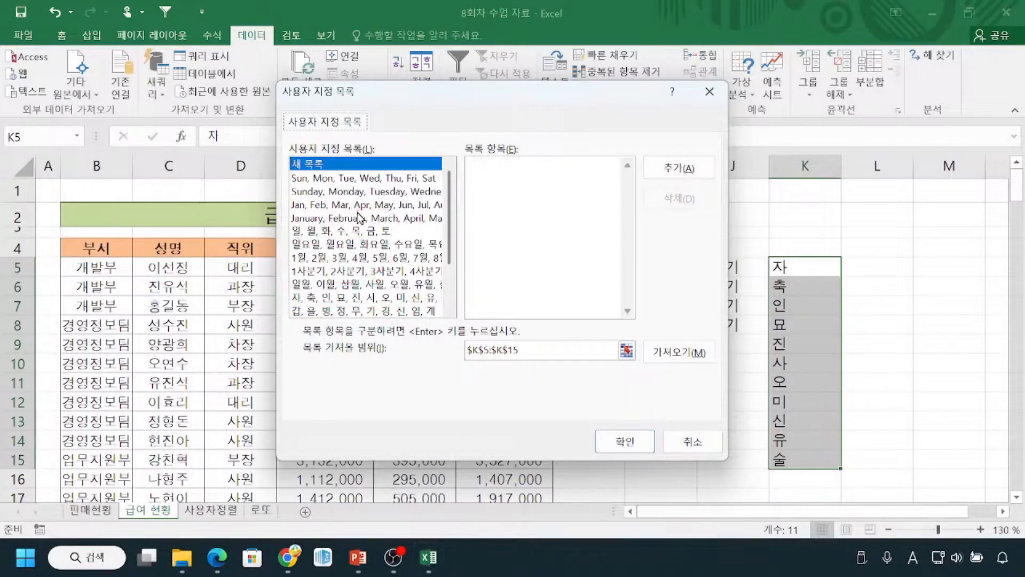
{"action": "key", "text": "ctrl+1"}
{"action": "left_click", "coordinate": [327, 221]}
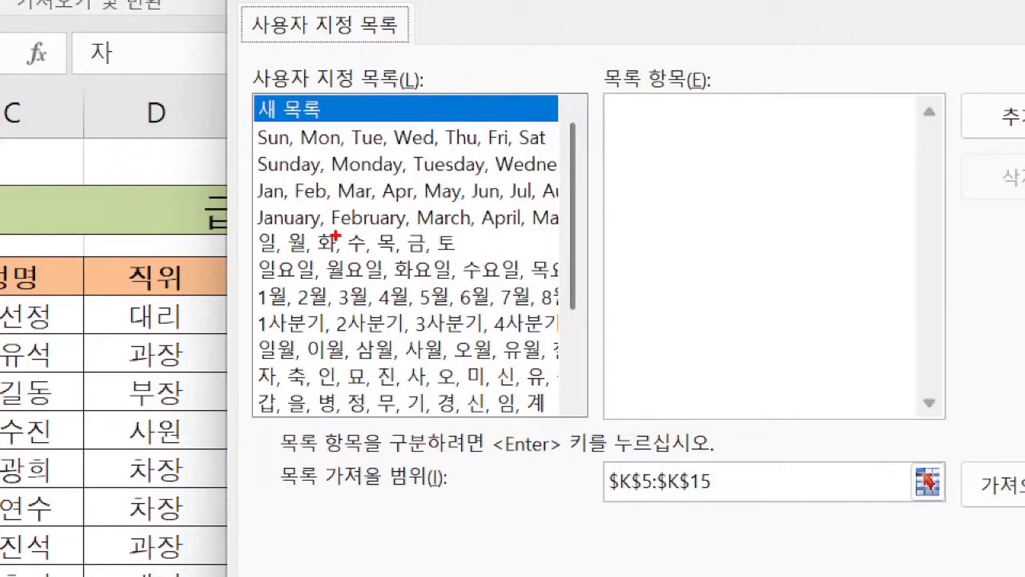
{"action": "mouse_move", "coordinate": [255, 232]}
{"action": "left_mouse_down"}
{"action": "mouse_move", "coordinate": [287, 260]}
{"action": "mouse_move", "coordinate": [465, 260]}
{"action": "left_mouse_up"}
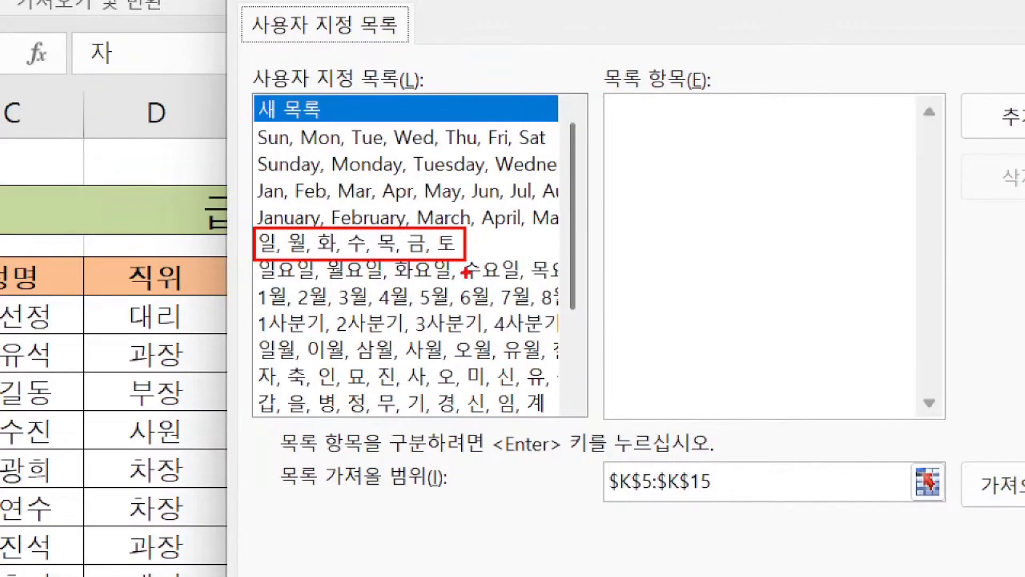
{"action": "left_click_drag", "start_coordinate": [235, 236], "coordinate": [250, 225]}
{"action": "left_click_drag", "start_coordinate": [471, 277], "coordinate": [469, 383]}
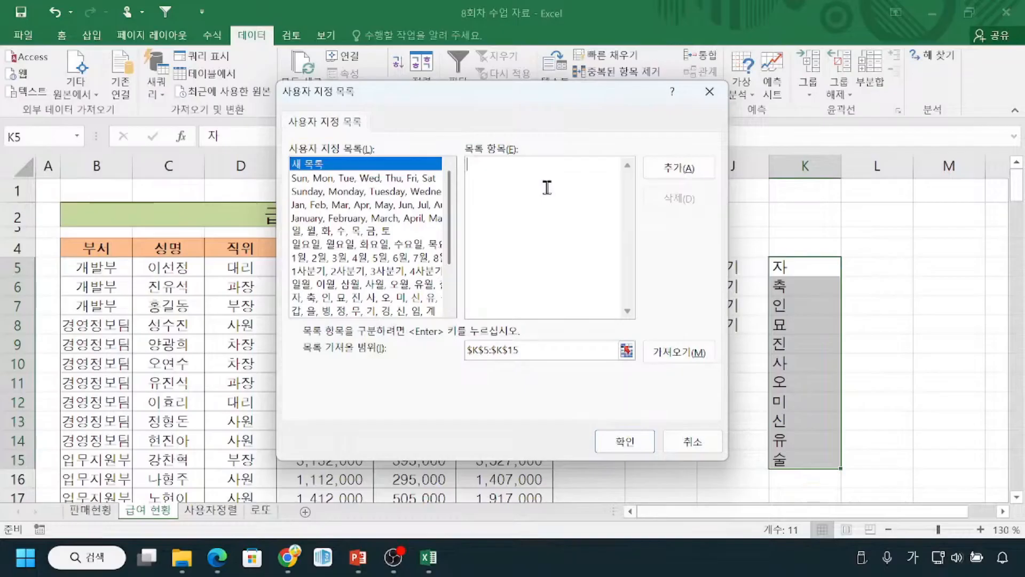
Step: Examine the 새 목록 entry and the list items (목록 항목) area used for defining a new list
{"action": "mouse_move", "coordinate": [465, 157]}
{"action": "left_mouse_down"}
{"action": "mouse_move", "coordinate": [506, 251]}
{"action": "mouse_move", "coordinate": [594, 305]}
{"action": "left_mouse_up"}
{"action": "left_click_drag", "start_coordinate": [288, 149], "coordinate": [369, 149]}
{"action": "mouse_move", "coordinate": [287, 157]}
{"action": "left_mouse_down"}
{"action": "mouse_move", "coordinate": [293, 170]}
{"action": "mouse_move", "coordinate": [441, 171]}
{"action": "left_mouse_up"}
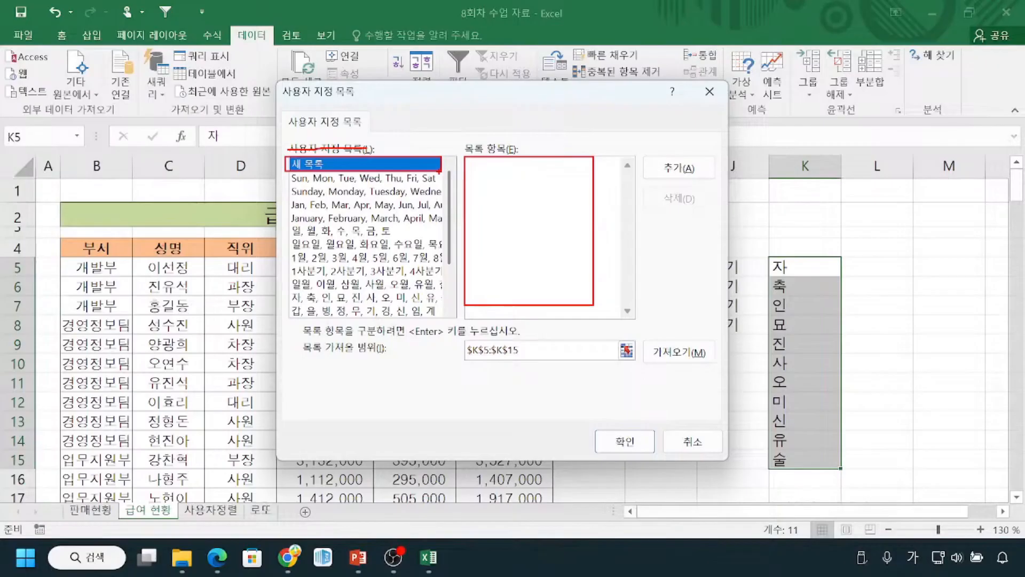
{"action": "mouse_move", "coordinate": [387, 144]}
{"action": "left_mouse_down"}
{"action": "mouse_move", "coordinate": [398, 161]}
{"action": "mouse_move", "coordinate": [414, 154]}
{"action": "left_mouse_up"}
{"action": "left_click_drag", "start_coordinate": [291, 167], "coordinate": [326, 167]}
{"action": "mouse_move", "coordinate": [501, 168]}
{"action": "left_mouse_down"}
{"action": "mouse_move", "coordinate": [495, 222]}
{"action": "mouse_move", "coordinate": [549, 197]}
{"action": "mouse_move", "coordinate": [516, 187]}
{"action": "left_mouse_up"}
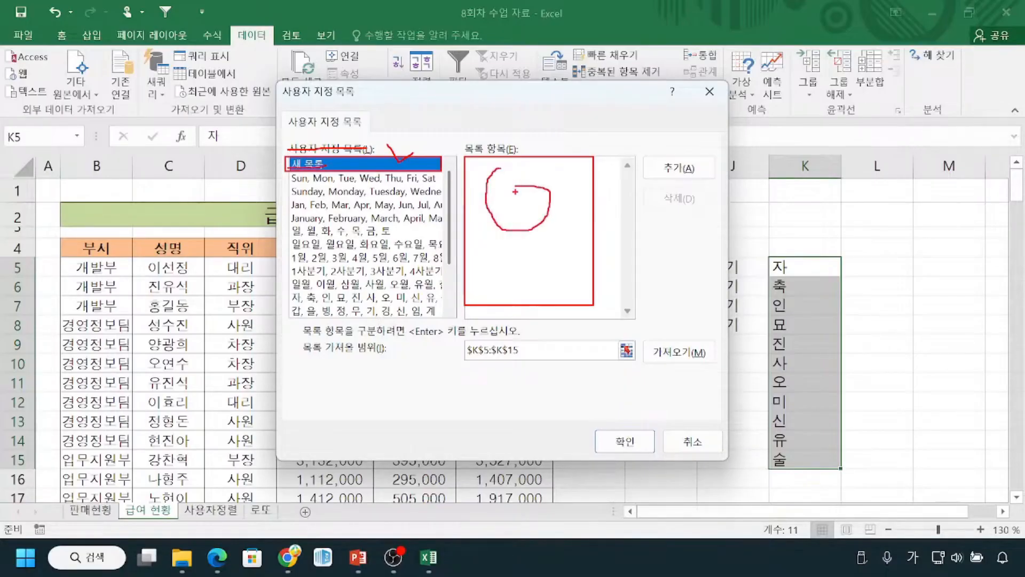
{"action": "mouse_move", "coordinate": [485, 177]}
{"action": "left_mouse_down"}
{"action": "mouse_move", "coordinate": [547, 229]}
{"action": "mouse_move", "coordinate": [488, 170]}
{"action": "left_mouse_up"}
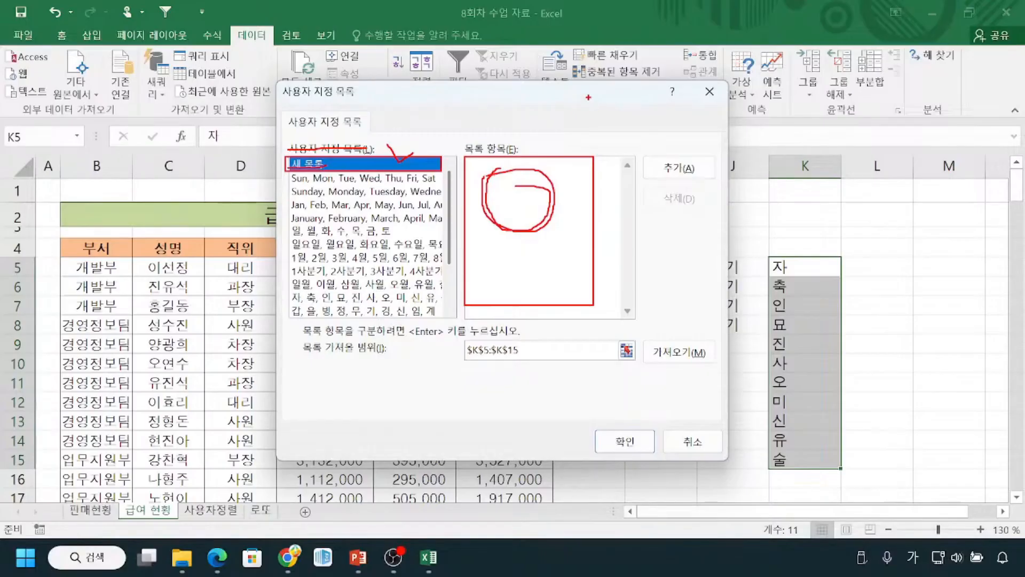
{"action": "mouse_move", "coordinate": [590, 90]}
{"action": "left_mouse_down"}
{"action": "mouse_move", "coordinate": [618, 92]}
{"action": "mouse_move", "coordinate": [620, 102]}
{"action": "left_mouse_up"}
{"action": "key", "text": "Escape"}
Step: Enter 부장, 차장, 과장, 대리 and 사원 on separate lines as the items of the new list
{"action": "left_click", "coordinate": [505, 175]}
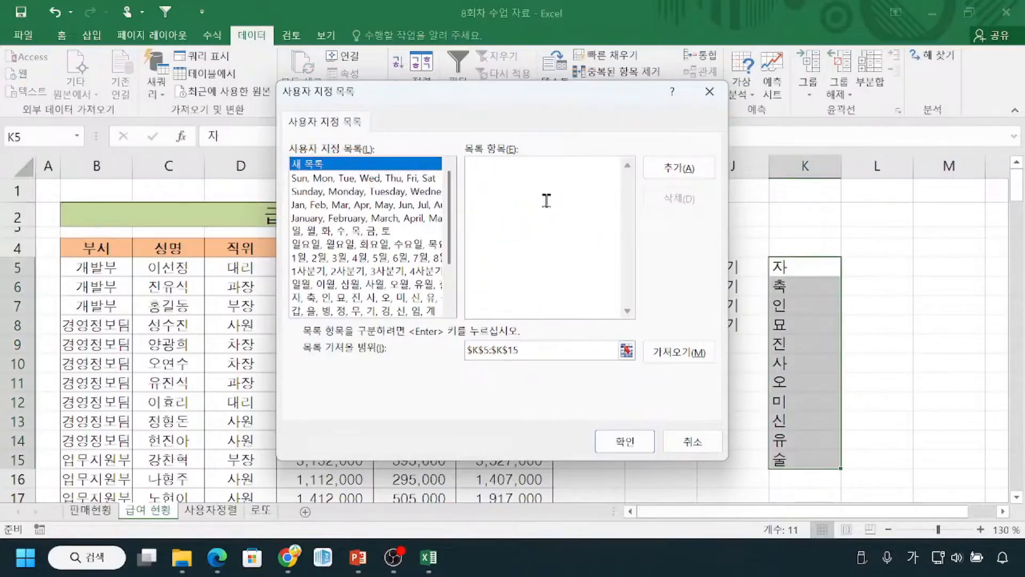
{"action": "type", "text": "부장"}
{"action": "key", "text": "Return"}
{"action": "type", "text": "차장"}
{"action": "key", "text": "Return"}
{"action": "type", "text": "과장"}
{"action": "key", "text": "Return"}
{"action": "type", "text": "내리"}
{"action": "key", "text": "Return"}
{"action": "type", "text": "사원"}
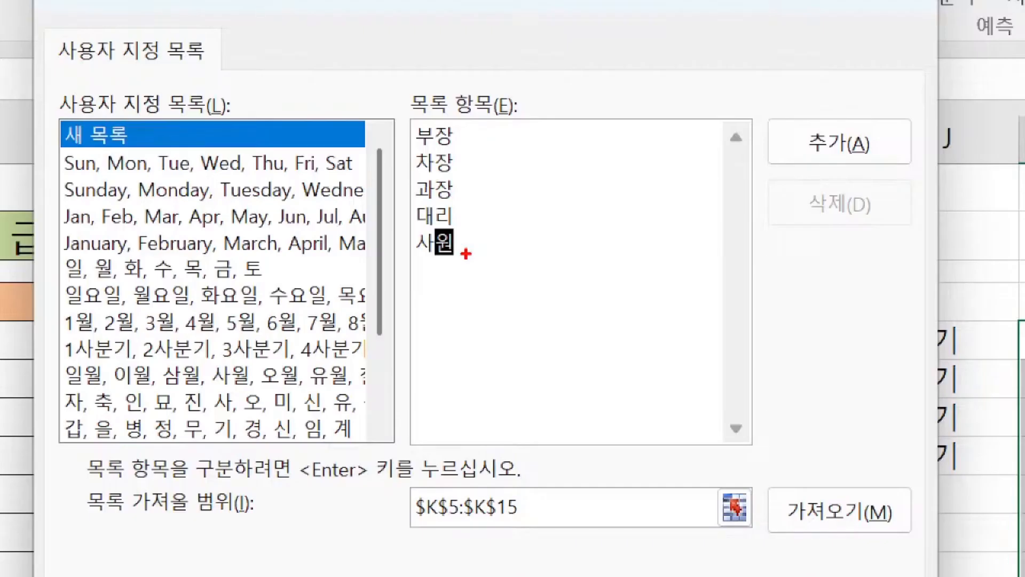
Step: Move the dialog clear of the 직위 column and compare the column's job titles with the entered list items
{"action": "key", "text": "Escape"}
{"action": "left_click_drag", "start_coordinate": [375, 97], "coordinate": [438, 97]}
{"action": "key", "text": "ctrl+2"}
{"action": "mouse_move", "coordinate": [216, 260]}
{"action": "left_mouse_down"}
{"action": "mouse_move", "coordinate": [247, 487]}
{"action": "mouse_move", "coordinate": [267, 510]}
{"action": "left_mouse_up"}
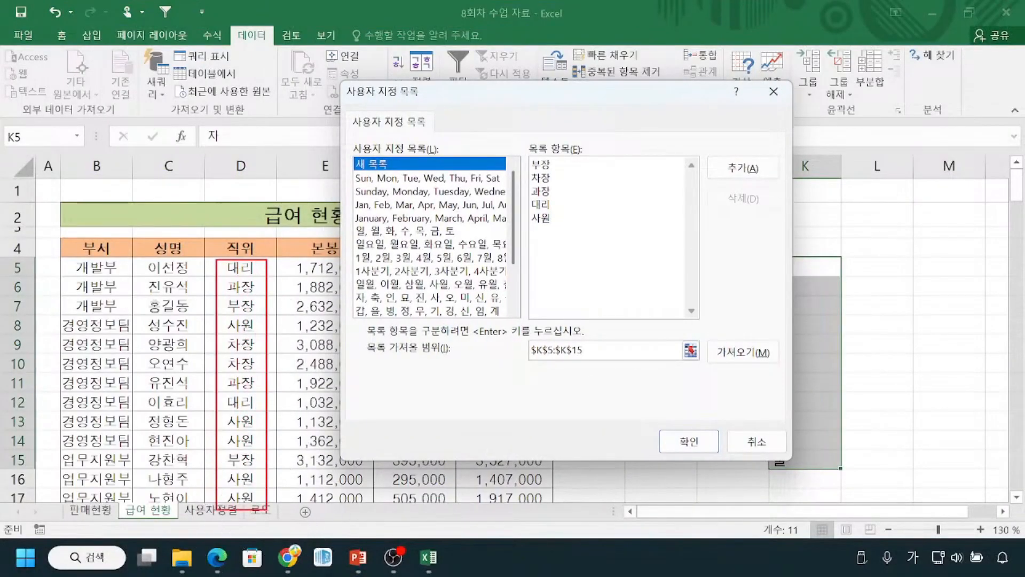
{"action": "mouse_move", "coordinate": [242, 328]}
{"action": "left_mouse_down"}
{"action": "mouse_move", "coordinate": [479, 205]}
{"action": "mouse_move", "coordinate": [535, 199]}
{"action": "mouse_move", "coordinate": [533, 219]}
{"action": "left_mouse_up"}
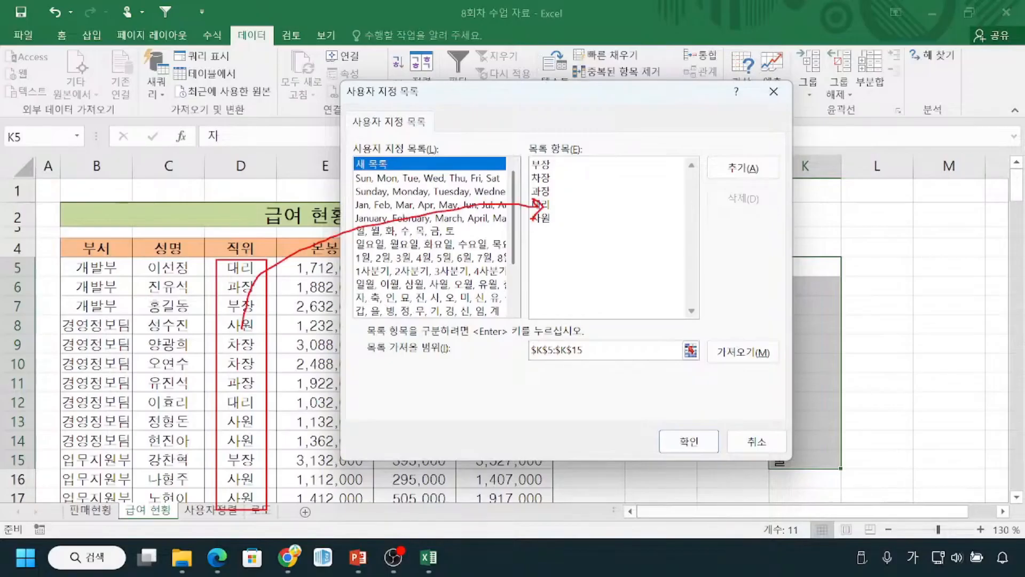
{"action": "left_click_drag", "start_coordinate": [261, 265], "coordinate": [228, 326]}
{"action": "left_click_drag", "start_coordinate": [221, 274], "coordinate": [264, 322]}
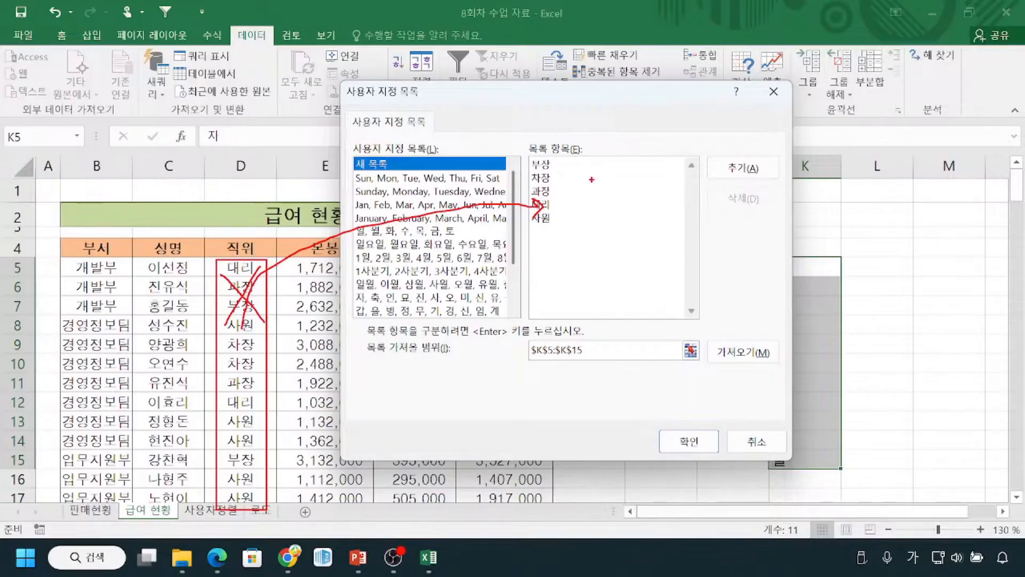
{"action": "left_click_drag", "start_coordinate": [574, 159], "coordinate": [561, 202]}
{"action": "mouse_move", "coordinate": [602, 212]}
{"action": "left_mouse_down"}
{"action": "mouse_move", "coordinate": [582, 155]}
{"action": "mouse_move", "coordinate": [549, 160]}
{"action": "left_mouse_up"}
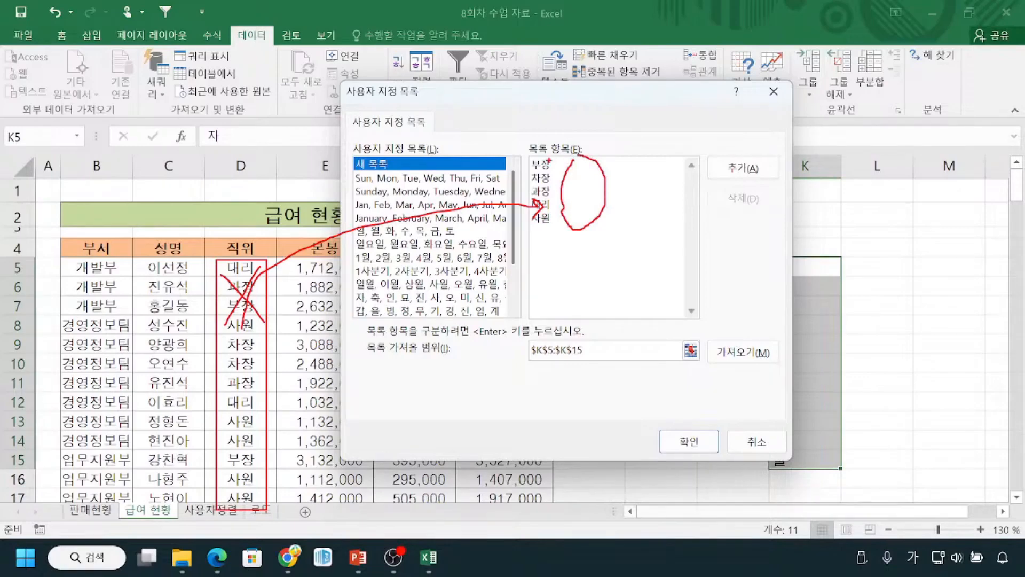
{"action": "mouse_move", "coordinate": [241, 310]}
{"action": "left_mouse_down"}
{"action": "mouse_move", "coordinate": [230, 404]}
{"action": "mouse_move", "coordinate": [276, 336]}
{"action": "mouse_move", "coordinate": [279, 347]}
{"action": "mouse_move", "coordinate": [532, 243]}
{"action": "left_mouse_up"}
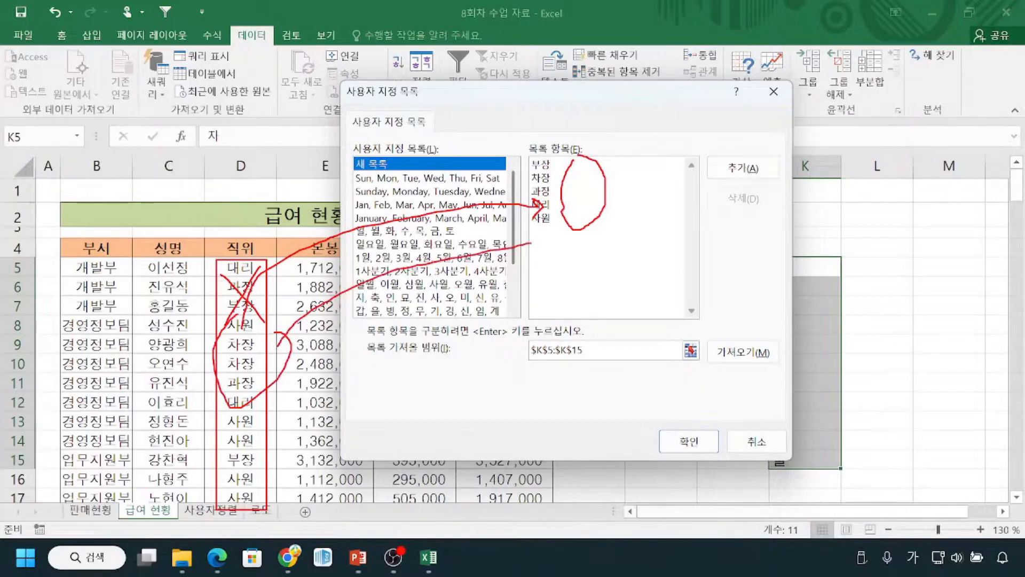
Step: Check the rank order of the new list's items, from 부장 down to 사원
{"action": "key", "text": "e"}
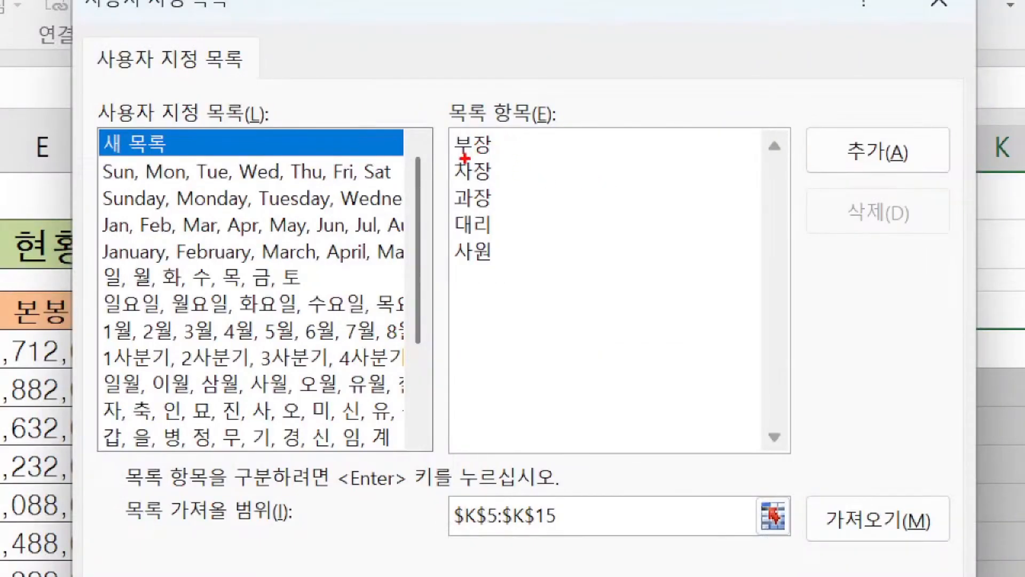
{"action": "left_click_drag", "start_coordinate": [447, 156], "coordinate": [502, 152]}
{"action": "left_click_drag", "start_coordinate": [502, 138], "coordinate": [541, 132]}
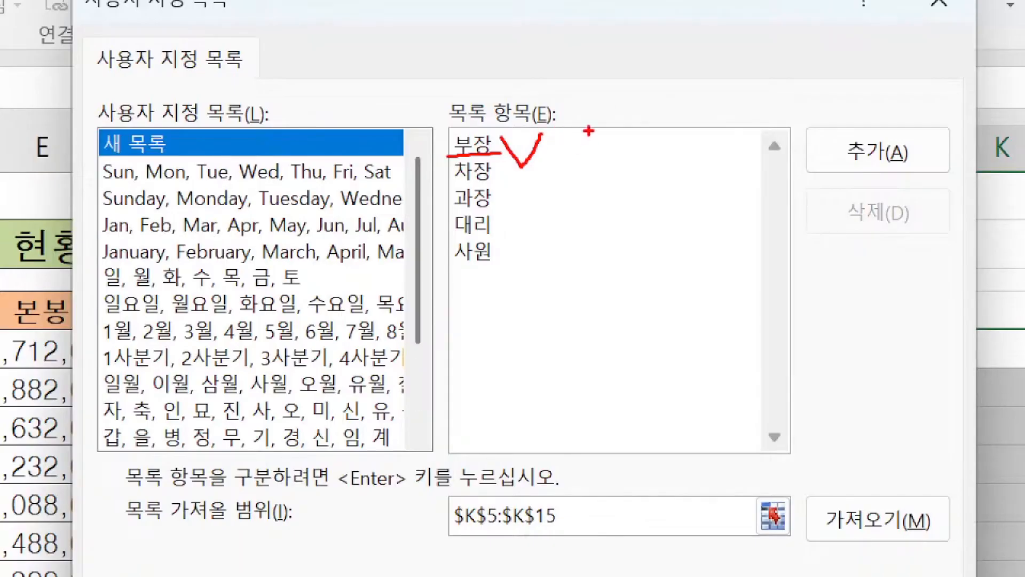
{"action": "left_click_drag", "start_coordinate": [588, 131], "coordinate": [566, 169]}
{"action": "left_click_drag", "start_coordinate": [578, 143], "coordinate": [606, 179]}
{"action": "left_click_drag", "start_coordinate": [602, 156], "coordinate": [646, 154]}
{"action": "mouse_move", "coordinate": [586, 197]}
{"action": "left_mouse_down"}
{"action": "mouse_move", "coordinate": [585, 270]}
{"action": "mouse_move", "coordinate": [578, 262]}
{"action": "mouse_move", "coordinate": [594, 270]}
{"action": "mouse_move", "coordinate": [593, 323]}
{"action": "mouse_move", "coordinate": [638, 335]}
{"action": "mouse_move", "coordinate": [614, 363]}
{"action": "left_mouse_up"}
{"action": "left_click_drag", "start_coordinate": [589, 306], "coordinate": [610, 306]}
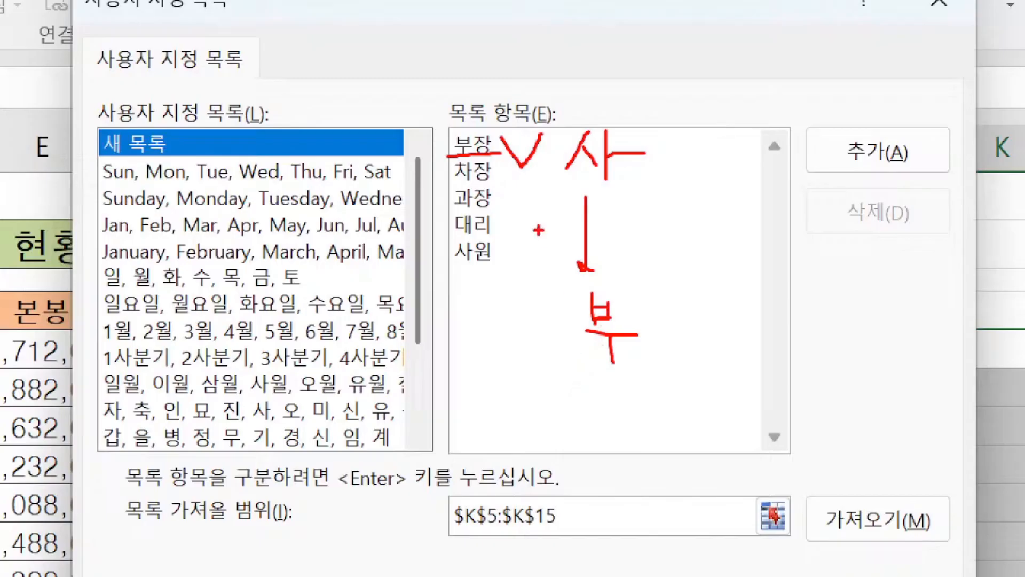
{"action": "mouse_move", "coordinate": [450, 124]}
{"action": "left_mouse_down"}
{"action": "mouse_move", "coordinate": [399, 247]}
{"action": "mouse_move", "coordinate": [508, 301]}
{"action": "mouse_move", "coordinate": [527, 301]}
{"action": "left_mouse_up"}
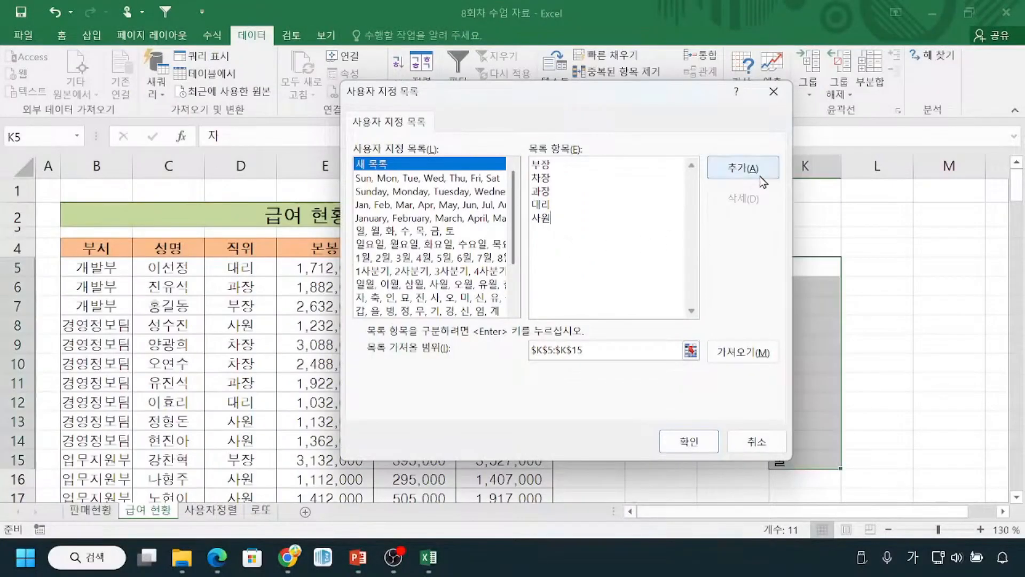
Step: Add the job title list 부장, 차장, 과장, 대리, 사원 to the custom lists
{"action": "left_click", "coordinate": [911, 165]}
{"action": "left_click", "coordinate": [763, 182]}
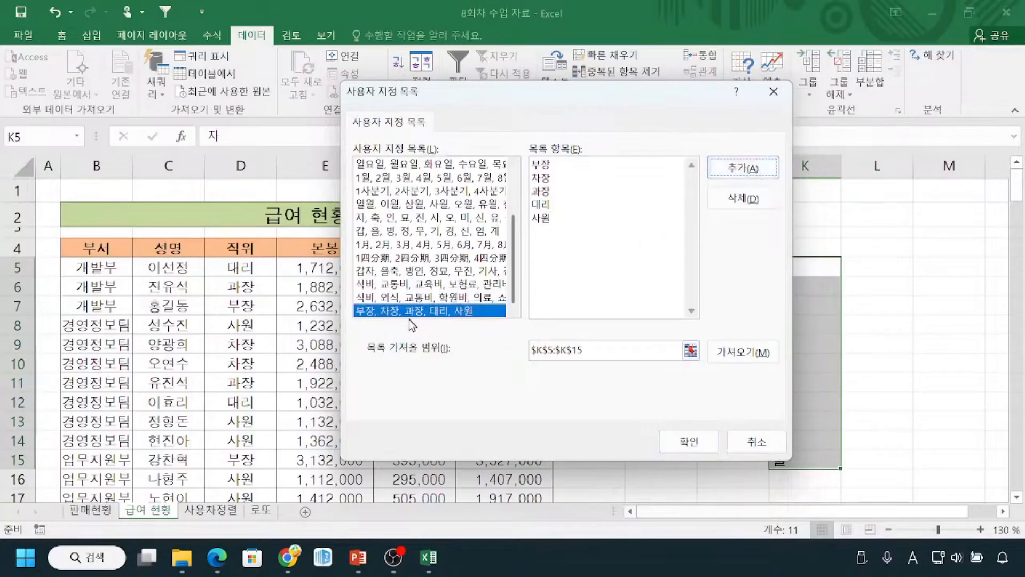
{"action": "left_click_drag", "start_coordinate": [352, 316], "coordinate": [486, 315]}
{"action": "left_click_drag", "start_coordinate": [358, 161], "coordinate": [363, 285]}
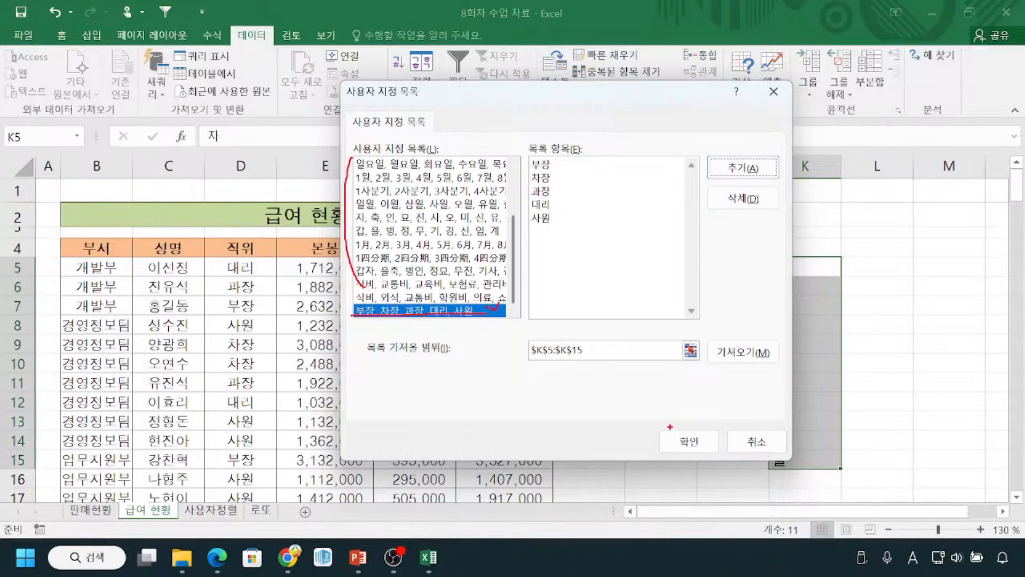
Step: Save the custom lists with the new job title list and close the program options
{"action": "left_click_drag", "start_coordinate": [670, 427], "coordinate": [689, 428]}
{"action": "key", "text": "Escape"}
{"action": "key", "text": "ctrl"}
{"action": "left_click", "coordinate": [684, 446]}
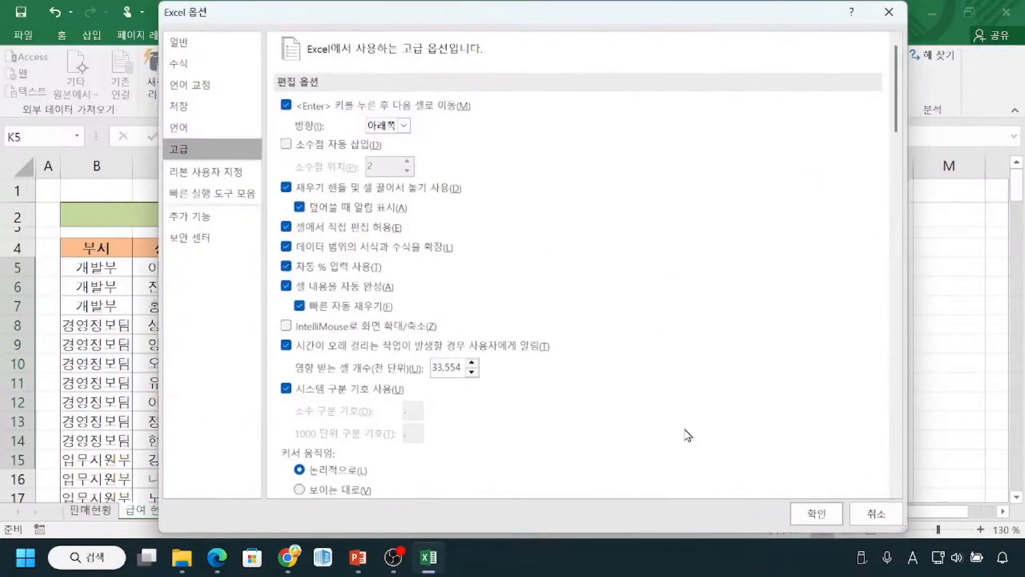
{"action": "key", "text": "ctrl"}
{"action": "left_click", "coordinate": [794, 517]}
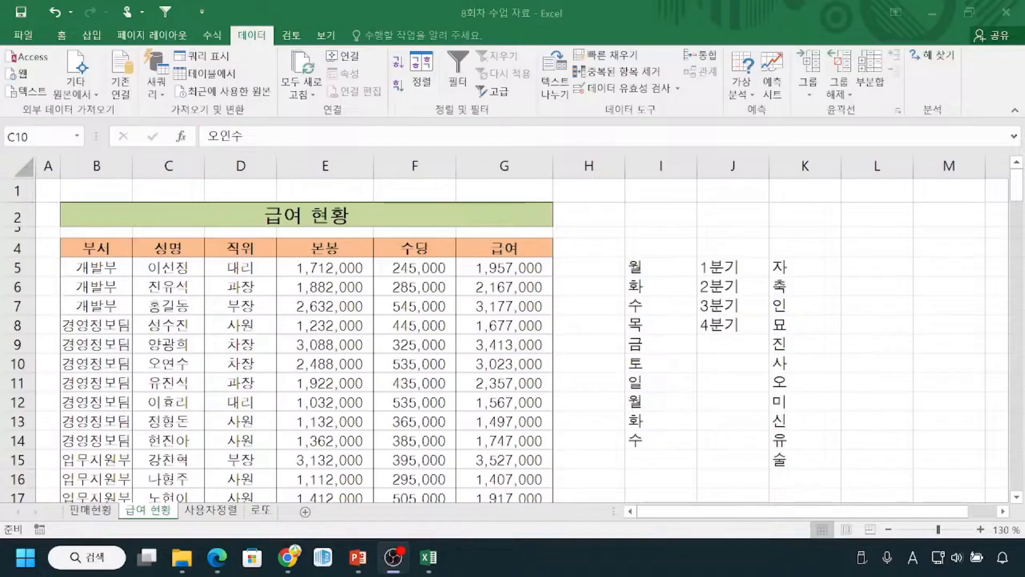
Step: Reopen the custom lists from the advanced options, check for the job title list, and close both dialogs
{"action": "key", "text": "ctrl"}
{"action": "key", "text": "ctrl"}
{"action": "left_click", "coordinate": [29, 36]}
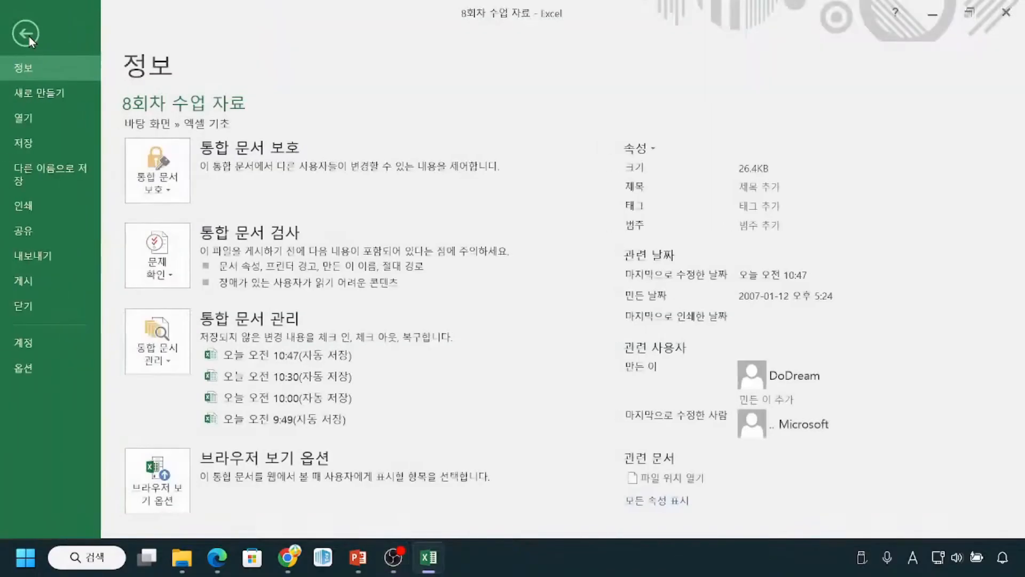
{"action": "left_click", "coordinate": [34, 370]}
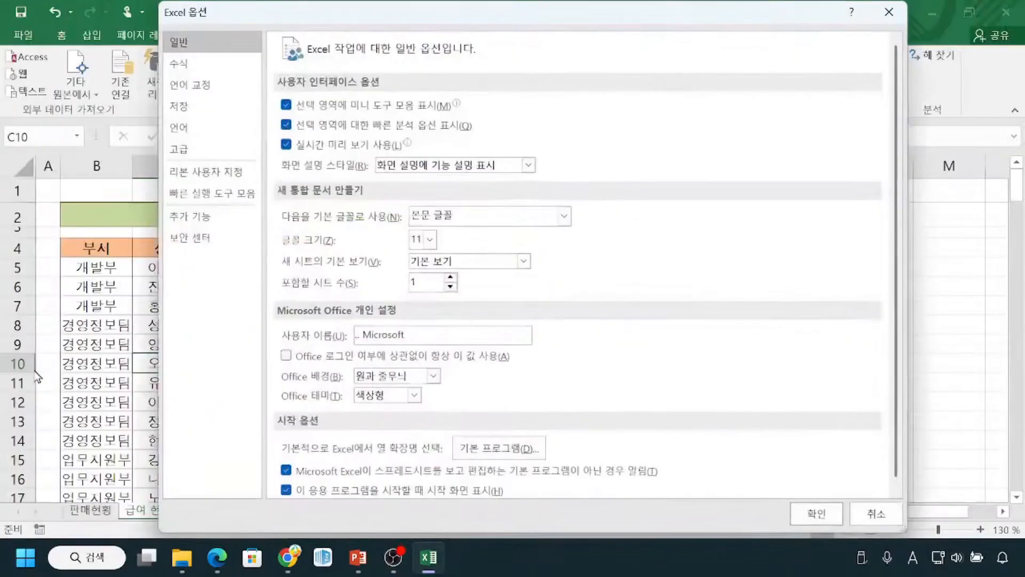
{"action": "left_click", "coordinate": [223, 158]}
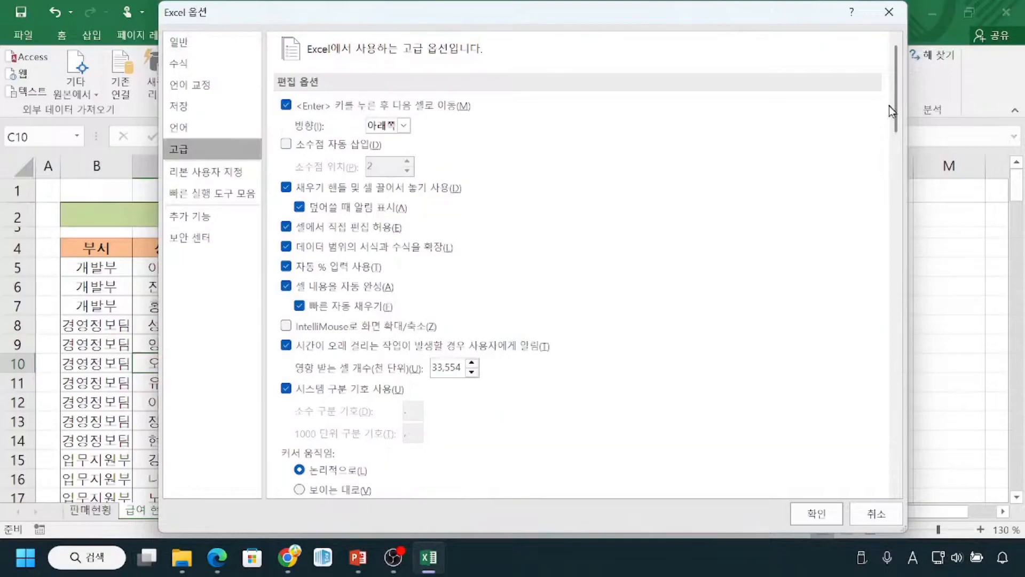
{"action": "left_click", "coordinate": [895, 101]}
{"action": "left_click_drag", "start_coordinate": [895, 101], "coordinate": [850, 499]}
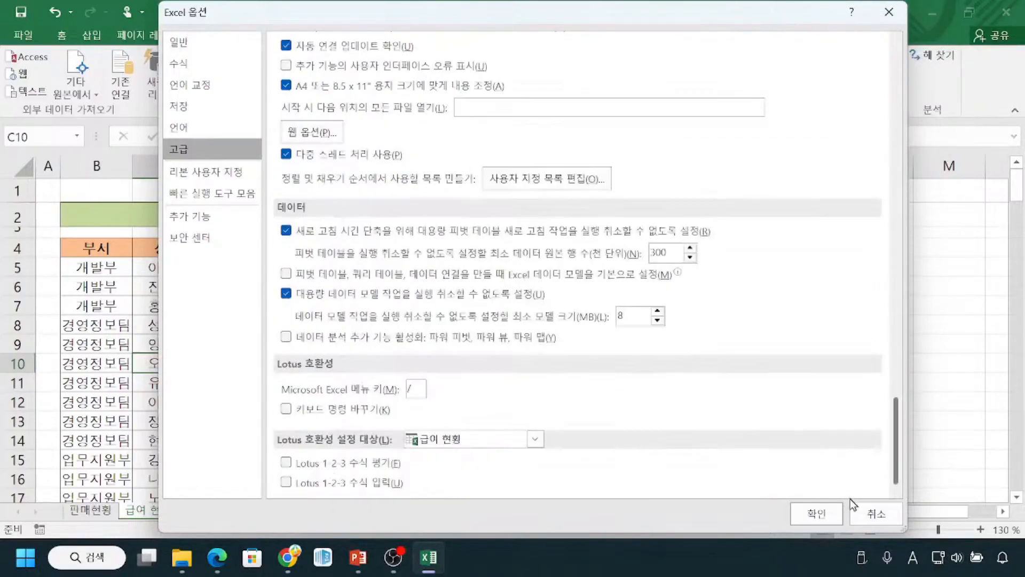
{"action": "left_click", "coordinate": [554, 190]}
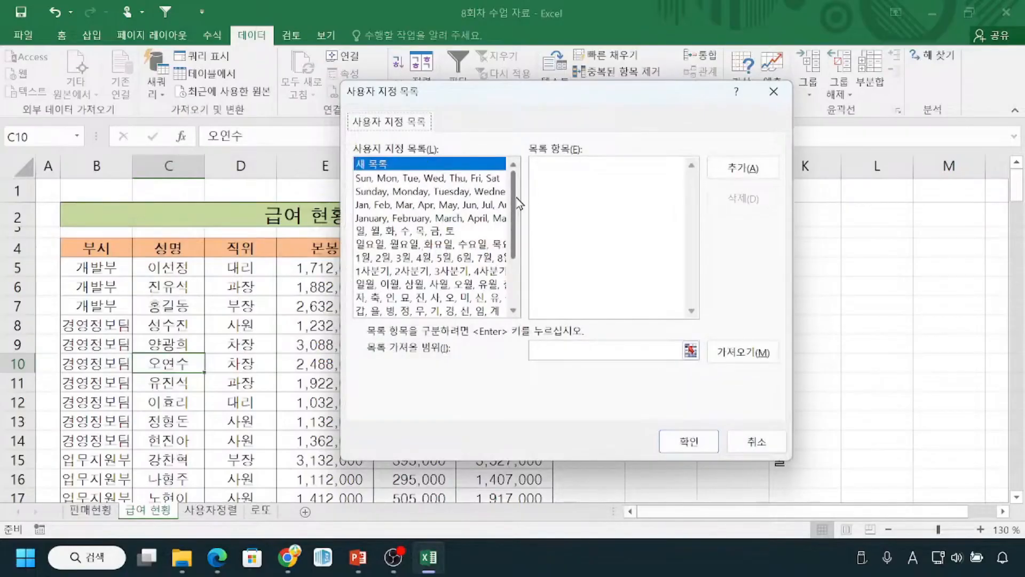
{"action": "scroll", "coordinate": [516, 259], "scroll_direction": "down", "scroll_amount": 2}
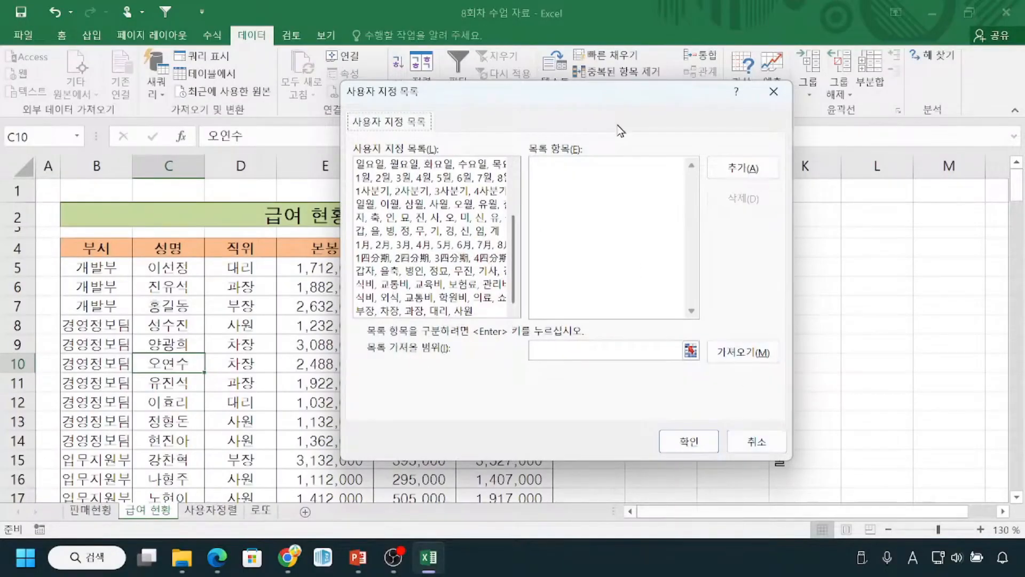
{"action": "left_click", "coordinate": [774, 92]}
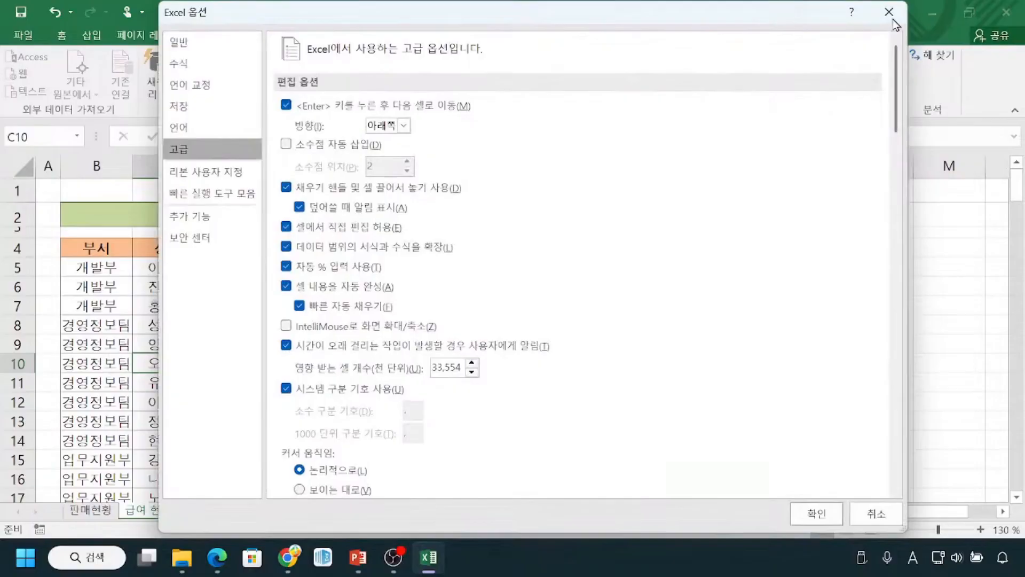
{"action": "left_click", "coordinate": [893, 11]}
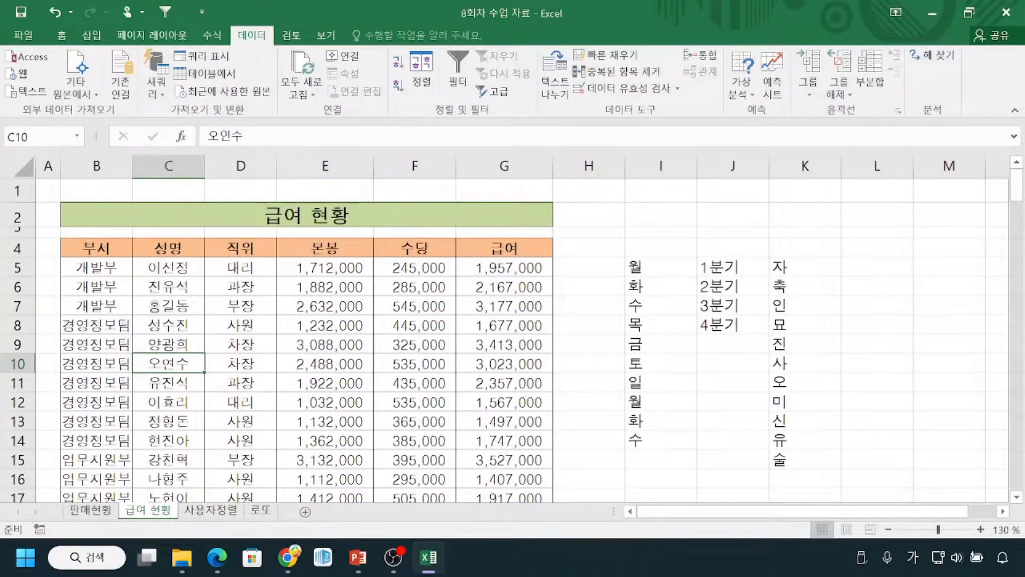
{"action": "key", "text": "alt+Tab"}
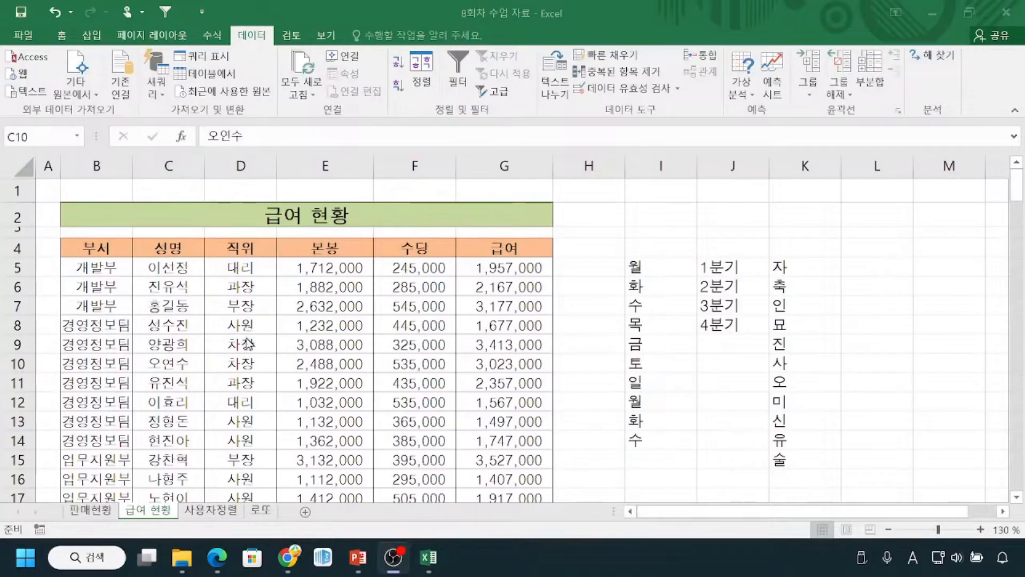
{"action": "key", "text": "ctrl"}
{"action": "key", "text": "ctrl"}
{"action": "key", "text": "ctrl"}
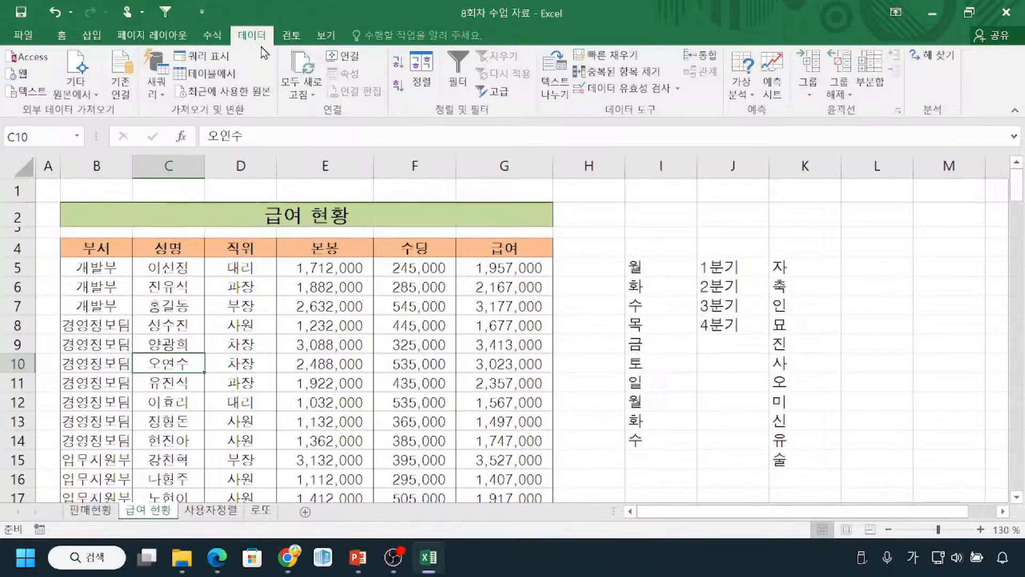
Step: Open the Sort dialog for the salary table and review its 부서 and 성명 levels against the 개발부 rows
{"action": "left_click", "coordinate": [419, 86]}
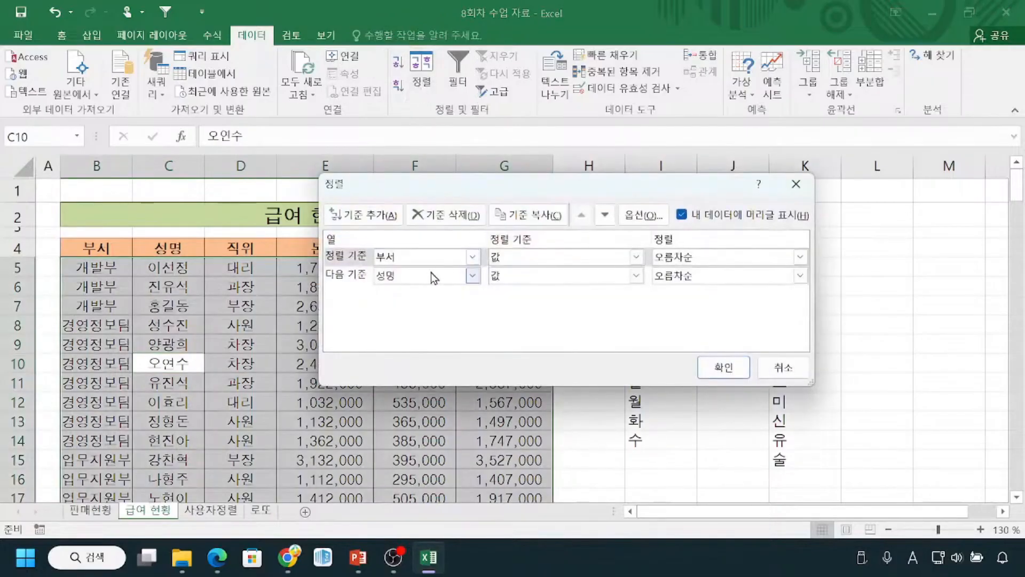
{"action": "key", "text": "ctrl+2"}
{"action": "left_click_drag", "start_coordinate": [404, 251], "coordinate": [417, 251]}
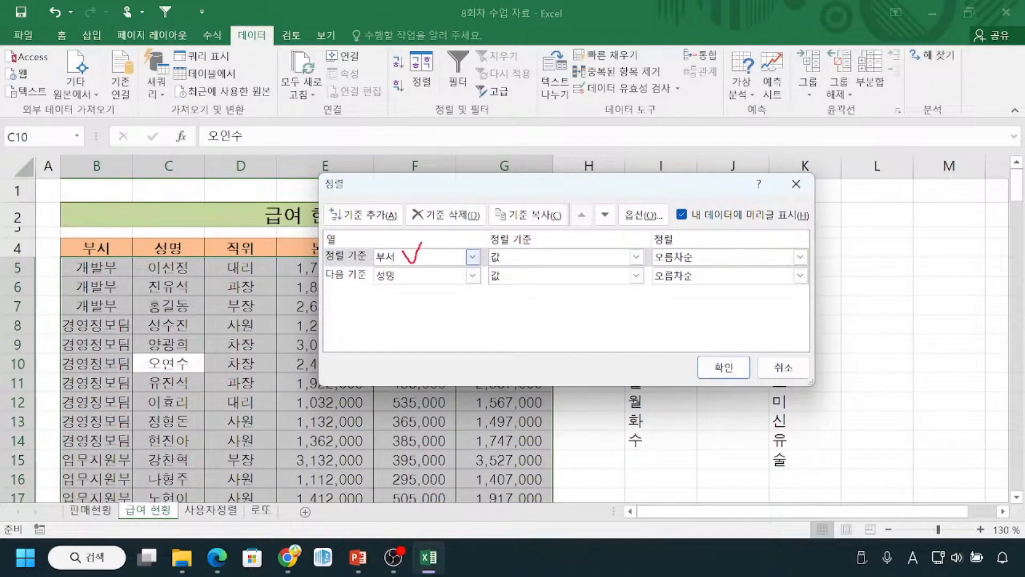
{"action": "left_click_drag", "start_coordinate": [77, 262], "coordinate": [77, 311]}
{"action": "left_click_drag", "start_coordinate": [156, 264], "coordinate": [153, 314]}
{"action": "left_click_drag", "start_coordinate": [410, 278], "coordinate": [430, 275]}
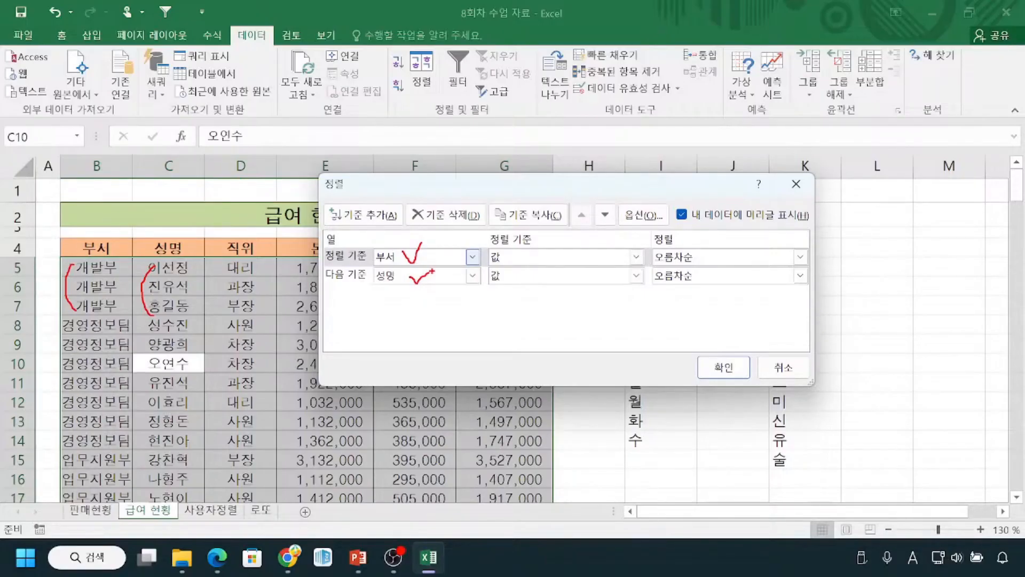
Step: Compare the second sort level 성명 with the names and job titles of the 개발부 rows
{"action": "left_click_drag", "start_coordinate": [376, 287], "coordinate": [392, 287]}
{"action": "mouse_move", "coordinate": [69, 276]}
{"action": "left_mouse_down"}
{"action": "mouse_move", "coordinate": [70, 307]}
{"action": "mouse_move", "coordinate": [111, 311]}
{"action": "mouse_move", "coordinate": [116, 269]}
{"action": "left_mouse_up"}
{"action": "left_click_drag", "start_coordinate": [386, 270], "coordinate": [396, 271]}
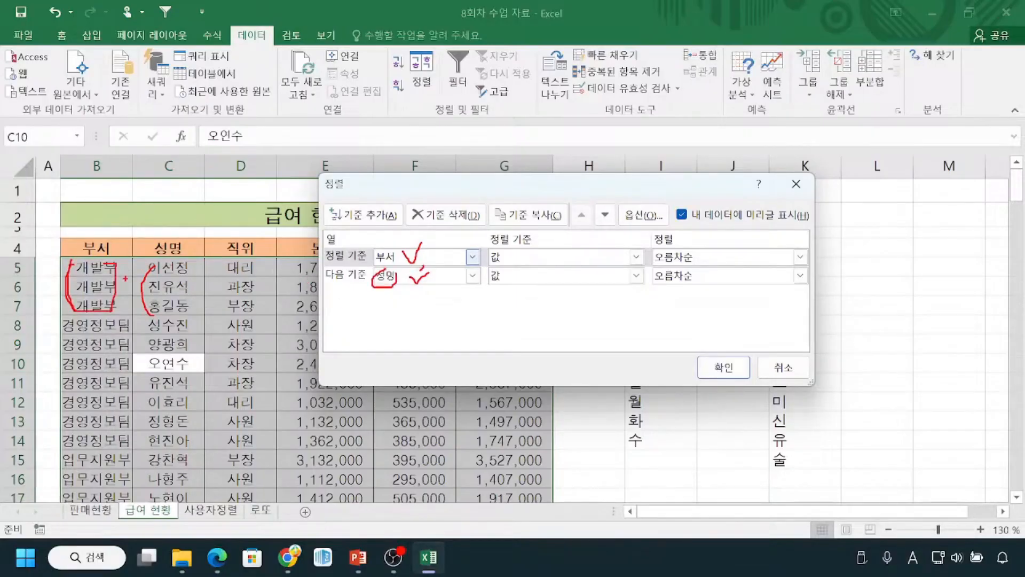
{"action": "left_click_drag", "start_coordinate": [143, 278], "coordinate": [227, 276]}
{"action": "mouse_move", "coordinate": [394, 274]}
{"action": "left_mouse_down"}
{"action": "mouse_move", "coordinate": [364, 300]}
{"action": "mouse_move", "coordinate": [437, 292]}
{"action": "mouse_move", "coordinate": [425, 302]}
{"action": "mouse_move", "coordinate": [439, 309]}
{"action": "left_mouse_up"}
{"action": "left_click_drag", "start_coordinate": [442, 294], "coordinate": [442, 314]}
{"action": "mouse_move", "coordinate": [426, 316]}
{"action": "left_mouse_down"}
{"action": "mouse_move", "coordinate": [453, 332]}
{"action": "mouse_move", "coordinate": [472, 314]}
{"action": "mouse_move", "coordinate": [501, 334]}
{"action": "left_mouse_up"}
{"action": "mouse_move", "coordinate": [167, 311]}
{"action": "left_mouse_down"}
{"action": "mouse_move", "coordinate": [214, 312]}
{"action": "mouse_move", "coordinate": [267, 266]}
{"action": "mouse_move", "coordinate": [274, 273]}
{"action": "left_mouse_up"}
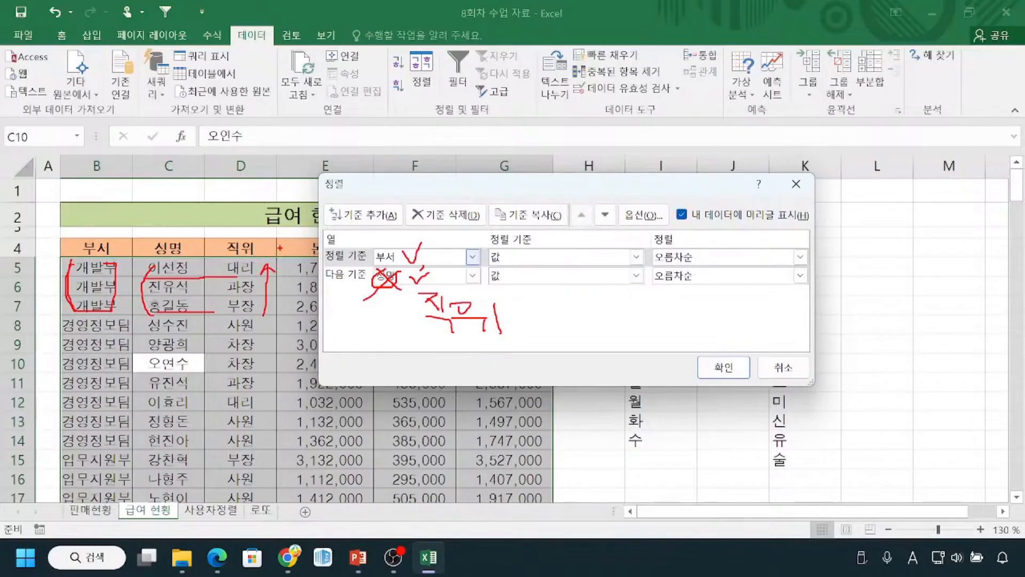
Step: Change the second sort level's column to 직위
{"action": "left_click", "coordinate": [347, 275]}
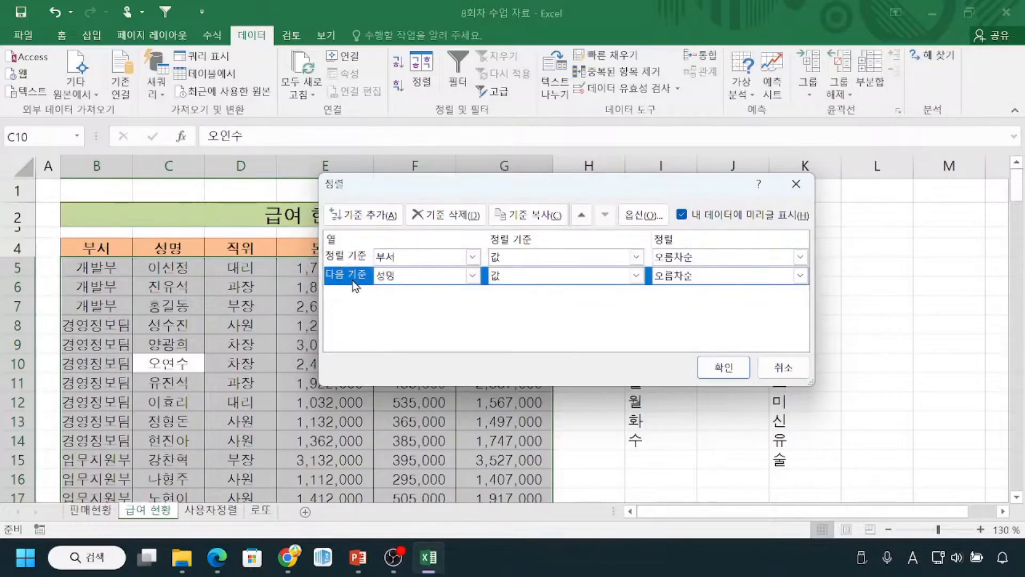
{"action": "left_click", "coordinate": [472, 277]}
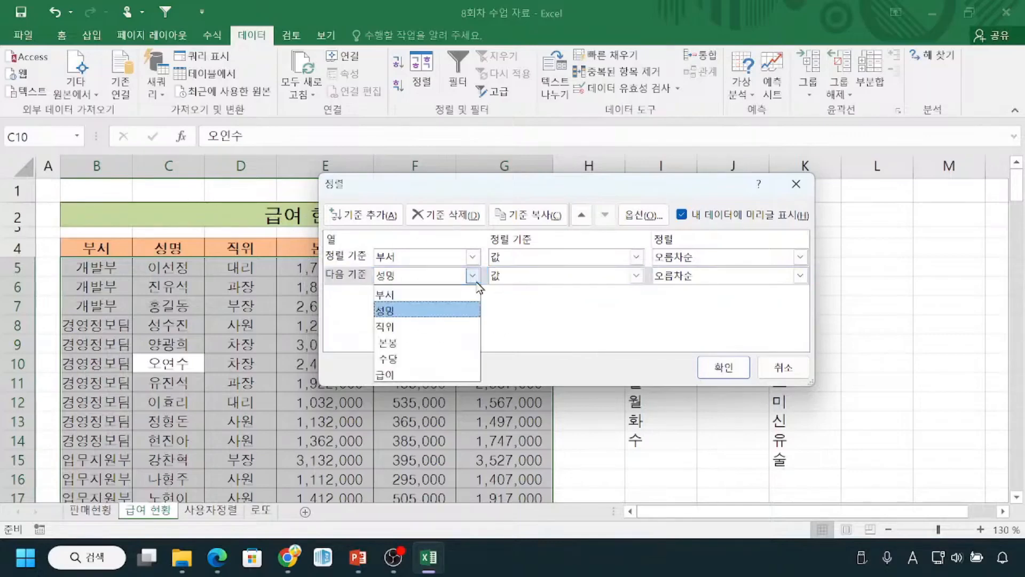
{"action": "left_click", "coordinate": [415, 331]}
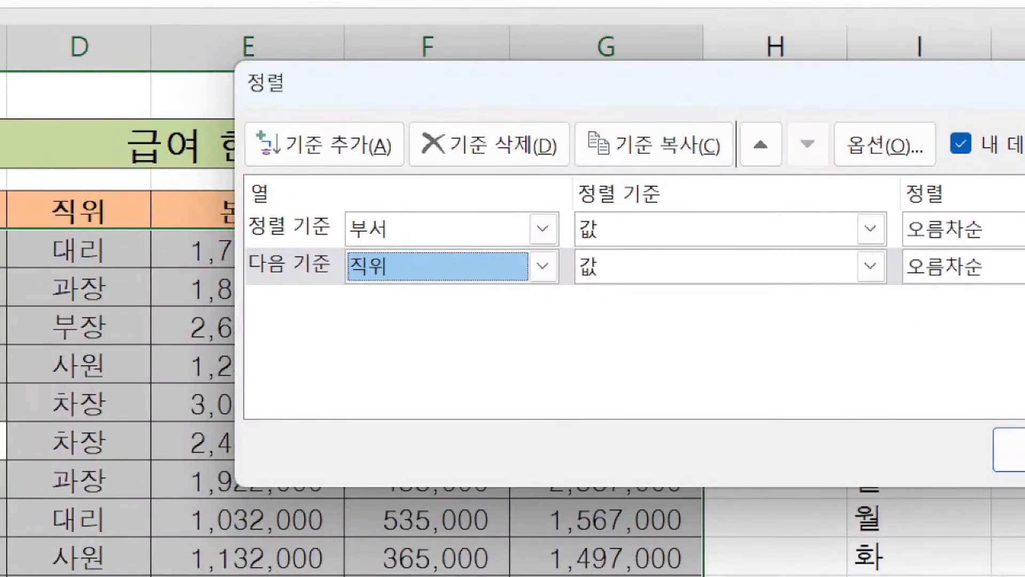
Step: Examine the 직위 level's 오름차순 order against the job titles in the 직위 column
{"action": "left_click_drag", "start_coordinate": [342, 285], "coordinate": [406, 285]}
{"action": "left_click_drag", "start_coordinate": [927, 209], "coordinate": [945, 209]}
{"action": "left_click_drag", "start_coordinate": [906, 280], "coordinate": [978, 278]}
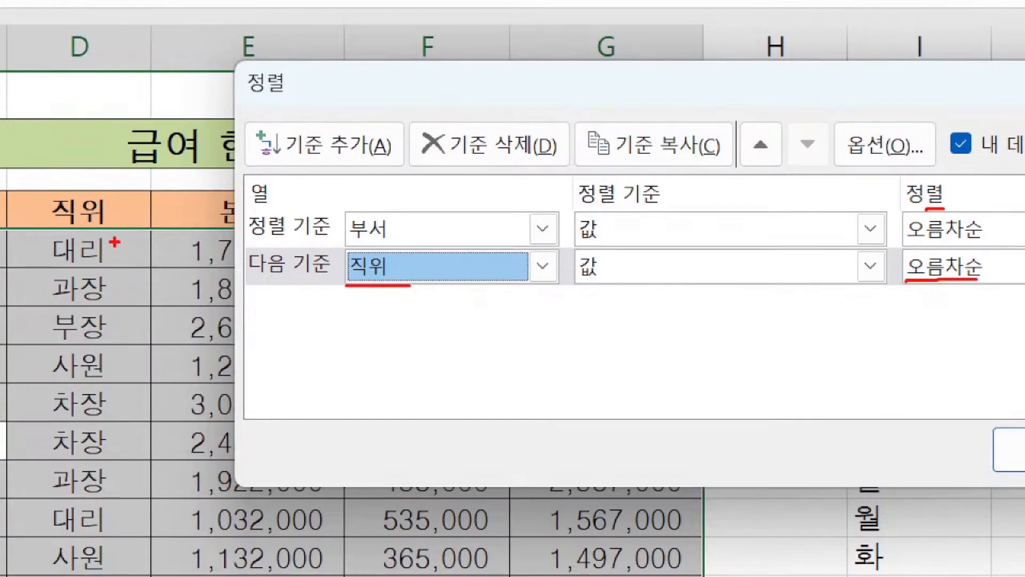
{"action": "left_click_drag", "start_coordinate": [114, 241], "coordinate": [137, 325]}
{"action": "mouse_move", "coordinate": [57, 299]}
{"action": "left_mouse_down"}
{"action": "mouse_move", "coordinate": [73, 298]}
{"action": "mouse_move", "coordinate": [41, 300]}
{"action": "mouse_move", "coordinate": [51, 272]}
{"action": "mouse_move", "coordinate": [80, 280]}
{"action": "mouse_move", "coordinate": [80, 305]}
{"action": "left_mouse_up"}
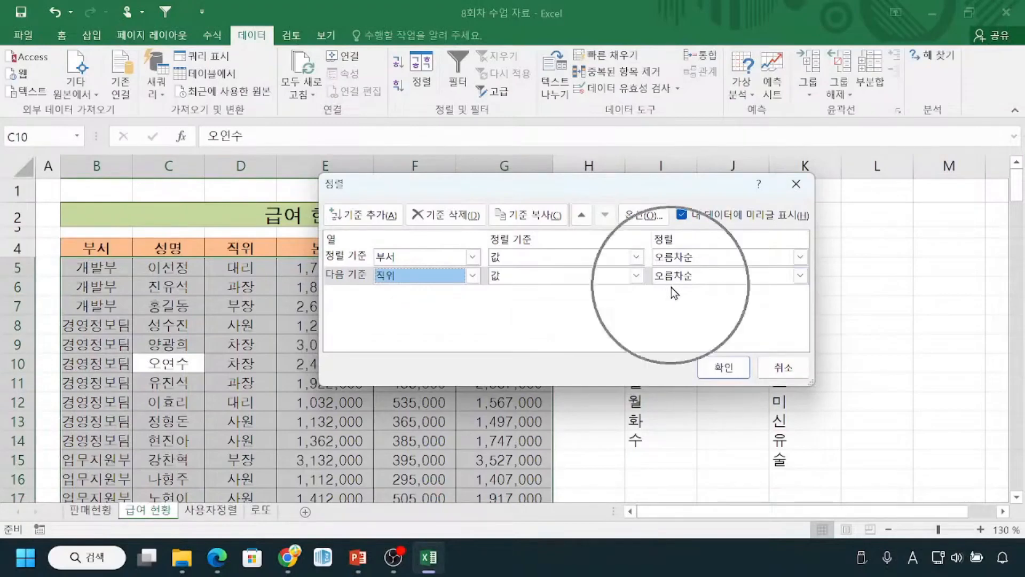
Step: Set the 직위 level's order to the custom list 부장, 차장, 과장, 대리, 사원
{"action": "left_click", "coordinate": [800, 276]}
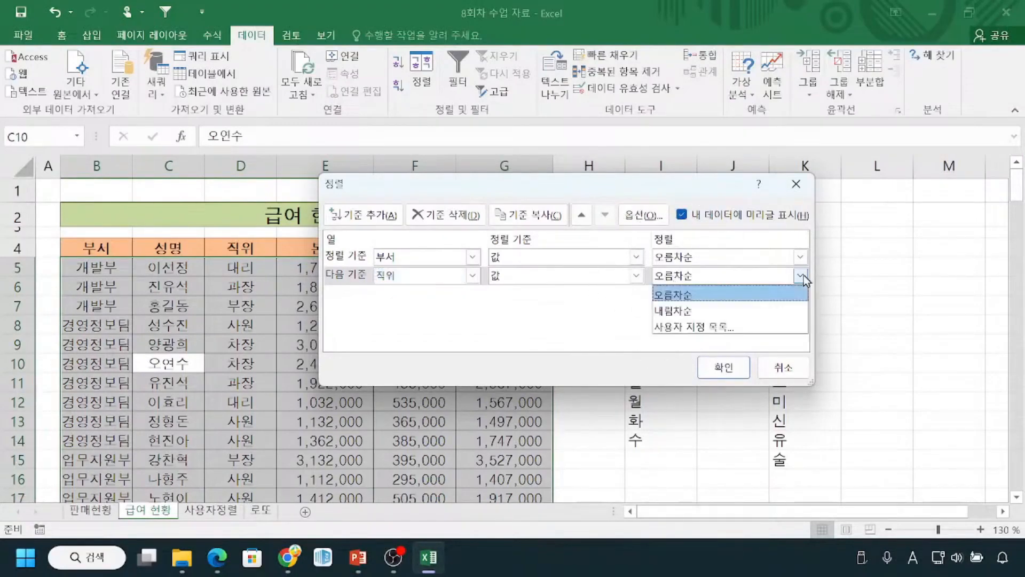
{"action": "left_click", "coordinate": [748, 328]}
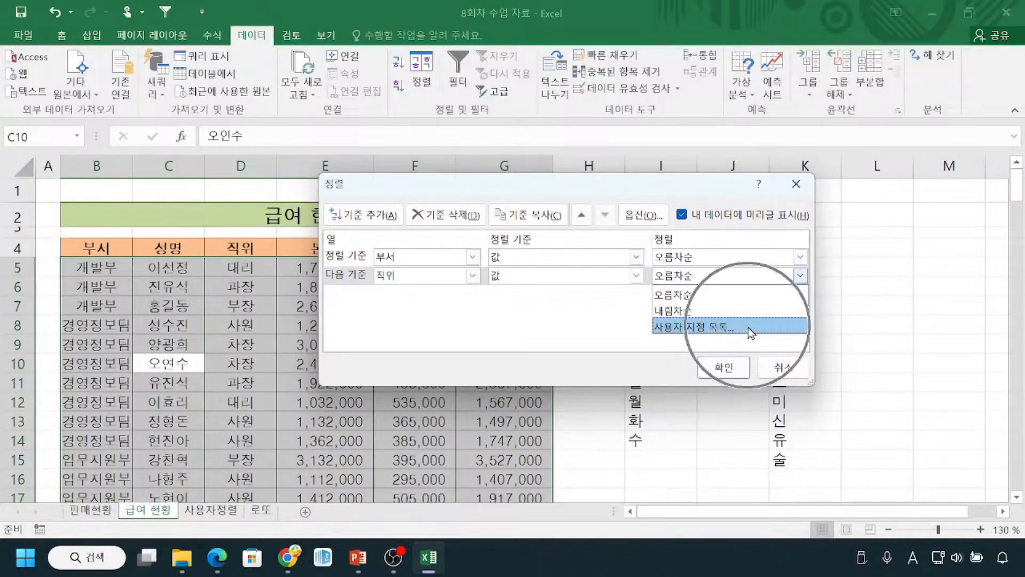
{"action": "key", "text": "ctrl"}
{"action": "key", "text": "ctrl"}
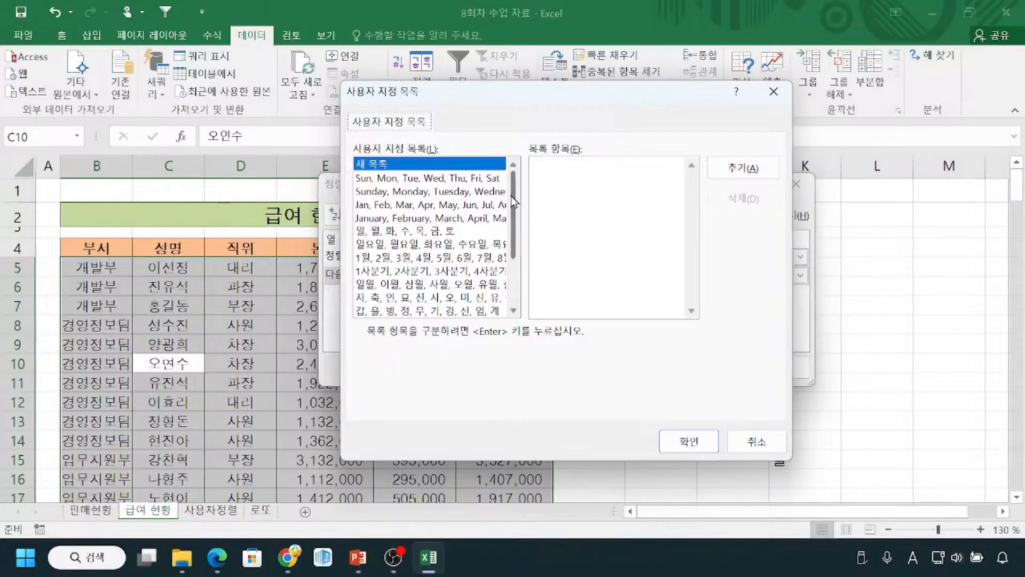
{"action": "key", "text": "ctrl"}
{"action": "scroll", "coordinate": [511, 196], "scroll_direction": "down", "scroll_amount": 2}
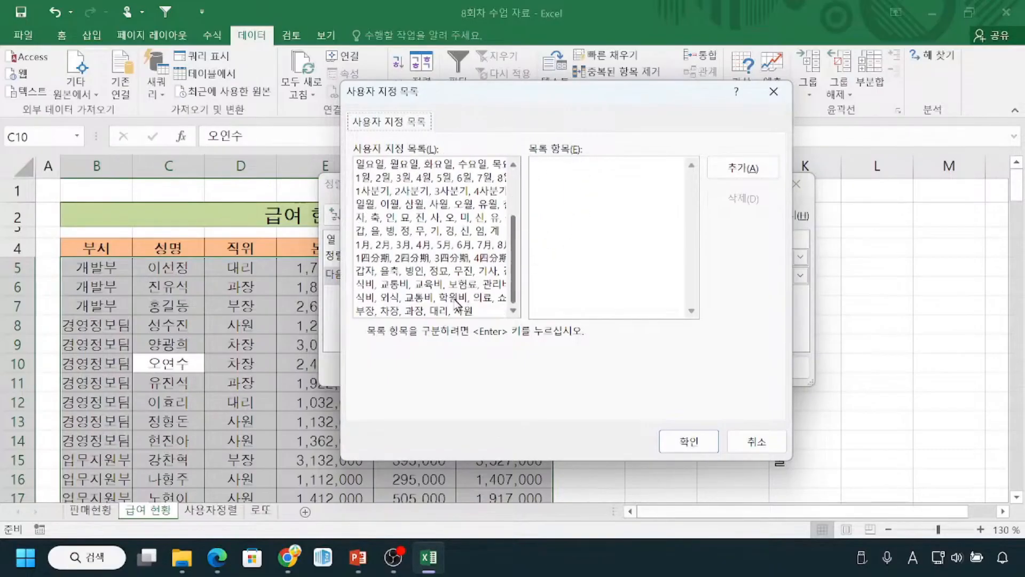
{"action": "key", "text": "ctrl"}
{"action": "left_click", "coordinate": [418, 309]}
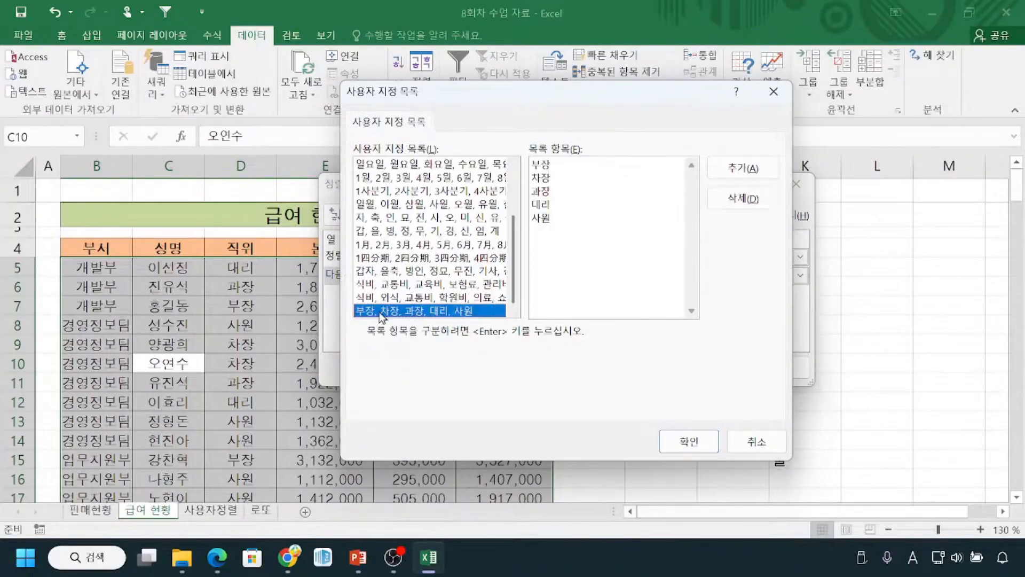
{"action": "key", "text": "ctrl"}
{"action": "key", "text": "ctrl"}
{"action": "left_click", "coordinate": [711, 451]}
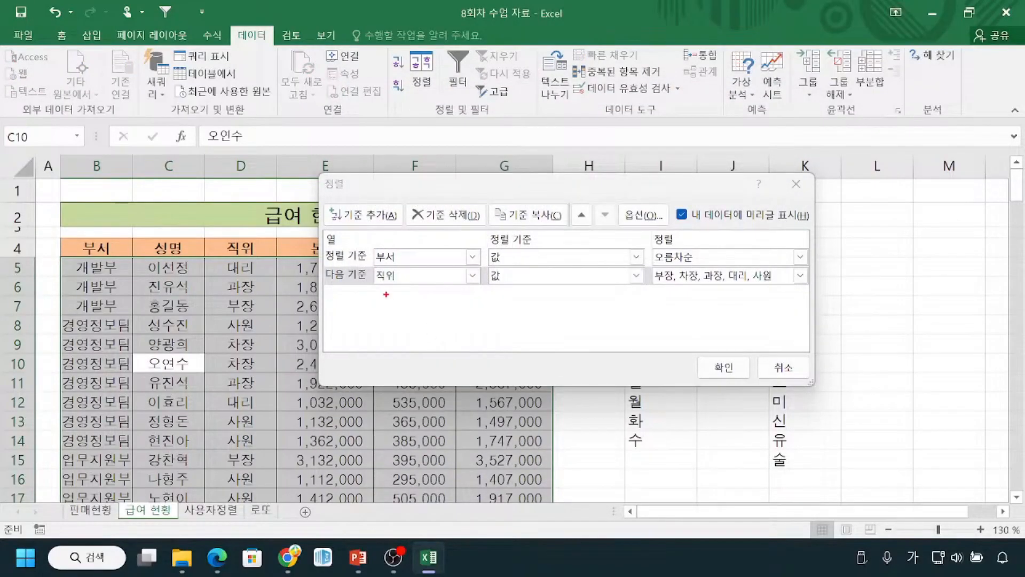
Step: Review the 직위 level's custom order, apply the sort by 부서 and 직위, and look over the sorted salary table
{"action": "left_click_drag", "start_coordinate": [376, 285], "coordinate": [401, 285]}
{"action": "left_click_drag", "start_coordinate": [662, 289], "coordinate": [808, 286]}
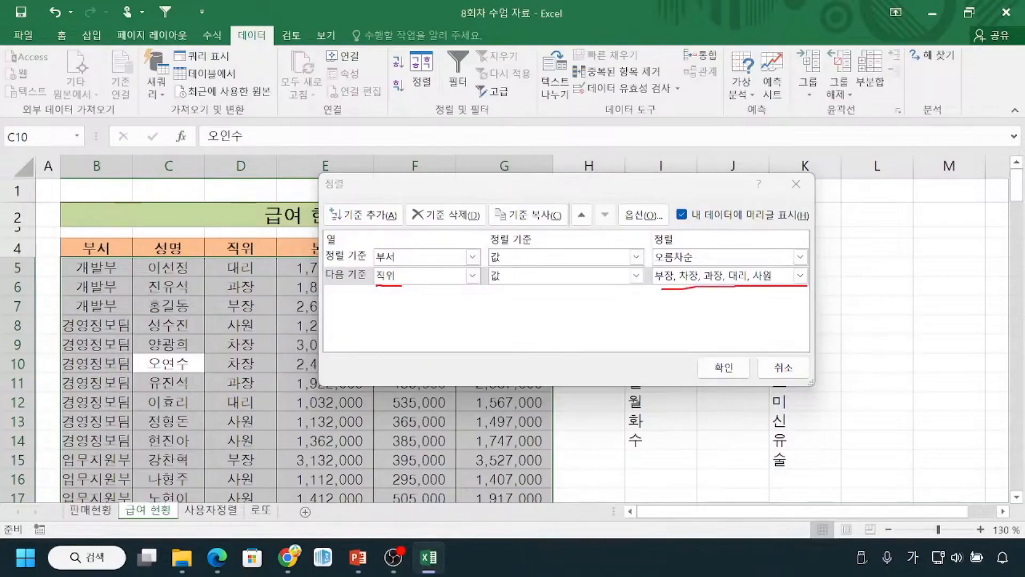
{"action": "left_click_drag", "start_coordinate": [686, 321], "coordinate": [666, 295]}
{"action": "mouse_move", "coordinate": [709, 344]}
{"action": "left_mouse_down"}
{"action": "mouse_move", "coordinate": [746, 355]}
{"action": "mouse_move", "coordinate": [720, 344]}
{"action": "left_mouse_up"}
{"action": "key", "text": "Escape"}
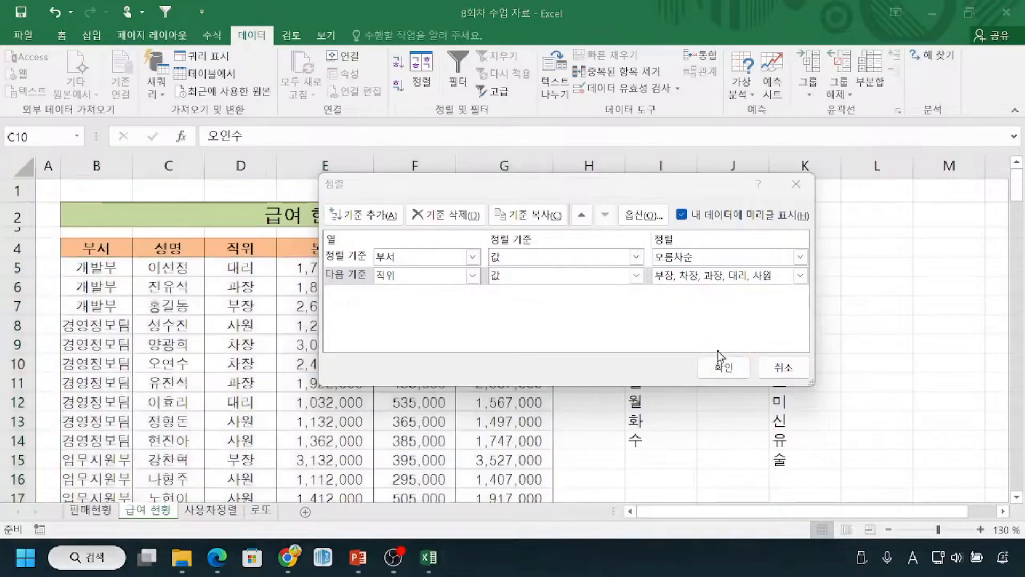
{"action": "left_click", "coordinate": [709, 367]}
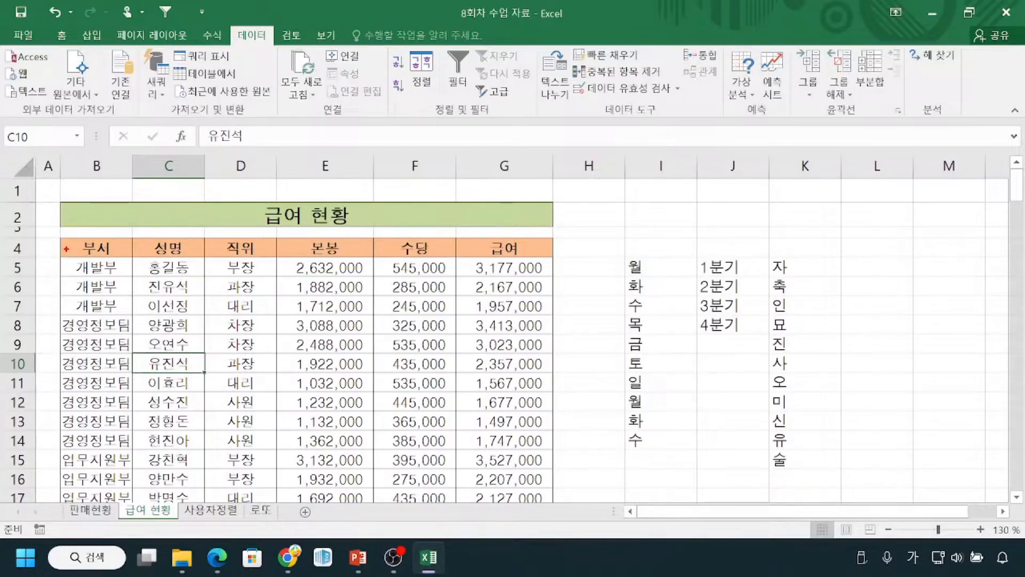
{"action": "mouse_move", "coordinate": [64, 236]}
{"action": "left_mouse_down"}
{"action": "mouse_move", "coordinate": [487, 402]}
{"action": "mouse_move", "coordinate": [551, 484]}
{"action": "mouse_move", "coordinate": [552, 501]}
{"action": "left_mouse_up"}
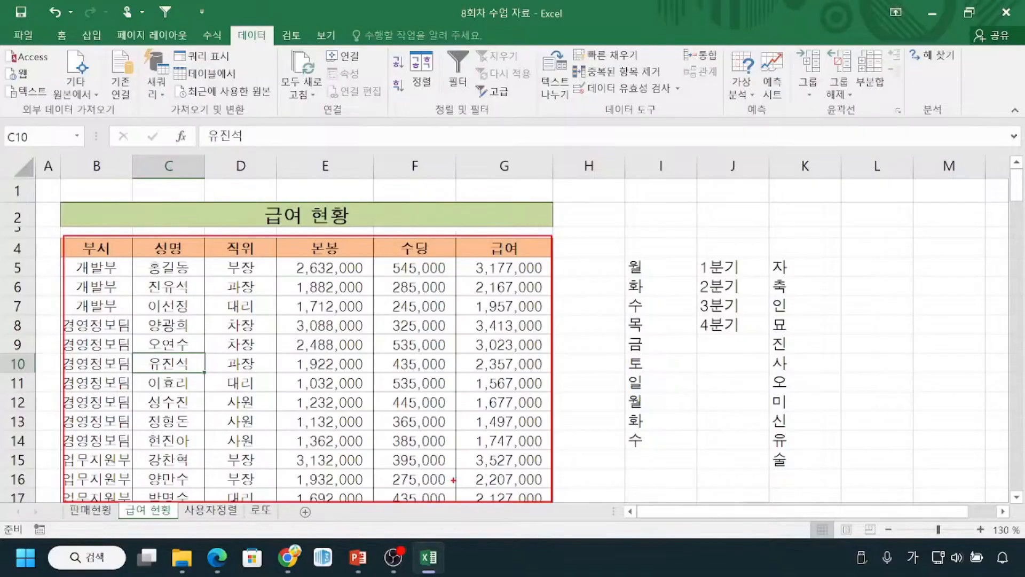
{"action": "key", "text": "Escape"}
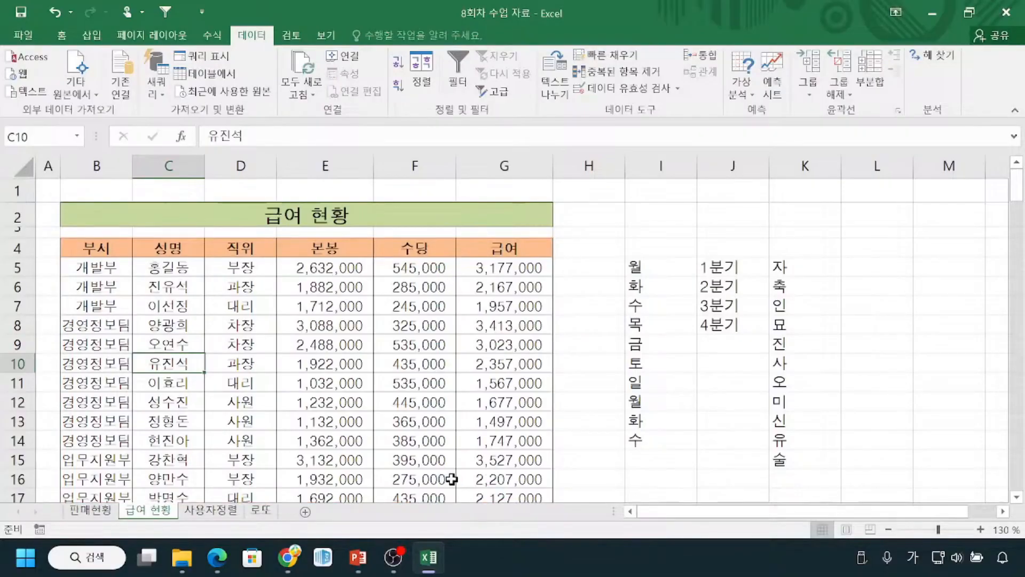
Step: Switch to the 사용자정렬 sheet and look at the names in the table's first column
{"action": "left_click", "coordinate": [206, 511]}
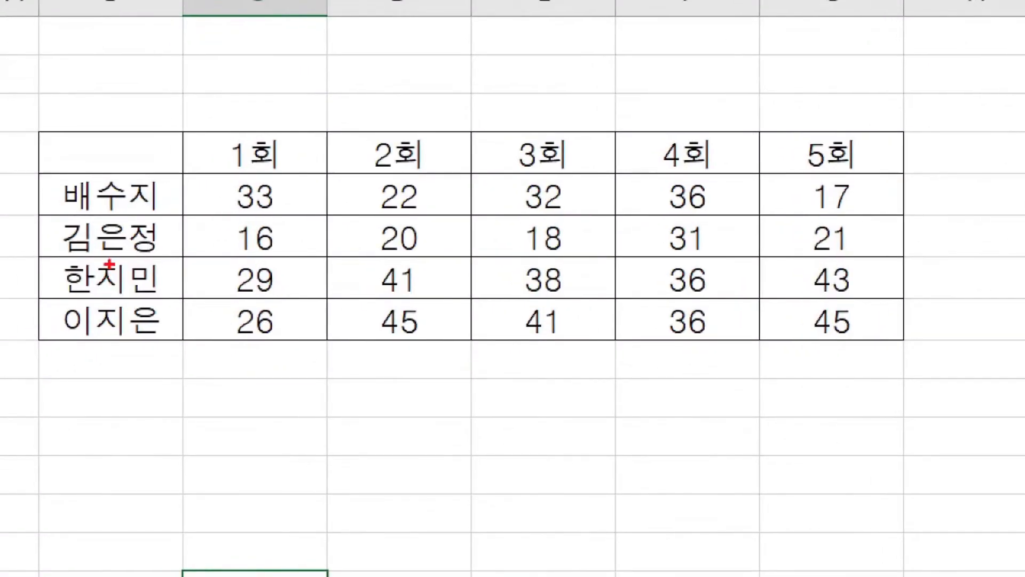
{"action": "left_click_drag", "start_coordinate": [65, 188], "coordinate": [0, 305]}
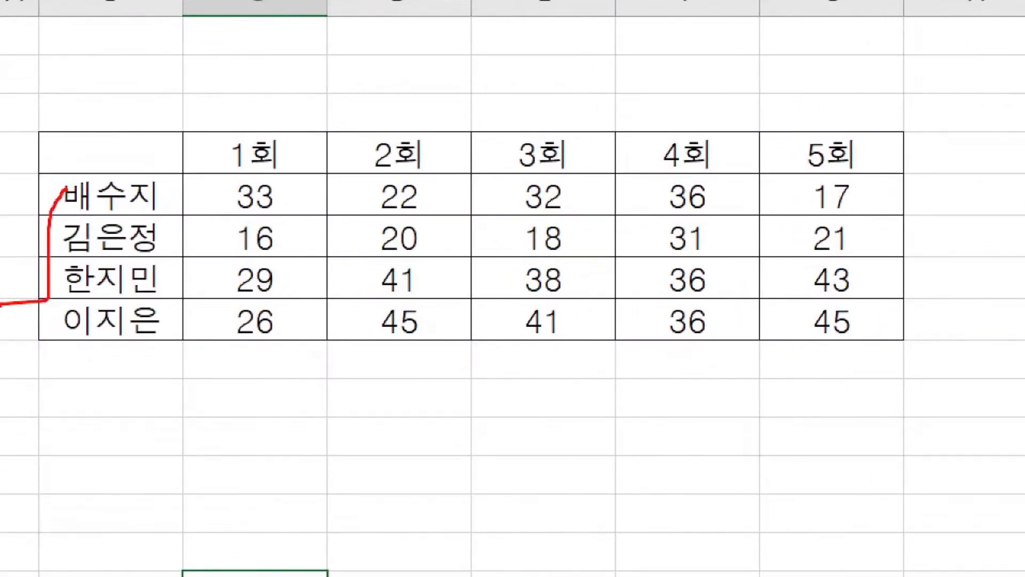
Step: Examine the table's 1회 to 5회 headings and how the scores line up with each name
{"action": "mouse_move", "coordinate": [276, 129]}
{"action": "left_mouse_down"}
{"action": "mouse_move", "coordinate": [503, 86]}
{"action": "mouse_move", "coordinate": [819, 87]}
{"action": "mouse_move", "coordinate": [833, 165]}
{"action": "left_mouse_up"}
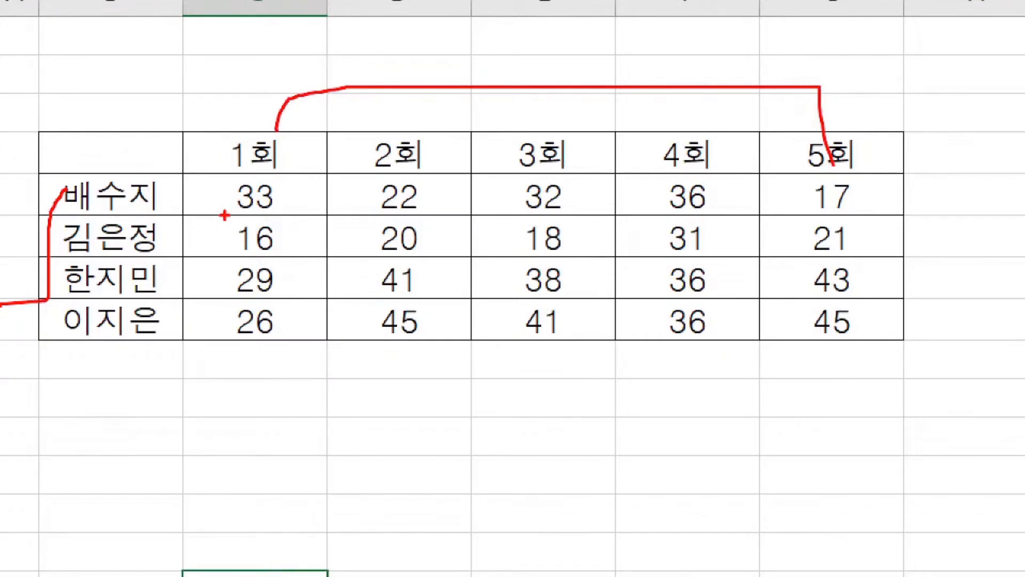
{"action": "left_click_drag", "start_coordinate": [87, 219], "coordinate": [142, 219]}
{"action": "left_click_drag", "start_coordinate": [231, 210], "coordinate": [301, 210]}
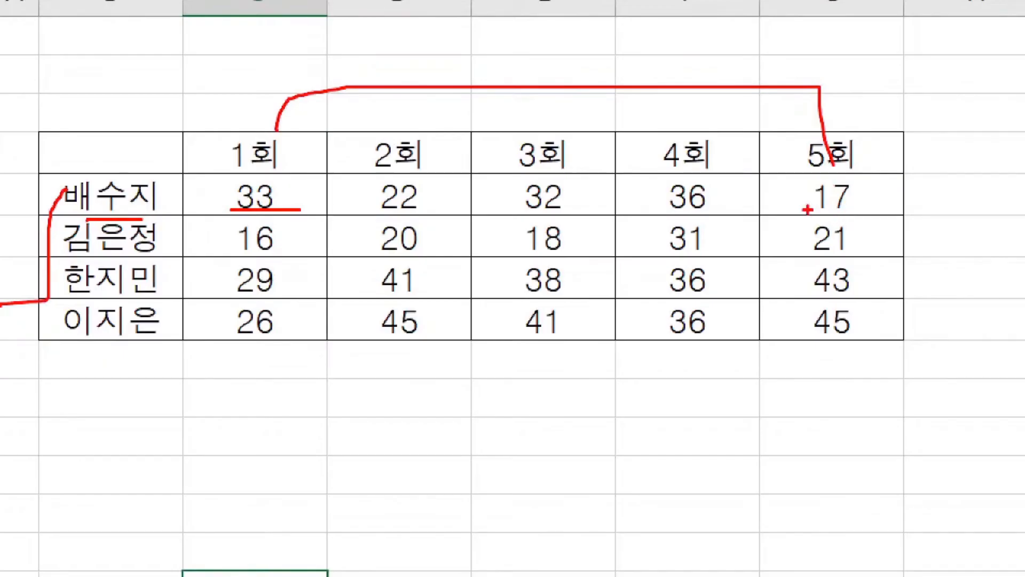
{"action": "left_click_drag", "start_coordinate": [808, 210], "coordinate": [846, 210]}
{"action": "left_click_drag", "start_coordinate": [46, 189], "coordinate": [55, 328]}
{"action": "mouse_move", "coordinate": [270, 129]}
{"action": "left_mouse_down"}
{"action": "mouse_move", "coordinate": [238, 135]}
{"action": "mouse_move", "coordinate": [266, 177]}
{"action": "mouse_move", "coordinate": [287, 124]}
{"action": "left_mouse_up"}
{"action": "left_click_drag", "start_coordinate": [235, 199], "coordinate": [223, 321]}
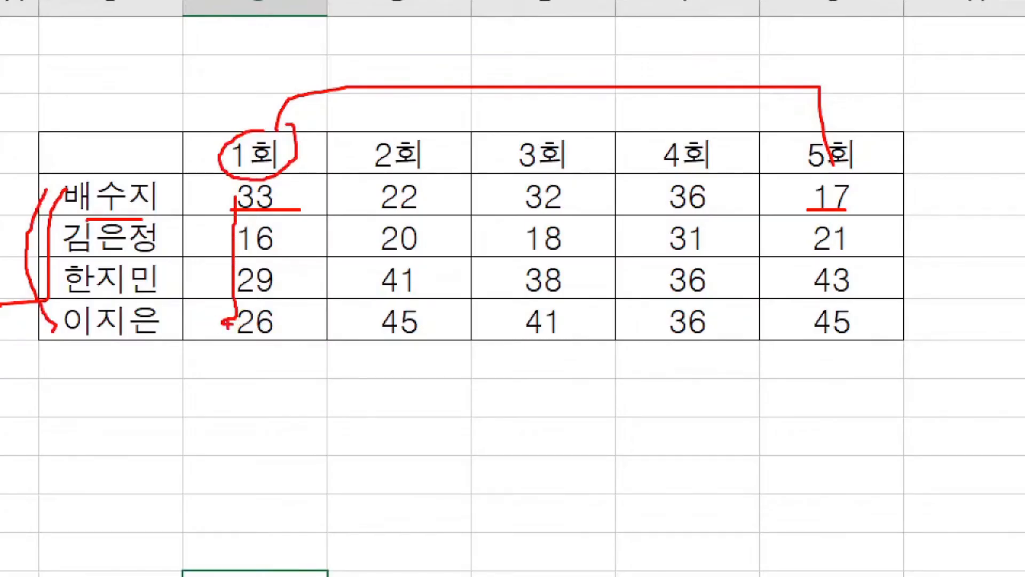
{"action": "mouse_move", "coordinate": [34, 172]}
{"action": "left_mouse_down"}
{"action": "mouse_move", "coordinate": [57, 216]}
{"action": "mouse_move", "coordinate": [896, 211]}
{"action": "left_mouse_up"}
{"action": "key", "text": "Escape"}
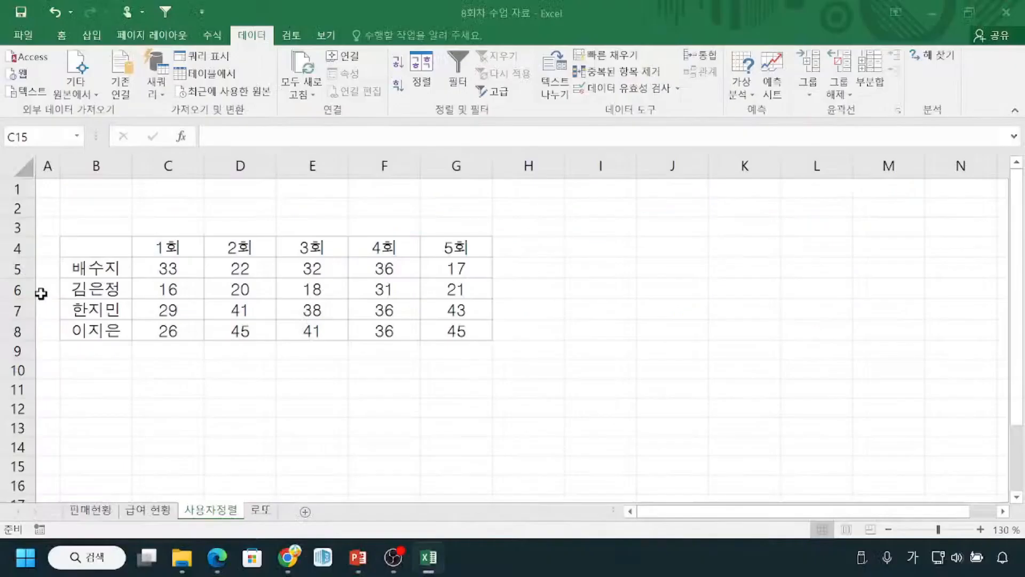
Step: Examine the first person's score row across 1회 to 5회, contrasting its horizontal direction with vertical sorting
{"action": "key", "text": "ctrl+1"}
{"action": "mouse_move", "coordinate": [88, 291]}
{"action": "left_mouse_down"}
{"action": "mouse_move", "coordinate": [579, 360]}
{"action": "mouse_move", "coordinate": [740, 396]}
{"action": "left_mouse_up"}
{"action": "left_click_drag", "start_coordinate": [714, 282], "coordinate": [104, 377]}
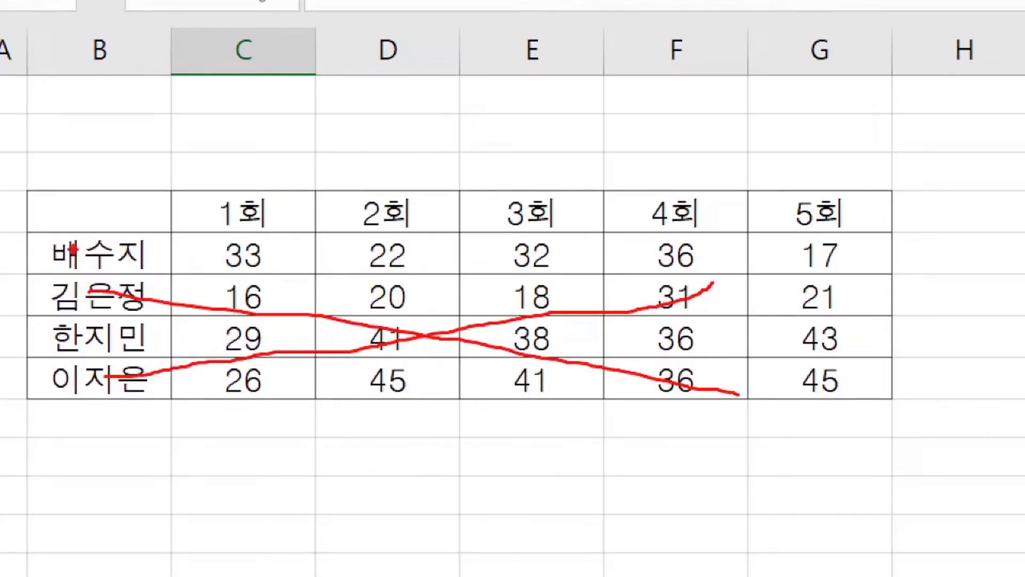
{"action": "mouse_move", "coordinate": [26, 228]}
{"action": "left_mouse_down"}
{"action": "mouse_move", "coordinate": [53, 265]}
{"action": "mouse_move", "coordinate": [899, 275]}
{"action": "left_mouse_up"}
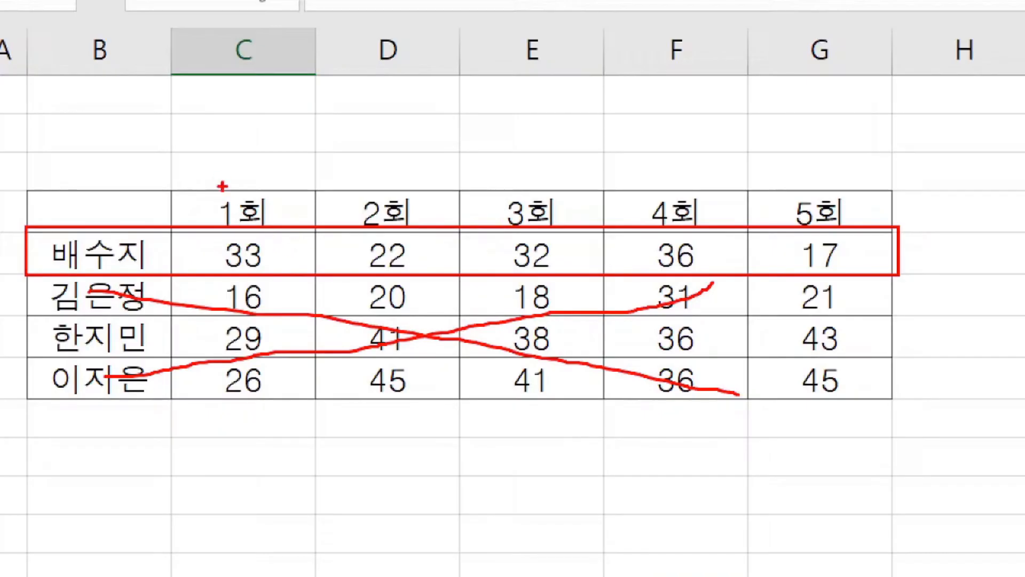
{"action": "left_click_drag", "start_coordinate": [212, 165], "coordinate": [244, 148]}
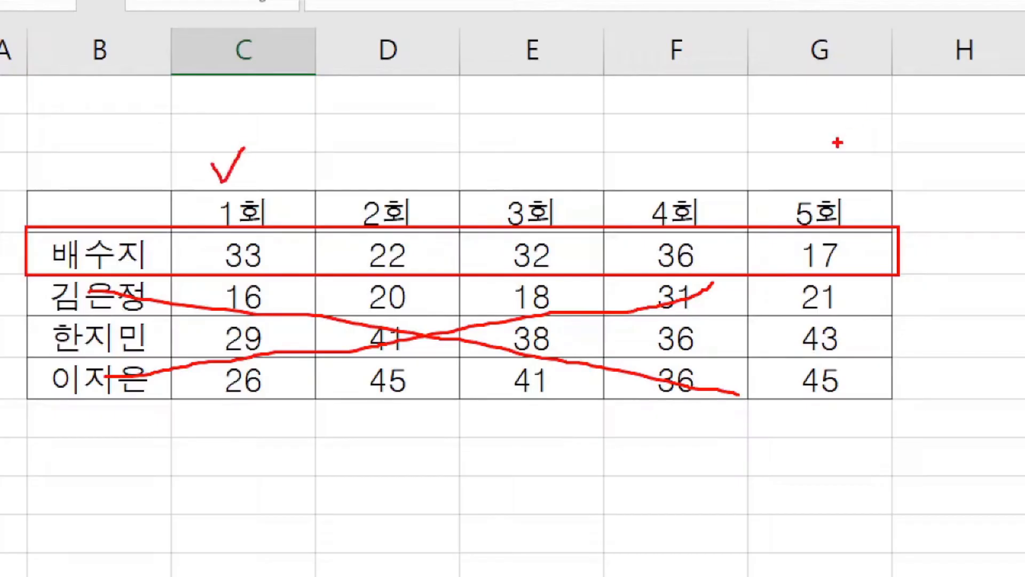
{"action": "mouse_move", "coordinate": [797, 156]}
{"action": "left_mouse_down"}
{"action": "mouse_move", "coordinate": [809, 163]}
{"action": "mouse_move", "coordinate": [826, 143]}
{"action": "left_mouse_up"}
{"action": "mouse_move", "coordinate": [941, 127]}
{"action": "left_mouse_down"}
{"action": "mouse_move", "coordinate": [943, 385]}
{"action": "mouse_move", "coordinate": [909, 360]}
{"action": "mouse_move", "coordinate": [941, 383]}
{"action": "mouse_move", "coordinate": [1008, 351]}
{"action": "left_mouse_up"}
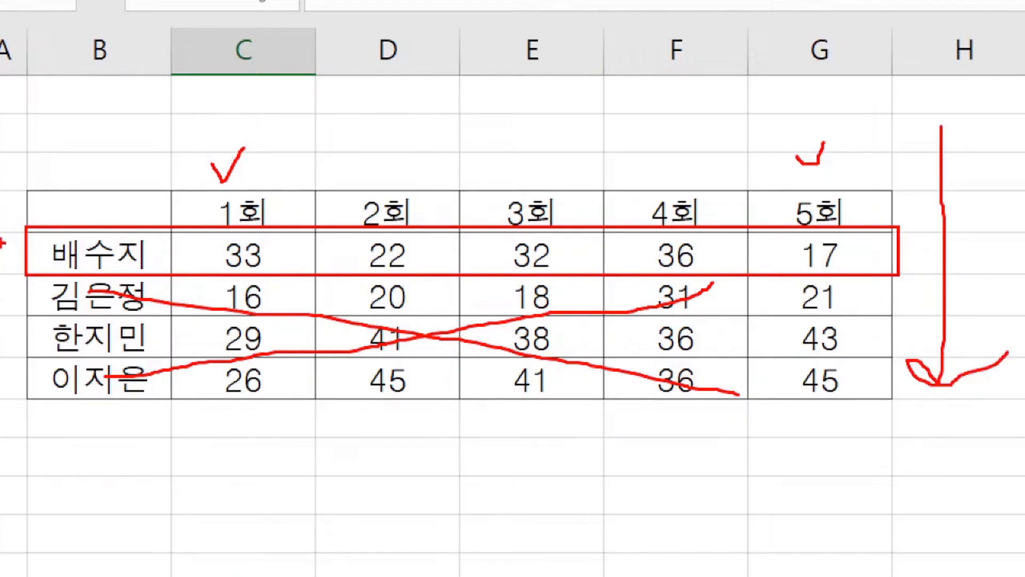
{"action": "mouse_move", "coordinate": [1, 248]}
{"action": "left_mouse_down"}
{"action": "mouse_move", "coordinate": [22, 257]}
{"action": "mouse_move", "coordinate": [40, 239]}
{"action": "left_mouse_up"}
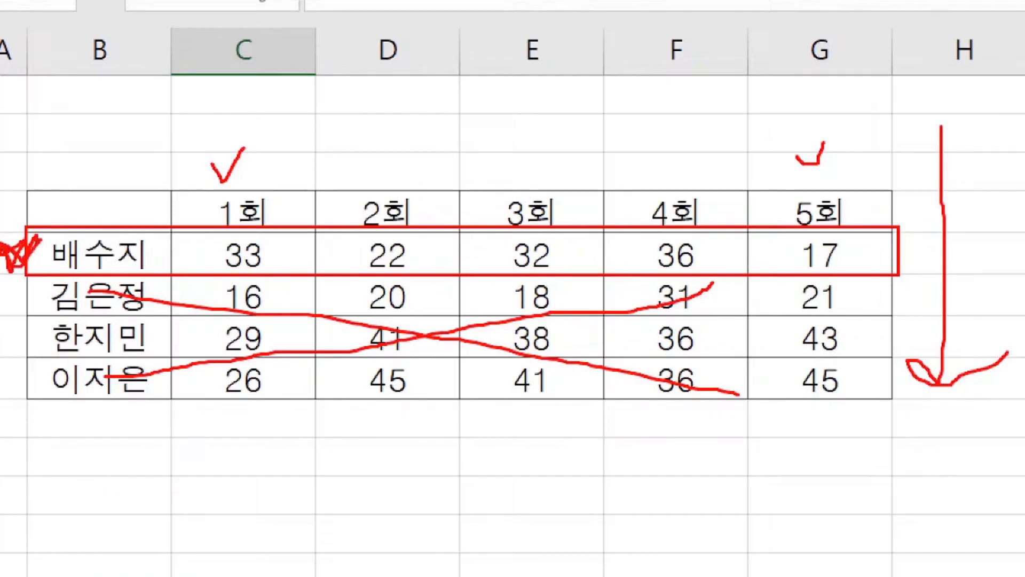
{"action": "mouse_move", "coordinate": [940, 126]}
{"action": "left_mouse_down"}
{"action": "mouse_move", "coordinate": [965, 219]}
{"action": "mouse_move", "coordinate": [971, 397]}
{"action": "mouse_move", "coordinate": [962, 387]}
{"action": "mouse_move", "coordinate": [1003, 352]}
{"action": "left_mouse_up"}
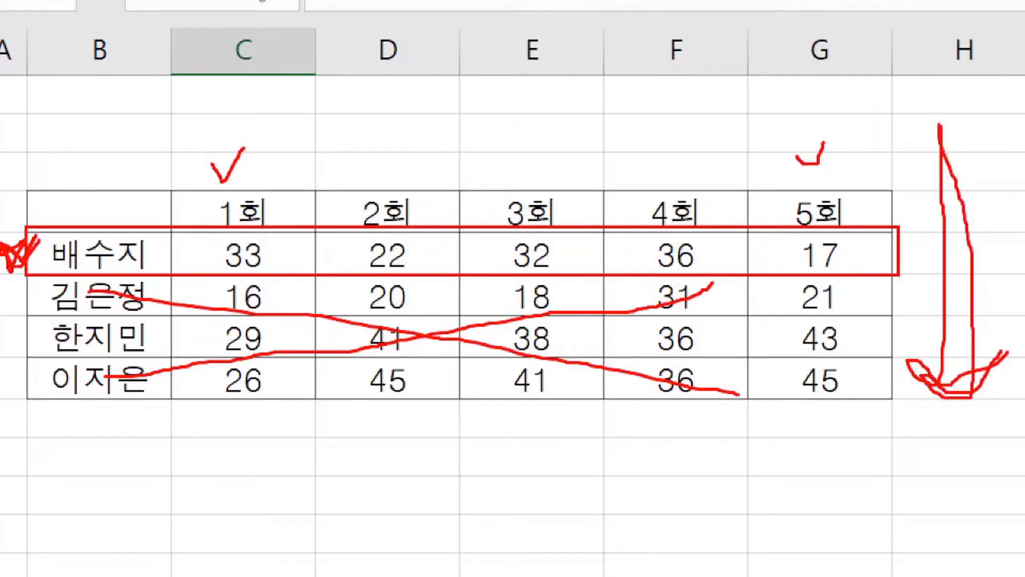
{"action": "left_click_drag", "start_coordinate": [195, 255], "coordinate": [823, 255]}
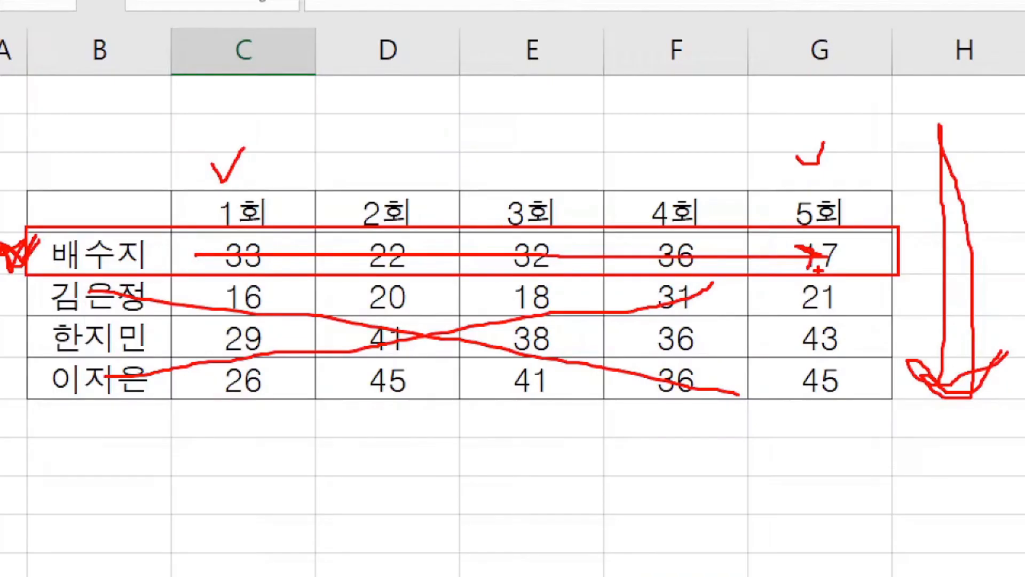
{"action": "key", "text": "Escape"}
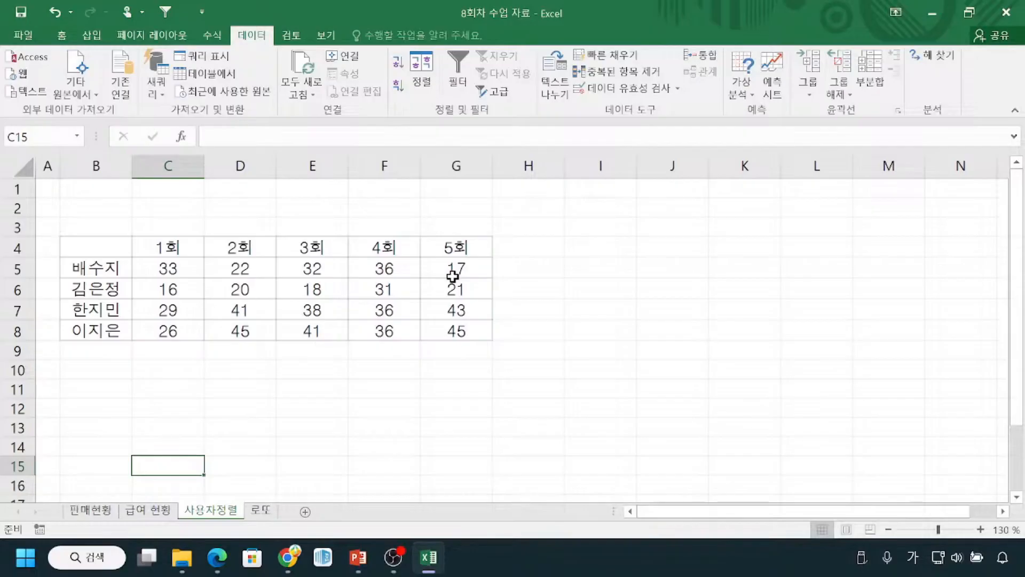
Step: Select the first person's scores from 1회 to 5회 in C5:G5
{"action": "left_click", "coordinate": [980, 529]}
{"action": "scroll", "coordinate": [675, 410], "scroll_direction": "up", "scroll_amount": 5, "text": "ctrl"}
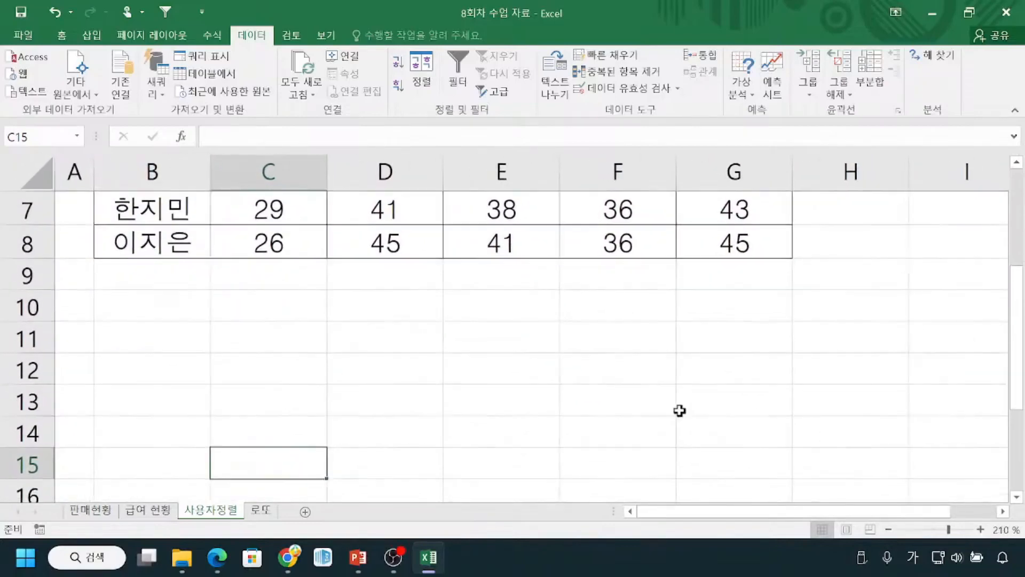
{"action": "scroll", "coordinate": [674, 410], "scroll_direction": "up", "scroll_amount": 1}
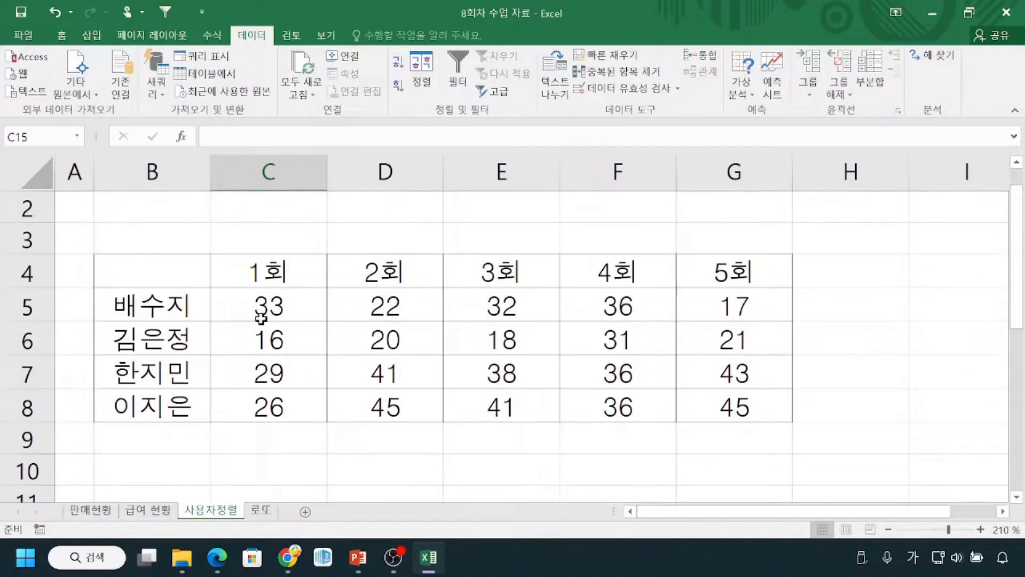
{"action": "mouse_move", "coordinate": [209, 284]}
{"action": "left_mouse_down"}
{"action": "mouse_move", "coordinate": [234, 322]}
{"action": "mouse_move", "coordinate": [785, 322]}
{"action": "left_mouse_up"}
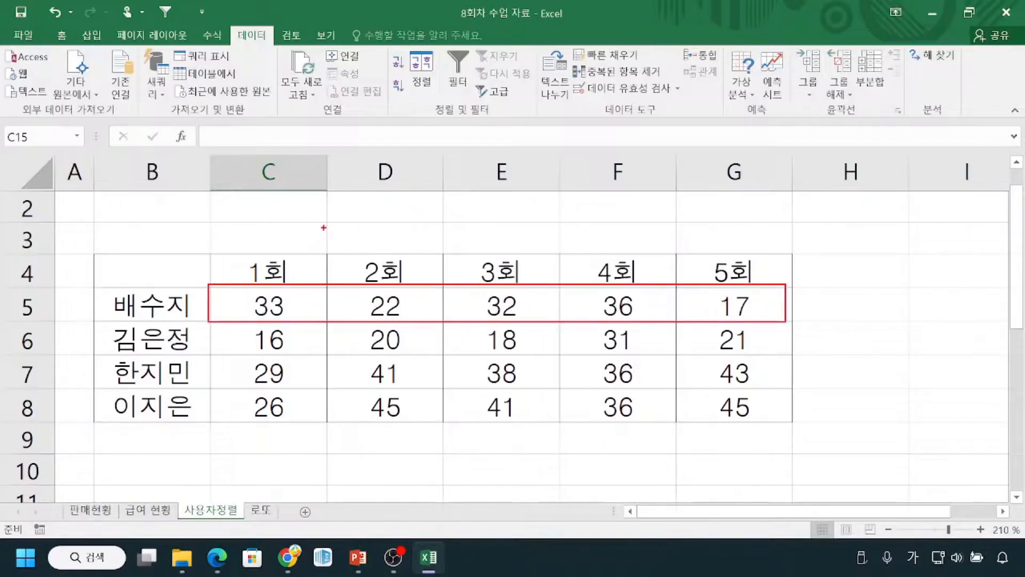
{"action": "mouse_move", "coordinate": [277, 233]}
{"action": "left_mouse_down"}
{"action": "mouse_move", "coordinate": [694, 233]}
{"action": "mouse_move", "coordinate": [730, 219]}
{"action": "mouse_move", "coordinate": [730, 245]}
{"action": "left_mouse_up"}
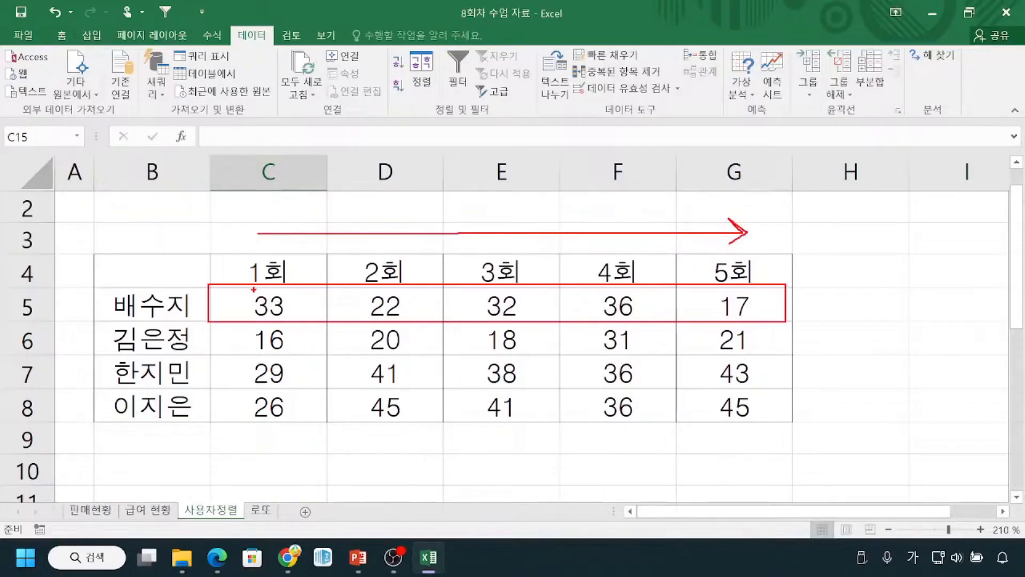
{"action": "key", "text": "Escape"}
{"action": "left_click_drag", "start_coordinate": [253, 310], "coordinate": [721, 306]}
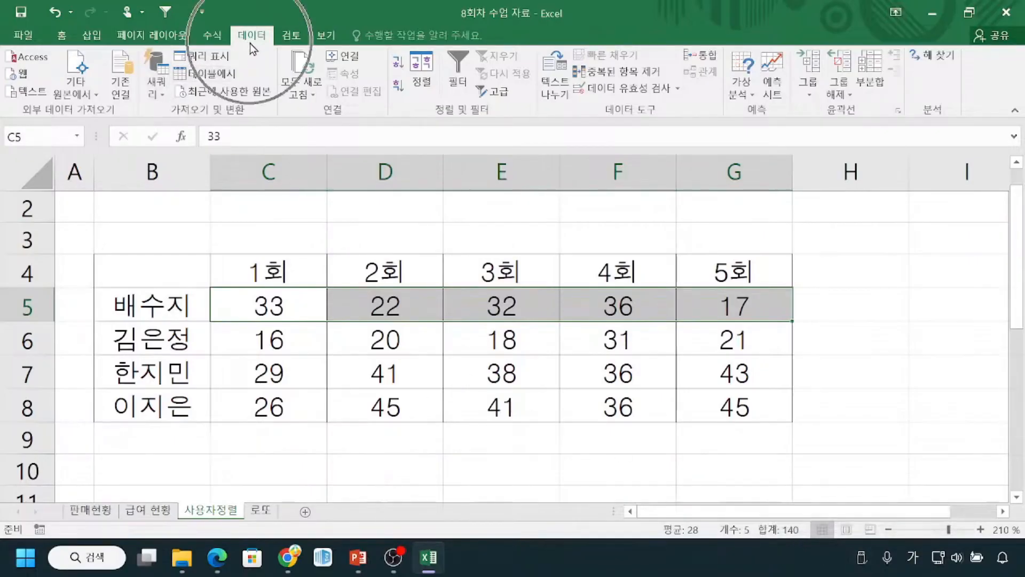
Step: Start the Sort command on the selected scores and examine the option to expand the selection to the whole table
{"action": "key", "text": "ctrl+q"}
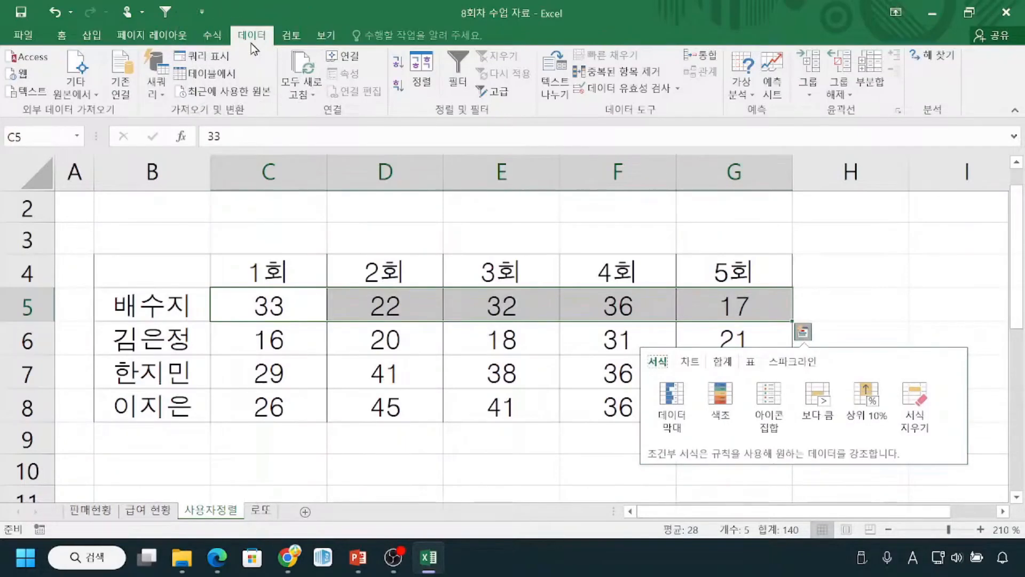
{"action": "left_click", "coordinate": [424, 92]}
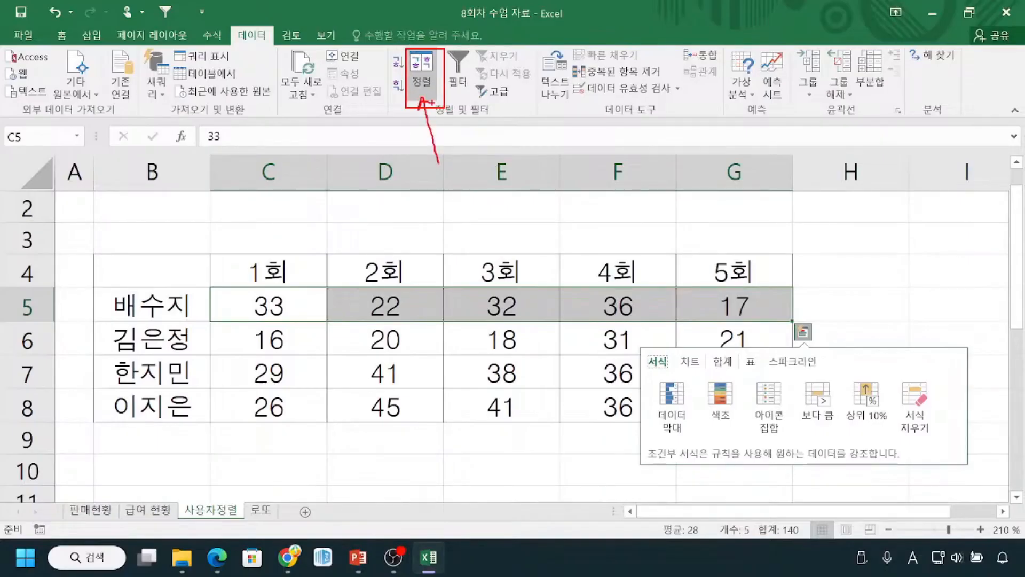
{"action": "key", "text": "Escape"}
{"action": "left_click", "coordinate": [427, 93]}
{"action": "left_click", "coordinate": [451, 219]}
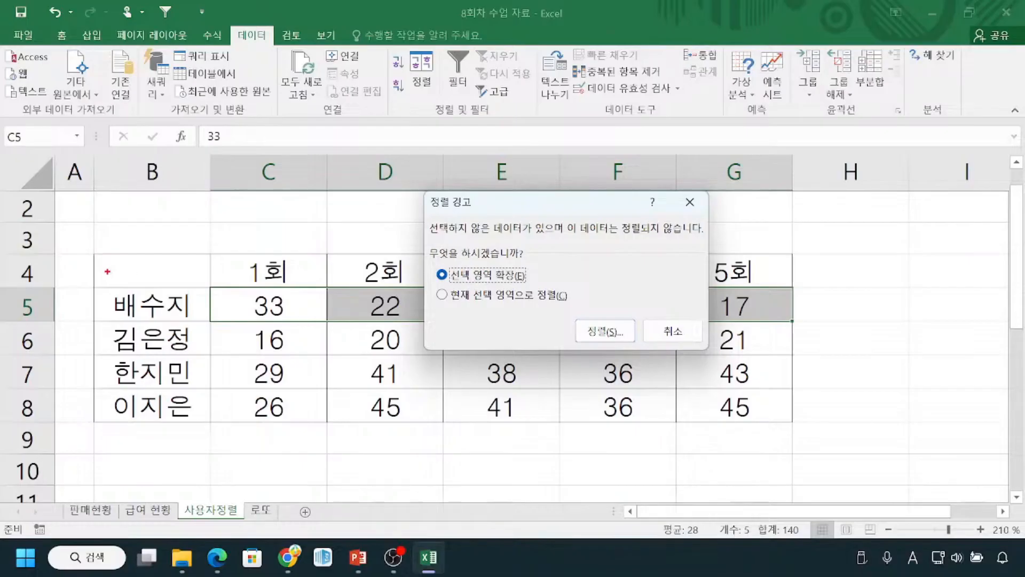
{"action": "mouse_move", "coordinate": [96, 255]}
{"action": "left_mouse_down"}
{"action": "mouse_move", "coordinate": [120, 276]}
{"action": "mouse_move", "coordinate": [777, 404]}
{"action": "mouse_move", "coordinate": [794, 424]}
{"action": "left_mouse_up"}
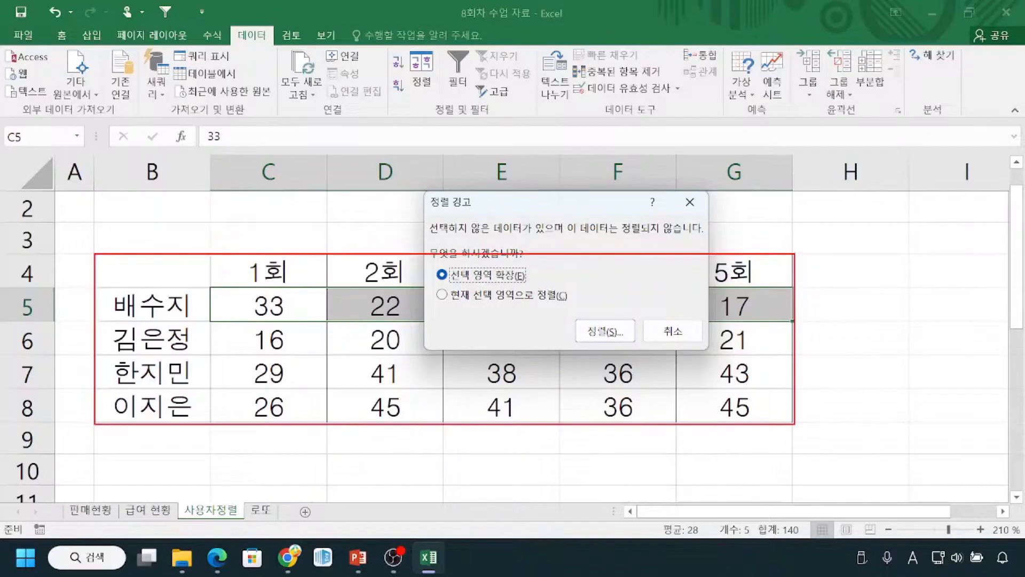
{"action": "mouse_move", "coordinate": [211, 288]}
{"action": "left_mouse_down"}
{"action": "mouse_move", "coordinate": [220, 316]}
{"action": "mouse_move", "coordinate": [410, 320]}
{"action": "left_mouse_up"}
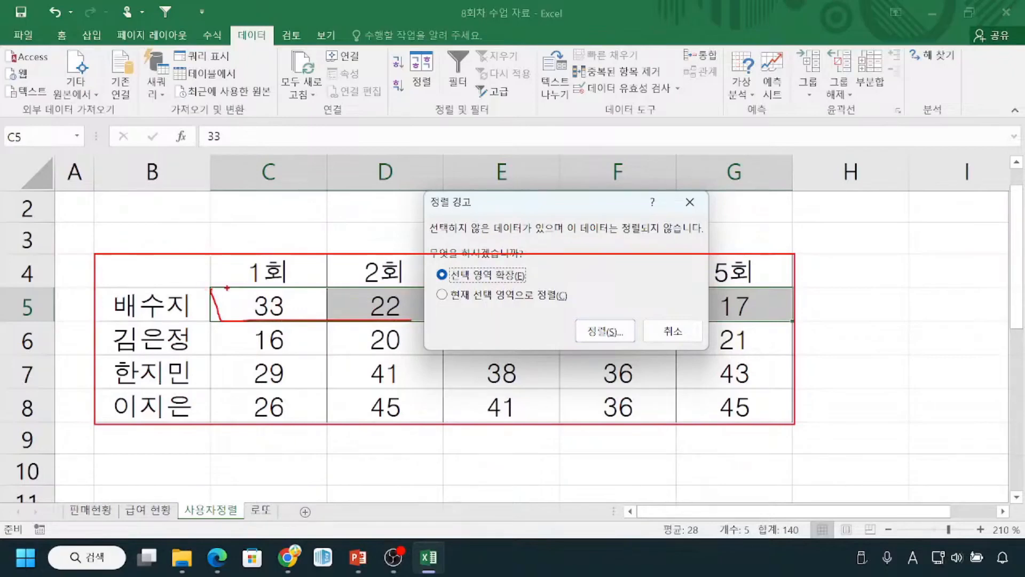
{"action": "mouse_move", "coordinate": [379, 297]}
{"action": "left_mouse_down"}
{"action": "mouse_move", "coordinate": [347, 314]}
{"action": "mouse_move", "coordinate": [352, 300]}
{"action": "mouse_move", "coordinate": [374, 301]}
{"action": "left_mouse_up"}
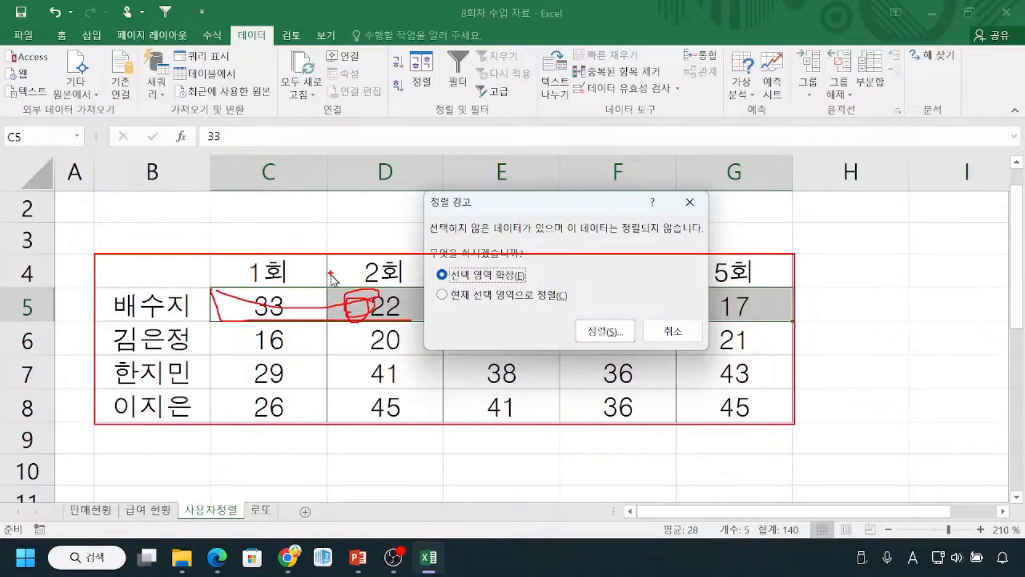
Step: Restrict the sort to the current selection with 현재 선택 영역으로 정렬 and continue to the sort settings
{"action": "left_click", "coordinate": [503, 299]}
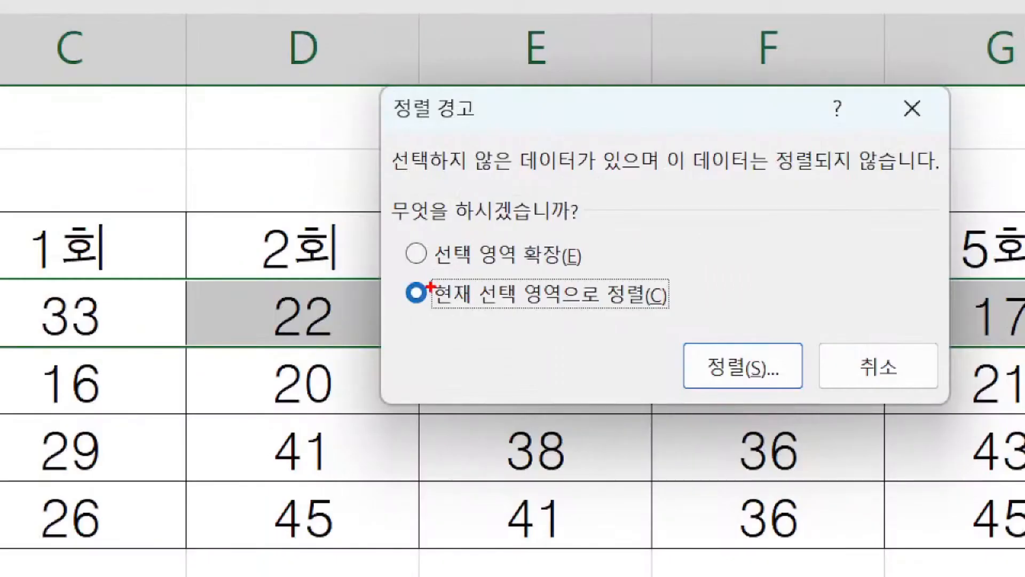
{"action": "mouse_move", "coordinate": [397, 274]}
{"action": "left_mouse_down"}
{"action": "mouse_move", "coordinate": [449, 320]}
{"action": "mouse_move", "coordinate": [690, 323]}
{"action": "left_mouse_up"}
{"action": "left_click_drag", "start_coordinate": [3, 321], "coordinate": [352, 310]}
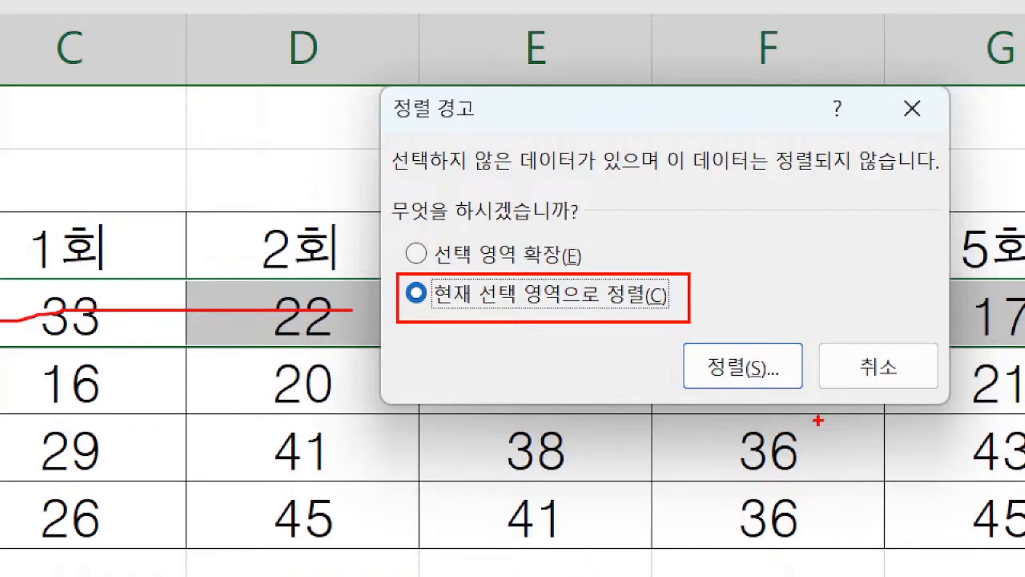
{"action": "key", "text": "Escape"}
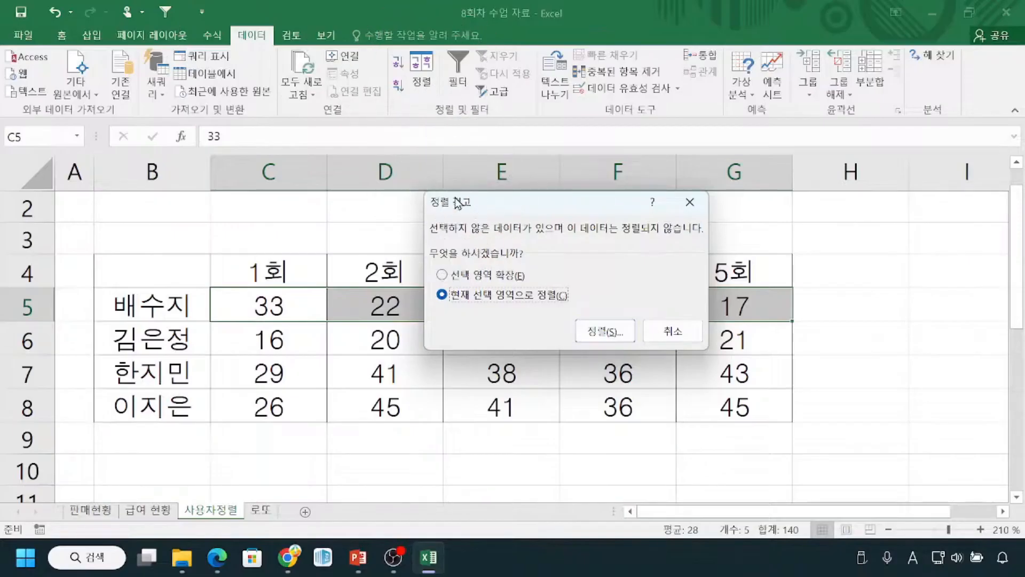
{"action": "mouse_move", "coordinate": [432, 285]}
{"action": "left_mouse_down"}
{"action": "mouse_move", "coordinate": [444, 304]}
{"action": "mouse_move", "coordinate": [551, 317]}
{"action": "mouse_move", "coordinate": [578, 316]}
{"action": "mouse_move", "coordinate": [612, 291]}
{"action": "mouse_move", "coordinate": [603, 314]}
{"action": "mouse_move", "coordinate": [613, 348]}
{"action": "mouse_move", "coordinate": [641, 322]}
{"action": "left_mouse_up"}
{"action": "key", "text": "Escape"}
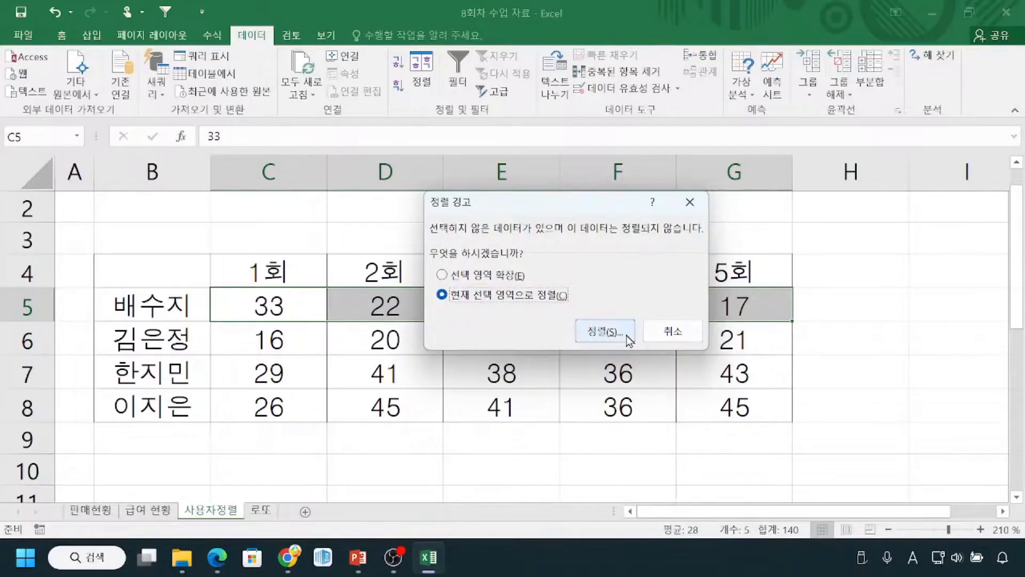
{"action": "left_click", "coordinate": [615, 332]}
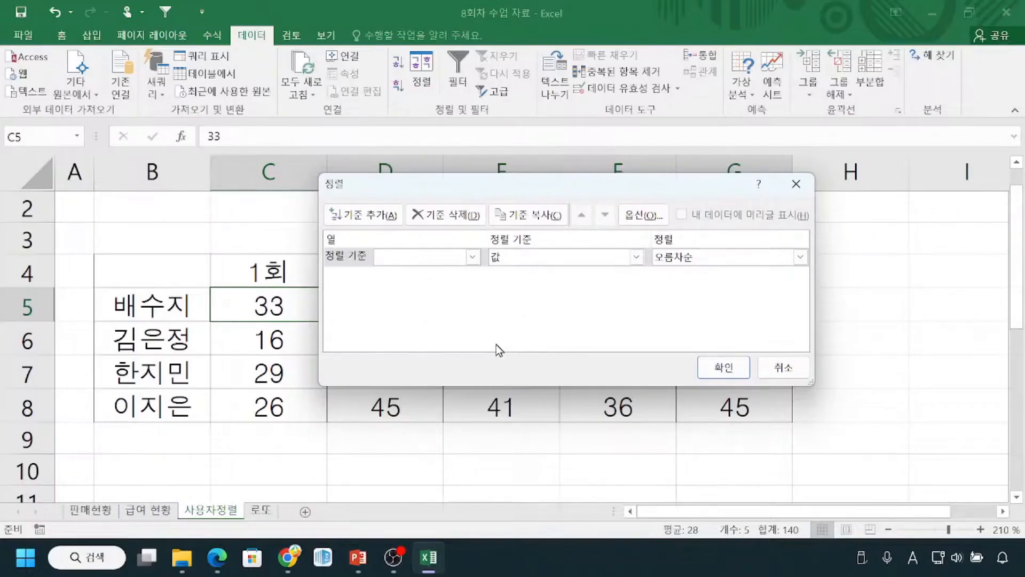
Step: Move the Sort dialog clear of the first score columns and list the columns available as 정렬 기준
{"action": "left_click", "coordinate": [353, 261]}
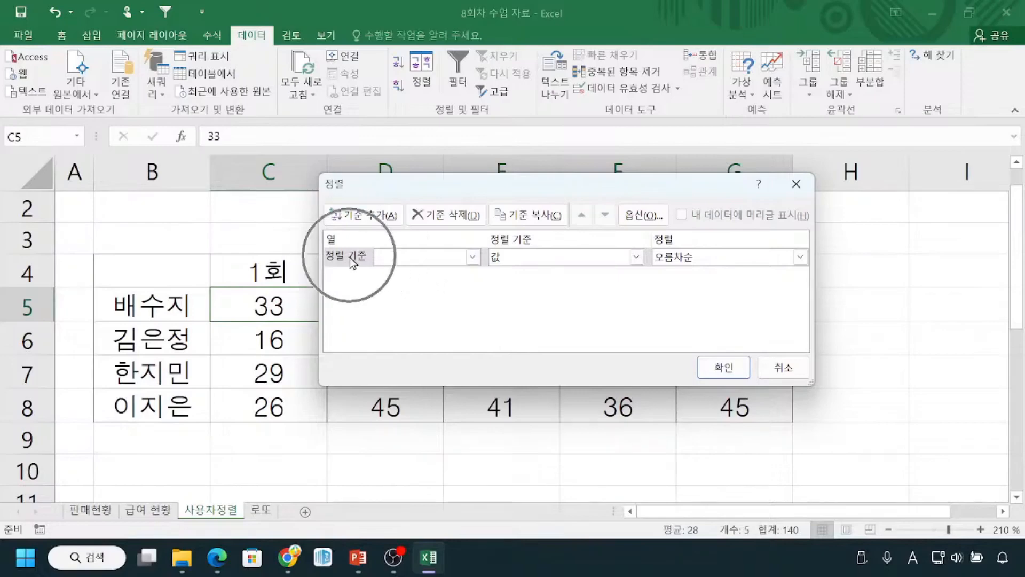
{"action": "left_click", "coordinate": [475, 261]}
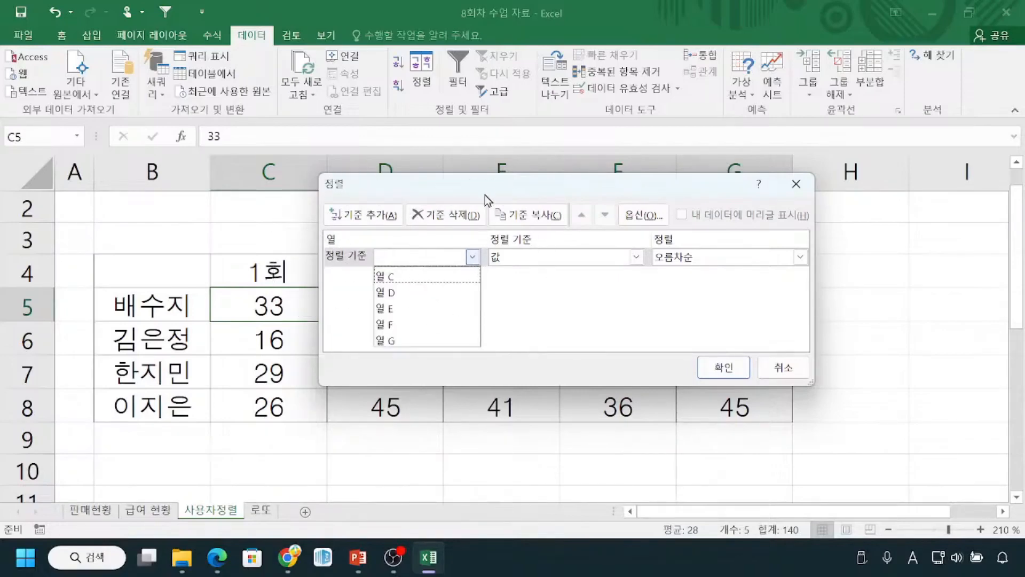
{"action": "left_click", "coordinate": [485, 194]}
{"action": "left_click", "coordinate": [472, 258]}
{"action": "left_click", "coordinate": [469, 199]}
{"action": "left_click_drag", "start_coordinate": [506, 197], "coordinate": [696, 187]}
{"action": "left_click", "coordinate": [665, 247]}
{"action": "left_click", "coordinate": [665, 247]}
{"action": "left_click", "coordinate": [665, 248]}
Step: Compare the available sort key columns C to G with the vertical 1회, 2회 and 3회 columns
{"action": "mouse_move", "coordinate": [565, 262]}
{"action": "left_mouse_down"}
{"action": "mouse_move", "coordinate": [554, 296]}
{"action": "mouse_move", "coordinate": [563, 342]}
{"action": "left_mouse_up"}
{"action": "mouse_move", "coordinate": [259, 243]}
{"action": "left_mouse_down"}
{"action": "mouse_move", "coordinate": [270, 256]}
{"action": "mouse_move", "coordinate": [288, 240]}
{"action": "left_mouse_up"}
{"action": "mouse_move", "coordinate": [353, 234]}
{"action": "left_mouse_down"}
{"action": "mouse_move", "coordinate": [367, 242]}
{"action": "mouse_move", "coordinate": [381, 232]}
{"action": "left_mouse_up"}
{"action": "left_click_drag", "start_coordinate": [460, 234], "coordinate": [506, 242]}
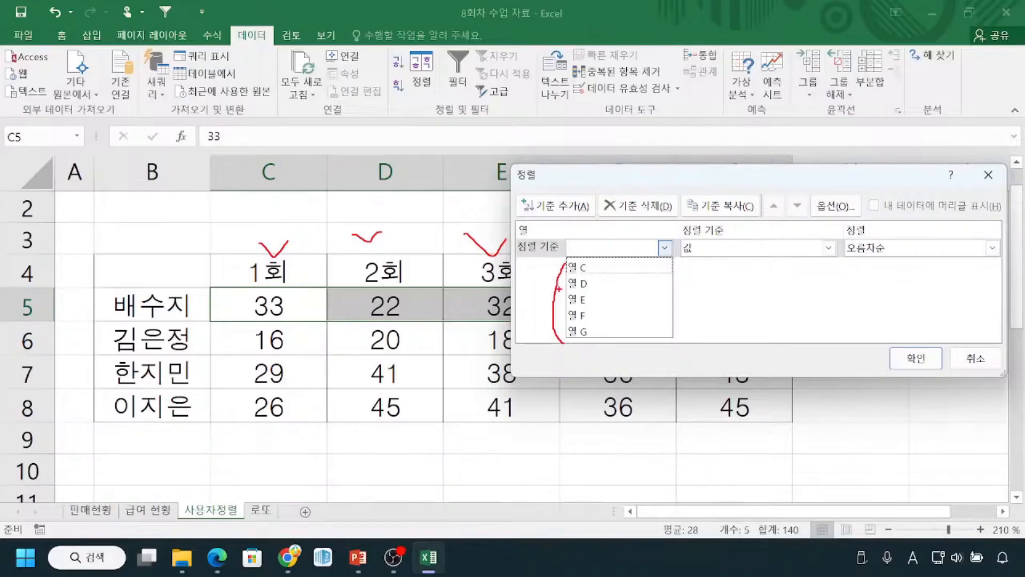
{"action": "left_click_drag", "start_coordinate": [262, 222], "coordinate": [273, 451]}
{"action": "left_click_drag", "start_coordinate": [366, 210], "coordinate": [382, 442]}
{"action": "left_click_drag", "start_coordinate": [480, 213], "coordinate": [469, 426]}
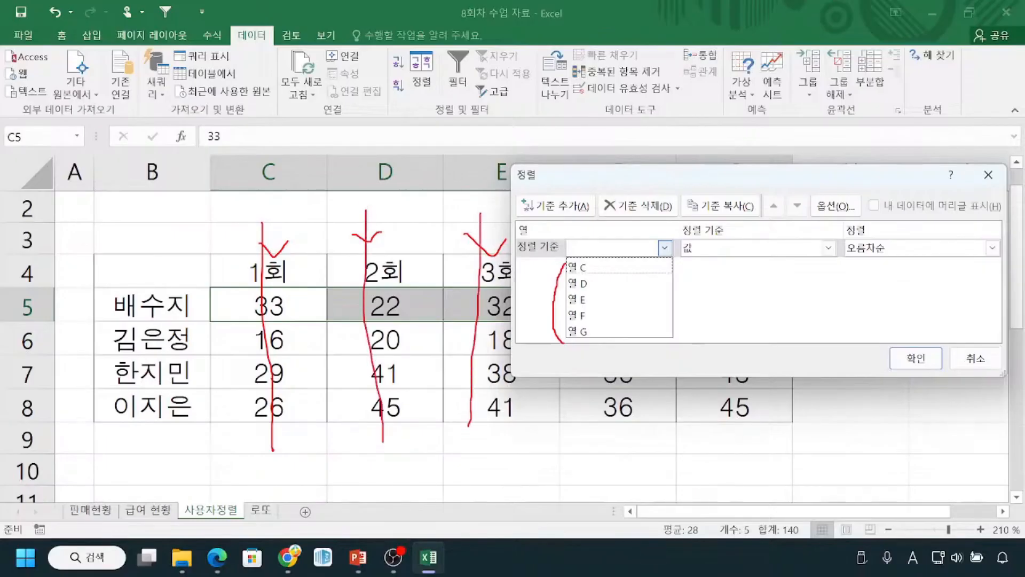
Step: Check the selected row's horizontal direction against the column-based sort settings and cancel the sort
{"action": "key", "text": "Escape"}
{"action": "key", "text": "ctrl+2"}
{"action": "mouse_move", "coordinate": [208, 286]}
{"action": "left_mouse_down"}
{"action": "mouse_move", "coordinate": [266, 327]}
{"action": "mouse_move", "coordinate": [538, 326]}
{"action": "left_mouse_up"}
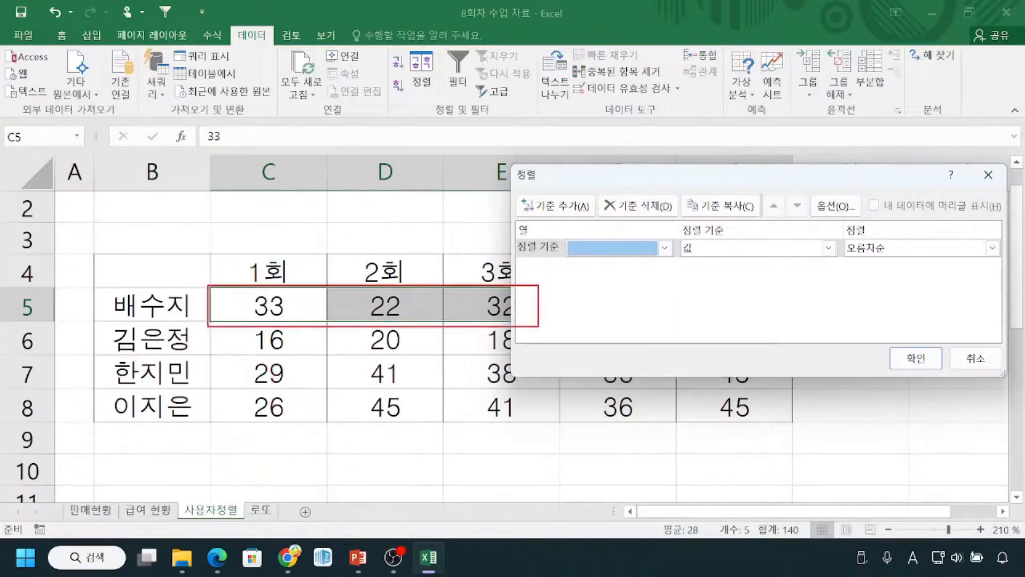
{"action": "mouse_move", "coordinate": [230, 242]}
{"action": "left_mouse_down"}
{"action": "mouse_move", "coordinate": [440, 247]}
{"action": "mouse_move", "coordinate": [434, 235]}
{"action": "mouse_move", "coordinate": [433, 250]}
{"action": "left_mouse_up"}
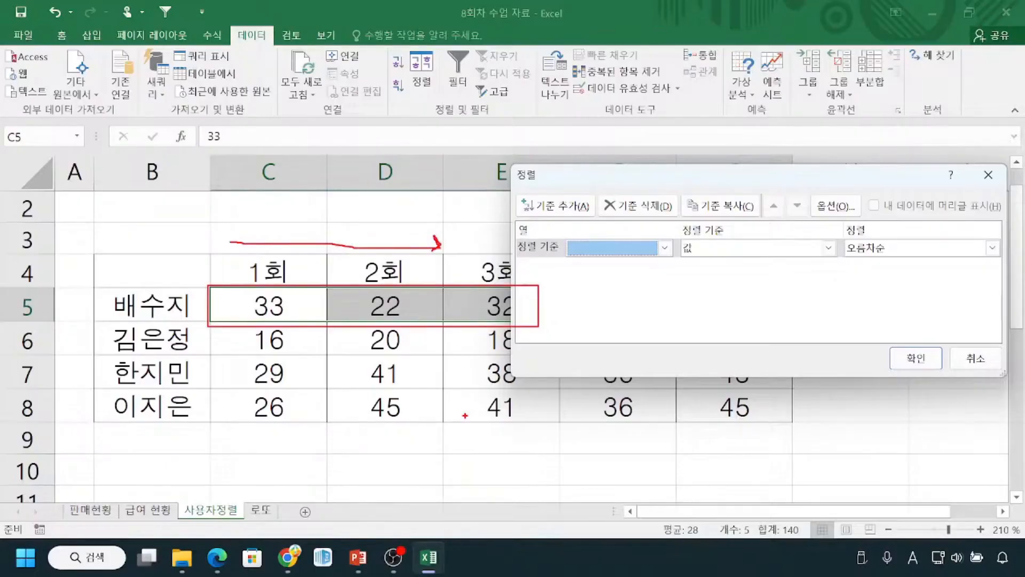
{"action": "key", "text": "Escape"}
{"action": "left_click", "coordinate": [975, 358]}
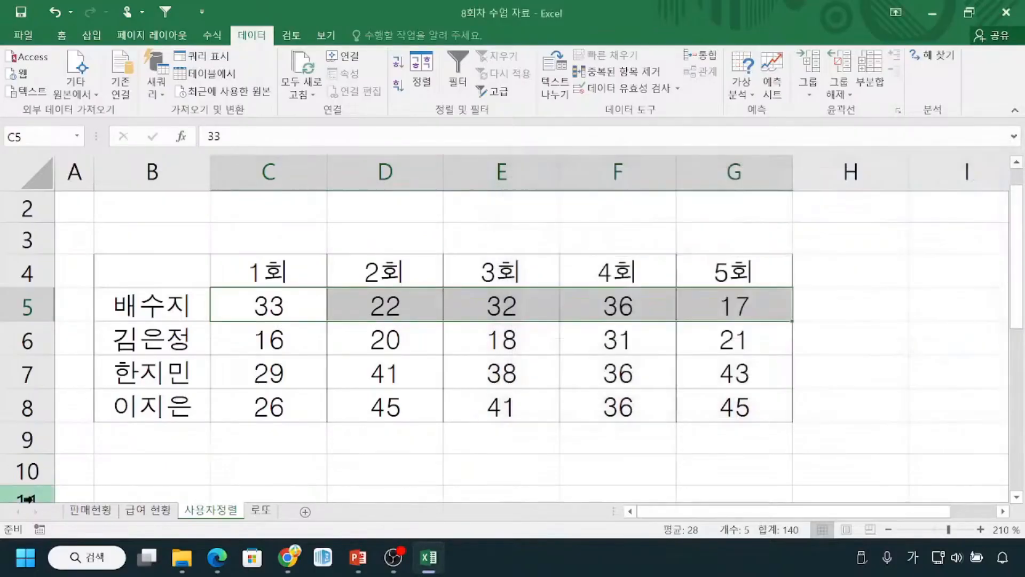
Step: Examine the vertical direction of the columns on the 급여 현황 sheet and return to the 사용자정렬 sheet
{"action": "left_click", "coordinate": [152, 510]}
{"action": "left_click_drag", "start_coordinate": [158, 282], "coordinate": [188, 425]}
{"action": "left_click_drag", "start_coordinate": [246, 331], "coordinate": [252, 456]}
{"action": "left_click_drag", "start_coordinate": [335, 349], "coordinate": [345, 454]}
{"action": "left_click_drag", "start_coordinate": [425, 325], "coordinate": [423, 410]}
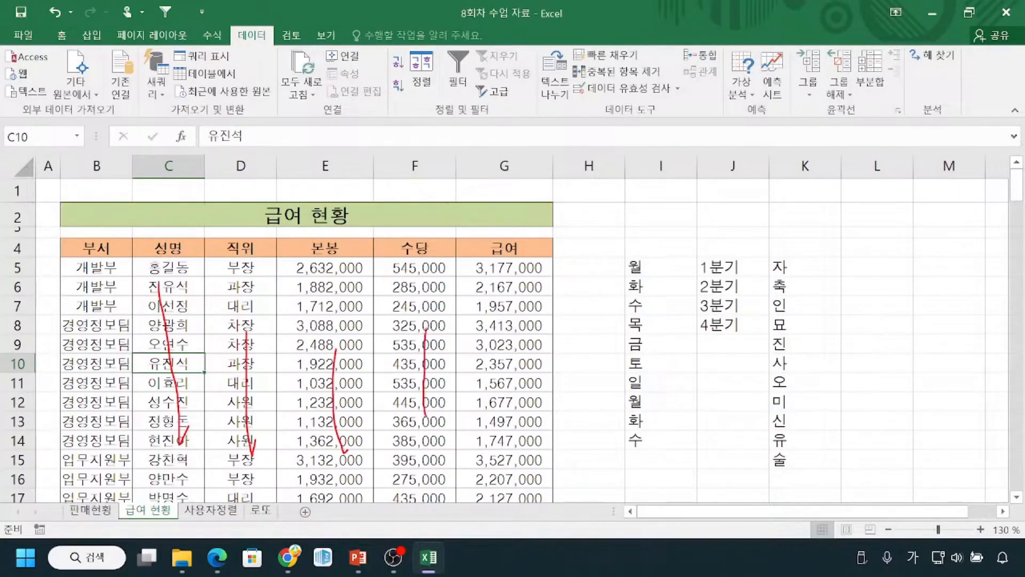
{"action": "key", "text": "Escape"}
{"action": "left_click", "coordinate": [211, 510]}
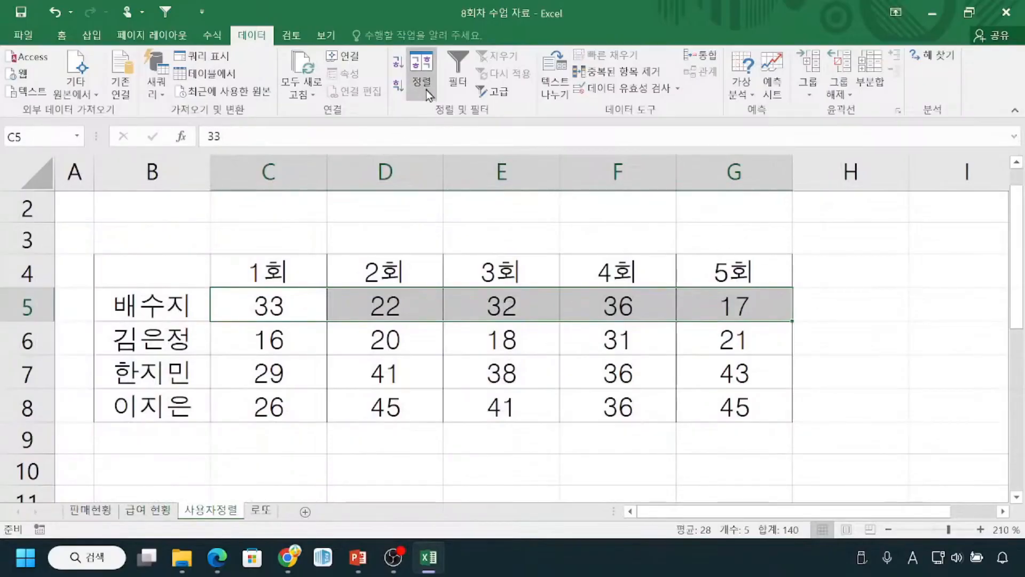
Step: Open the sort settings for the selected scores C5:G5 only, using 현재 선택 영역으로 정렬
{"action": "left_click", "coordinate": [422, 72]}
{"action": "left_click", "coordinate": [712, 284]}
{"action": "left_click", "coordinate": [796, 321]}
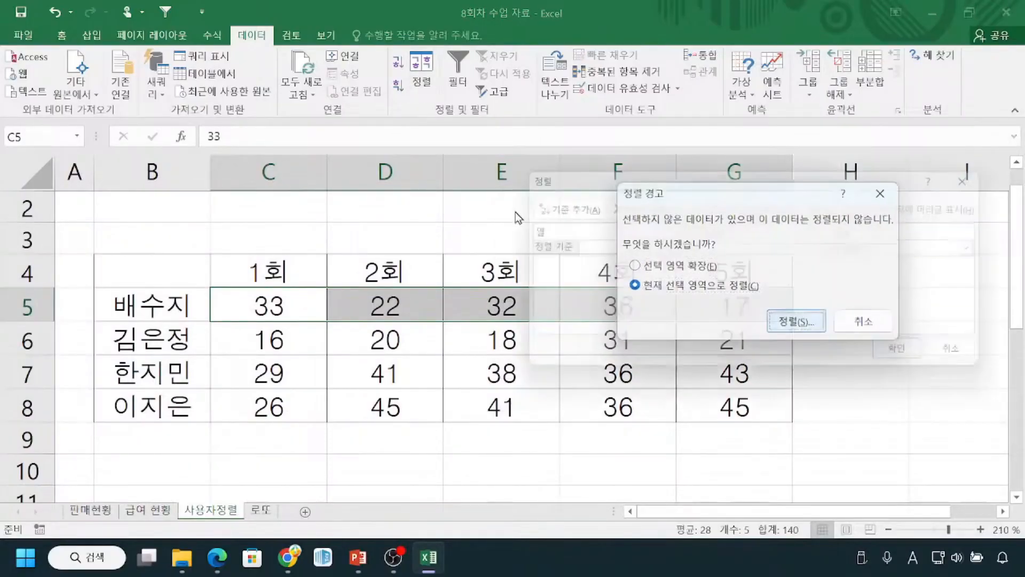
{"action": "left_click_drag", "start_coordinate": [639, 180], "coordinate": [503, 209]}
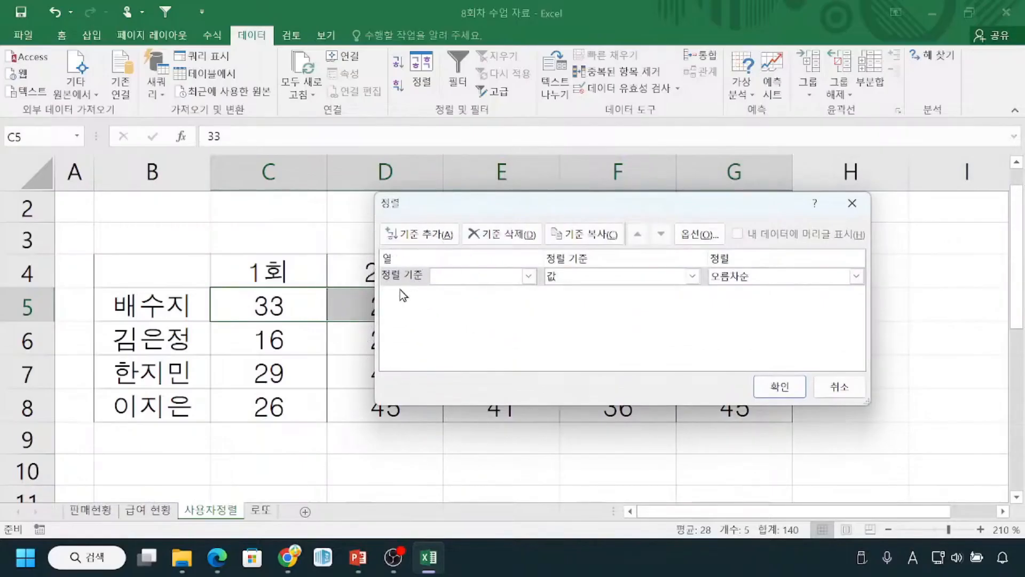
Step: Check the column-based sort keys against the horizontal layout of the selected score row
{"action": "left_click", "coordinate": [435, 282]}
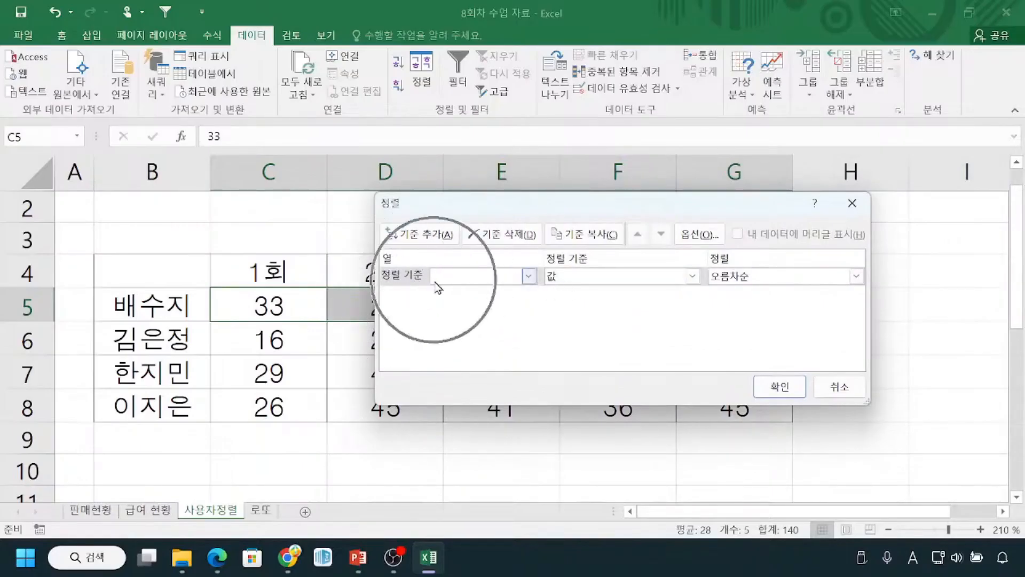
{"action": "left_click", "coordinate": [529, 276]}
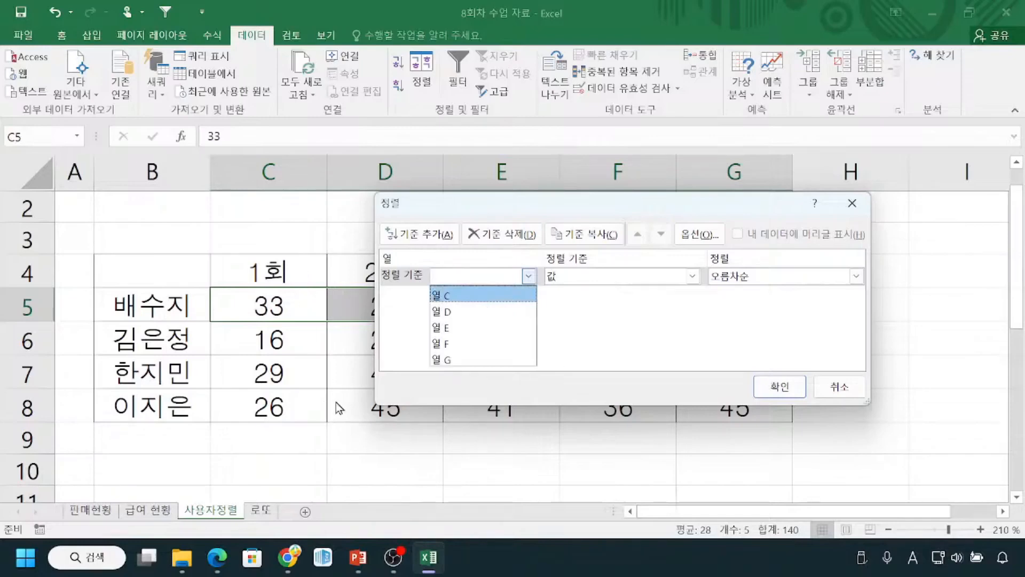
{"action": "left_click", "coordinate": [521, 333]}
{"action": "mouse_move", "coordinate": [512, 206]}
{"action": "left_mouse_down"}
{"action": "mouse_move", "coordinate": [532, 323]}
{"action": "mouse_move", "coordinate": [516, 396]}
{"action": "left_mouse_up"}
{"action": "mouse_move", "coordinate": [211, 284]}
{"action": "left_mouse_down"}
{"action": "mouse_move", "coordinate": [241, 339]}
{"action": "mouse_move", "coordinate": [825, 328]}
{"action": "mouse_move", "coordinate": [771, 323]}
{"action": "left_mouse_up"}
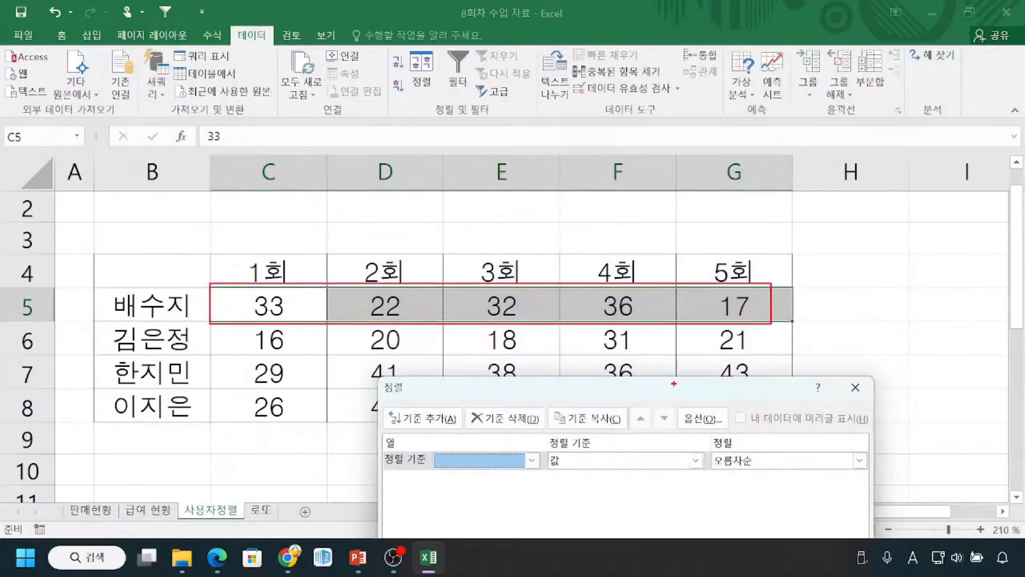
{"action": "left_click_drag", "start_coordinate": [648, 390], "coordinate": [608, 259]}
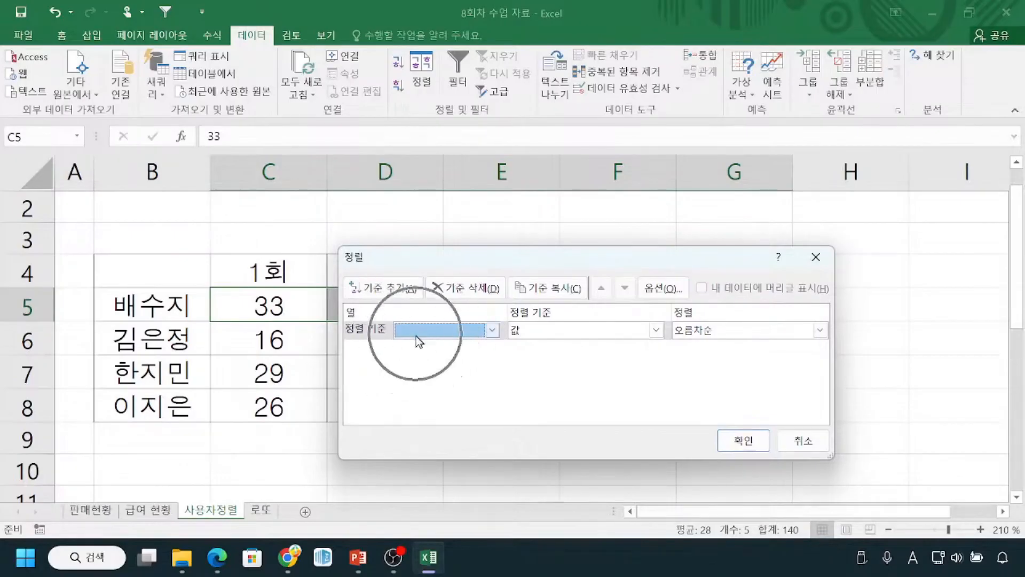
Step: Set the sort direction to 왼쪽에서 오른쪽 in the sort options
{"action": "left_click", "coordinate": [658, 291]}
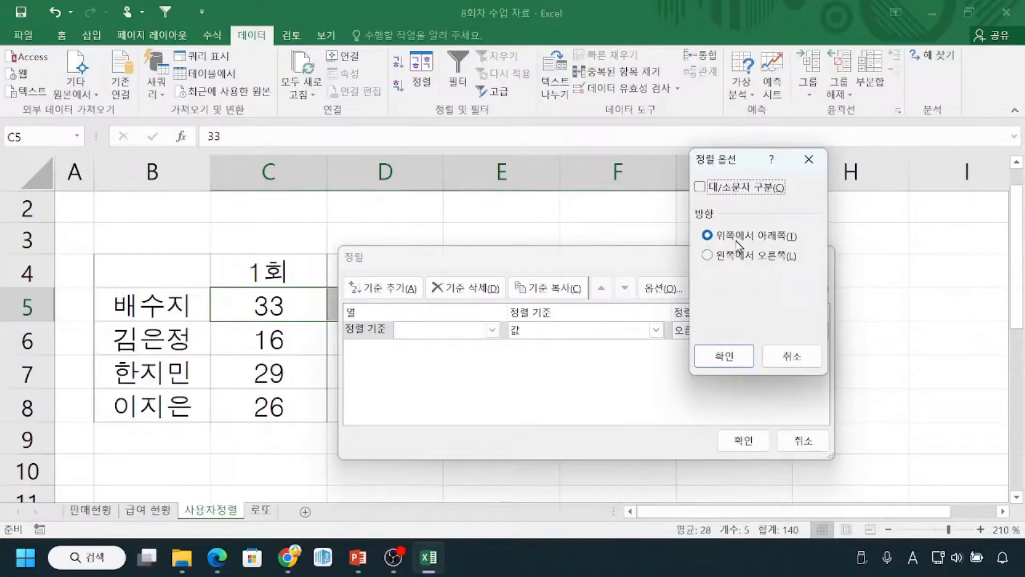
{"action": "mouse_move", "coordinate": [875, 213]}
{"action": "left_mouse_down"}
{"action": "mouse_move", "coordinate": [896, 336]}
{"action": "mouse_move", "coordinate": [910, 309]}
{"action": "left_mouse_up"}
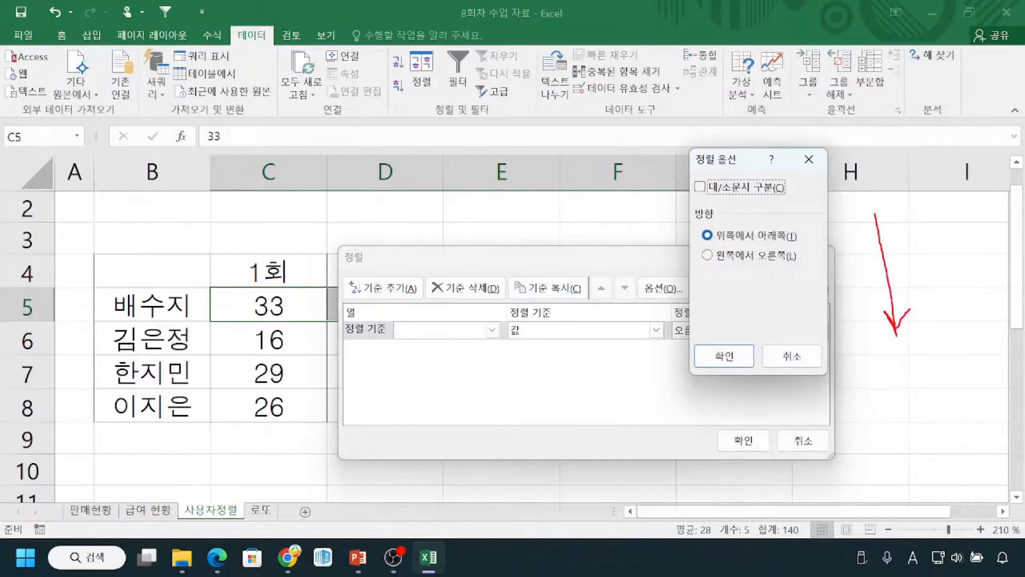
{"action": "left_click_drag", "start_coordinate": [709, 265], "coordinate": [805, 263]}
{"action": "left_click", "coordinate": [709, 256]}
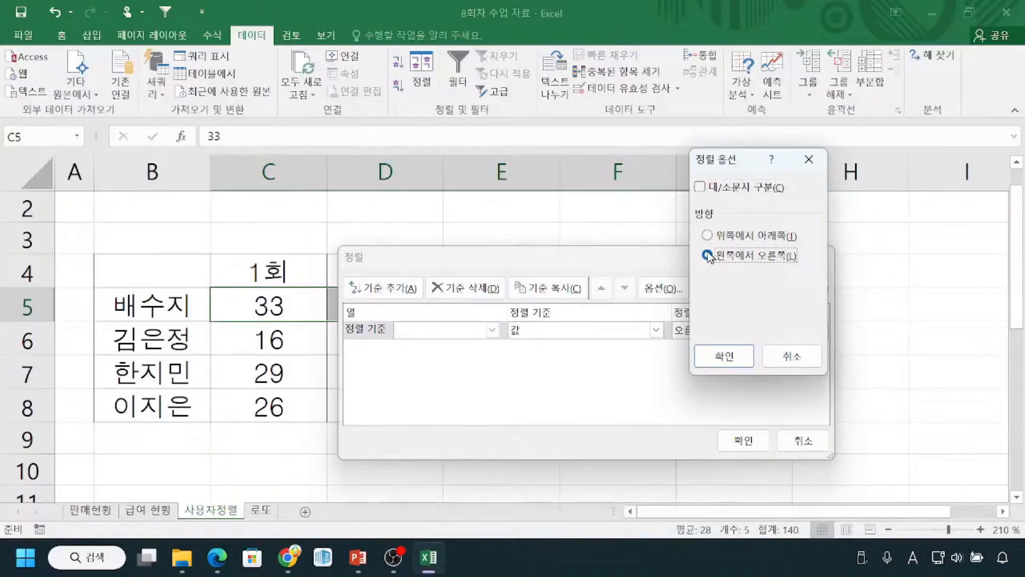
{"action": "left_click_drag", "start_coordinate": [695, 174], "coordinate": [749, 174]}
{"action": "mouse_move", "coordinate": [190, 233]}
{"action": "left_mouse_down"}
{"action": "mouse_move", "coordinate": [534, 218]}
{"action": "mouse_move", "coordinate": [521, 207]}
{"action": "mouse_move", "coordinate": [534, 232]}
{"action": "left_mouse_up"}
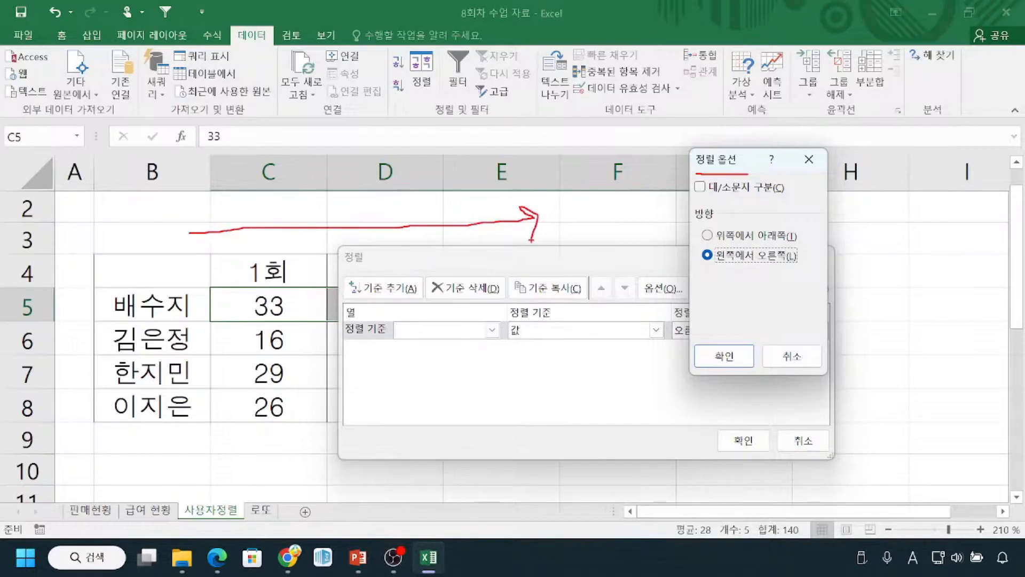
{"action": "left_click_drag", "start_coordinate": [210, 288], "coordinate": [341, 320]}
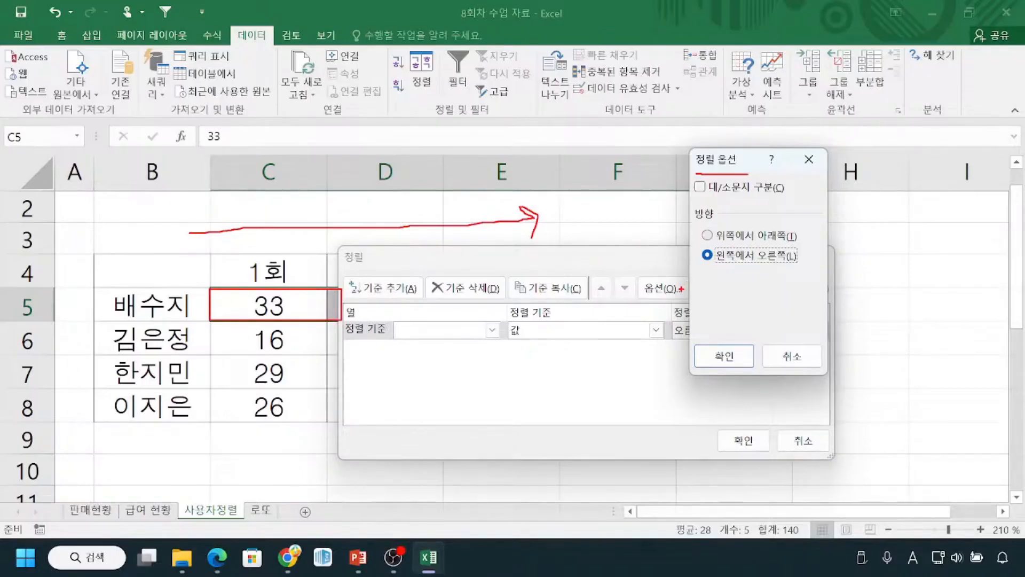
{"action": "left_click_drag", "start_coordinate": [701, 328], "coordinate": [724, 336]}
{"action": "key", "text": "Escape"}
{"action": "left_click", "coordinate": [726, 362]}
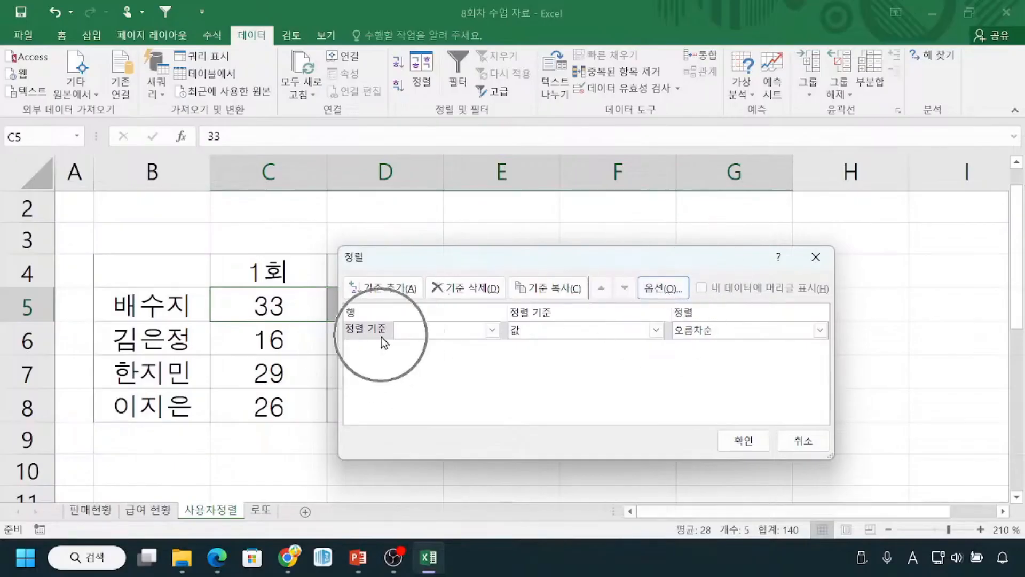
Step: Sort the selected scores by the values of 행 5 in 내림차순 order
{"action": "left_click", "coordinate": [492, 330]}
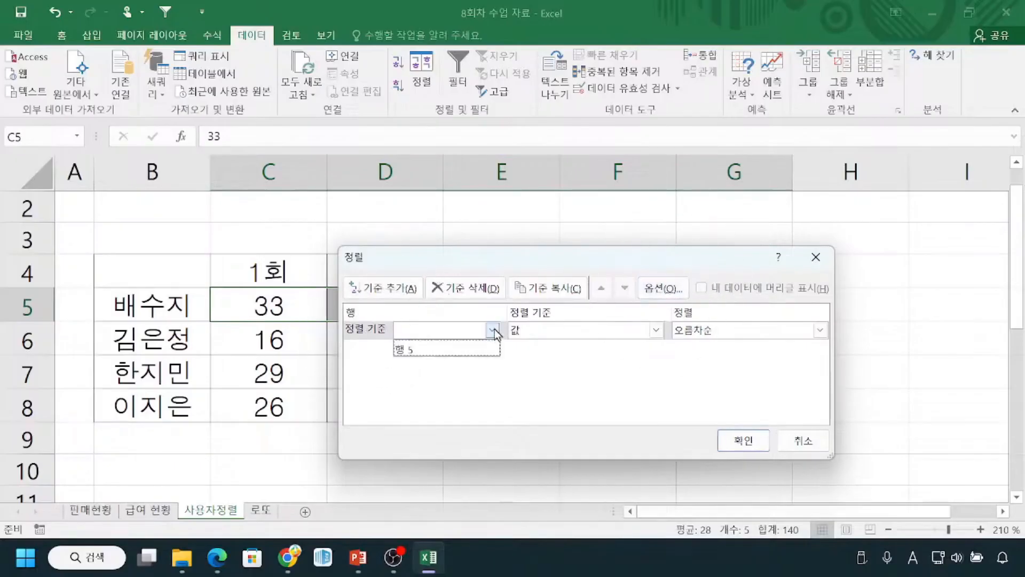
{"action": "left_click", "coordinate": [455, 359]}
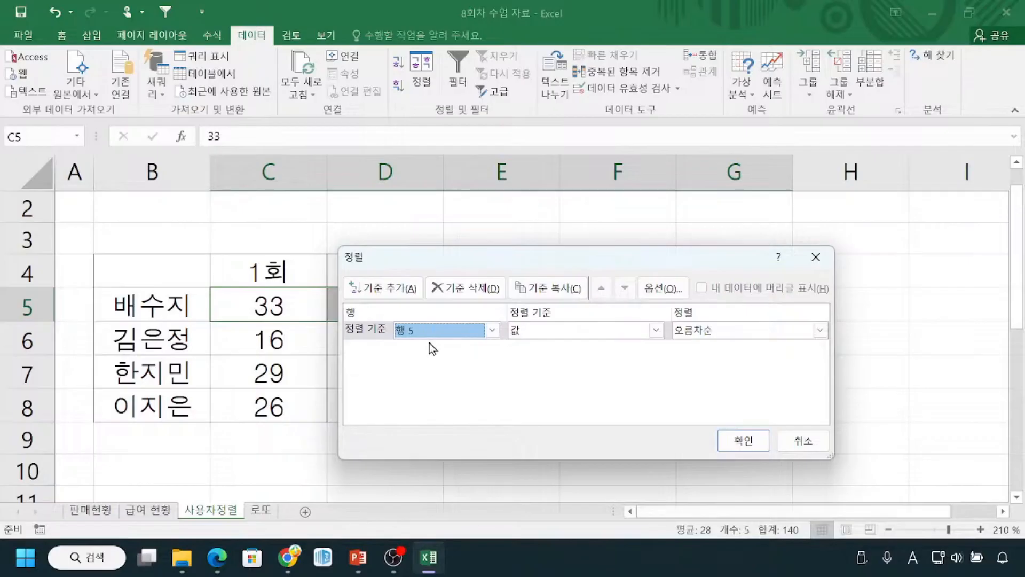
{"action": "left_click_drag", "start_coordinate": [568, 262], "coordinate": [566, 329]}
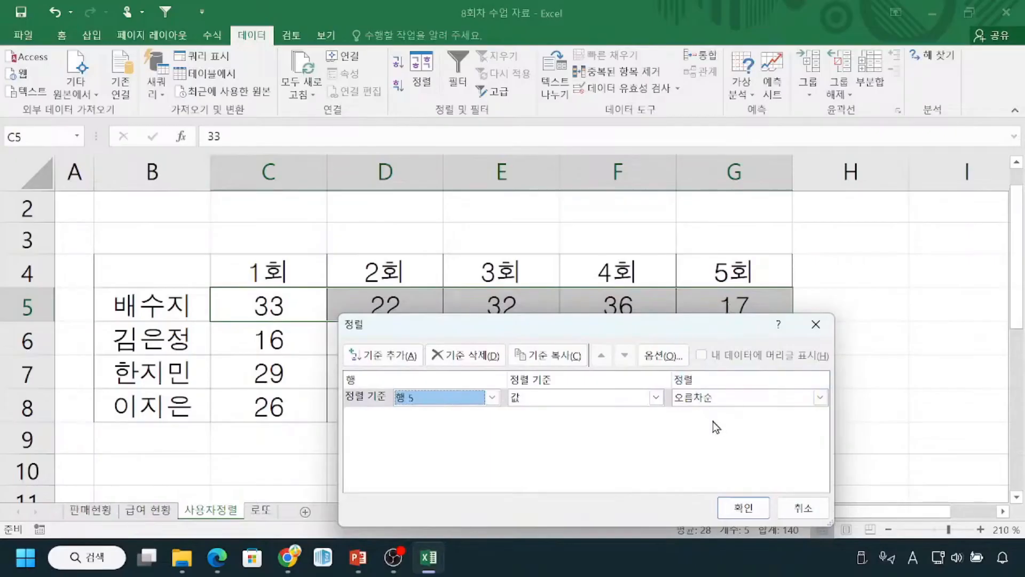
{"action": "left_click", "coordinate": [820, 398]}
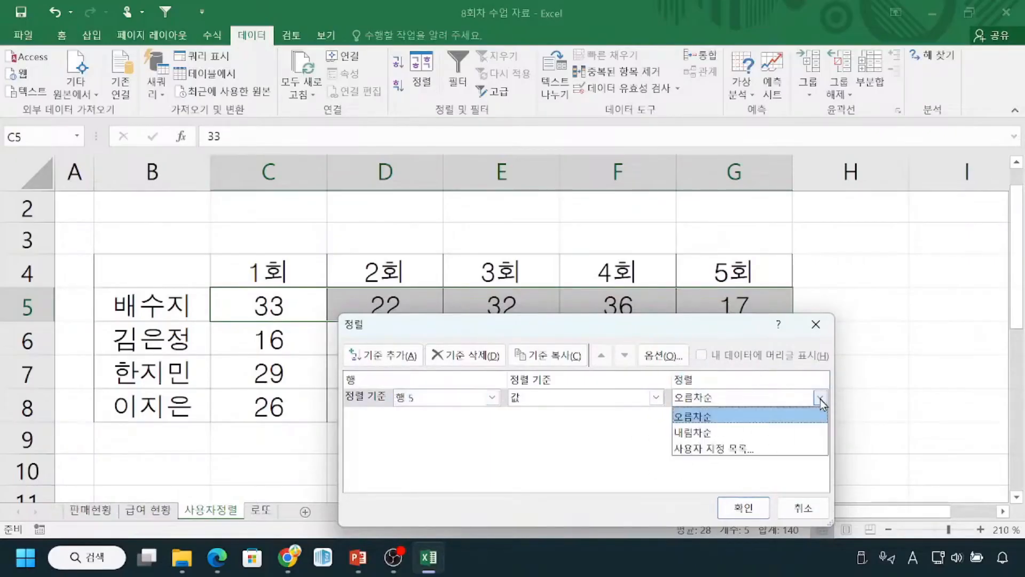
{"action": "left_click", "coordinate": [781, 432]}
{"action": "left_click", "coordinate": [723, 405]}
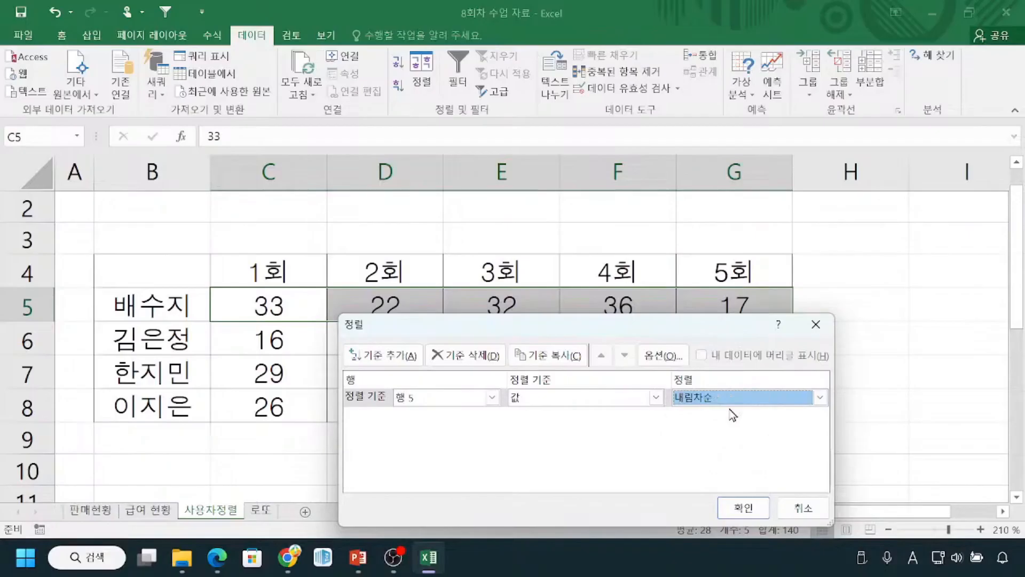
{"action": "left_click", "coordinate": [746, 509]}
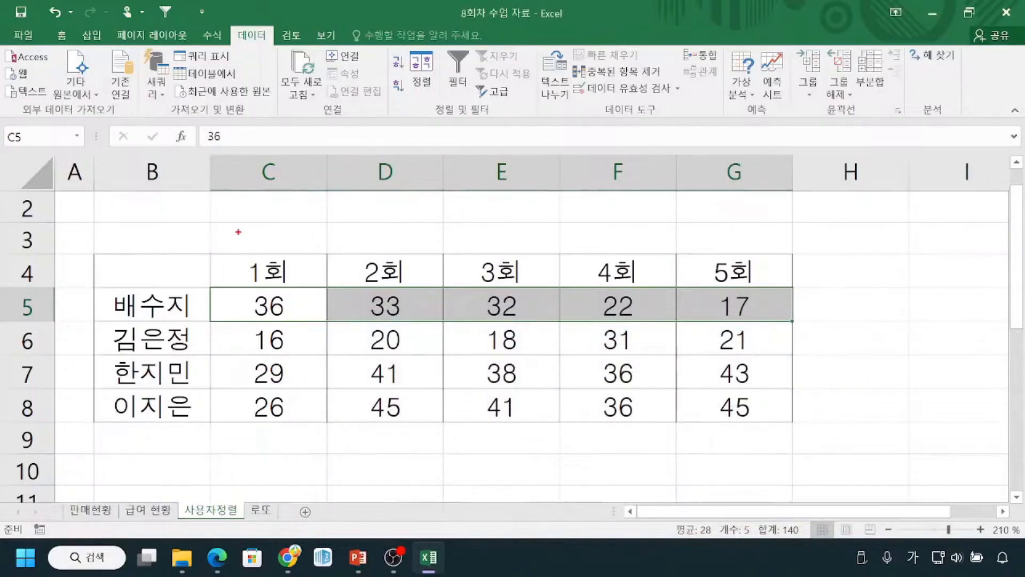
Step: Review the order of the row 5 scores from 1회 to 5회
{"action": "mouse_move", "coordinate": [231, 233]}
{"action": "left_mouse_down"}
{"action": "mouse_move", "coordinate": [722, 229]}
{"action": "mouse_move", "coordinate": [727, 239]}
{"action": "left_mouse_up"}
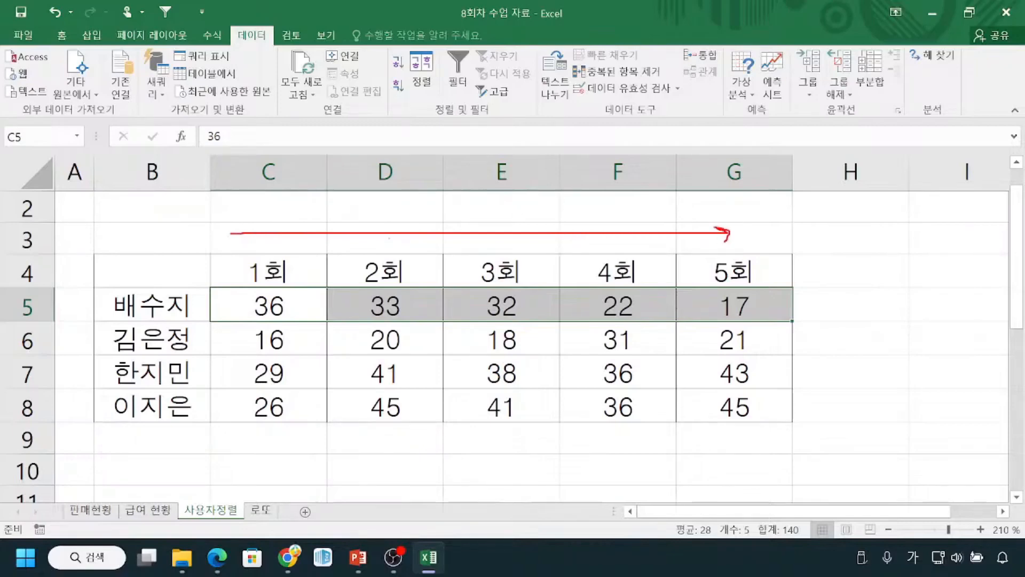
{"action": "mouse_move", "coordinate": [267, 282]}
{"action": "left_mouse_down"}
{"action": "mouse_move", "coordinate": [235, 319]}
{"action": "mouse_move", "coordinate": [288, 334]}
{"action": "mouse_move", "coordinate": [285, 290]}
{"action": "mouse_move", "coordinate": [274, 287]}
{"action": "left_mouse_up"}
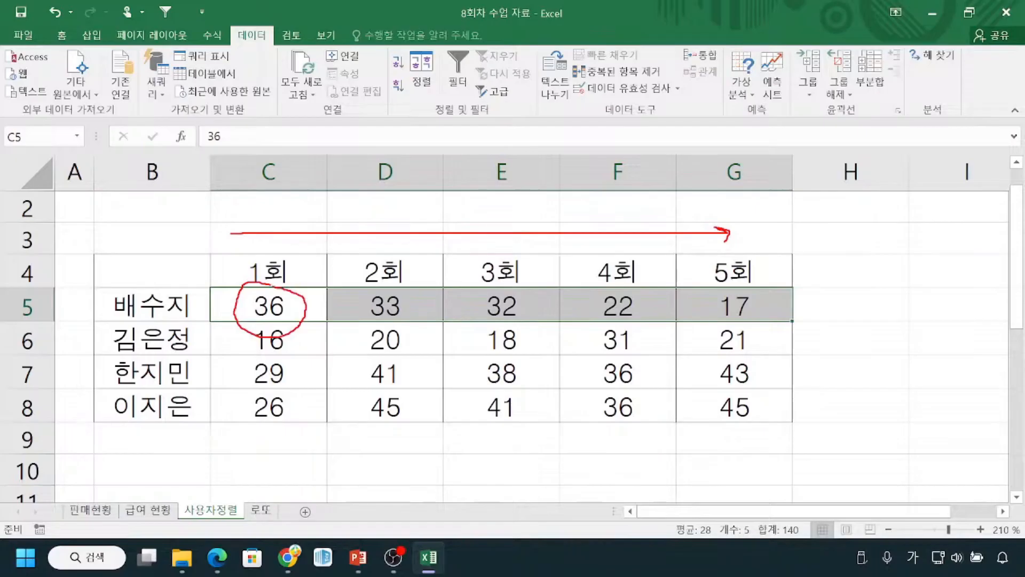
{"action": "mouse_move", "coordinate": [323, 255]}
{"action": "left_mouse_down"}
{"action": "mouse_move", "coordinate": [407, 270]}
{"action": "mouse_move", "coordinate": [373, 268]}
{"action": "left_mouse_up"}
{"action": "mouse_move", "coordinate": [205, 283]}
{"action": "left_mouse_down"}
{"action": "mouse_move", "coordinate": [261, 324]}
{"action": "mouse_move", "coordinate": [776, 323]}
{"action": "left_mouse_up"}
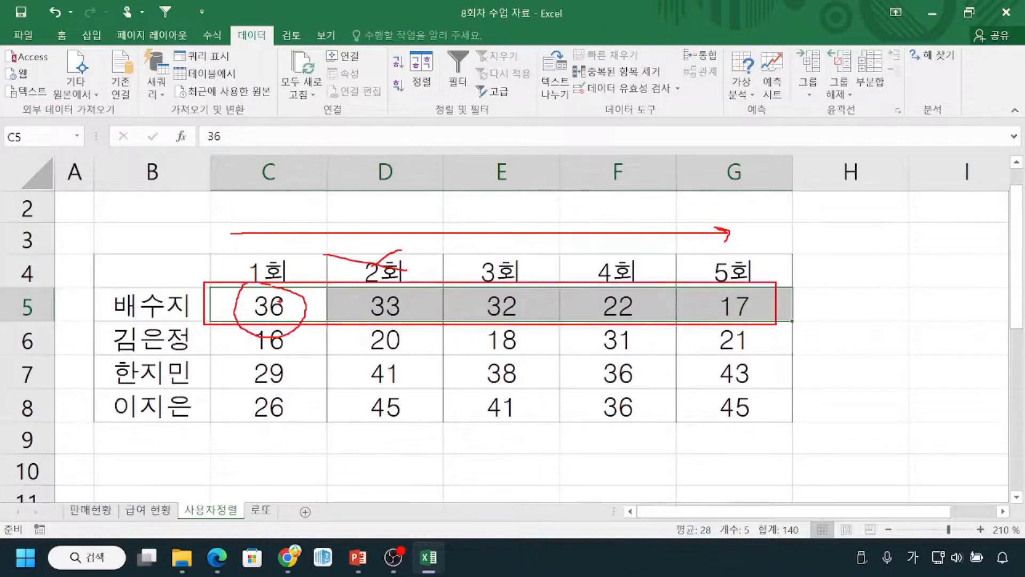
{"action": "mouse_move", "coordinate": [264, 233]}
{"action": "left_mouse_down"}
{"action": "mouse_move", "coordinate": [716, 240]}
{"action": "mouse_move", "coordinate": [712, 254]}
{"action": "left_mouse_up"}
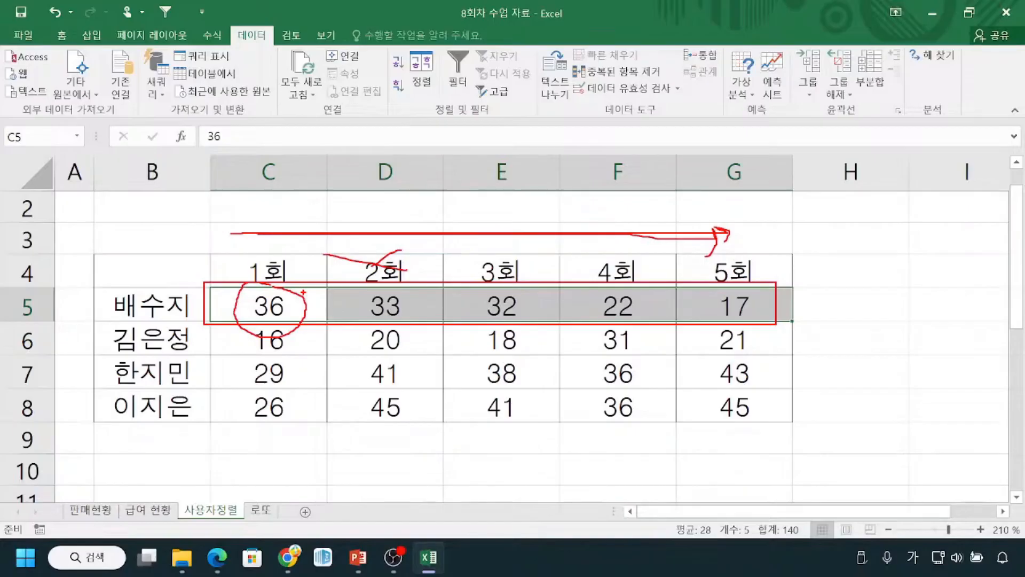
{"action": "mouse_move", "coordinate": [211, 291]}
{"action": "left_mouse_down"}
{"action": "mouse_move", "coordinate": [212, 309]}
{"action": "mouse_move", "coordinate": [808, 318]}
{"action": "left_mouse_up"}
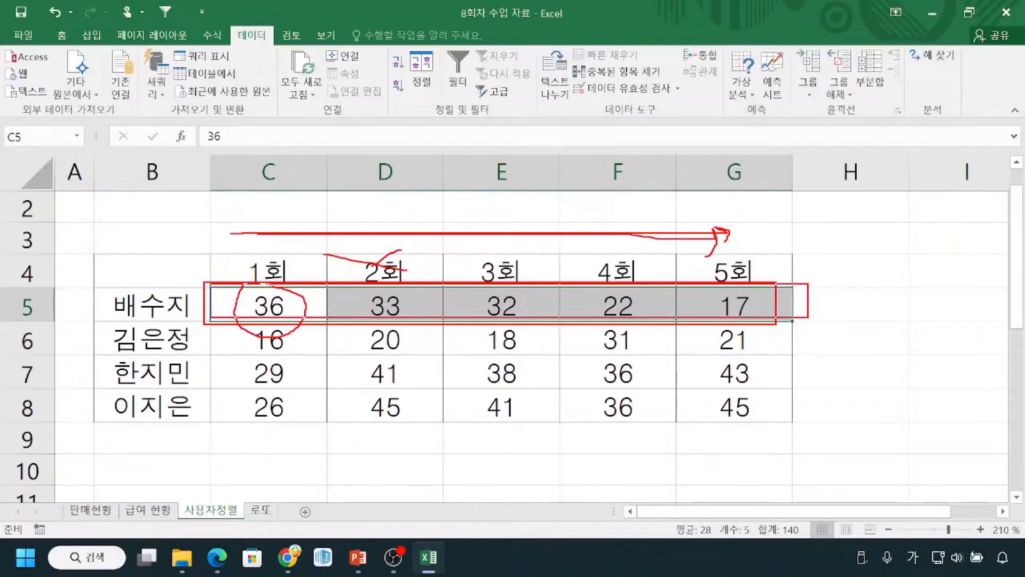
{"action": "key", "text": "Escape"}
Step: Reopen the sort settings for the current selection and check the direction chosen in the sort options
{"action": "key", "text": "ctrl"}
{"action": "left_click", "coordinate": [424, 91]}
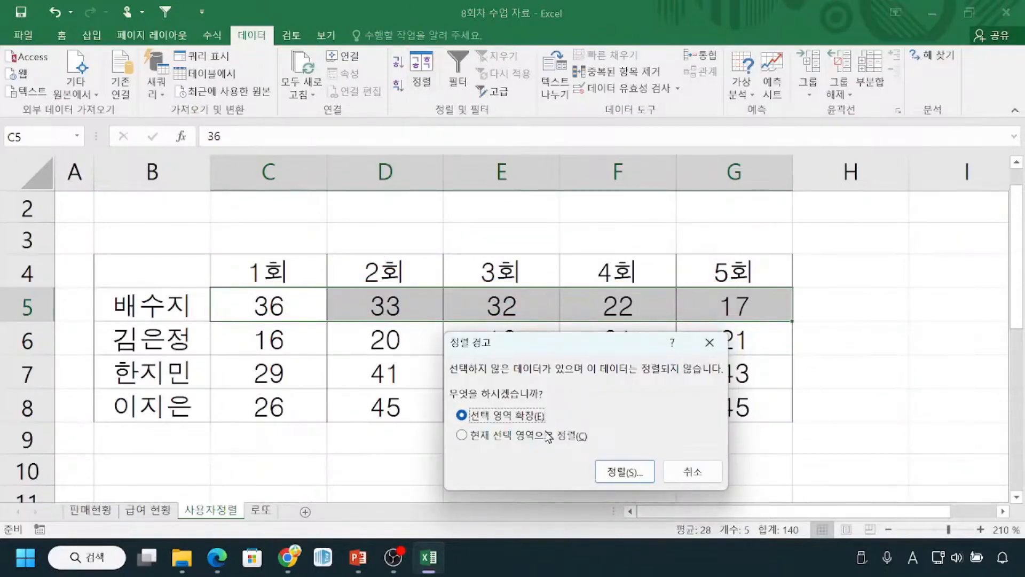
{"action": "left_click", "coordinate": [507, 440]}
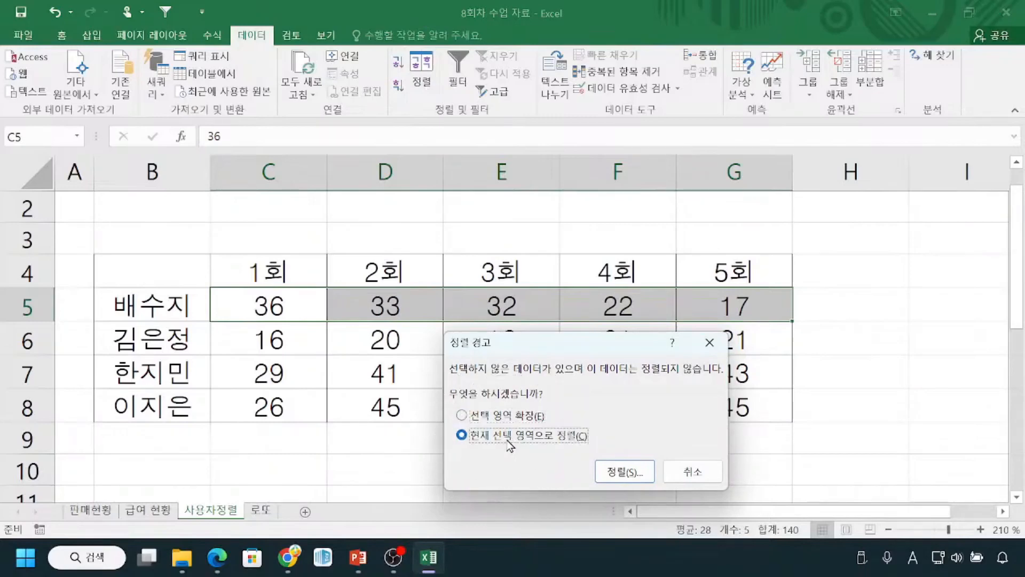
{"action": "left_click", "coordinate": [635, 473]}
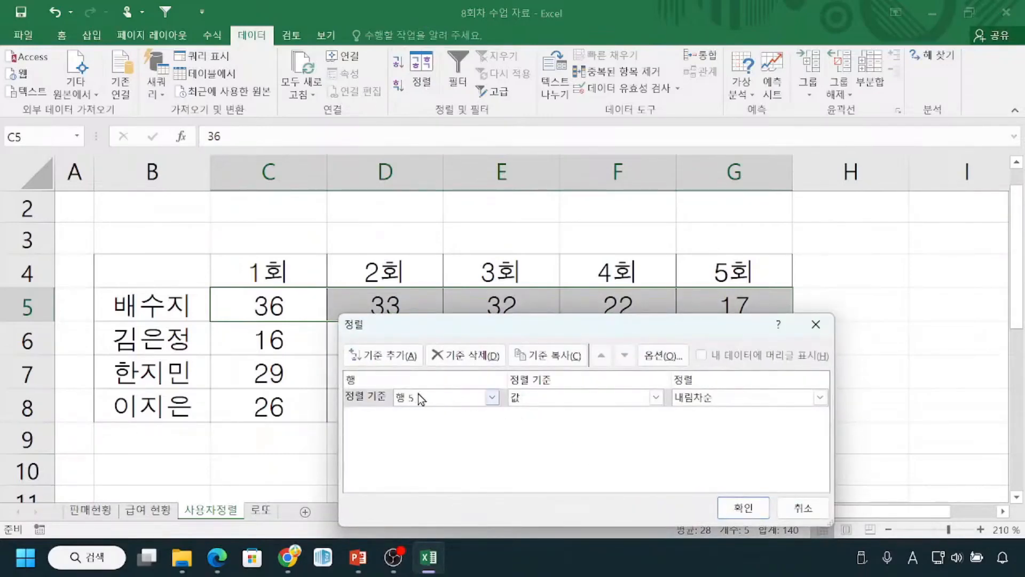
{"action": "left_click_drag", "start_coordinate": [456, 324], "coordinate": [530, 210]}
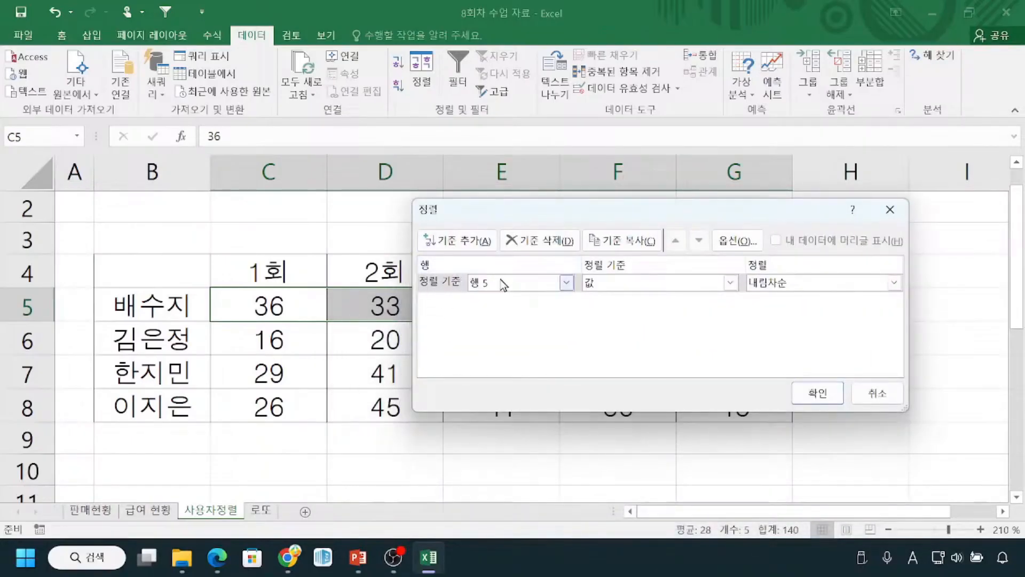
{"action": "left_click", "coordinate": [741, 245]}
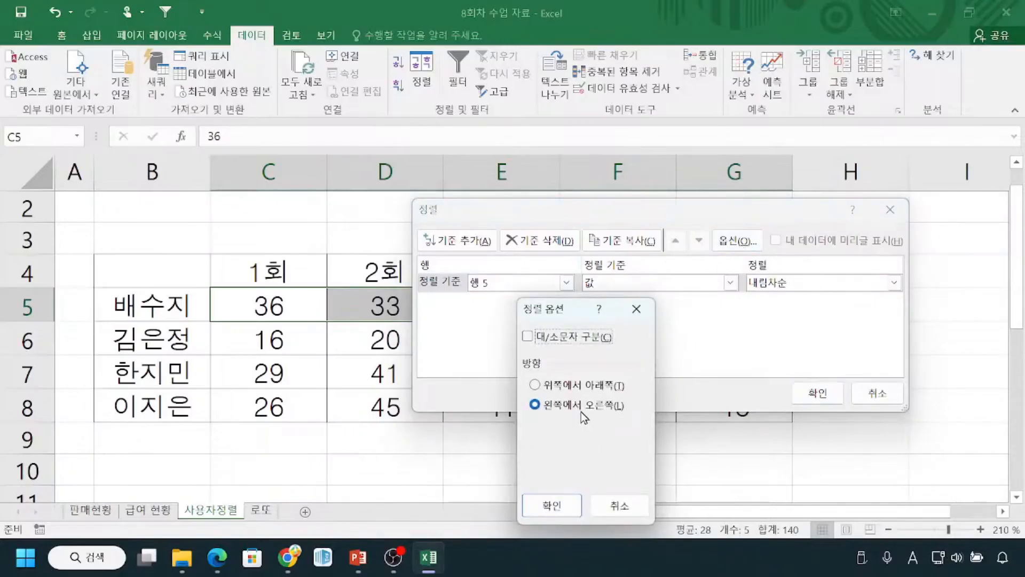
{"action": "left_click", "coordinate": [553, 507]}
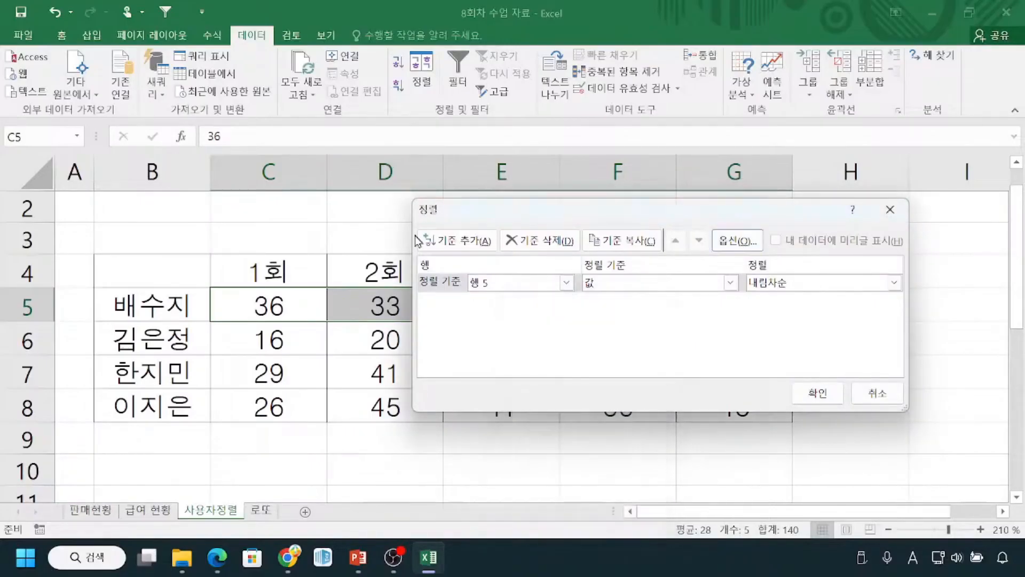
Step: Compare the row-based sort key with the horizontal direction of the scores and close the settings without sorting
{"action": "left_click", "coordinate": [511, 284]}
{"action": "key", "text": "ctrl+2"}
{"action": "mouse_move", "coordinate": [194, 222]}
{"action": "left_mouse_down"}
{"action": "mouse_move", "coordinate": [380, 223]}
{"action": "mouse_move", "coordinate": [370, 218]}
{"action": "mouse_move", "coordinate": [379, 233]}
{"action": "left_mouse_up"}
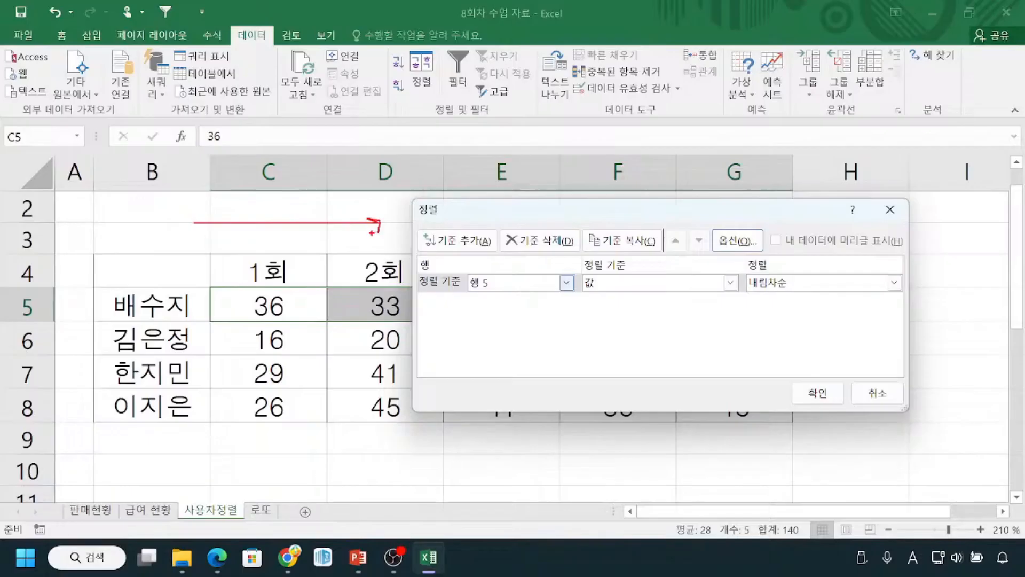
{"action": "mouse_move", "coordinate": [380, 230]}
{"action": "left_mouse_down"}
{"action": "mouse_move", "coordinate": [372, 236]}
{"action": "mouse_move", "coordinate": [382, 249]}
{"action": "mouse_move", "coordinate": [387, 232]}
{"action": "left_mouse_up"}
{"action": "mouse_move", "coordinate": [197, 232]}
{"action": "left_mouse_down"}
{"action": "mouse_move", "coordinate": [180, 250]}
{"action": "mouse_move", "coordinate": [196, 262]}
{"action": "mouse_move", "coordinate": [201, 236]}
{"action": "left_mouse_up"}
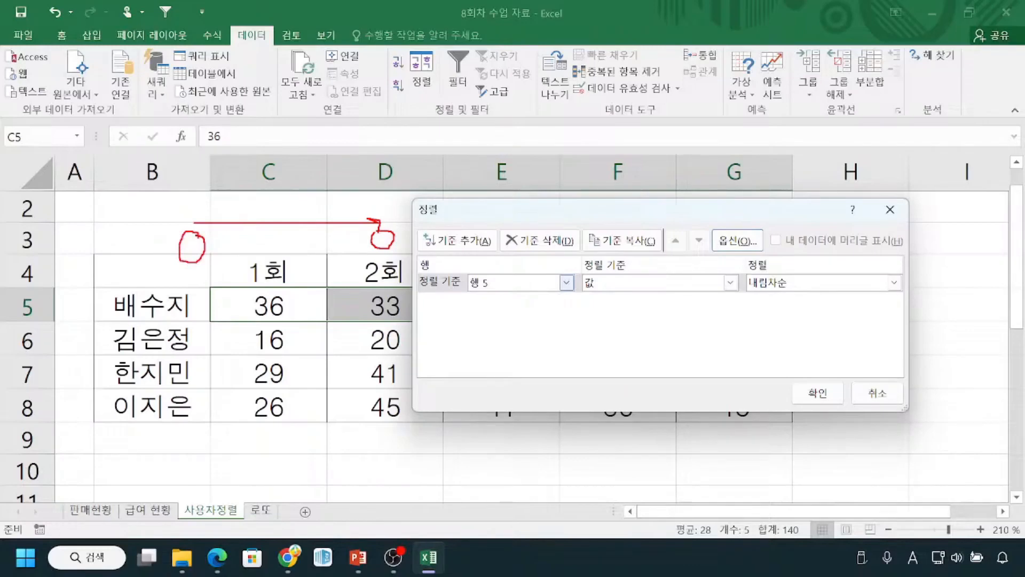
{"action": "key", "text": "Escape"}
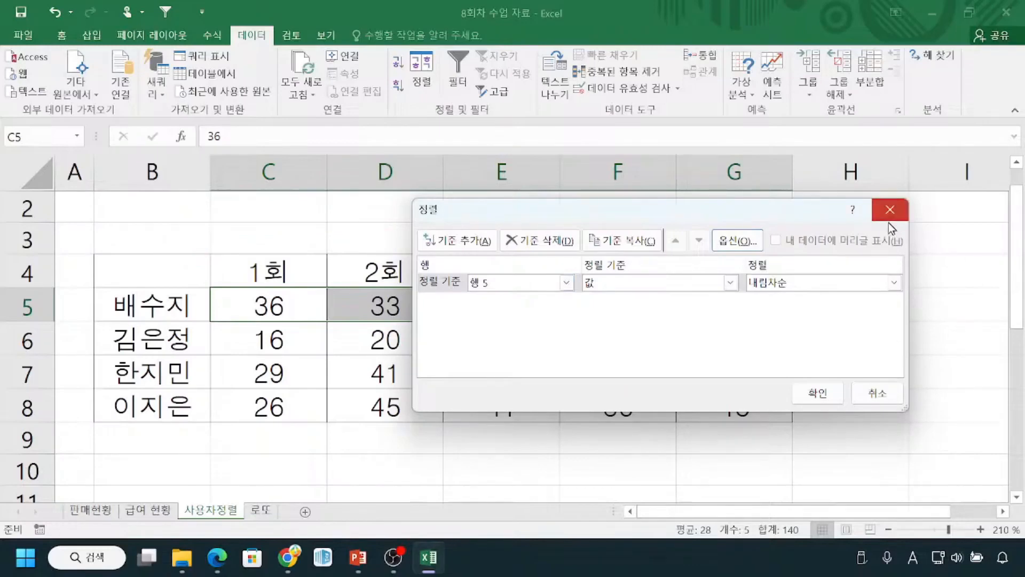
{"action": "left_click", "coordinate": [888, 218]}
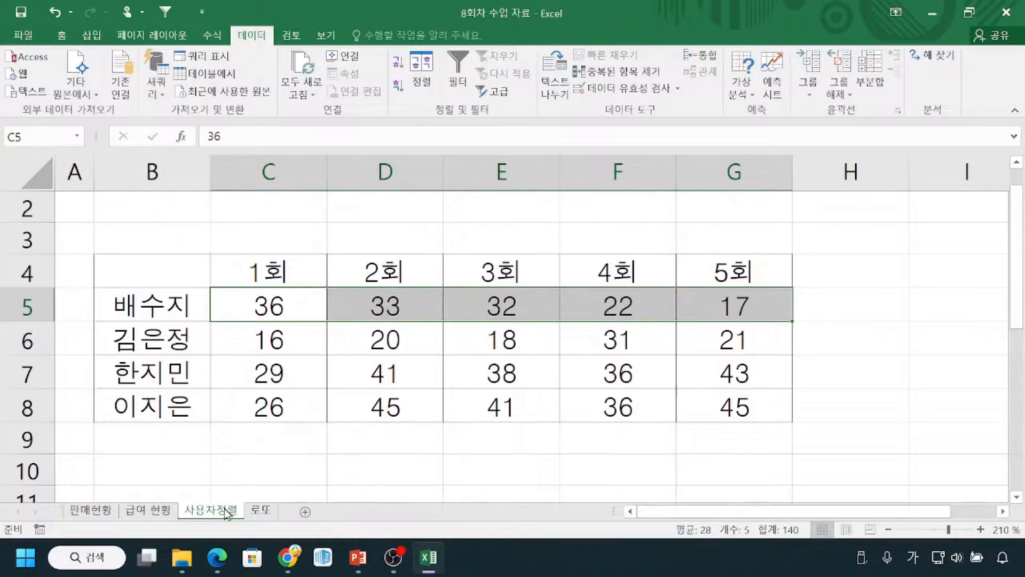
Step: Examine how the 부서 entries are grouped in the salary table on the 급여 현황 sheet
{"action": "left_click", "coordinate": [150, 514]}
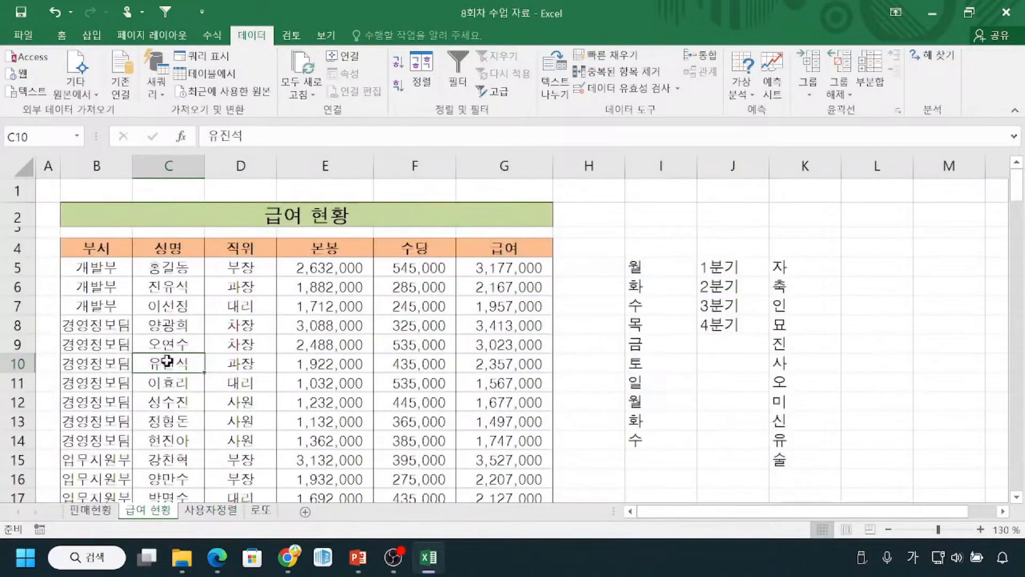
{"action": "mouse_move", "coordinate": [61, 254]}
{"action": "left_mouse_down"}
{"action": "mouse_move", "coordinate": [71, 289]}
{"action": "mouse_move", "coordinate": [112, 295]}
{"action": "left_mouse_up"}
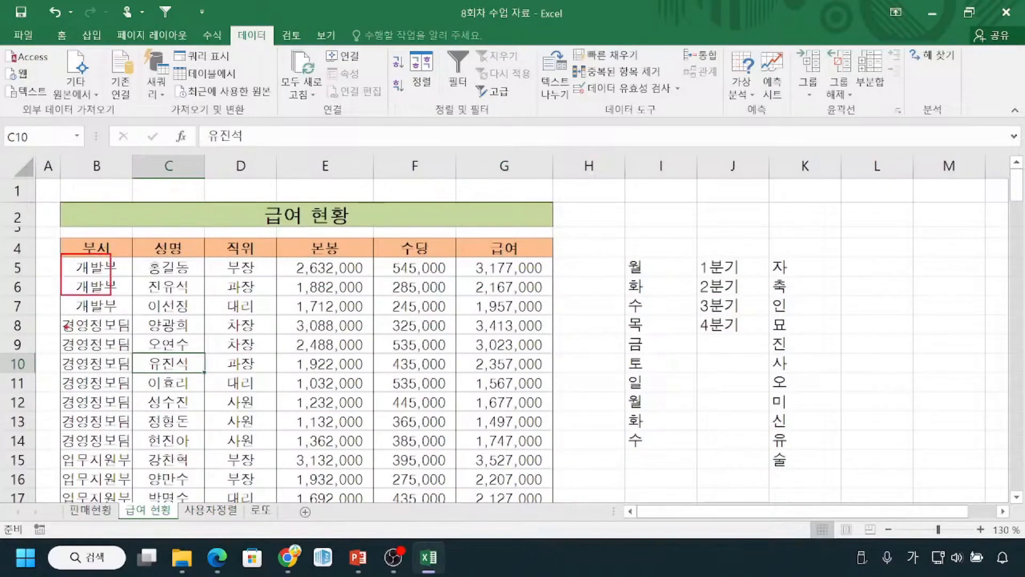
{"action": "mouse_move", "coordinate": [62, 318]}
{"action": "left_mouse_down"}
{"action": "mouse_move", "coordinate": [79, 384]}
{"action": "mouse_move", "coordinate": [139, 430]}
{"action": "left_mouse_up"}
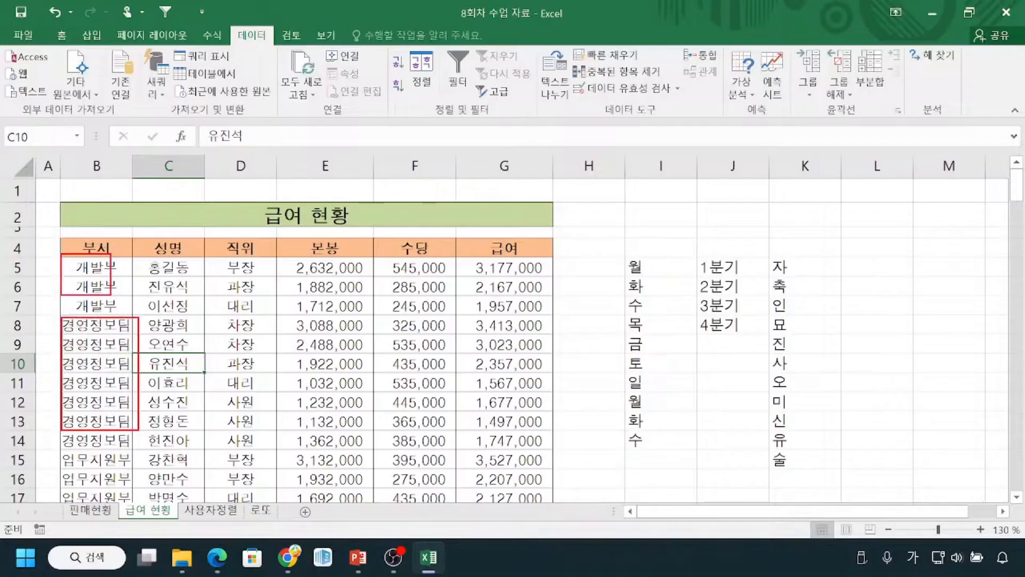
{"action": "left_click_drag", "start_coordinate": [72, 265], "coordinate": [74, 291]}
{"action": "left_click_drag", "start_coordinate": [68, 324], "coordinate": [64, 423]}
{"action": "mouse_move", "coordinate": [193, 325]}
{"action": "left_mouse_down"}
{"action": "mouse_move", "coordinate": [200, 370]}
{"action": "mouse_move", "coordinate": [189, 421]}
{"action": "left_mouse_up"}
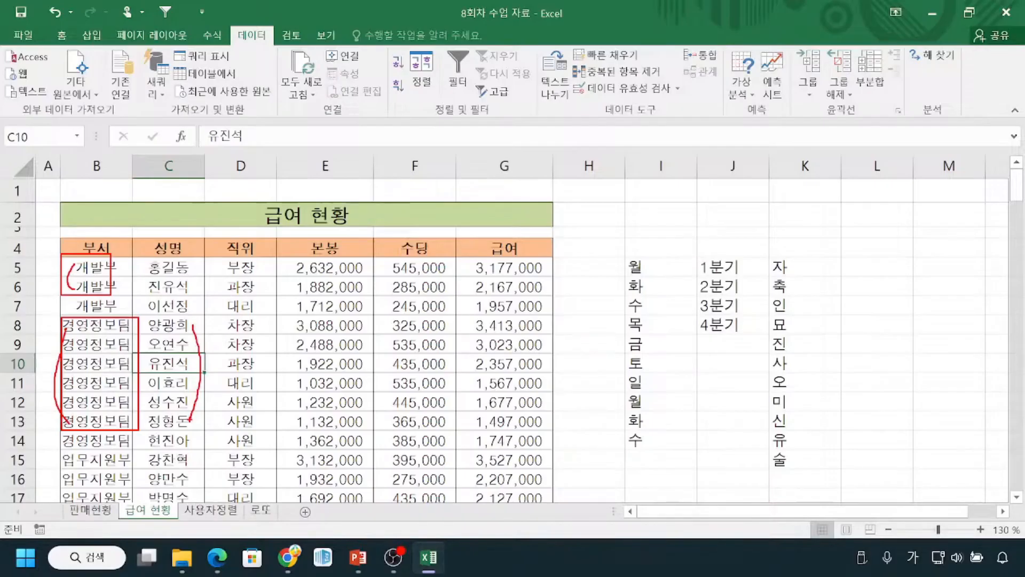
{"action": "key", "text": "Escape"}
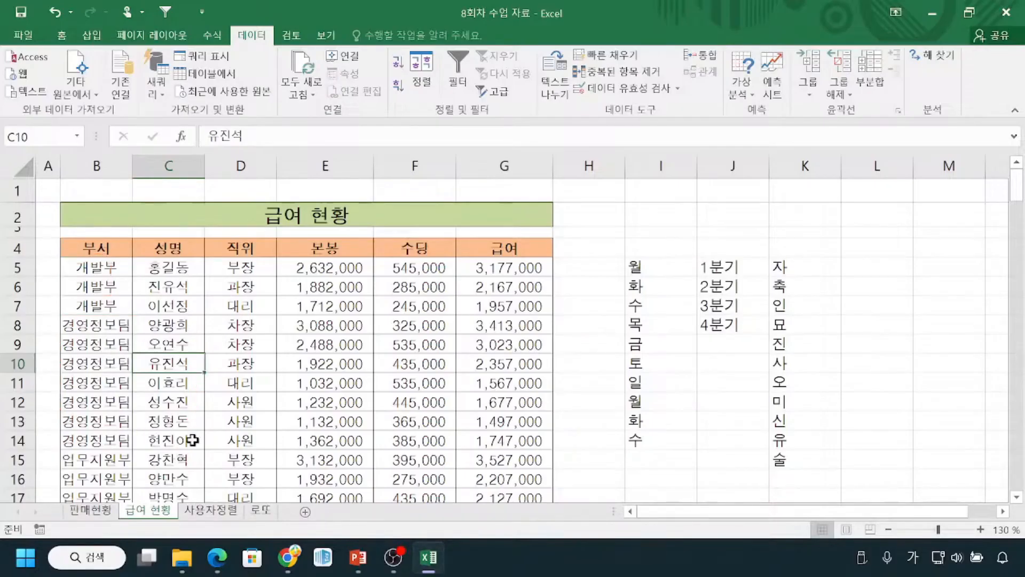
Step: Examine the 놀이완구 rows and the overall data range of the sales table on the 판매현황 sheet
{"action": "left_click", "coordinate": [103, 517]}
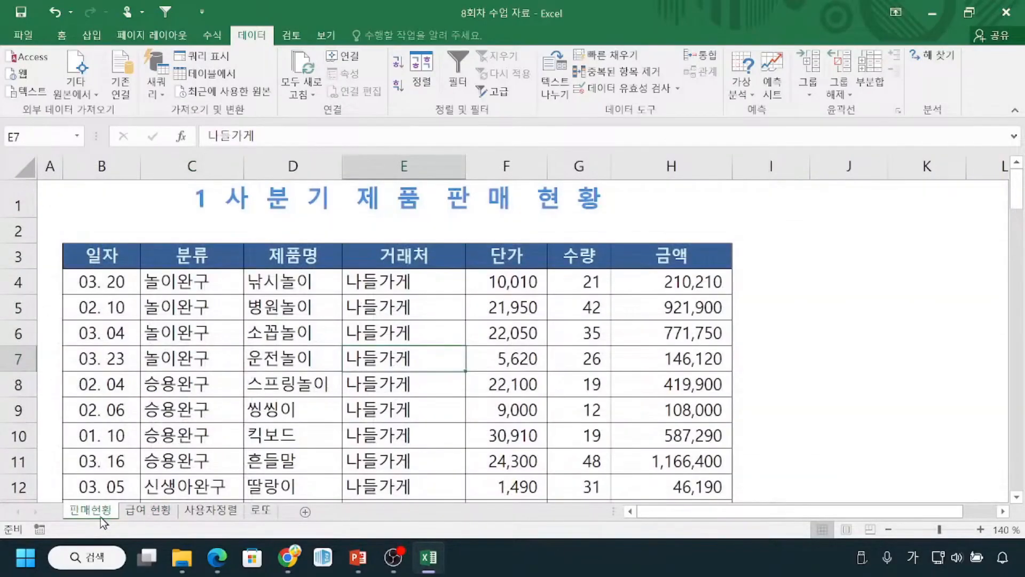
{"action": "key", "text": "ctrl+2"}
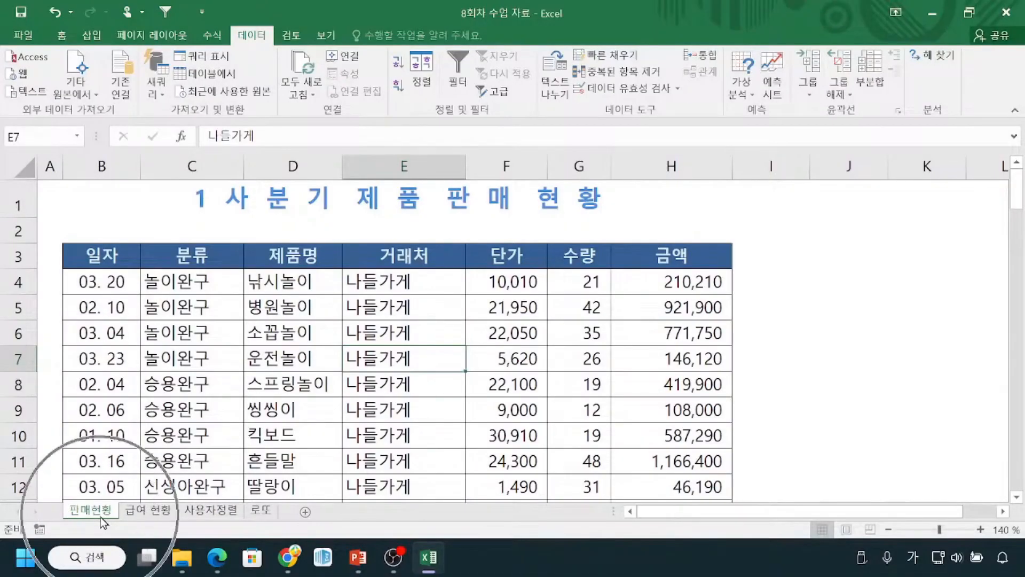
{"action": "mouse_move", "coordinate": [56, 500]}
{"action": "left_mouse_down"}
{"action": "mouse_move", "coordinate": [81, 524]}
{"action": "mouse_move", "coordinate": [121, 525]}
{"action": "left_mouse_up"}
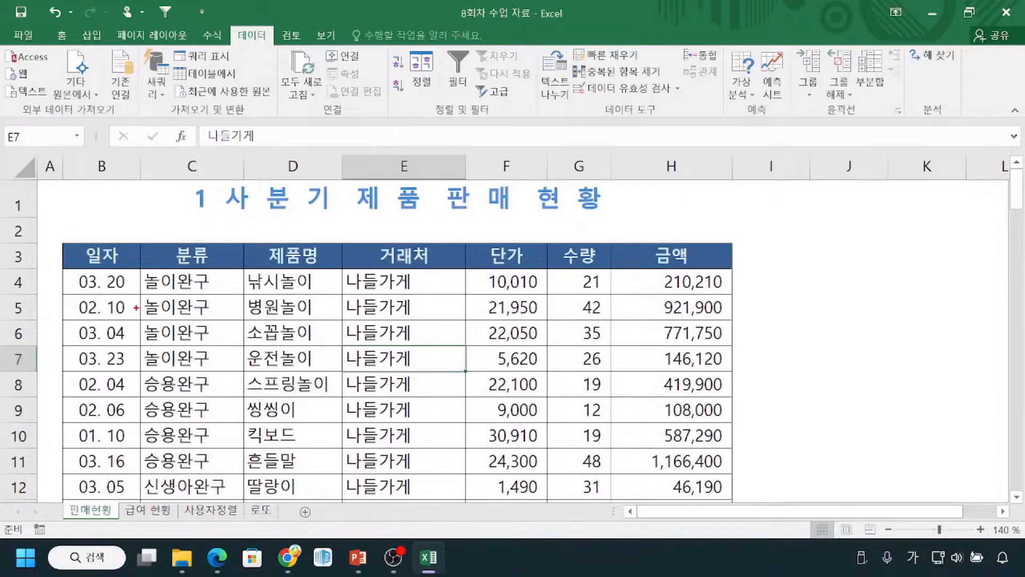
{"action": "left_click_drag", "start_coordinate": [143, 275], "coordinate": [145, 362]}
{"action": "left_click_drag", "start_coordinate": [62, 270], "coordinate": [149, 269]}
{"action": "mouse_move", "coordinate": [150, 352]}
{"action": "left_mouse_down"}
{"action": "mouse_move", "coordinate": [689, 359]}
{"action": "mouse_move", "coordinate": [737, 373]}
{"action": "left_mouse_up"}
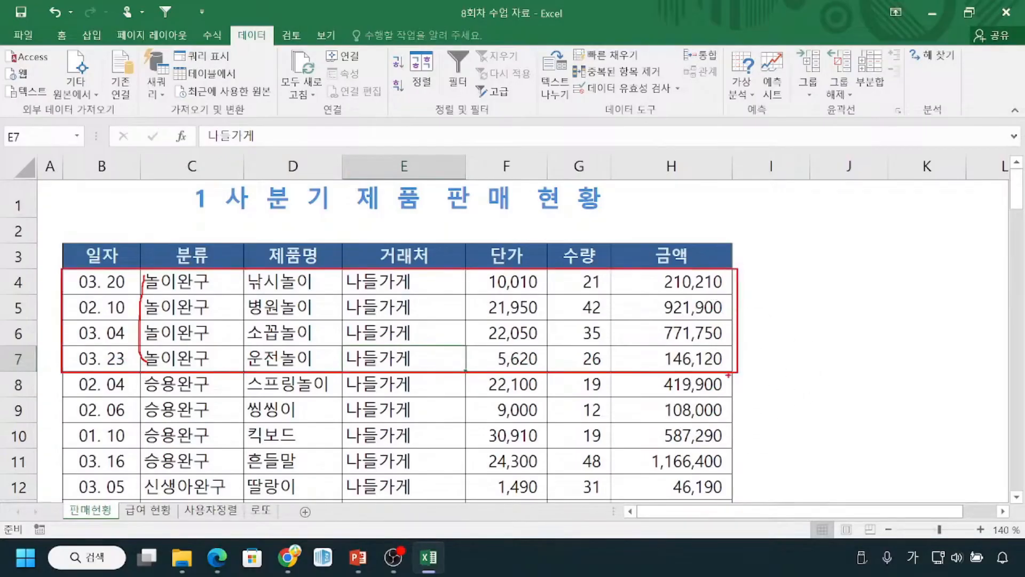
{"action": "mouse_move", "coordinate": [768, 258]}
{"action": "left_mouse_down"}
{"action": "mouse_move", "coordinate": [785, 275]}
{"action": "mouse_move", "coordinate": [786, 503]}
{"action": "left_mouse_up"}
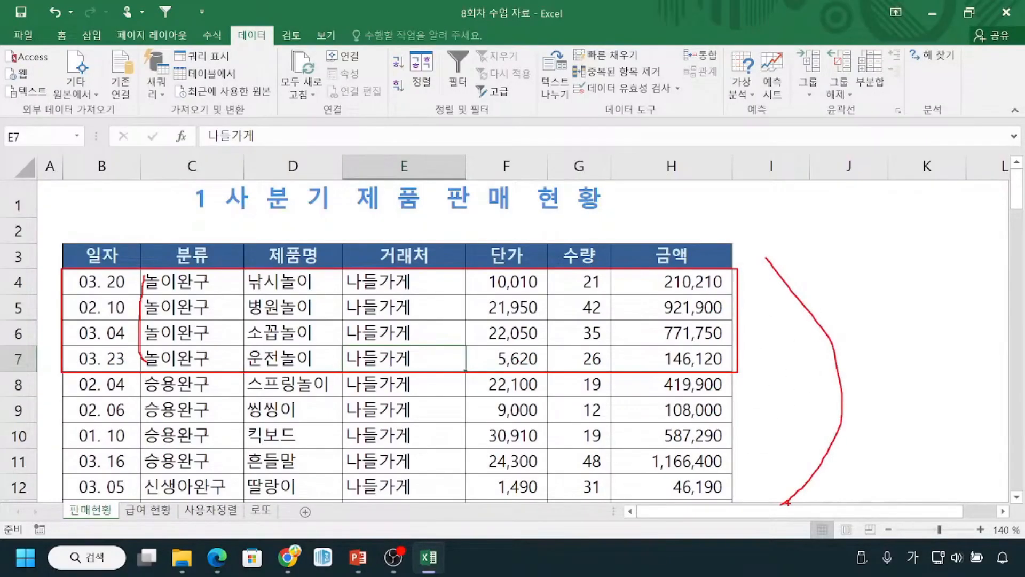
{"action": "mouse_move", "coordinate": [166, 272]}
{"action": "left_mouse_down"}
{"action": "mouse_move", "coordinate": [160, 359]}
{"action": "mouse_move", "coordinate": [224, 273]}
{"action": "left_mouse_up"}
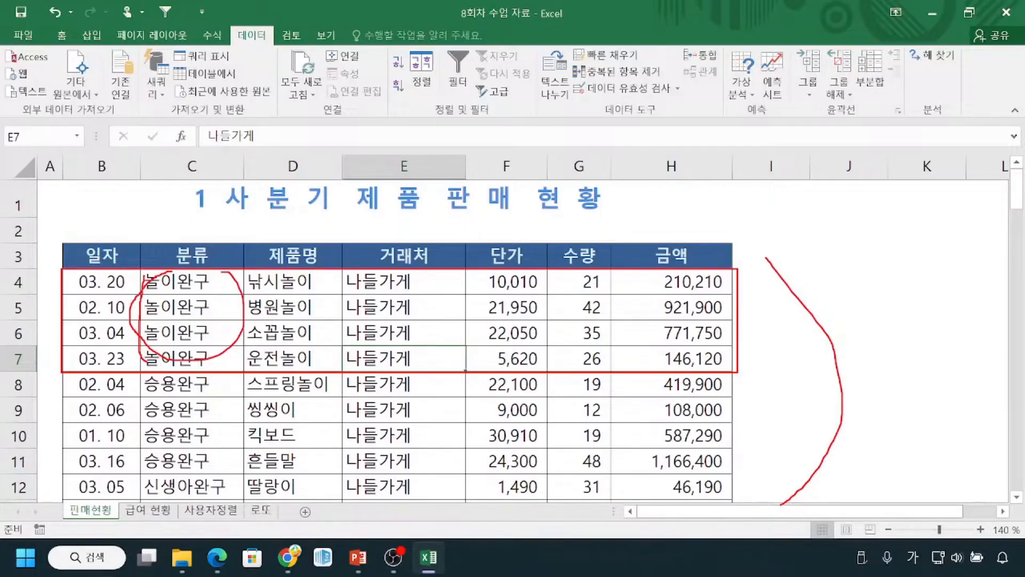
{"action": "key", "text": "Escape"}
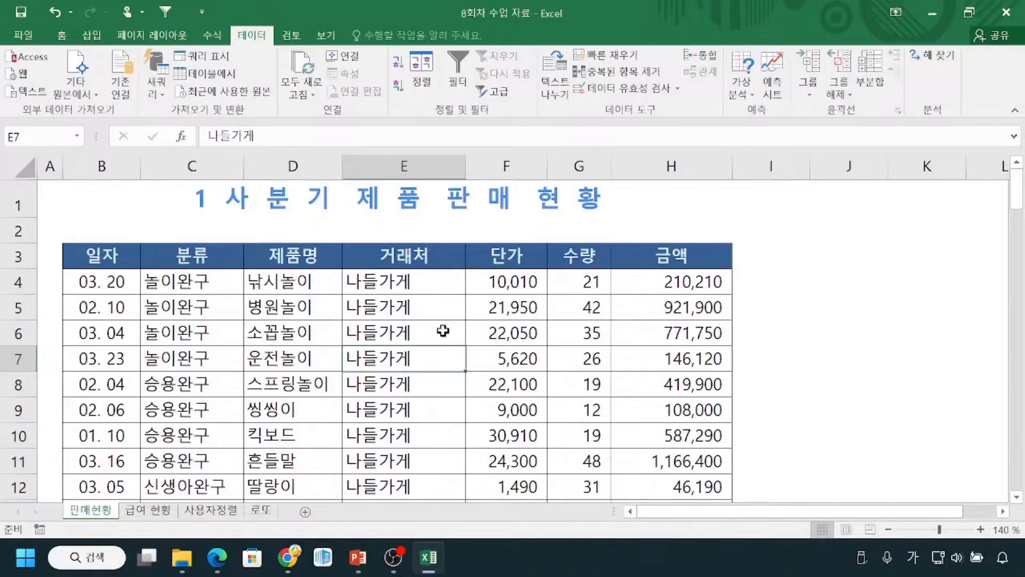
Step: Look through the customer entries in the sales table and select the 거래처 header cell
{"action": "scroll", "coordinate": [407, 336], "scroll_direction": "down", "scroll_amount": 8}
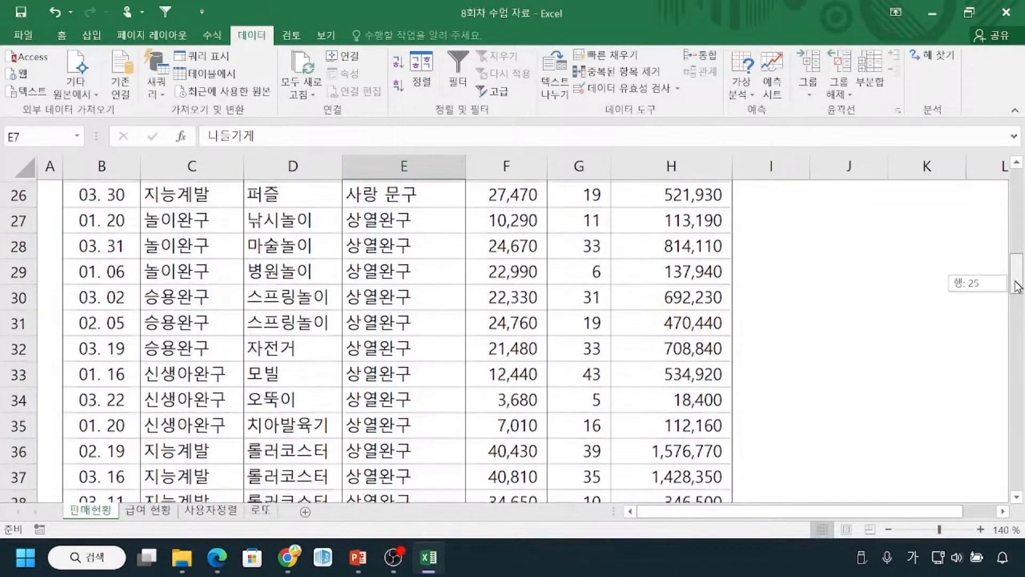
{"action": "left_click_drag", "start_coordinate": [1017, 270], "coordinate": [1016, 184]}
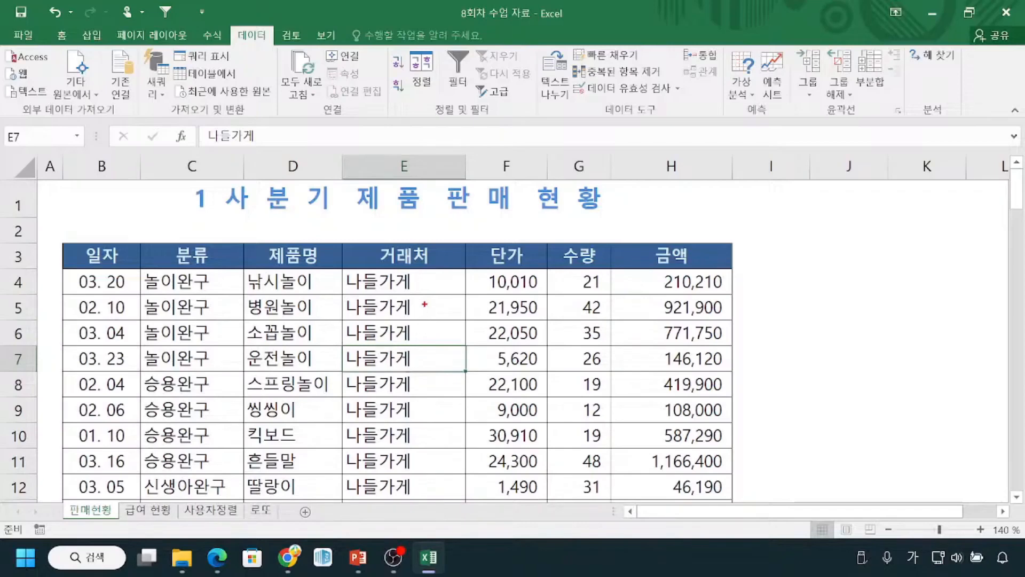
{"action": "mouse_move", "coordinate": [432, 283]}
{"action": "left_mouse_down"}
{"action": "mouse_move", "coordinate": [439, 446]}
{"action": "mouse_move", "coordinate": [430, 480]}
{"action": "left_mouse_up"}
{"action": "left_click", "coordinate": [431, 256]}
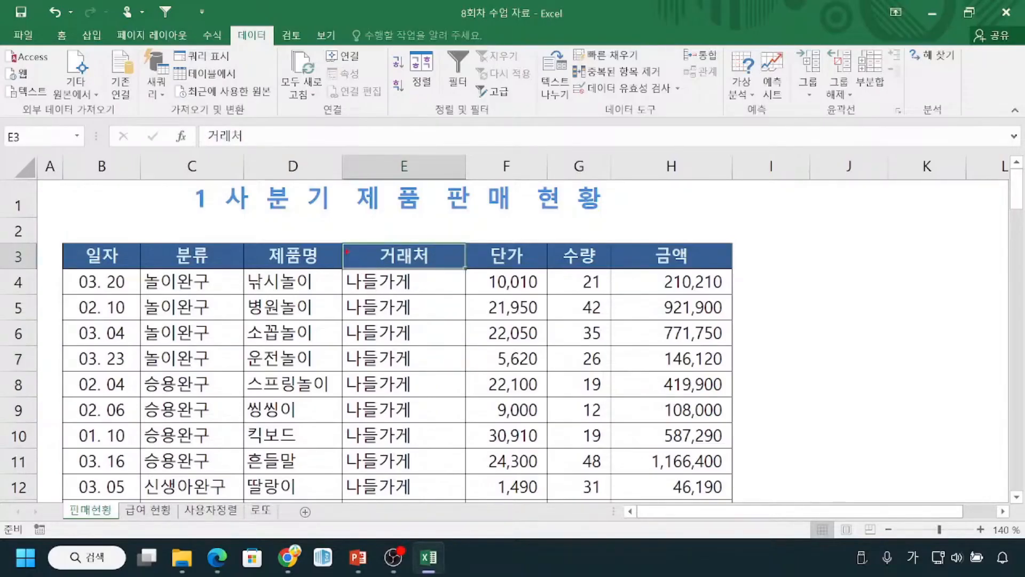
{"action": "mouse_move", "coordinate": [344, 241]}
{"action": "left_mouse_down"}
{"action": "mouse_move", "coordinate": [392, 267]}
{"action": "mouse_move", "coordinate": [464, 268]}
{"action": "left_mouse_up"}
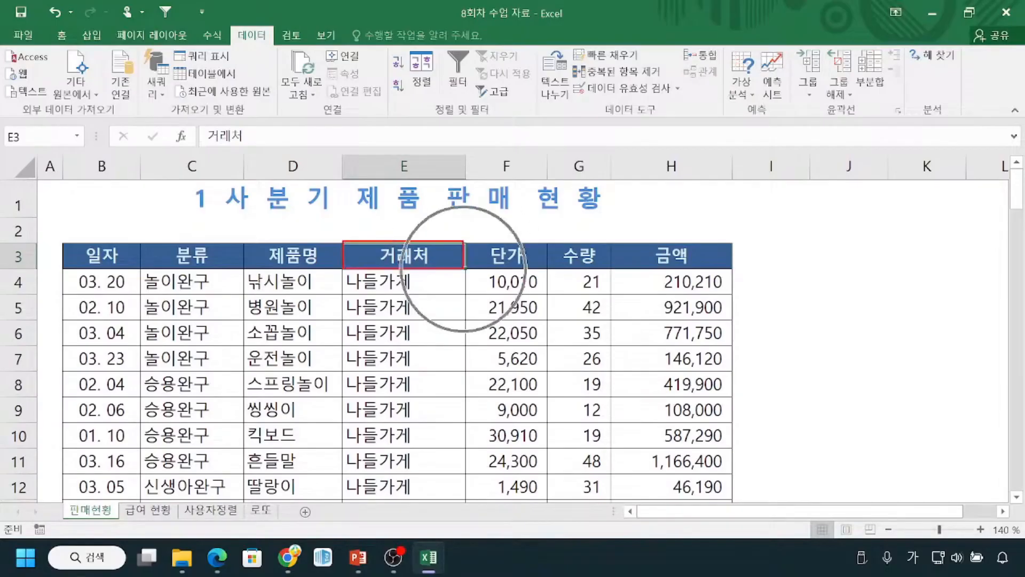
{"action": "left_click_drag", "start_coordinate": [437, 233], "coordinate": [460, 233]}
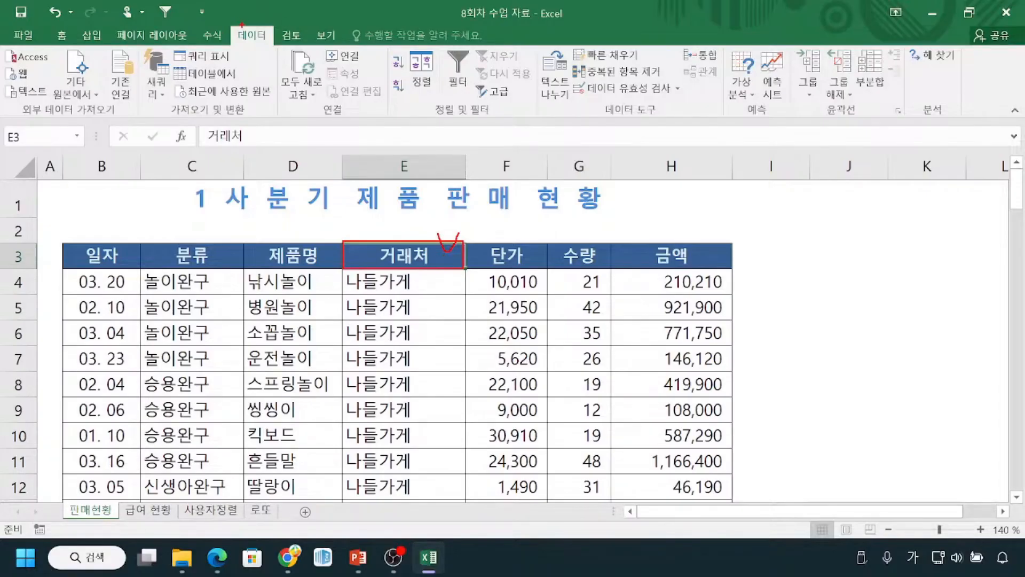
{"action": "mouse_move", "coordinate": [218, 41]}
{"action": "left_mouse_down"}
{"action": "mouse_move", "coordinate": [297, 33]}
{"action": "mouse_move", "coordinate": [230, 15]}
{"action": "left_mouse_up"}
{"action": "key", "text": "Escape"}
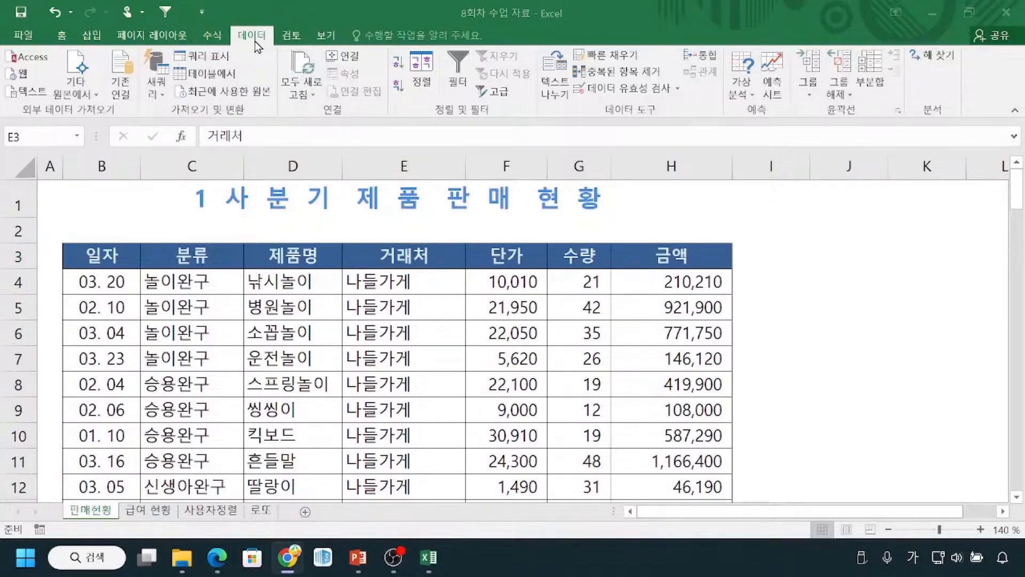
Step: Turn on the filter for the sales table with the 거래처 header selected
{"action": "left_click_drag", "start_coordinate": [383, 44], "coordinate": [433, 123]}
{"action": "mouse_move", "coordinate": [448, 47]}
{"action": "left_mouse_down"}
{"action": "mouse_move", "coordinate": [435, 58]}
{"action": "mouse_move", "coordinate": [460, 107]}
{"action": "mouse_move", "coordinate": [477, 35]}
{"action": "left_mouse_up"}
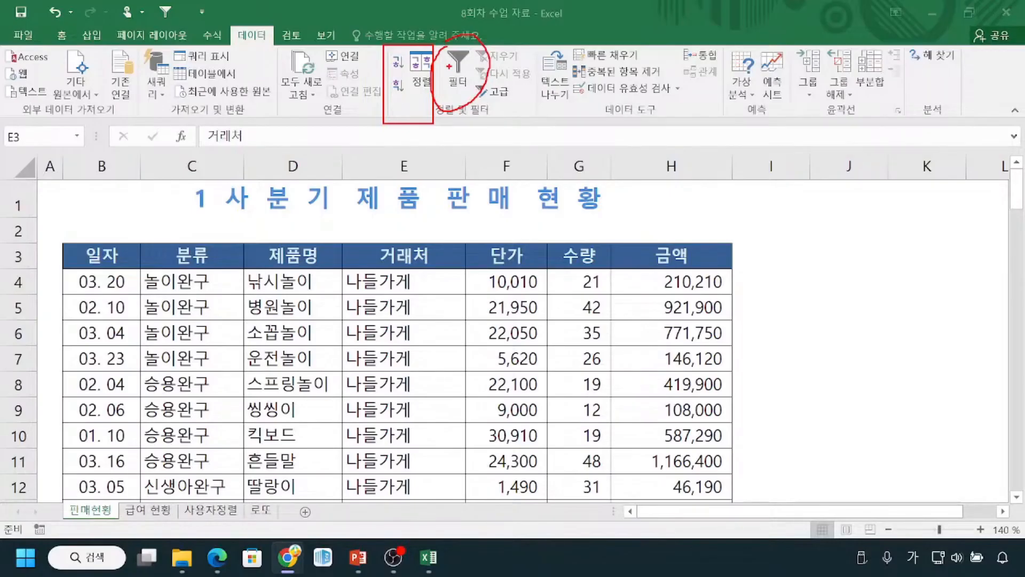
{"action": "key", "text": "Escape"}
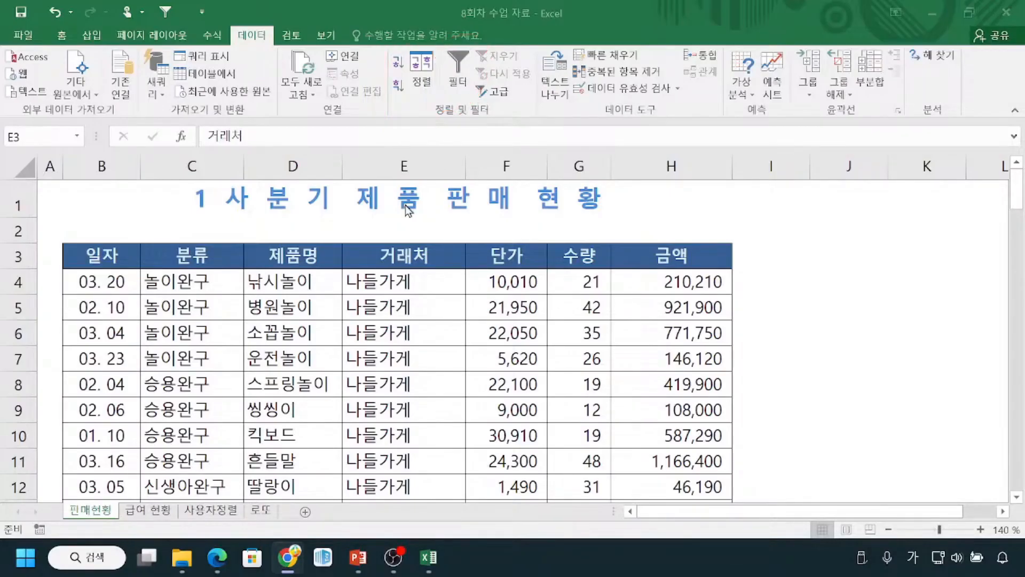
{"action": "left_click", "coordinate": [377, 255]}
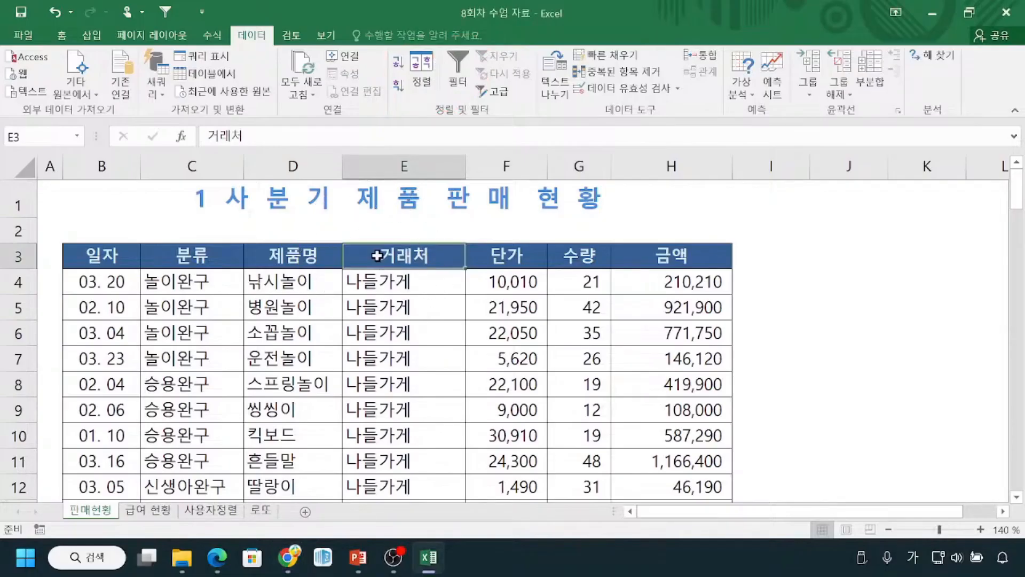
{"action": "left_click", "coordinate": [458, 80]}
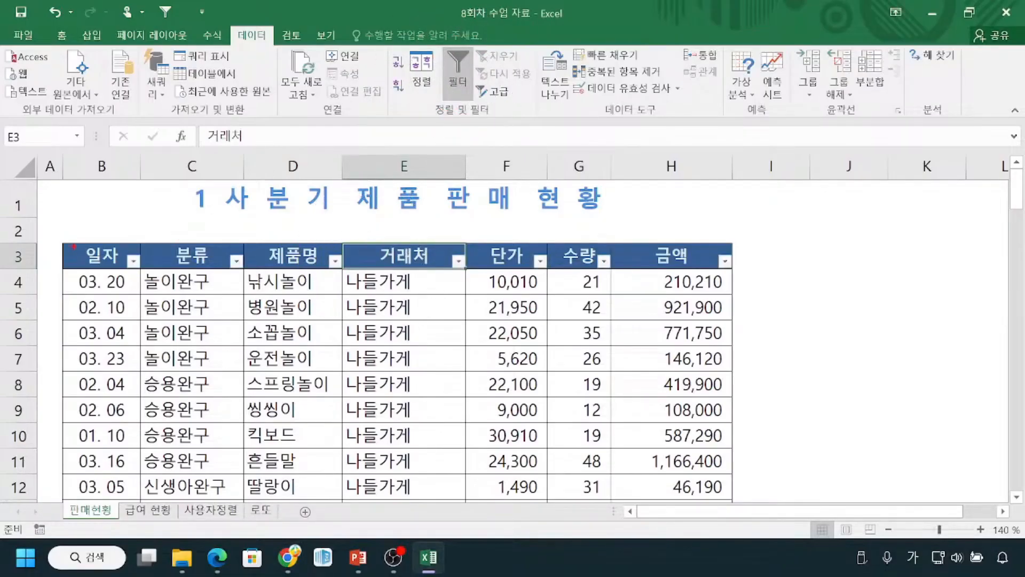
Step: Examine the filter arrows on the header row from 일자 to 금액
{"action": "mouse_move", "coordinate": [64, 244]}
{"action": "left_mouse_down"}
{"action": "mouse_move", "coordinate": [175, 258]}
{"action": "mouse_move", "coordinate": [721, 268]}
{"action": "left_mouse_up"}
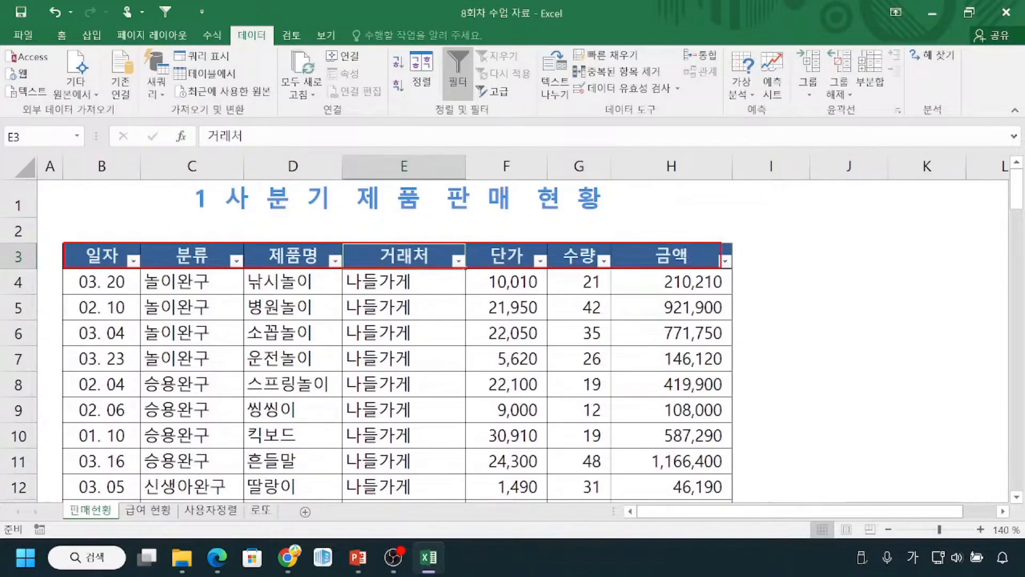
{"action": "mouse_move", "coordinate": [386, 238]}
{"action": "left_mouse_down"}
{"action": "mouse_move", "coordinate": [400, 250]}
{"action": "mouse_move", "coordinate": [417, 230]}
{"action": "left_mouse_up"}
{"action": "mouse_move", "coordinate": [164, 232]}
{"action": "left_mouse_down"}
{"action": "mouse_move", "coordinate": [176, 244]}
{"action": "mouse_move", "coordinate": [204, 232]}
{"action": "left_mouse_up"}
{"action": "mouse_move", "coordinate": [448, 257]}
{"action": "left_mouse_down"}
{"action": "mouse_move", "coordinate": [455, 282]}
{"action": "mouse_move", "coordinate": [460, 247]}
{"action": "mouse_move", "coordinate": [442, 251]}
{"action": "left_mouse_up"}
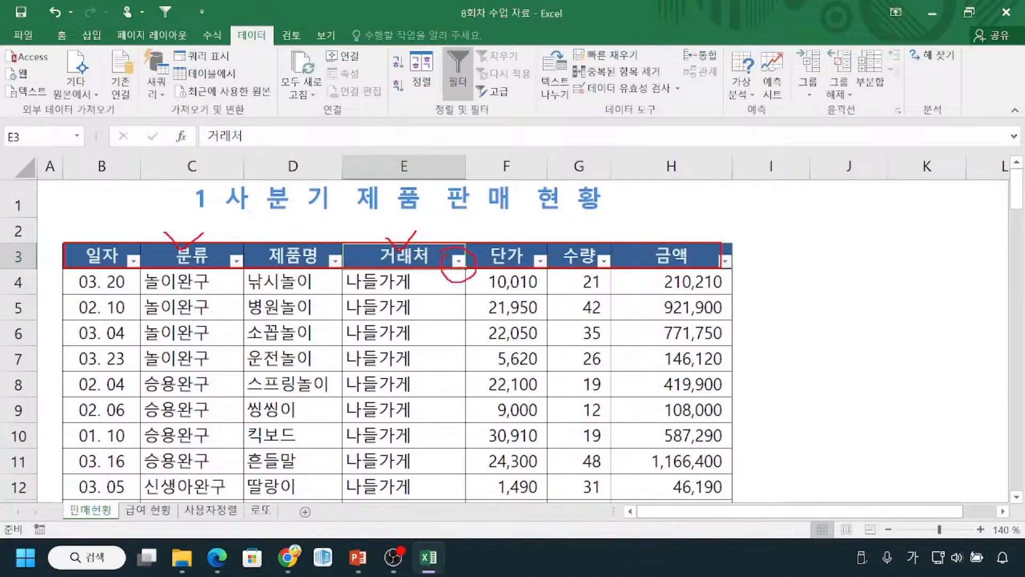
{"action": "left_click_drag", "start_coordinate": [458, 122], "coordinate": [457, 92]}
{"action": "left_click_drag", "start_coordinate": [128, 247], "coordinate": [143, 246]}
{"action": "left_click_drag", "start_coordinate": [322, 248], "coordinate": [354, 250]}
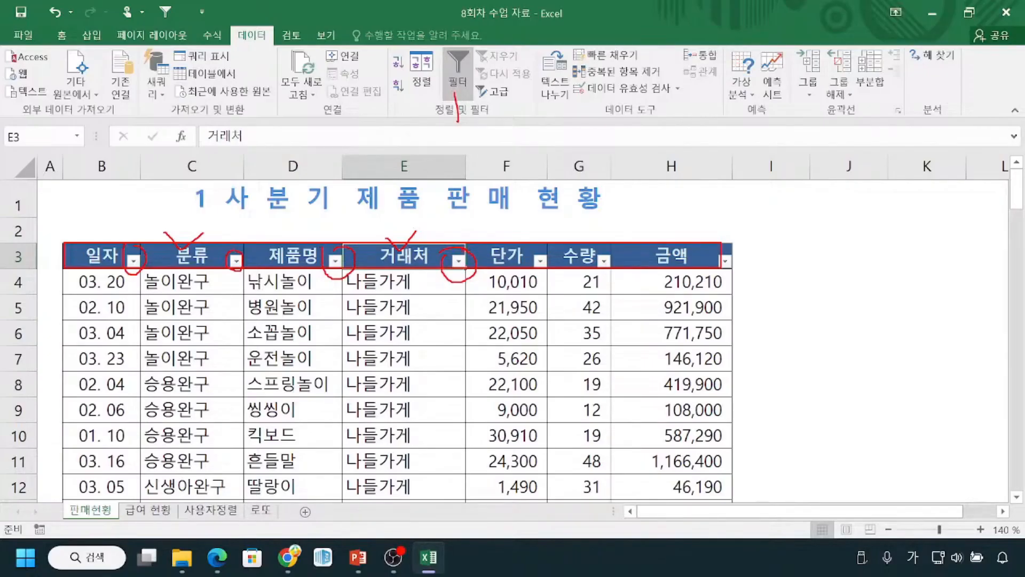
{"action": "key", "text": "Escape"}
{"action": "key", "text": "ctrl"}
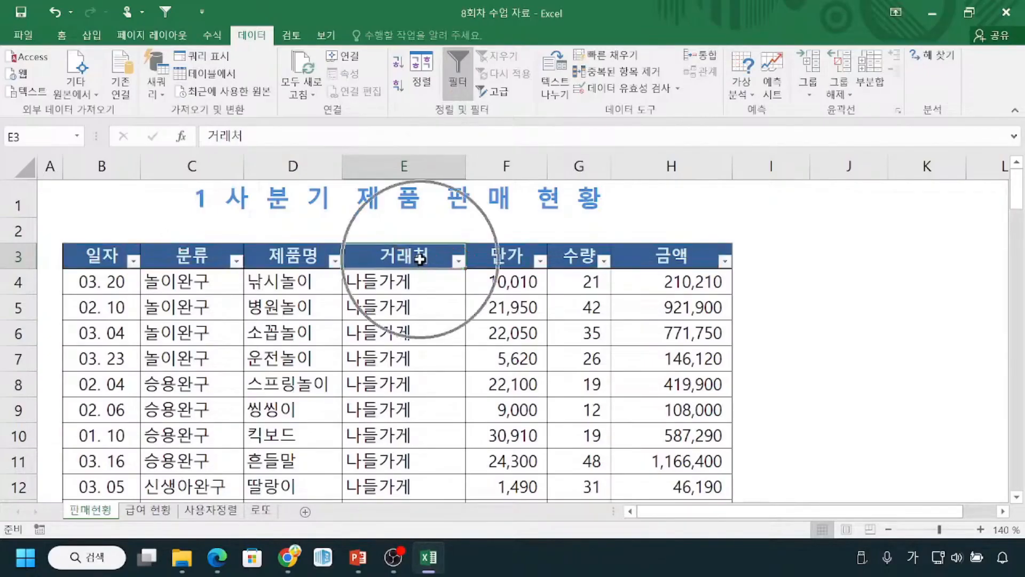
Step: Review all the customer names offered in the 거래처 filter, through to the end of the list
{"action": "left_click", "coordinate": [459, 262]}
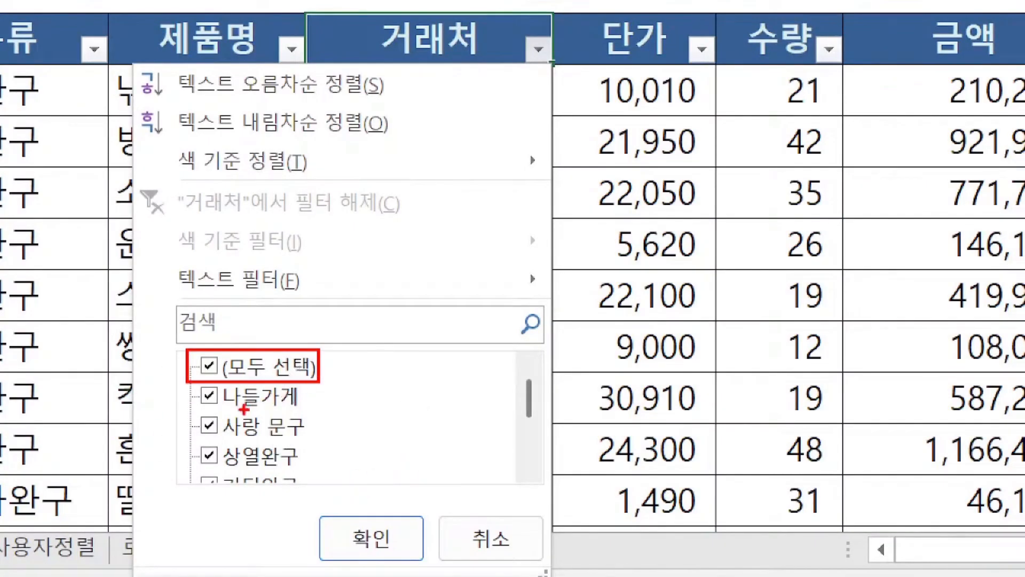
{"action": "mouse_move", "coordinate": [231, 415]}
{"action": "left_mouse_down"}
{"action": "mouse_move", "coordinate": [262, 415]}
{"action": "mouse_move", "coordinate": [265, 492]}
{"action": "left_mouse_up"}
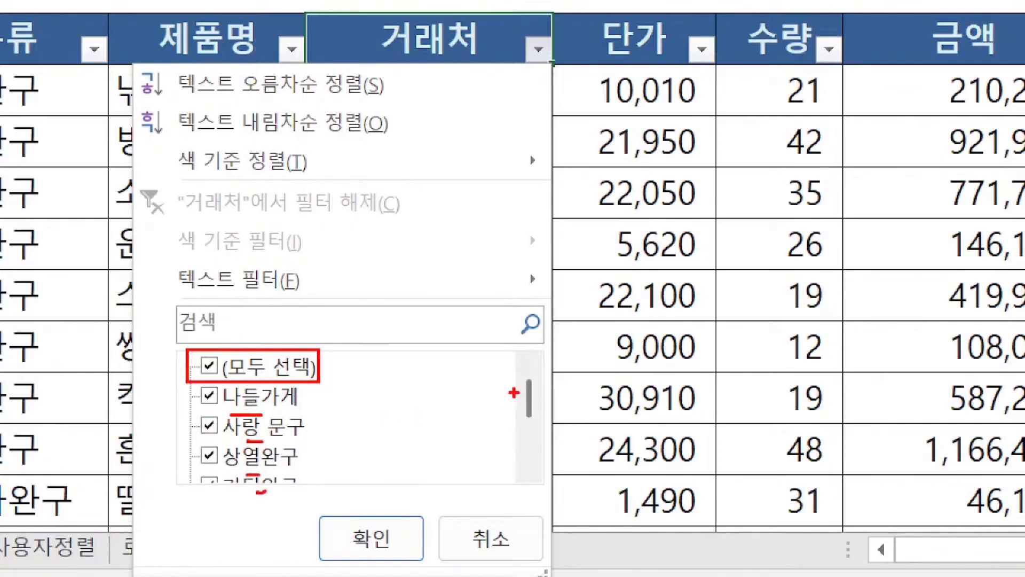
{"action": "mouse_move", "coordinate": [532, 368]}
{"action": "left_mouse_down"}
{"action": "mouse_move", "coordinate": [496, 414]}
{"action": "mouse_move", "coordinate": [550, 368]}
{"action": "mouse_move", "coordinate": [526, 361]}
{"action": "left_mouse_up"}
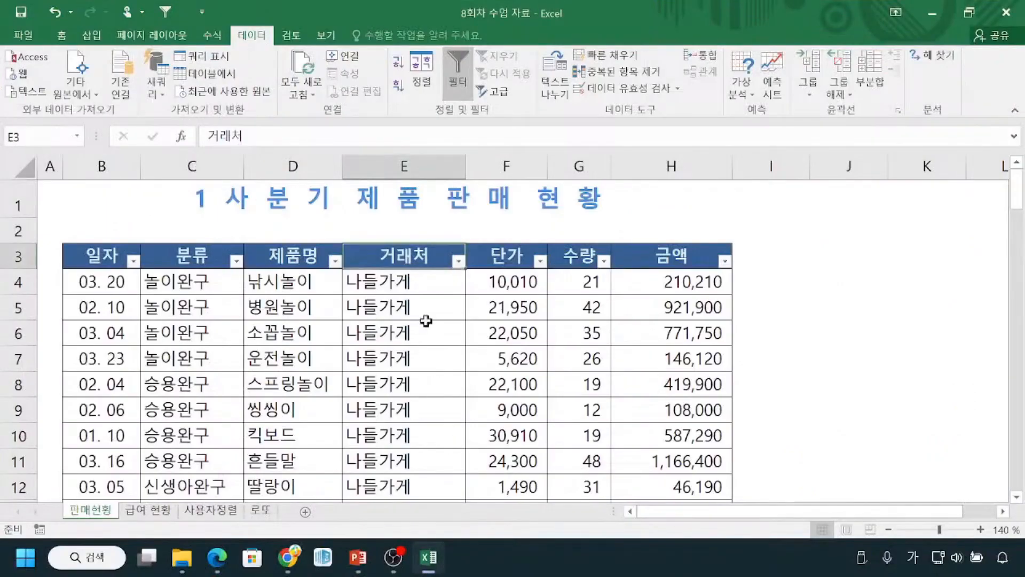
{"action": "left_click", "coordinate": [457, 262]}
{"action": "left_click_drag", "start_coordinate": [450, 431], "coordinate": [457, 469]}
{"action": "key", "text": "ctrl+1"}
{"action": "left_click", "coordinate": [341, 421]}
{"action": "mouse_move", "coordinate": [228, 416]}
{"action": "left_mouse_down"}
{"action": "mouse_move", "coordinate": [220, 428]}
{"action": "mouse_move", "coordinate": [232, 509]}
{"action": "left_mouse_up"}
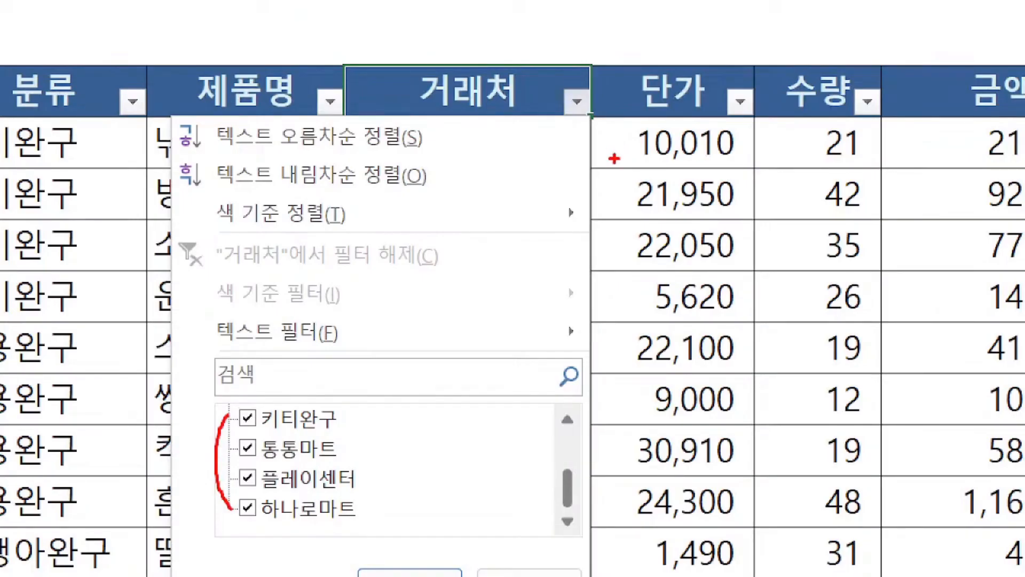
{"action": "mouse_move", "coordinate": [566, 467]}
{"action": "left_mouse_down"}
{"action": "mouse_move", "coordinate": [548, 514]}
{"action": "mouse_move", "coordinate": [581, 464]}
{"action": "mouse_move", "coordinate": [572, 465]}
{"action": "left_mouse_up"}
{"action": "key", "text": "Escape"}
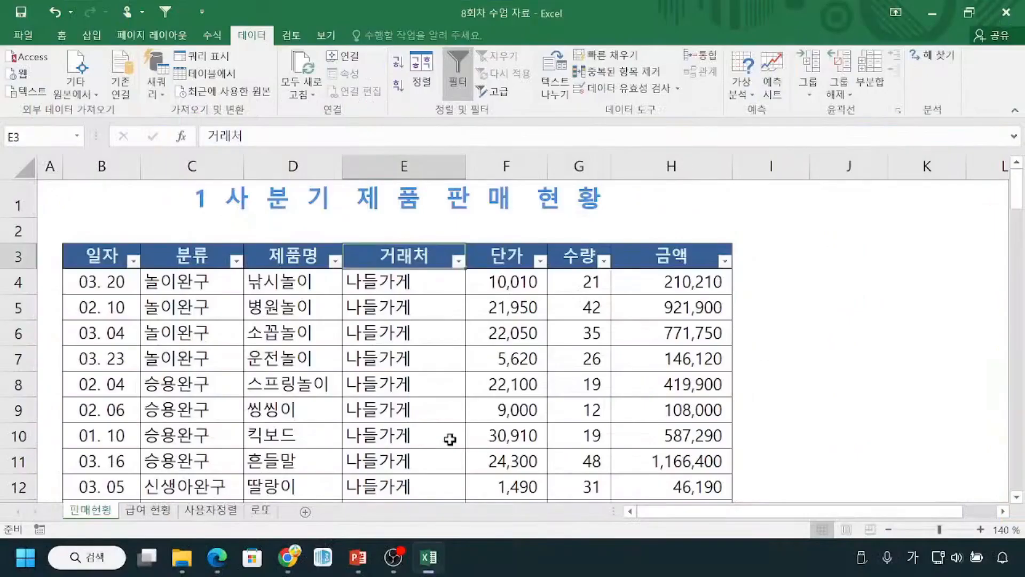
Step: Reopen the 거래처 filter and examine the (모두 선택) option without applying a filter
{"action": "left_click", "coordinate": [458, 260]}
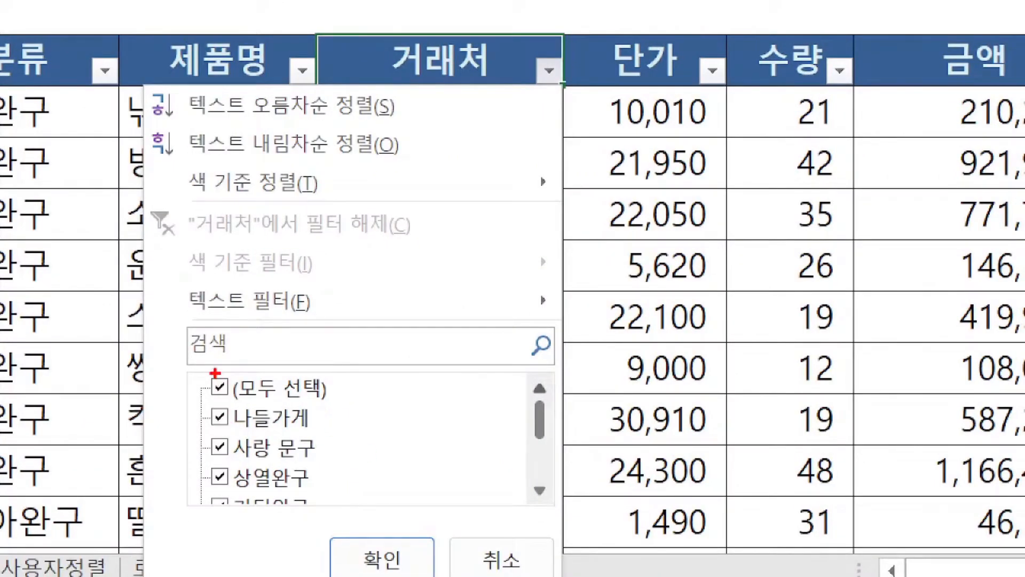
{"action": "left_click_drag", "start_coordinate": [203, 370], "coordinate": [351, 407]}
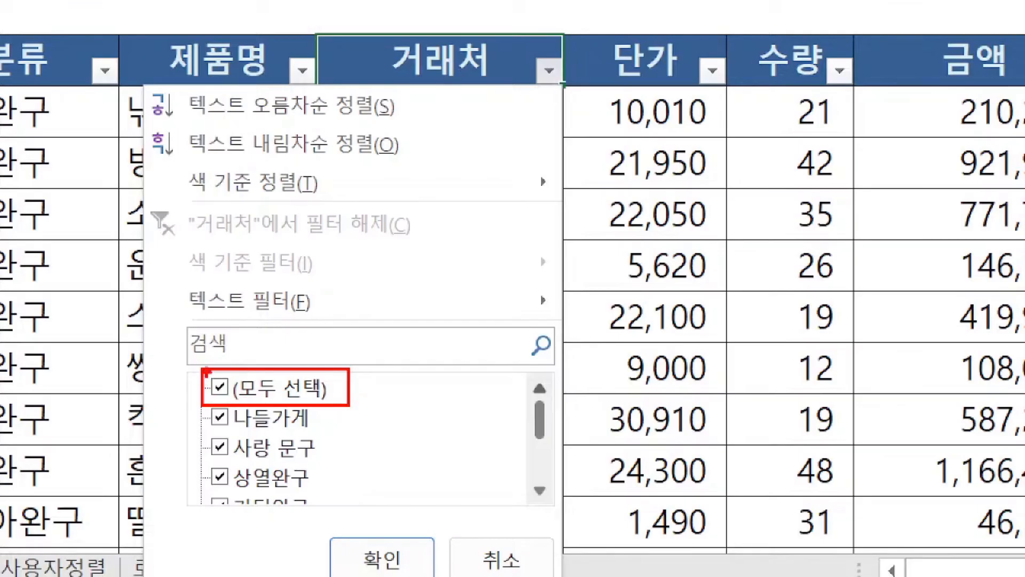
{"action": "left_click_drag", "start_coordinate": [207, 369], "coordinate": [216, 388]}
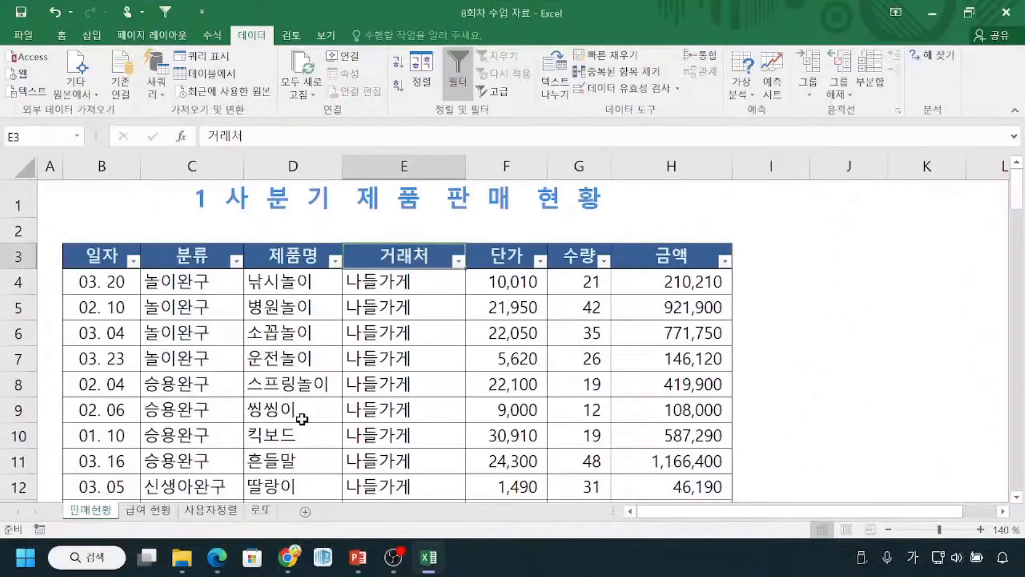
{"action": "left_click", "coordinate": [457, 261]}
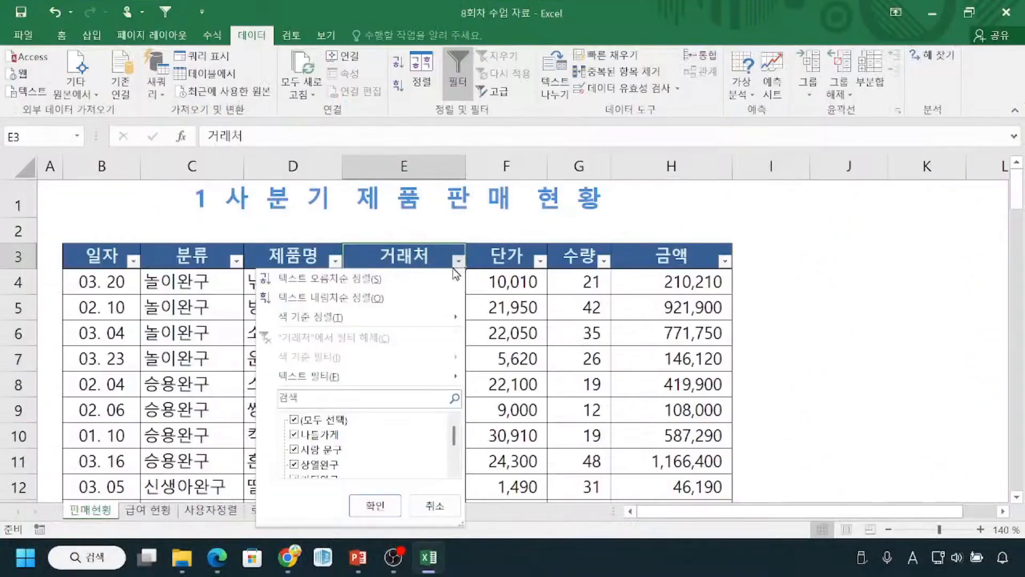
{"action": "left_click", "coordinate": [296, 420]}
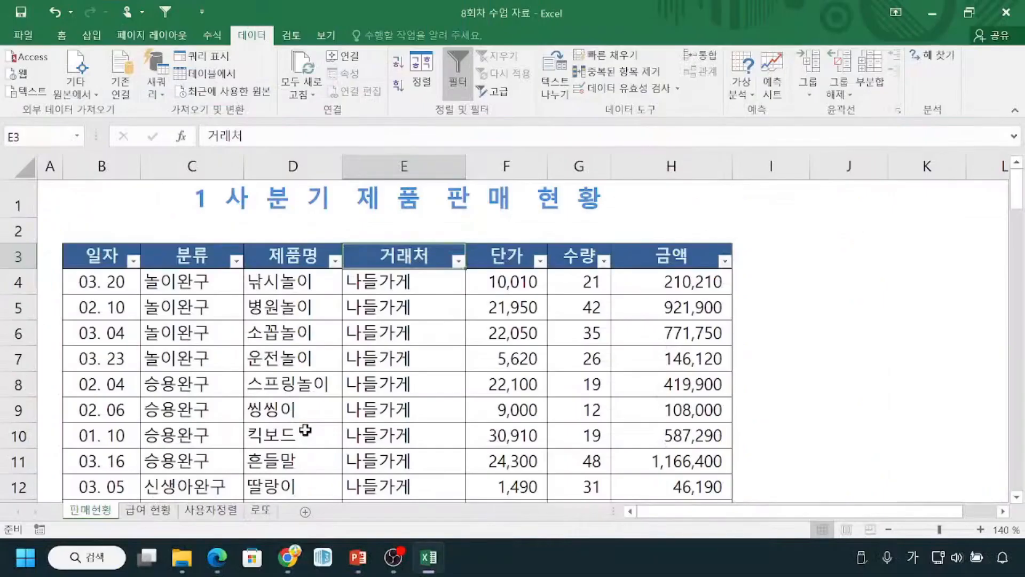
Step: Clear (모두 선택) in the 거래처 filter and choose only 나들가게
{"action": "left_click", "coordinate": [458, 261]}
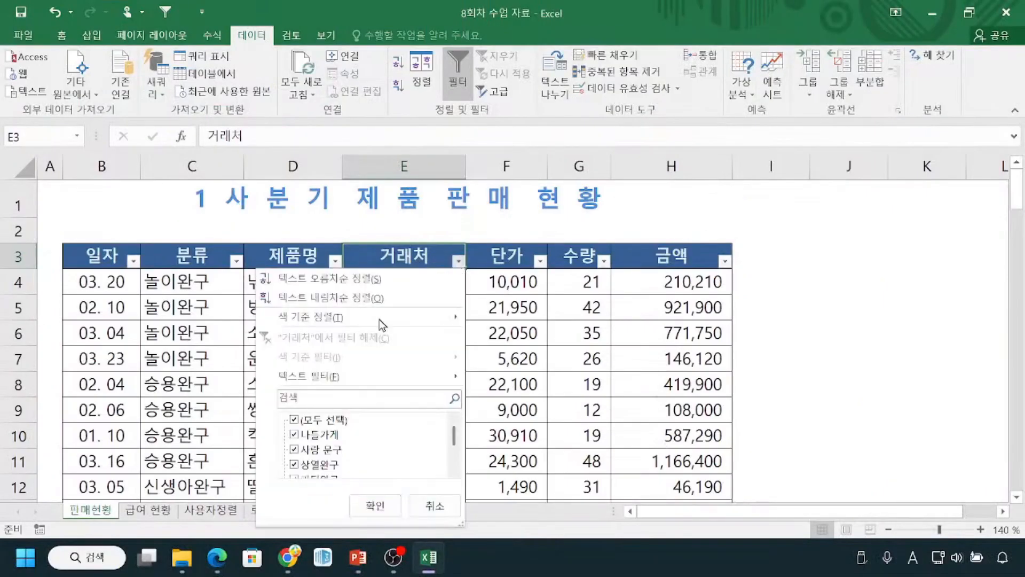
{"action": "left_click", "coordinate": [295, 421]}
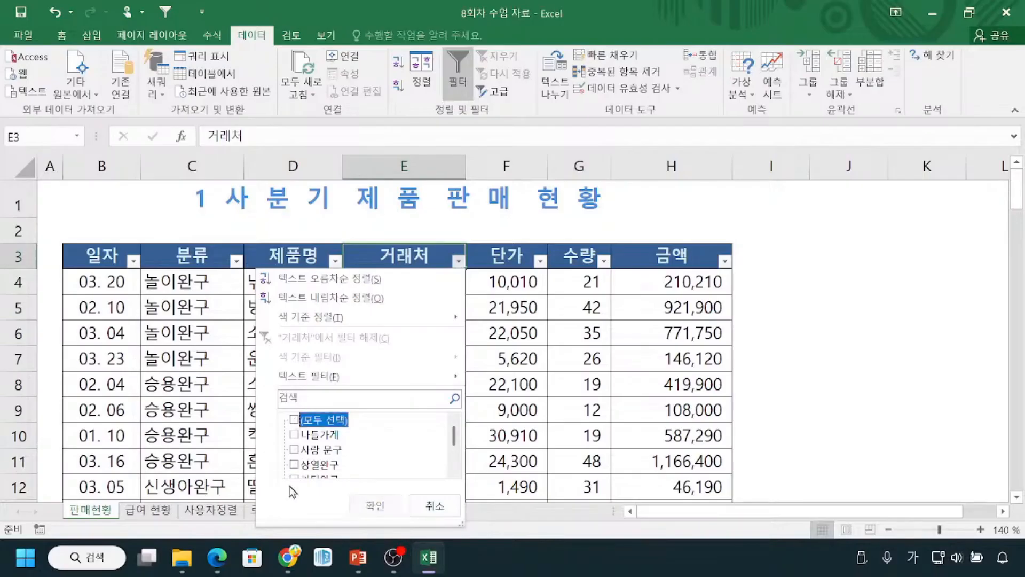
{"action": "left_click", "coordinate": [297, 435]}
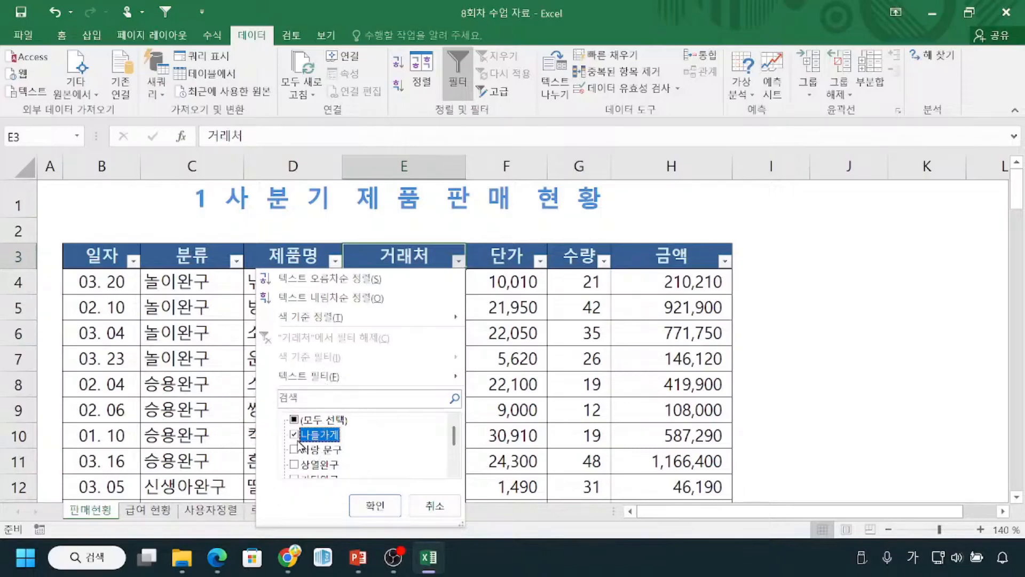
Step: Apply the 거래처 column filter with only 나들가게 selected to the sales table
{"action": "left_click", "coordinate": [366, 512]}
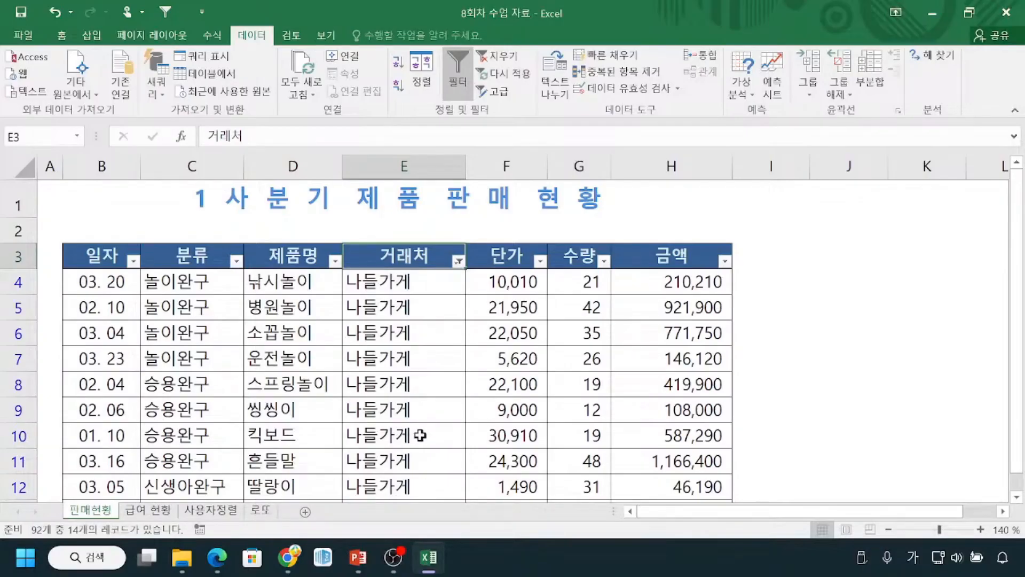
{"action": "left_click", "coordinate": [888, 529]}
{"action": "left_click", "coordinate": [888, 530]}
{"action": "left_click", "coordinate": [888, 530]}
{"action": "left_click", "coordinate": [887, 529]}
{"action": "left_click", "coordinate": [888, 530]}
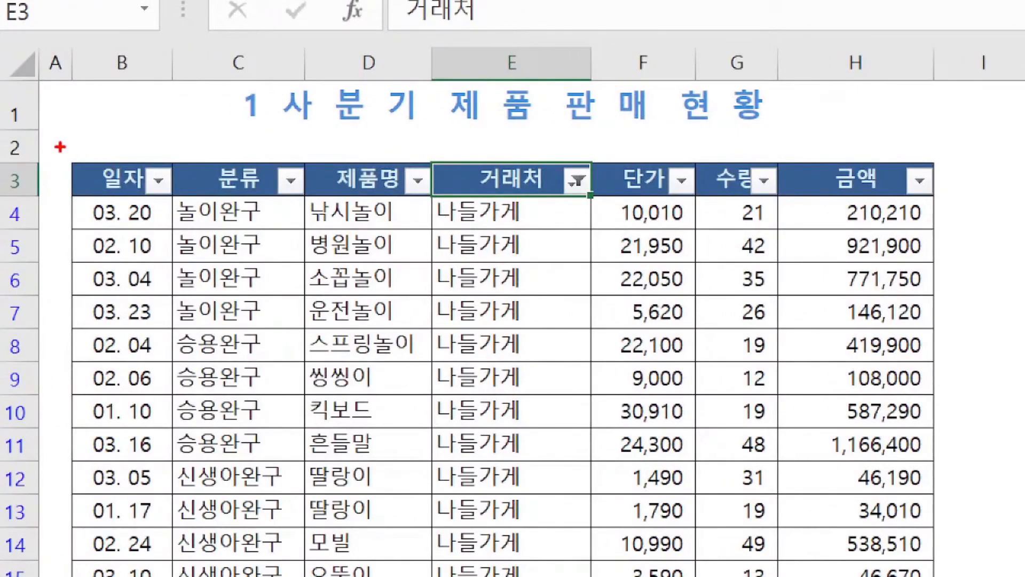
{"action": "mouse_move", "coordinate": [33, 145]}
{"action": "left_mouse_down"}
{"action": "mouse_move", "coordinate": [167, 200]}
{"action": "mouse_move", "coordinate": [978, 203]}
{"action": "left_mouse_up"}
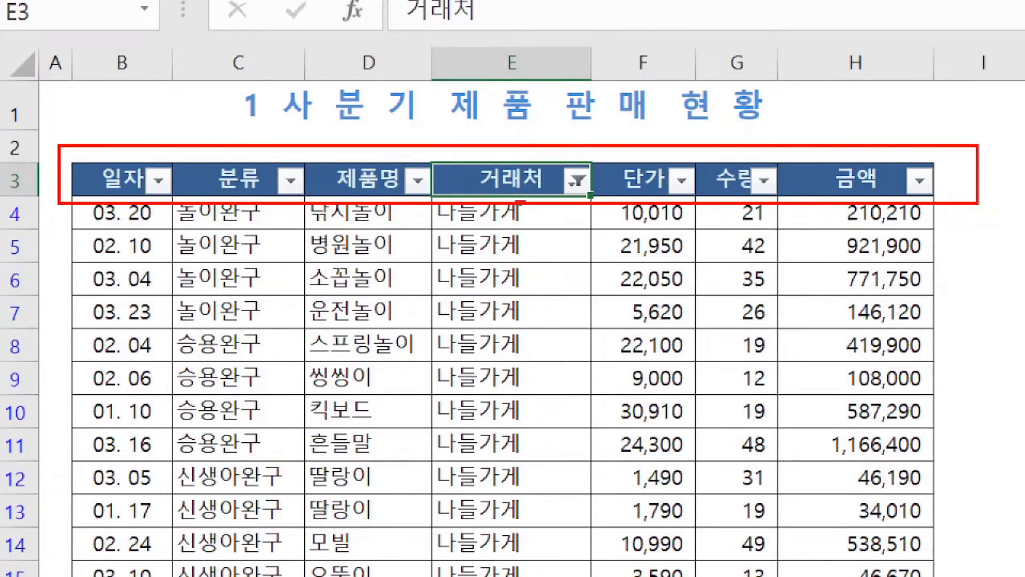
{"action": "left_click_drag", "start_coordinate": [419, 129], "coordinate": [417, 152]}
{"action": "left_click_drag", "start_coordinate": [286, 143], "coordinate": [288, 159]}
{"action": "left_click_drag", "start_coordinate": [153, 140], "coordinate": [152, 161]}
{"action": "mouse_move", "coordinate": [574, 156]}
{"action": "left_mouse_down"}
{"action": "mouse_move", "coordinate": [553, 188]}
{"action": "mouse_move", "coordinate": [592, 206]}
{"action": "mouse_move", "coordinate": [570, 158]}
{"action": "left_mouse_up"}
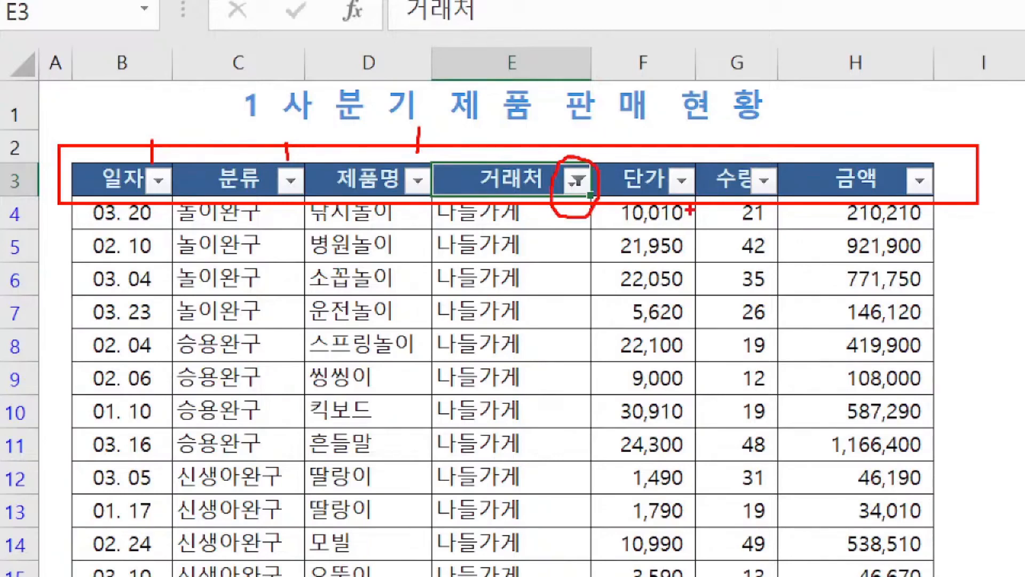
{"action": "left_click_drag", "start_coordinate": [462, 180], "coordinate": [441, 296]}
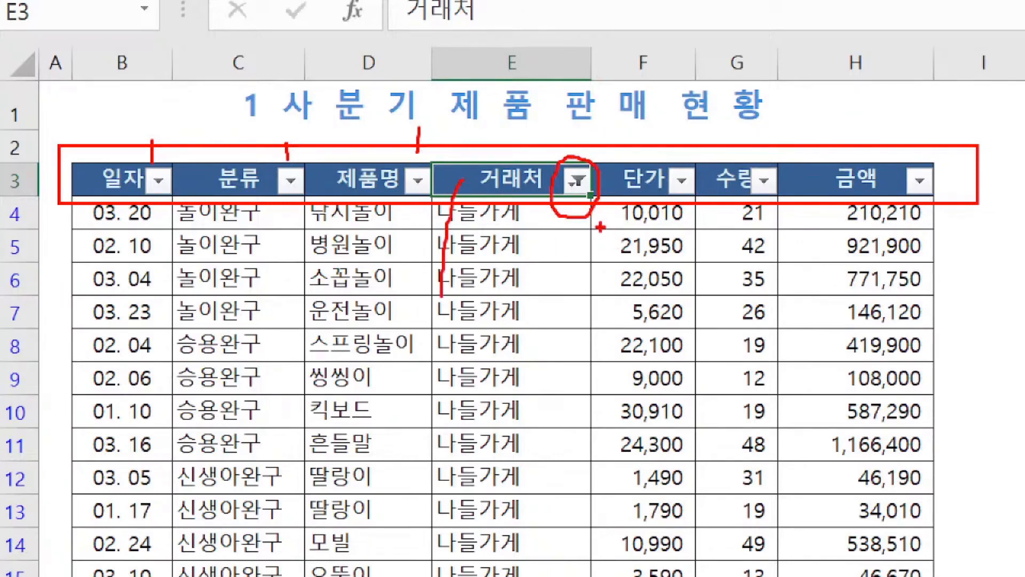
{"action": "left_click_drag", "start_coordinate": [589, 300], "coordinate": [571, 214]}
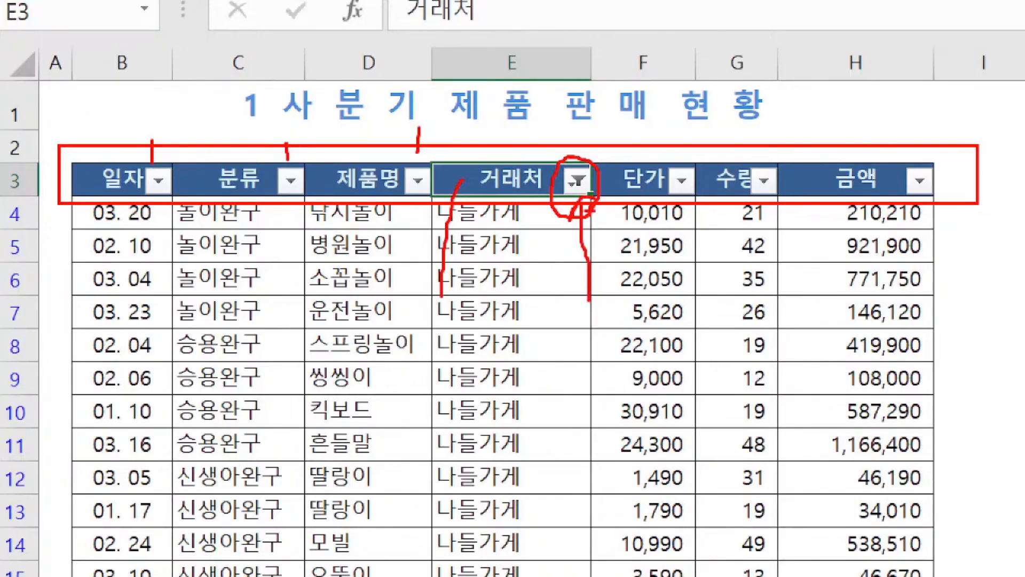
{"action": "mouse_move", "coordinate": [567, 156]}
{"action": "left_mouse_down"}
{"action": "mouse_move", "coordinate": [561, 219]}
{"action": "mouse_move", "coordinate": [606, 141]}
{"action": "mouse_move", "coordinate": [541, 132]}
{"action": "left_mouse_up"}
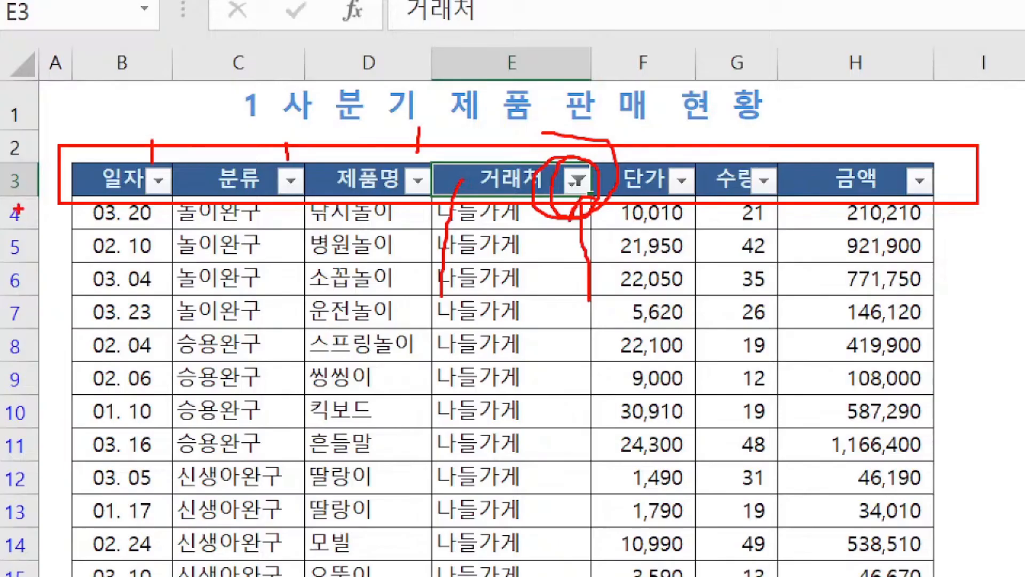
{"action": "left_click_drag", "start_coordinate": [29, 215], "coordinate": [39, 271]}
{"action": "left_click_drag", "start_coordinate": [38, 272], "coordinate": [38, 392]}
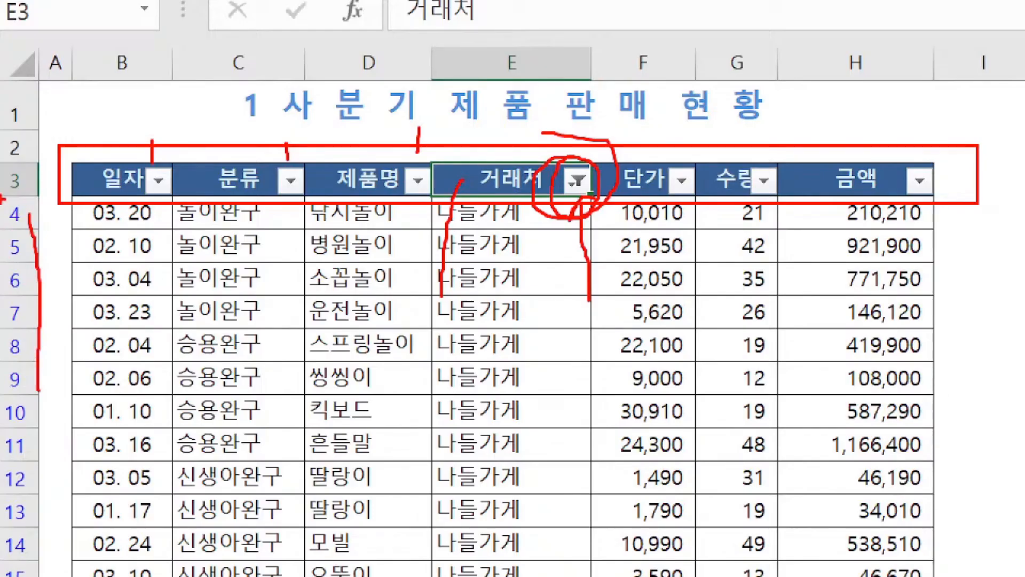
{"action": "mouse_move", "coordinate": [2, 199]}
{"action": "left_mouse_down"}
{"action": "mouse_move", "coordinate": [37, 574]}
{"action": "mouse_move", "coordinate": [50, 573]}
{"action": "left_mouse_up"}
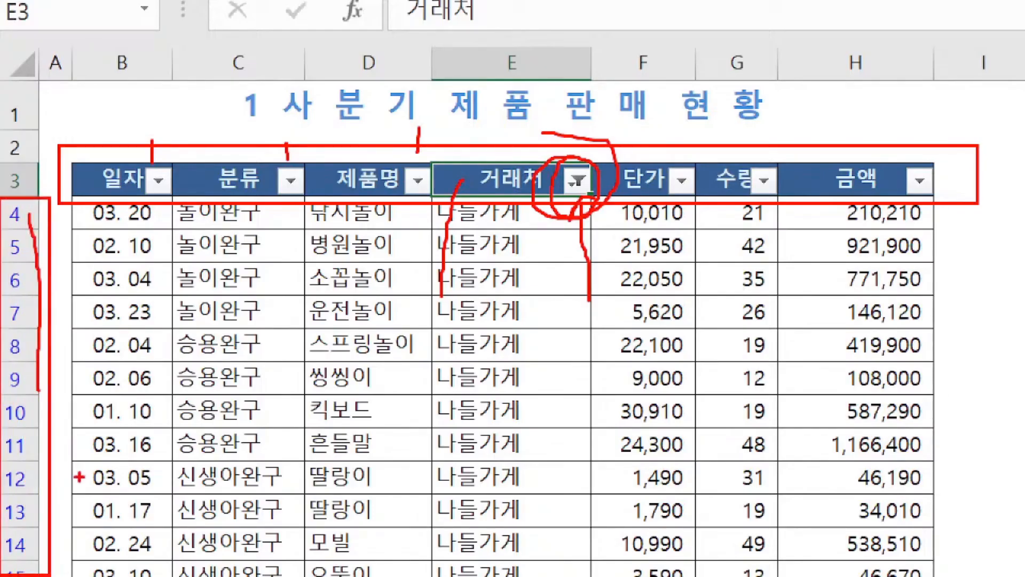
{"action": "key", "text": "Escape"}
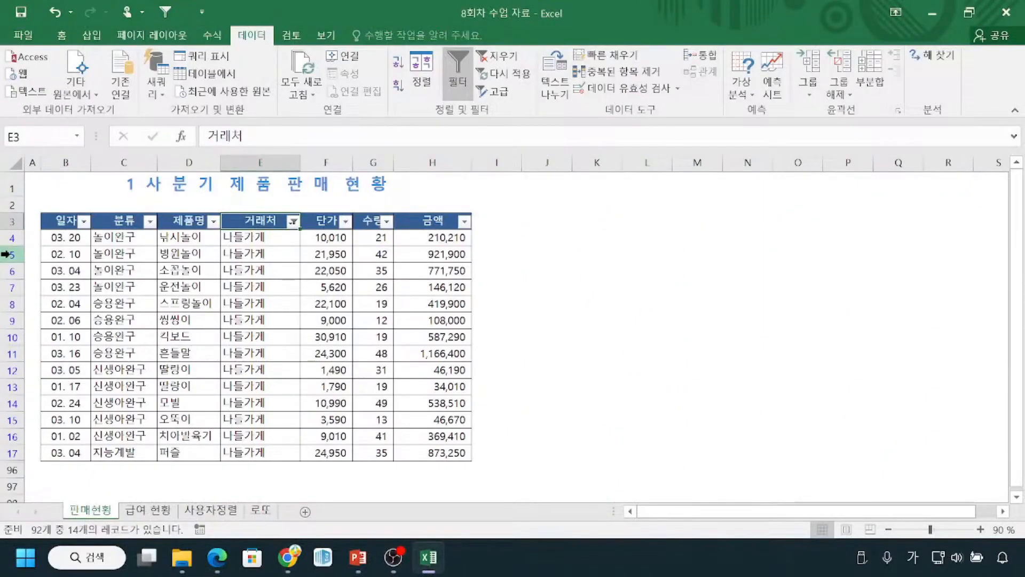
{"action": "key", "text": "ctrl+1"}
{"action": "left_click", "coordinate": [6, 469]}
{"action": "left_click_drag", "start_coordinate": [12, 448], "coordinate": [37, 449]}
{"action": "left_click_drag", "start_coordinate": [4, 485], "coordinate": [43, 489]}
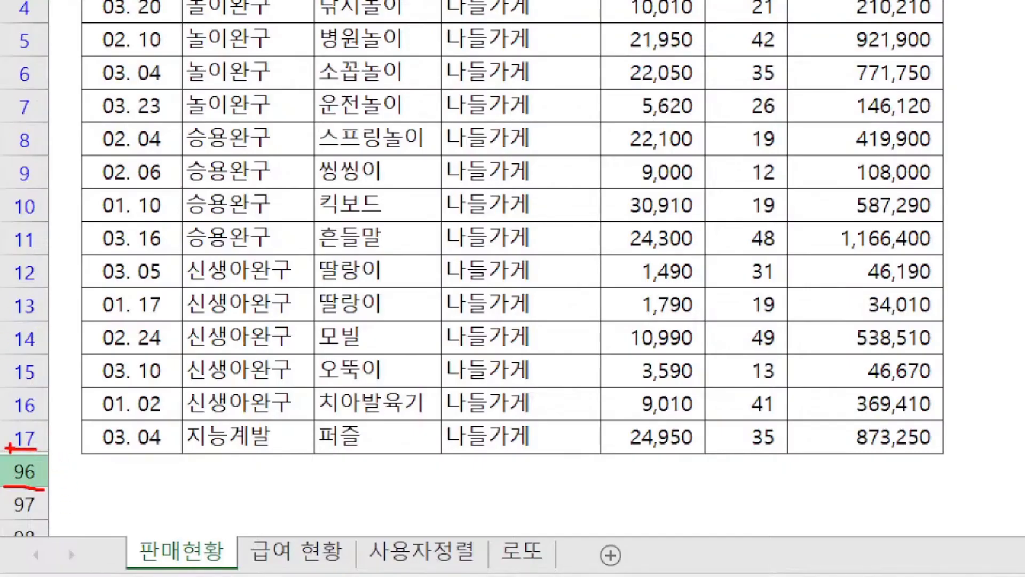
{"action": "mouse_move", "coordinate": [55, 463]}
{"action": "left_mouse_down"}
{"action": "mouse_move", "coordinate": [54, 447]}
{"action": "mouse_move", "coordinate": [36, 450]}
{"action": "left_mouse_up"}
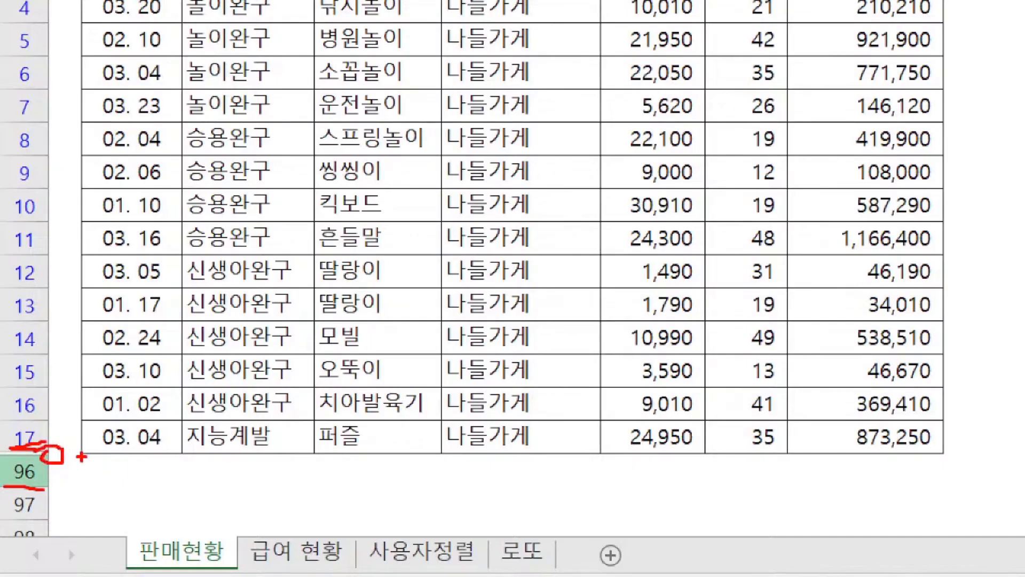
{"action": "key", "text": "Escape"}
{"action": "key", "text": "ctrl+1"}
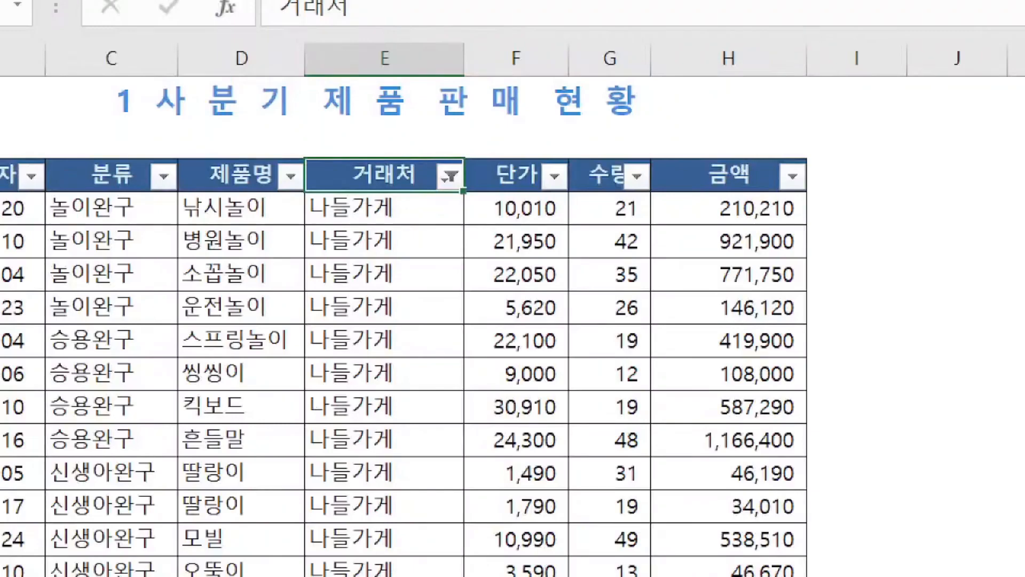
{"action": "mouse_move", "coordinate": [544, 150]}
{"action": "left_mouse_down"}
{"action": "mouse_move", "coordinate": [527, 182]}
{"action": "mouse_move", "coordinate": [579, 187]}
{"action": "mouse_move", "coordinate": [553, 142]}
{"action": "left_mouse_up"}
{"action": "left_click_drag", "start_coordinate": [497, 117], "coordinate": [481, 135]}
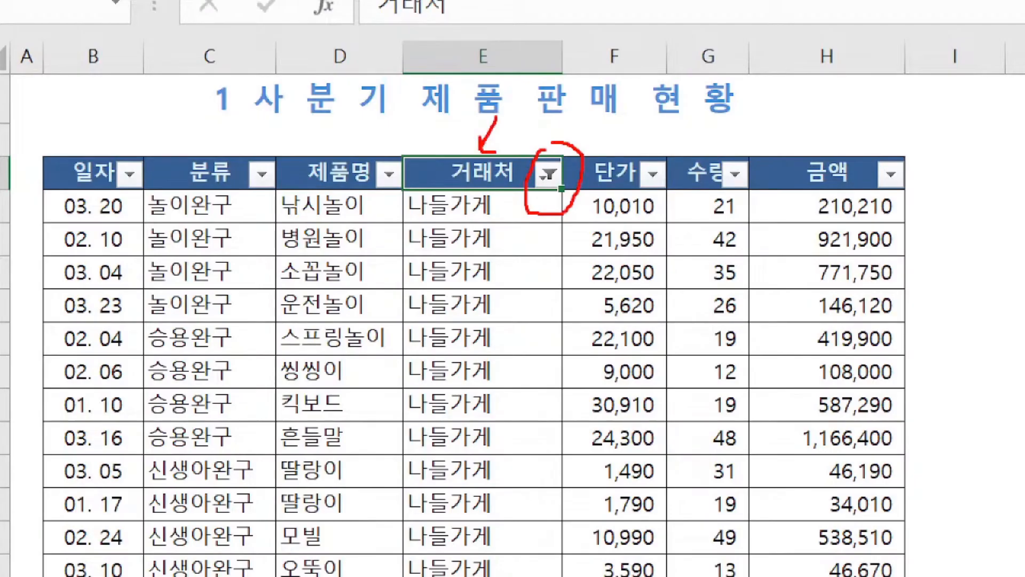
{"action": "key", "text": "Escape"}
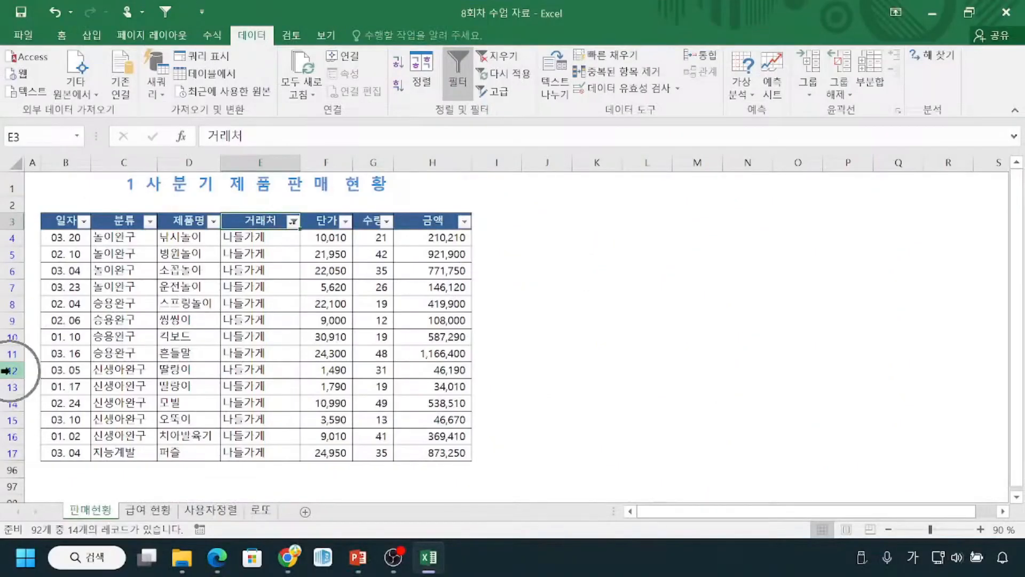
{"action": "key", "text": "ctrl+2"}
{"action": "mouse_move", "coordinate": [16, 251]}
{"action": "left_mouse_down"}
{"action": "mouse_move", "coordinate": [8, 365]}
{"action": "mouse_move", "coordinate": [38, 262]}
{"action": "mouse_move", "coordinate": [13, 244]}
{"action": "mouse_move", "coordinate": [24, 339]}
{"action": "left_mouse_up"}
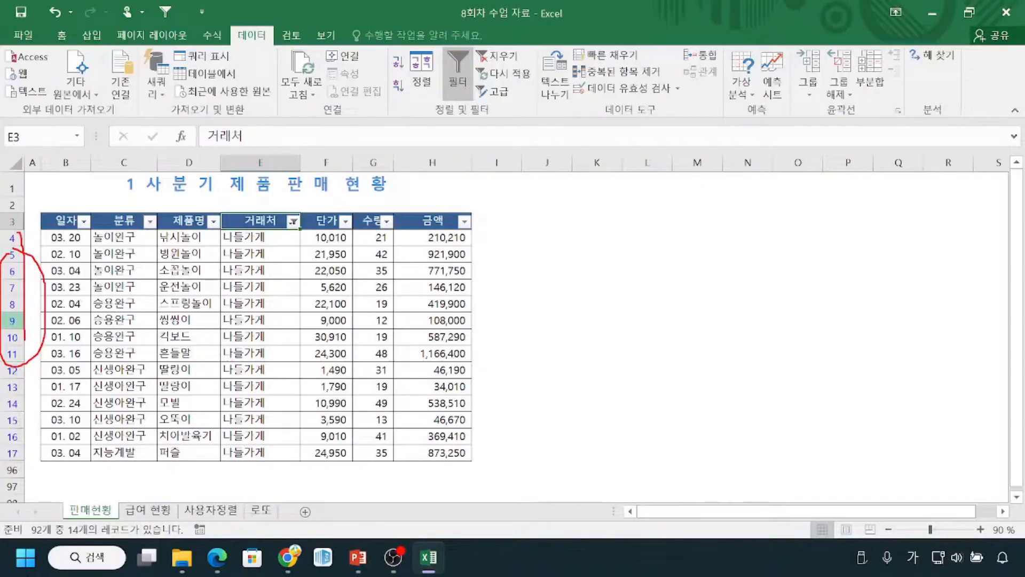
{"action": "mouse_move", "coordinate": [25, 457]}
{"action": "left_mouse_down"}
{"action": "mouse_move", "coordinate": [3, 468]}
{"action": "mouse_move", "coordinate": [22, 462]}
{"action": "left_mouse_up"}
{"action": "key", "text": "Escape"}
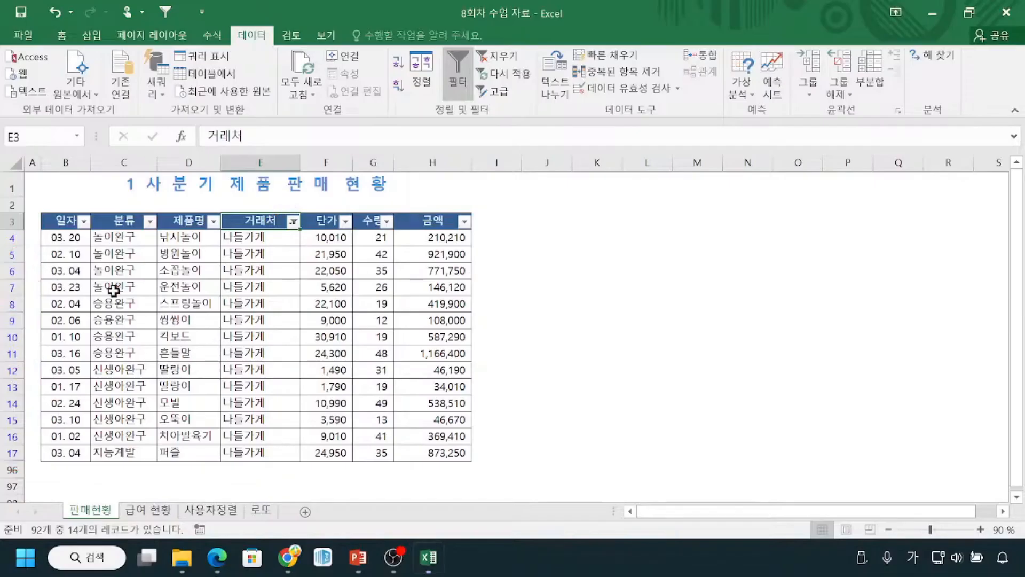
{"action": "key", "text": "ctrl+1"}
{"action": "left_click", "coordinate": [529, 210]}
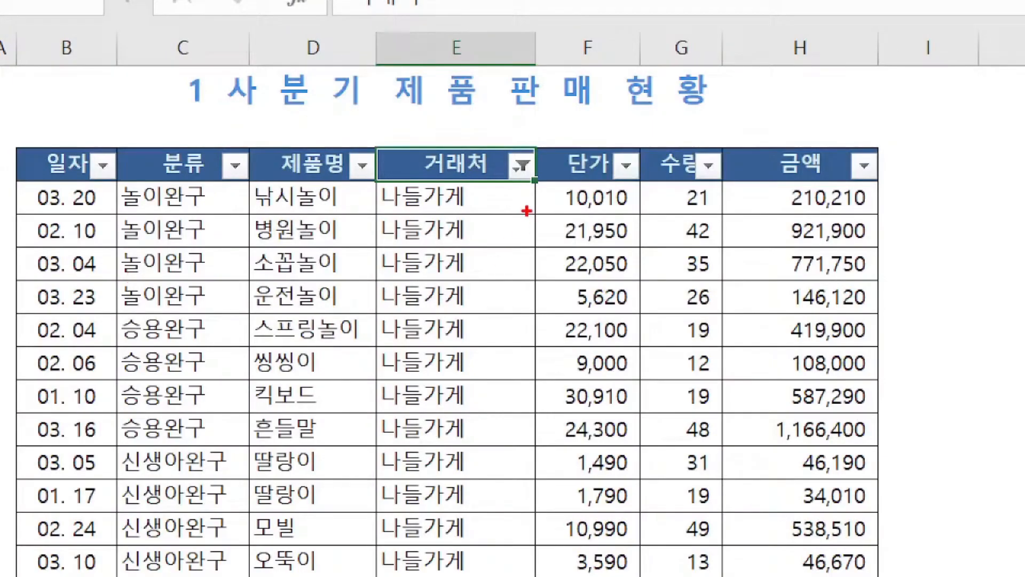
{"action": "mouse_move", "coordinate": [375, 184]}
{"action": "left_mouse_down"}
{"action": "mouse_move", "coordinate": [454, 438]}
{"action": "mouse_move", "coordinate": [542, 491]}
{"action": "left_mouse_up"}
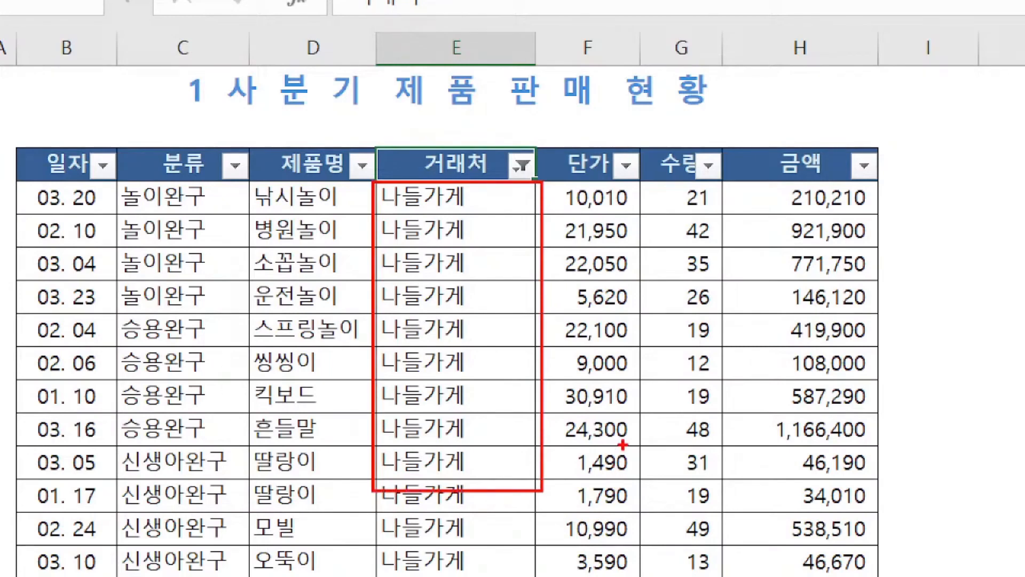
{"action": "mouse_move", "coordinate": [155, 448]}
{"action": "left_mouse_down"}
{"action": "mouse_move", "coordinate": [110, 477]}
{"action": "mouse_move", "coordinate": [111, 576]}
{"action": "mouse_move", "coordinate": [187, 575]}
{"action": "mouse_move", "coordinate": [269, 439]}
{"action": "mouse_move", "coordinate": [153, 435]}
{"action": "left_mouse_up"}
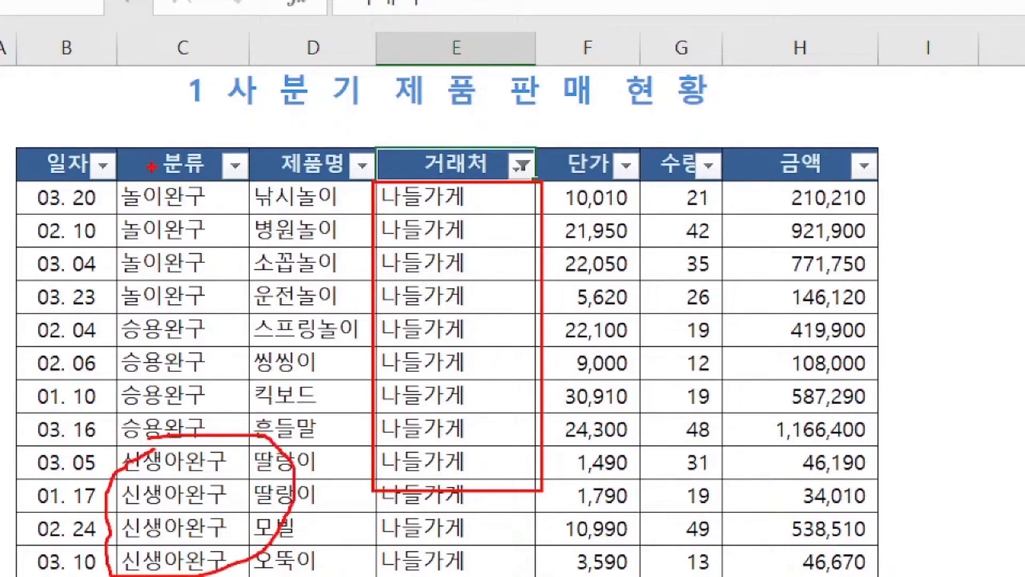
{"action": "mouse_move", "coordinate": [157, 141]}
{"action": "left_mouse_down"}
{"action": "mouse_move", "coordinate": [195, 201]}
{"action": "mouse_move", "coordinate": [182, 133]}
{"action": "mouse_move", "coordinate": [172, 134]}
{"action": "left_mouse_up"}
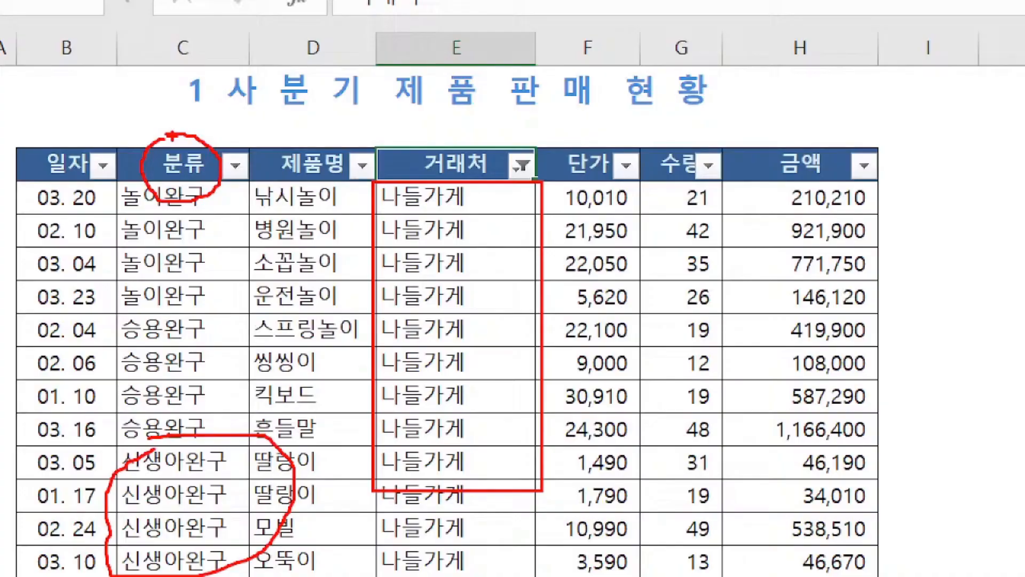
{"action": "key", "text": "Escape"}
{"action": "key", "text": "ctrl+1"}
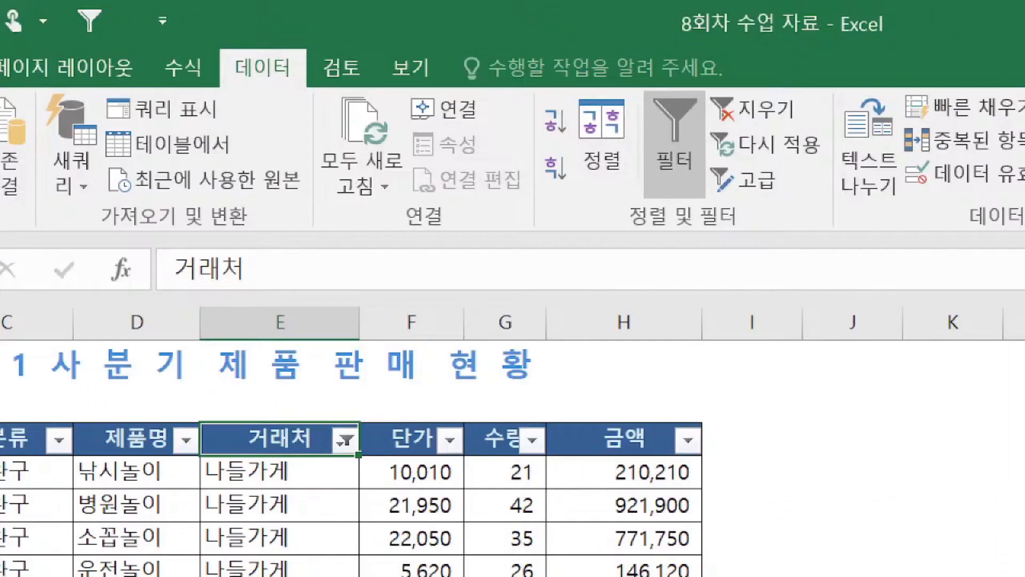
{"action": "left_click", "coordinate": [549, 132]}
{"action": "left_click_drag", "start_coordinate": [572, 94], "coordinate": [634, 172]}
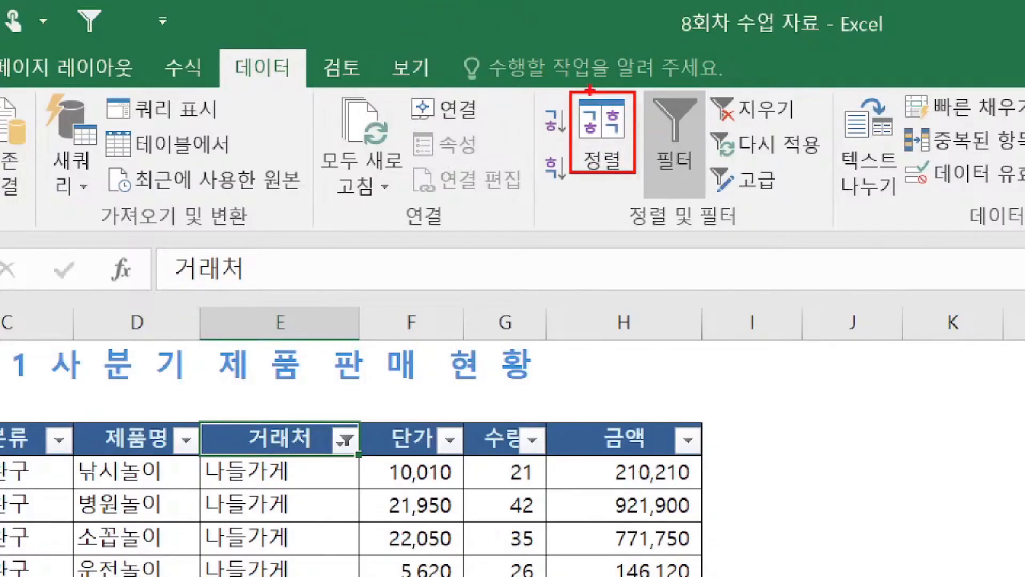
{"action": "left_click_drag", "start_coordinate": [543, 88], "coordinate": [553, 88]}
{"action": "left_click_drag", "start_coordinate": [532, 163], "coordinate": [545, 152]}
{"action": "mouse_move", "coordinate": [544, 113]}
{"action": "left_mouse_down"}
{"action": "mouse_move", "coordinate": [526, 130]}
{"action": "mouse_move", "coordinate": [542, 172]}
{"action": "left_mouse_up"}
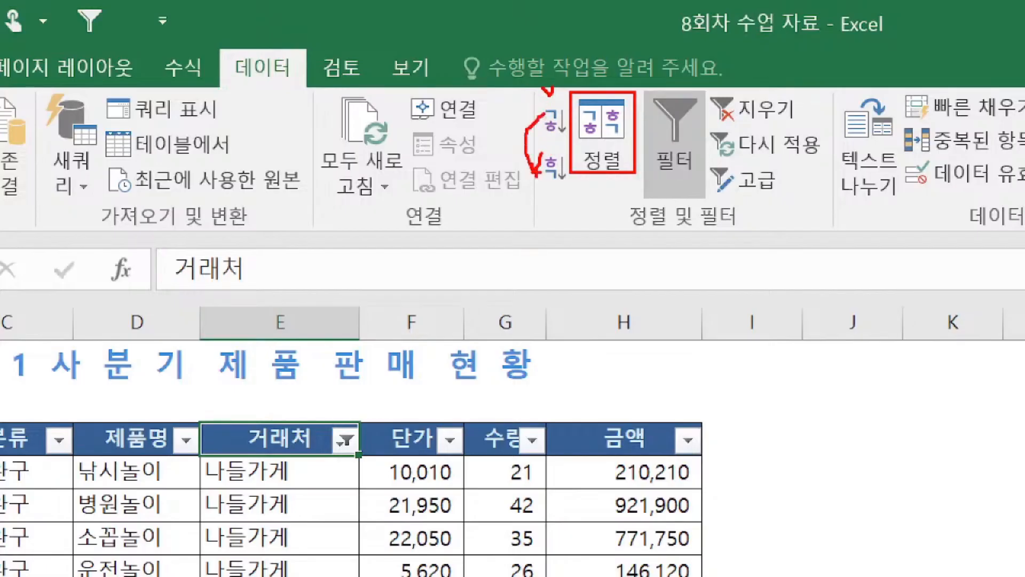
{"action": "left_click_drag", "start_coordinate": [533, 176], "coordinate": [541, 174]}
{"action": "mouse_move", "coordinate": [596, 252]}
{"action": "left_mouse_down"}
{"action": "mouse_move", "coordinate": [603, 182]}
{"action": "mouse_move", "coordinate": [618, 194]}
{"action": "left_mouse_up"}
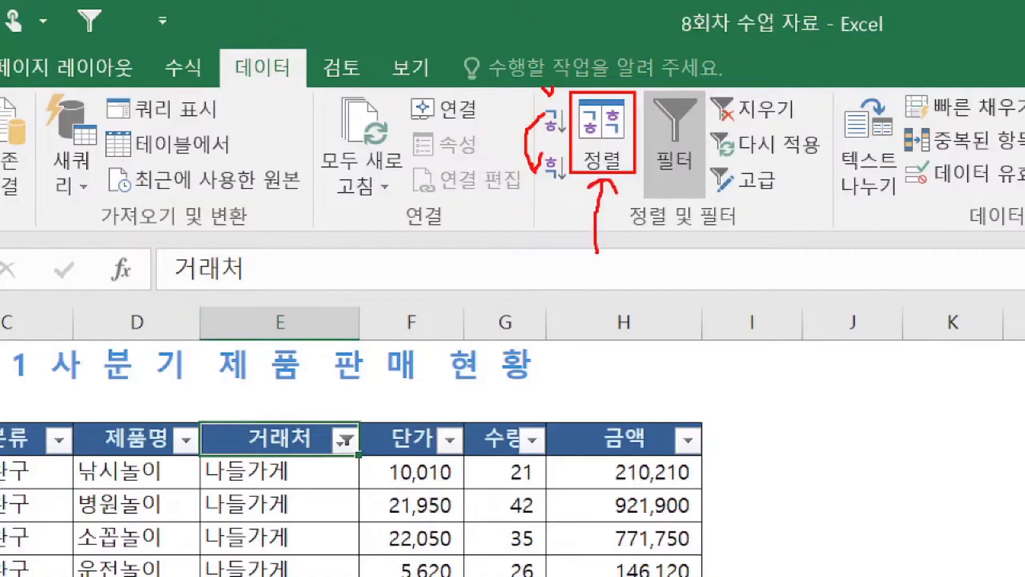
{"action": "key", "text": "Escape"}
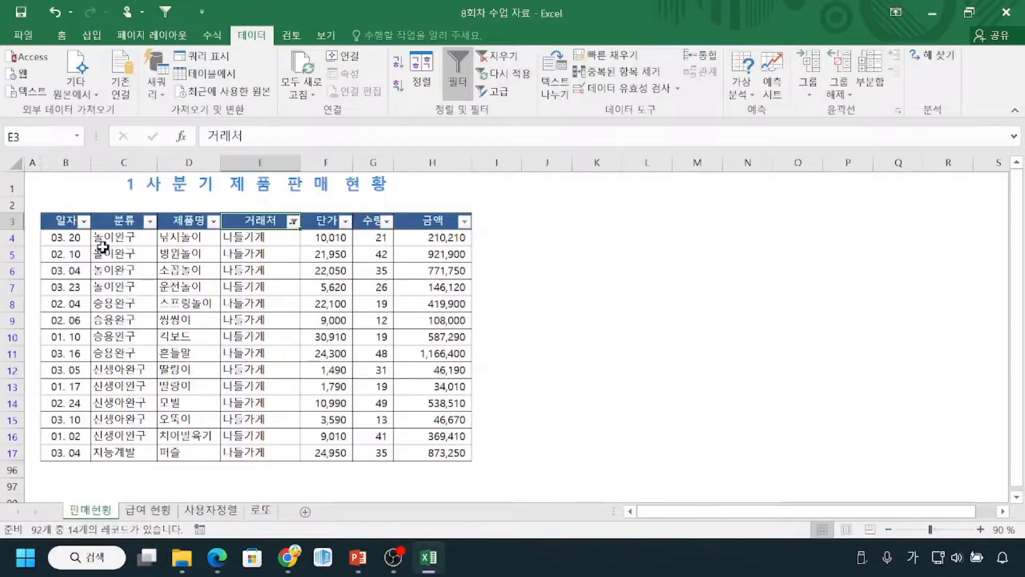
{"action": "key", "text": "ctrl+2"}
{"action": "mouse_move", "coordinate": [219, 213]}
{"action": "left_mouse_down"}
{"action": "mouse_move", "coordinate": [276, 411]}
{"action": "mouse_move", "coordinate": [303, 462]}
{"action": "left_mouse_up"}
{"action": "mouse_move", "coordinate": [484, 233]}
{"action": "left_mouse_down"}
{"action": "mouse_move", "coordinate": [516, 407]}
{"action": "mouse_move", "coordinate": [496, 451]}
{"action": "left_mouse_up"}
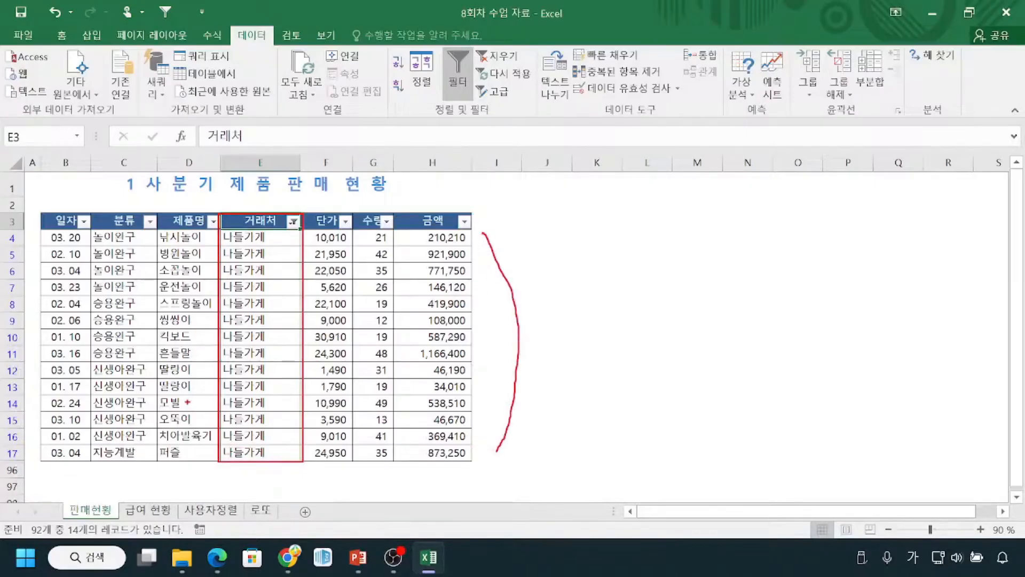
{"action": "mouse_move", "coordinate": [252, 347]}
{"action": "left_mouse_down"}
{"action": "mouse_move", "coordinate": [309, 391]}
{"action": "mouse_move", "coordinate": [269, 362]}
{"action": "left_mouse_up"}
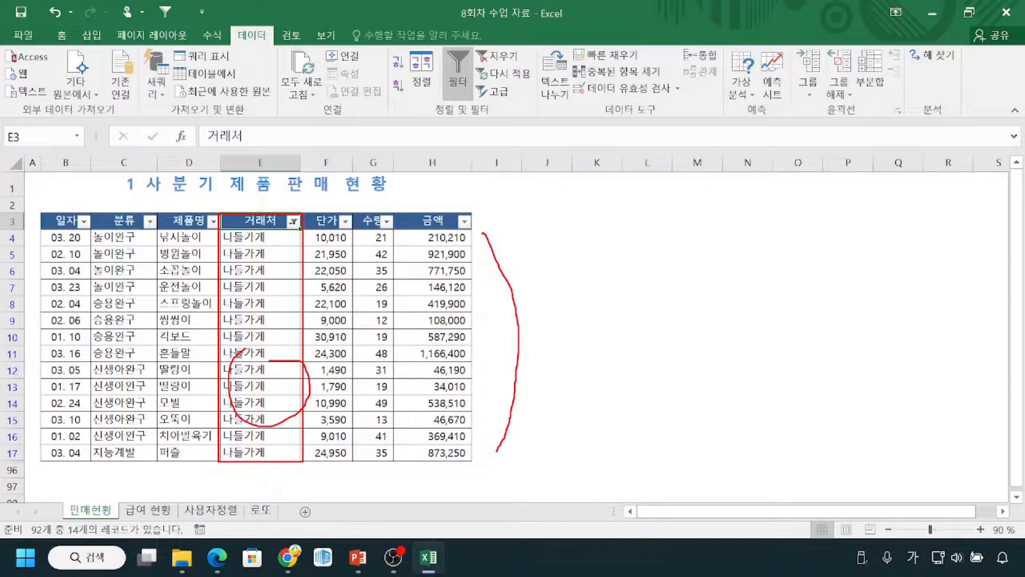
{"action": "mouse_move", "coordinate": [106, 362]}
{"action": "left_mouse_down"}
{"action": "mouse_move", "coordinate": [121, 444]}
{"action": "mouse_move", "coordinate": [142, 370]}
{"action": "left_mouse_up"}
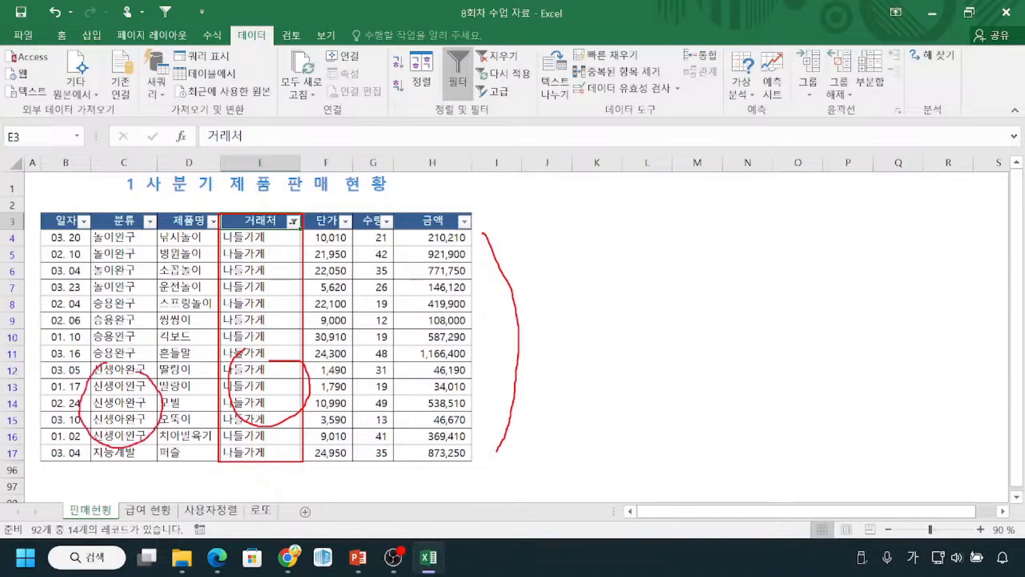
{"action": "mouse_move", "coordinate": [140, 202]}
{"action": "left_mouse_down"}
{"action": "mouse_move", "coordinate": [107, 211]}
{"action": "mouse_move", "coordinate": [143, 216]}
{"action": "mouse_move", "coordinate": [128, 207]}
{"action": "left_mouse_up"}
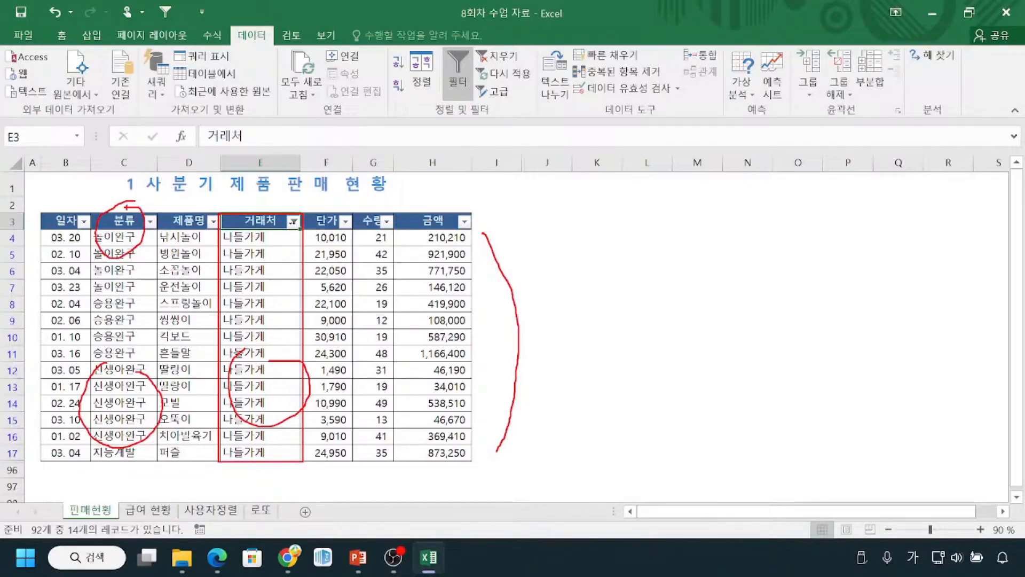
{"action": "key", "text": "Escape"}
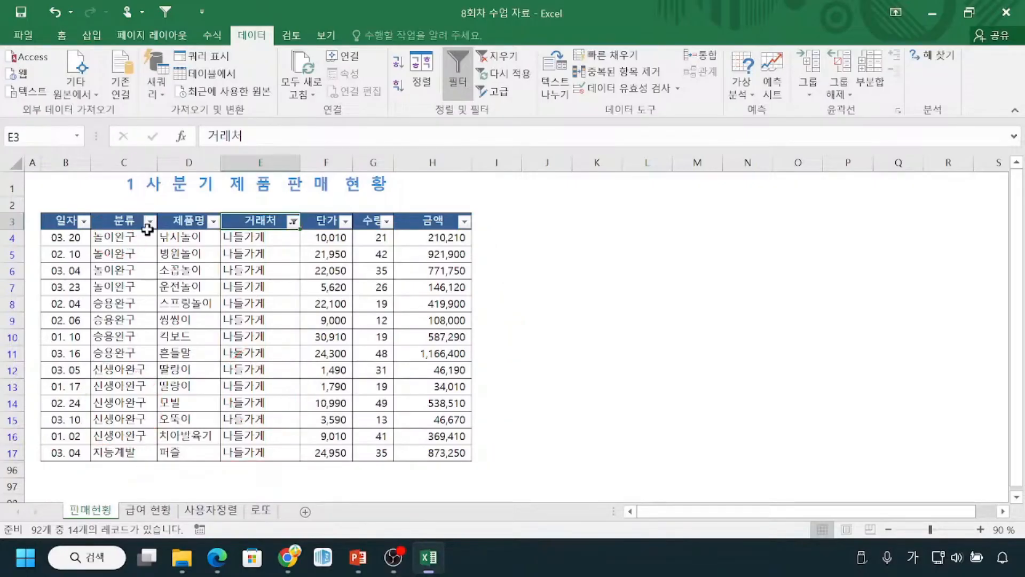
{"action": "key", "text": "ctrl"}
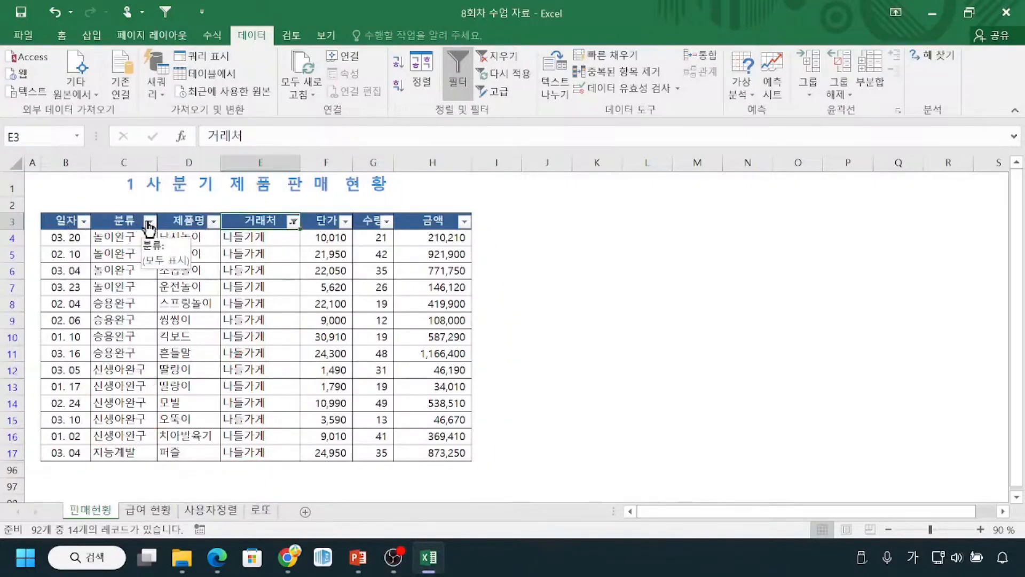
Step: View the category choices in the 분류 column's filter list, and leave the list without changing the selection
{"action": "left_click", "coordinate": [150, 221]}
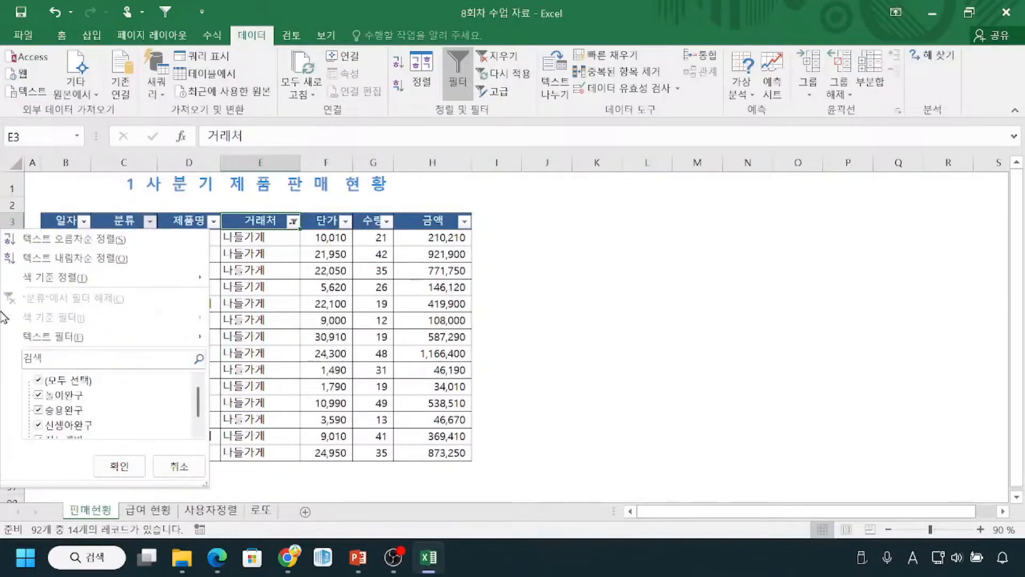
{"action": "key", "text": "ctrl+1"}
{"action": "left_click_drag", "start_coordinate": [70, 374], "coordinate": [199, 380]}
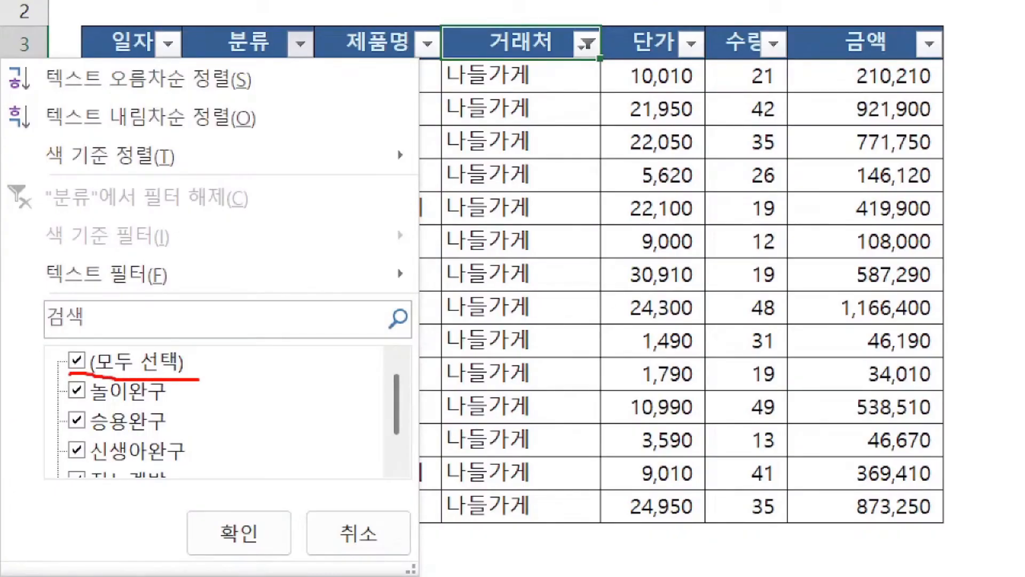
{"action": "key", "text": "Escape"}
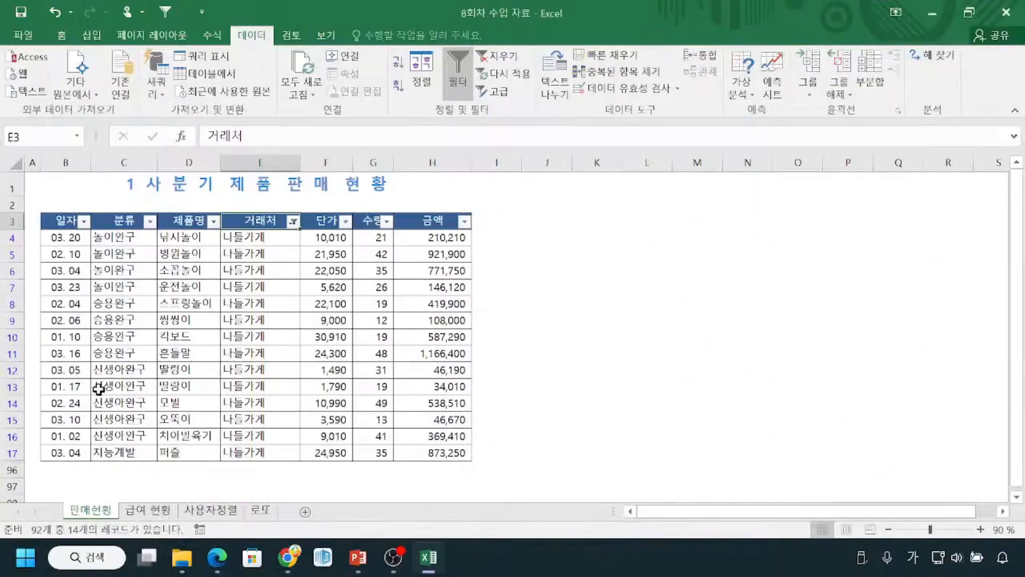
{"action": "left_click", "coordinate": [151, 221]}
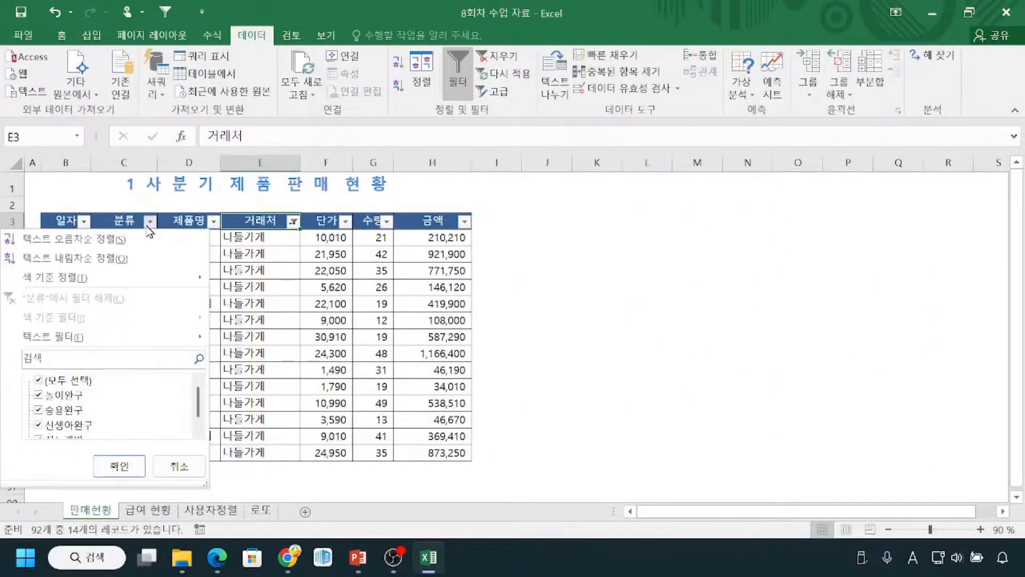
{"action": "left_click", "coordinate": [38, 381]}
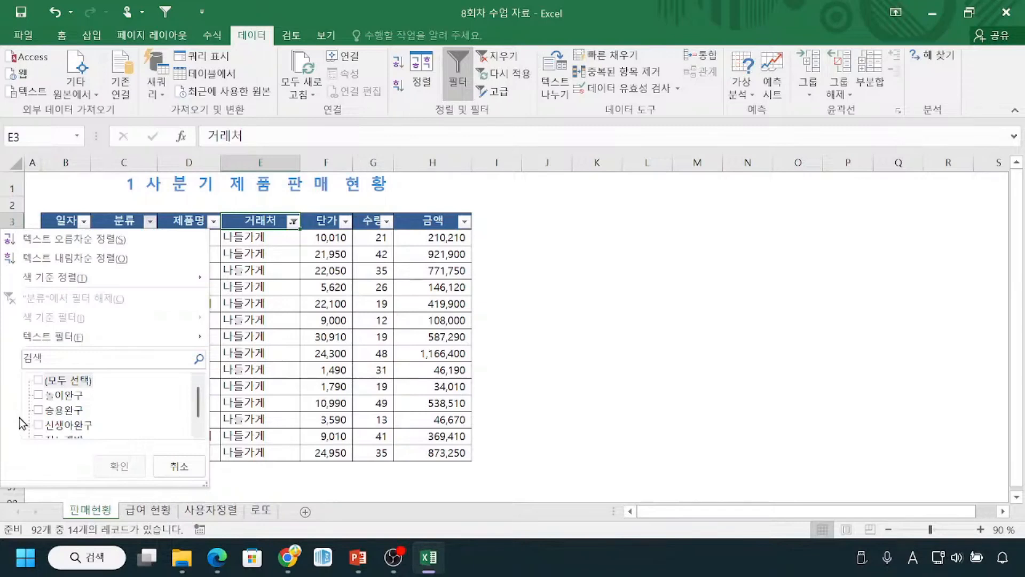
{"action": "left_click", "coordinate": [39, 426]}
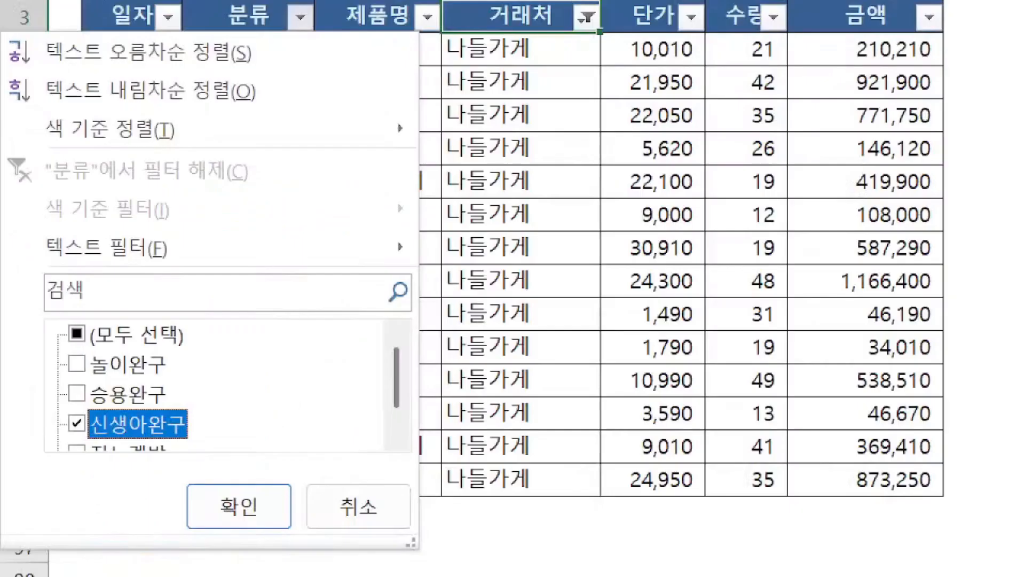
{"action": "left_click_drag", "start_coordinate": [72, 439], "coordinate": [176, 427]}
{"action": "mouse_move", "coordinate": [165, 352]}
{"action": "left_mouse_down"}
{"action": "mouse_move", "coordinate": [128, 374]}
{"action": "mouse_move", "coordinate": [128, 400]}
{"action": "left_mouse_up"}
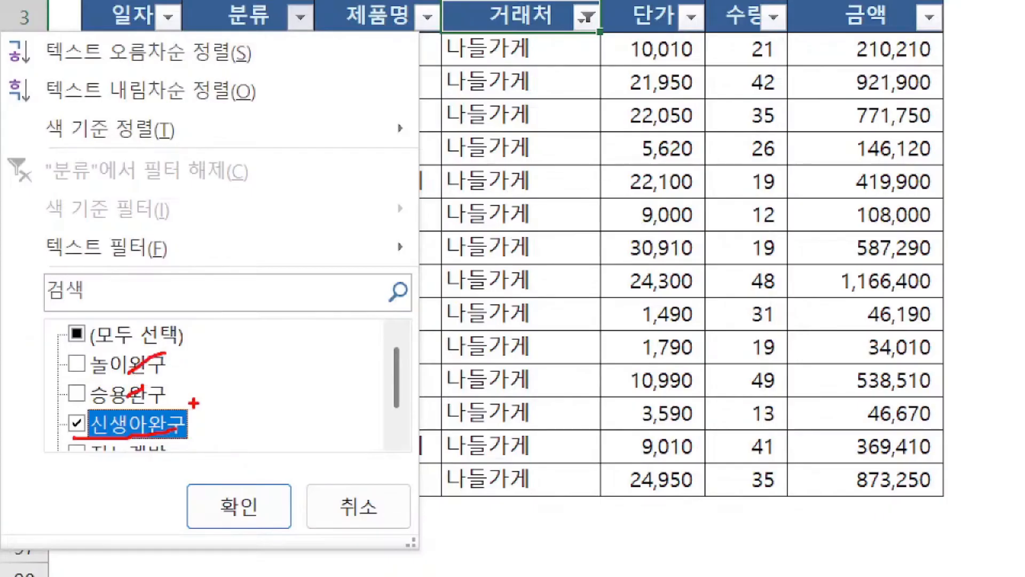
{"action": "left_click_drag", "start_coordinate": [195, 422], "coordinate": [218, 407]}
{"action": "mouse_move", "coordinate": [225, 494]}
{"action": "left_mouse_down"}
{"action": "mouse_move", "coordinate": [212, 535]}
{"action": "mouse_move", "coordinate": [201, 489]}
{"action": "left_mouse_up"}
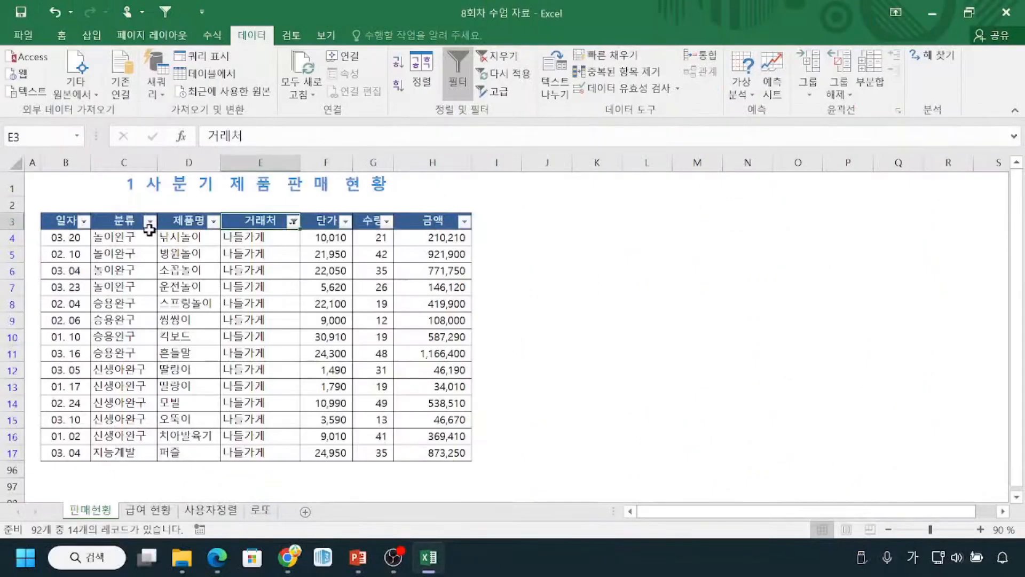
Step: Filter the 분류 column to show only 신생아완구 within the 나들가게 records
{"action": "left_click", "coordinate": [151, 221]}
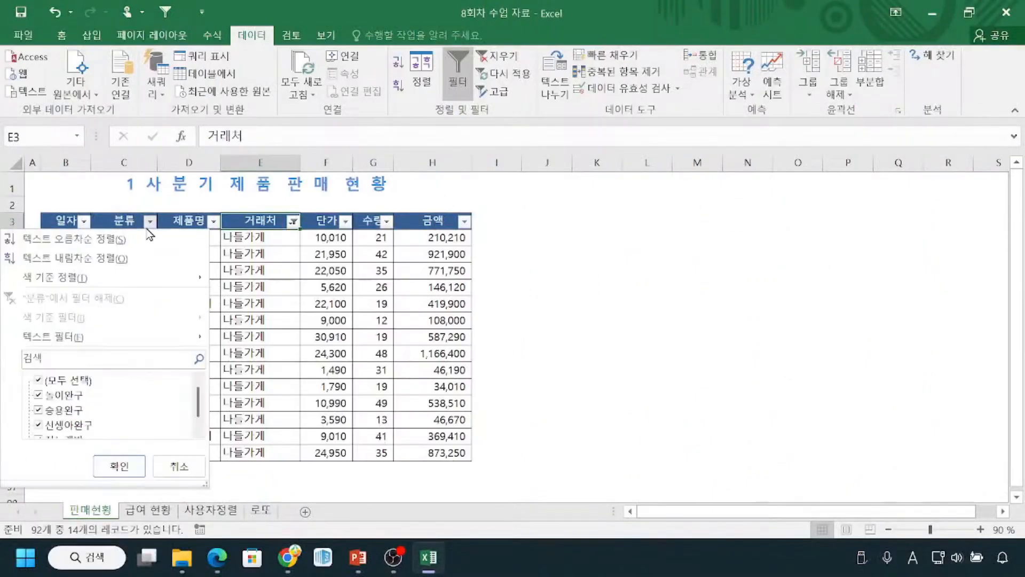
{"action": "left_click", "coordinate": [38, 380]}
{"action": "left_click", "coordinate": [39, 425]}
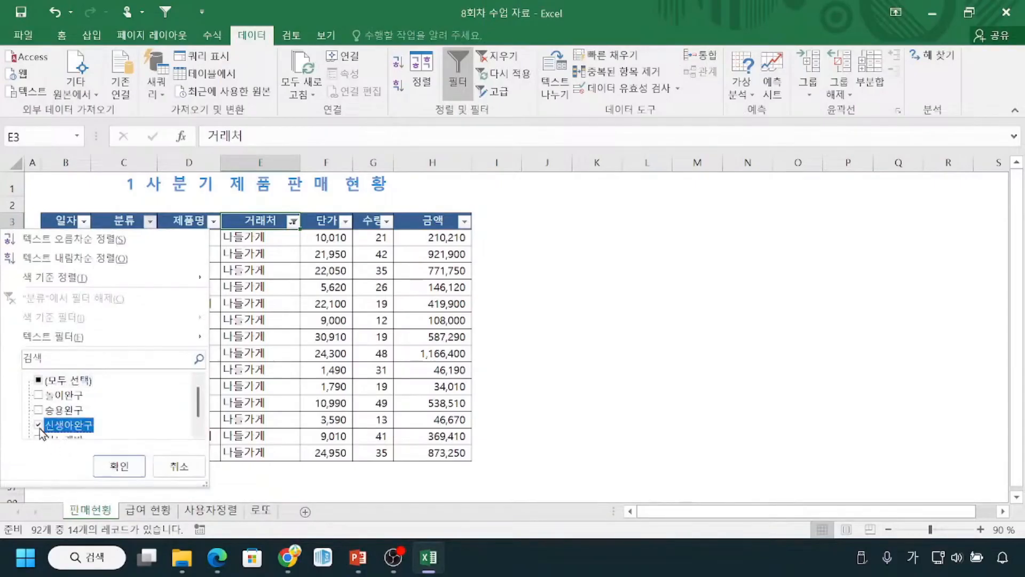
{"action": "left_click", "coordinate": [121, 473]}
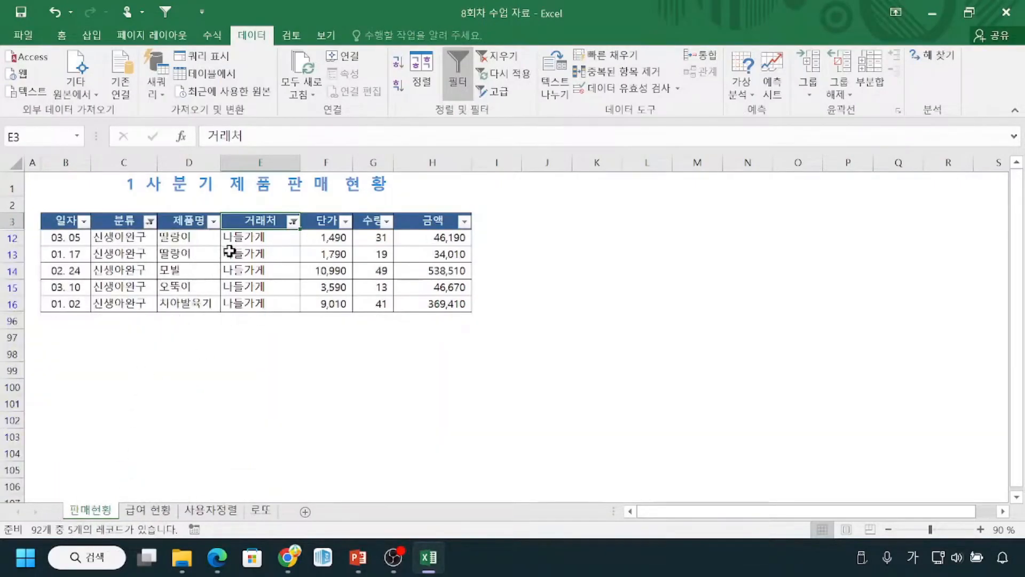
{"action": "mouse_move", "coordinate": [257, 231]}
{"action": "left_mouse_down"}
{"action": "mouse_move", "coordinate": [228, 286]}
{"action": "mouse_move", "coordinate": [282, 261]}
{"action": "left_mouse_up"}
{"action": "mouse_move", "coordinate": [130, 233]}
{"action": "left_mouse_down"}
{"action": "mouse_move", "coordinate": [64, 296]}
{"action": "mouse_move", "coordinate": [143, 269]}
{"action": "mouse_move", "coordinate": [135, 246]}
{"action": "left_mouse_up"}
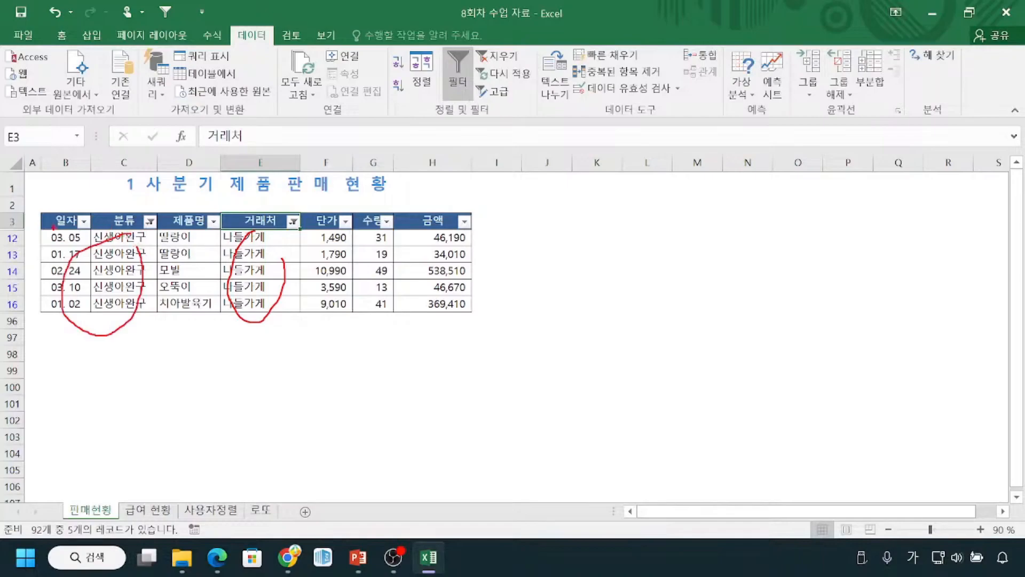
{"action": "key", "text": "Escape"}
{"action": "key", "text": "ctrl+1"}
{"action": "left_click", "coordinate": [129, 251]}
{"action": "mouse_move", "coordinate": [515, 166]}
{"action": "left_mouse_down"}
{"action": "mouse_move", "coordinate": [487, 200]}
{"action": "mouse_move", "coordinate": [505, 222]}
{"action": "mouse_move", "coordinate": [530, 203]}
{"action": "mouse_move", "coordinate": [525, 164]}
{"action": "mouse_move", "coordinate": [514, 165]}
{"action": "left_mouse_up"}
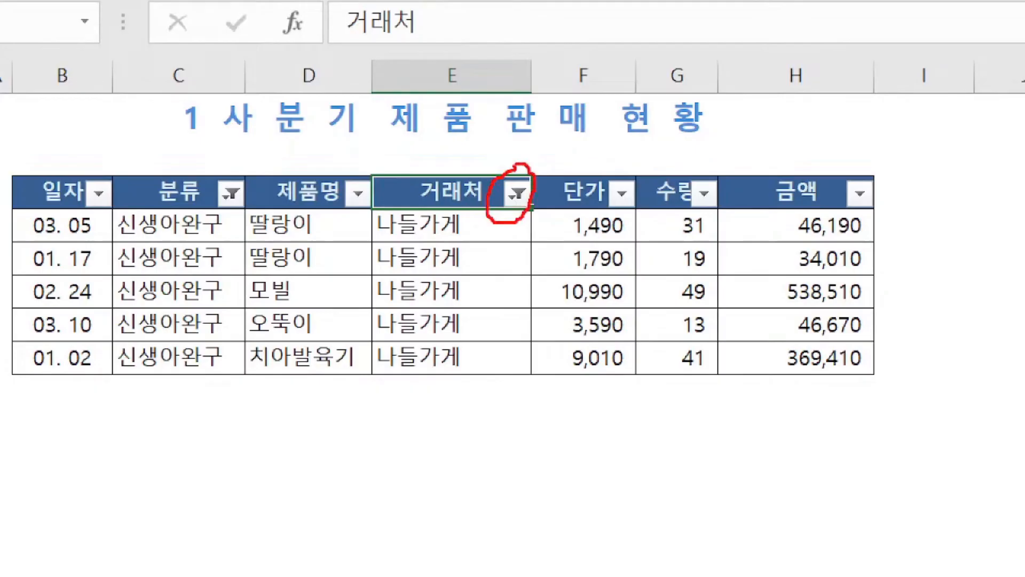
{"action": "mouse_move", "coordinate": [217, 172]}
{"action": "left_mouse_down"}
{"action": "mouse_move", "coordinate": [210, 195]}
{"action": "mouse_move", "coordinate": [231, 219]}
{"action": "mouse_move", "coordinate": [230, 148]}
{"action": "mouse_move", "coordinate": [196, 183]}
{"action": "mouse_move", "coordinate": [206, 188]}
{"action": "left_mouse_up"}
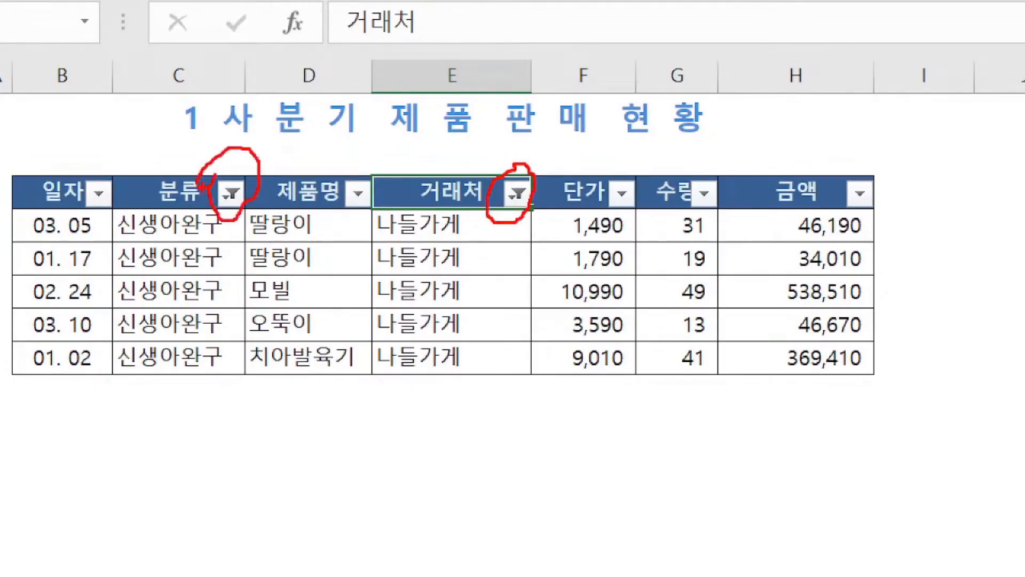
{"action": "left_click_drag", "start_coordinate": [149, 207], "coordinate": [204, 206]}
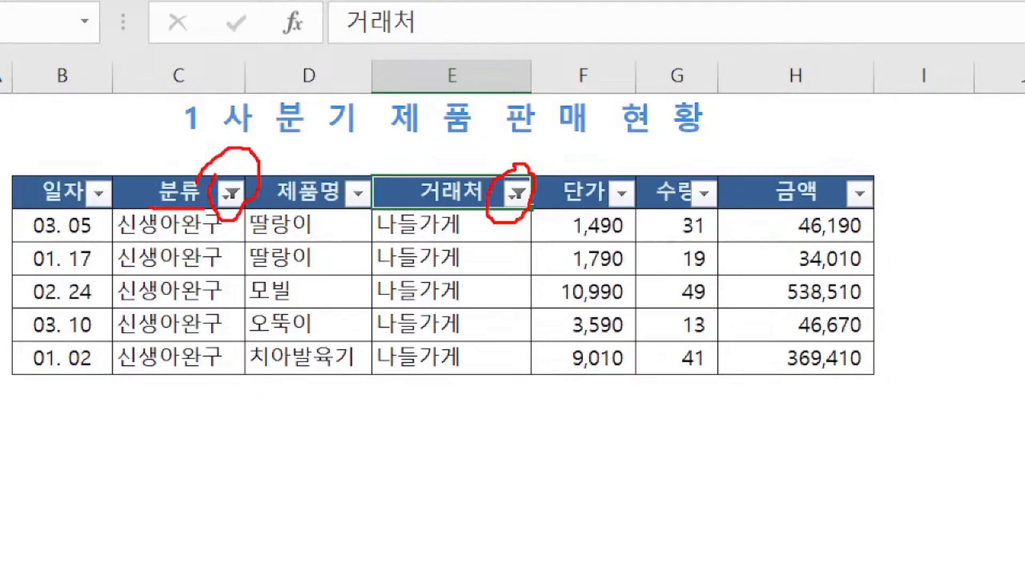
{"action": "mouse_move", "coordinate": [278, 208]}
{"action": "left_mouse_down"}
{"action": "mouse_move", "coordinate": [316, 208]}
{"action": "mouse_move", "coordinate": [331, 238]}
{"action": "mouse_move", "coordinate": [321, 251]}
{"action": "left_mouse_up"}
{"action": "mouse_move", "coordinate": [327, 199]}
{"action": "left_mouse_down"}
{"action": "mouse_move", "coordinate": [368, 188]}
{"action": "mouse_move", "coordinate": [366, 197]}
{"action": "left_mouse_up"}
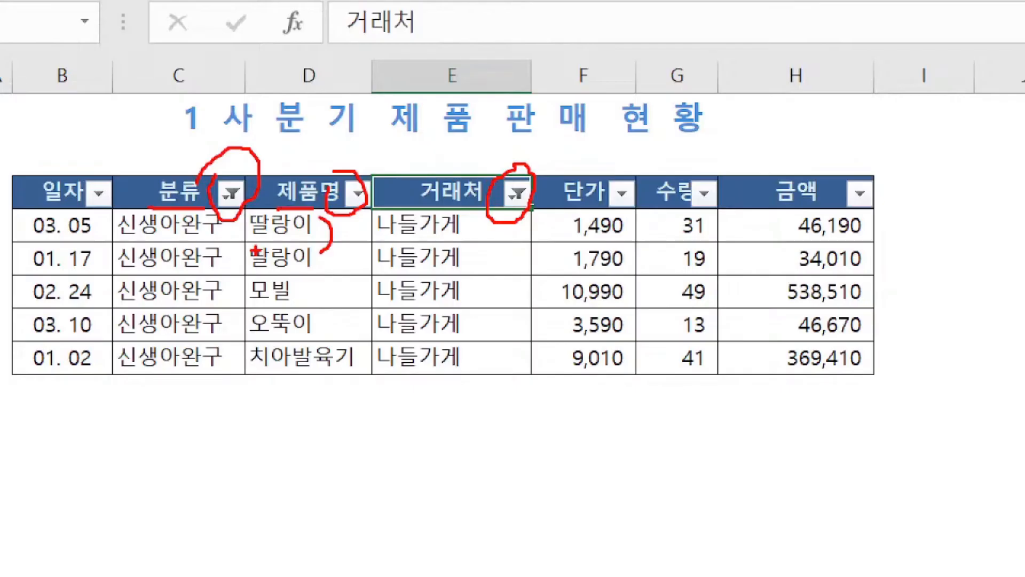
{"action": "mouse_move", "coordinate": [234, 188]}
{"action": "left_mouse_down"}
{"action": "mouse_move", "coordinate": [231, 134]}
{"action": "mouse_move", "coordinate": [503, 134]}
{"action": "mouse_move", "coordinate": [513, 180]}
{"action": "left_mouse_up"}
{"action": "mouse_move", "coordinate": [187, 172]}
{"action": "left_mouse_down"}
{"action": "mouse_move", "coordinate": [179, 217]}
{"action": "mouse_move", "coordinate": [206, 172]}
{"action": "left_mouse_up"}
{"action": "key", "text": "Escape"}
{"action": "key", "text": "ctrl"}
{"action": "key", "text": "ctrl"}
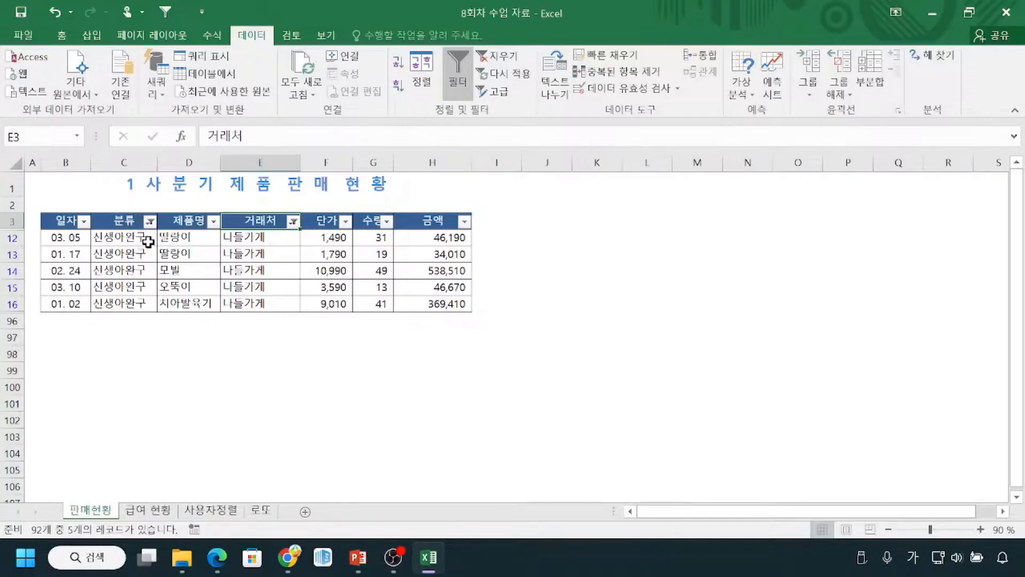
Step: Enlarge the sales worksheet's zoom to 140%
{"action": "left_click", "coordinate": [973, 529]}
{"action": "left_click_drag", "start_coordinate": [974, 526], "coordinate": [975, 527]}
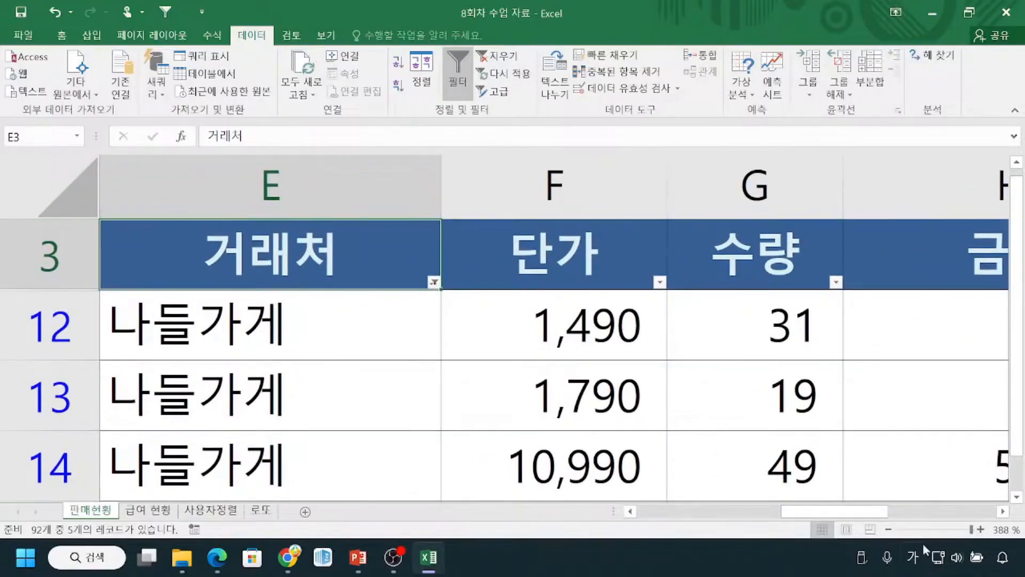
{"action": "left_click", "coordinate": [890, 530]}
{"action": "left_click", "coordinate": [890, 530]}
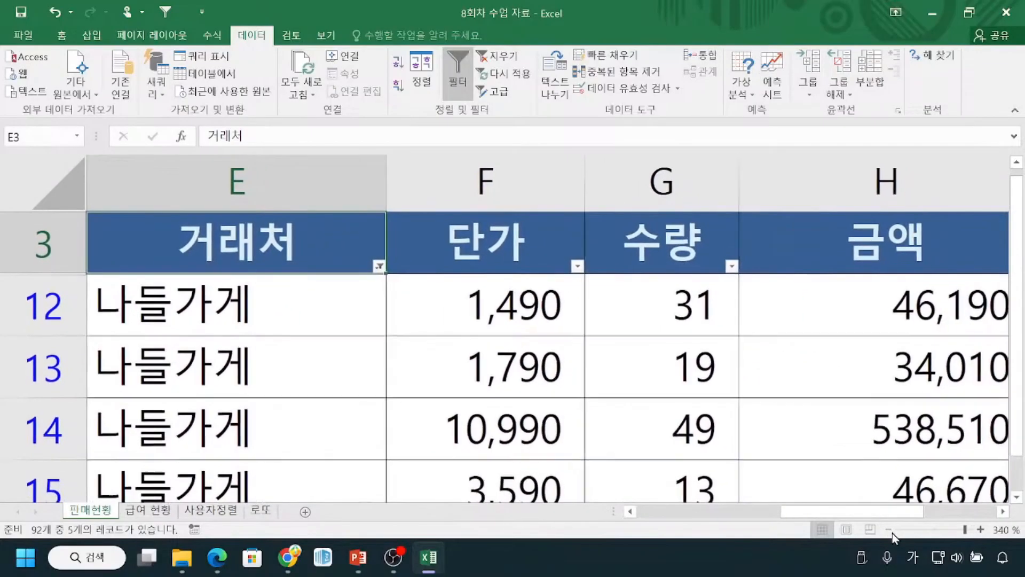
{"action": "left_click", "coordinate": [890, 531]}
{"action": "left_click", "coordinate": [889, 531]}
{"action": "left_click", "coordinate": [890, 531]}
{"action": "left_click", "coordinate": [889, 530]}
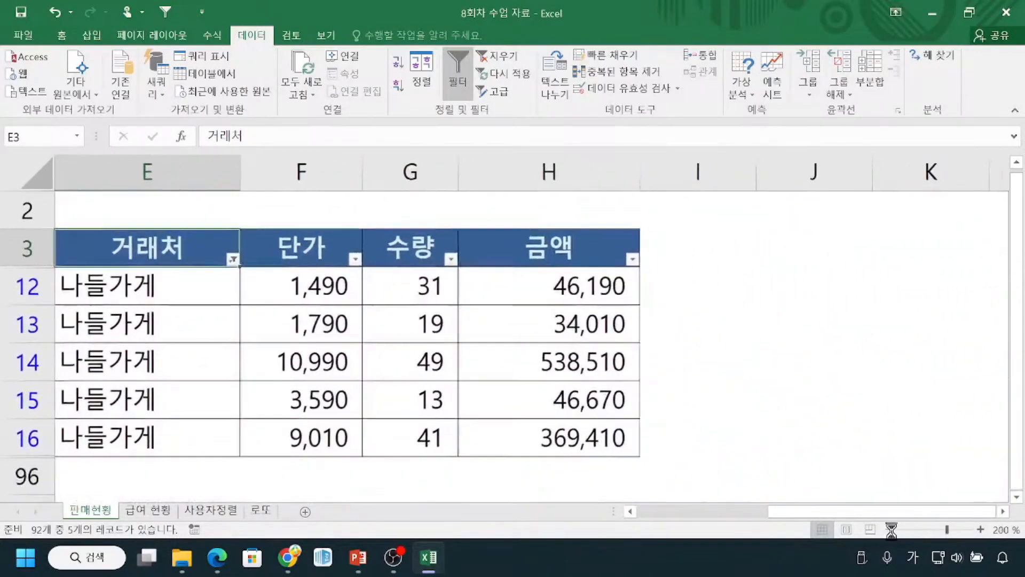
{"action": "left_click", "coordinate": [890, 530]}
{"action": "left_click", "coordinate": [889, 530]}
{"action": "left_click", "coordinate": [890, 530]}
{"action": "left_click", "coordinate": [890, 530]}
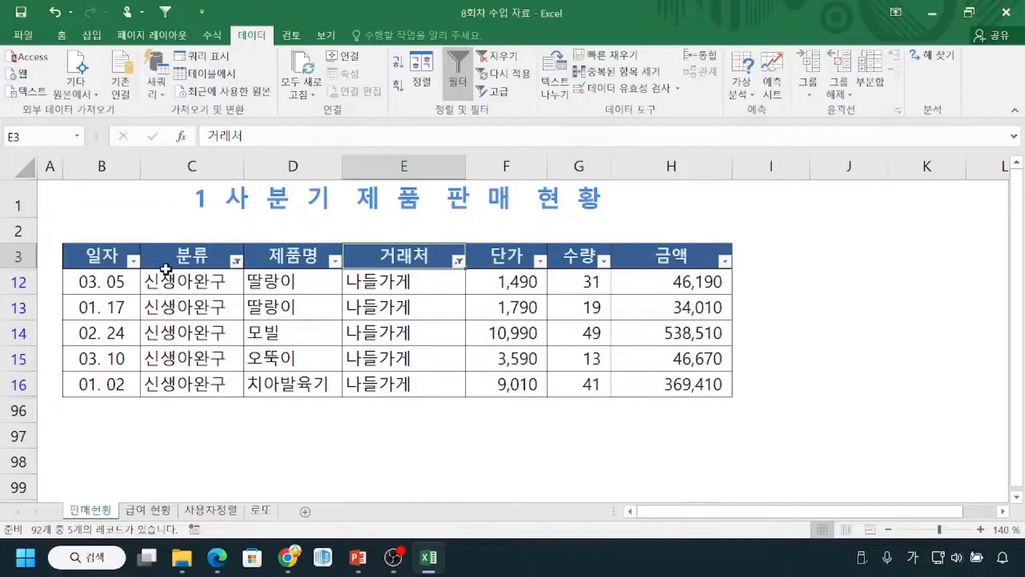
{"action": "left_click", "coordinate": [235, 260]}
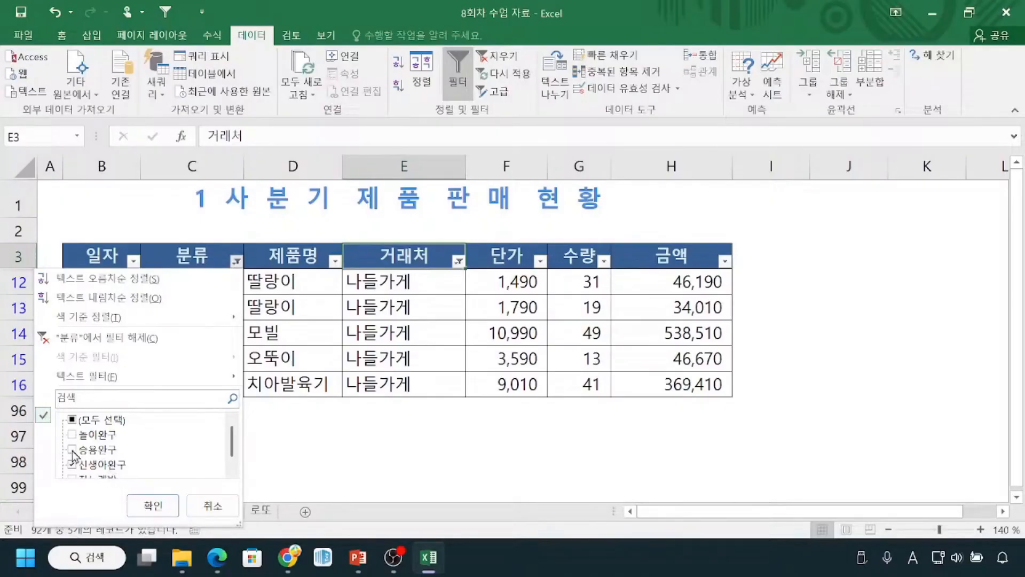
{"action": "left_click", "coordinate": [71, 421]}
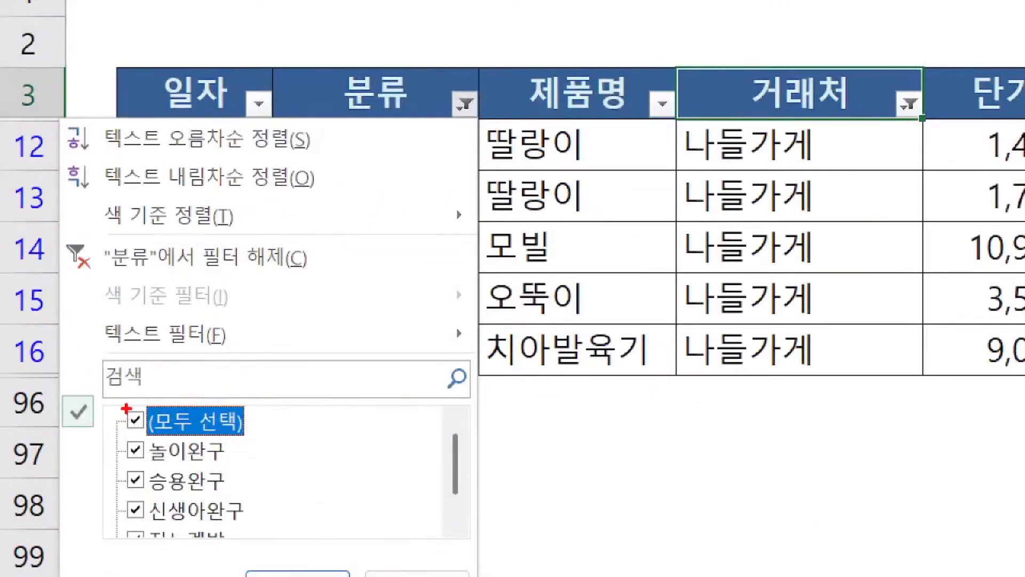
{"action": "mouse_move", "coordinate": [207, 433]}
{"action": "left_mouse_down"}
{"action": "mouse_move", "coordinate": [261, 433]}
{"action": "mouse_move", "coordinate": [246, 528]}
{"action": "left_mouse_up"}
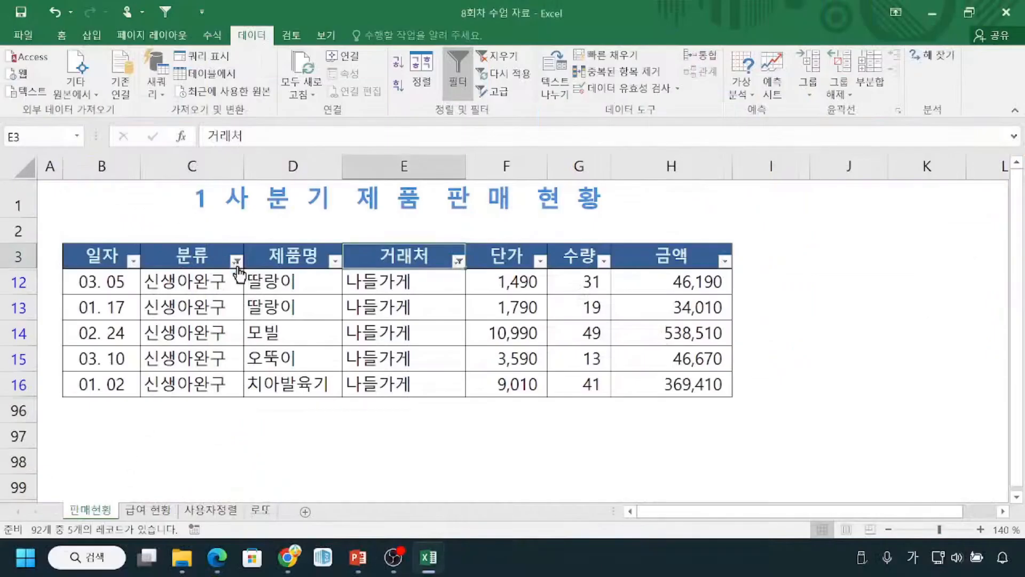
Step: Reset the 분류 column's filter to include all categories with (모두 선택)
{"action": "left_click", "coordinate": [235, 261]}
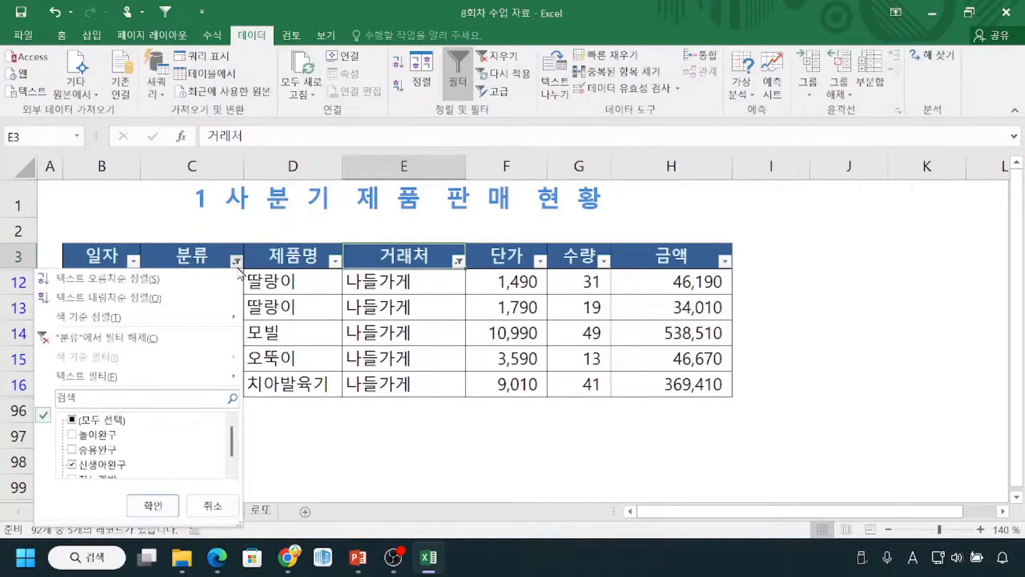
{"action": "left_click", "coordinate": [76, 420]}
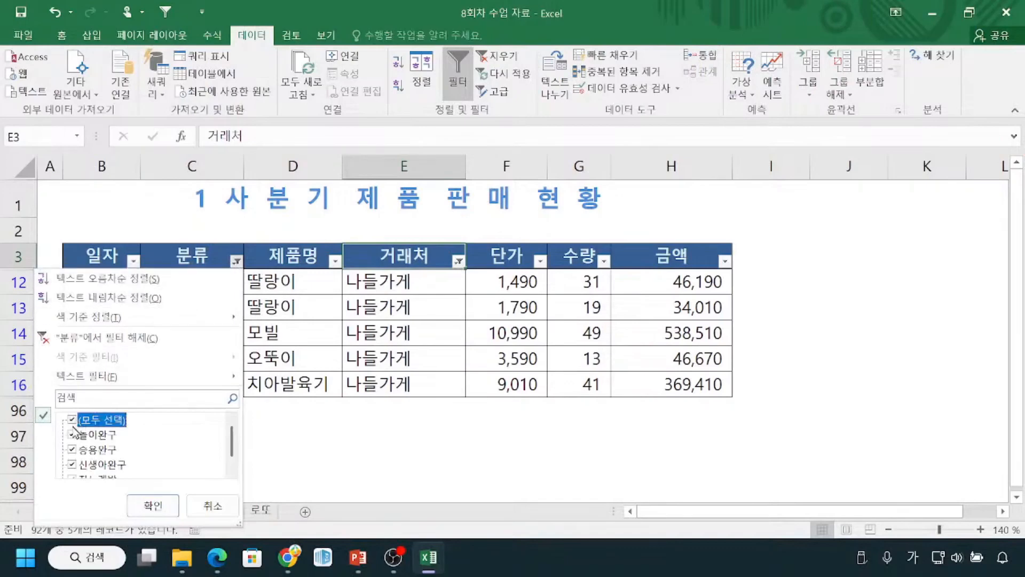
{"action": "left_click", "coordinate": [156, 510]}
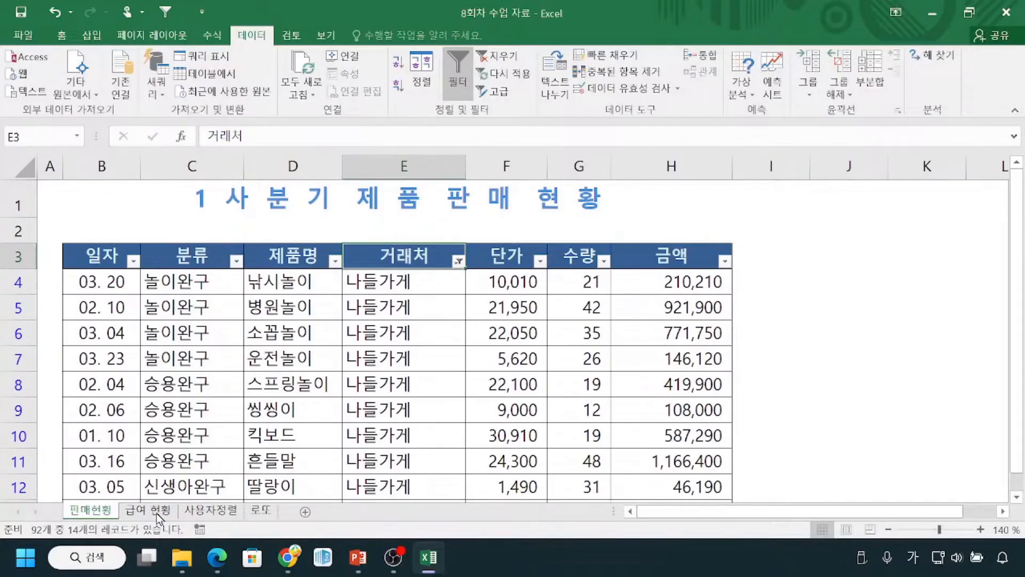
Step: Reset the 거래처 column's filter to include all customers with (모두 선택)
{"action": "key", "text": "ctrl"}
{"action": "key", "text": "ctrl"}
{"action": "left_click", "coordinate": [458, 262]}
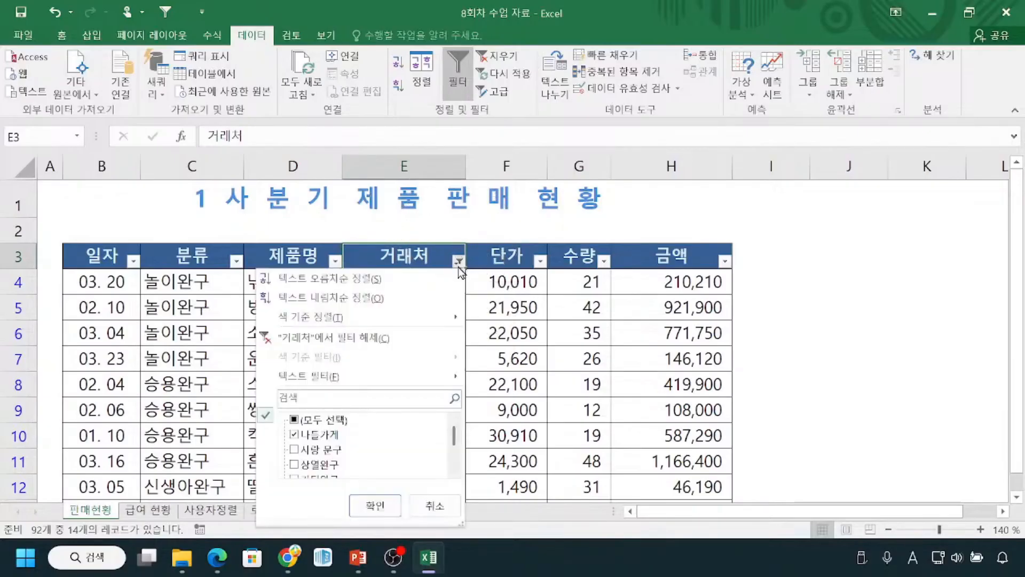
{"action": "left_click", "coordinate": [294, 420]}
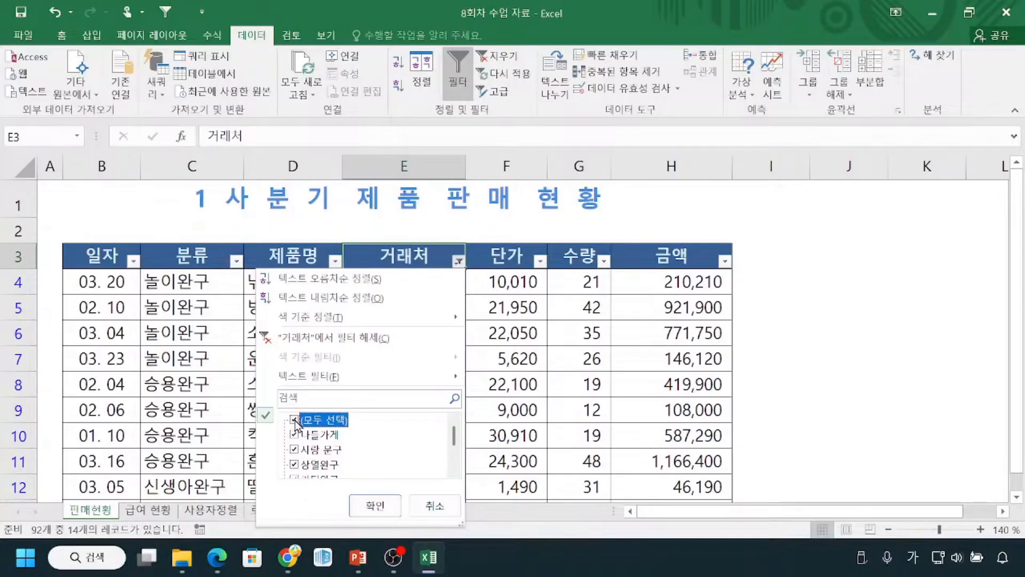
{"action": "left_click", "coordinate": [374, 505]}
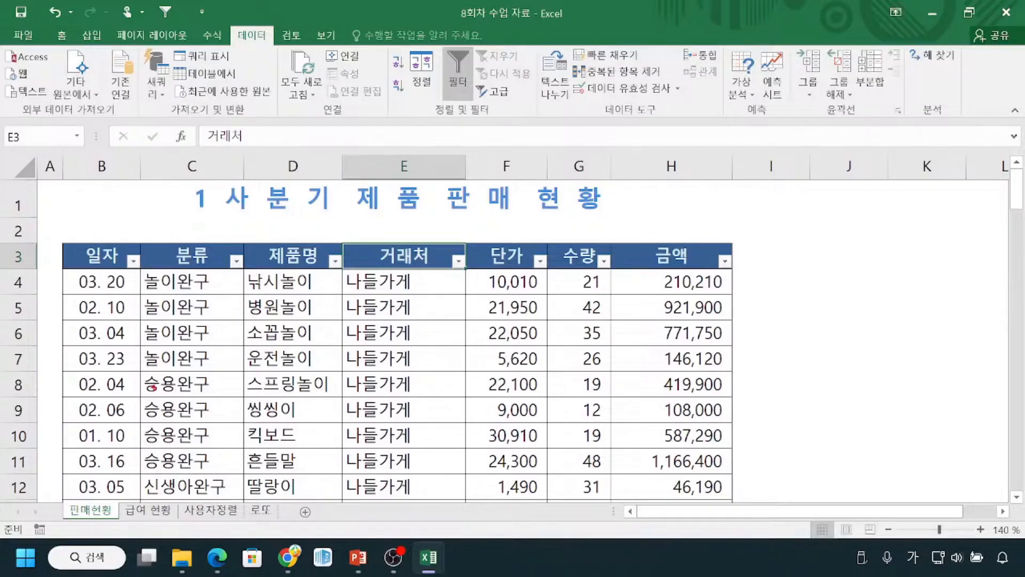
{"action": "mouse_move", "coordinate": [58, 230]}
{"action": "left_mouse_down"}
{"action": "mouse_move", "coordinate": [126, 265]}
{"action": "mouse_move", "coordinate": [746, 287]}
{"action": "mouse_move", "coordinate": [767, 275]}
{"action": "left_mouse_up"}
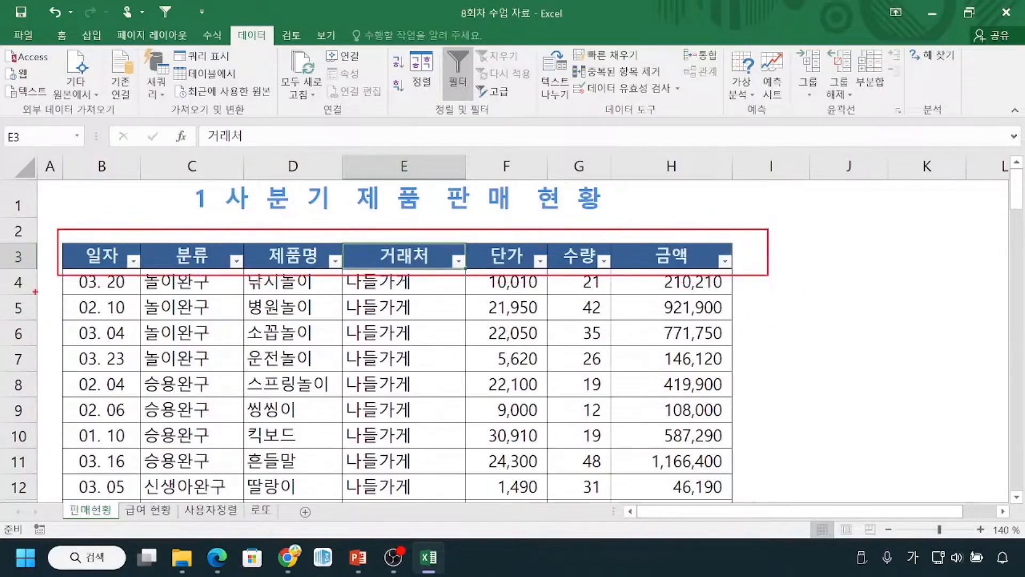
{"action": "mouse_move", "coordinate": [30, 279]}
{"action": "left_mouse_down"}
{"action": "mouse_move", "coordinate": [15, 379]}
{"action": "mouse_move", "coordinate": [21, 483]}
{"action": "left_mouse_up"}
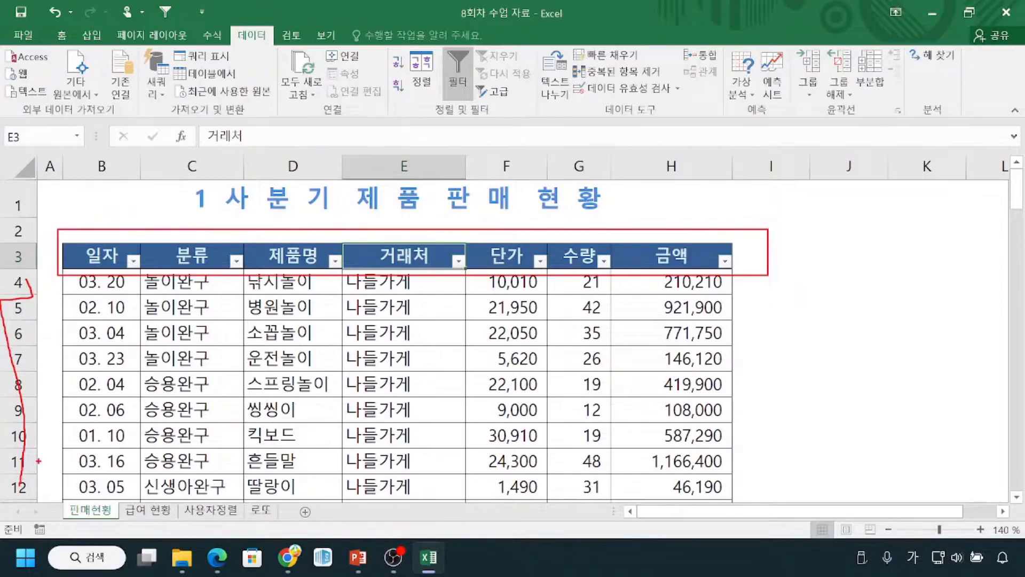
{"action": "key", "text": "Escape"}
Step: Select the 일자 cells from B4 down to the table's last row and look over the sales records
{"action": "left_click", "coordinate": [96, 284]}
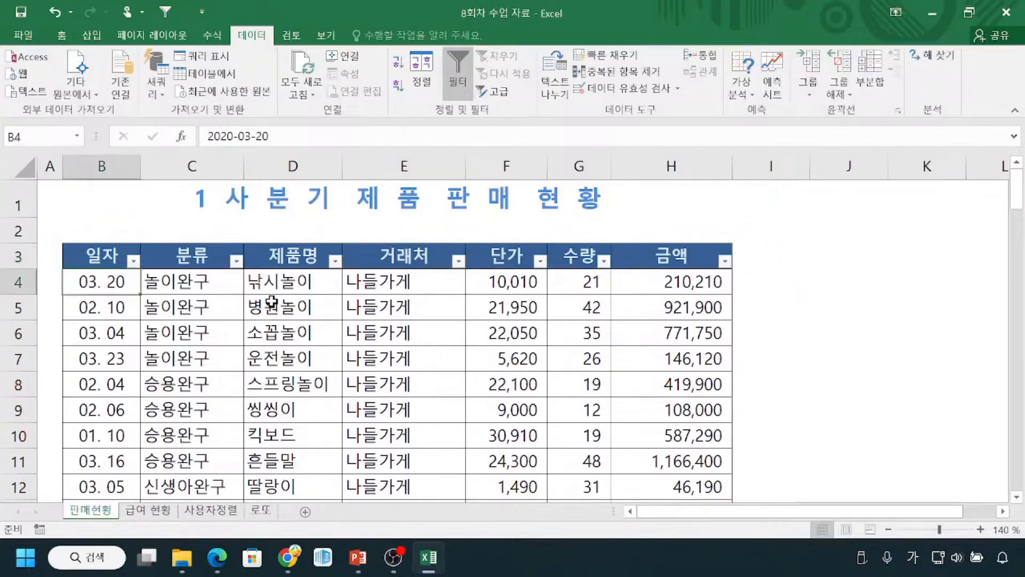
{"action": "key", "text": "ctrl+shift+Down"}
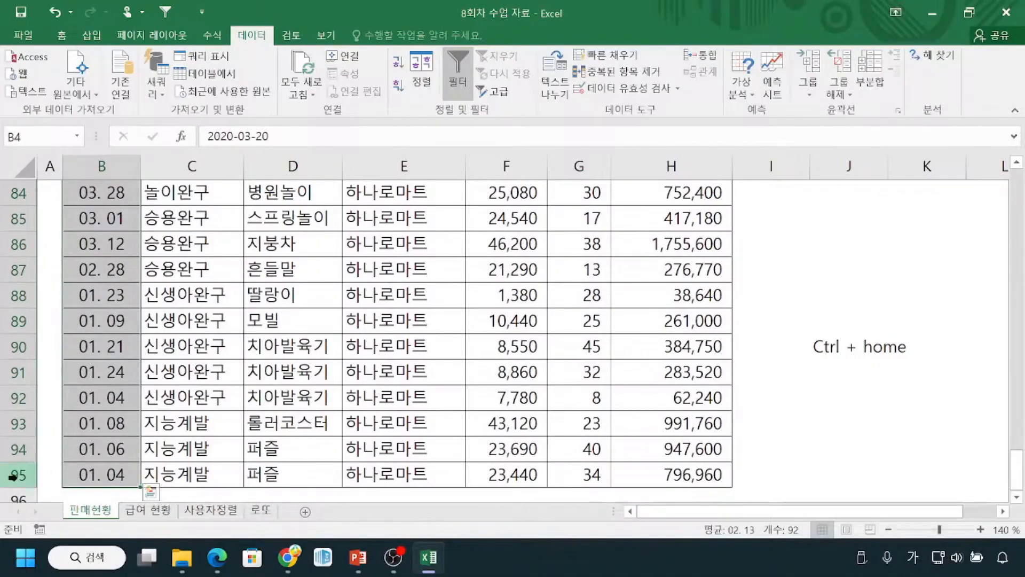
{"action": "scroll", "coordinate": [647, 405], "scroll_direction": "up", "scroll_amount": 6}
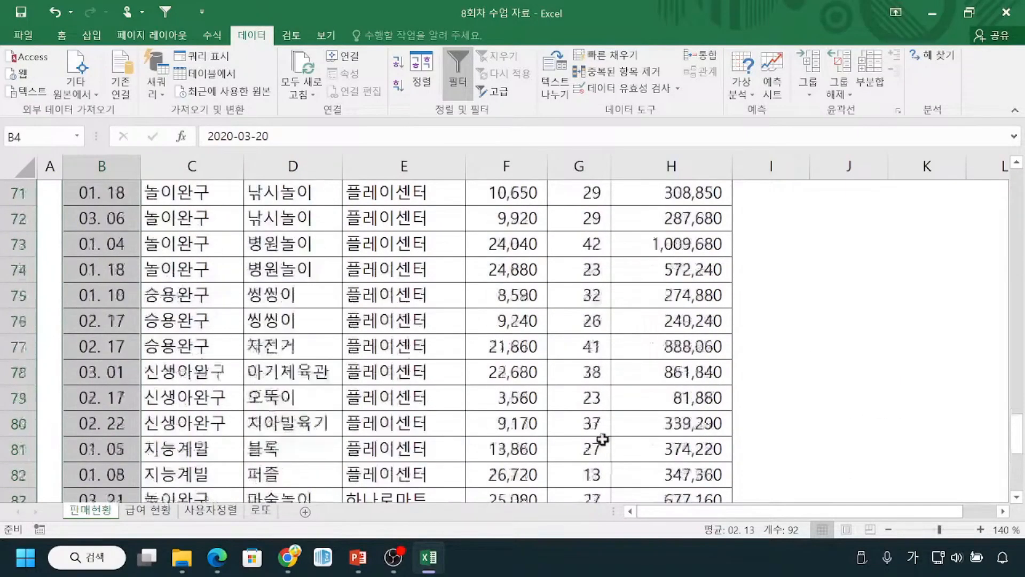
{"action": "scroll", "coordinate": [610, 434], "scroll_direction": "up", "scroll_amount": 7}
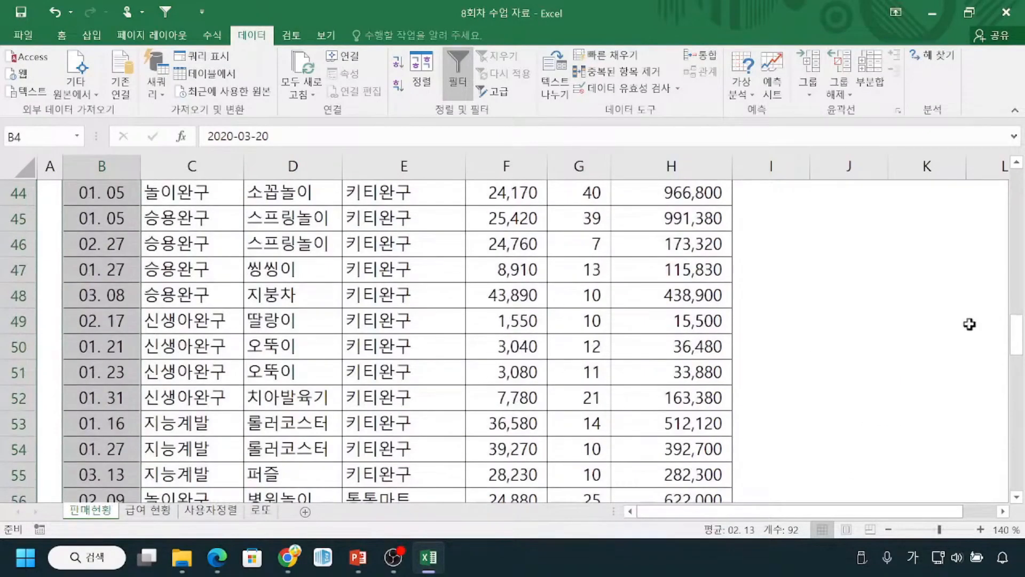
{"action": "left_click_drag", "start_coordinate": [1021, 346], "coordinate": [1020, 182]}
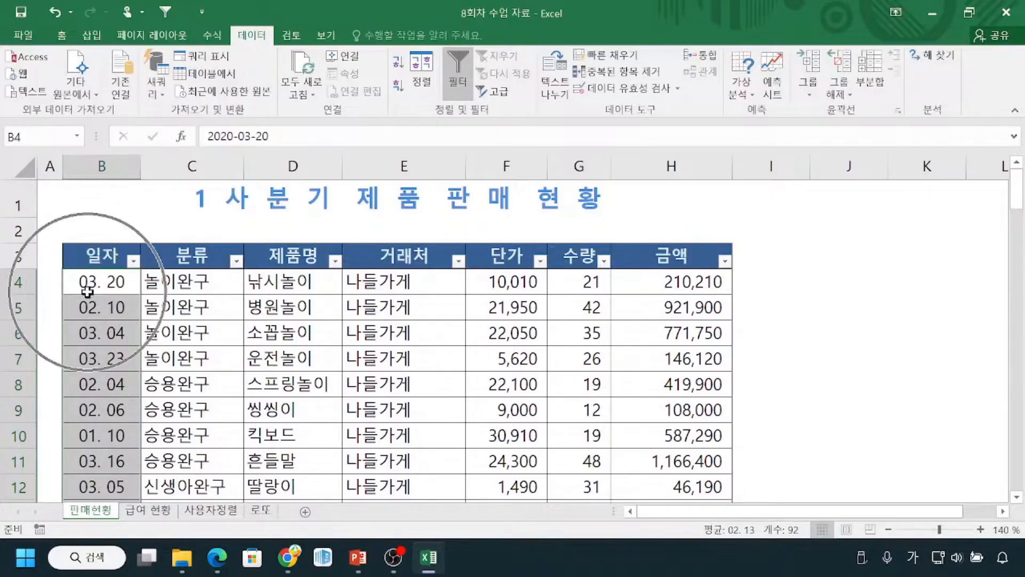
{"action": "left_click", "coordinate": [129, 265]}
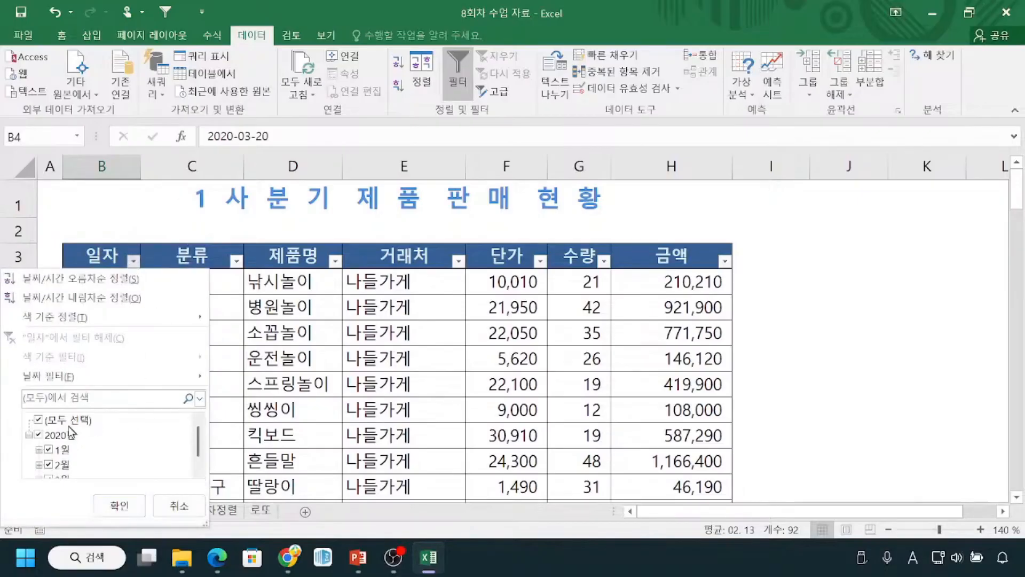
{"action": "key", "text": "ctrl"}
{"action": "key", "text": "ctrl"}
{"action": "key", "text": "ctrl"}
{"action": "left_click", "coordinate": [40, 423]}
{"action": "left_click", "coordinate": [40, 423]}
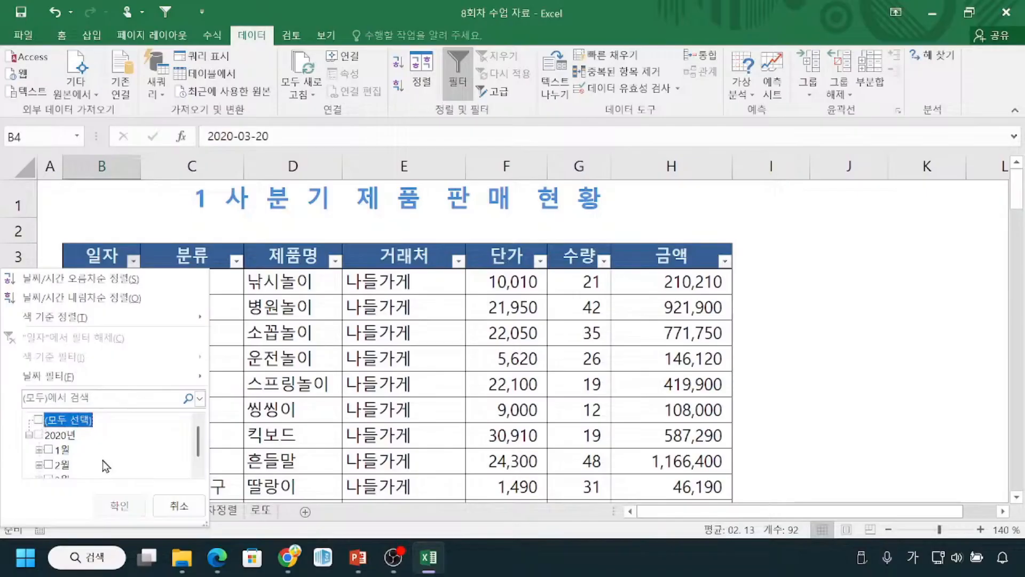
{"action": "left_click", "coordinate": [39, 434]}
{"action": "mouse_move", "coordinate": [198, 444]}
{"action": "left_mouse_down"}
{"action": "mouse_move", "coordinate": [197, 456]}
{"action": "mouse_move", "coordinate": [190, 434]}
{"action": "left_mouse_up"}
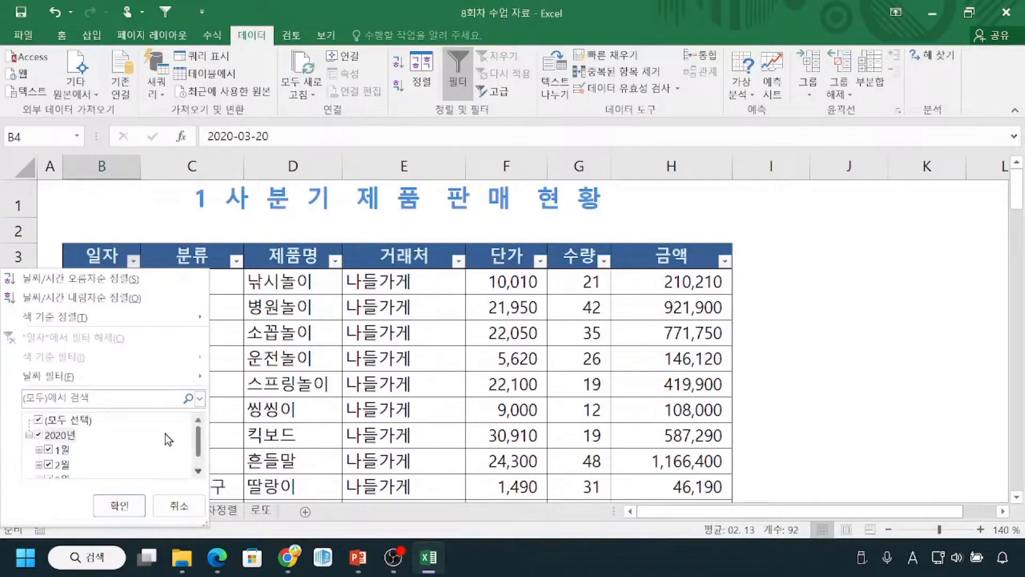
{"action": "left_click", "coordinate": [39, 420]}
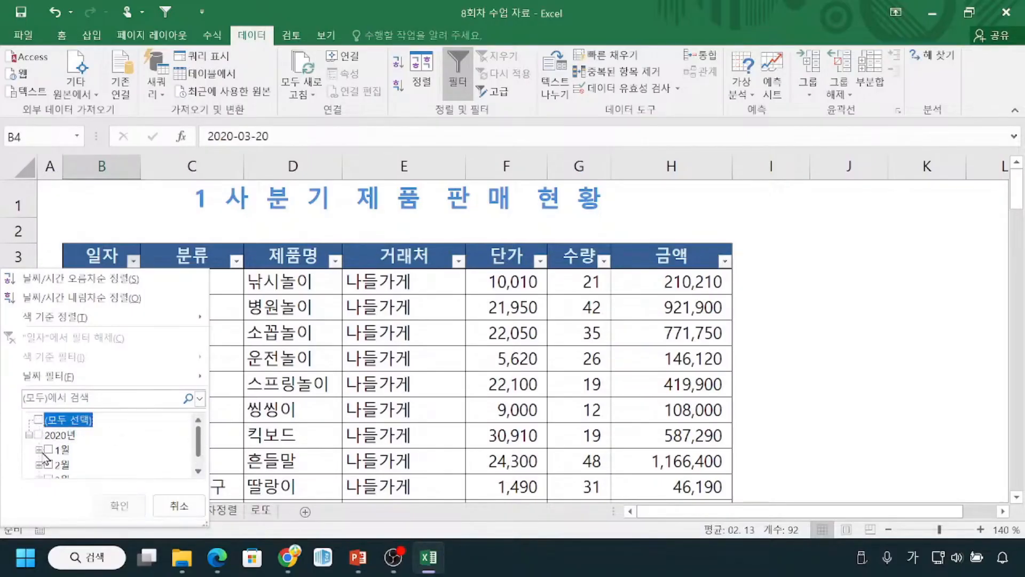
{"action": "left_click", "coordinate": [47, 450]}
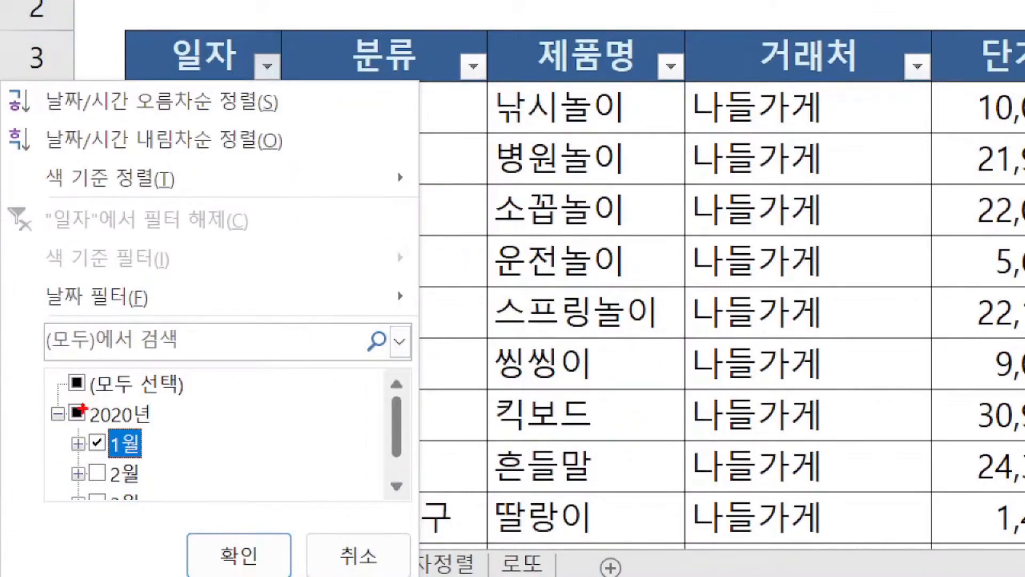
{"action": "key", "text": "Escape"}
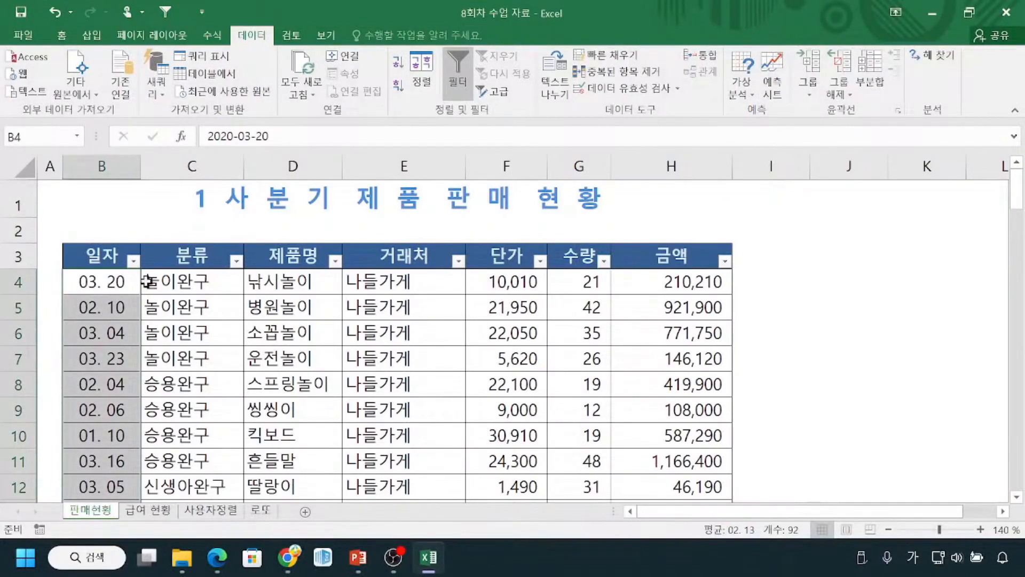
{"action": "left_click", "coordinate": [134, 261]}
{"action": "left_click", "coordinate": [37, 420]}
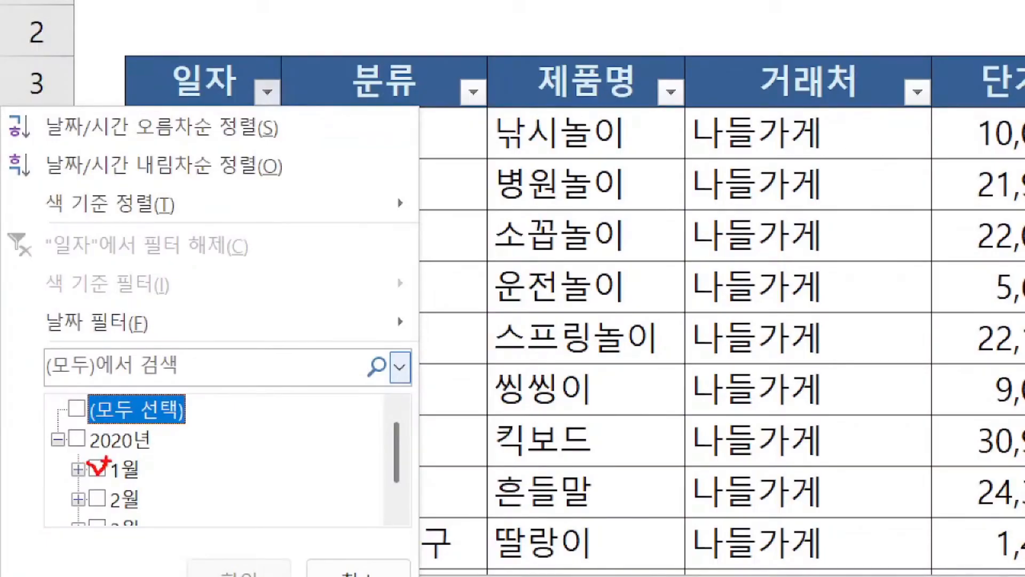
{"action": "key", "text": "Escape"}
Step: Filter the 일자 column to show only the 1월 records and look through the filtered rows
{"action": "left_click", "coordinate": [133, 262]}
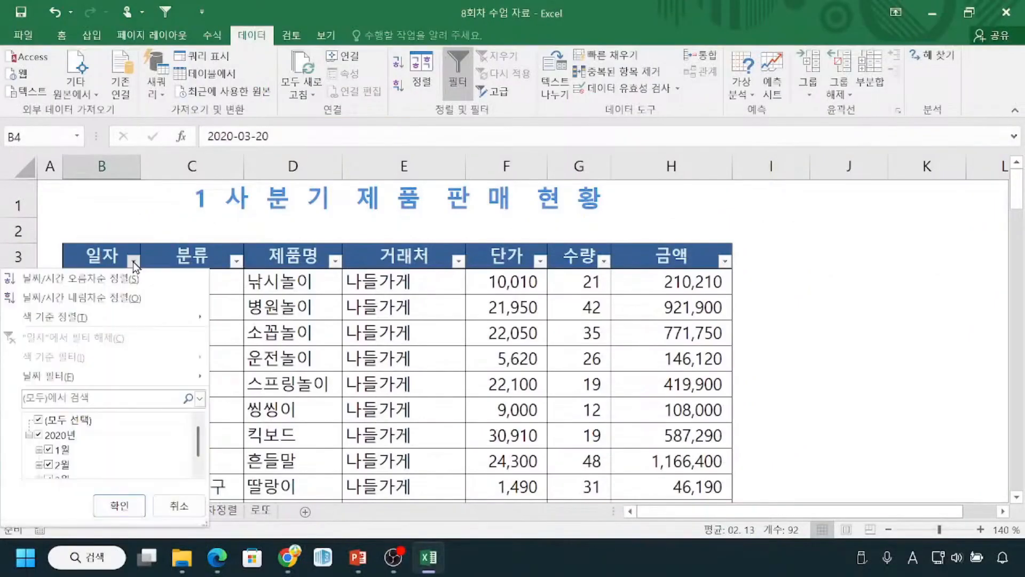
{"action": "left_click", "coordinate": [39, 420]}
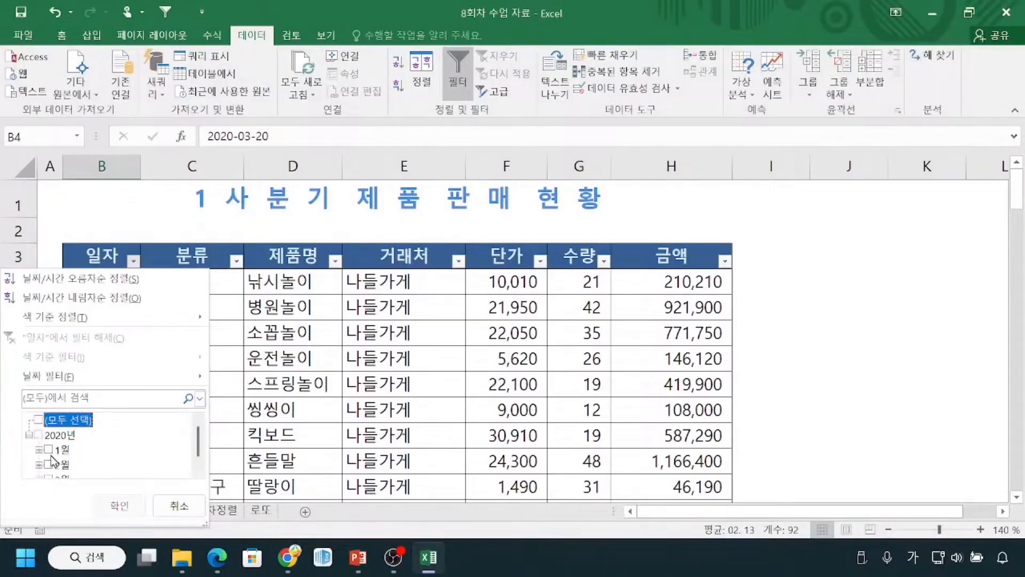
{"action": "left_click", "coordinate": [49, 450]}
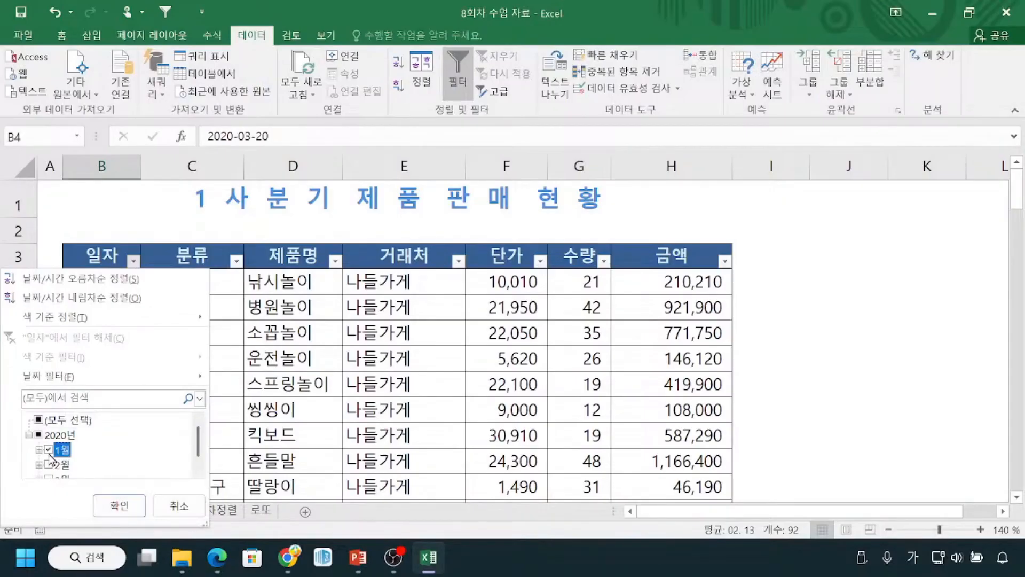
{"action": "left_click", "coordinate": [119, 506]}
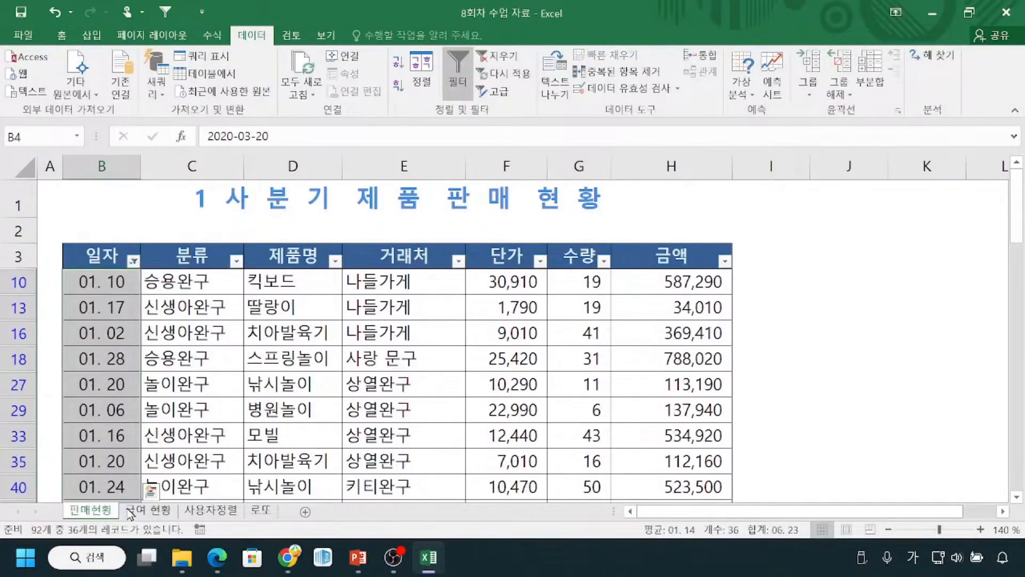
{"action": "scroll", "coordinate": [128, 335], "scroll_direction": "down", "scroll_amount": 6}
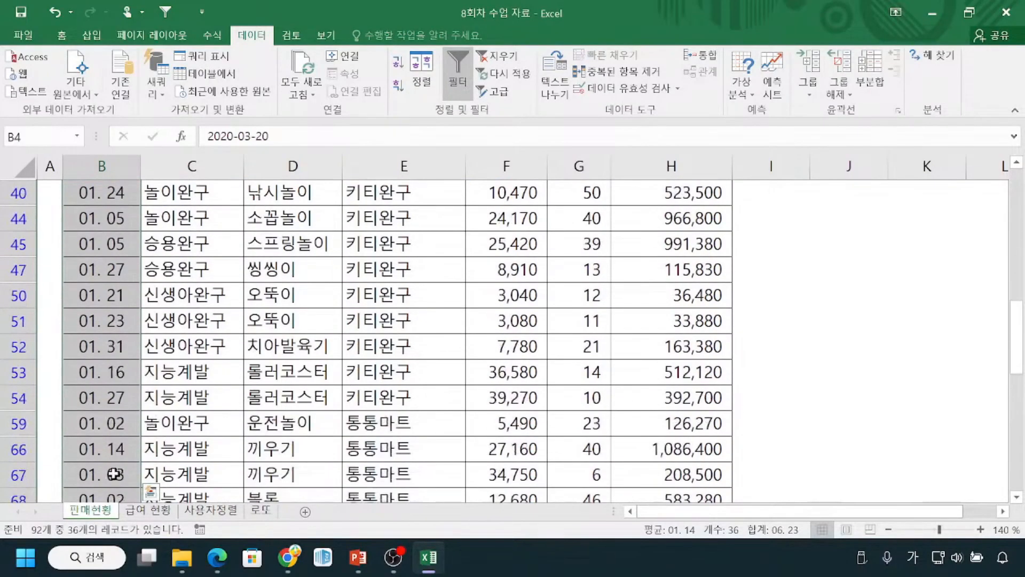
{"action": "scroll", "coordinate": [122, 485], "scroll_direction": "down", "scroll_amount": 2}
{"action": "scroll", "coordinate": [126, 480], "scroll_direction": "up", "scroll_amount": 6}
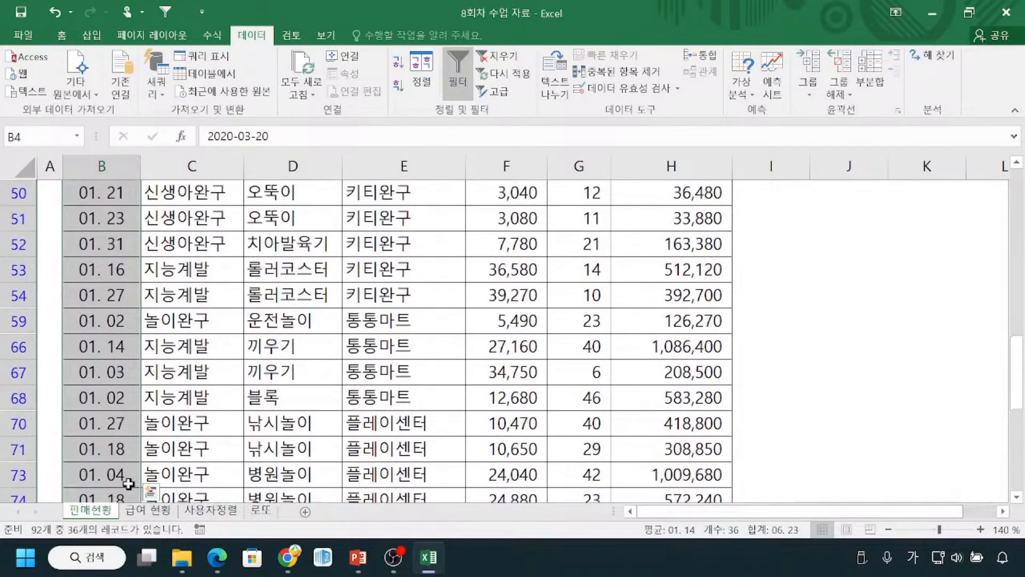
{"action": "scroll", "coordinate": [129, 477], "scroll_direction": "up", "scroll_amount": 2}
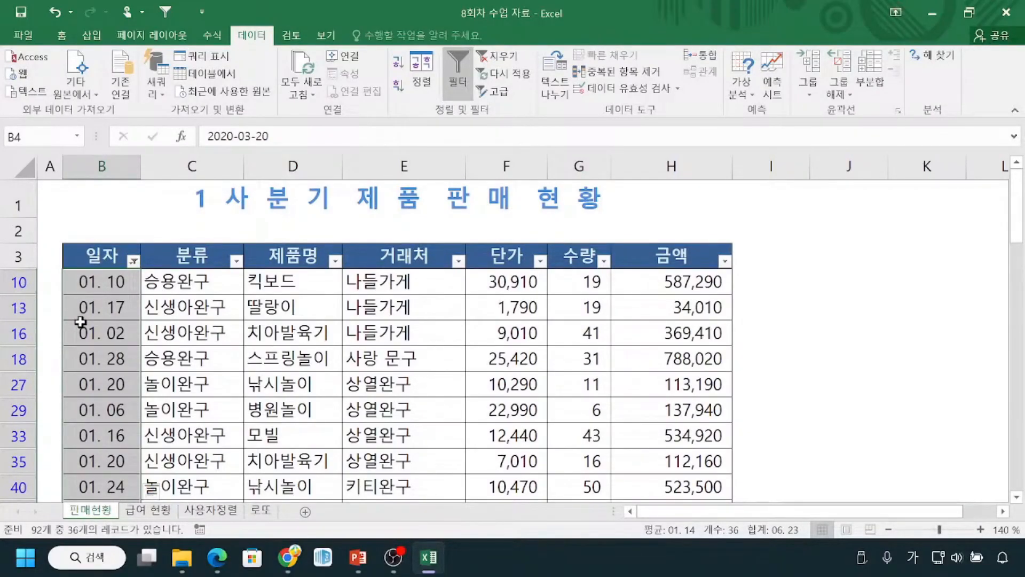
Step: Clear the 일자 filter with the 지우기 command so that all sales records are displayed
{"action": "left_click", "coordinate": [252, 36]}
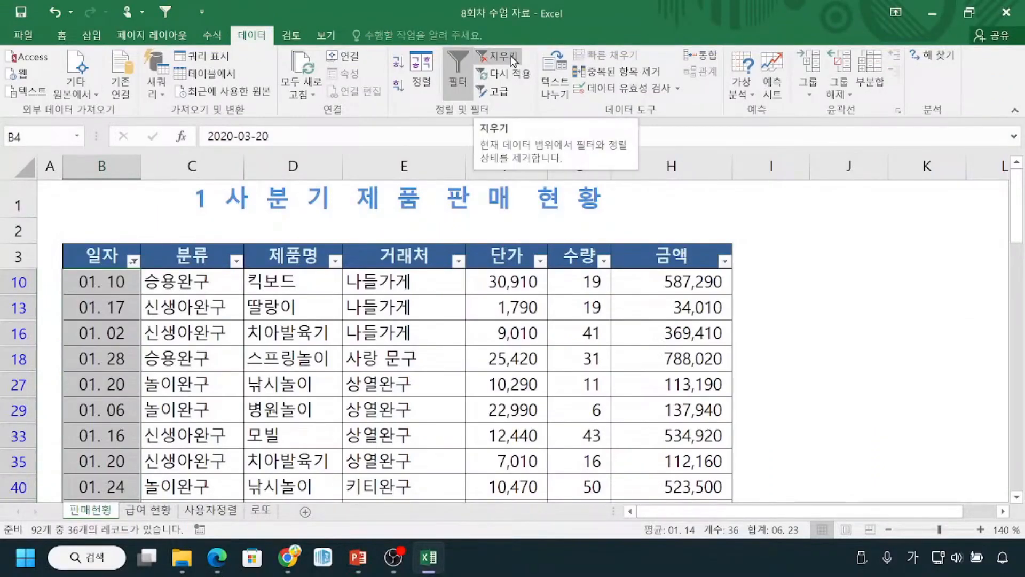
{"action": "left_click", "coordinate": [511, 55]}
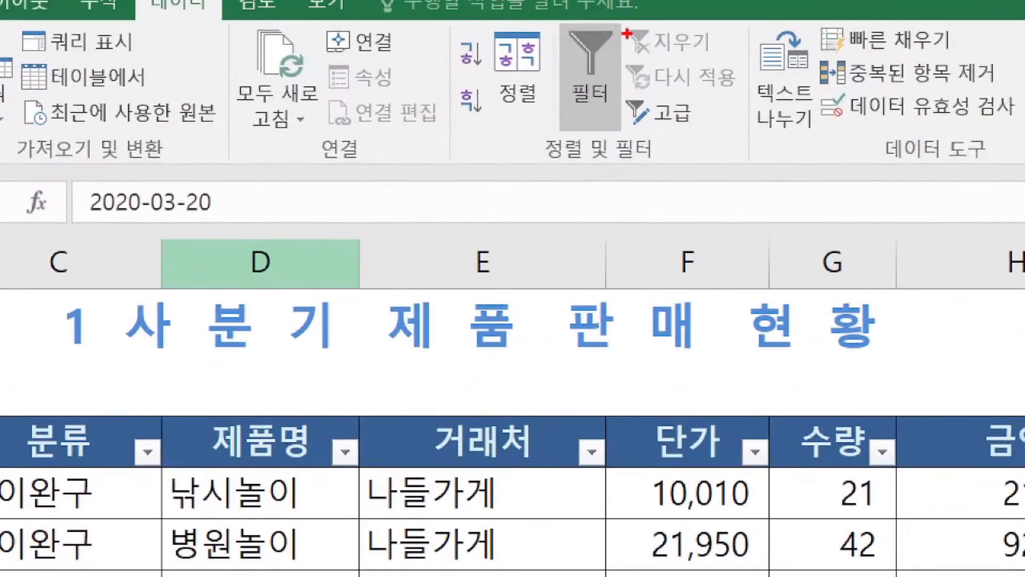
{"action": "left_click_drag", "start_coordinate": [623, 16], "coordinate": [721, 59]}
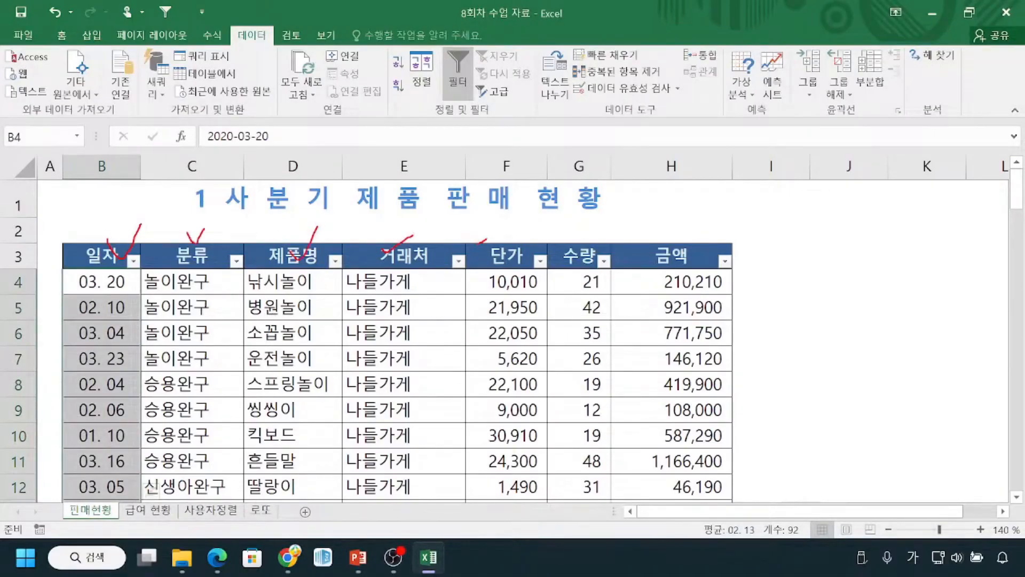
{"action": "mouse_move", "coordinate": [472, 47]}
{"action": "left_mouse_down"}
{"action": "mouse_move", "coordinate": [498, 65]}
{"action": "mouse_move", "coordinate": [528, 64]}
{"action": "left_mouse_up"}
Step: Filter the sales table's 일자 column again, keeping only 1월 of 2020년 selected
{"action": "left_click", "coordinate": [133, 261]}
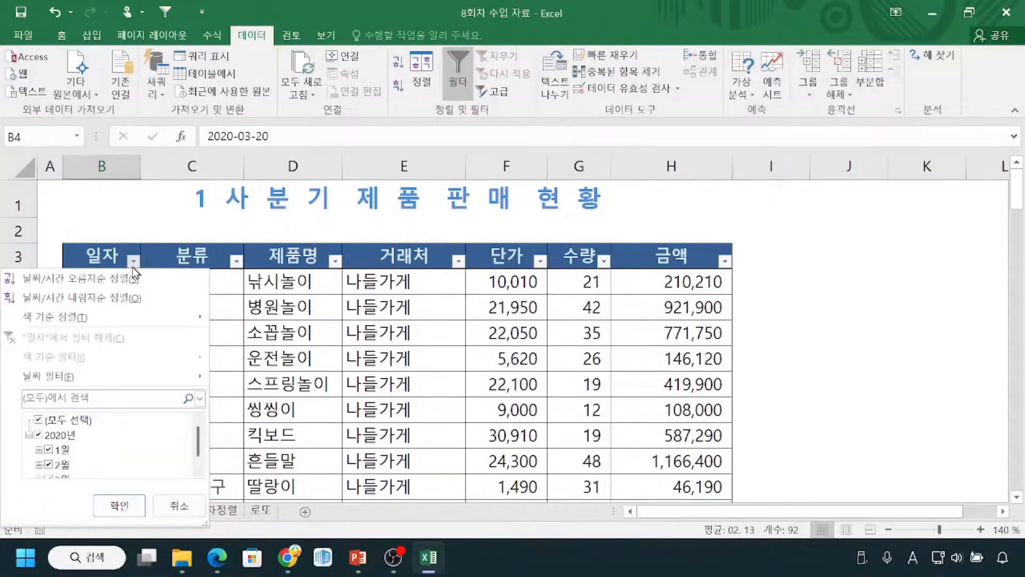
{"action": "left_click", "coordinate": [39, 420]}
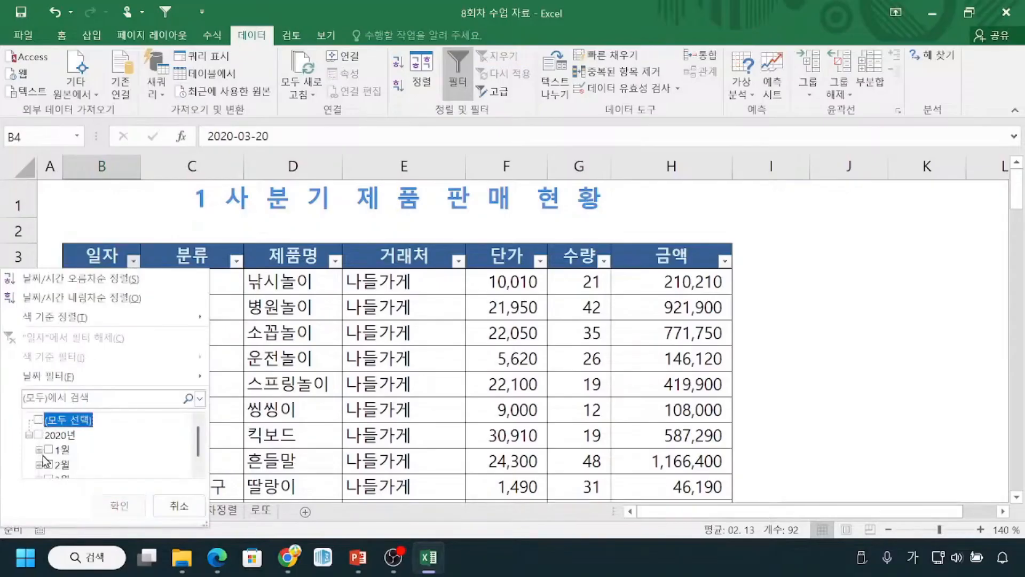
{"action": "left_click", "coordinate": [39, 449]}
{"action": "left_click", "coordinate": [48, 420]}
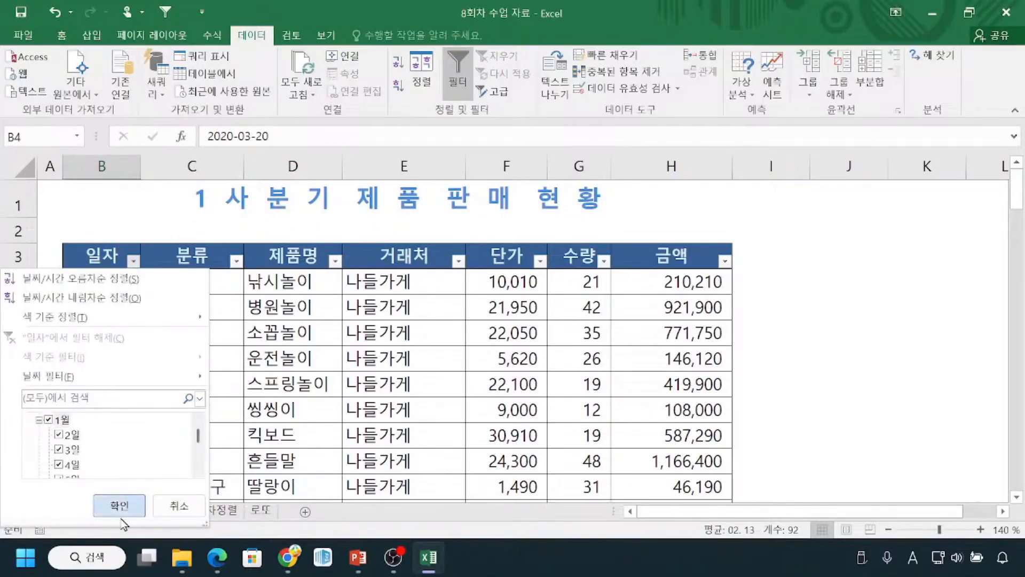
{"action": "left_click", "coordinate": [119, 506]}
Step: Narrow the January records to the customer 사랑 문구 with the 거래처 column's filter
{"action": "left_click", "coordinate": [459, 261]}
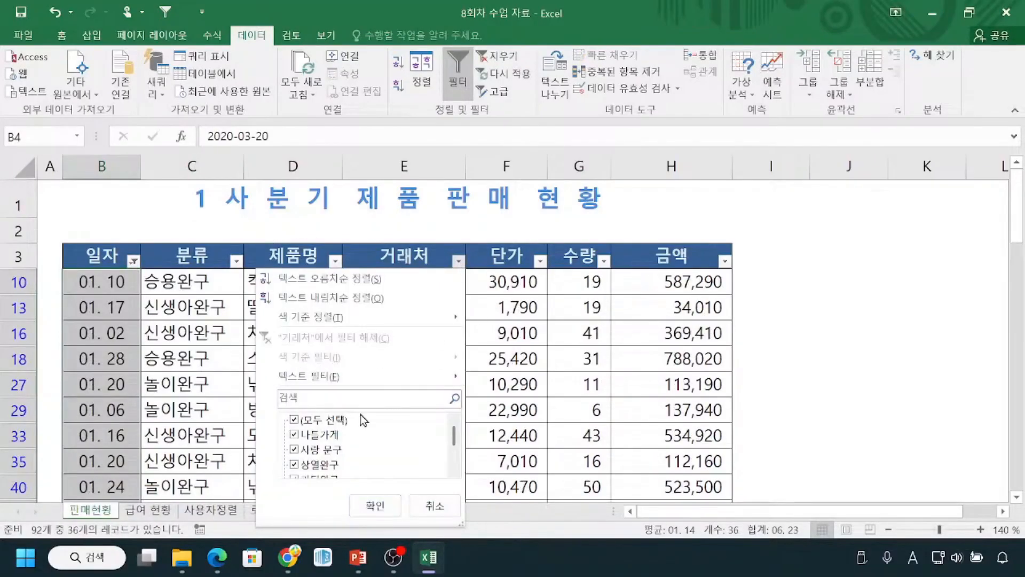
{"action": "left_click", "coordinate": [295, 419]}
{"action": "left_click", "coordinate": [295, 450]}
{"action": "left_click", "coordinate": [375, 505]}
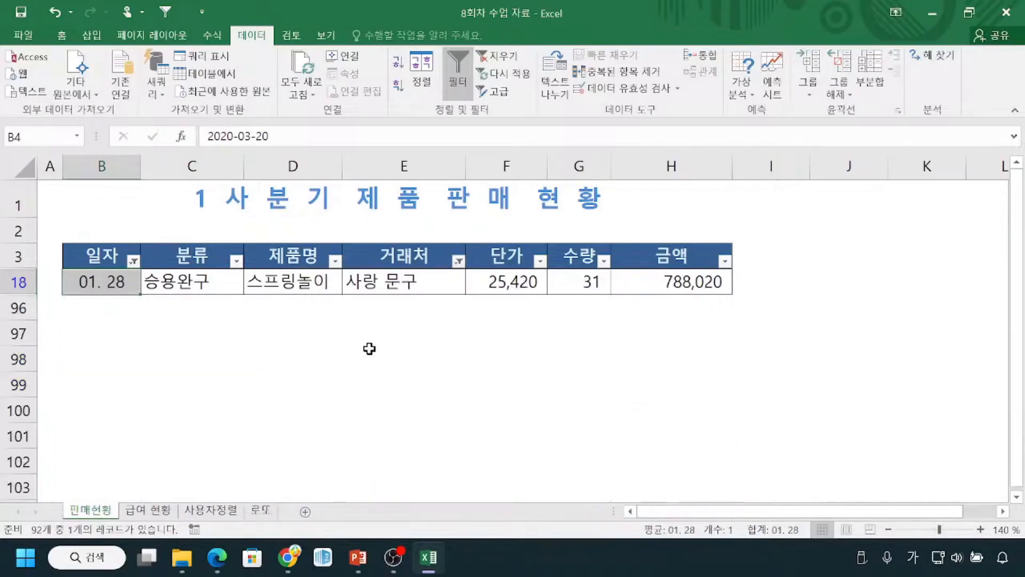
{"action": "key", "text": "ctrl+1"}
{"action": "left_click", "coordinate": [150, 305]}
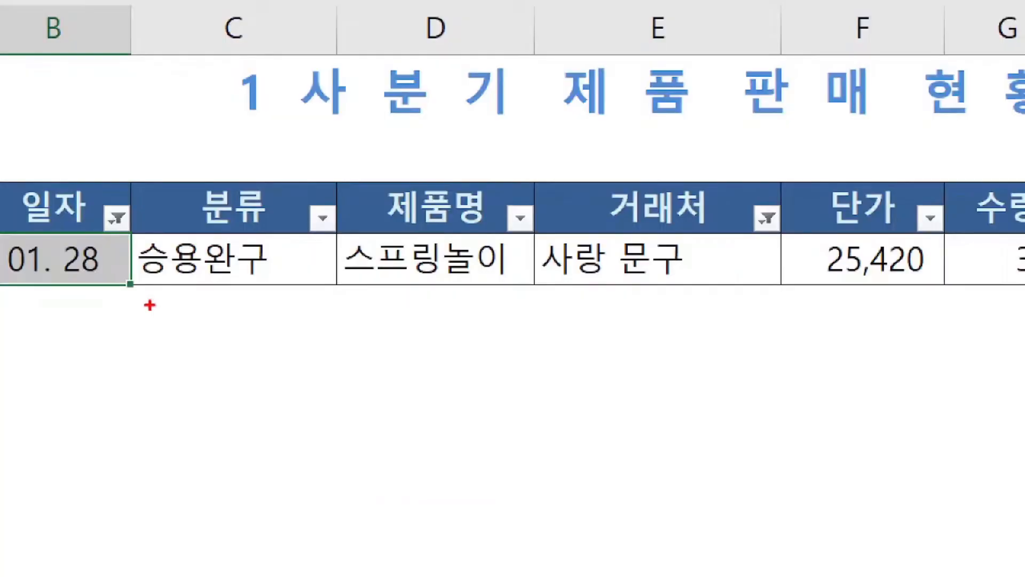
{"action": "mouse_move", "coordinate": [93, 197]}
{"action": "left_mouse_down"}
{"action": "mouse_move", "coordinate": [154, 194]}
{"action": "mouse_move", "coordinate": [79, 210]}
{"action": "left_mouse_up"}
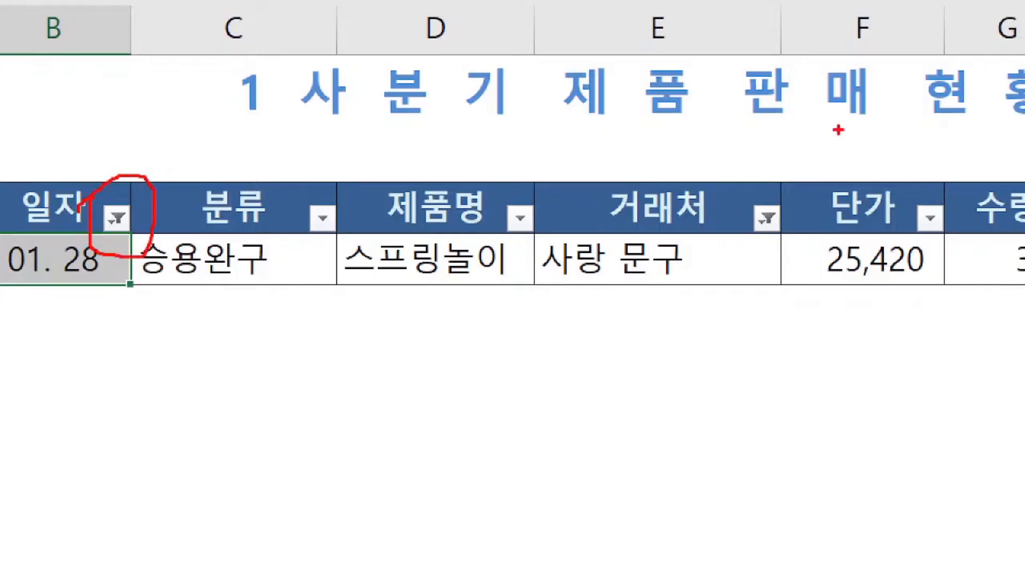
{"action": "mouse_move", "coordinate": [755, 200]}
{"action": "left_mouse_down"}
{"action": "mouse_move", "coordinate": [744, 240]}
{"action": "mouse_move", "coordinate": [785, 198]}
{"action": "left_mouse_up"}
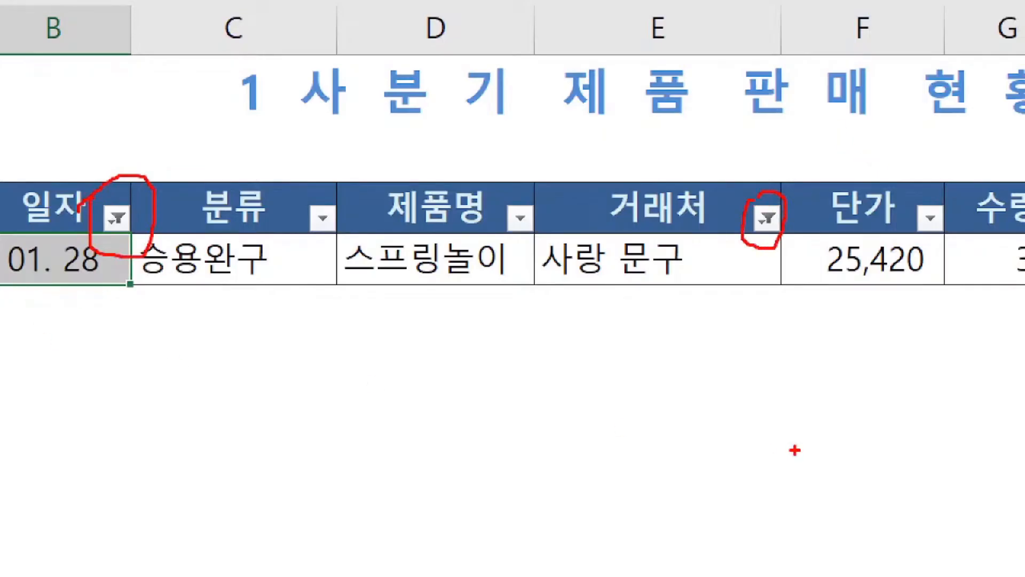
{"action": "mouse_move", "coordinate": [109, 197]}
{"action": "left_mouse_down"}
{"action": "mouse_move", "coordinate": [123, 130]}
{"action": "mouse_move", "coordinate": [748, 130]}
{"action": "mouse_move", "coordinate": [767, 181]}
{"action": "left_mouse_up"}
{"action": "key", "text": "Escape"}
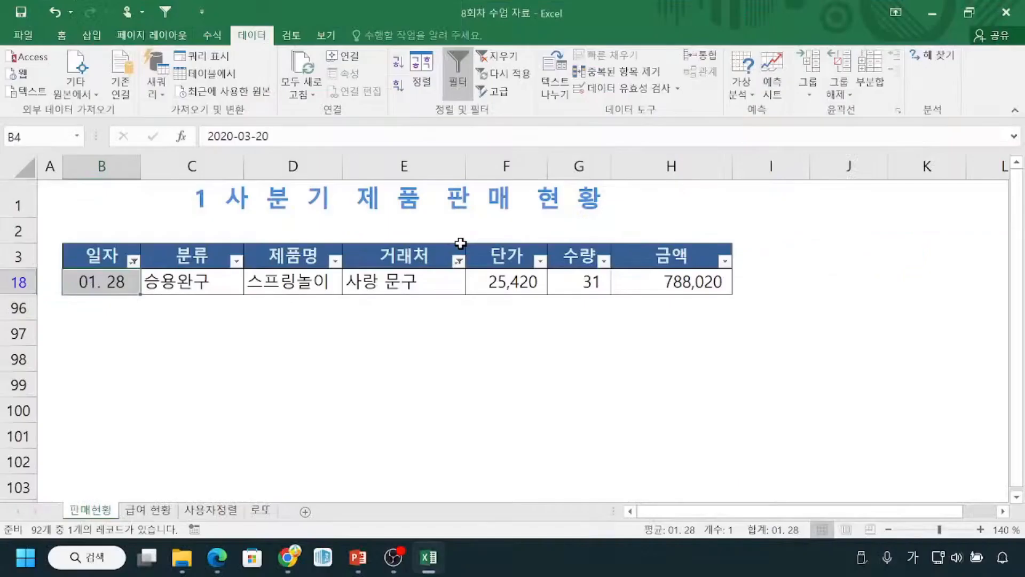
Step: Review the selected items in the 일자 and 거래처 filter lists without changing either filter
{"action": "left_click", "coordinate": [133, 261]}
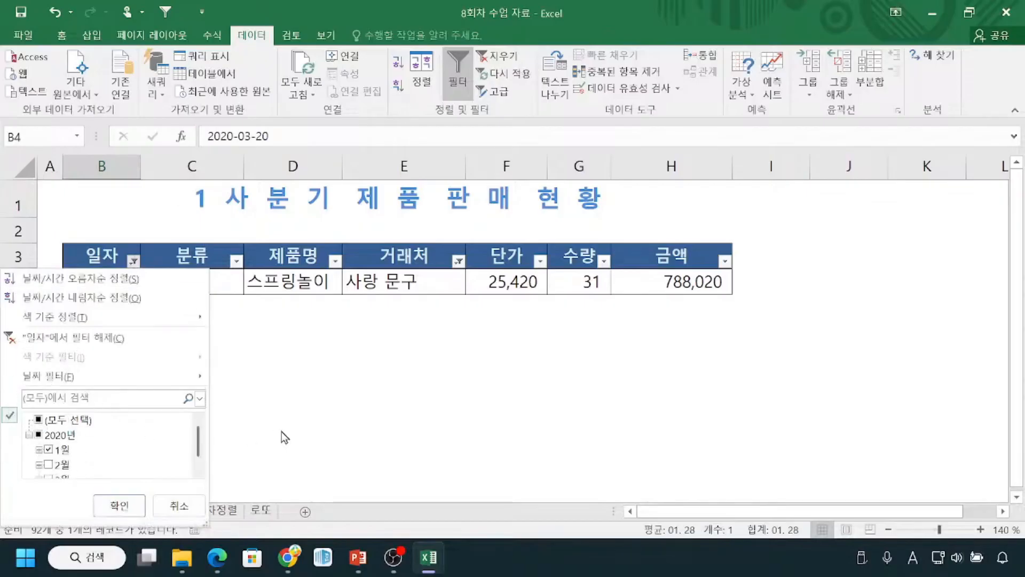
{"action": "left_click", "coordinate": [120, 505]}
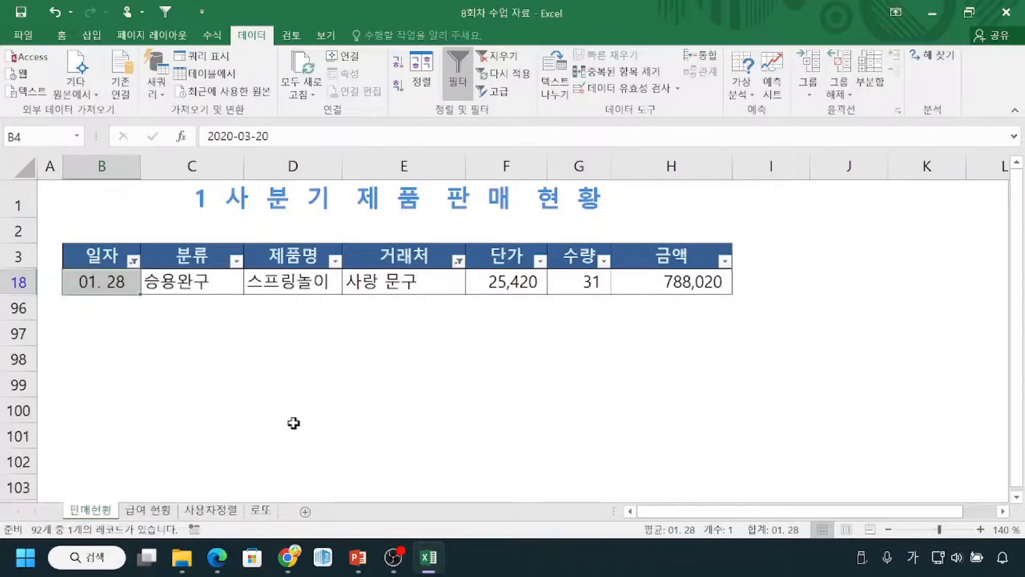
{"action": "left_click", "coordinate": [457, 262]}
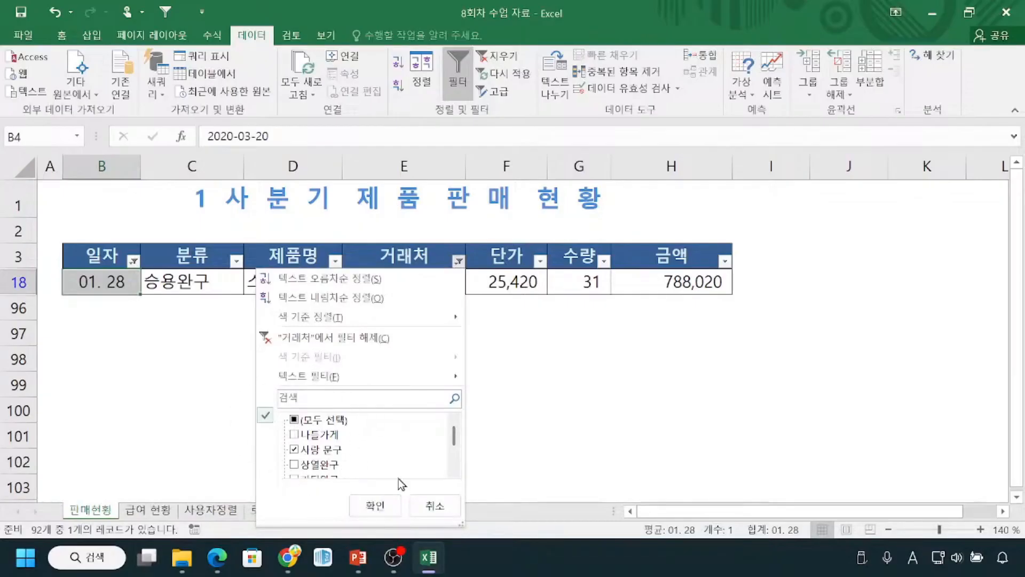
{"action": "left_click", "coordinate": [433, 506]}
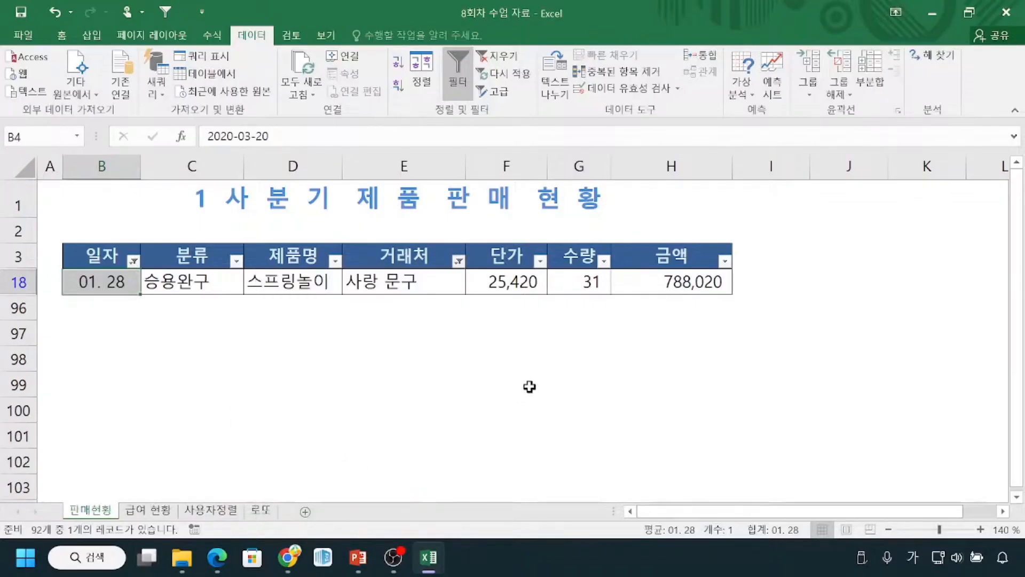
{"action": "left_click", "coordinate": [132, 267]}
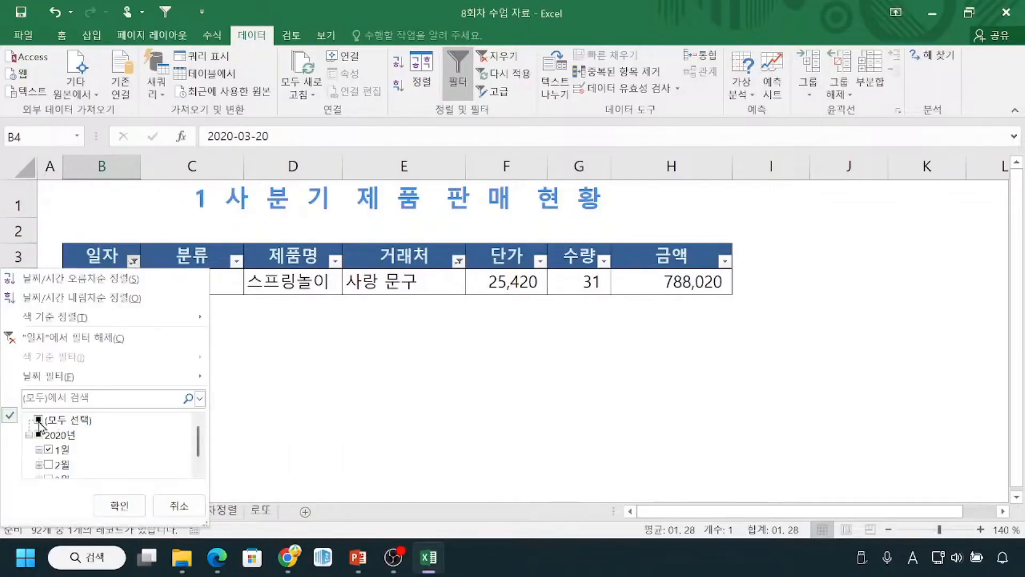
{"action": "left_click", "coordinate": [162, 508]}
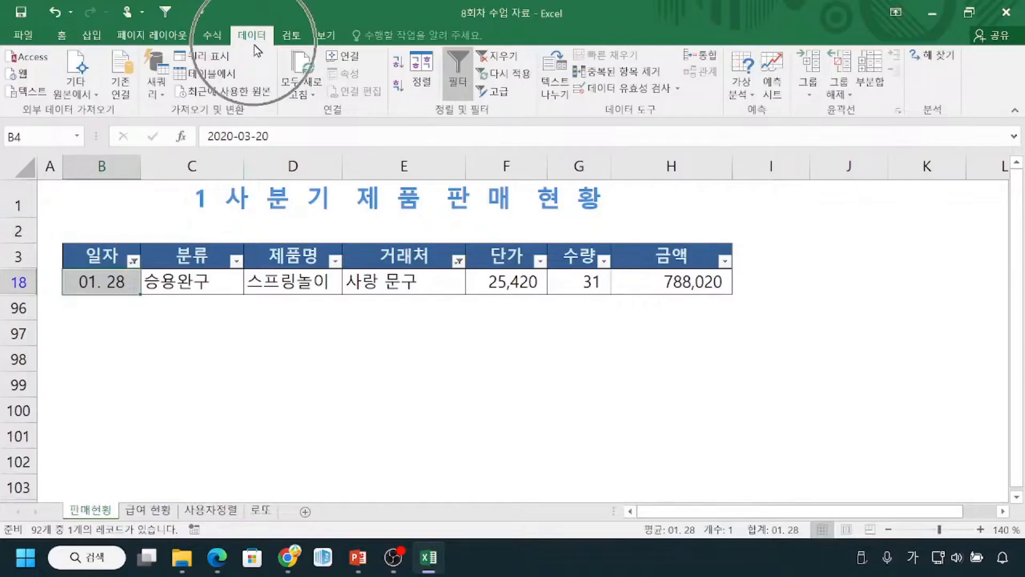
Step: Clear the 일자 and 거래처 filters together with the 지우기 command to restore all records
{"action": "left_click", "coordinate": [505, 61]}
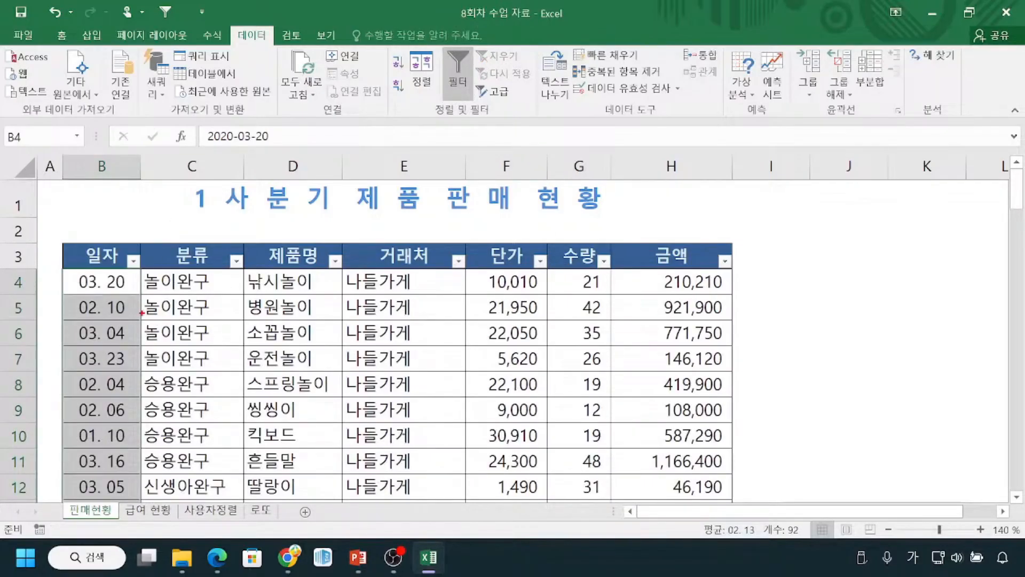
{"action": "mouse_move", "coordinate": [134, 309]}
{"action": "left_mouse_down"}
{"action": "mouse_move", "coordinate": [551, 433]}
{"action": "mouse_move", "coordinate": [219, 289]}
{"action": "left_mouse_up"}
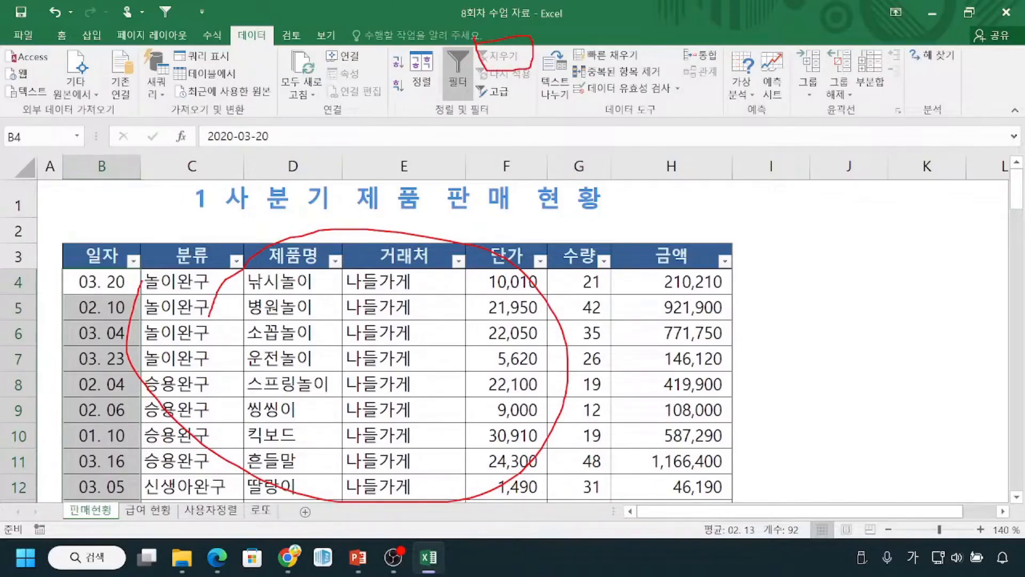
{"action": "key", "text": "Escape"}
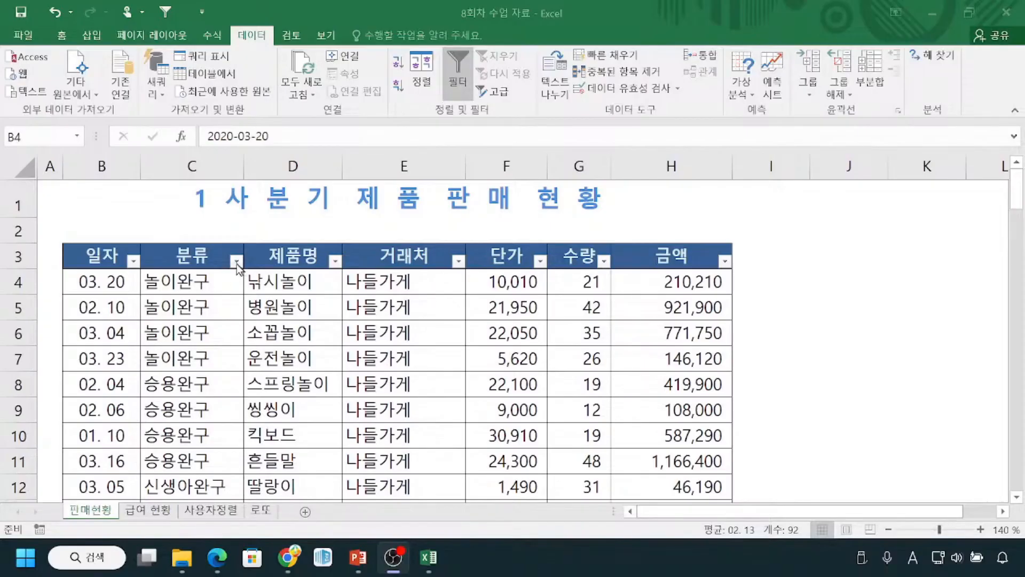
Step: Review the categories listed in the 분류 column's filter without changing the selection
{"action": "key", "text": "ctrl"}
{"action": "key", "text": "ctrl"}
{"action": "left_click", "coordinate": [236, 261]}
{"action": "left_click", "coordinate": [237, 261]}
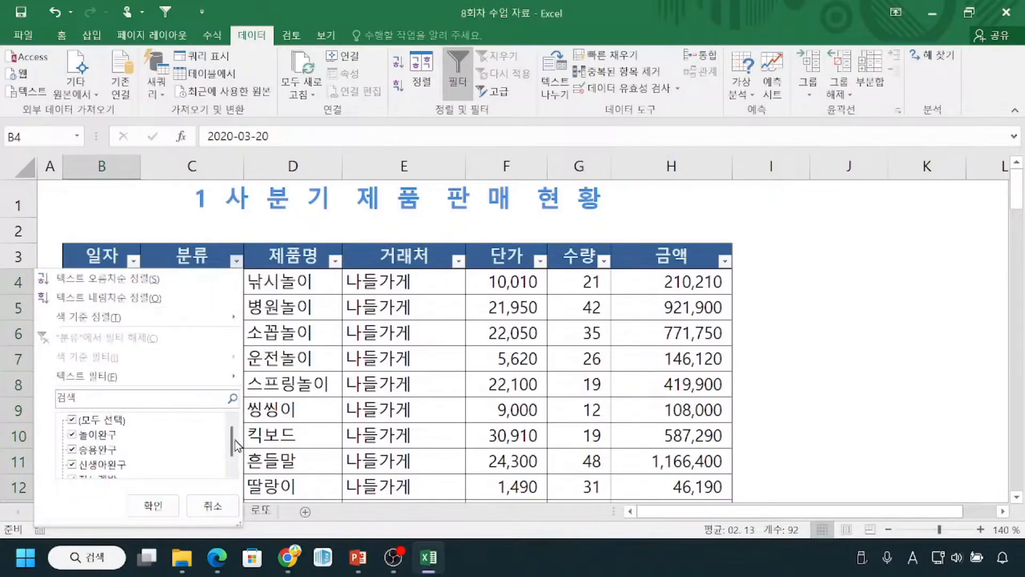
{"action": "scroll", "coordinate": [232, 440], "scroll_direction": "down", "scroll_amount": 1}
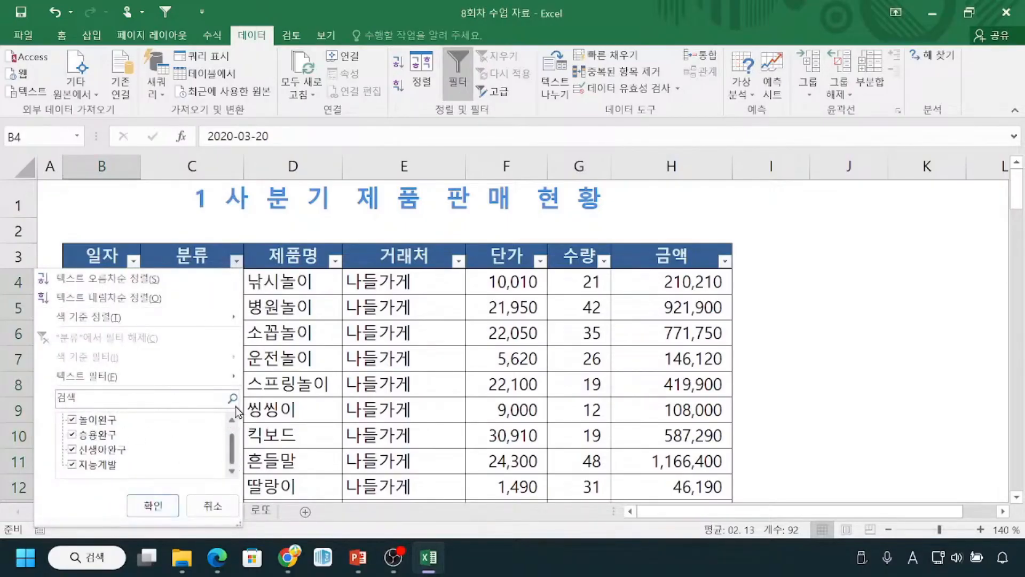
{"action": "left_click", "coordinate": [227, 255]}
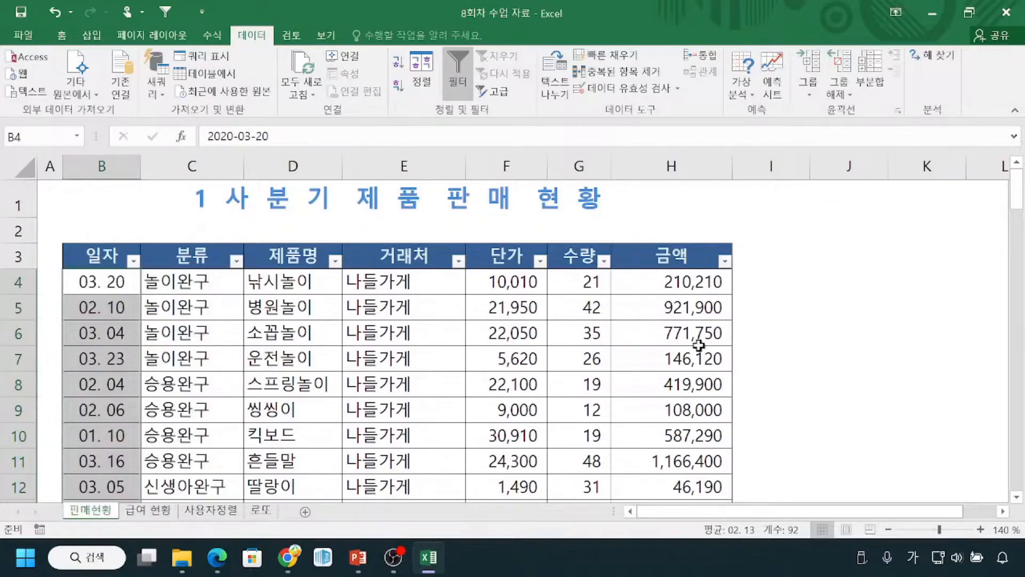
Step: Examine the values in the 금액 column's filter list and the filter arrows on the 단가, 수량 and 금액 headers
{"action": "key", "text": "ctrl+q"}
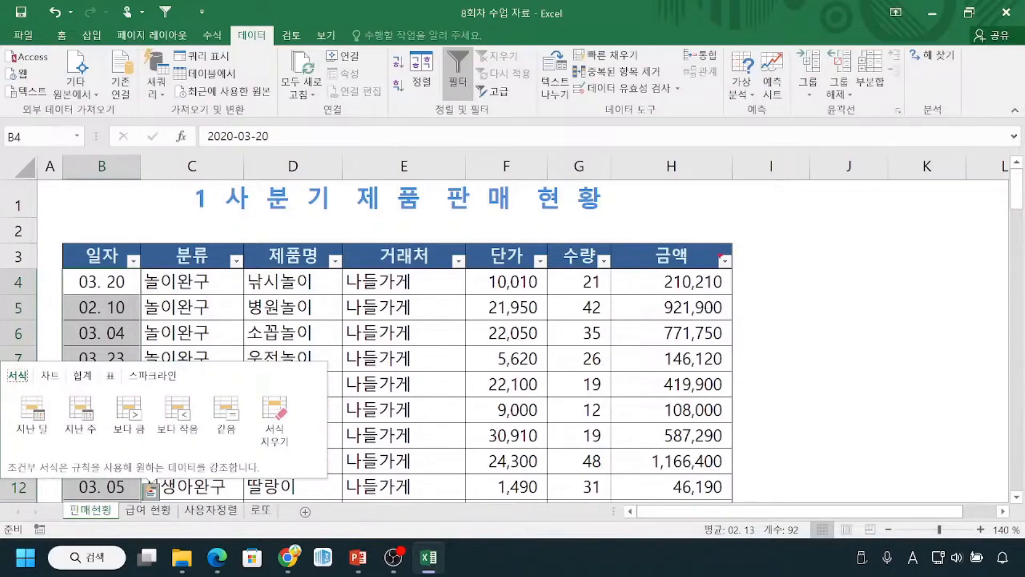
{"action": "left_click_drag", "start_coordinate": [715, 250], "coordinate": [751, 271]}
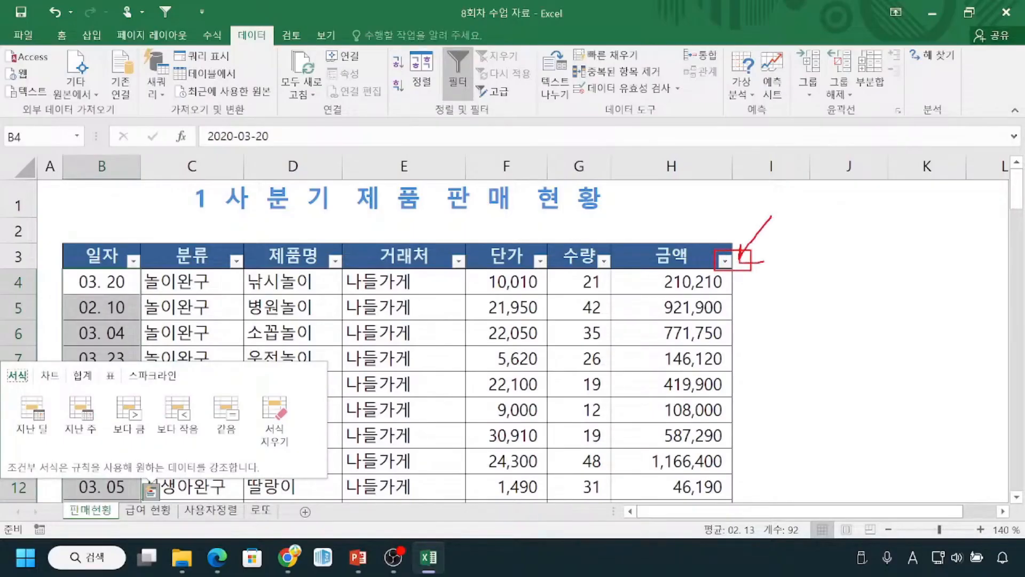
{"action": "key", "text": "Escape"}
{"action": "left_click", "coordinate": [725, 262]}
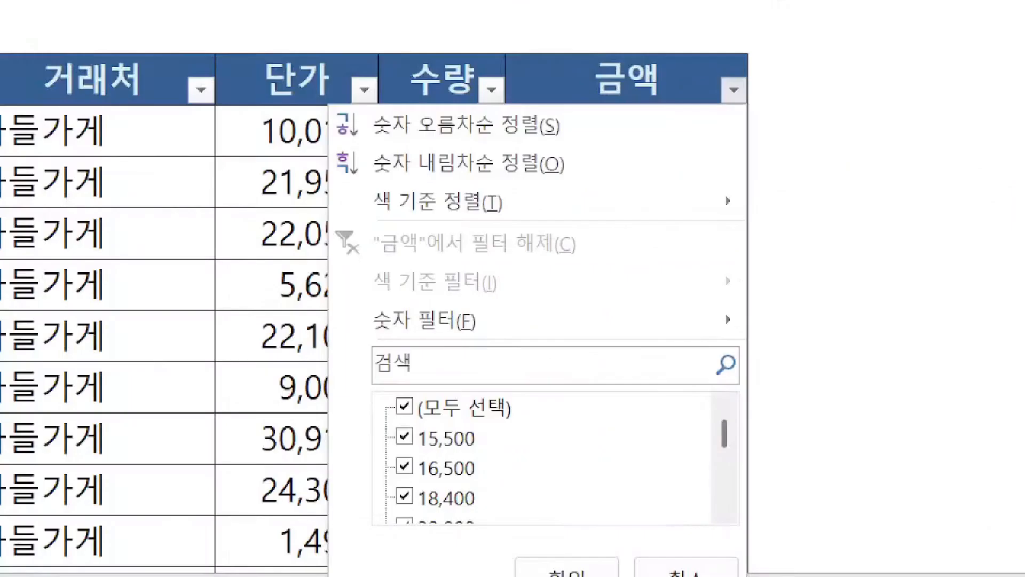
{"action": "left_click_drag", "start_coordinate": [495, 427], "coordinate": [492, 515]}
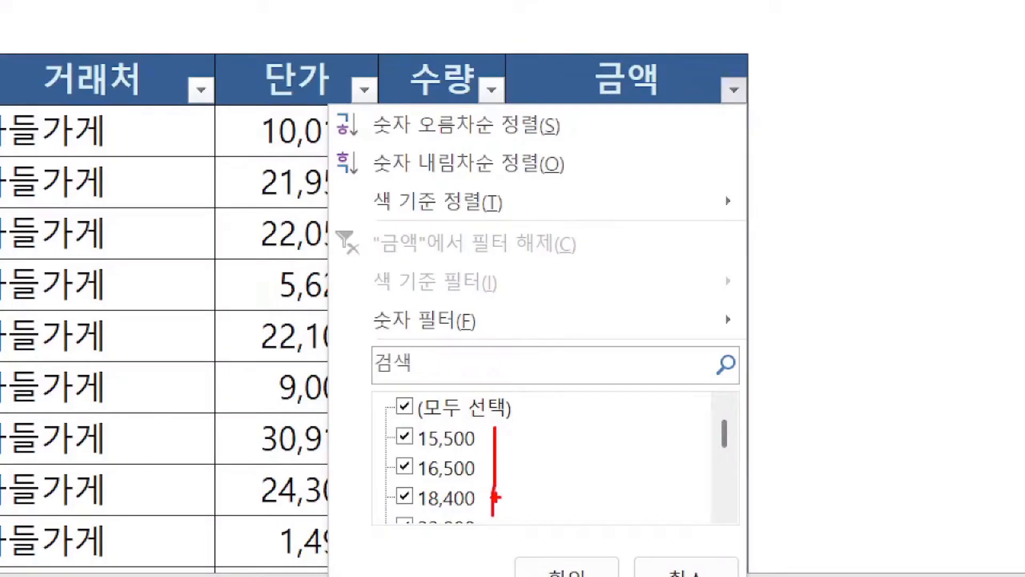
{"action": "mouse_move", "coordinate": [122, 123]}
{"action": "left_mouse_down"}
{"action": "mouse_move", "coordinate": [141, 331]}
{"action": "mouse_move", "coordinate": [132, 360]}
{"action": "left_mouse_up"}
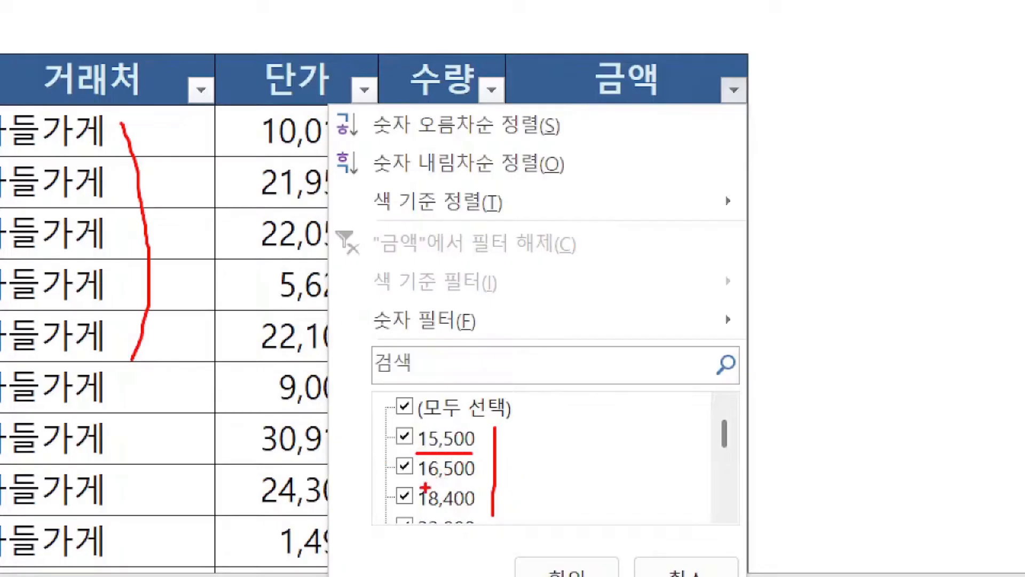
{"action": "left_click_drag", "start_coordinate": [421, 487], "coordinate": [463, 490]}
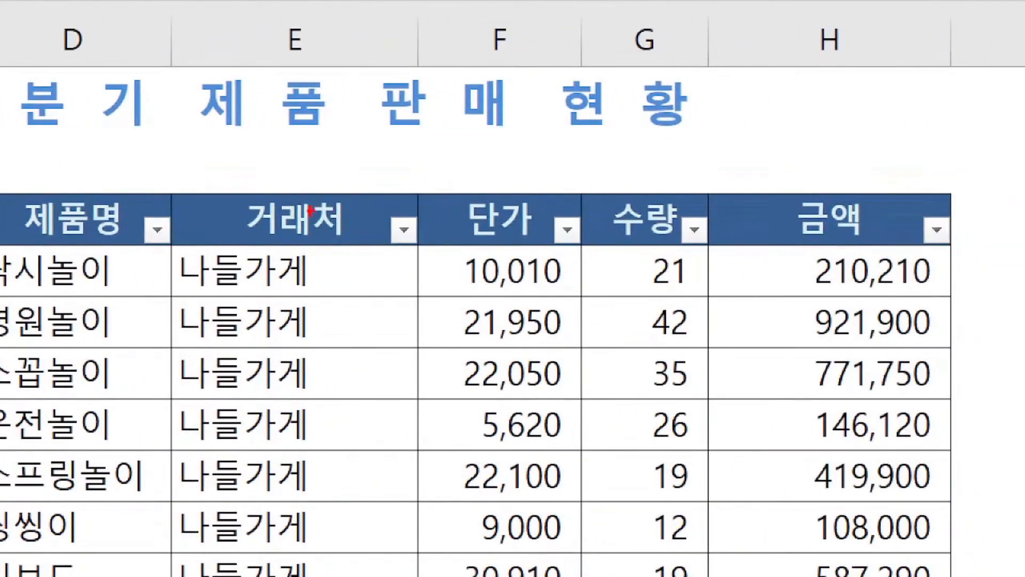
{"action": "left_click_drag", "start_coordinate": [216, 216], "coordinate": [311, 224]}
{"action": "left_click_drag", "start_coordinate": [461, 208], "coordinate": [747, 213]}
{"action": "mouse_move", "coordinate": [937, 199]}
{"action": "left_mouse_down"}
{"action": "mouse_move", "coordinate": [961, 244]}
{"action": "mouse_move", "coordinate": [942, 209]}
{"action": "left_mouse_up"}
{"action": "mouse_move", "coordinate": [687, 199]}
{"action": "left_mouse_down"}
{"action": "mouse_move", "coordinate": [661, 257]}
{"action": "mouse_move", "coordinate": [694, 216]}
{"action": "left_mouse_up"}
{"action": "mouse_move", "coordinate": [558, 215]}
{"action": "left_mouse_down"}
{"action": "mouse_move", "coordinate": [529, 241]}
{"action": "mouse_move", "coordinate": [587, 225]}
{"action": "left_mouse_up"}
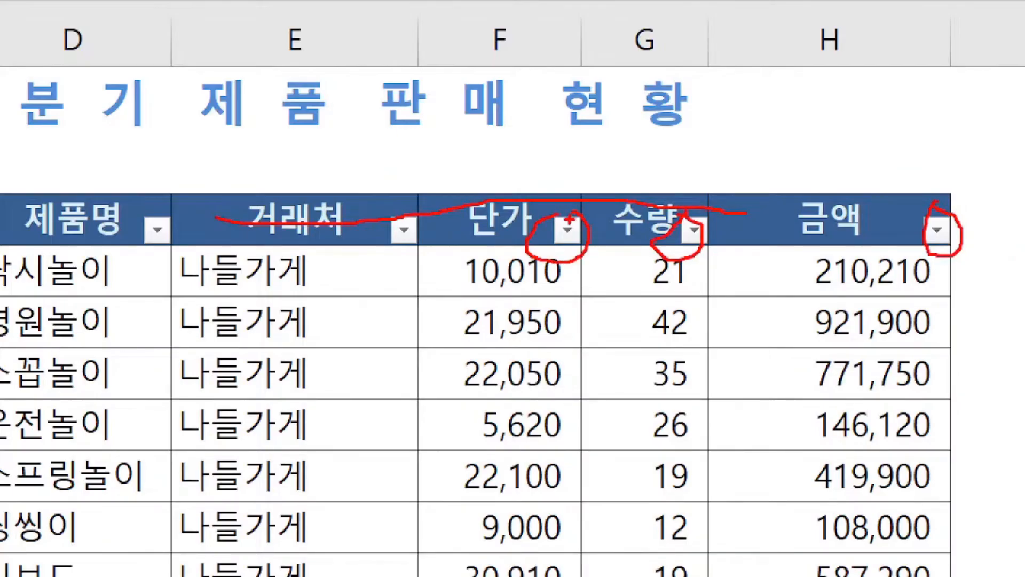
{"action": "mouse_move", "coordinate": [961, 121]}
{"action": "left_mouse_down"}
{"action": "mouse_move", "coordinate": [915, 200]}
{"action": "mouse_move", "coordinate": [962, 195]}
{"action": "left_mouse_up"}
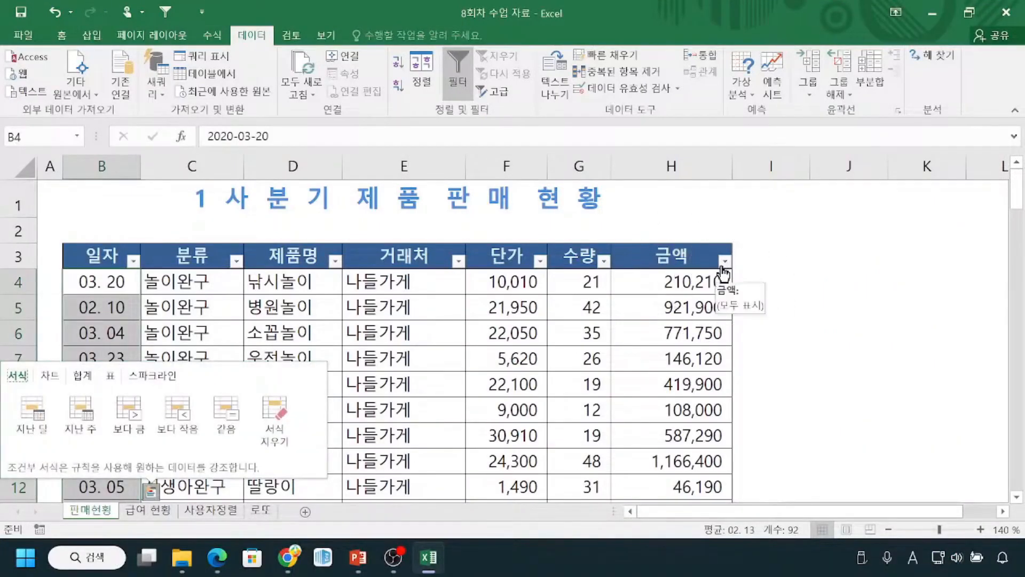
Step: Look through the number filter conditions offered for the 금액 column, including 크거나 같음 and 상위 10
{"action": "left_click", "coordinate": [725, 260]}
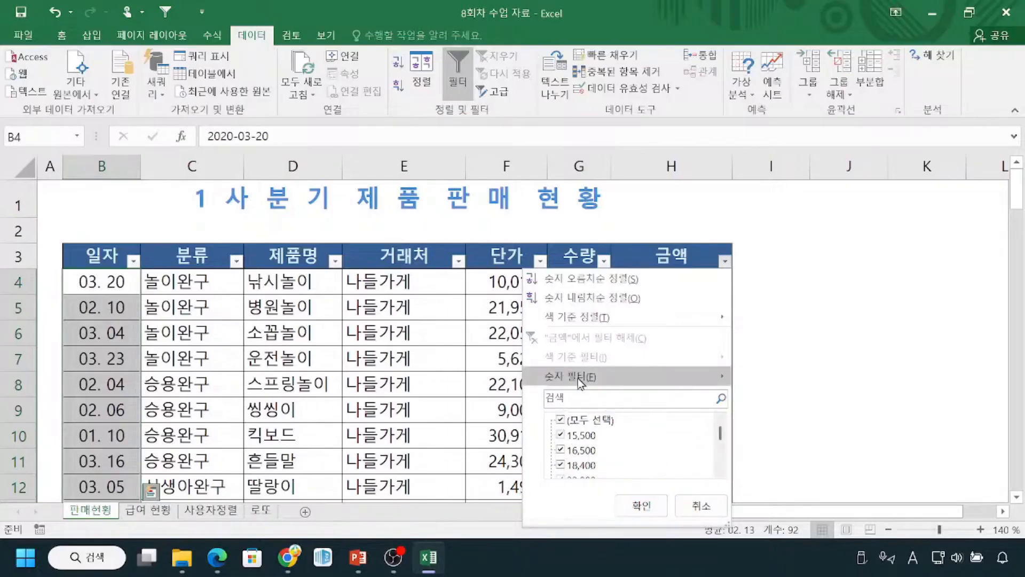
{"action": "mouse_move", "coordinate": [578, 378]}
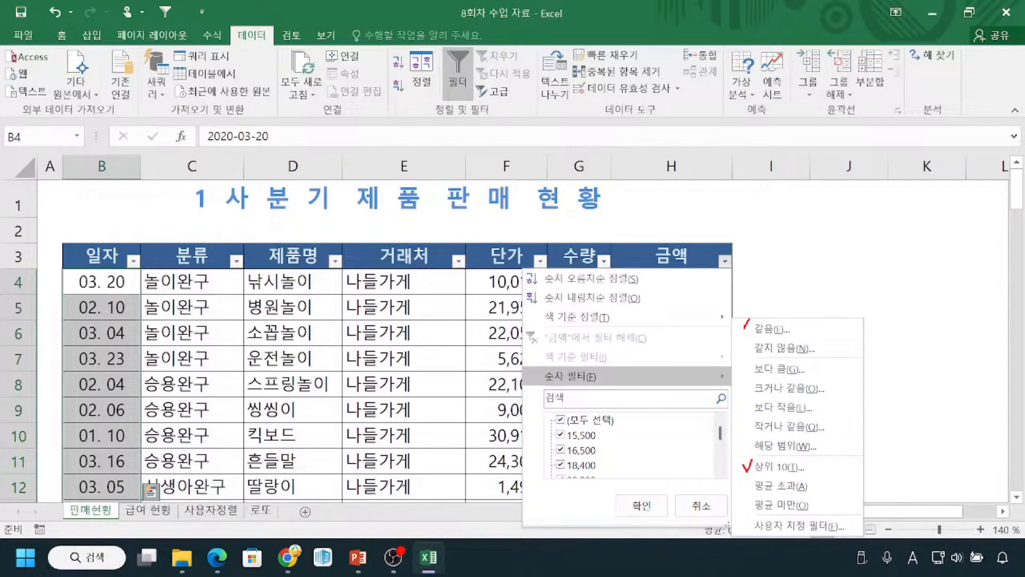
{"action": "left_click_drag", "start_coordinate": [709, 200], "coordinate": [705, 238]}
{"action": "key", "text": "Escape"}
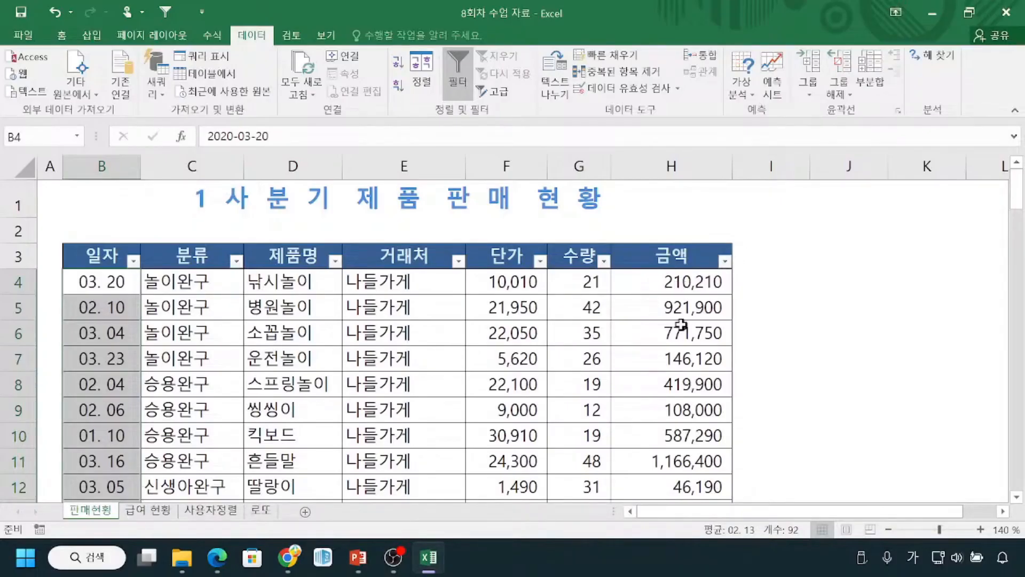
{"action": "key", "text": "ctrl+q"}
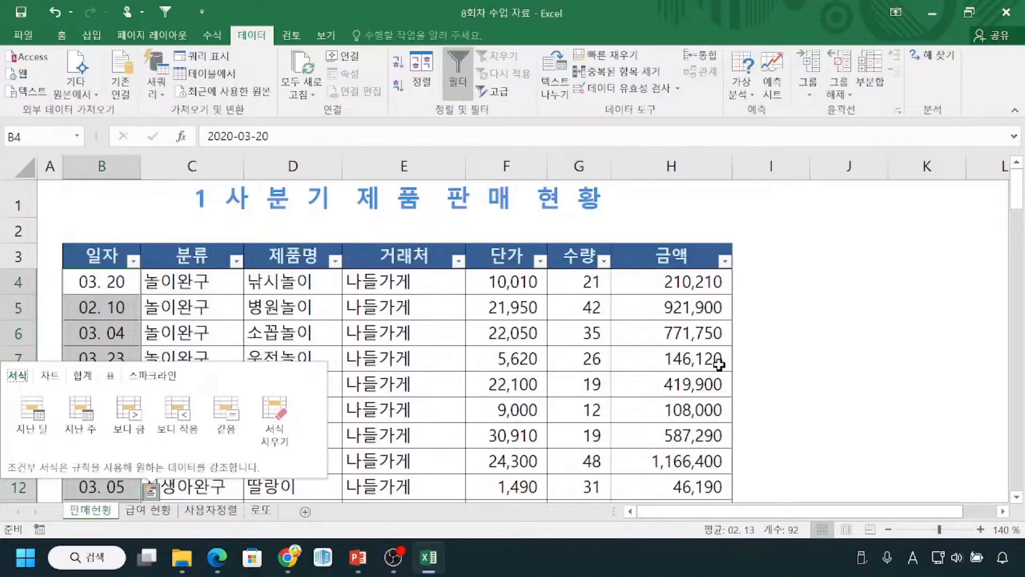
{"action": "key", "text": "ctrl"}
{"action": "key", "text": "ctrl"}
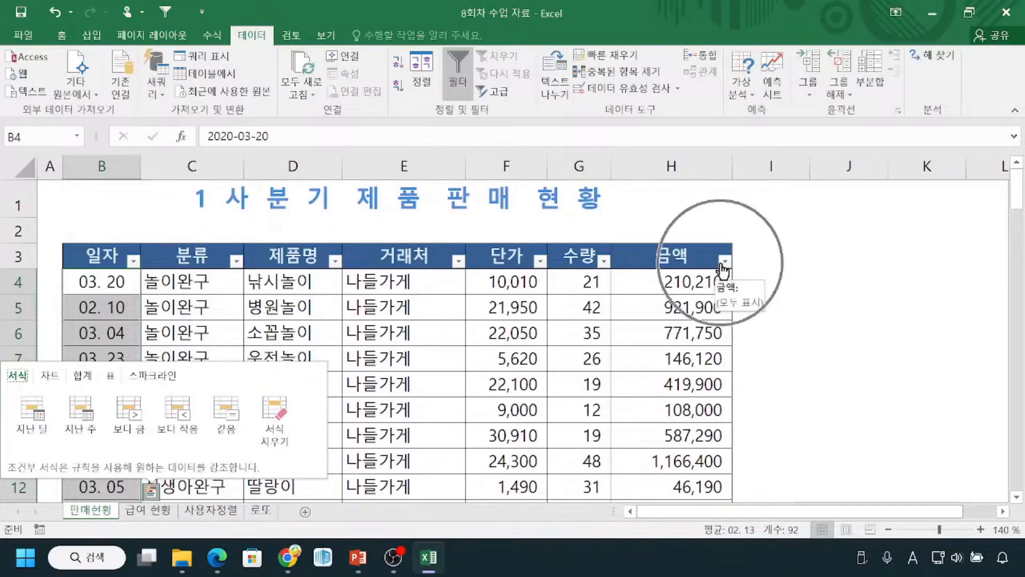
{"action": "left_click", "coordinate": [724, 262]}
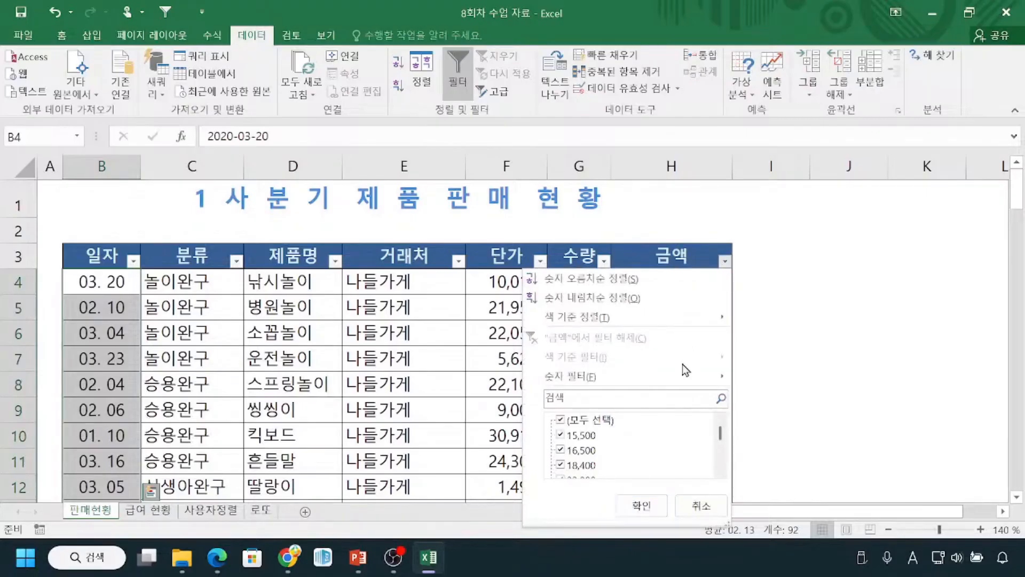
{"action": "mouse_move", "coordinate": [679, 375]}
{"action": "key", "text": "ctrl"}
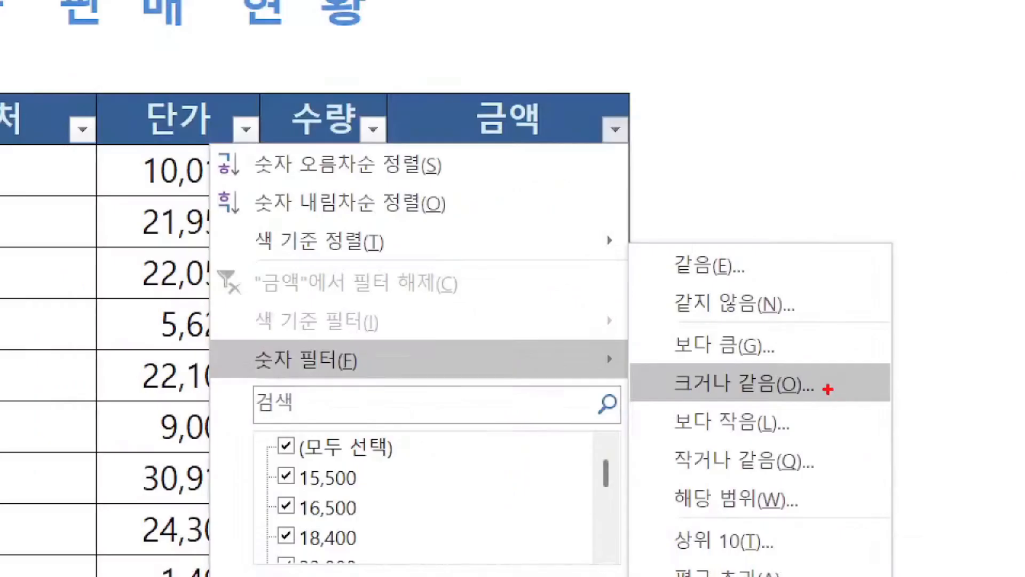
{"action": "mouse_move", "coordinate": [631, 362]}
{"action": "left_mouse_down"}
{"action": "mouse_move", "coordinate": [648, 396]}
{"action": "mouse_move", "coordinate": [785, 404]}
{"action": "mouse_move", "coordinate": [842, 405]}
{"action": "mouse_move", "coordinate": [890, 376]}
{"action": "left_mouse_up"}
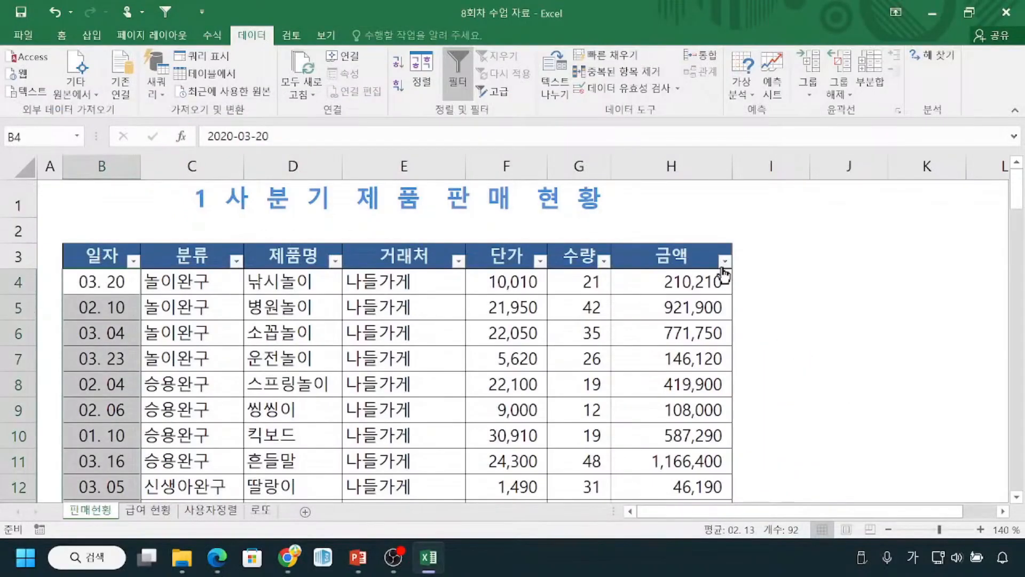
Step: Start a 크거나 같음 number filter on the 금액 column and check its >= condition and empty value field
{"action": "left_click", "coordinate": [723, 263]}
{"action": "mouse_move", "coordinate": [682, 375]}
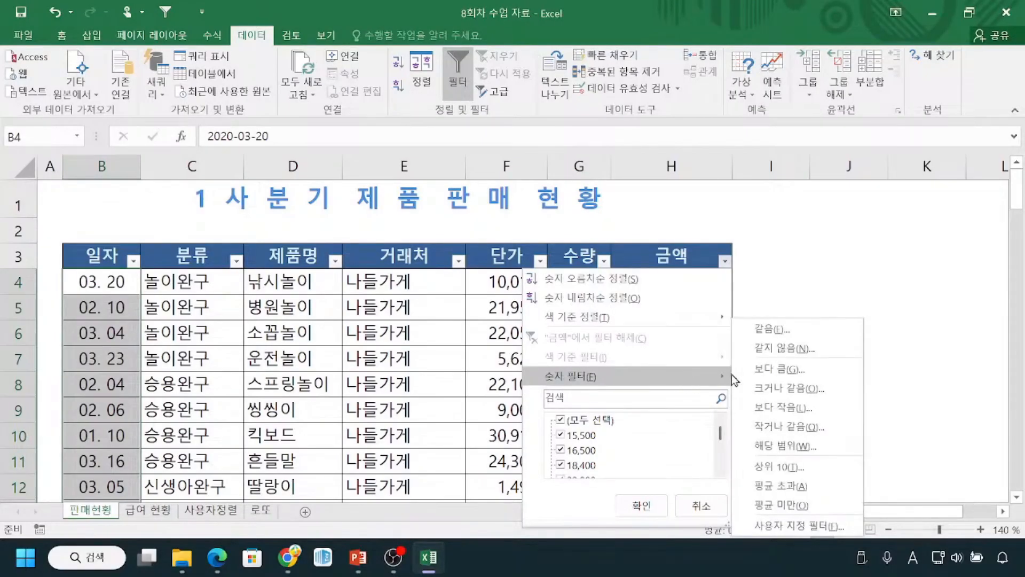
{"action": "left_click", "coordinate": [821, 393]}
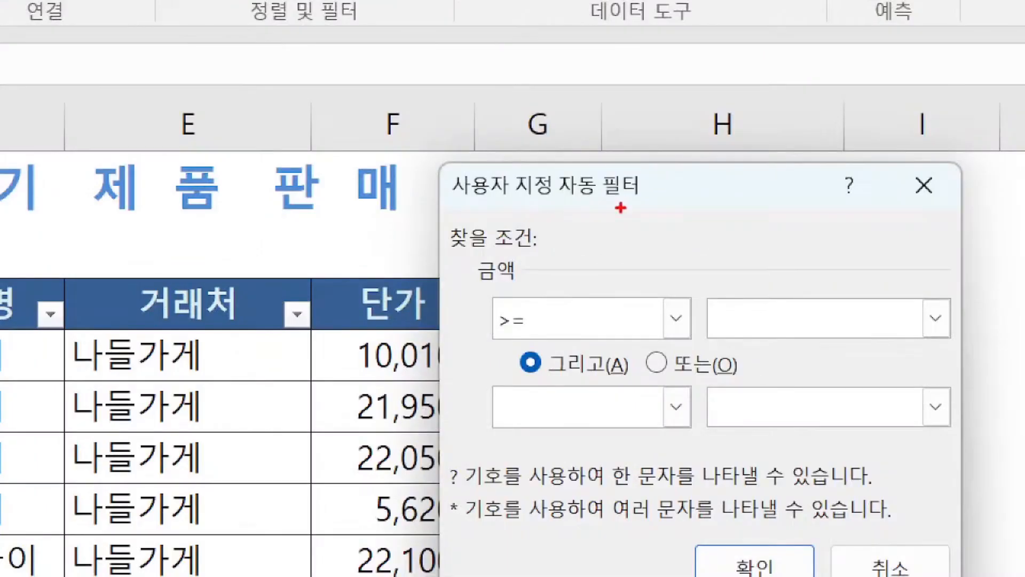
{"action": "mouse_move", "coordinate": [479, 291]}
{"action": "left_mouse_down"}
{"action": "mouse_move", "coordinate": [559, 348]}
{"action": "mouse_move", "coordinate": [694, 347]}
{"action": "left_mouse_up"}
{"action": "mouse_move", "coordinate": [576, 241]}
{"action": "left_mouse_down"}
{"action": "mouse_move", "coordinate": [558, 282]}
{"action": "mouse_move", "coordinate": [587, 293]}
{"action": "left_mouse_up"}
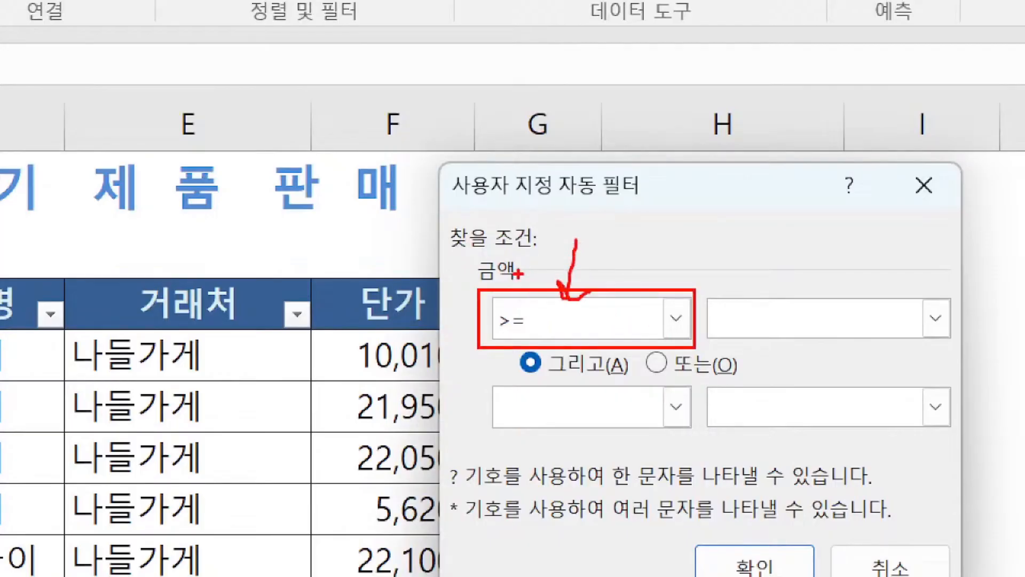
{"action": "left_click_drag", "start_coordinate": [486, 331], "coordinate": [526, 335]}
{"action": "mouse_move", "coordinate": [799, 295]}
{"action": "left_mouse_down"}
{"action": "mouse_move", "coordinate": [784, 355]}
{"action": "mouse_move", "coordinate": [833, 294]}
{"action": "mouse_move", "coordinate": [801, 292]}
{"action": "left_mouse_up"}
{"action": "mouse_move", "coordinate": [943, 291]}
{"action": "left_mouse_down"}
{"action": "mouse_move", "coordinate": [932, 295]}
{"action": "mouse_move", "coordinate": [914, 367]}
{"action": "mouse_move", "coordinate": [948, 292]}
{"action": "left_mouse_up"}
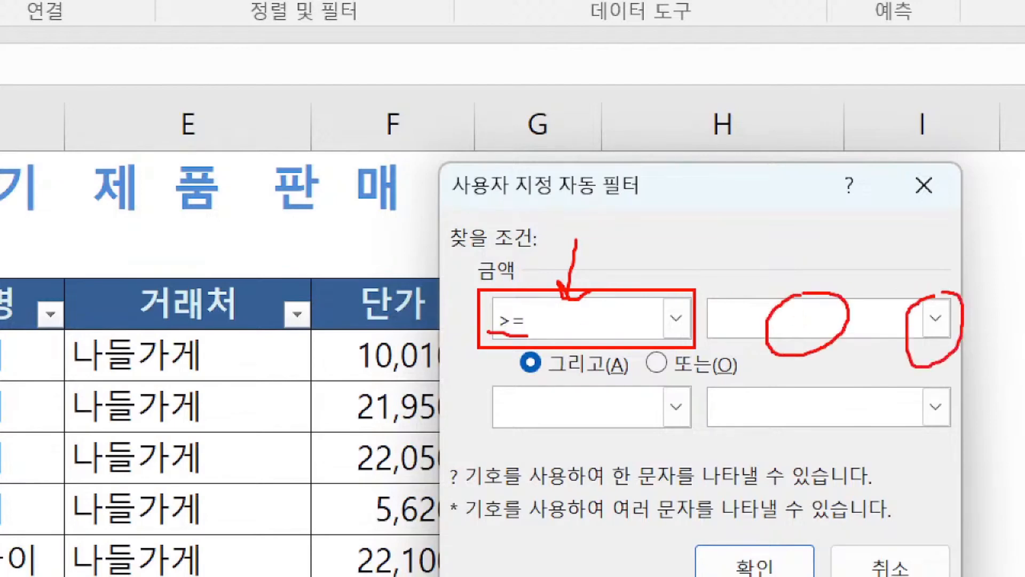
{"action": "key", "text": "Escape"}
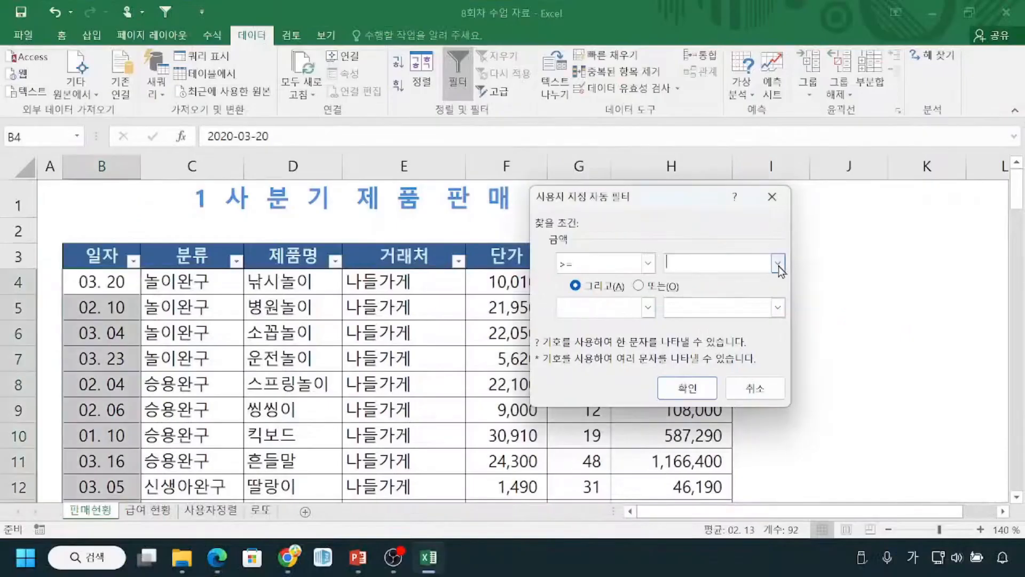
Step: Try the listed amount 1,400,130 as the comparison value for 금액, and clear it from the field
{"action": "left_click", "coordinate": [779, 265]}
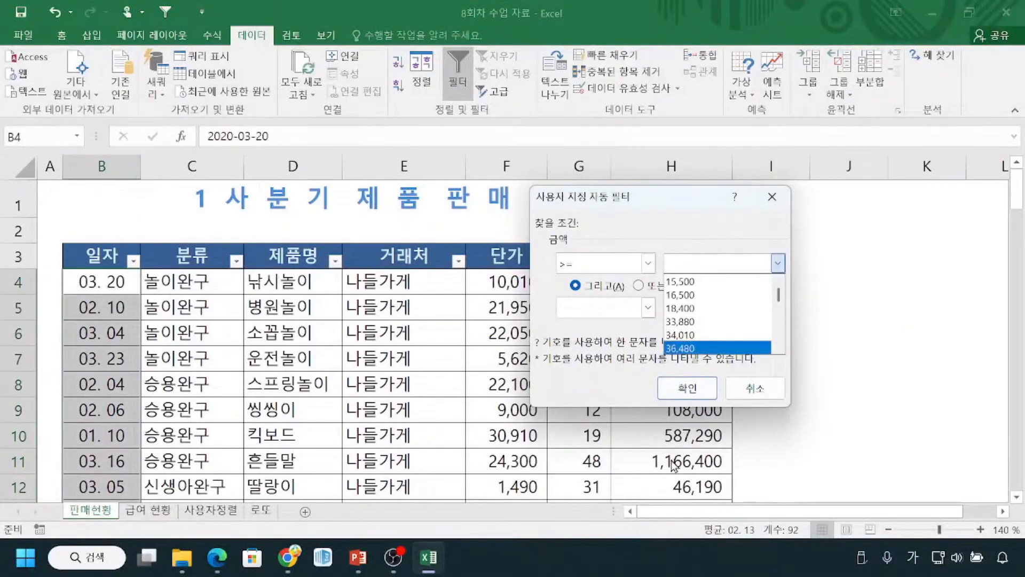
{"action": "left_click_drag", "start_coordinate": [782, 296], "coordinate": [781, 342]}
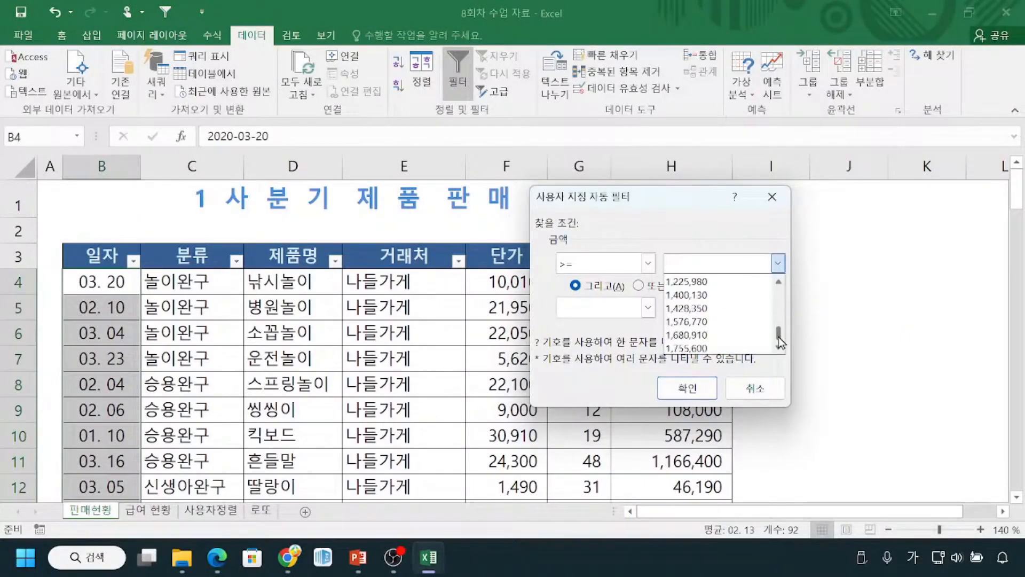
{"action": "left_click", "coordinate": [723, 295]}
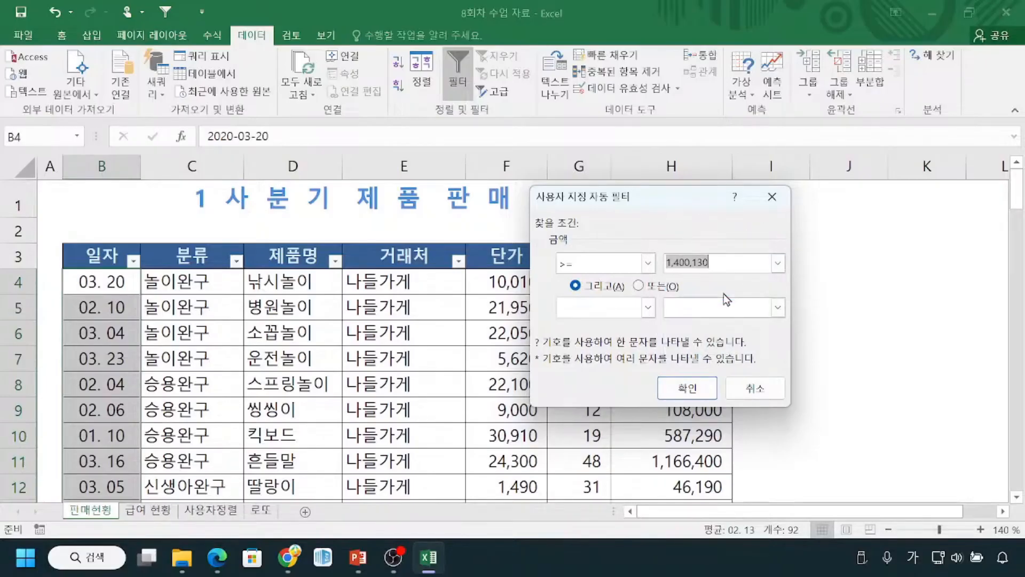
{"action": "left_click", "coordinate": [728, 263]}
{"action": "key", "text": "BackSpace"}
{"action": "key", "text": "BackSpace"}
{"action": "key", "text": "BackSpace"}
{"action": "key", "text": "BackSpace"}
{"action": "key", "text": "BackSpace"}
{"action": "key", "text": "BackSpace"}
{"action": "key", "text": "BackSpace"}
{"action": "key", "text": "BackSpace"}
{"action": "key", "text": "BackSpace"}
Step: Set the >= condition's value to 500000 and apply the custom filter to the 금액 column
{"action": "type", "text": "500000"}
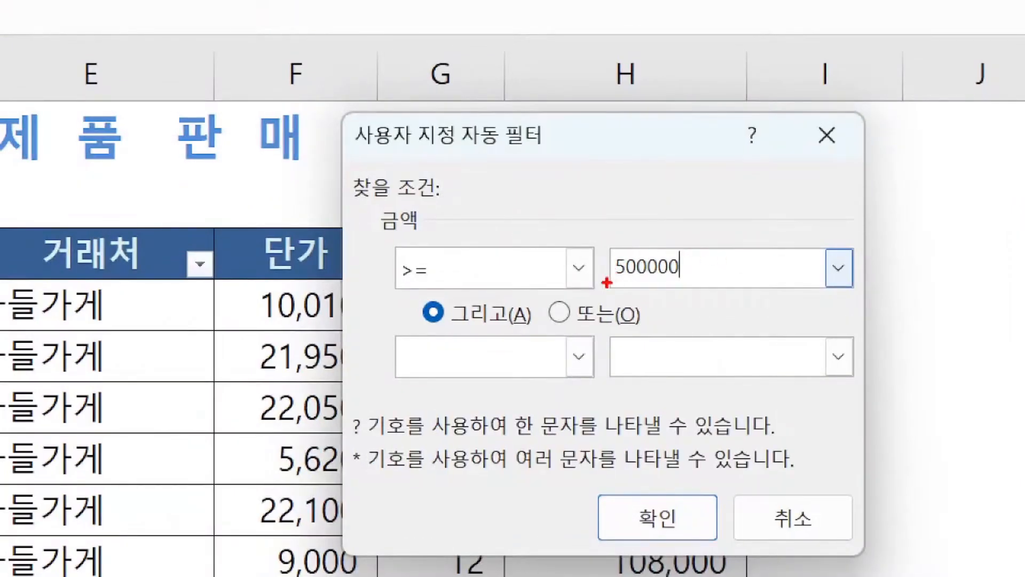
{"action": "left_click_drag", "start_coordinate": [607, 283], "coordinate": [682, 282]}
{"action": "mouse_move", "coordinate": [390, 239]}
{"action": "left_mouse_down"}
{"action": "mouse_move", "coordinate": [402, 273]}
{"action": "mouse_move", "coordinate": [586, 291]}
{"action": "left_mouse_up"}
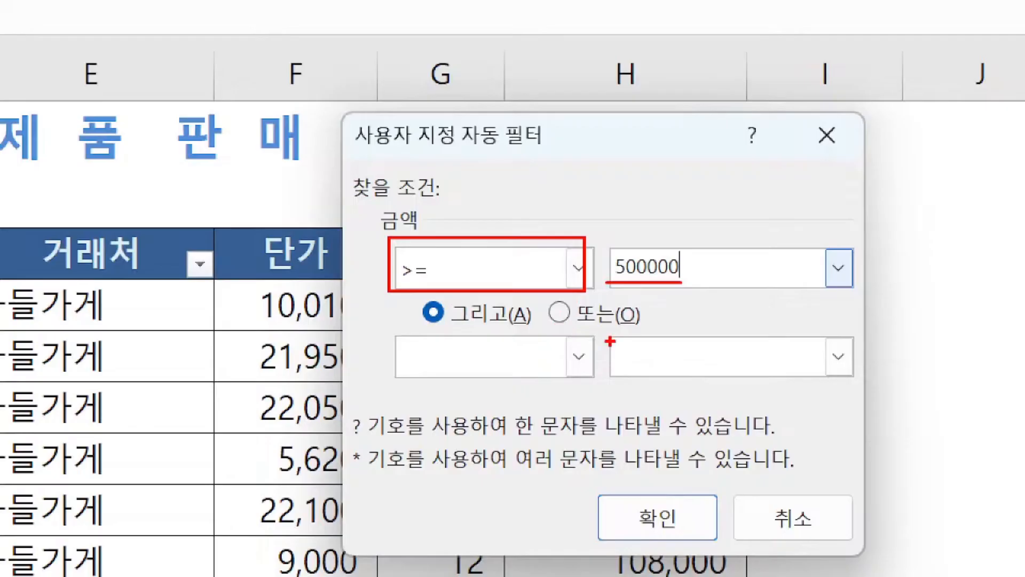
{"action": "mouse_move", "coordinate": [640, 493]}
{"action": "left_mouse_down"}
{"action": "mouse_move", "coordinate": [648, 550]}
{"action": "mouse_move", "coordinate": [694, 499]}
{"action": "mouse_move", "coordinate": [649, 492]}
{"action": "mouse_move", "coordinate": [656, 485]}
{"action": "left_mouse_up"}
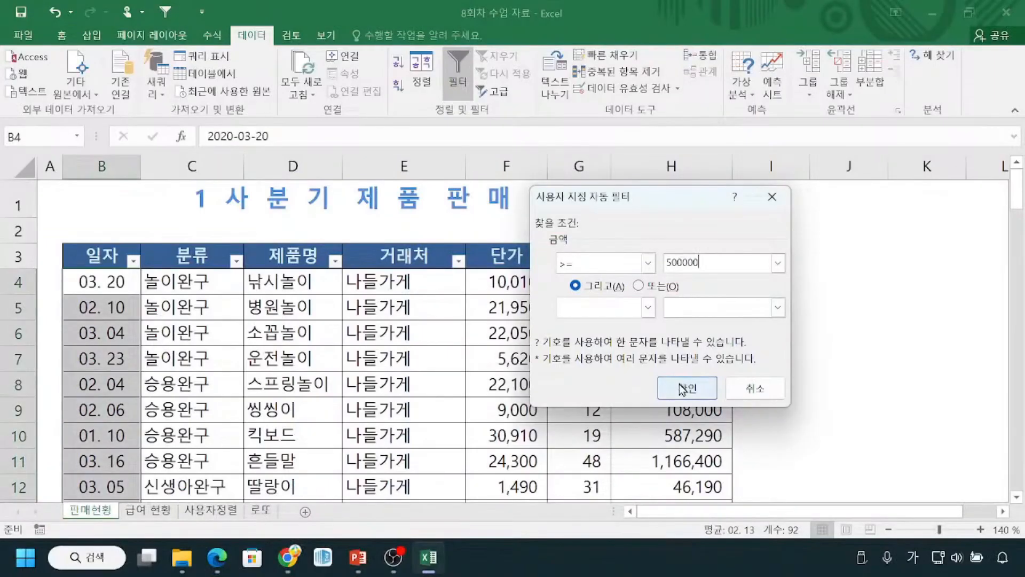
{"action": "left_click", "coordinate": [683, 389]}
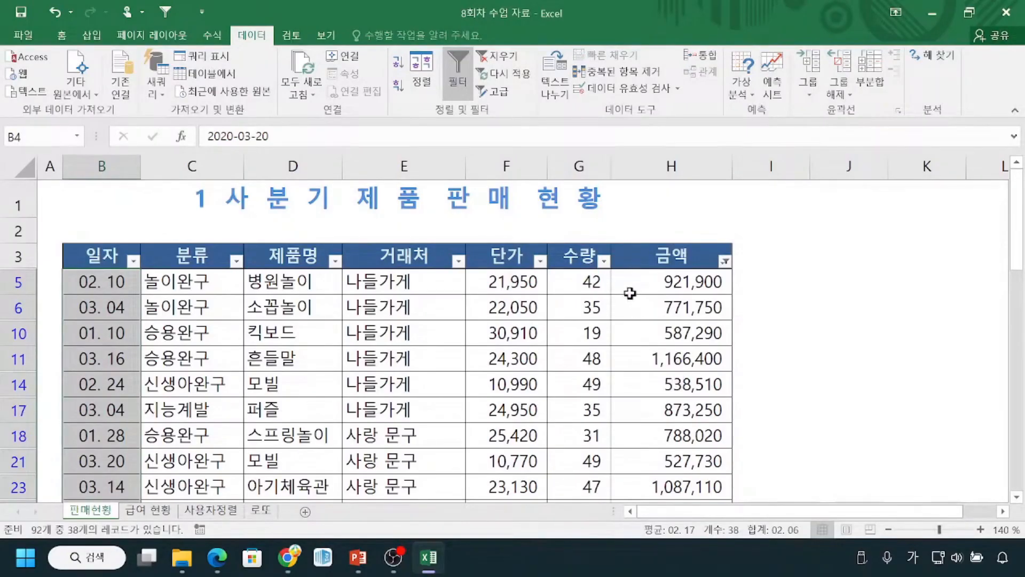
Step: Check the 금액 values of the filtered records throughout the sales table against the 500000 minimum
{"action": "key", "text": "ctrl+1"}
{"action": "left_click", "coordinate": [640, 286]}
{"action": "left_click_drag", "start_coordinate": [714, 248], "coordinate": [739, 268]}
{"action": "mouse_move", "coordinate": [838, 250]}
{"action": "left_mouse_down"}
{"action": "mouse_move", "coordinate": [870, 345]}
{"action": "mouse_move", "coordinate": [834, 571]}
{"action": "left_mouse_up"}
{"action": "key", "text": "Escape"}
{"action": "scroll", "coordinate": [699, 390], "scroll_direction": "down", "scroll_amount": 1}
{"action": "scroll", "coordinate": [700, 390], "scroll_direction": "down", "scroll_amount": 4}
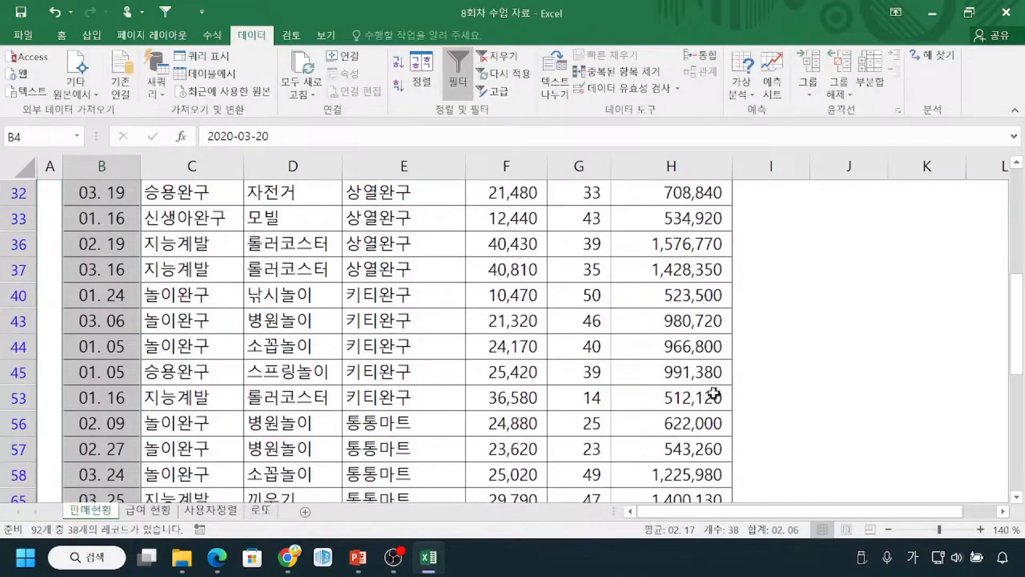
{"action": "scroll", "coordinate": [694, 422], "scroll_direction": "down", "scroll_amount": 2}
{"action": "scroll", "coordinate": [694, 424], "scroll_direction": "down", "scroll_amount": 1}
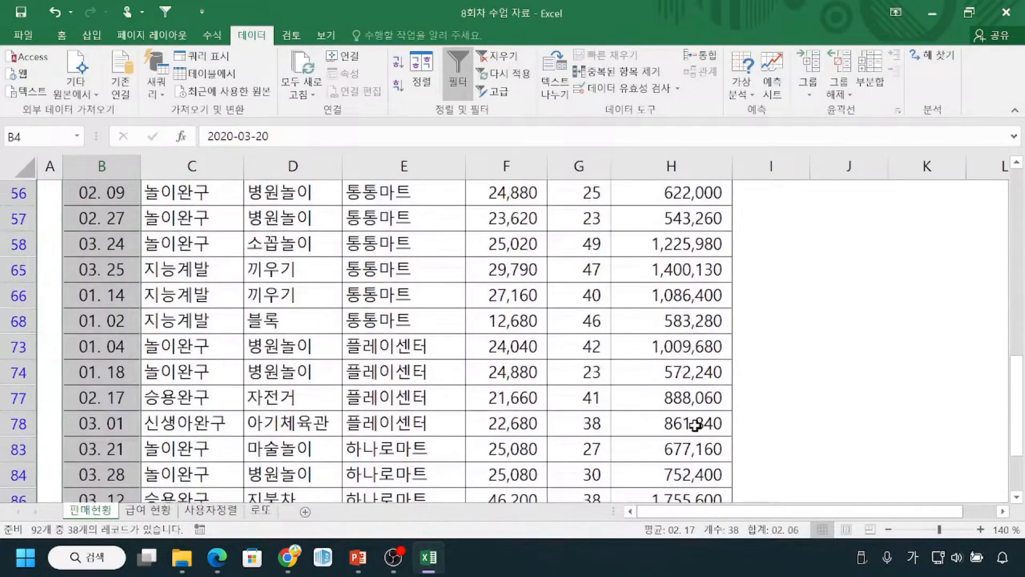
{"action": "scroll", "coordinate": [695, 425], "scroll_direction": "up", "scroll_amount": 4}
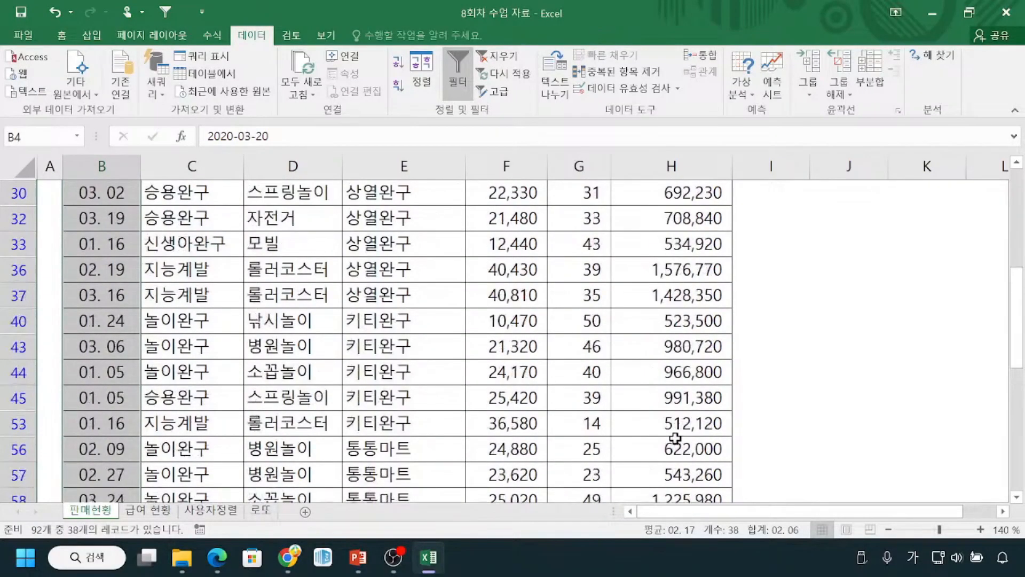
{"action": "scroll", "coordinate": [713, 395], "scroll_direction": "up", "scroll_amount": 4}
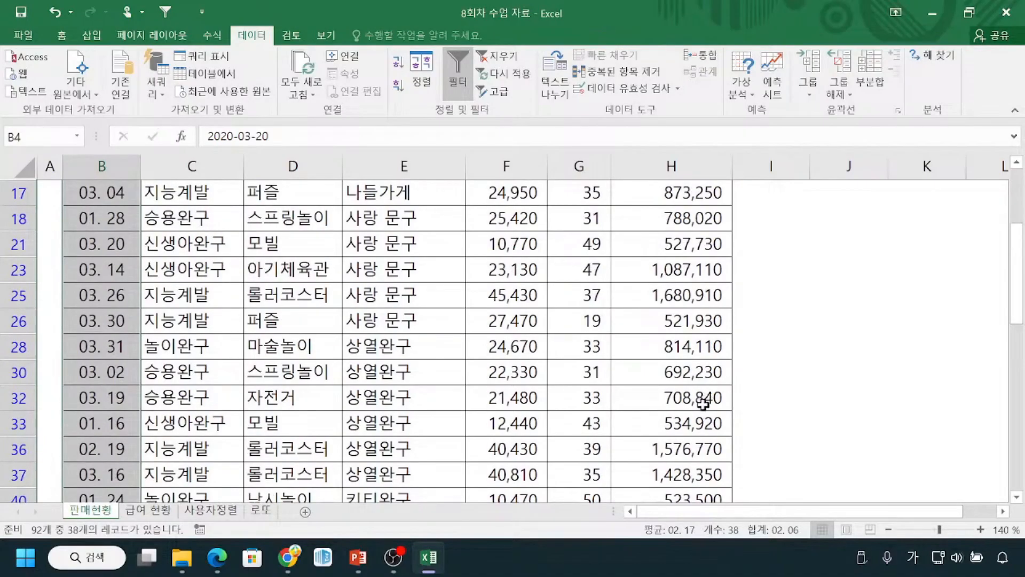
Step: Clear the number filter from the 금액 column of the sales table
{"action": "scroll", "coordinate": [697, 415], "scroll_direction": "up", "scroll_amount": 2}
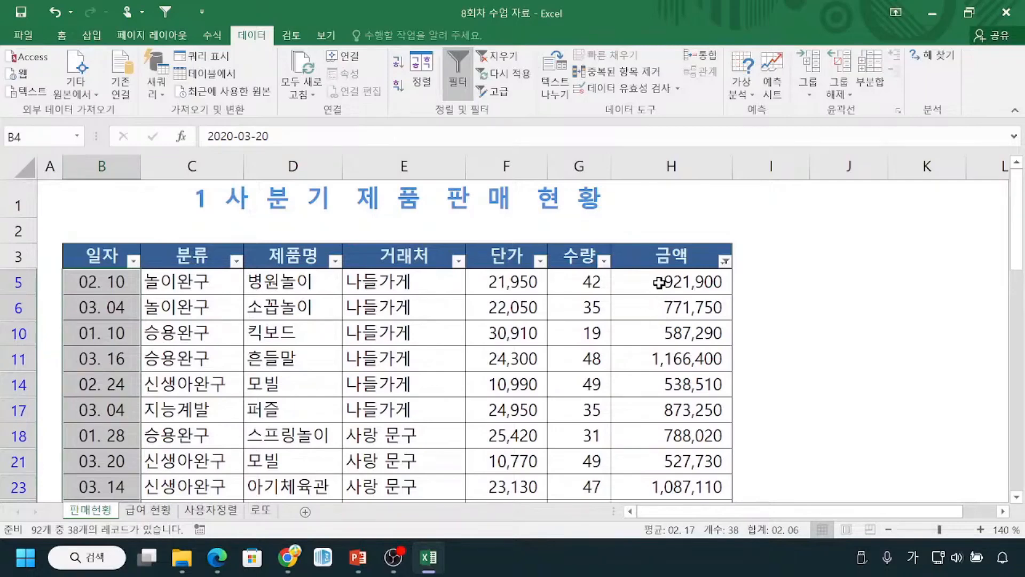
{"action": "key", "text": "ctrl+q"}
{"action": "key", "text": "ctrl"}
{"action": "key", "text": "ctrl"}
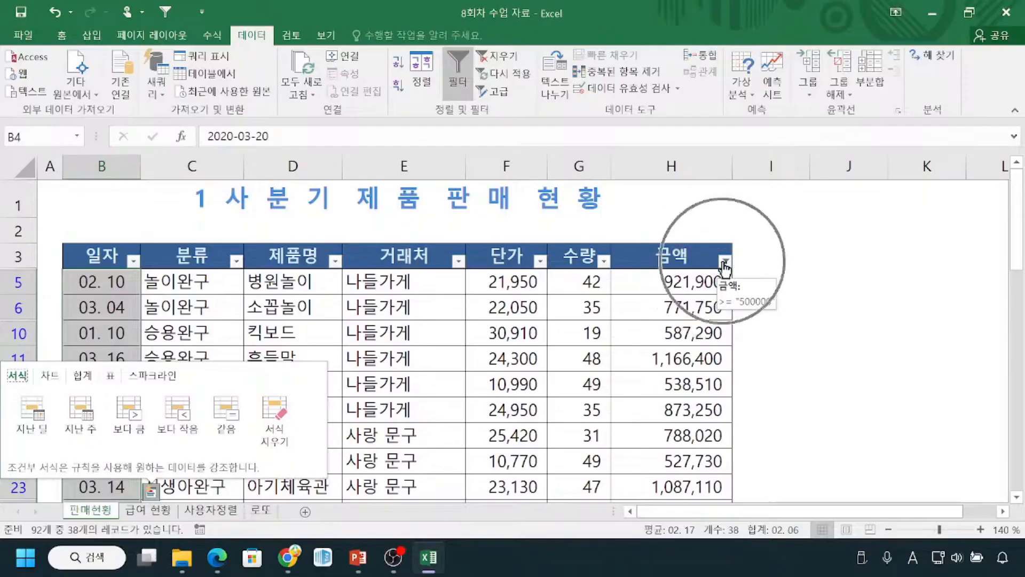
{"action": "left_click", "coordinate": [725, 261]}
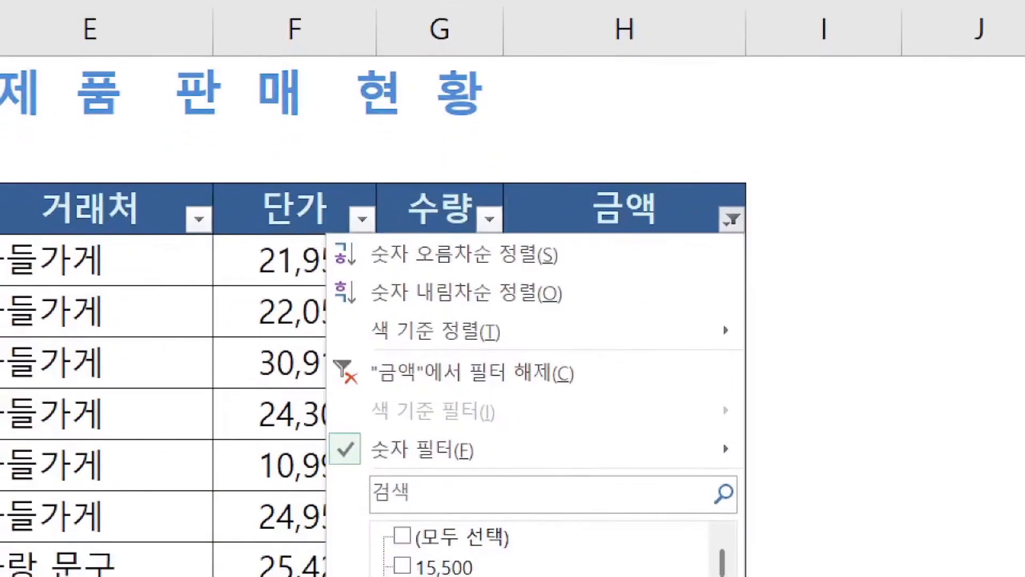
{"action": "left_click_drag", "start_coordinate": [345, 462], "coordinate": [453, 461]}
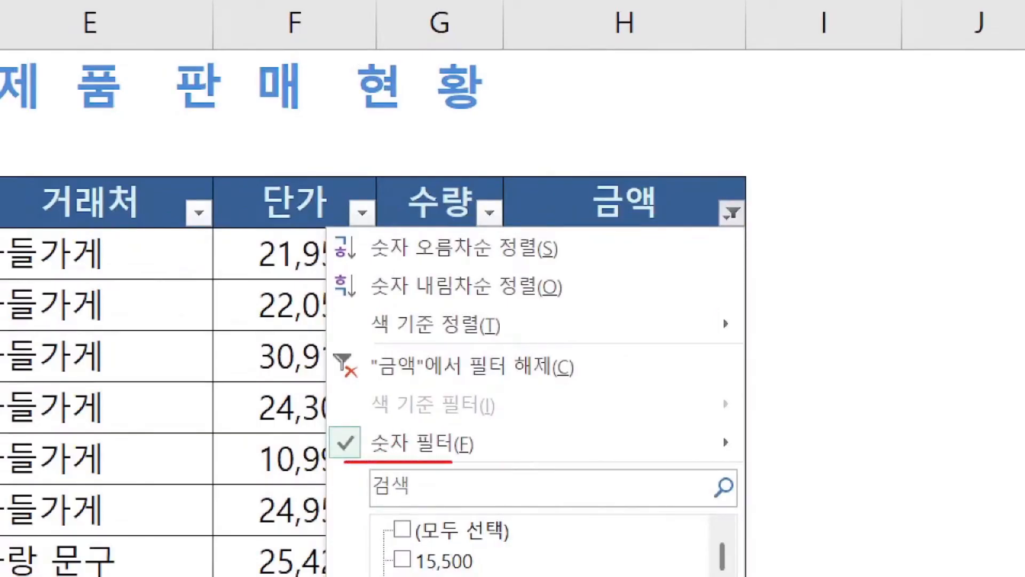
{"action": "mouse_move", "coordinate": [333, 343]}
{"action": "left_mouse_down"}
{"action": "mouse_move", "coordinate": [341, 384]}
{"action": "mouse_move", "coordinate": [609, 397]}
{"action": "left_mouse_up"}
{"action": "mouse_move", "coordinate": [621, 363]}
{"action": "left_mouse_down"}
{"action": "mouse_move", "coordinate": [652, 386]}
{"action": "mouse_move", "coordinate": [680, 352]}
{"action": "left_mouse_up"}
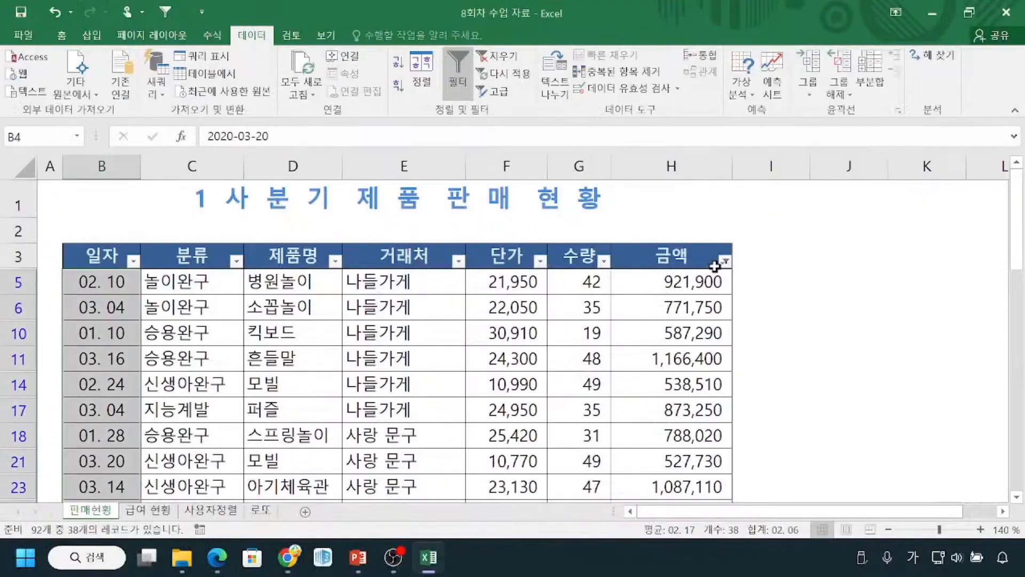
{"action": "left_click", "coordinate": [721, 262]}
{"action": "left_click", "coordinate": [566, 341]}
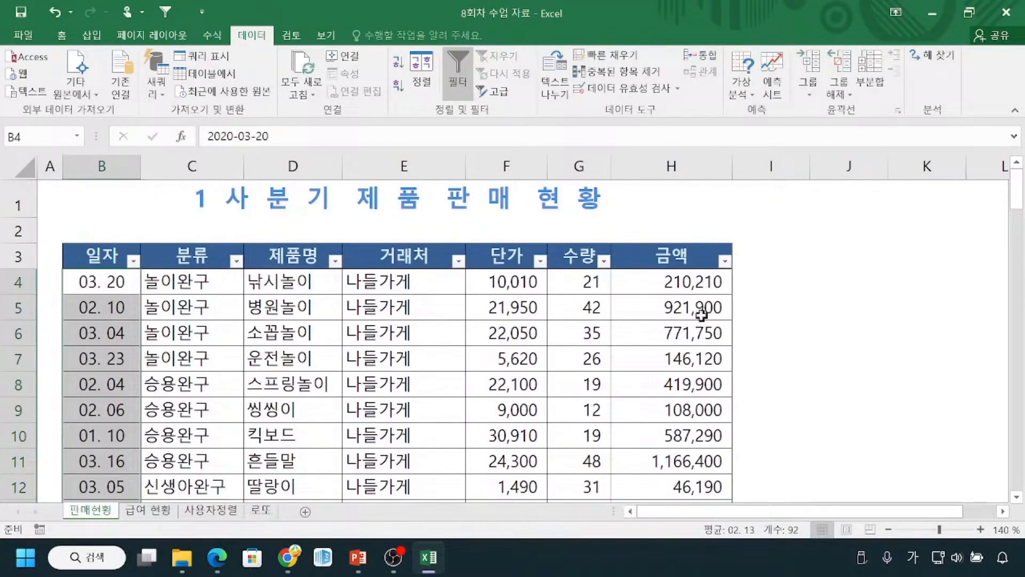
{"action": "key", "text": "ctrl+q"}
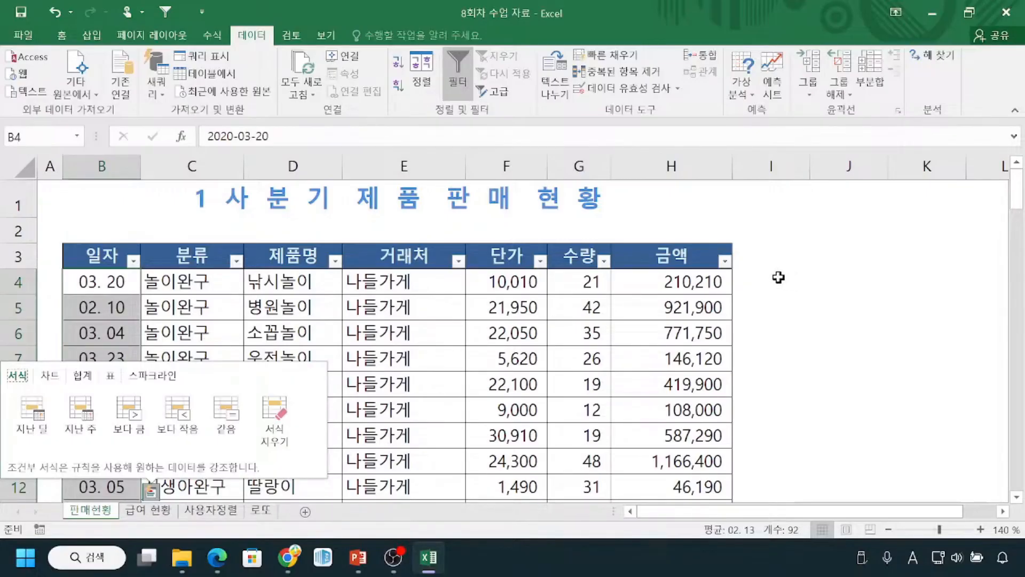
Step: Examine the number filter conditions available for the 금액 column, especially 크거나 같음
{"action": "left_click", "coordinate": [725, 262]}
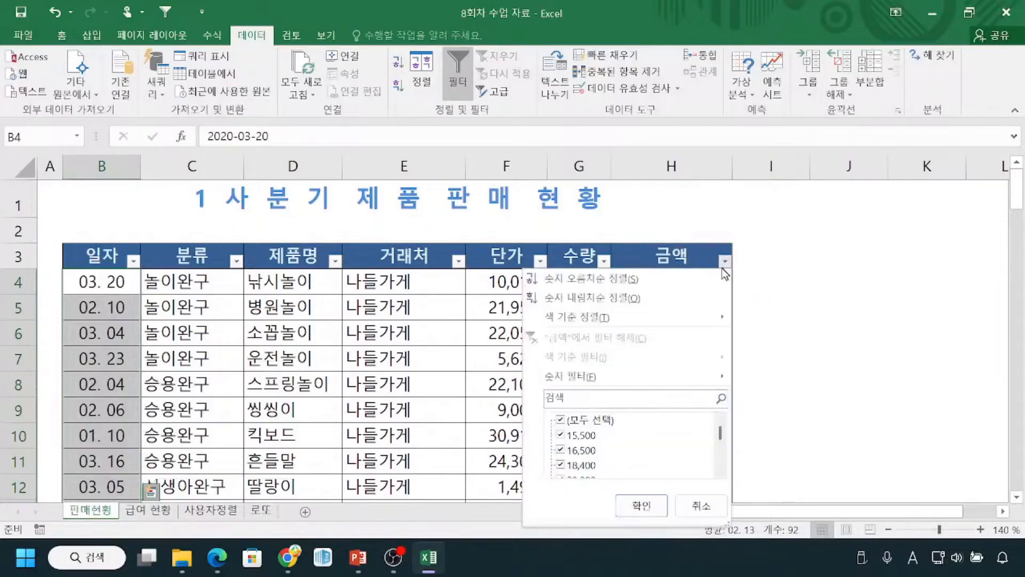
{"action": "mouse_move", "coordinate": [614, 379]}
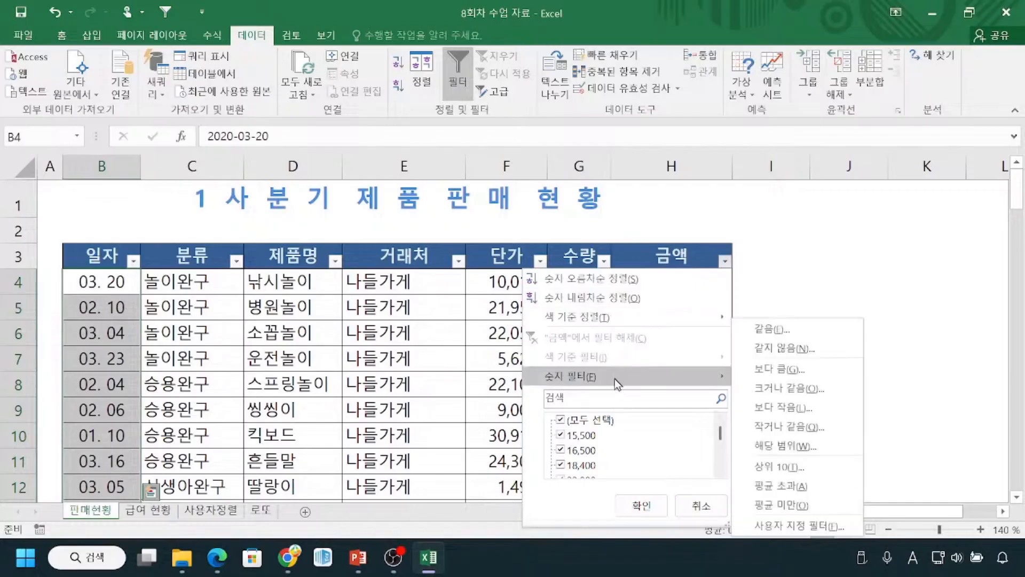
{"action": "left_click", "coordinate": [615, 379]}
{"action": "key", "text": "ctrl+1"}
{"action": "left_click", "coordinate": [756, 390]}
{"action": "mouse_move", "coordinate": [736, 363]}
{"action": "left_mouse_down"}
{"action": "mouse_move", "coordinate": [814, 410]}
{"action": "mouse_move", "coordinate": [898, 413]}
{"action": "left_mouse_up"}
{"action": "left_click_drag", "start_coordinate": [929, 374], "coordinate": [949, 372]}
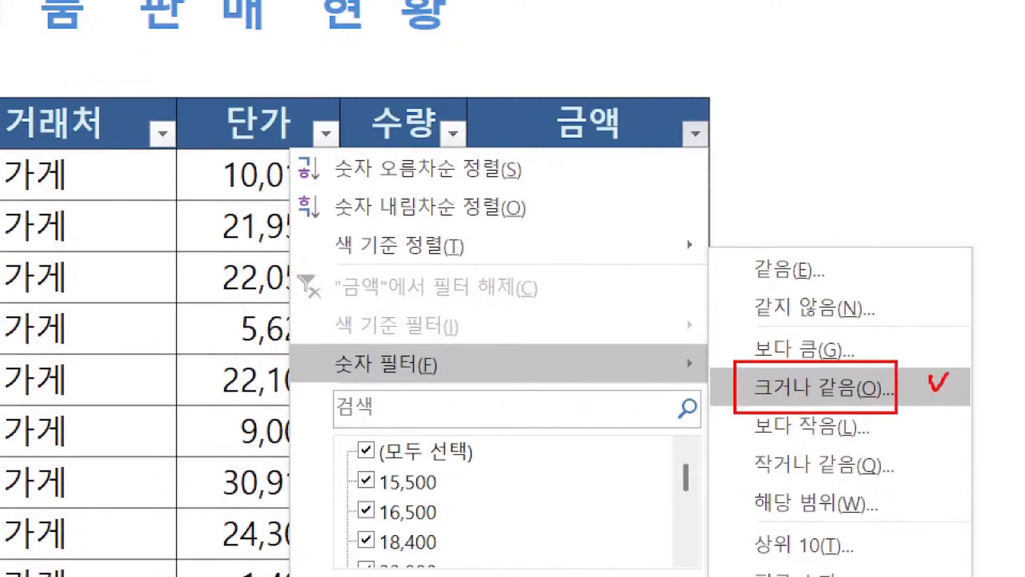
{"action": "key", "text": "Escape"}
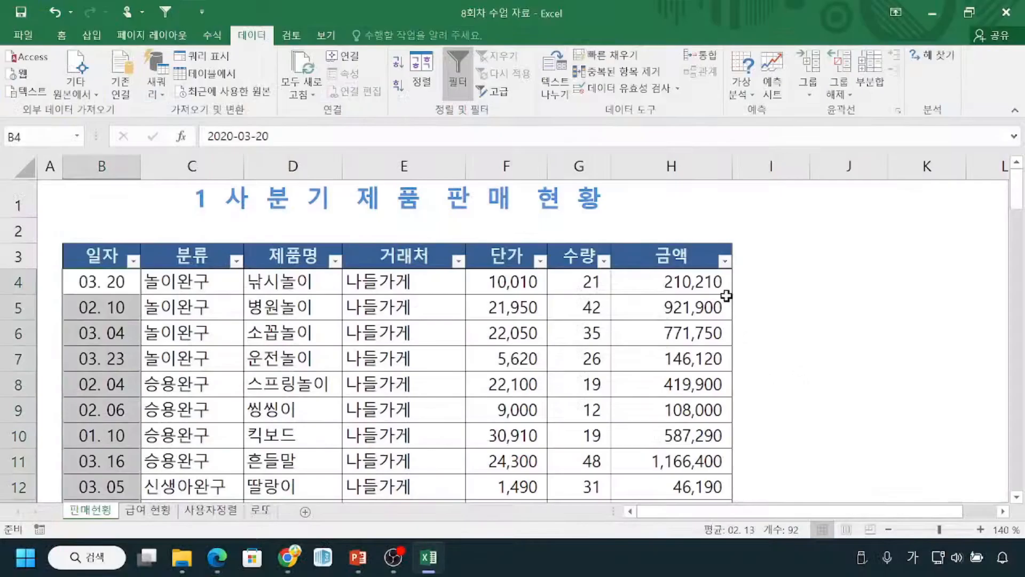
Step: Start a 크거나 같음 number filter on the 금액 column and set its >= value to 500000
{"action": "left_click", "coordinate": [725, 261]}
{"action": "mouse_move", "coordinate": [652, 375]}
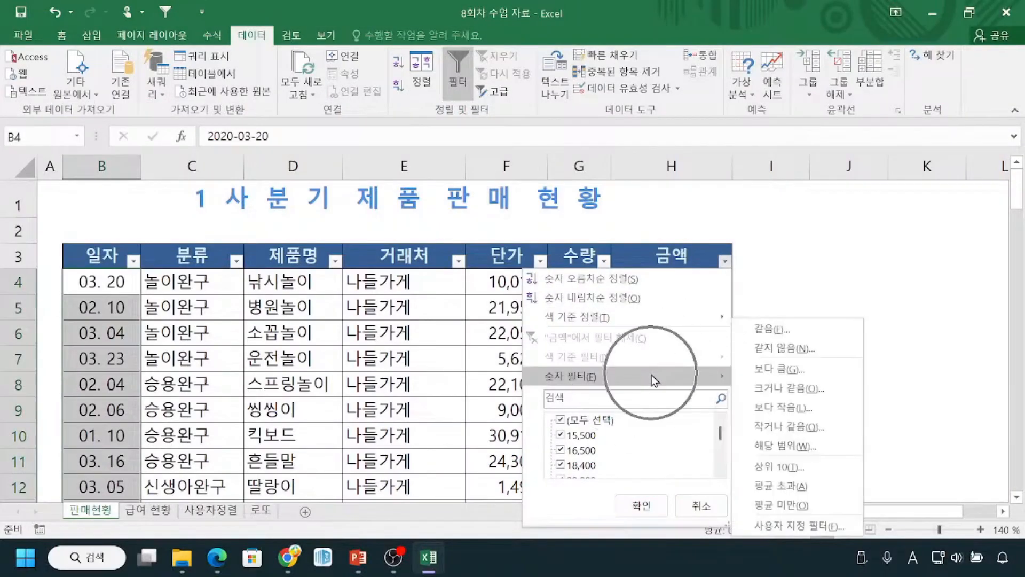
{"action": "left_click", "coordinate": [794, 396]}
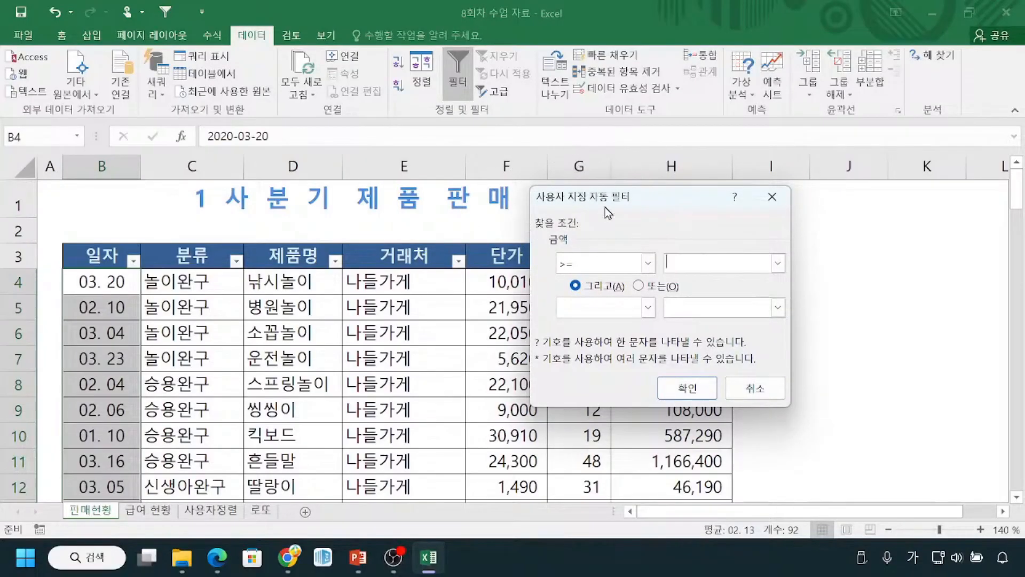
{"action": "type", "text": "500000"}
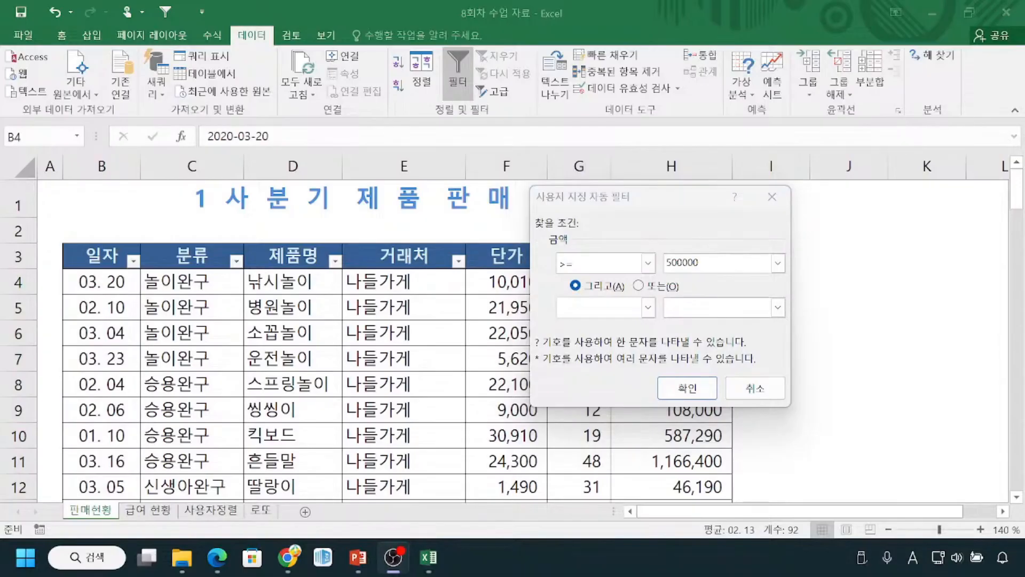
Step: Examine the first 금액 condition and the 그리고 and 또는 options that link it to the second condition
{"action": "key", "text": "ctrl"}
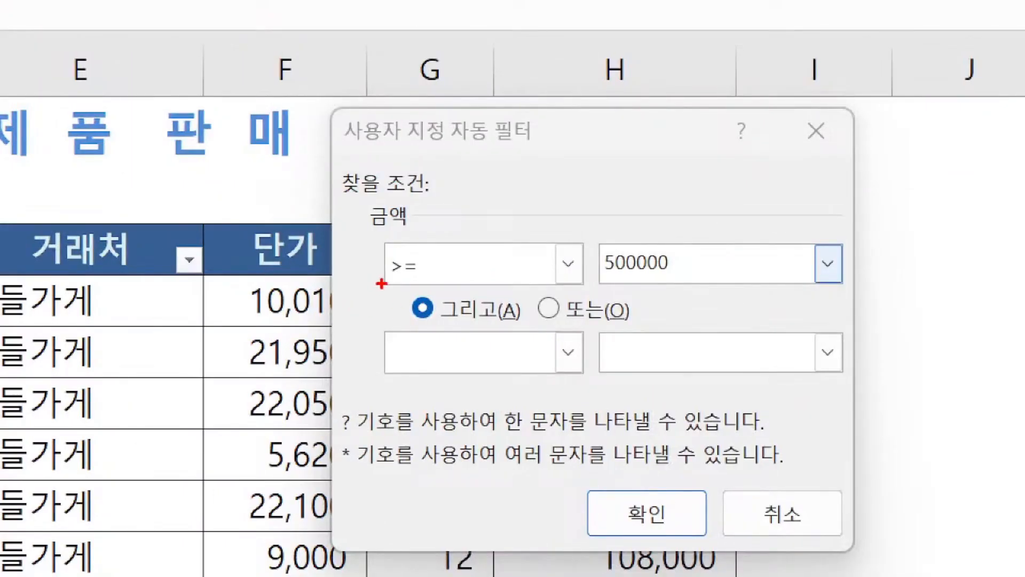
{"action": "mouse_move", "coordinate": [379, 232]}
{"action": "left_mouse_down"}
{"action": "mouse_move", "coordinate": [427, 287]}
{"action": "mouse_move", "coordinate": [716, 286]}
{"action": "left_mouse_up"}
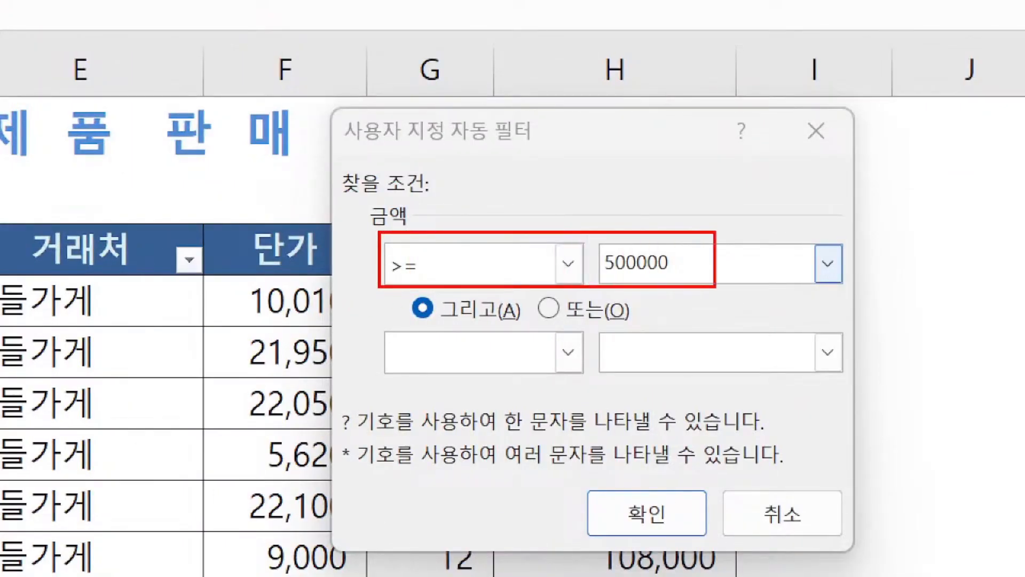
{"action": "mouse_move", "coordinate": [743, 241]}
{"action": "left_mouse_down"}
{"action": "mouse_move", "coordinate": [768, 266]}
{"action": "mouse_move", "coordinate": [788, 225]}
{"action": "left_mouse_up"}
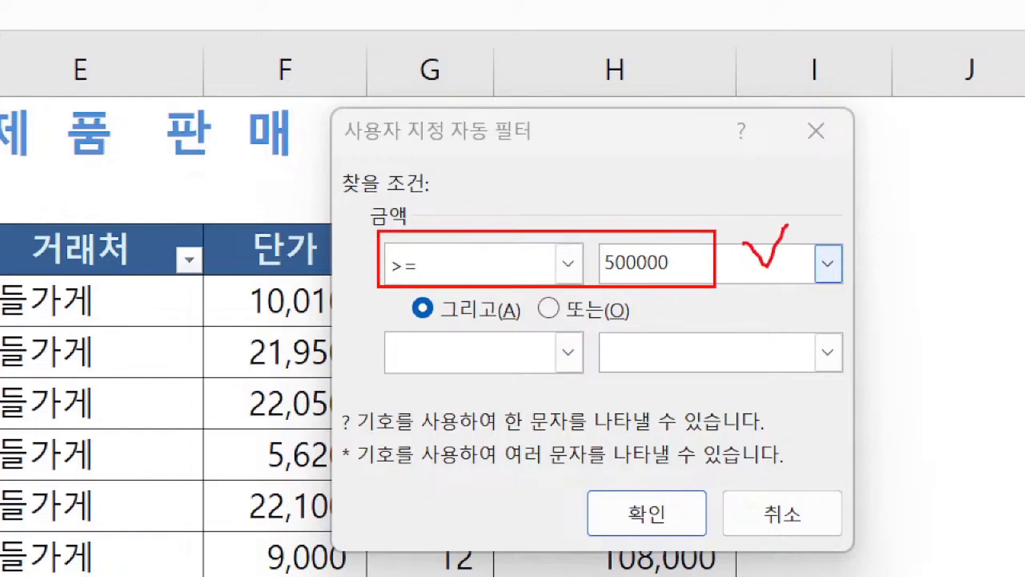
{"action": "mouse_move", "coordinate": [402, 290]}
{"action": "left_mouse_down"}
{"action": "mouse_move", "coordinate": [449, 322]}
{"action": "mouse_move", "coordinate": [524, 327]}
{"action": "left_mouse_up"}
{"action": "left_click_drag", "start_coordinate": [349, 245], "coordinate": [374, 238]}
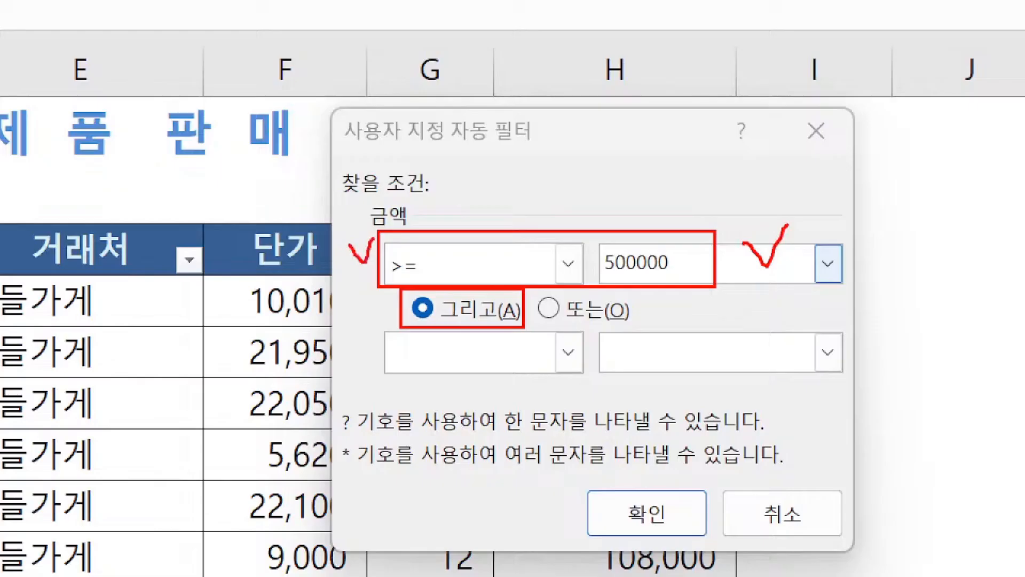
{"action": "mouse_move", "coordinate": [346, 350]}
{"action": "left_mouse_down"}
{"action": "mouse_move", "coordinate": [353, 358]}
{"action": "mouse_move", "coordinate": [367, 346]}
{"action": "left_mouse_up"}
{"action": "mouse_move", "coordinate": [385, 260]}
{"action": "left_mouse_down"}
{"action": "mouse_move", "coordinate": [365, 334]}
{"action": "mouse_move", "coordinate": [378, 368]}
{"action": "left_mouse_up"}
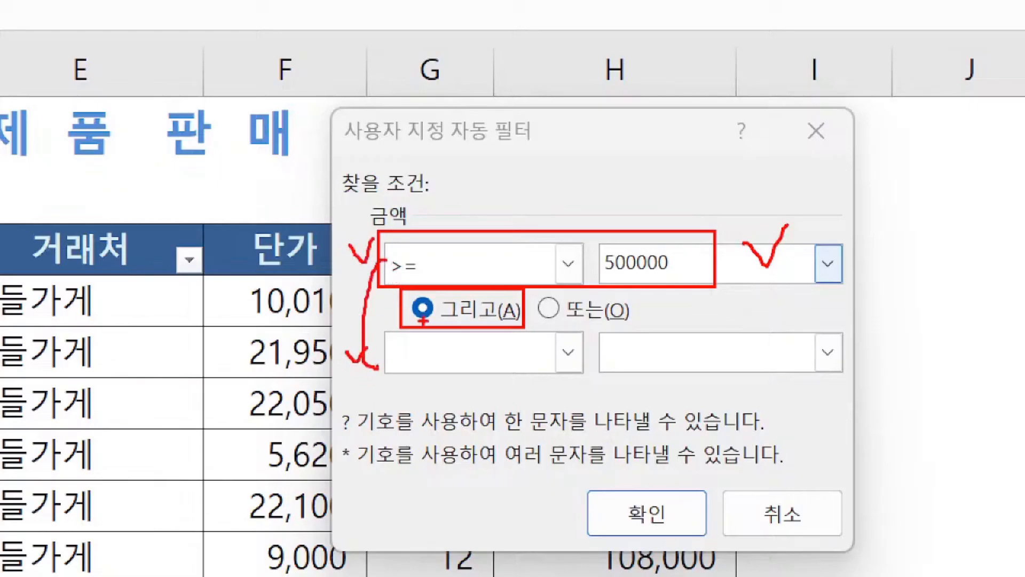
{"action": "left_click_drag", "start_coordinate": [410, 319], "coordinate": [486, 316]}
{"action": "mouse_move", "coordinate": [799, 260]}
{"action": "left_mouse_down"}
{"action": "mouse_move", "coordinate": [813, 327]}
{"action": "mouse_move", "coordinate": [799, 350]}
{"action": "left_mouse_up"}
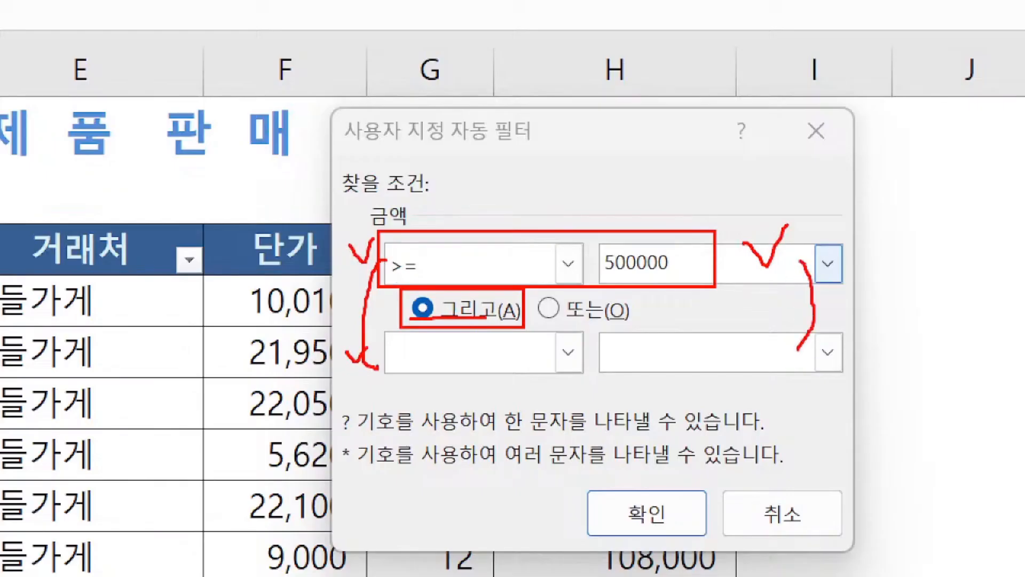
{"action": "left_click_drag", "start_coordinate": [549, 324], "coordinate": [644, 324]}
{"action": "left_click_drag", "start_coordinate": [398, 323], "coordinate": [486, 324]}
{"action": "key", "text": "Escape"}
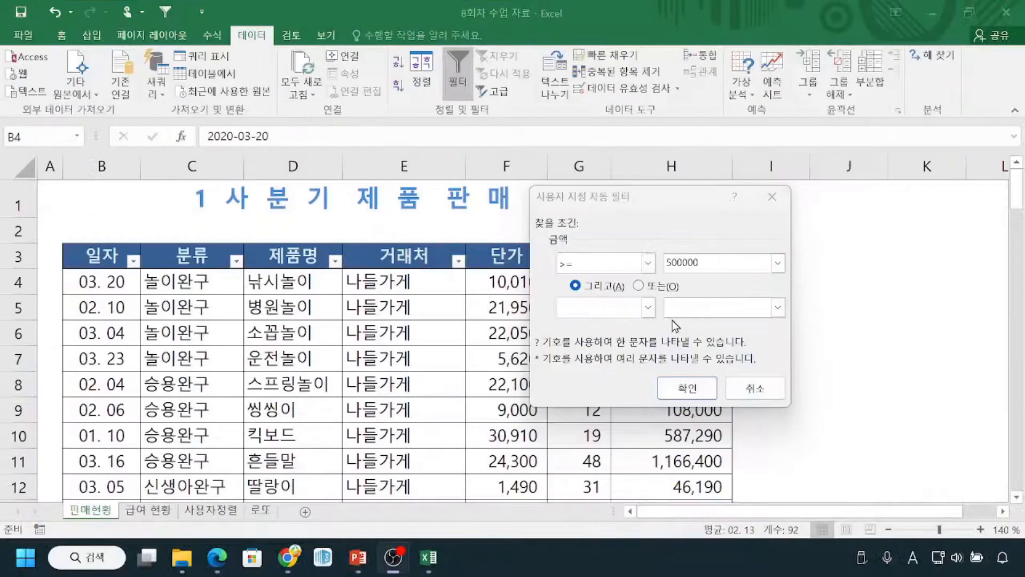
Step: Add a second condition of < 1000000 to the 금액 filter, joined by 그리고, and apply the custom filter
{"action": "left_click", "coordinate": [649, 310]}
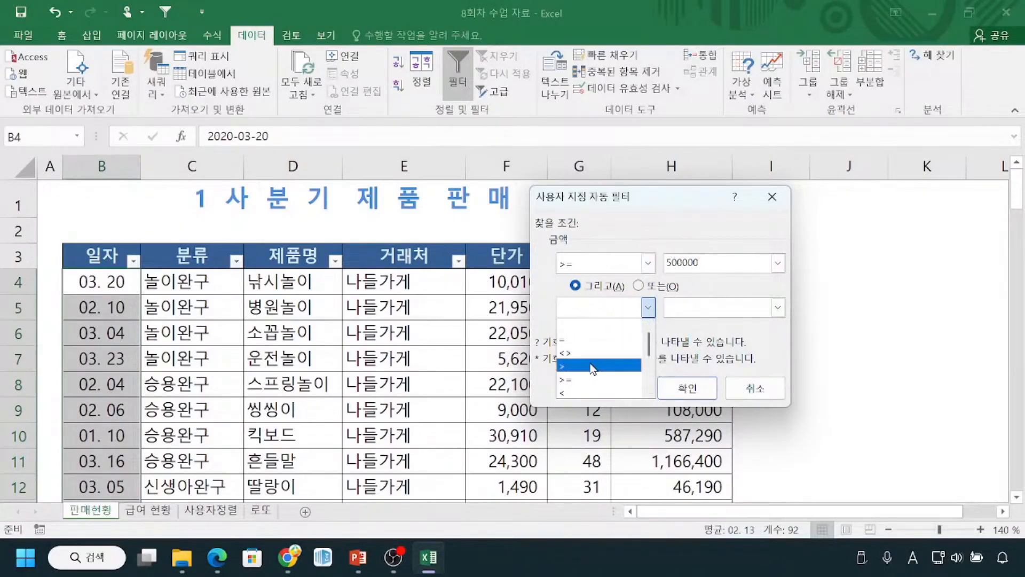
{"action": "left_click", "coordinate": [579, 395]}
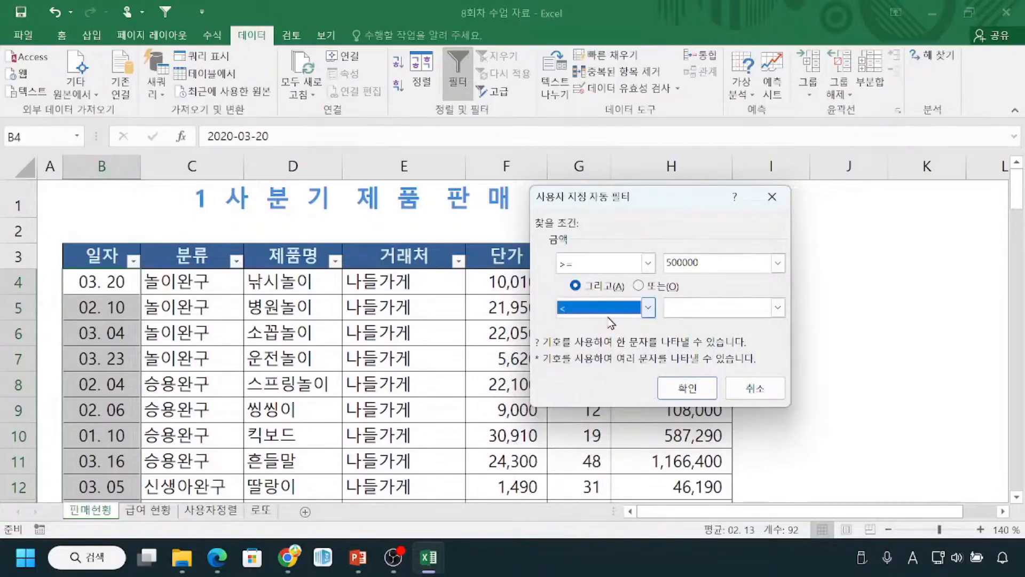
{"action": "left_click", "coordinate": [700, 307]}
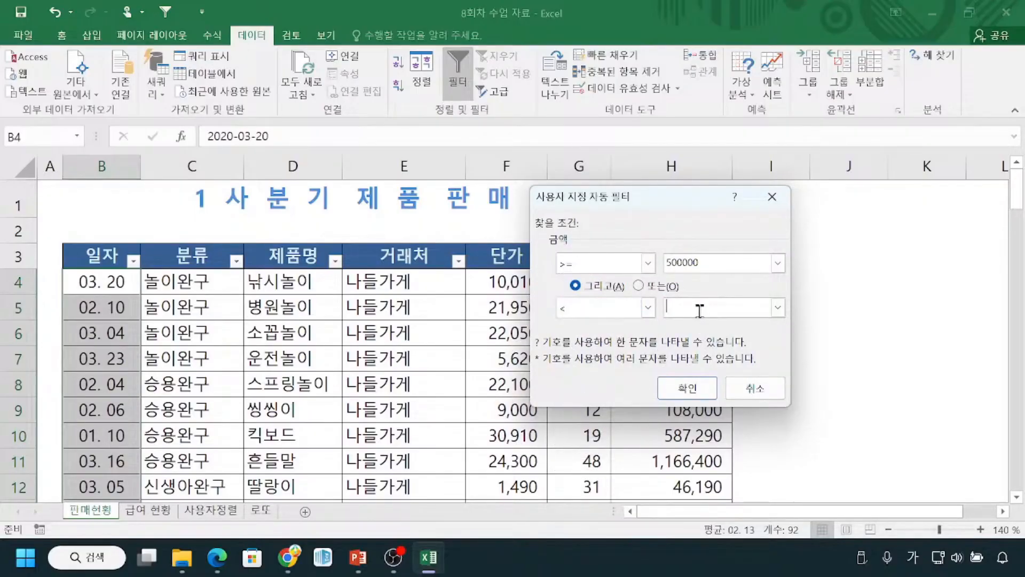
{"action": "type", "text": "1000000"}
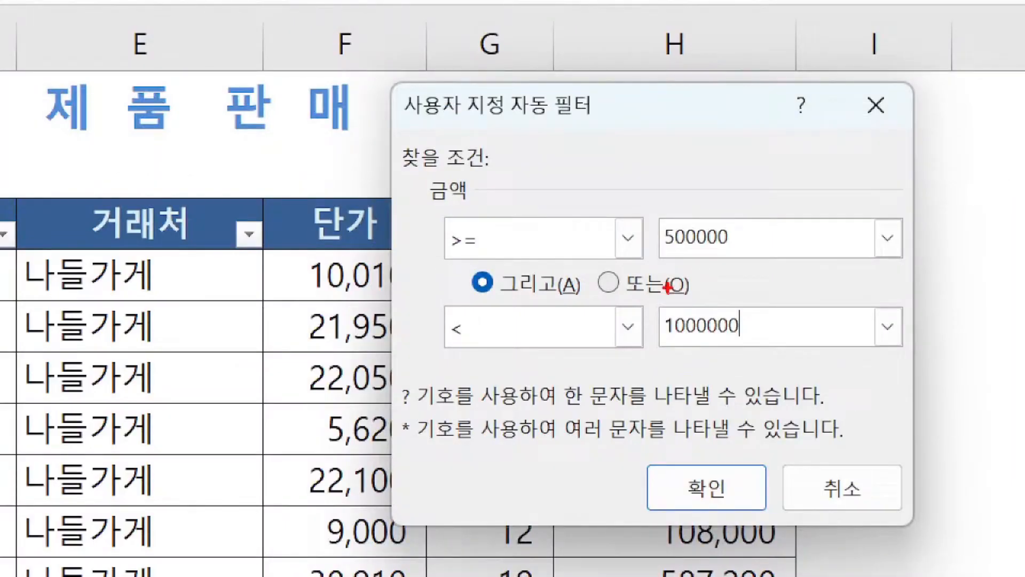
{"action": "left_click_drag", "start_coordinate": [673, 257], "coordinate": [737, 257]}
{"action": "left_click_drag", "start_coordinate": [451, 260], "coordinate": [464, 261]}
{"action": "left_click_drag", "start_coordinate": [673, 347], "coordinate": [738, 344]}
{"action": "left_click_drag", "start_coordinate": [434, 351], "coordinate": [466, 349]}
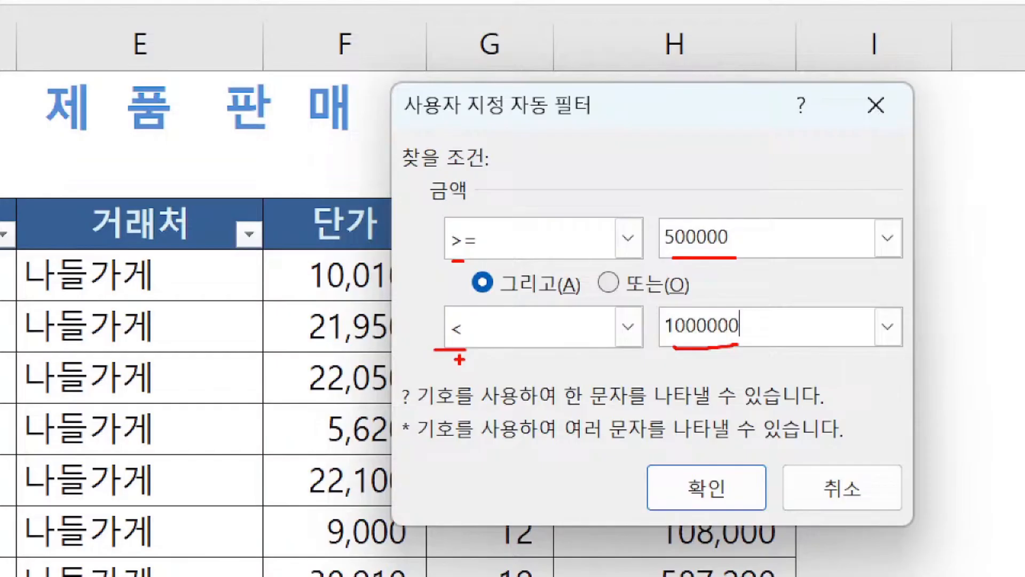
{"action": "mouse_move", "coordinate": [716, 468]}
{"action": "left_mouse_down"}
{"action": "mouse_move", "coordinate": [671, 499]}
{"action": "mouse_move", "coordinate": [724, 469]}
{"action": "left_mouse_up"}
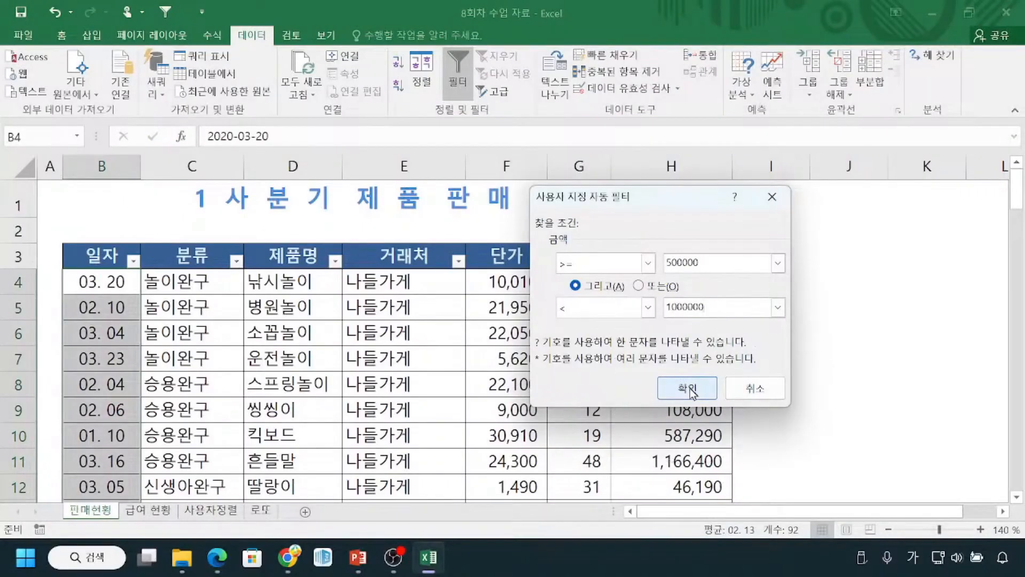
{"action": "left_click", "coordinate": [690, 390]}
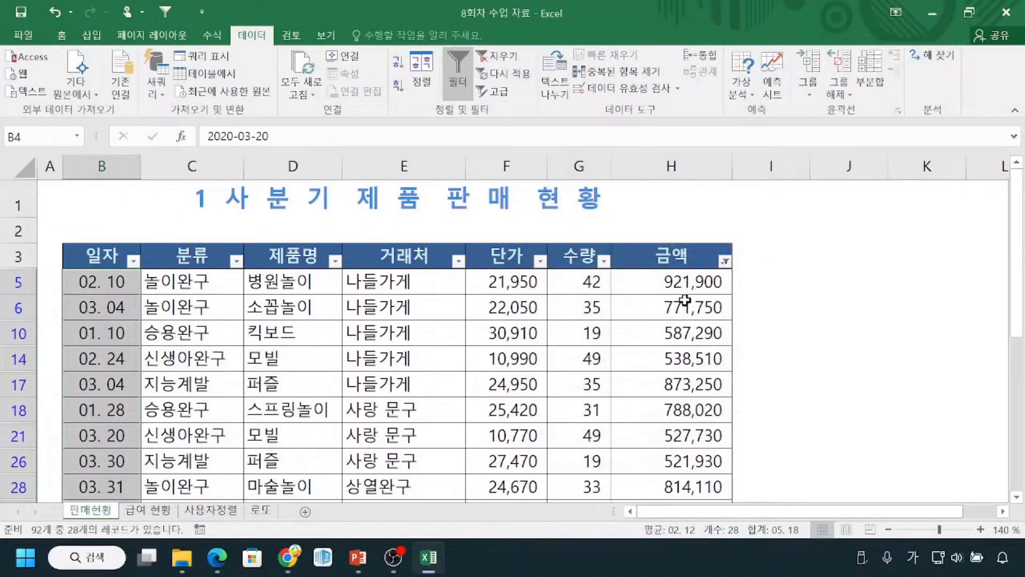
Step: Check the 금액 values of the filtered records throughout the table against the range from 500000 to below 1000000
{"action": "scroll", "coordinate": [633, 337], "scroll_direction": "down", "scroll_amount": 4}
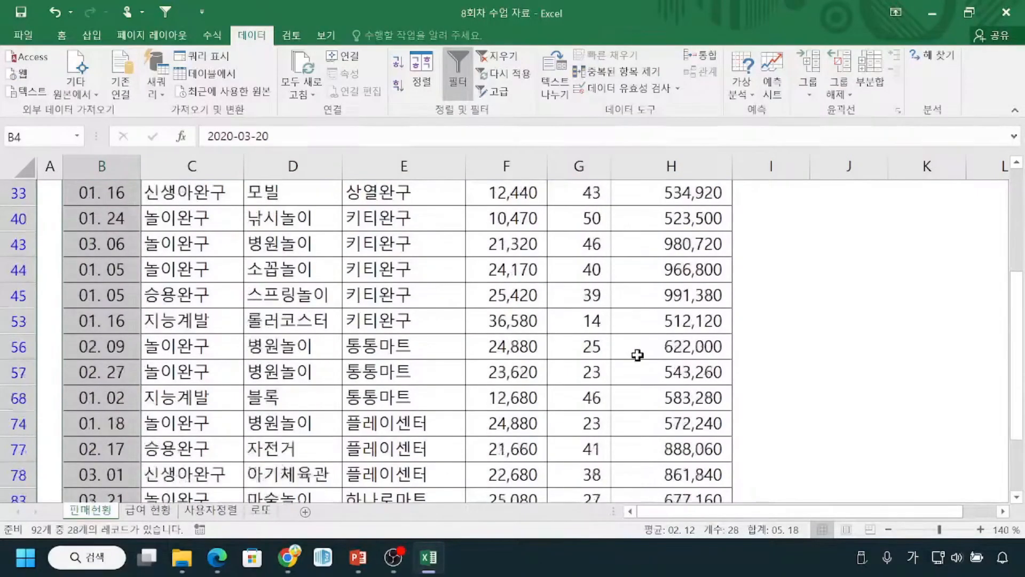
{"action": "scroll", "coordinate": [637, 355], "scroll_direction": "down", "scroll_amount": 2}
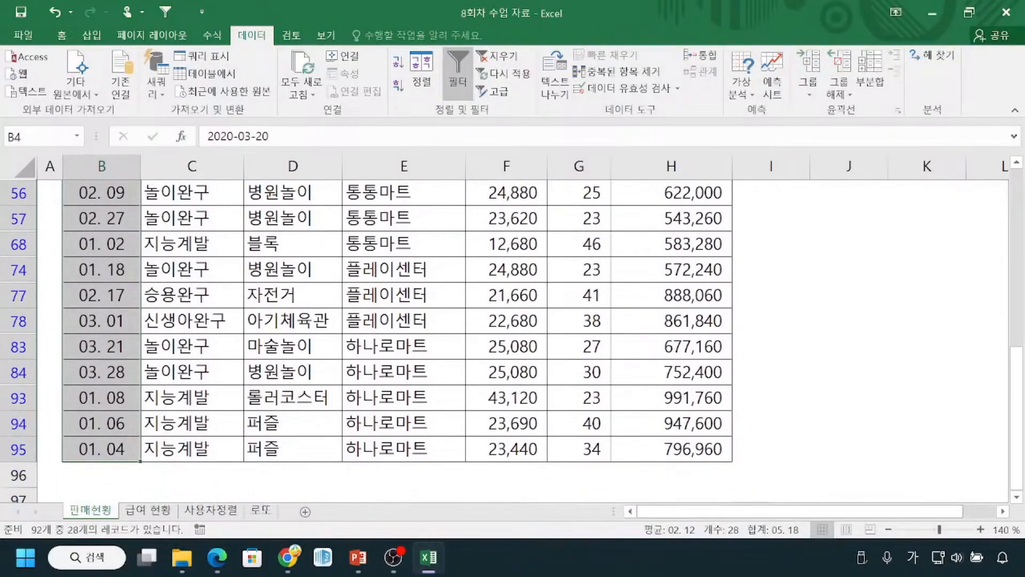
{"action": "key", "text": "alt+Tab"}
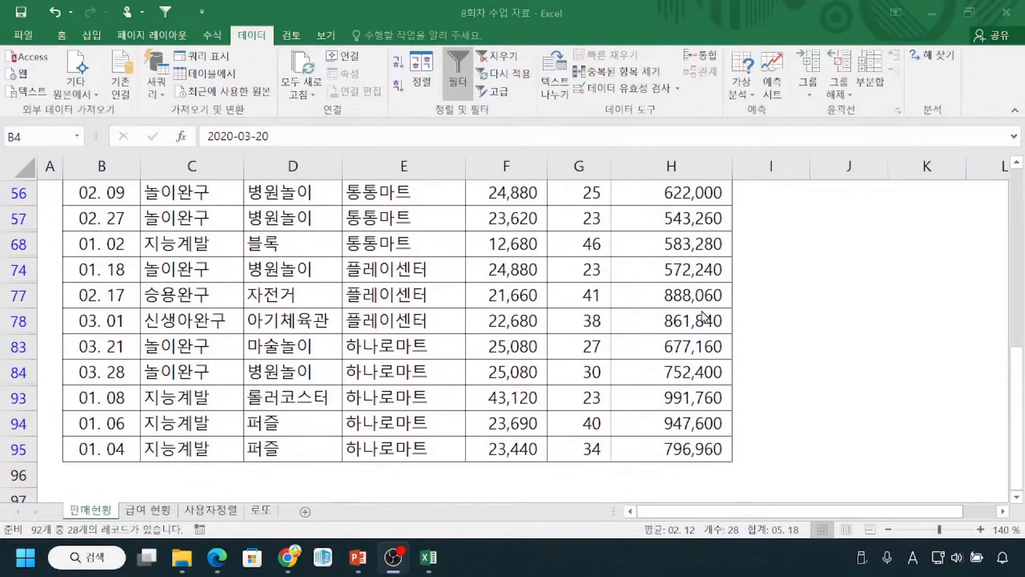
{"action": "key", "text": "alt+Tab"}
{"action": "scroll", "coordinate": [701, 313], "scroll_direction": "up", "scroll_amount": 2}
{"action": "scroll", "coordinate": [701, 313], "scroll_direction": "up", "scroll_amount": 5}
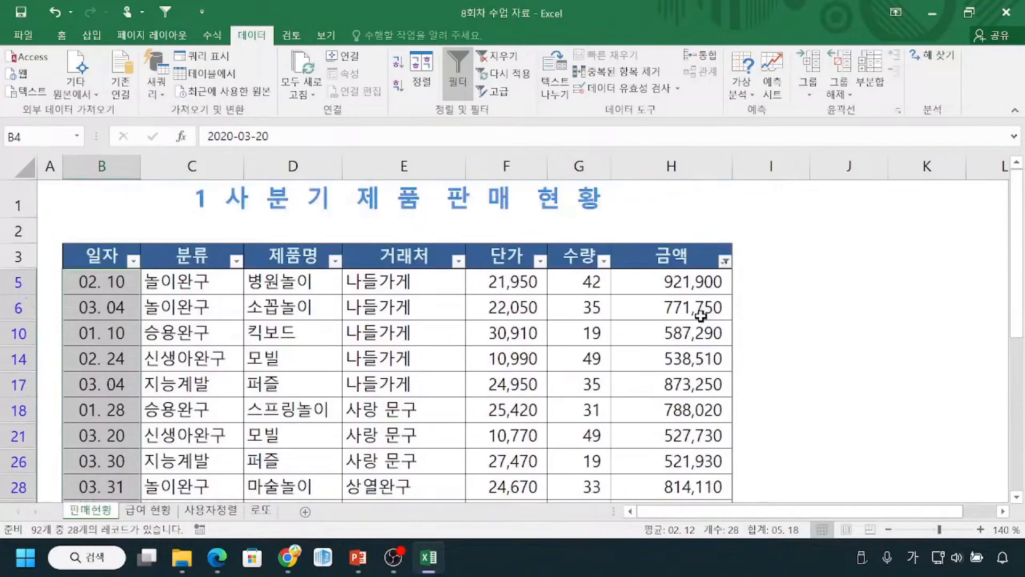
{"action": "left_click", "coordinate": [724, 262]}
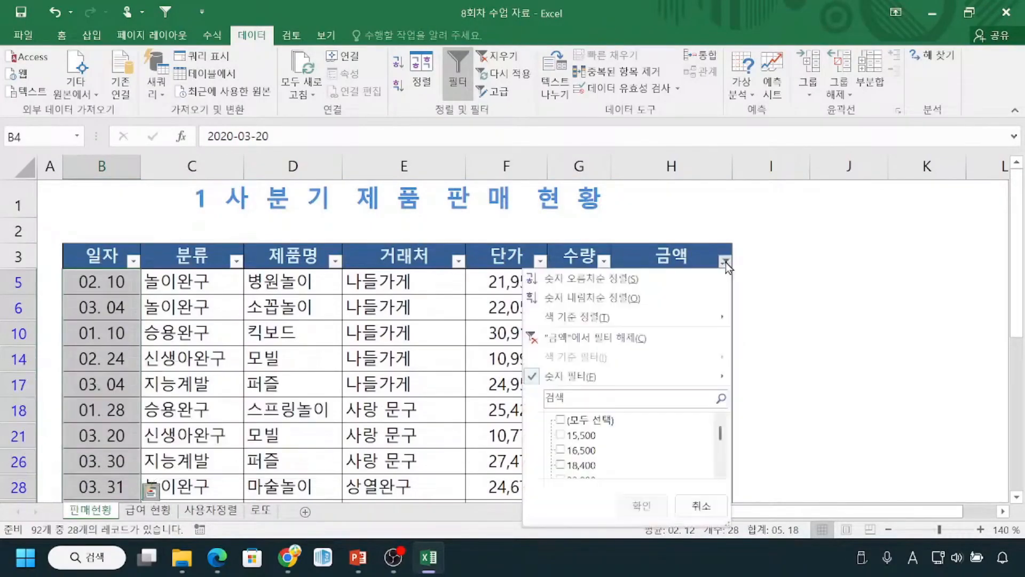
{"action": "mouse_move", "coordinate": [649, 381]}
{"action": "left_click", "coordinate": [798, 386]}
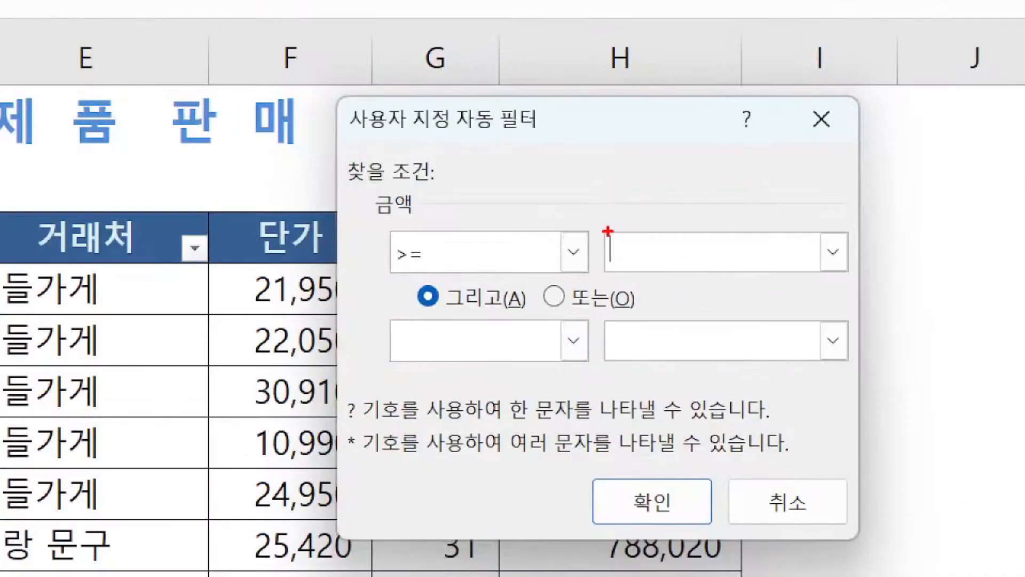
{"action": "left_click_drag", "start_coordinate": [755, 287], "coordinate": [769, 287]}
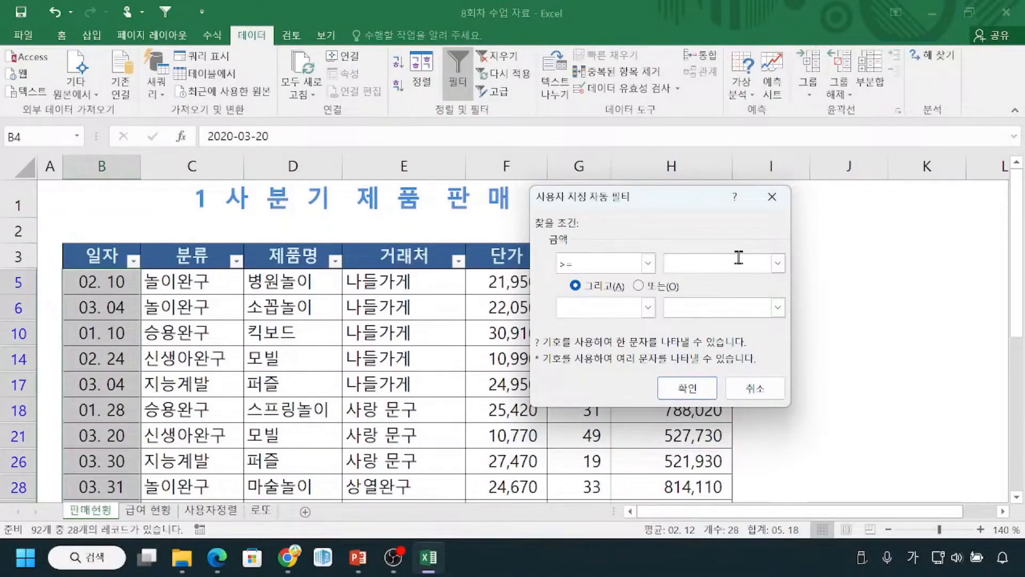
{"action": "type", "text": "500,000"}
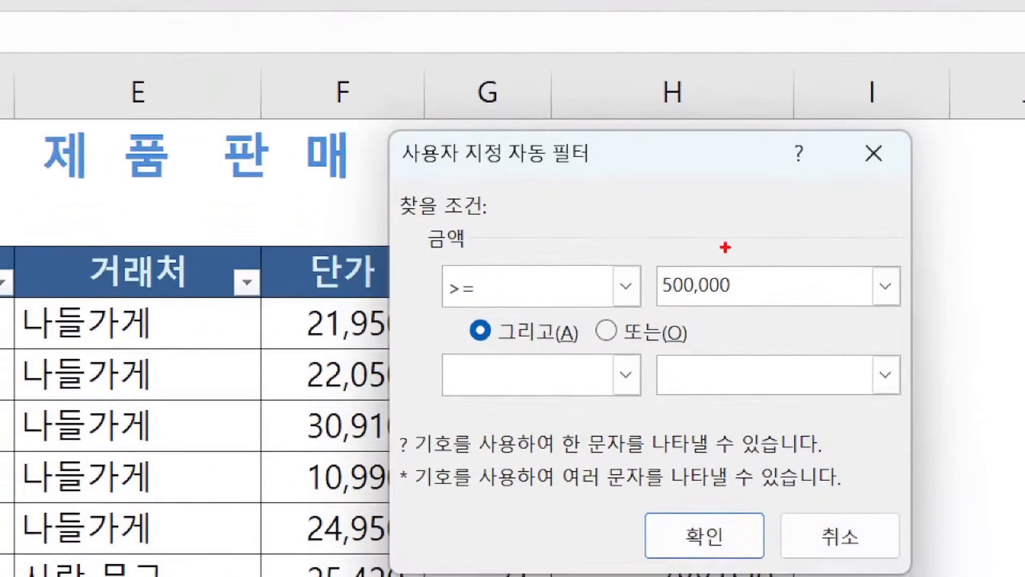
{"action": "mouse_move", "coordinate": [698, 243]}
{"action": "left_mouse_down"}
{"action": "mouse_move", "coordinate": [671, 266]}
{"action": "mouse_move", "coordinate": [709, 304]}
{"action": "left_mouse_up"}
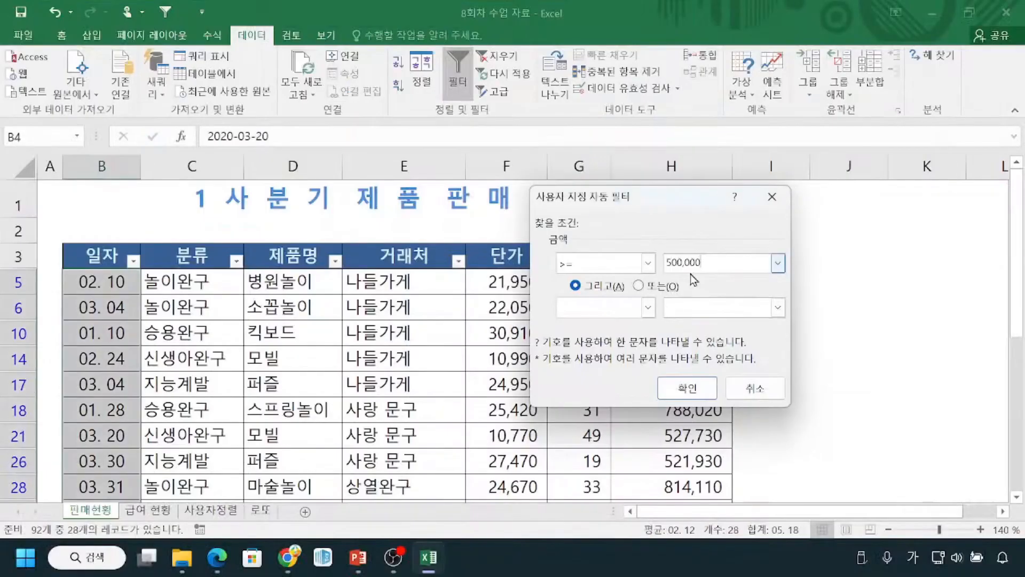
{"action": "left_click", "coordinate": [840, 532]}
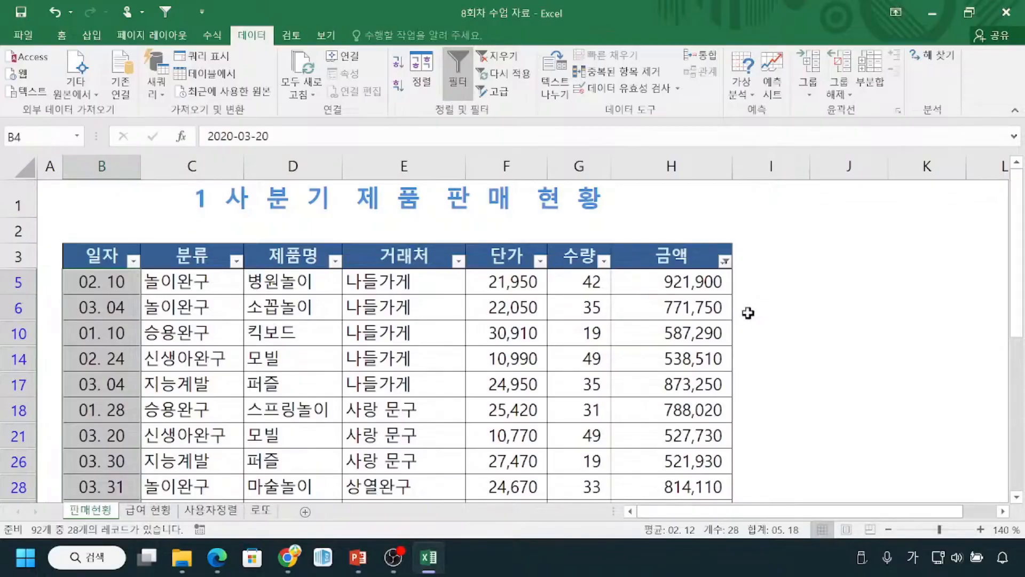
Step: Clear the 금액 filter from the sales table to show all records again
{"action": "mouse_move", "coordinate": [725, 267]}
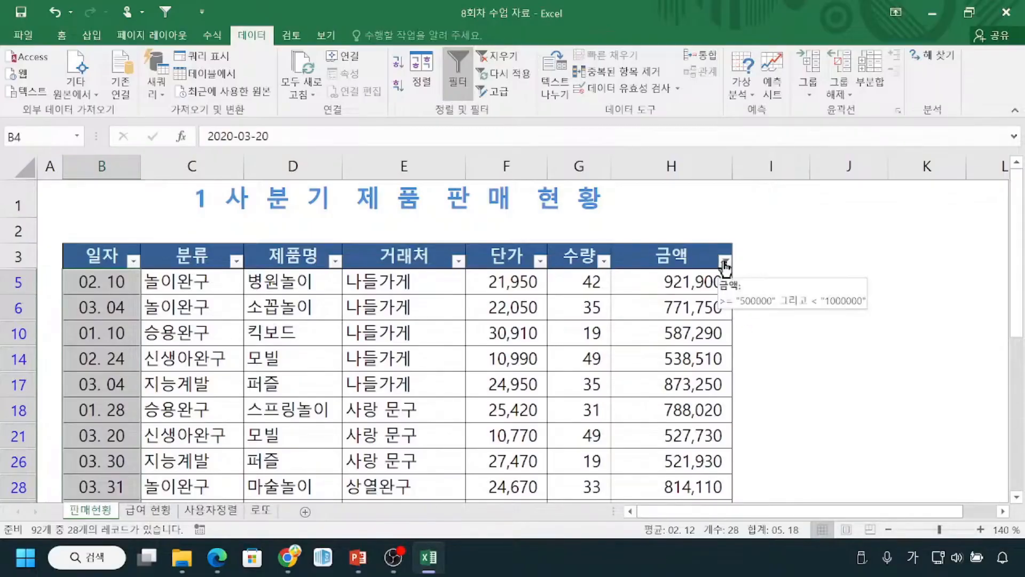
{"action": "left_click", "coordinate": [725, 263]}
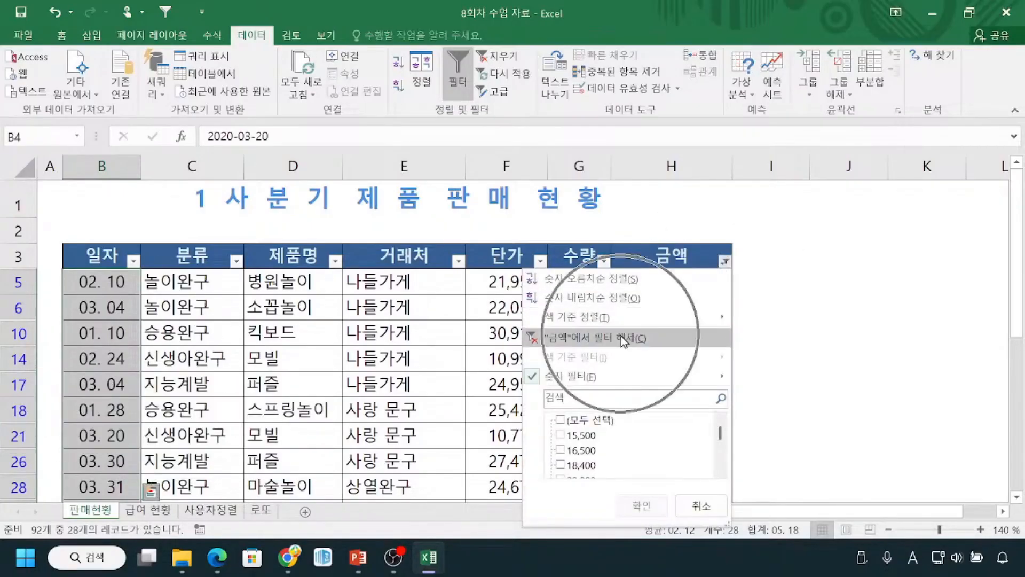
{"action": "left_click", "coordinate": [844, 298]}
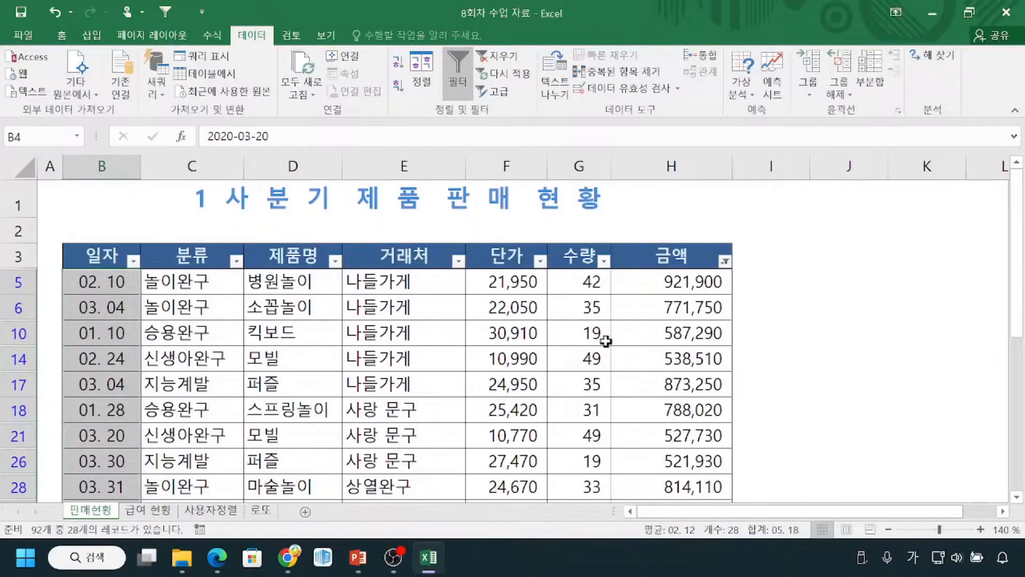
{"action": "key", "text": "ctrl"}
{"action": "key", "text": "ctrl"}
{"action": "left_click", "coordinate": [517, 59]}
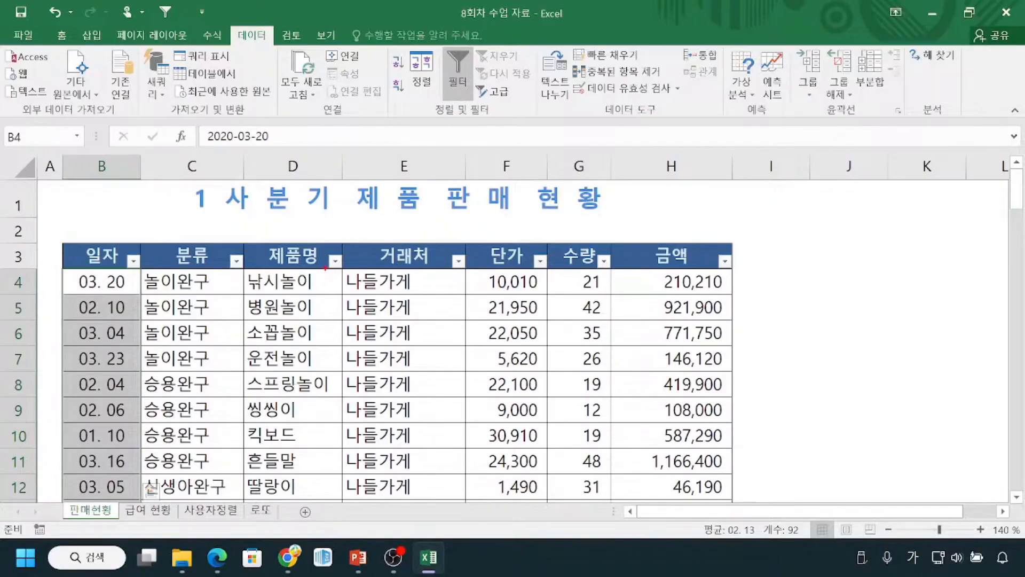
{"action": "left_click_drag", "start_coordinate": [441, 50], "coordinate": [479, 100]}
{"action": "left_click_drag", "start_coordinate": [129, 268], "coordinate": [141, 255]}
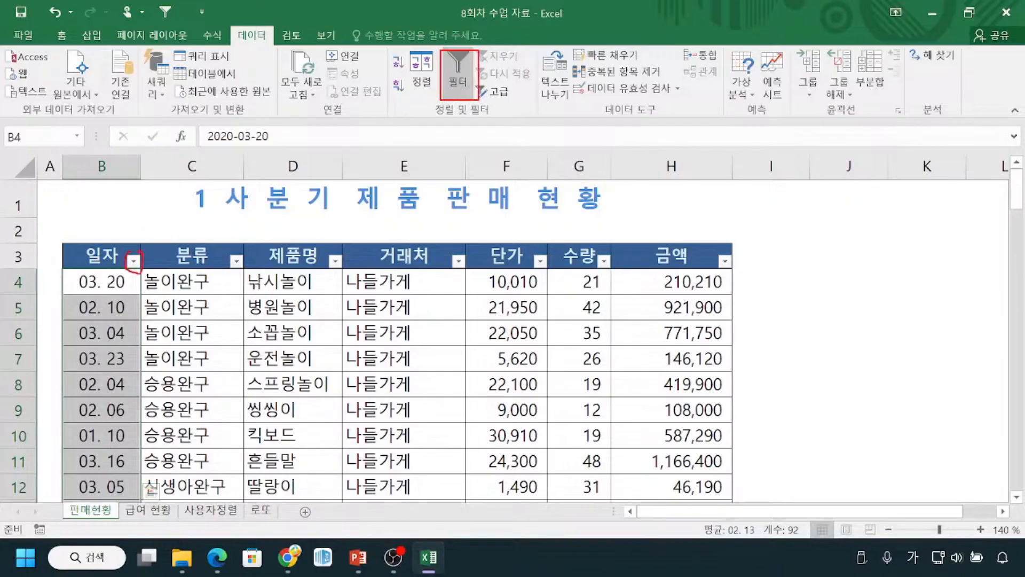
{"action": "left_click_drag", "start_coordinate": [227, 265], "coordinate": [251, 261]}
{"action": "mouse_move", "coordinate": [323, 256]}
{"action": "left_mouse_down"}
{"action": "mouse_move", "coordinate": [348, 271]}
{"action": "mouse_move", "coordinate": [345, 255]}
{"action": "left_mouse_up"}
{"action": "mouse_move", "coordinate": [464, 250]}
{"action": "left_mouse_down"}
{"action": "mouse_move", "coordinate": [446, 273]}
{"action": "mouse_move", "coordinate": [470, 270]}
{"action": "left_mouse_up"}
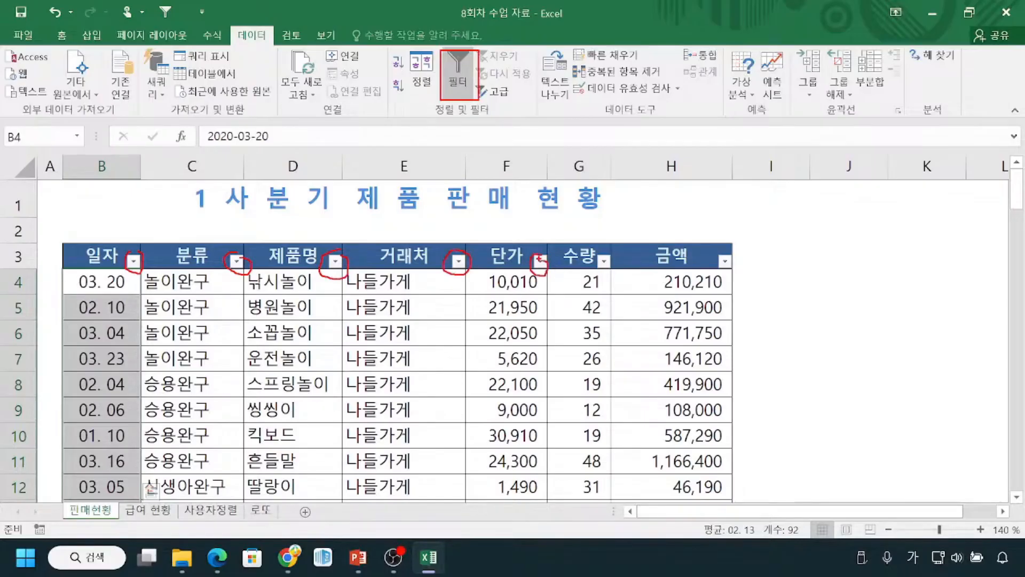
{"action": "key", "text": "Escape"}
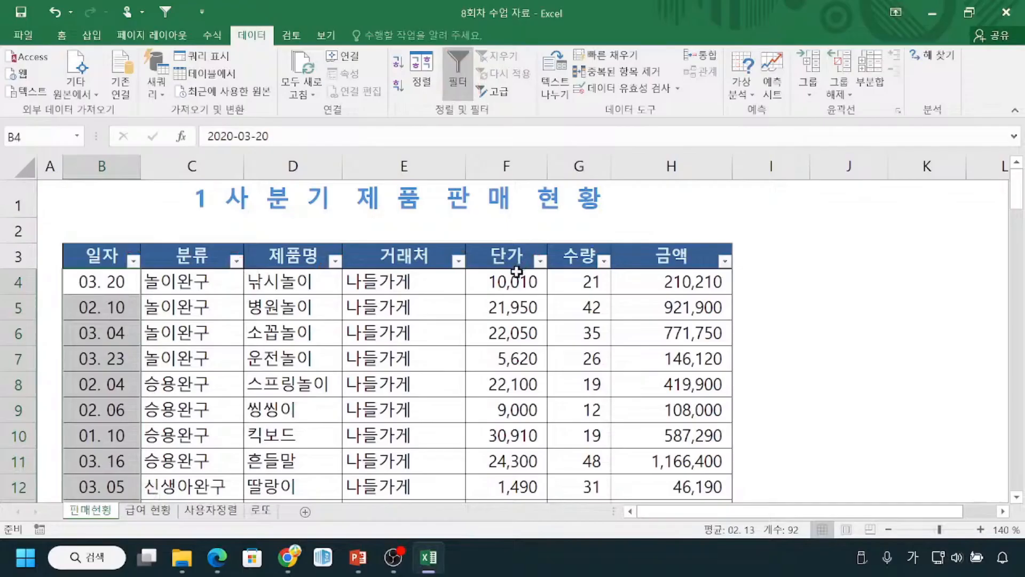
Step: Turn off filtering for the sales table to remove the filter arrows from its headers
{"action": "key", "text": "ctrl+q"}
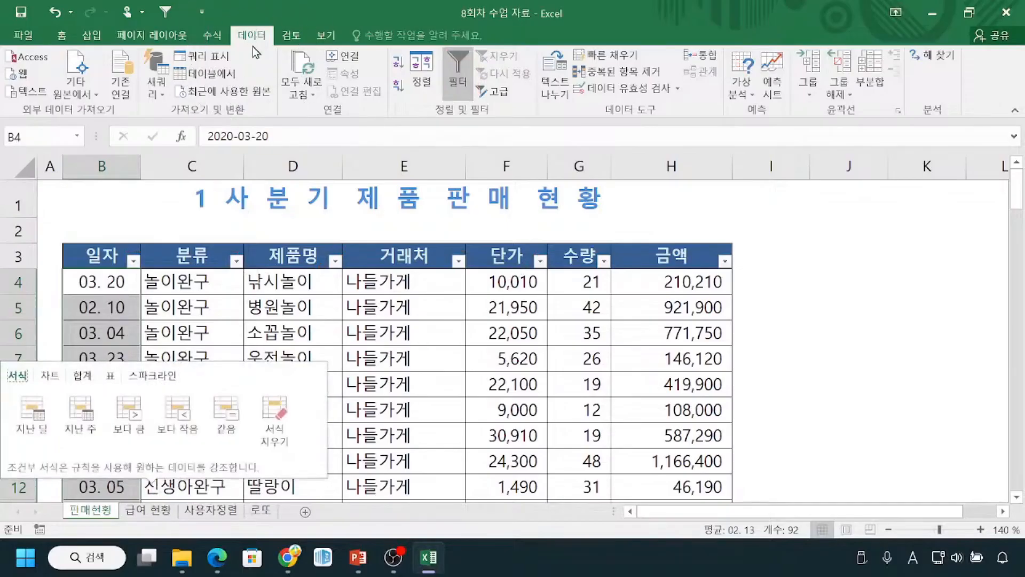
{"action": "mouse_move", "coordinate": [440, 47]}
{"action": "left_mouse_down"}
{"action": "mouse_move", "coordinate": [479, 98]}
{"action": "mouse_move", "coordinate": [473, 104]}
{"action": "mouse_move", "coordinate": [701, 202]}
{"action": "mouse_move", "coordinate": [723, 233]}
{"action": "mouse_move", "coordinate": [703, 231]}
{"action": "left_mouse_up"}
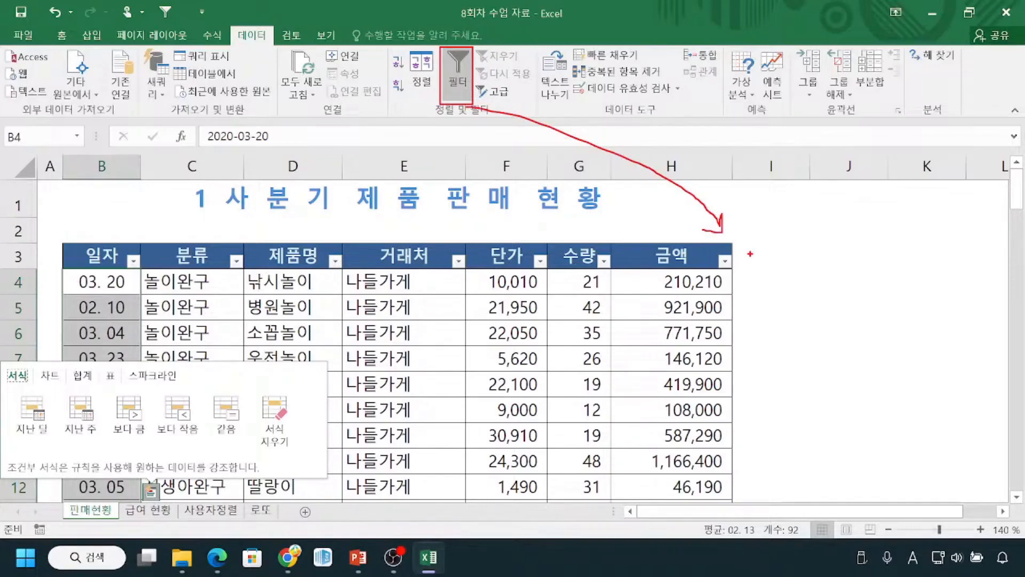
{"action": "key", "text": "Escape"}
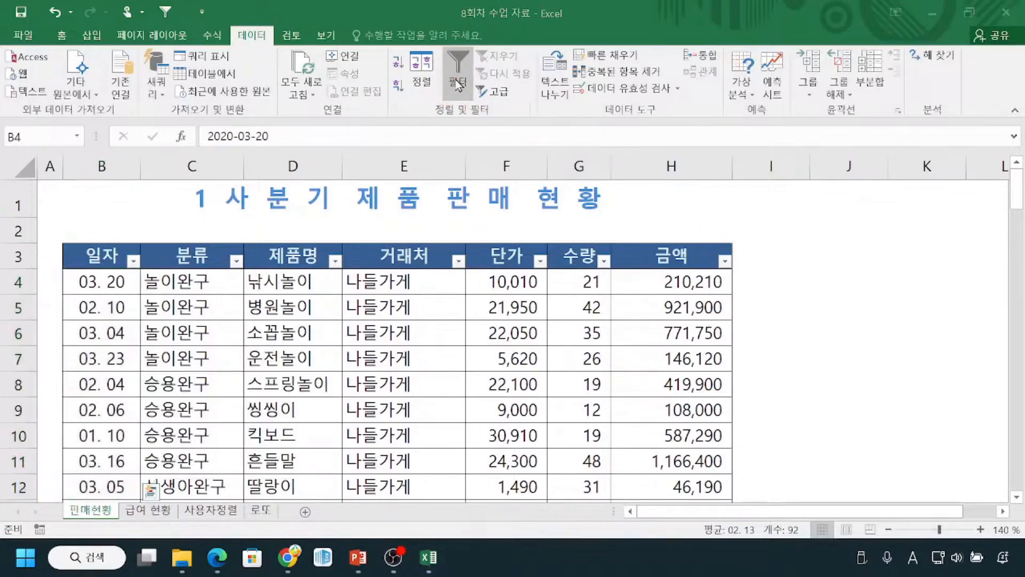
{"action": "left_click", "coordinate": [457, 82]}
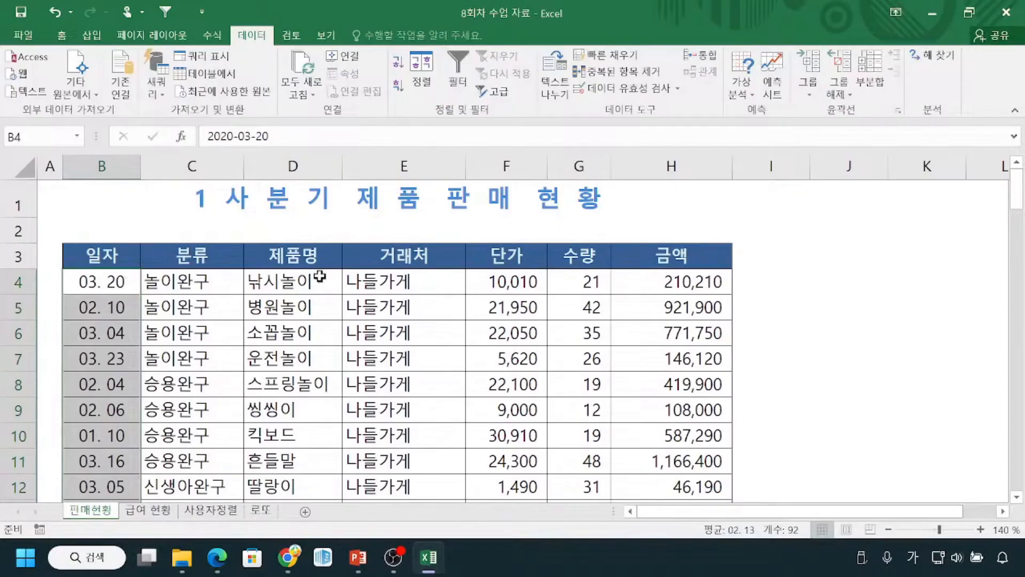
{"action": "key", "text": "alt+Tab"}
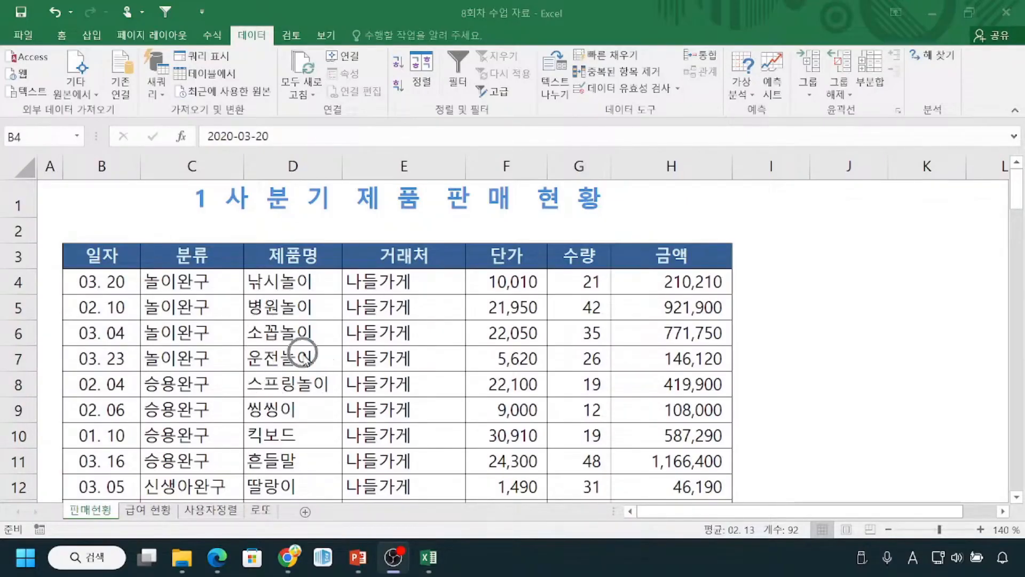
Step: Select the header row from 일자 to 금액 and turn filtering on for the sales table
{"action": "left_click_drag", "start_coordinate": [81, 255], "coordinate": [654, 255]}
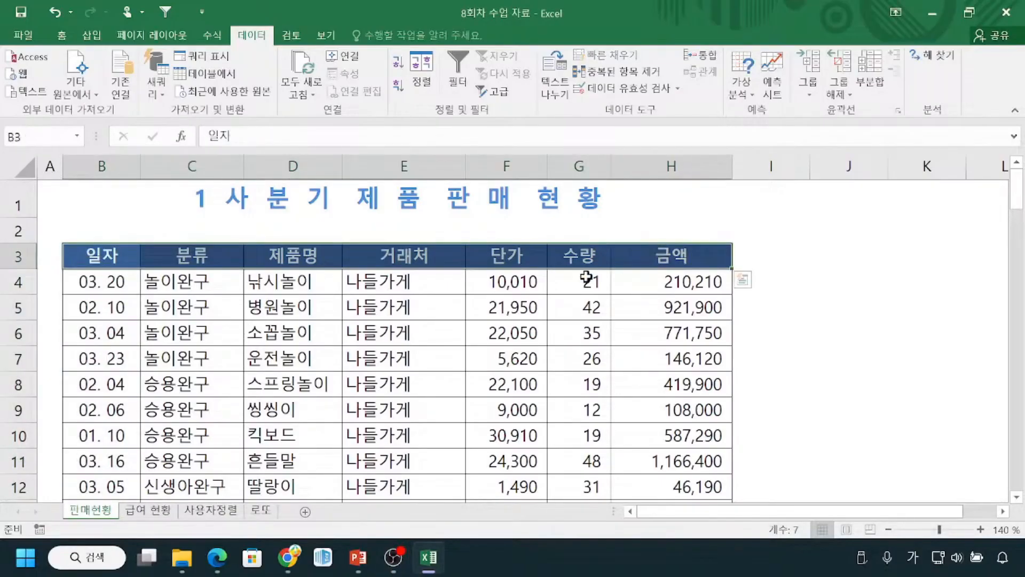
{"action": "key", "text": "ctrl+q"}
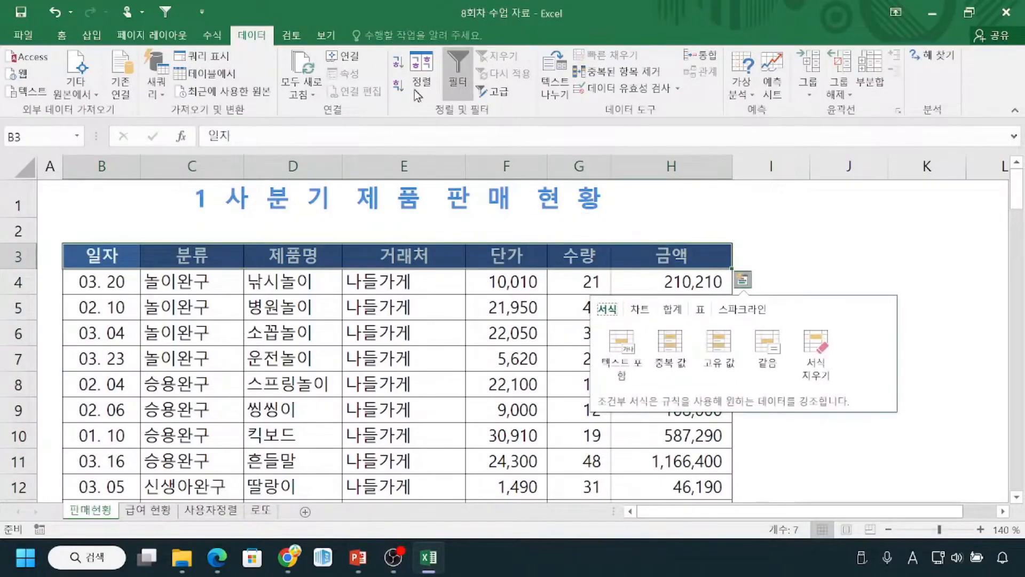
{"action": "left_click", "coordinate": [457, 92]}
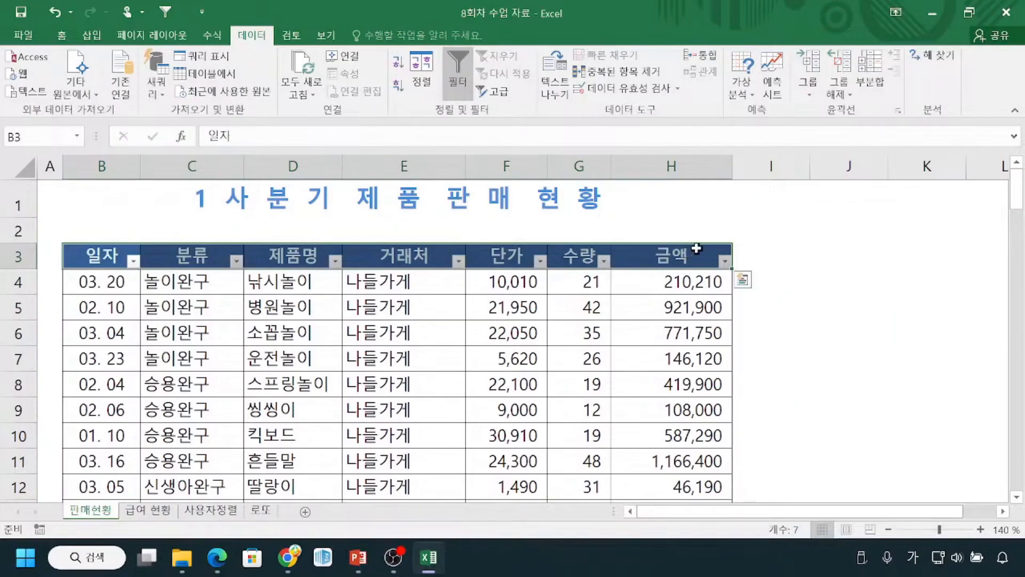
{"action": "left_click", "coordinate": [831, 249]}
Step: Look through the 숫자 필터 conditions offered for the 금액 column without applying any
{"action": "left_click", "coordinate": [725, 261]}
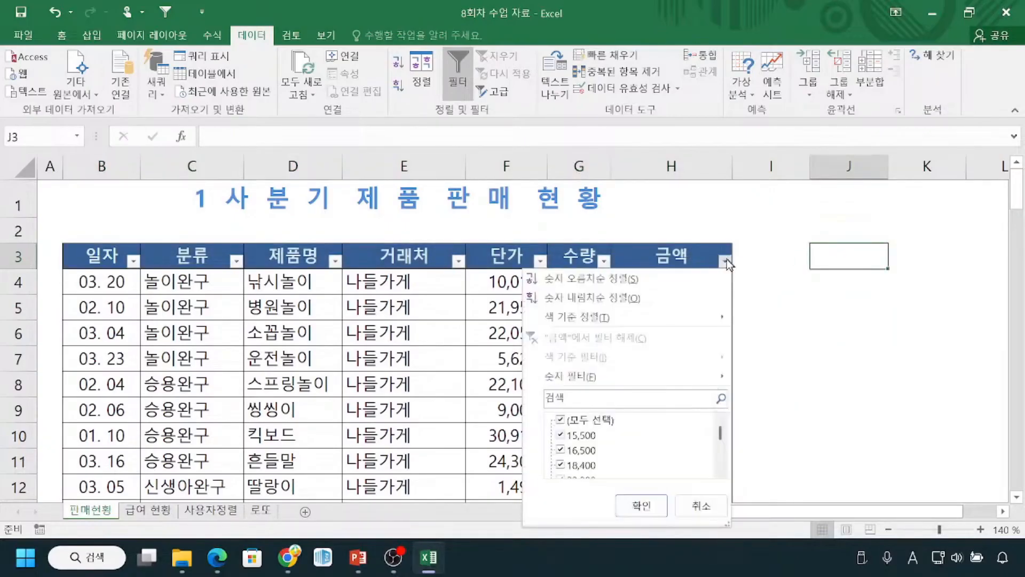
{"action": "left_click", "coordinate": [602, 262]}
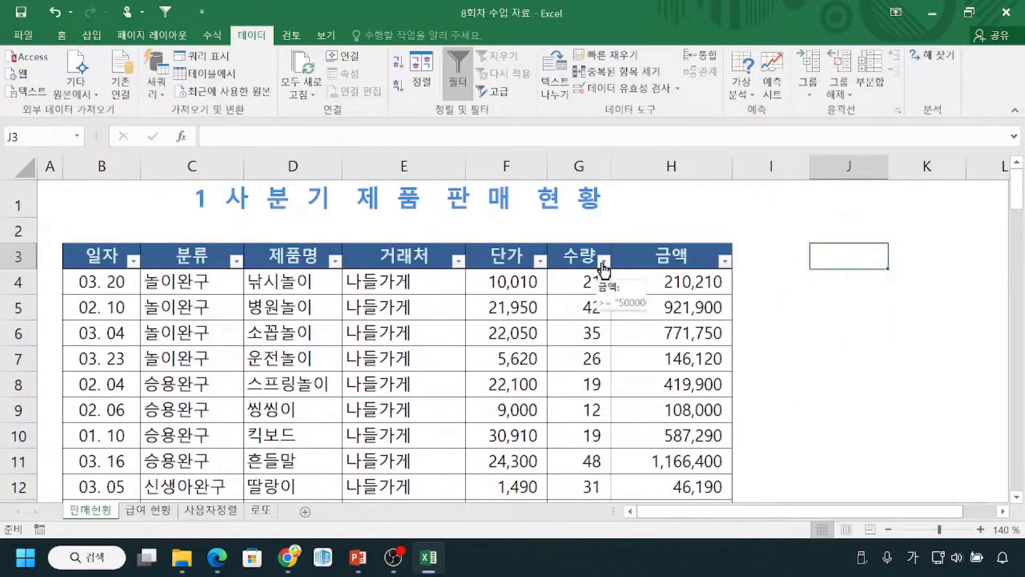
{"action": "left_click", "coordinate": [725, 262]}
{"action": "mouse_move", "coordinate": [618, 374]}
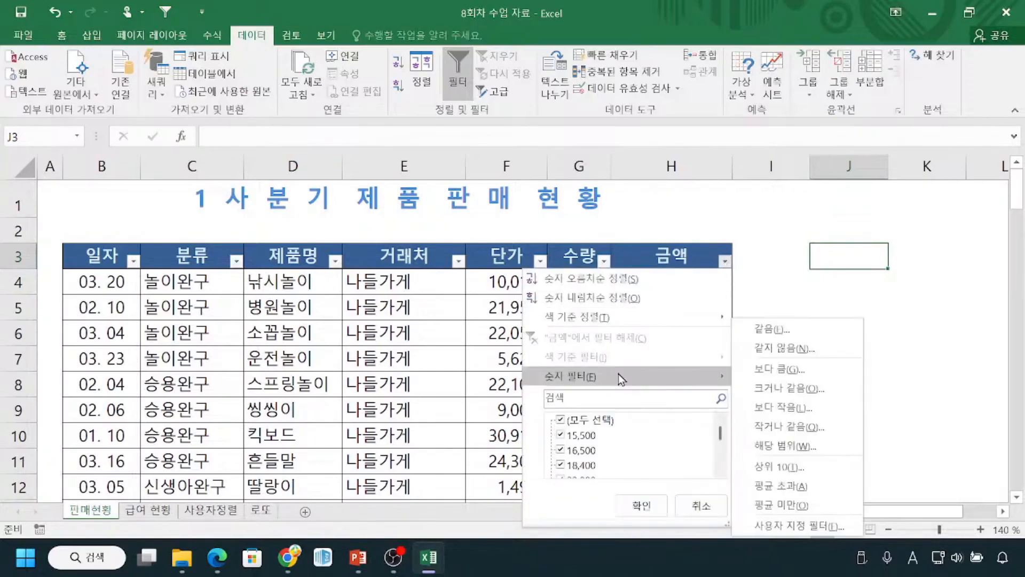
{"action": "left_click", "coordinate": [320, 307]}
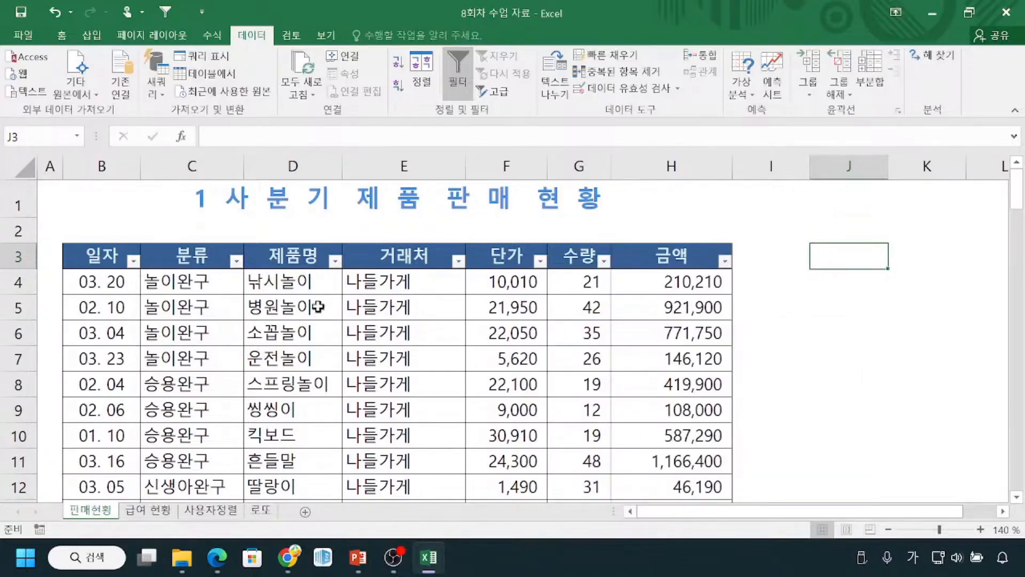
{"action": "left_click", "coordinate": [333, 261]}
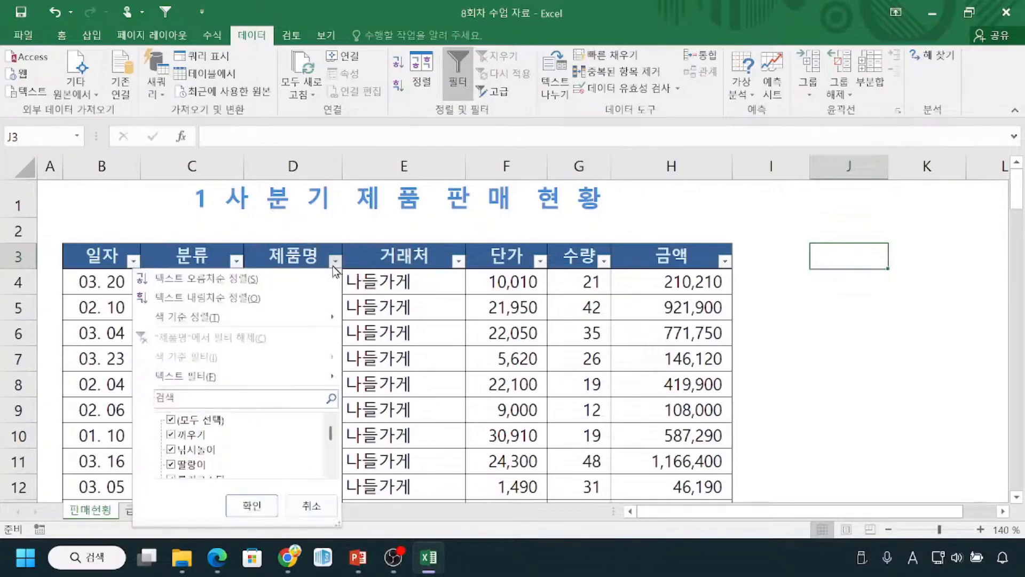
{"action": "key", "text": "ctrl"}
{"action": "key", "text": "ctrl"}
{"action": "left_click", "coordinate": [170, 421]}
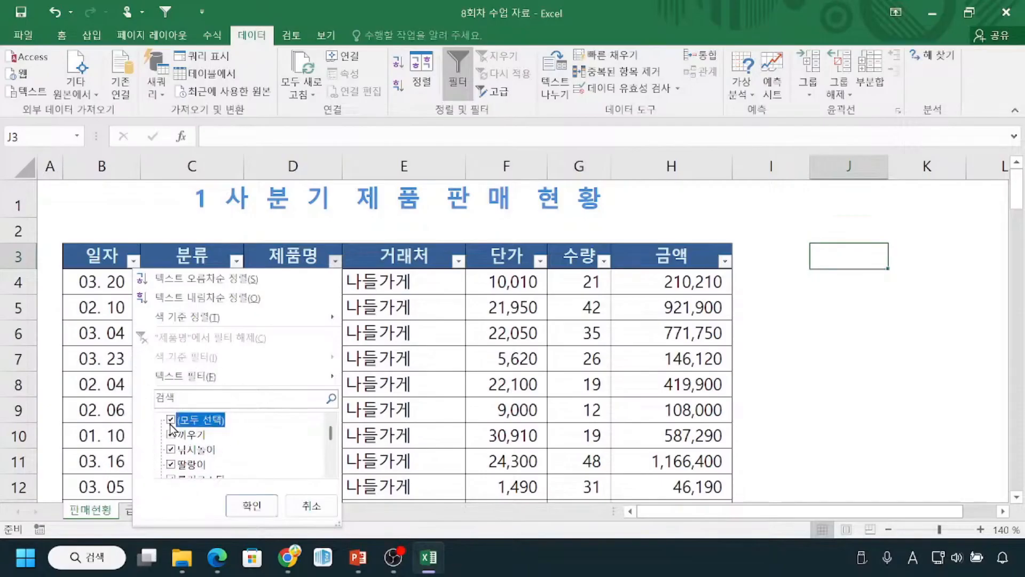
{"action": "left_click", "coordinate": [170, 435]}
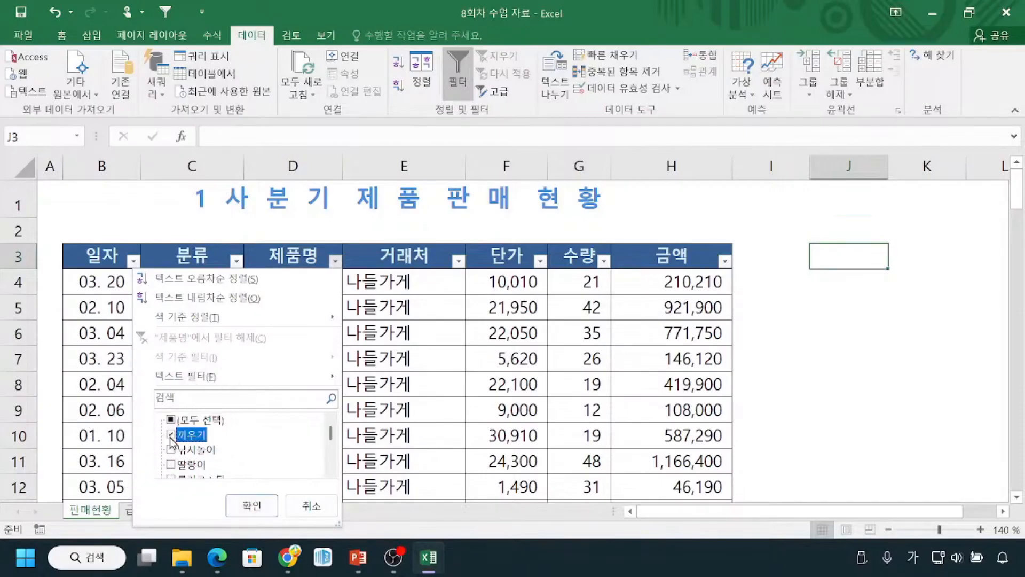
{"action": "left_click", "coordinate": [171, 449]}
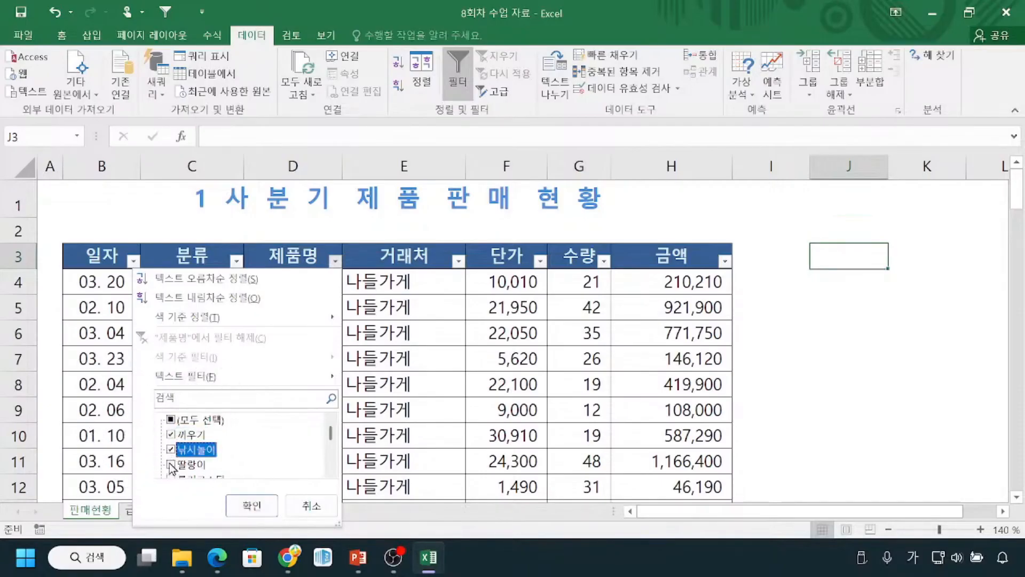
{"action": "key", "text": "ctrl"}
{"action": "left_click", "coordinate": [311, 506]}
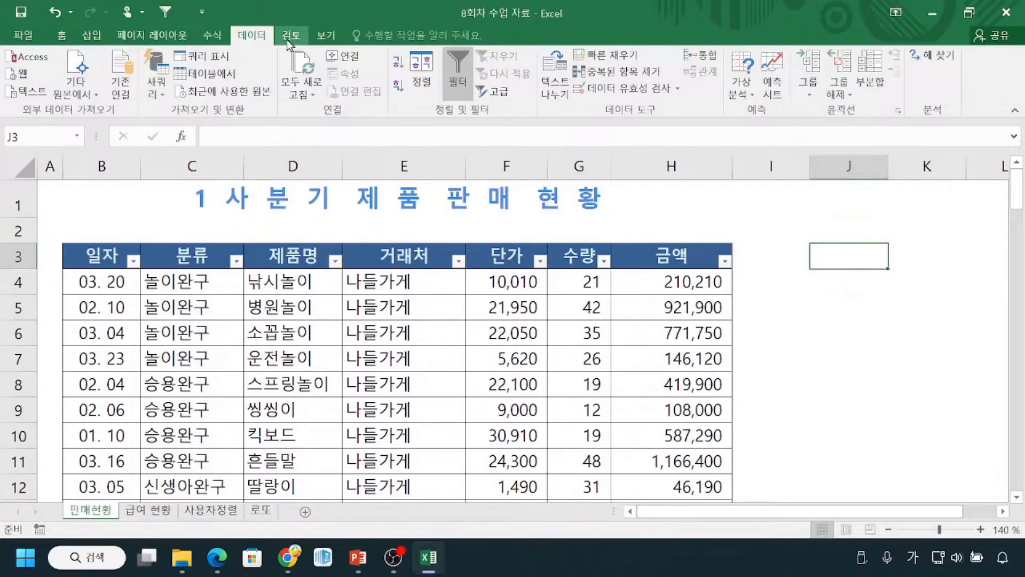
Step: Turn off the sales table's filtering again and open the 로또 sheet
{"action": "left_click", "coordinate": [454, 92]}
{"action": "left_click", "coordinate": [454, 92]}
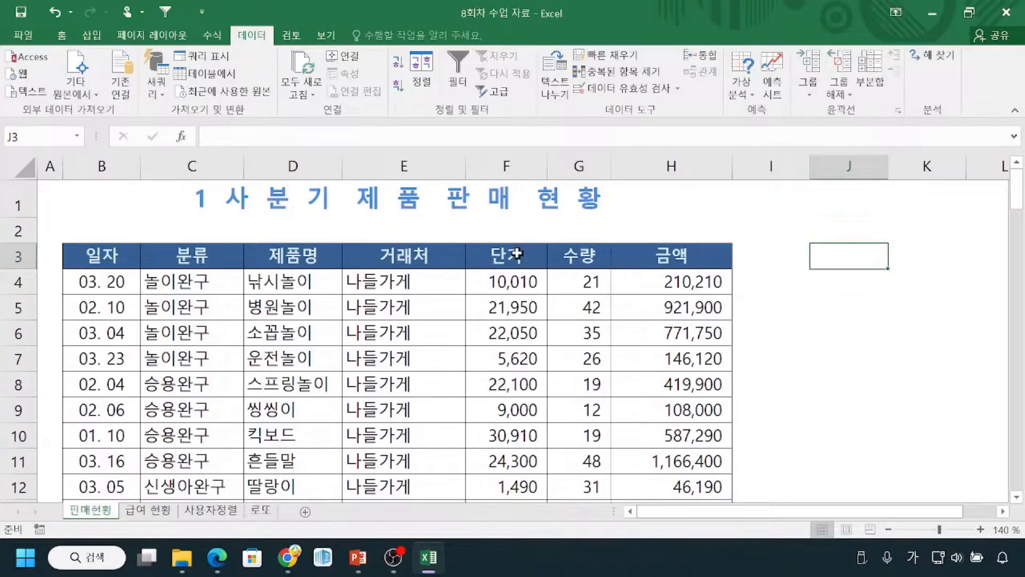
{"action": "left_click", "coordinate": [260, 510]}
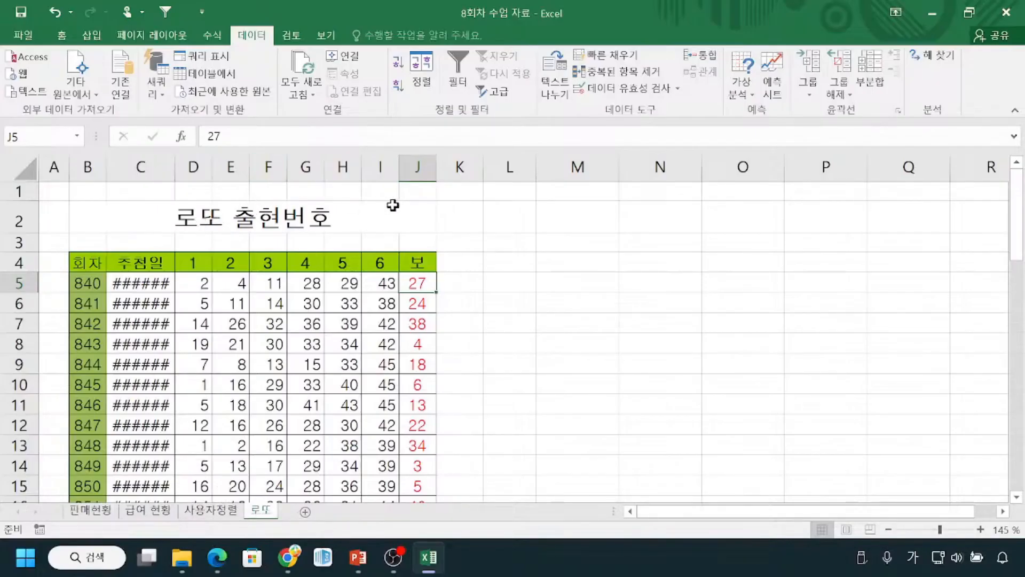
{"action": "left_click_drag", "start_coordinate": [57, 281], "coordinate": [83, 273]}
{"action": "mouse_move", "coordinate": [135, 242]}
{"action": "left_mouse_down"}
{"action": "mouse_move", "coordinate": [146, 260]}
{"action": "mouse_move", "coordinate": [166, 232]}
{"action": "mouse_move", "coordinate": [380, 230]}
{"action": "mouse_move", "coordinate": [388, 271]}
{"action": "left_mouse_up"}
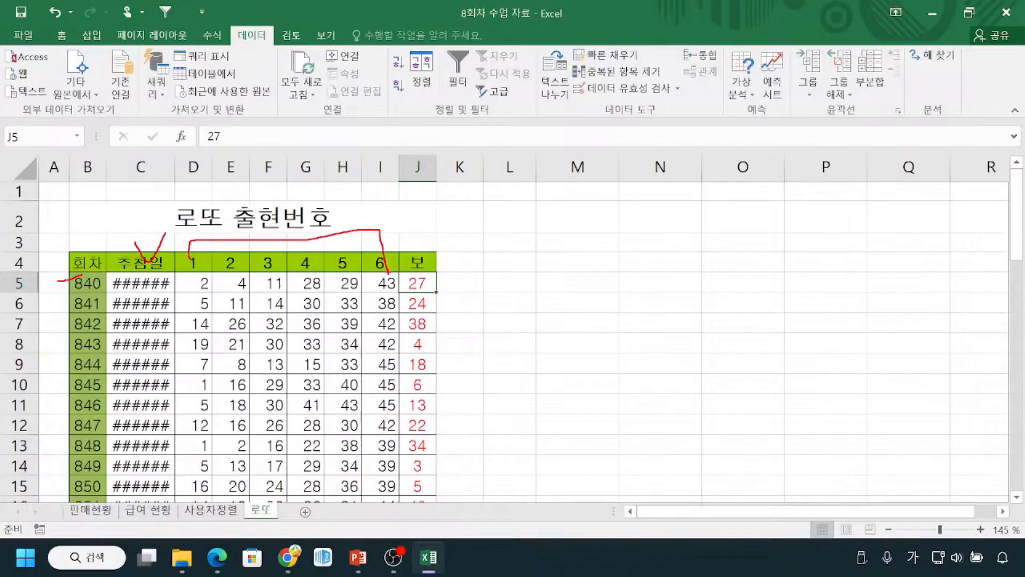
{"action": "mouse_move", "coordinate": [200, 272]}
{"action": "left_mouse_down"}
{"action": "mouse_move", "coordinate": [205, 290]}
{"action": "mouse_move", "coordinate": [215, 277]}
{"action": "mouse_move", "coordinate": [376, 291]}
{"action": "left_mouse_up"}
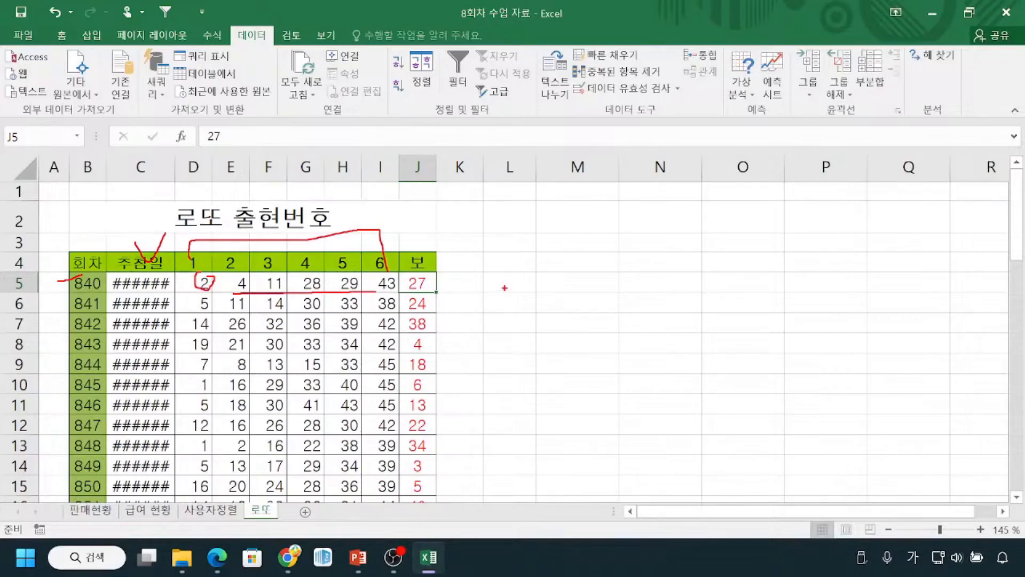
{"action": "key", "text": "e"}
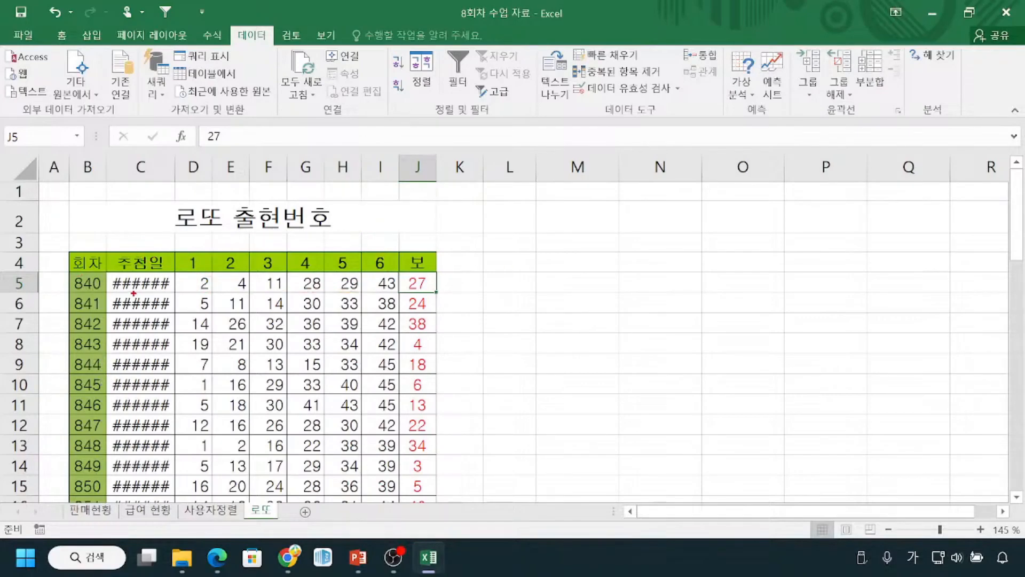
{"action": "mouse_move", "coordinate": [126, 284]}
{"action": "left_mouse_down"}
{"action": "mouse_move", "coordinate": [106, 370]}
{"action": "mouse_move", "coordinate": [182, 341]}
{"action": "mouse_move", "coordinate": [145, 267]}
{"action": "left_mouse_up"}
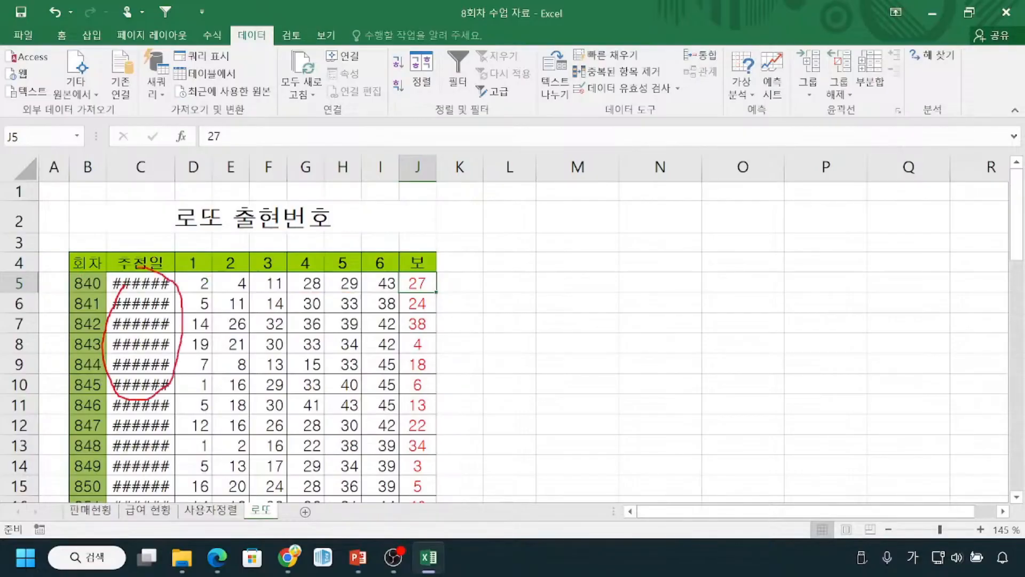
{"action": "key", "text": "Escape"}
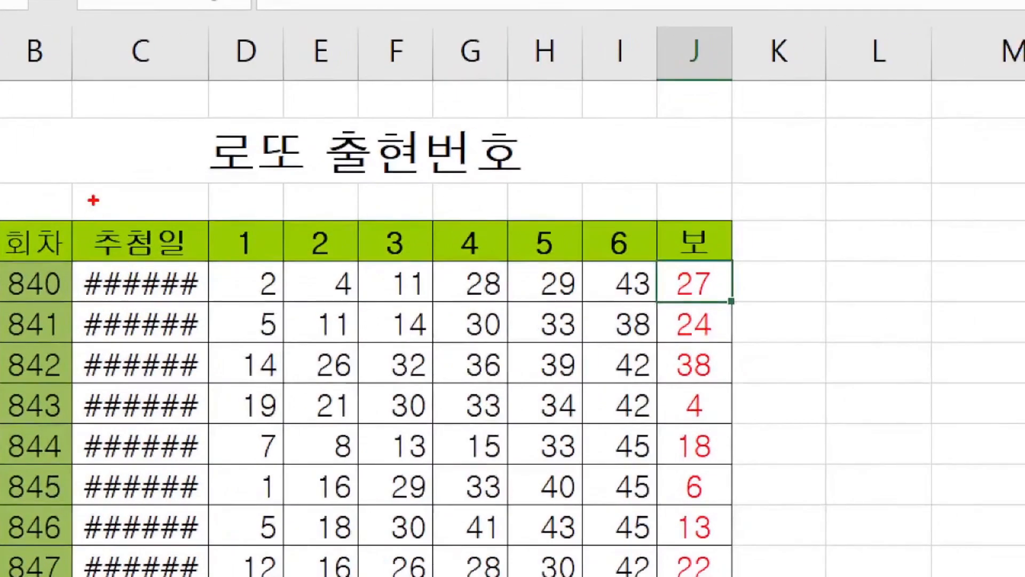
{"action": "mouse_move", "coordinate": [73, 74]}
{"action": "left_mouse_down"}
{"action": "mouse_move", "coordinate": [128, 64]}
{"action": "mouse_move", "coordinate": [203, 74]}
{"action": "left_mouse_up"}
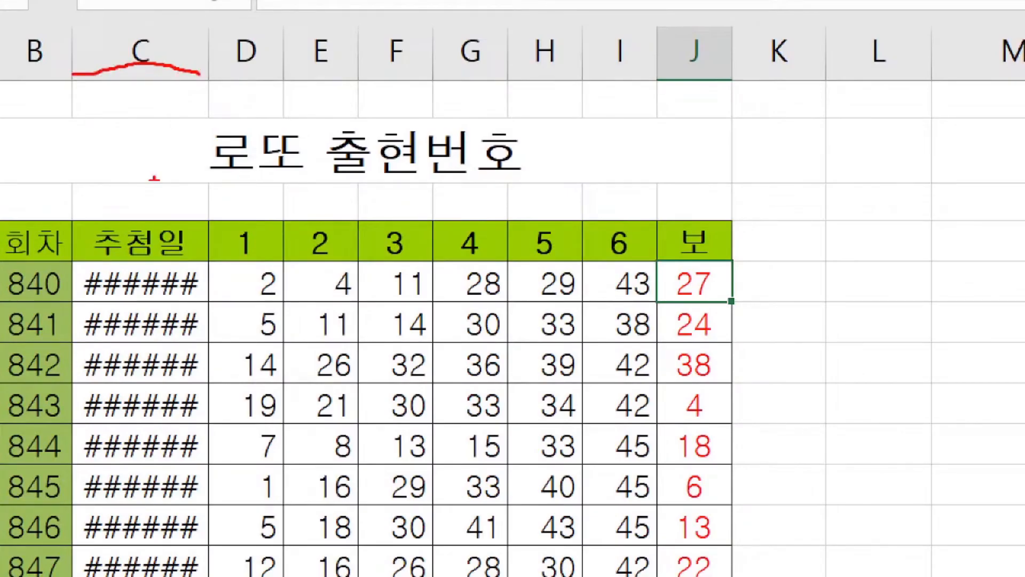
{"action": "left_click_drag", "start_coordinate": [79, 302], "coordinate": [193, 302]}
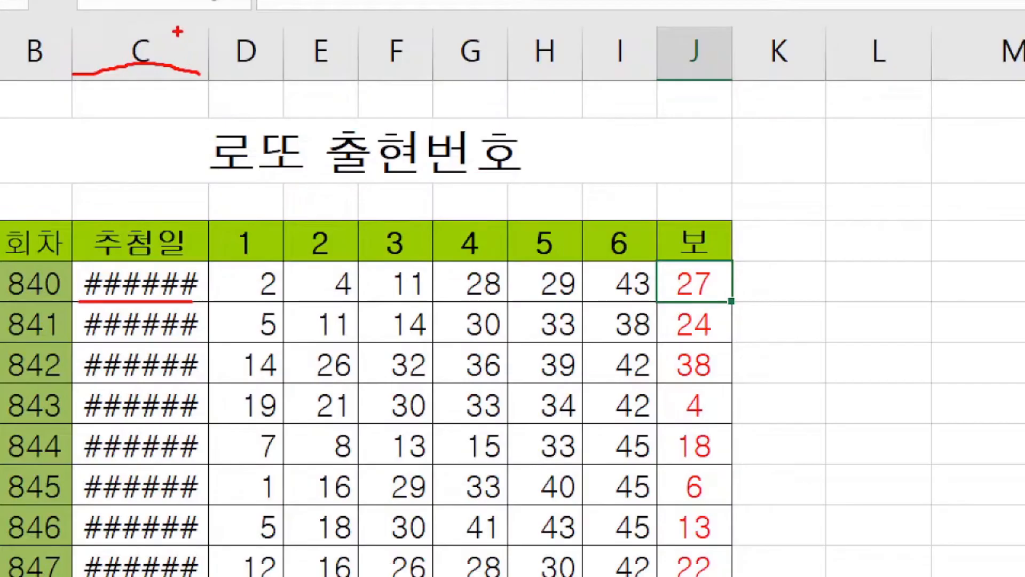
{"action": "left_click_drag", "start_coordinate": [207, 21], "coordinate": [209, 365]}
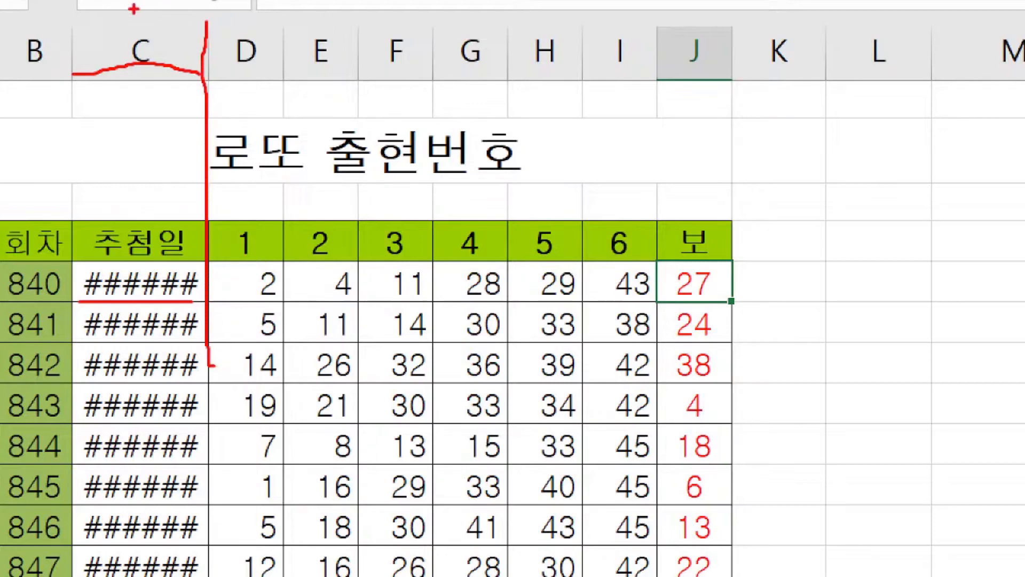
{"action": "mouse_move", "coordinate": [156, 31]}
{"action": "left_mouse_down"}
{"action": "mouse_move", "coordinate": [122, 66]}
{"action": "mouse_move", "coordinate": [195, 39]}
{"action": "mouse_move", "coordinate": [212, 68]}
{"action": "mouse_move", "coordinate": [212, 26]}
{"action": "mouse_move", "coordinate": [218, 37]}
{"action": "left_mouse_up"}
{"action": "key", "text": "Escape"}
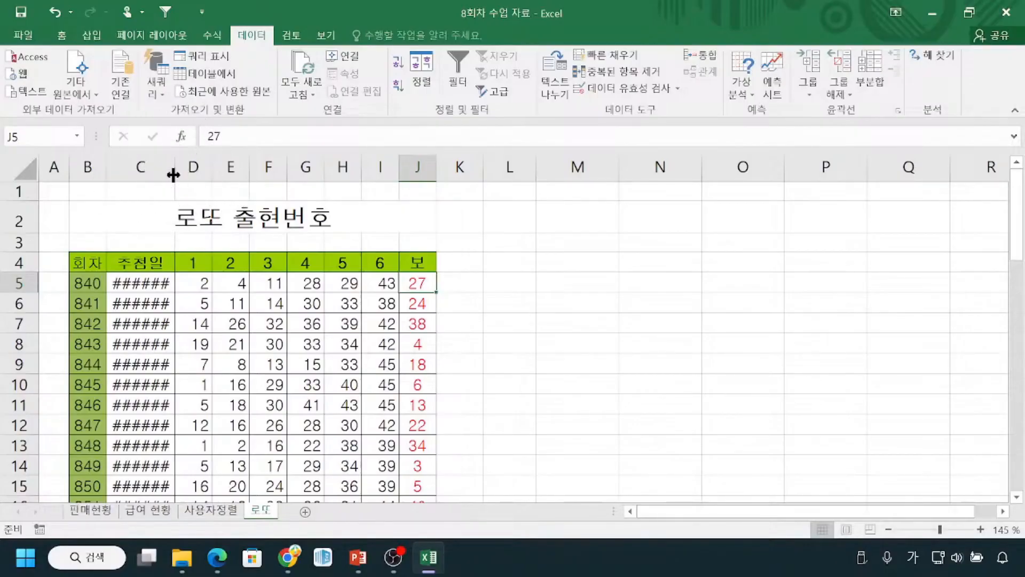
Step: Auto-fit the width of column C so the 추첨일 dates fit in full
{"action": "left_click_drag", "start_coordinate": [174, 174], "coordinate": [174, 174]}
{"action": "double_click", "coordinate": [174, 174]}
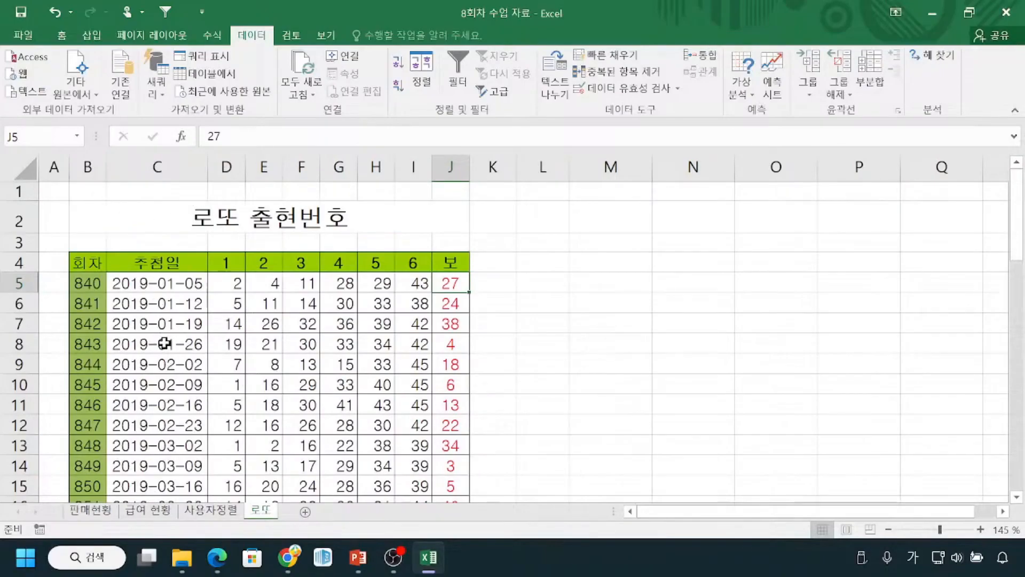
{"action": "mouse_move", "coordinate": [110, 276]}
{"action": "left_mouse_down"}
{"action": "mouse_move", "coordinate": [115, 291]}
{"action": "mouse_move", "coordinate": [202, 291]}
{"action": "left_mouse_up"}
{"action": "left_click_drag", "start_coordinate": [106, 175], "coordinate": [208, 179]}
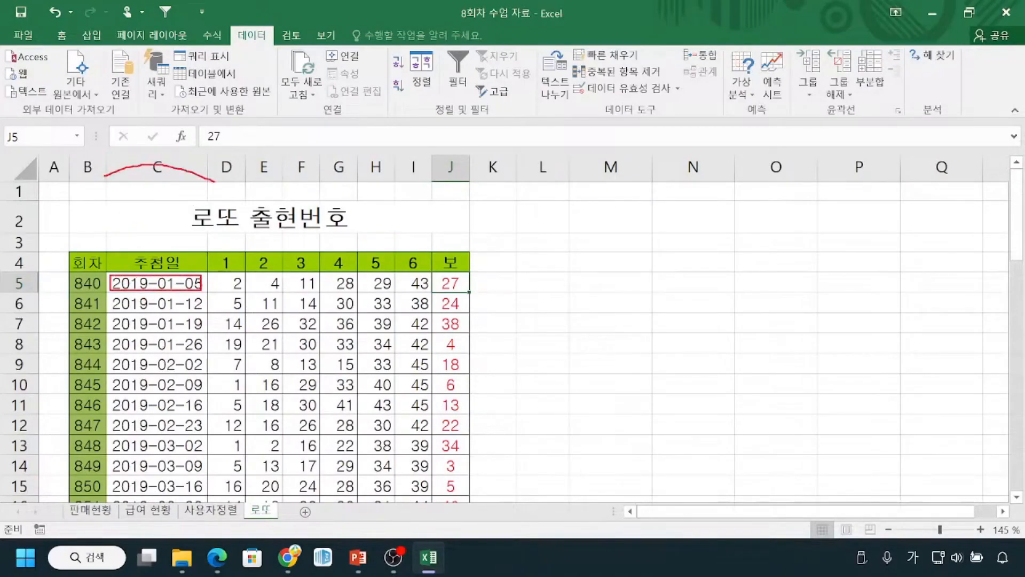
{"action": "key", "text": "Escape"}
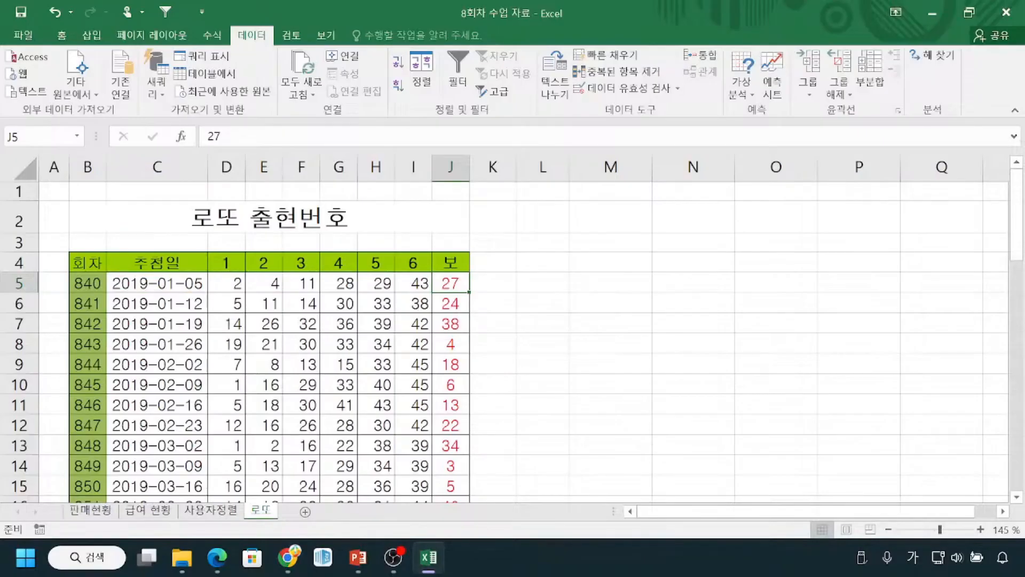
{"action": "key", "text": "alt+Tab"}
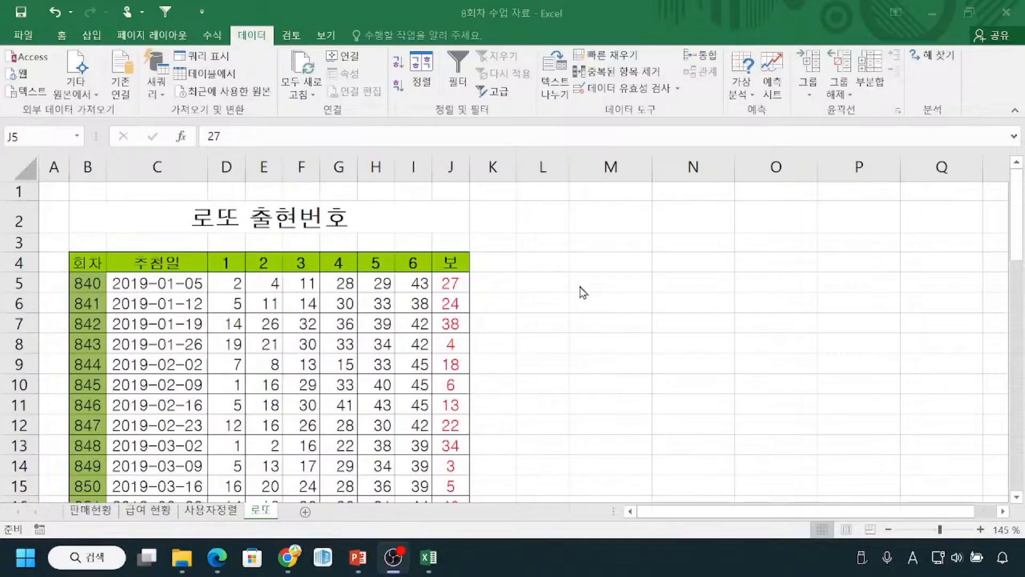
Step: Look down through the lottery draws past the header row, and return to the start of the sheet
{"action": "left_click", "coordinate": [1018, 241]}
{"action": "left_click_drag", "start_coordinate": [1018, 240], "coordinate": [1021, 318]}
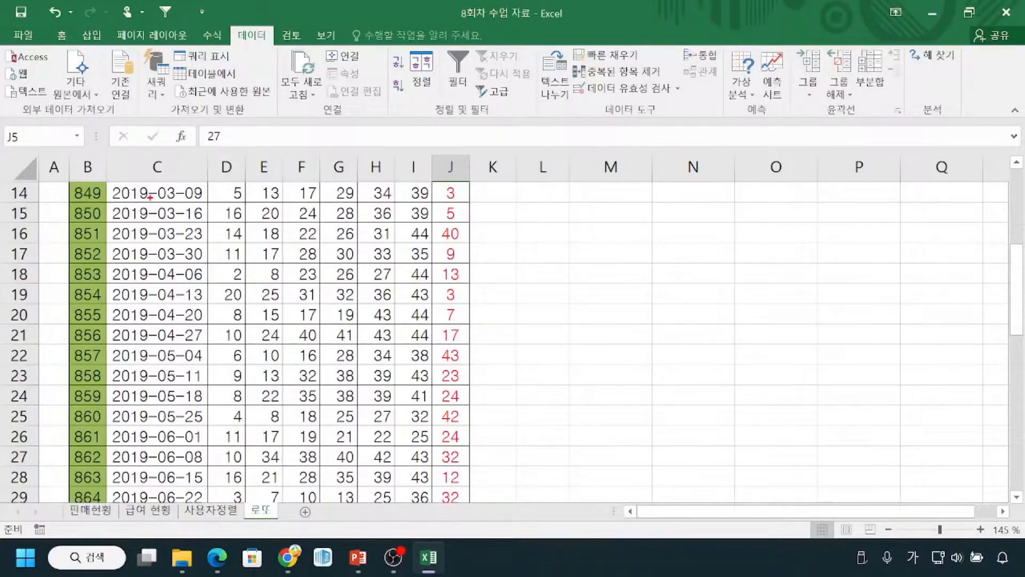
{"action": "left_click_drag", "start_coordinate": [112, 199], "coordinate": [362, 202]}
{"action": "left_click_drag", "start_coordinate": [374, 201], "coordinate": [398, 199]}
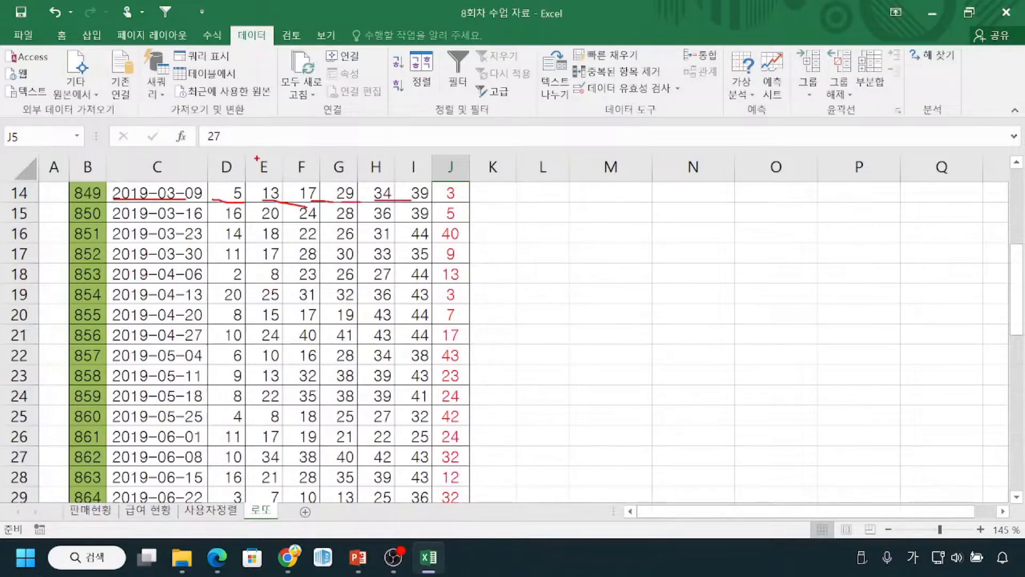
{"action": "mouse_move", "coordinate": [233, 141]}
{"action": "left_mouse_down"}
{"action": "mouse_move", "coordinate": [234, 128]}
{"action": "mouse_move", "coordinate": [262, 133]}
{"action": "mouse_move", "coordinate": [258, 157]}
{"action": "left_mouse_up"}
{"action": "left_click_drag", "start_coordinate": [292, 132], "coordinate": [288, 152]}
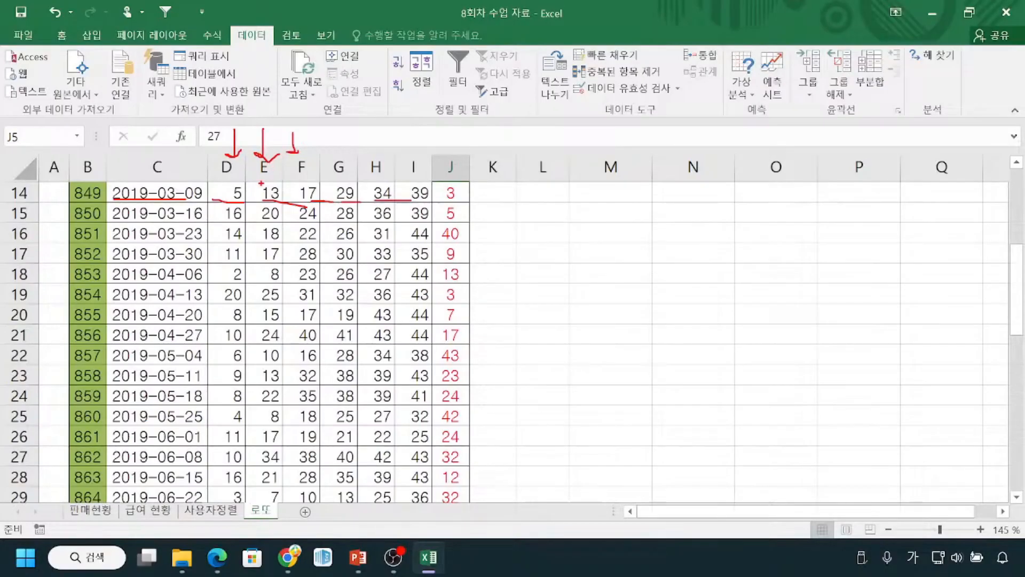
{"action": "key", "text": "Escape"}
{"action": "scroll", "coordinate": [570, 333], "scroll_direction": "down", "scroll_amount": 1}
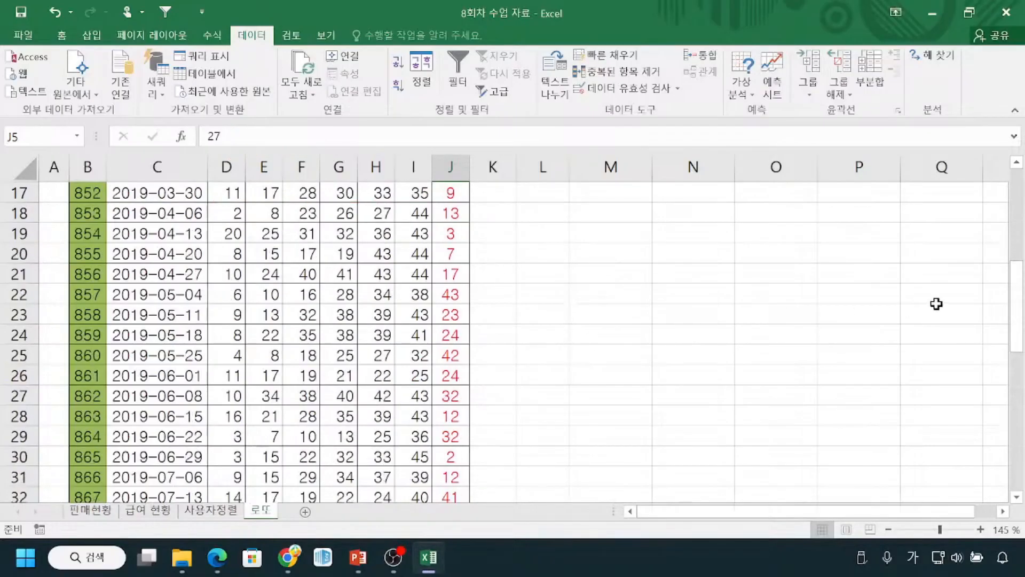
{"action": "left_click_drag", "start_coordinate": [1017, 294], "coordinate": [1021, 183]}
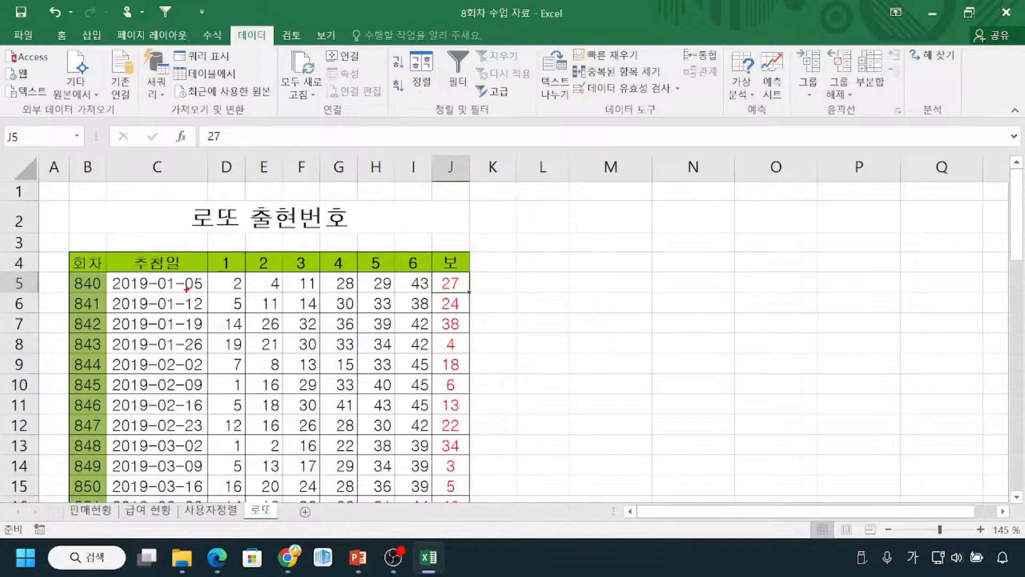
{"action": "mouse_move", "coordinate": [495, 271]}
{"action": "left_mouse_down"}
{"action": "mouse_move", "coordinate": [487, 367]}
{"action": "mouse_move", "coordinate": [533, 358]}
{"action": "left_mouse_up"}
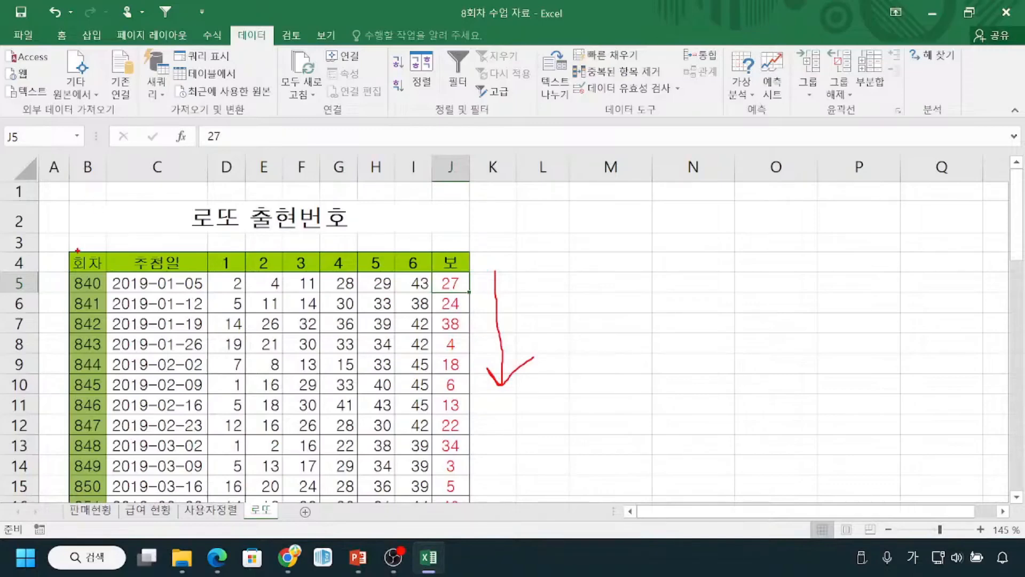
{"action": "mouse_move", "coordinate": [61, 248]}
{"action": "left_mouse_down"}
{"action": "mouse_move", "coordinate": [204, 275]}
{"action": "mouse_move", "coordinate": [480, 275]}
{"action": "left_mouse_up"}
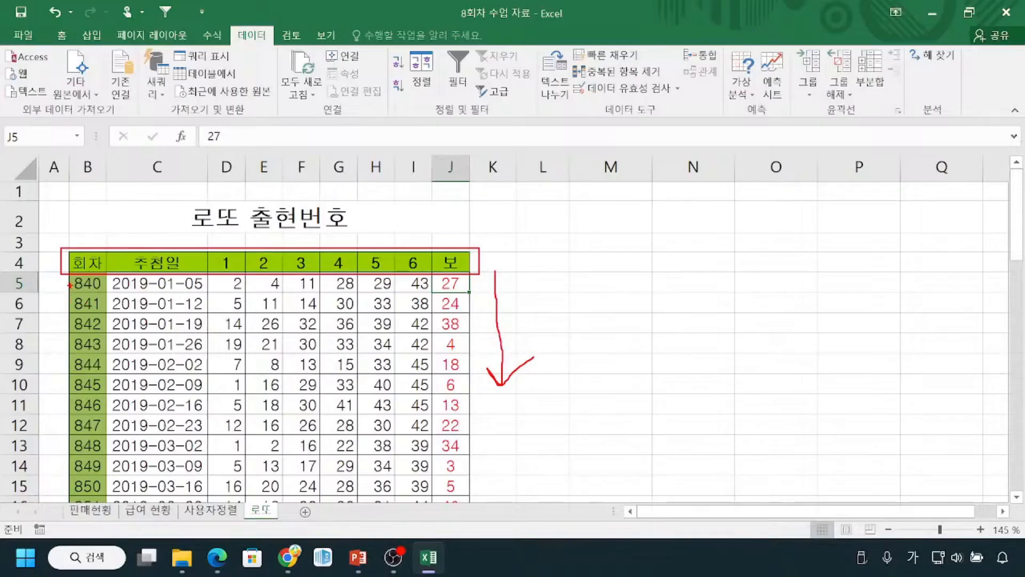
{"action": "mouse_move", "coordinate": [20, 274]}
{"action": "left_mouse_down"}
{"action": "mouse_move", "coordinate": [446, 274]}
{"action": "mouse_move", "coordinate": [504, 347]}
{"action": "mouse_move", "coordinate": [508, 426]}
{"action": "mouse_move", "coordinate": [526, 404]}
{"action": "left_mouse_up"}
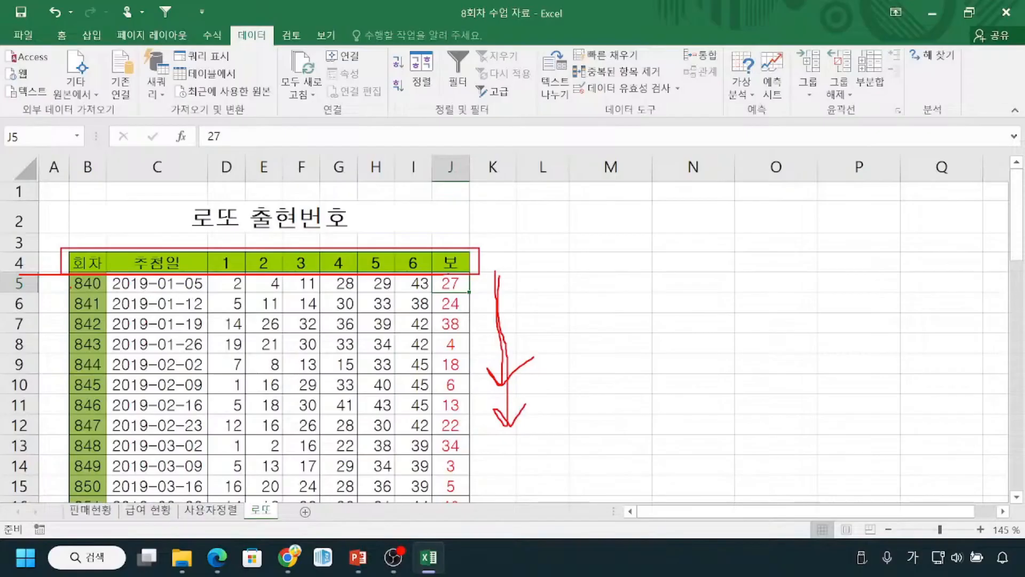
{"action": "left_click_drag", "start_coordinate": [485, 255], "coordinate": [513, 247]}
{"action": "key", "text": "Escape"}
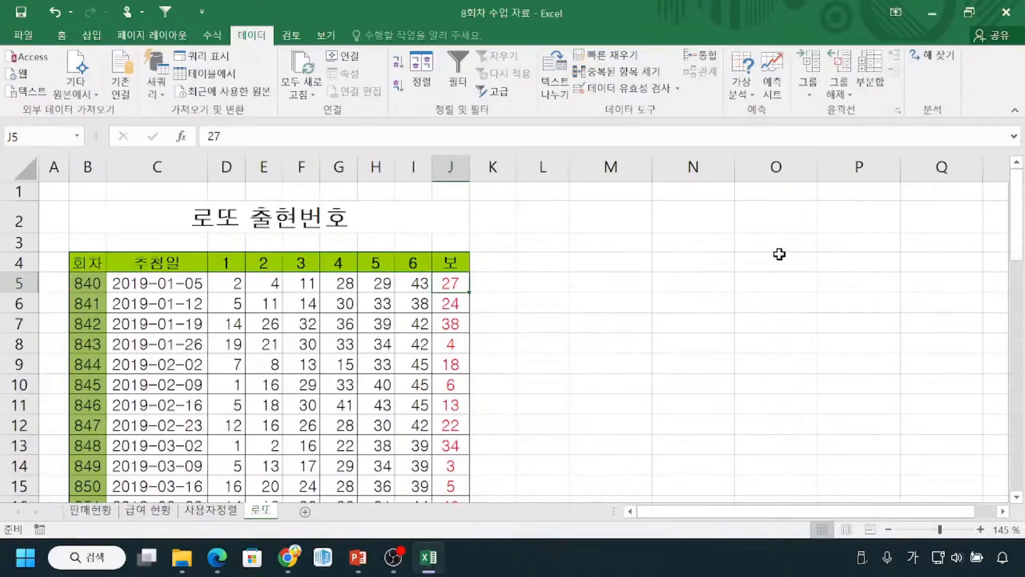
{"action": "key", "text": "ctrl"}
{"action": "key", "text": "ctrl"}
{"action": "key", "text": "ctrl+Home"}
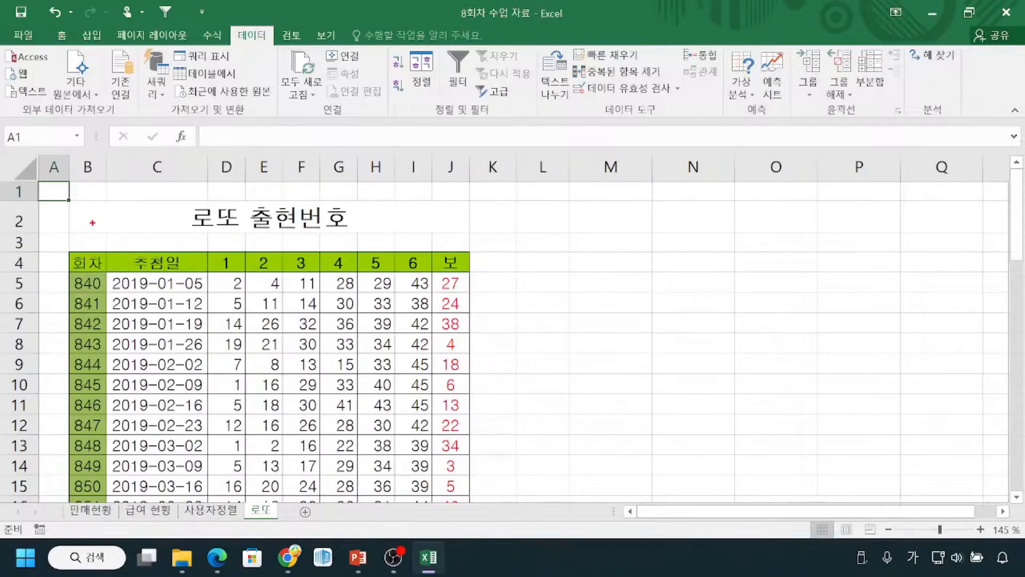
{"action": "left_click_drag", "start_coordinate": [62, 264], "coordinate": [180, 263]}
{"action": "left_click_drag", "start_coordinate": [82, 233], "coordinate": [86, 344]}
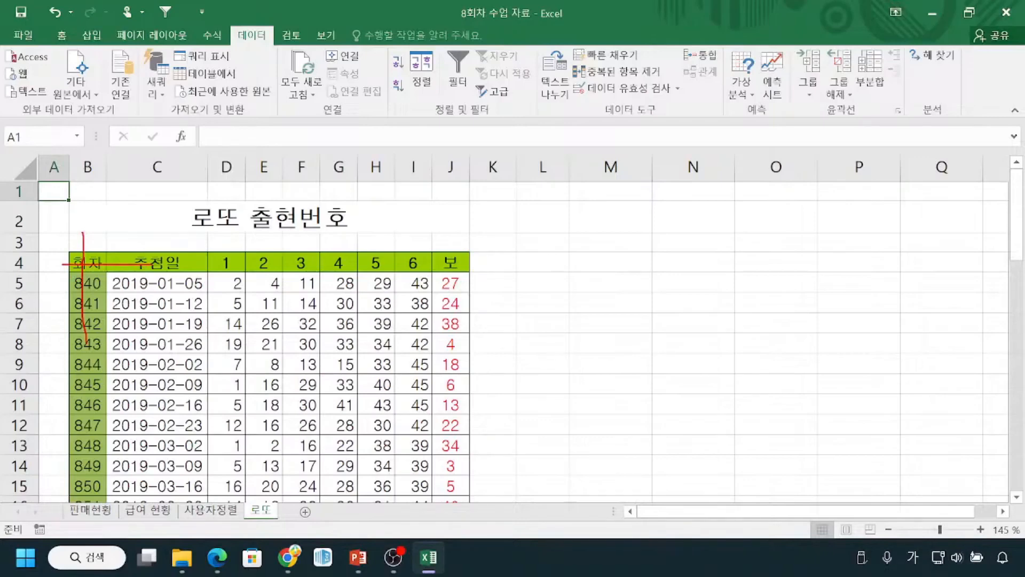
{"action": "left_click_drag", "start_coordinate": [94, 264], "coordinate": [138, 253]}
{"action": "left_click_drag", "start_coordinate": [84, 222], "coordinate": [81, 313]}
{"action": "mouse_move", "coordinate": [109, 271]}
{"action": "left_mouse_down"}
{"action": "mouse_move", "coordinate": [108, 292]}
{"action": "mouse_move", "coordinate": [212, 292]}
{"action": "mouse_move", "coordinate": [109, 273]}
{"action": "left_mouse_up"}
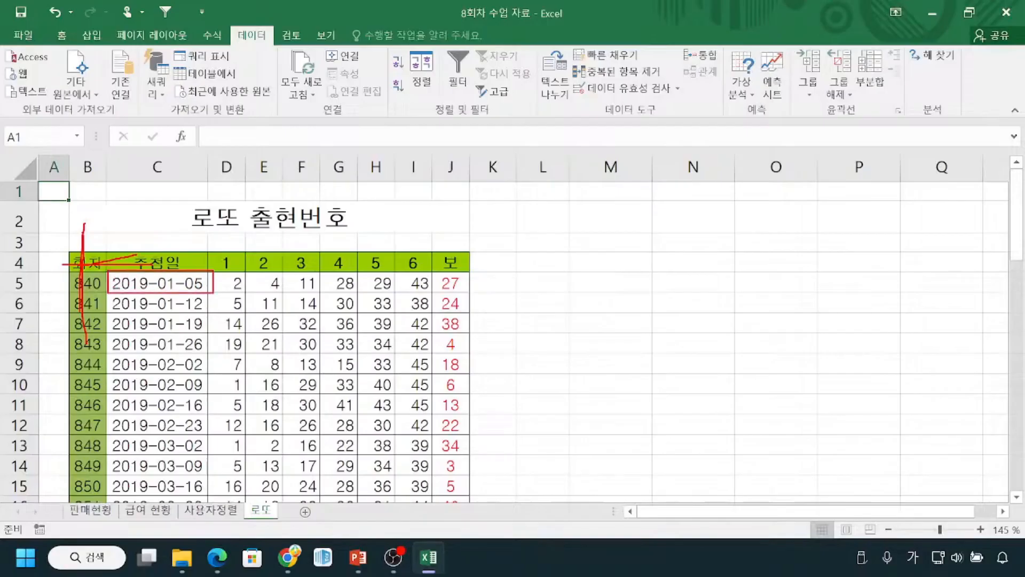
{"action": "key", "text": "Escape"}
Step: Select cell C5, the first date under 추첨일, as the reference cell for freezing the rows above and columns before it
{"action": "left_click", "coordinate": [168, 289]}
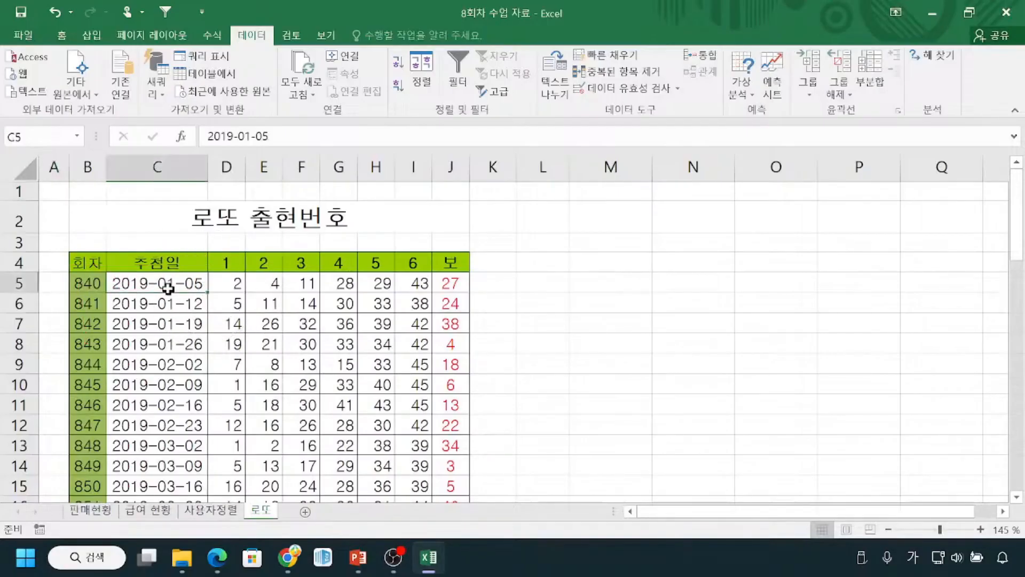
{"action": "key", "text": "ctrl"}
{"action": "key", "text": "ctrl"}
{"action": "key", "text": "ctrl+1"}
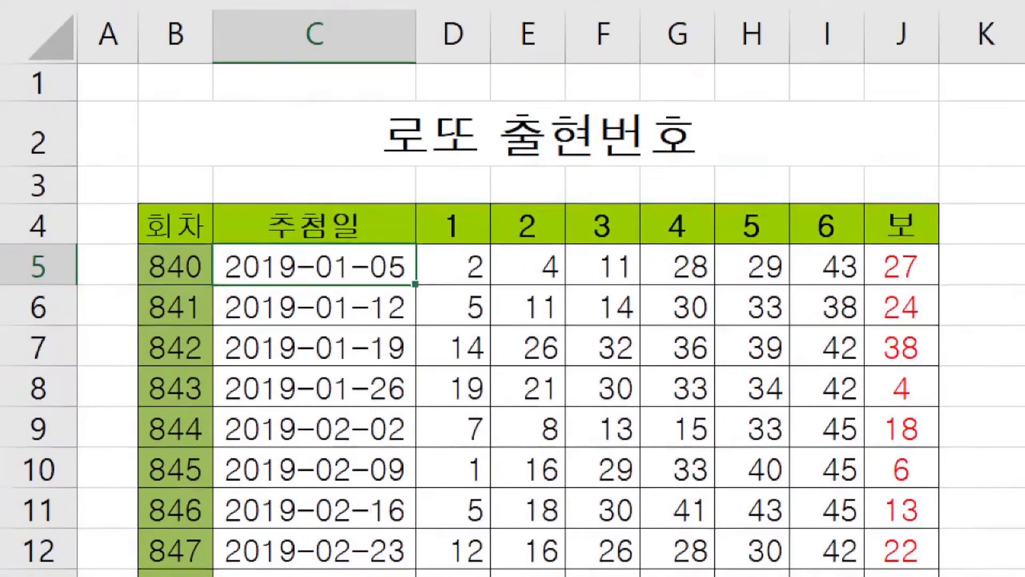
{"action": "left_click", "coordinate": [82, 301]}
{"action": "mouse_move", "coordinate": [213, 245]}
{"action": "left_mouse_down"}
{"action": "mouse_move", "coordinate": [216, 283]}
{"action": "mouse_move", "coordinate": [415, 285]}
{"action": "left_mouse_up"}
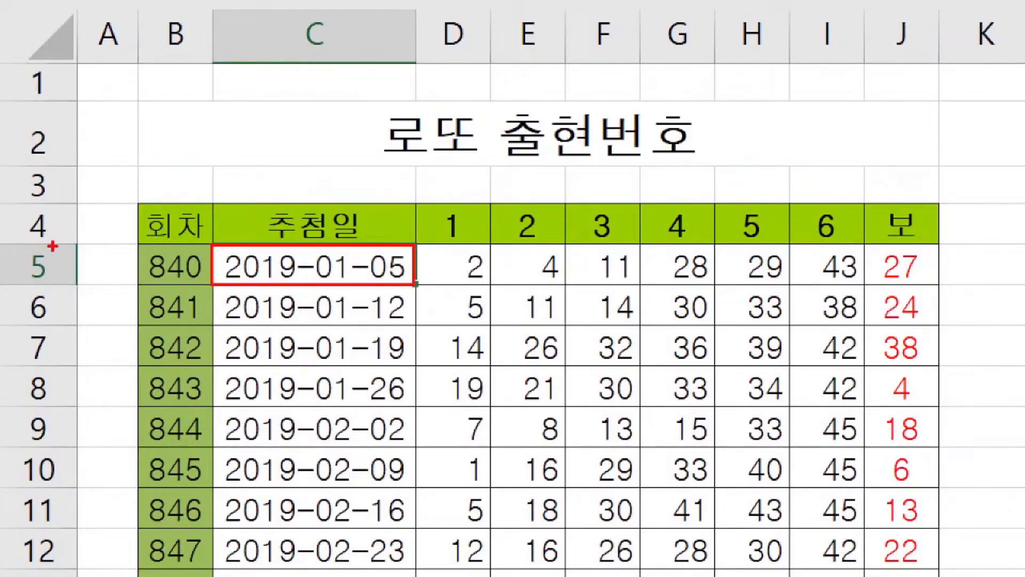
{"action": "left_click_drag", "start_coordinate": [88, 245], "coordinate": [620, 241]}
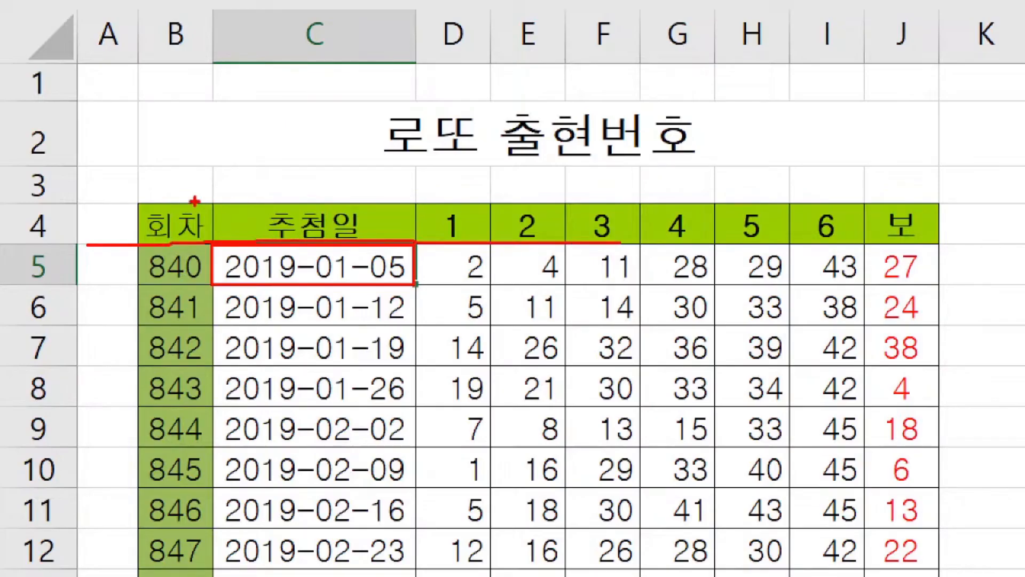
{"action": "mouse_move", "coordinate": [213, 141]}
{"action": "left_mouse_down"}
{"action": "mouse_move", "coordinate": [197, 305]}
{"action": "mouse_move", "coordinate": [216, 576]}
{"action": "left_mouse_up"}
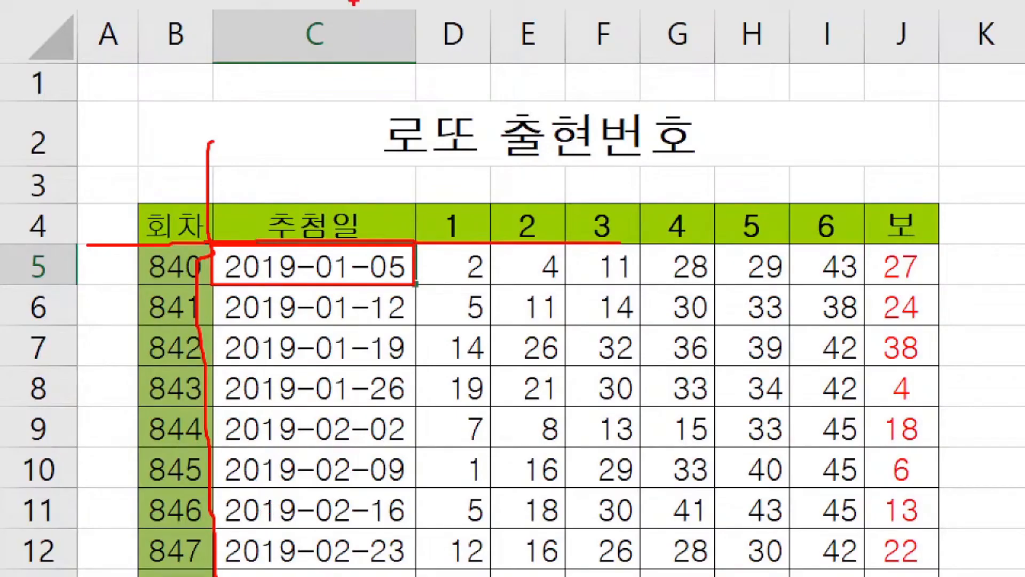
{"action": "key", "text": "Escape"}
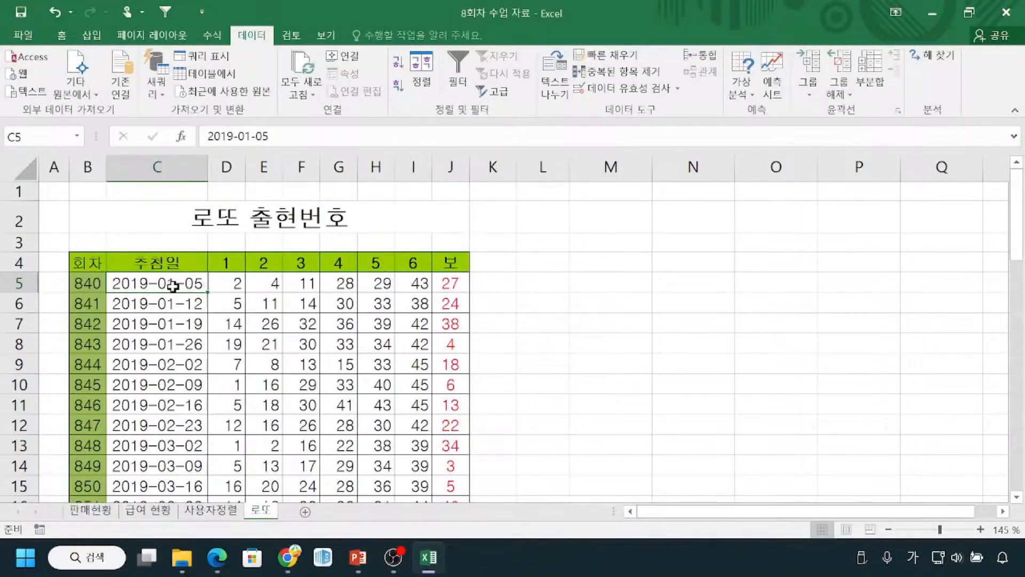
Step: Bring up the 틀 고정 options and read the description of freezing panes based on the current selection
{"action": "left_click", "coordinate": [325, 38]}
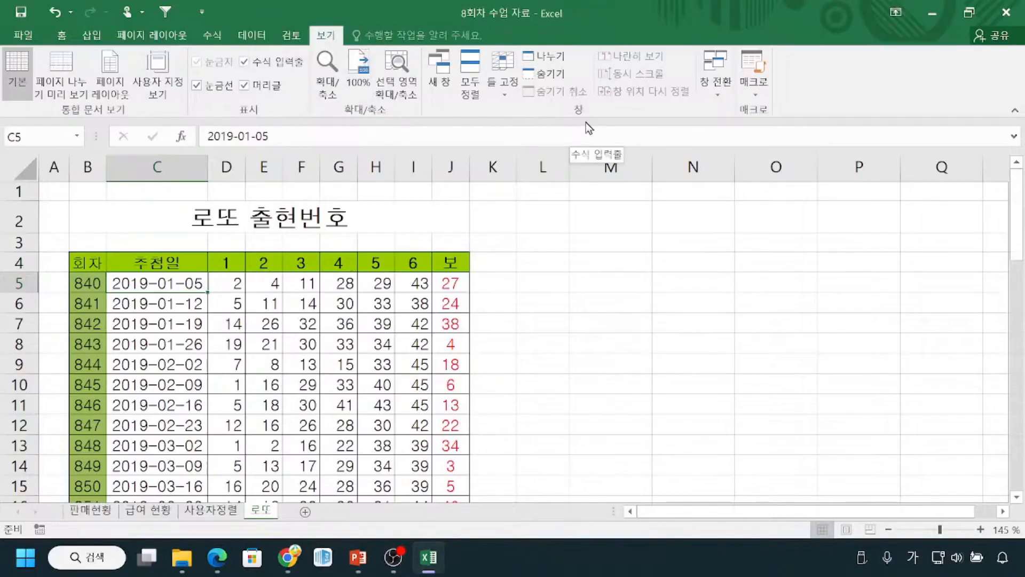
{"action": "mouse_move", "coordinate": [581, 100]}
{"action": "left_mouse_down"}
{"action": "mouse_move", "coordinate": [572, 130]}
{"action": "mouse_move", "coordinate": [587, 102]}
{"action": "left_mouse_up"}
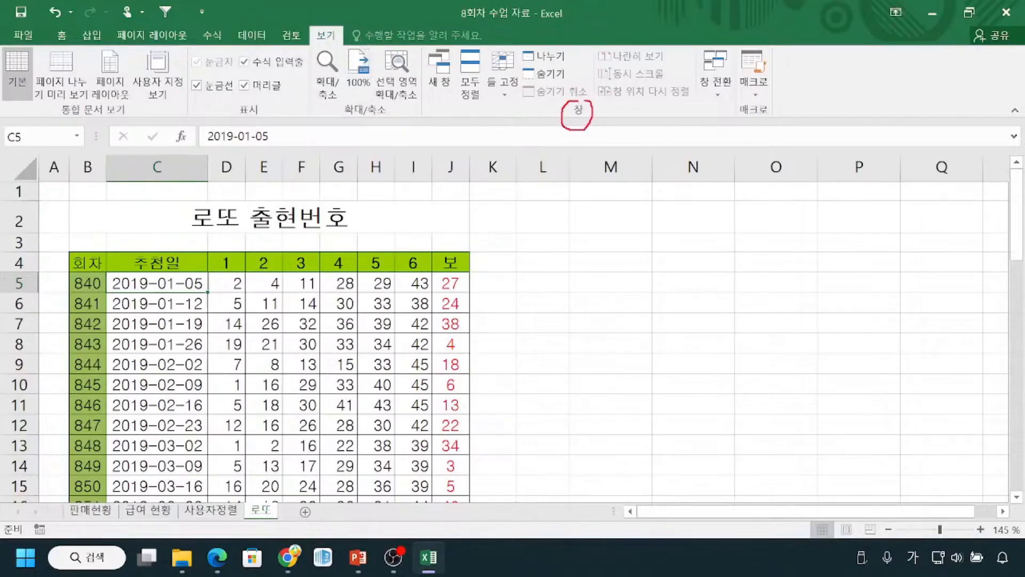
{"action": "mouse_move", "coordinate": [478, 43]}
{"action": "left_mouse_down"}
{"action": "mouse_move", "coordinate": [508, 119]}
{"action": "mouse_move", "coordinate": [521, 119]}
{"action": "left_mouse_up"}
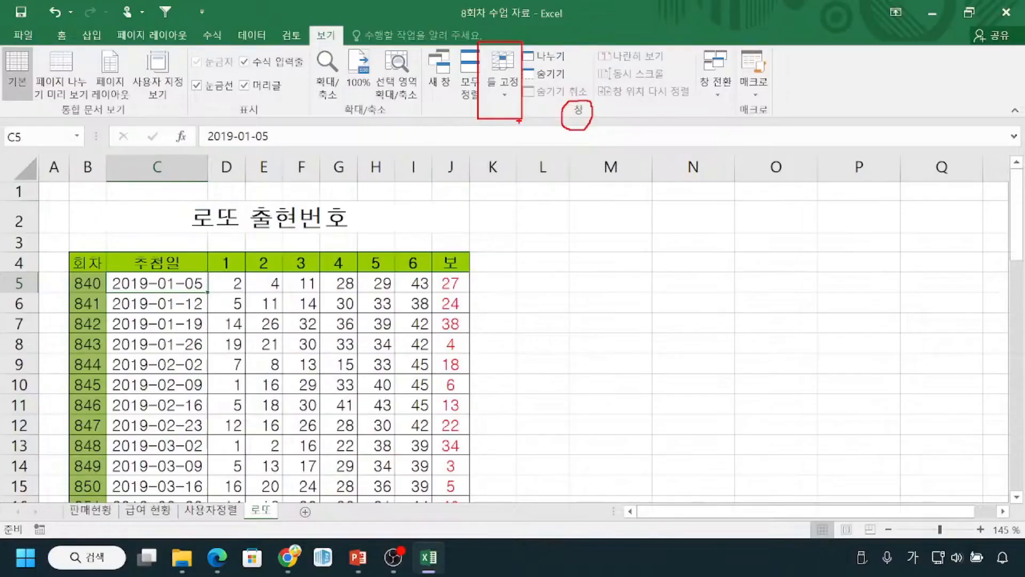
{"action": "key", "text": "Escape"}
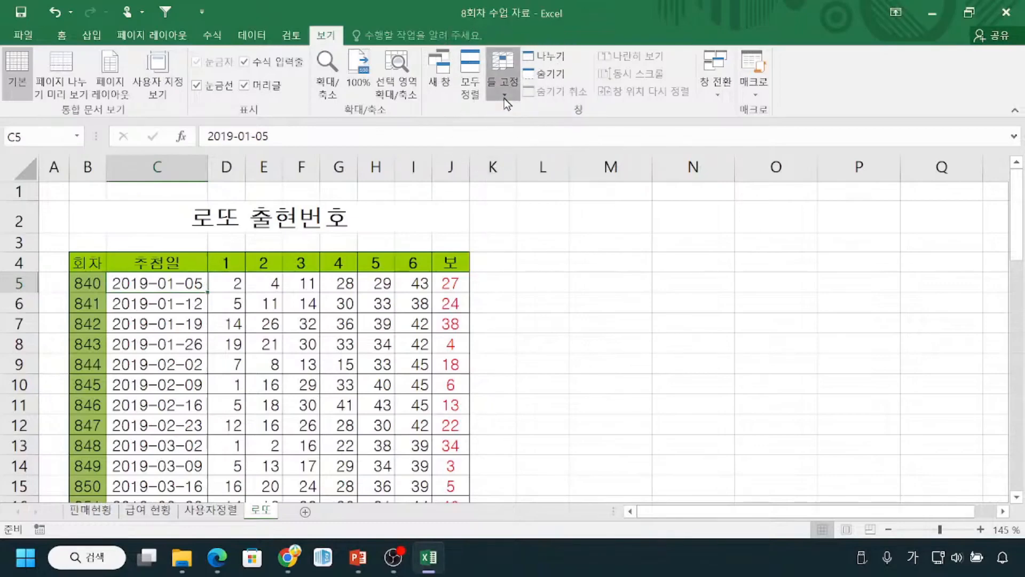
{"action": "left_click", "coordinate": [504, 99]}
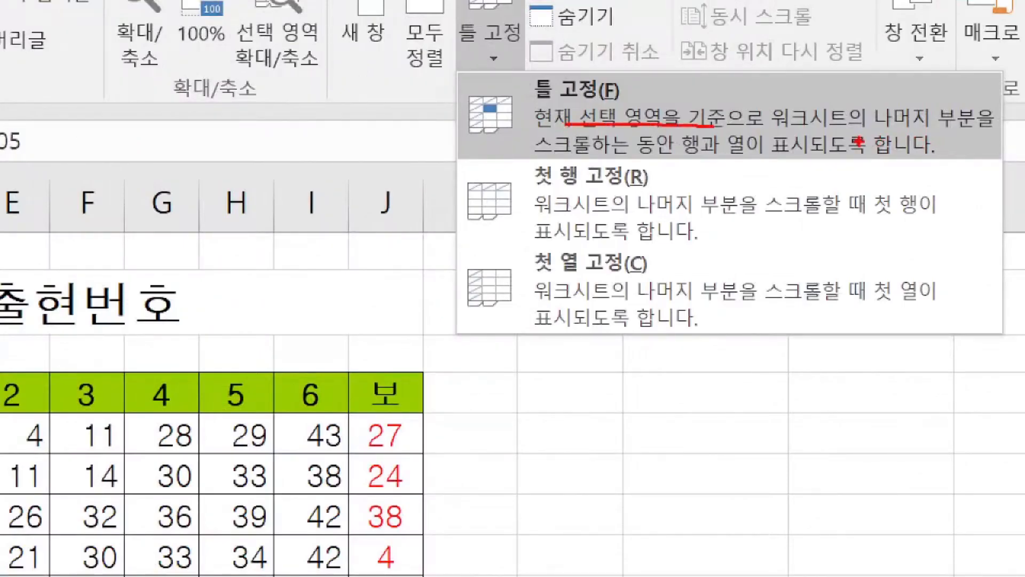
{"action": "left_click_drag", "start_coordinate": [537, 155], "coordinate": [581, 156]}
{"action": "left_click_drag", "start_coordinate": [676, 155], "coordinate": [821, 156]}
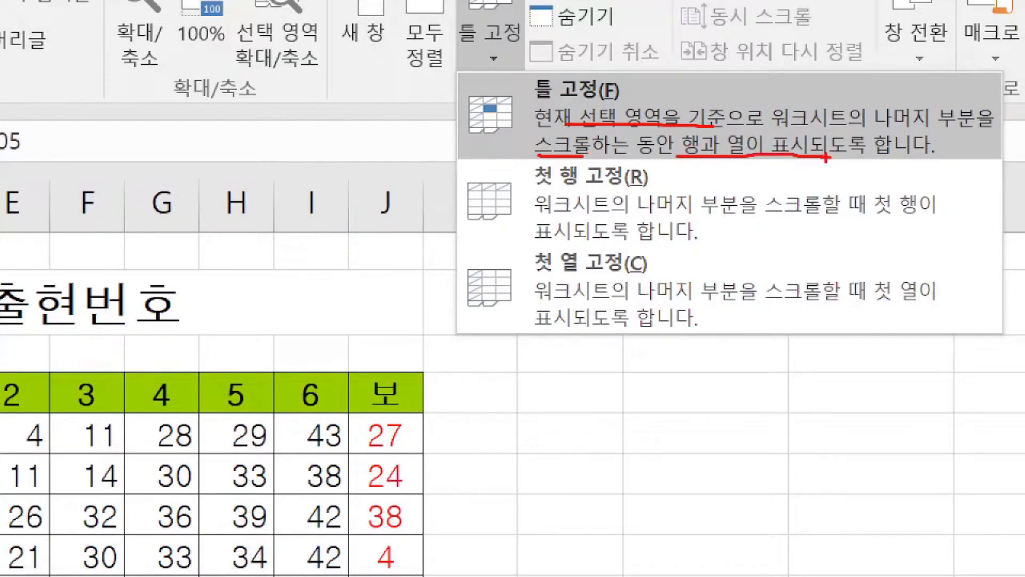
{"action": "mouse_move", "coordinate": [597, 88]}
{"action": "left_mouse_down"}
{"action": "mouse_move", "coordinate": [606, 140]}
{"action": "mouse_move", "coordinate": [646, 71]}
{"action": "mouse_move", "coordinate": [610, 86]}
{"action": "left_mouse_up"}
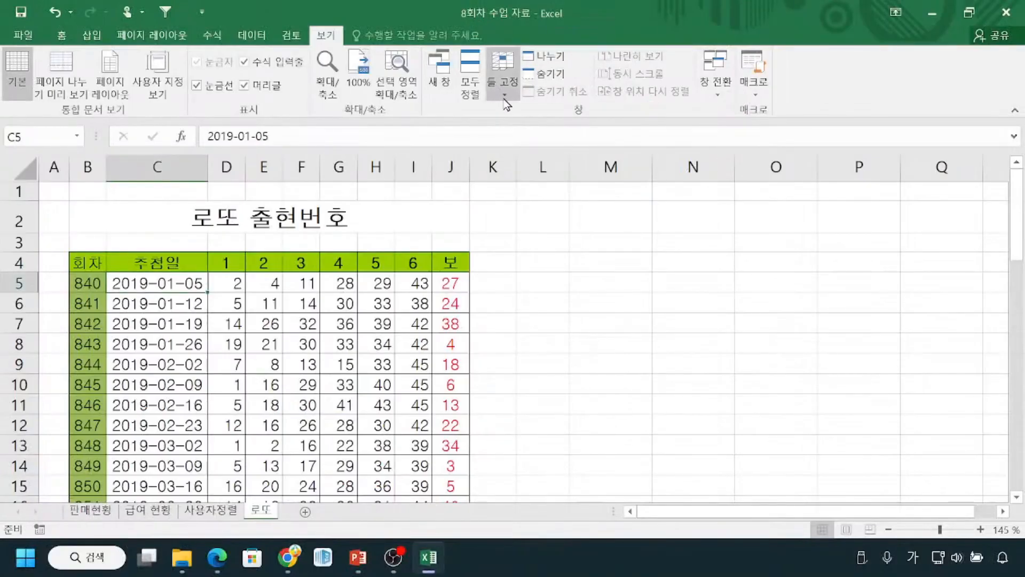
Step: Freeze the rows above and the columns before cell C5 on the 로또 sheet
{"action": "left_click", "coordinate": [490, 27]}
{"action": "left_click", "coordinate": [505, 128]}
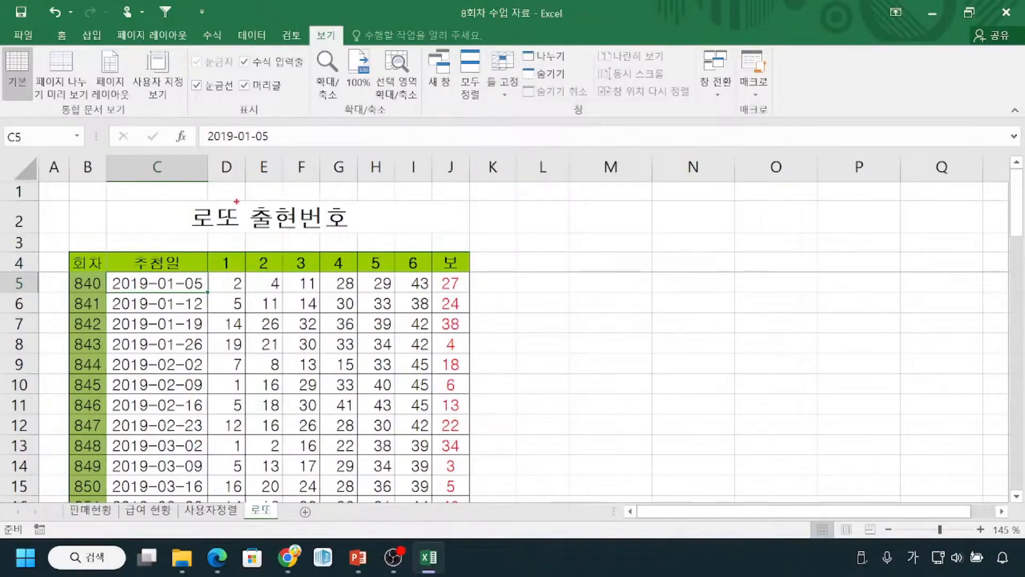
{"action": "mouse_move", "coordinate": [114, 199]}
{"action": "left_mouse_down"}
{"action": "mouse_move", "coordinate": [101, 229]}
{"action": "mouse_move", "coordinate": [115, 200]}
{"action": "left_mouse_up"}
{"action": "mouse_move", "coordinate": [629, 267]}
{"action": "left_mouse_down"}
{"action": "mouse_move", "coordinate": [610, 288]}
{"action": "mouse_move", "coordinate": [644, 262]}
{"action": "left_mouse_up"}
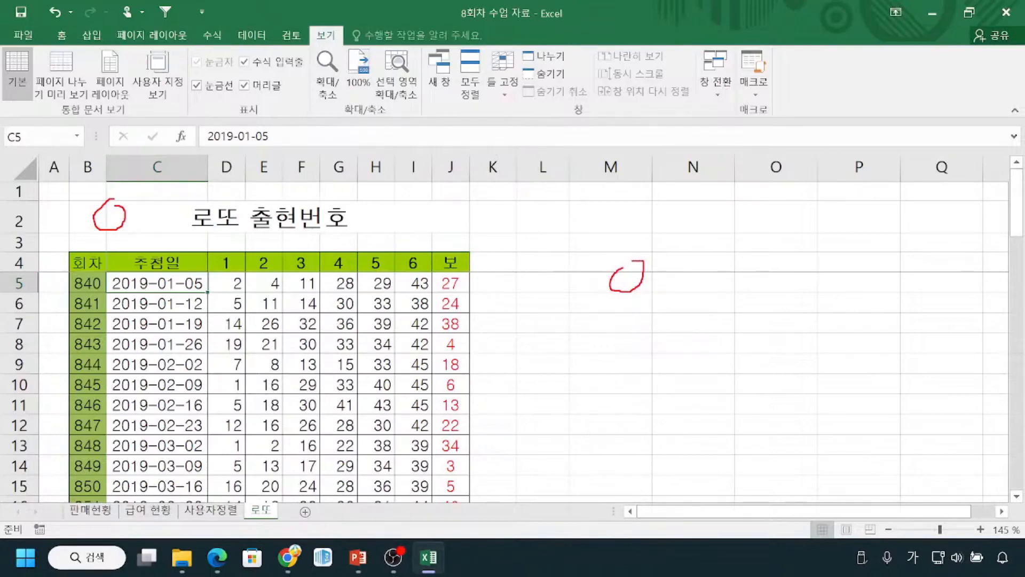
{"action": "mouse_move", "coordinate": [553, 281]}
{"action": "left_mouse_down"}
{"action": "mouse_move", "coordinate": [556, 415]}
{"action": "mouse_move", "coordinate": [599, 396]}
{"action": "left_mouse_up"}
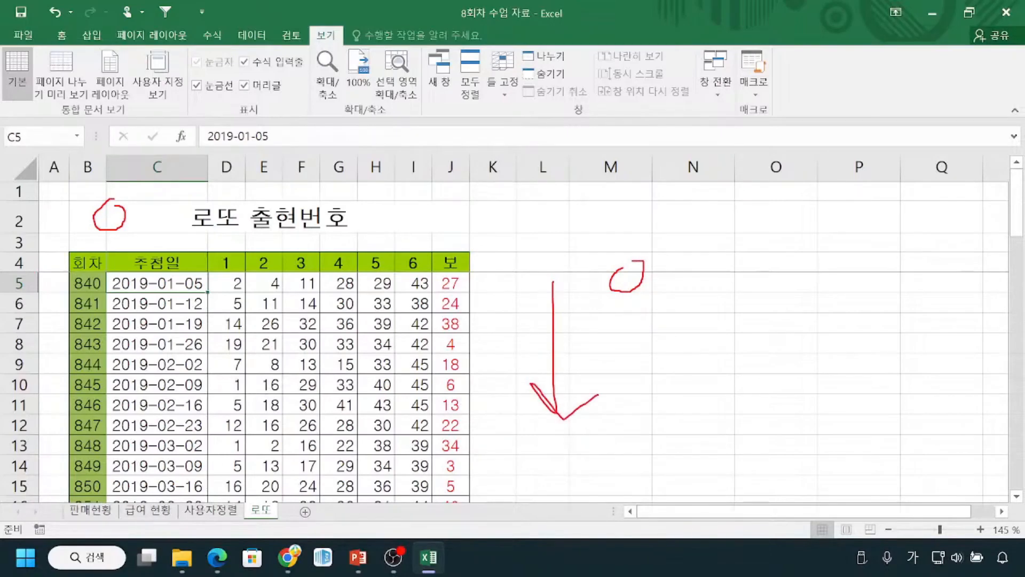
{"action": "key", "text": "Escape"}
Step: Move down through the lottery draws to about row 23 to check how the frozen title and header rows behave
{"action": "left_click_drag", "start_coordinate": [1017, 208], "coordinate": [1018, 252]}
{"action": "mouse_move", "coordinate": [452, 258]}
{"action": "left_mouse_down"}
{"action": "mouse_move", "coordinate": [503, 258]}
{"action": "mouse_move", "coordinate": [453, 253]}
{"action": "left_mouse_up"}
{"action": "key", "text": "Escape"}
{"action": "left_click_drag", "start_coordinate": [1017, 280], "coordinate": [1023, 344]}
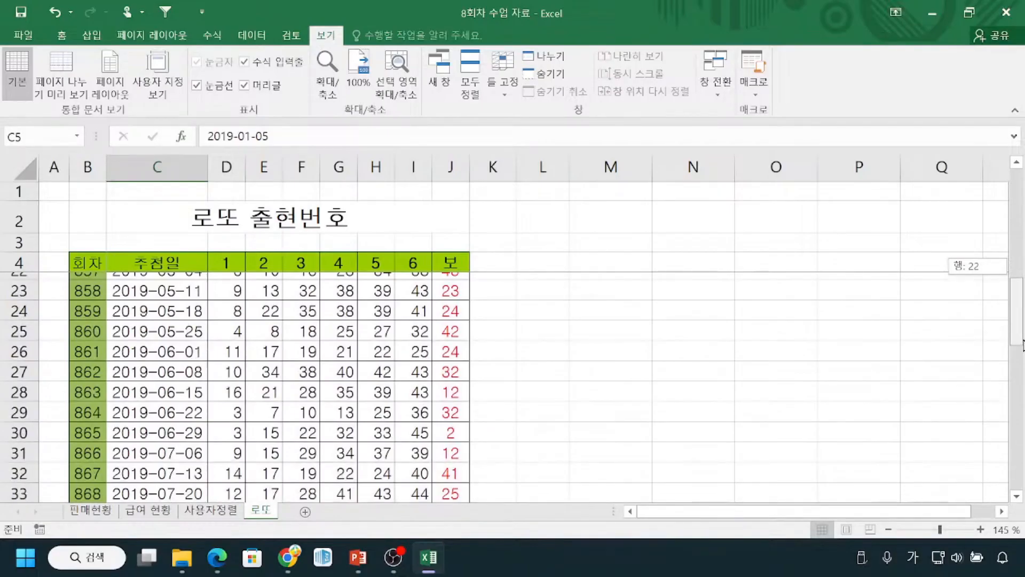
{"action": "left_click_drag", "start_coordinate": [1024, 345], "coordinate": [1023, 347]}
{"action": "key", "text": "ctrl"}
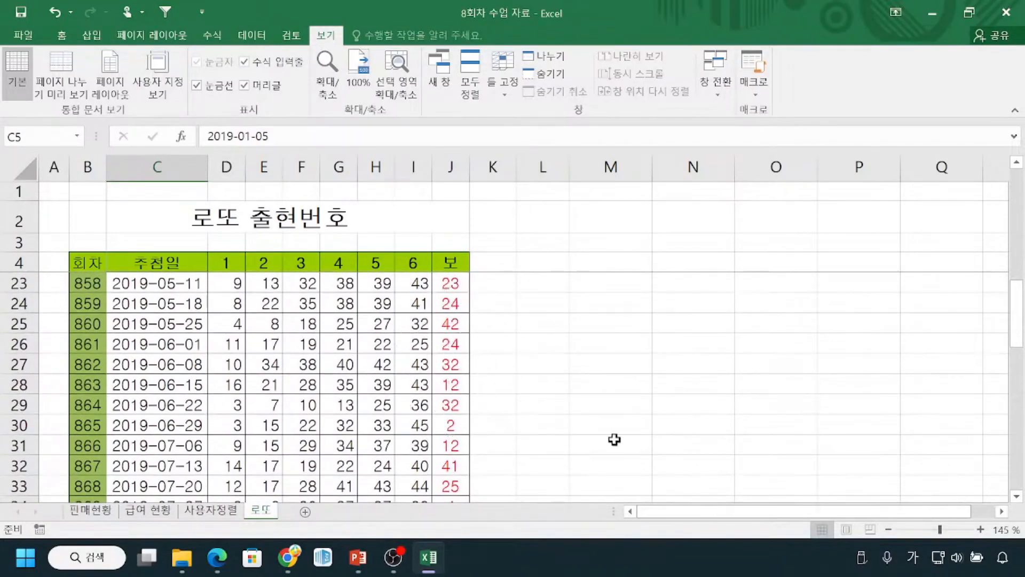
Step: Move the 로또 sheet sideways past the 추첨일 column to check how the frozen 회차 column behaves
{"action": "mouse_move", "coordinate": [704, 508]}
{"action": "left_mouse_down"}
{"action": "mouse_move", "coordinate": [713, 509]}
{"action": "mouse_move", "coordinate": [678, 508]}
{"action": "left_mouse_up"}
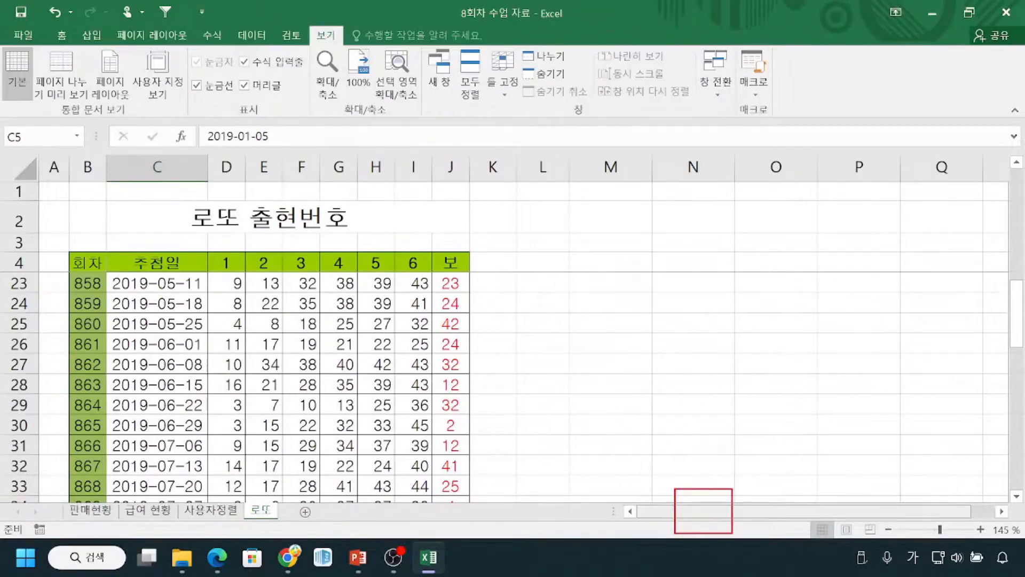
{"action": "left_click_drag", "start_coordinate": [704, 512], "coordinate": [770, 507]}
{"action": "mouse_move", "coordinate": [109, 195]}
{"action": "left_mouse_down"}
{"action": "mouse_move", "coordinate": [98, 210]}
{"action": "mouse_move", "coordinate": [138, 193]}
{"action": "mouse_move", "coordinate": [89, 194]}
{"action": "left_mouse_up"}
{"action": "mouse_move", "coordinate": [108, 156]}
{"action": "left_mouse_down"}
{"action": "mouse_move", "coordinate": [106, 307]}
{"action": "mouse_move", "coordinate": [130, 346]}
{"action": "left_mouse_up"}
{"action": "left_click_drag", "start_coordinate": [318, 292], "coordinate": [273, 355]}
{"action": "left_click_drag", "start_coordinate": [284, 313], "coordinate": [350, 377]}
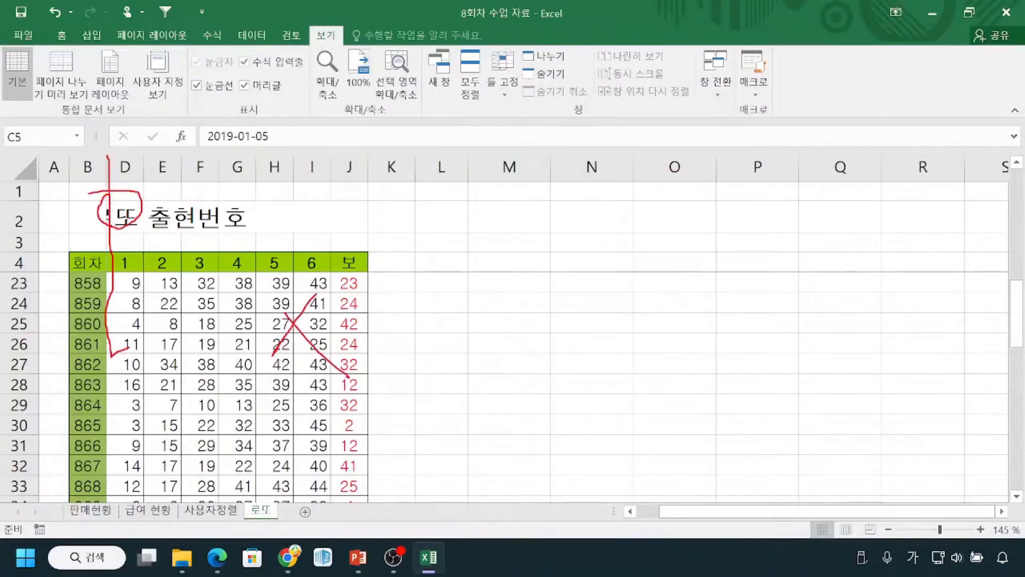
{"action": "mouse_move", "coordinate": [88, 287]}
{"action": "left_mouse_down"}
{"action": "mouse_move", "coordinate": [65, 311]}
{"action": "mouse_move", "coordinate": [97, 324]}
{"action": "left_mouse_up"}
{"action": "key", "text": "Escape"}
{"action": "left_click_drag", "start_coordinate": [717, 510], "coordinate": [641, 513]}
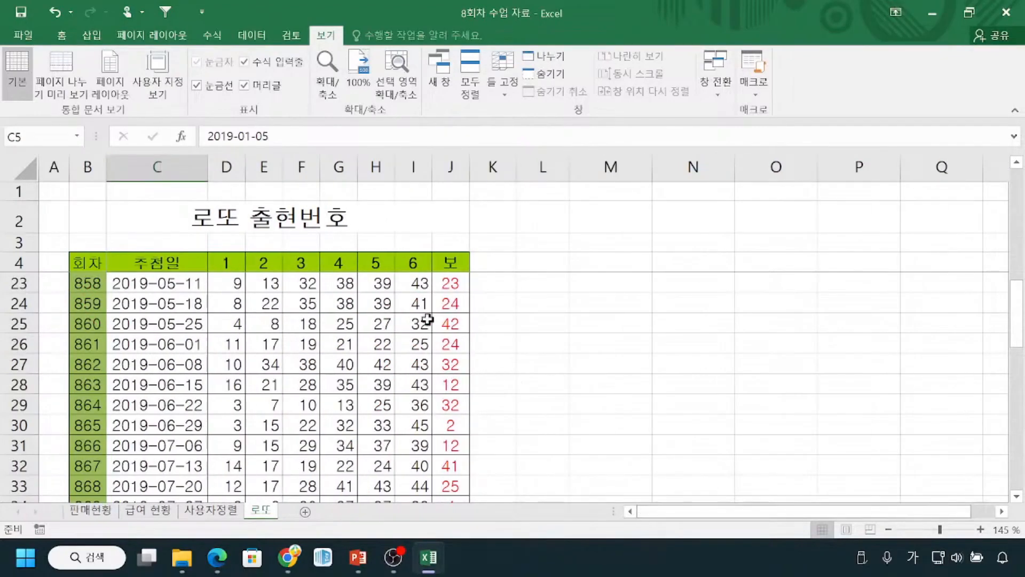
{"action": "mouse_move", "coordinate": [405, 261]}
{"action": "left_mouse_down"}
{"action": "mouse_move", "coordinate": [908, 257]}
{"action": "mouse_move", "coordinate": [946, 363]}
{"action": "mouse_move", "coordinate": [959, 506]}
{"action": "mouse_move", "coordinate": [479, 485]}
{"action": "left_mouse_up"}
{"action": "key", "text": "Escape"}
{"action": "left_click_drag", "start_coordinate": [676, 516], "coordinate": [841, 511]}
{"action": "key", "text": "ctrl"}
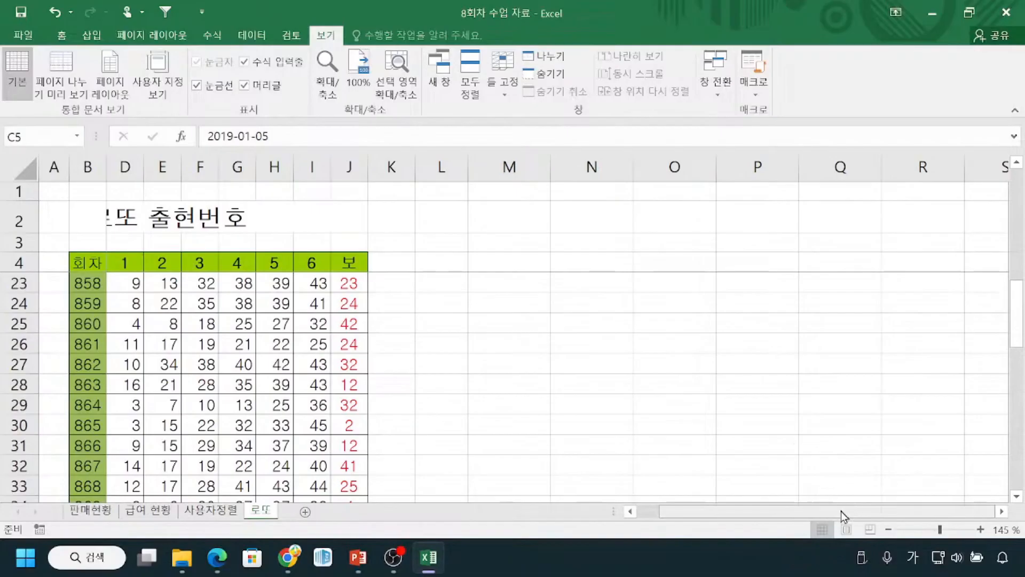
{"action": "mouse_move", "coordinate": [76, 261]}
{"action": "left_mouse_down"}
{"action": "mouse_move", "coordinate": [115, 260]}
{"action": "mouse_move", "coordinate": [73, 327]}
{"action": "mouse_move", "coordinate": [86, 302]}
{"action": "left_mouse_up"}
{"action": "mouse_move", "coordinate": [99, 194]}
{"action": "left_mouse_down"}
{"action": "mouse_move", "coordinate": [127, 211]}
{"action": "mouse_move", "coordinate": [112, 188]}
{"action": "left_mouse_up"}
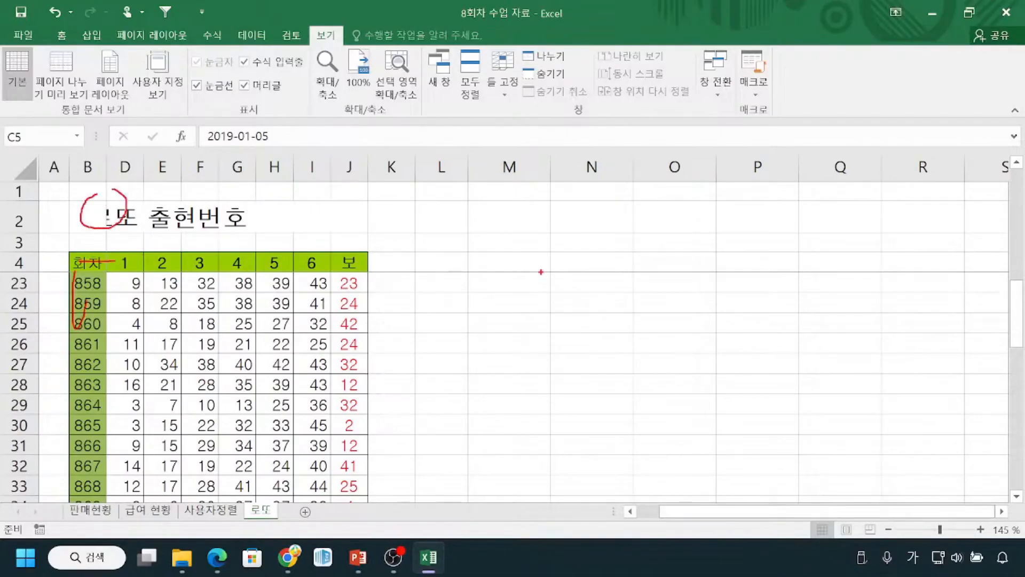
{"action": "mouse_move", "coordinate": [528, 258]}
{"action": "left_mouse_down"}
{"action": "mouse_move", "coordinate": [543, 267]}
{"action": "mouse_move", "coordinate": [518, 261]}
{"action": "left_mouse_up"}
{"action": "mouse_move", "coordinate": [479, 304]}
{"action": "left_mouse_down"}
{"action": "mouse_move", "coordinate": [482, 441]}
{"action": "mouse_move", "coordinate": [492, 446]}
{"action": "mouse_move", "coordinate": [521, 394]}
{"action": "left_mouse_up"}
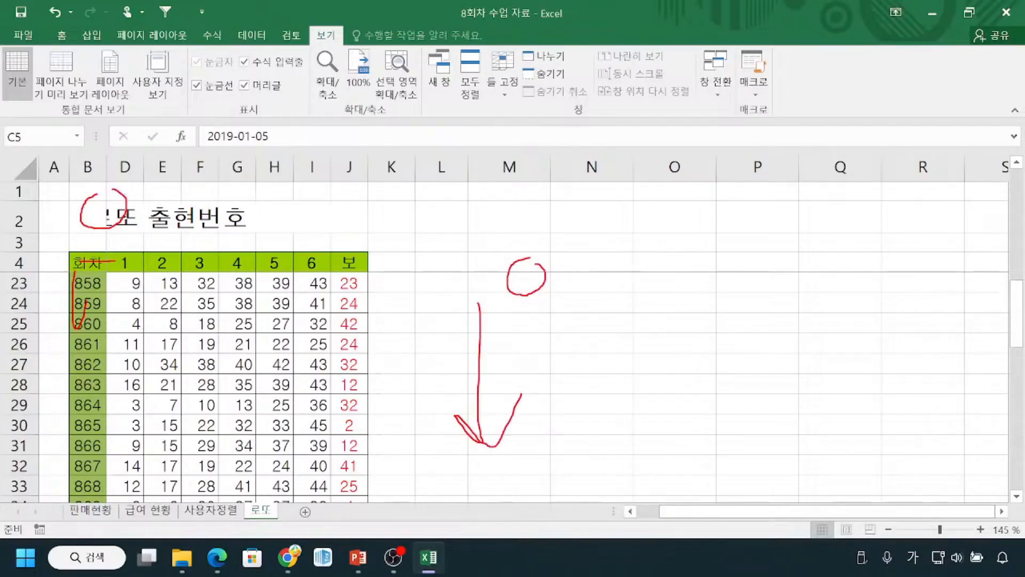
{"action": "left_click_drag", "start_coordinate": [123, 236], "coordinate": [296, 238]}
{"action": "mouse_move", "coordinate": [283, 222]}
{"action": "left_mouse_down"}
{"action": "mouse_move", "coordinate": [297, 239]}
{"action": "mouse_move", "coordinate": [289, 249]}
{"action": "left_mouse_up"}
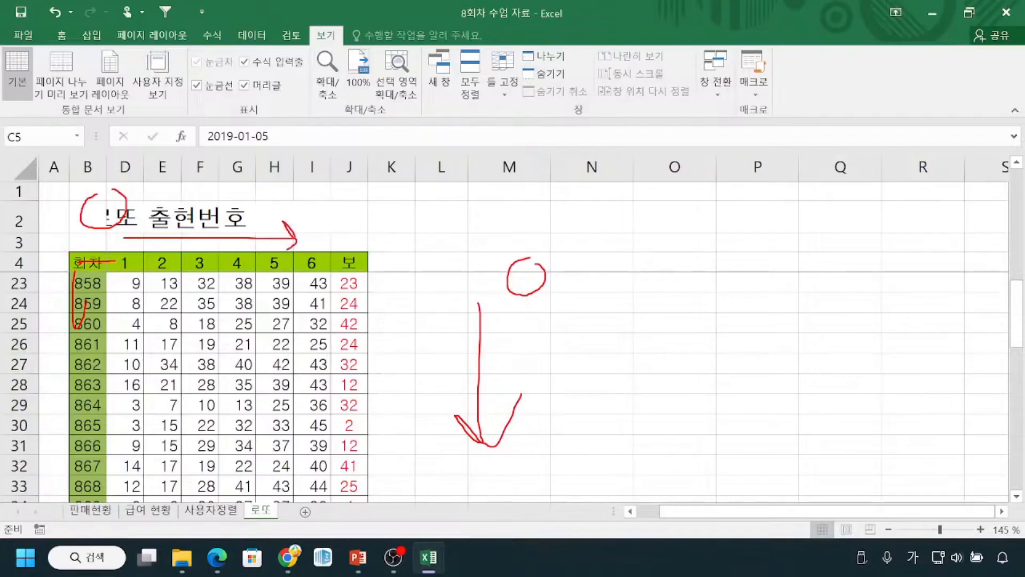
{"action": "key", "text": "Escape"}
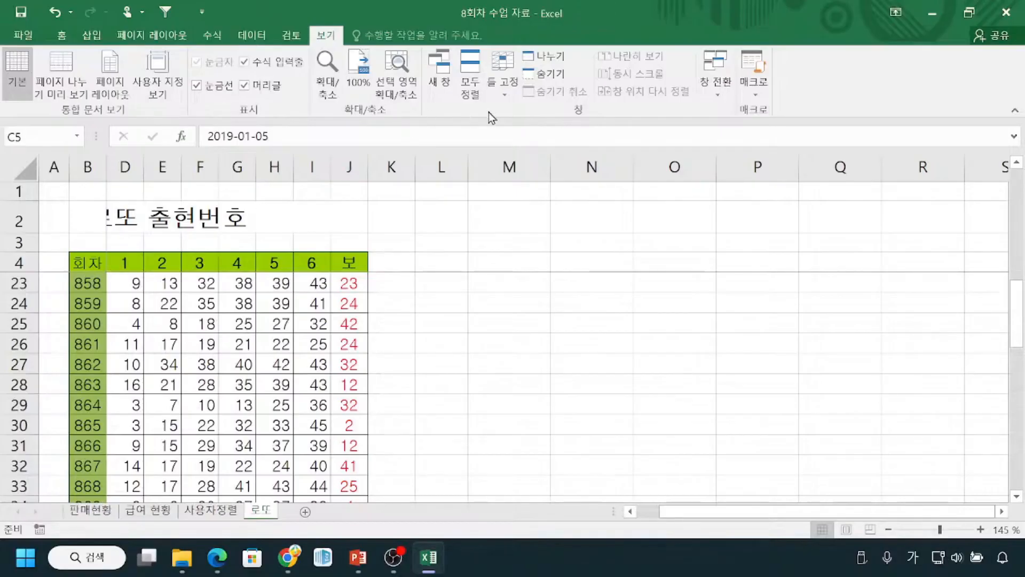
Step: Unfreeze all rows and columns on the 로또 sheet
{"action": "left_click", "coordinate": [508, 96]}
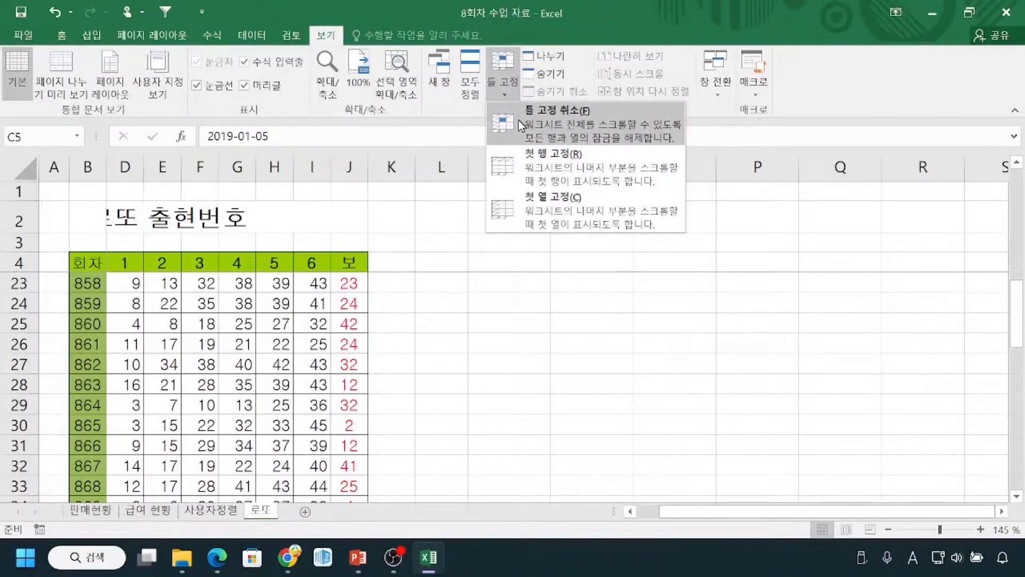
{"action": "left_click", "coordinate": [518, 120]}
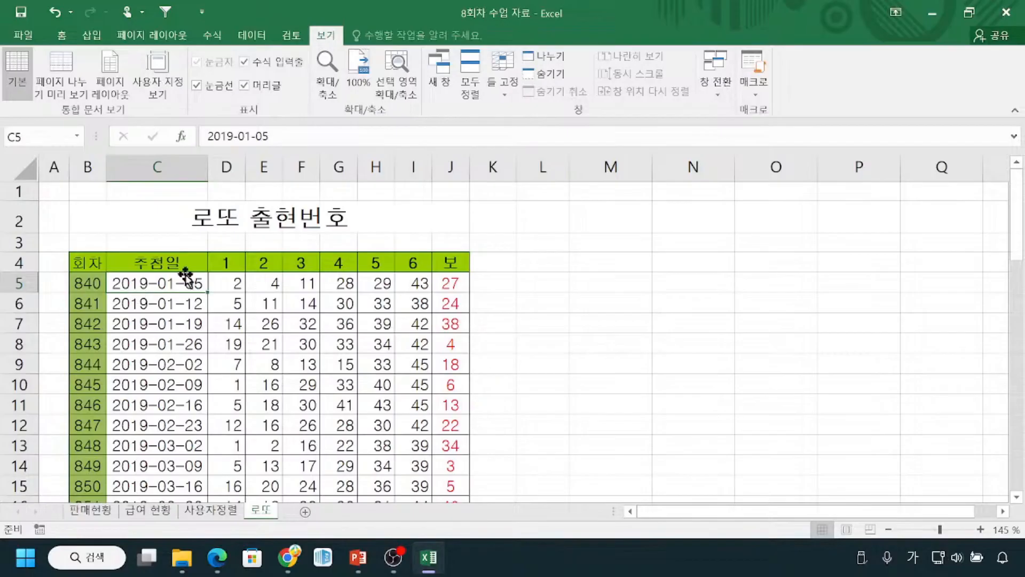
Step: Switch to the 판매현황 sheet, look through its sales rows past the header row, and return to the start
{"action": "left_click", "coordinate": [82, 510]}
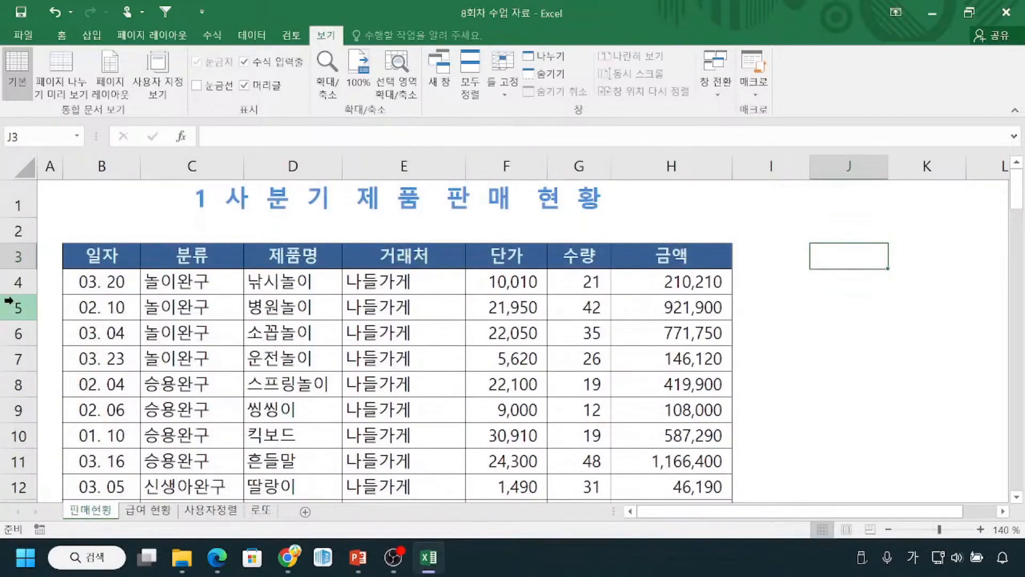
{"action": "scroll", "coordinate": [131, 340], "scroll_direction": "down", "scroll_amount": 2}
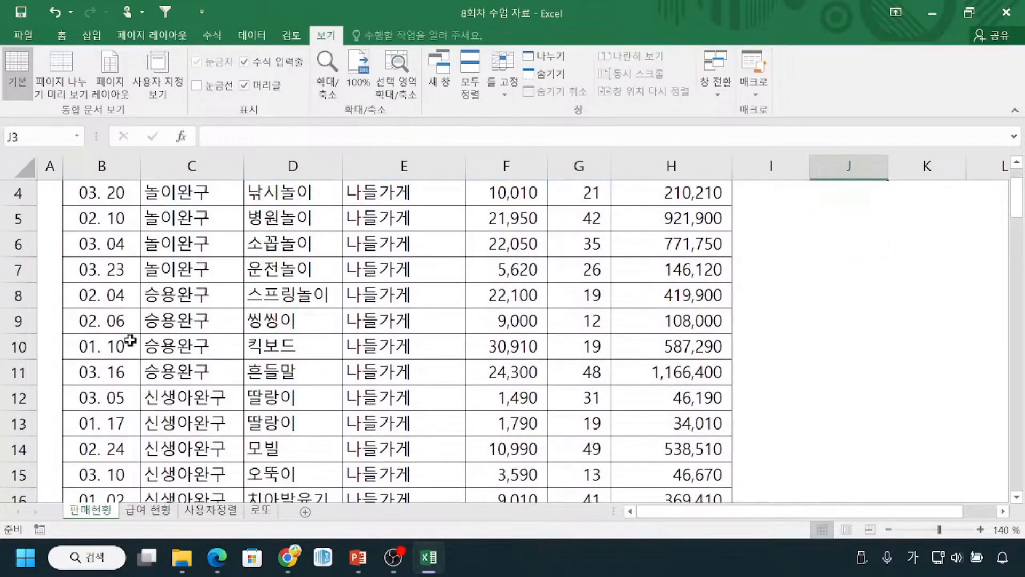
{"action": "scroll", "coordinate": [132, 340], "scroll_direction": "down", "scroll_amount": 1}
{"action": "left_click_drag", "start_coordinate": [1017, 225], "coordinate": [1020, 318]}
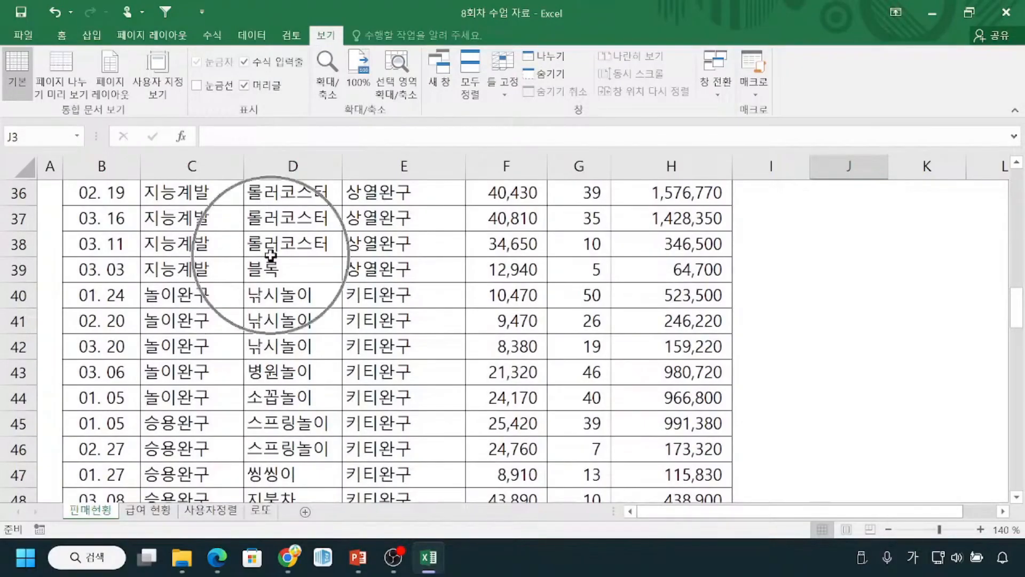
{"action": "left_click_drag", "start_coordinate": [1016, 315], "coordinate": [1016, 193]}
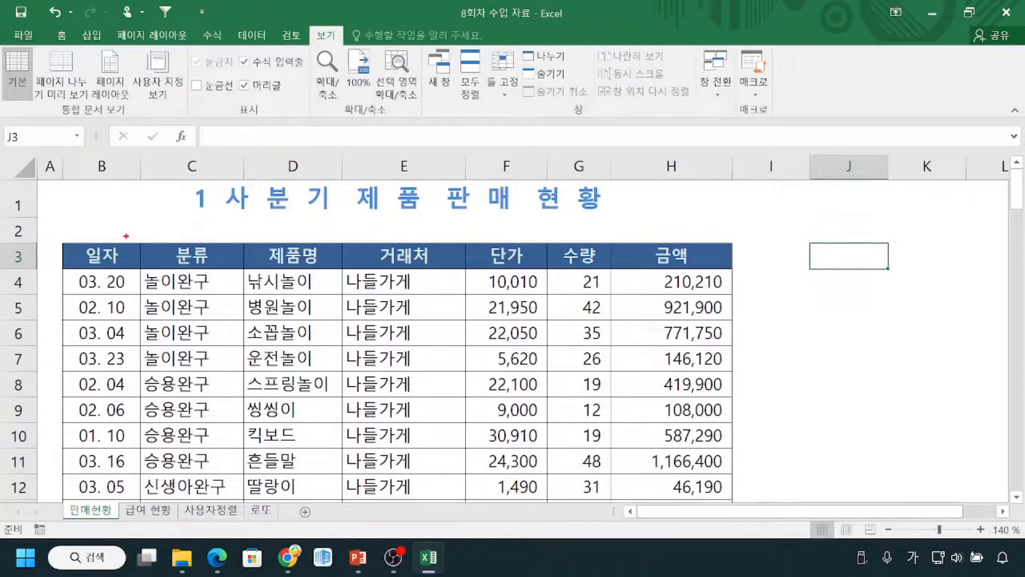
{"action": "left_click_drag", "start_coordinate": [15, 271], "coordinate": [98, 270]}
{"action": "left_click_drag", "start_coordinate": [289, 268], "coordinate": [751, 266]}
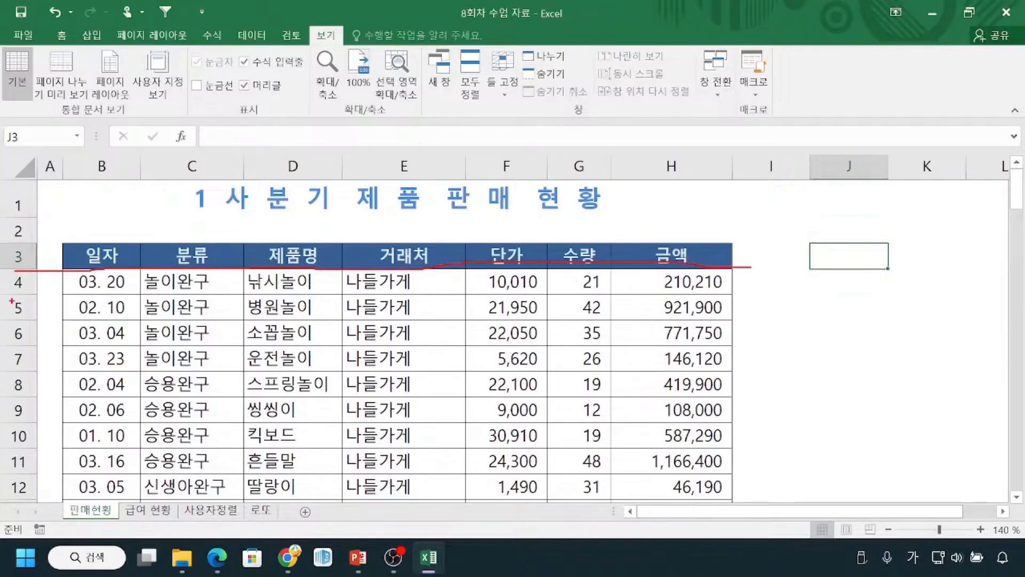
{"action": "left_click_drag", "start_coordinate": [20, 266], "coordinate": [790, 271]}
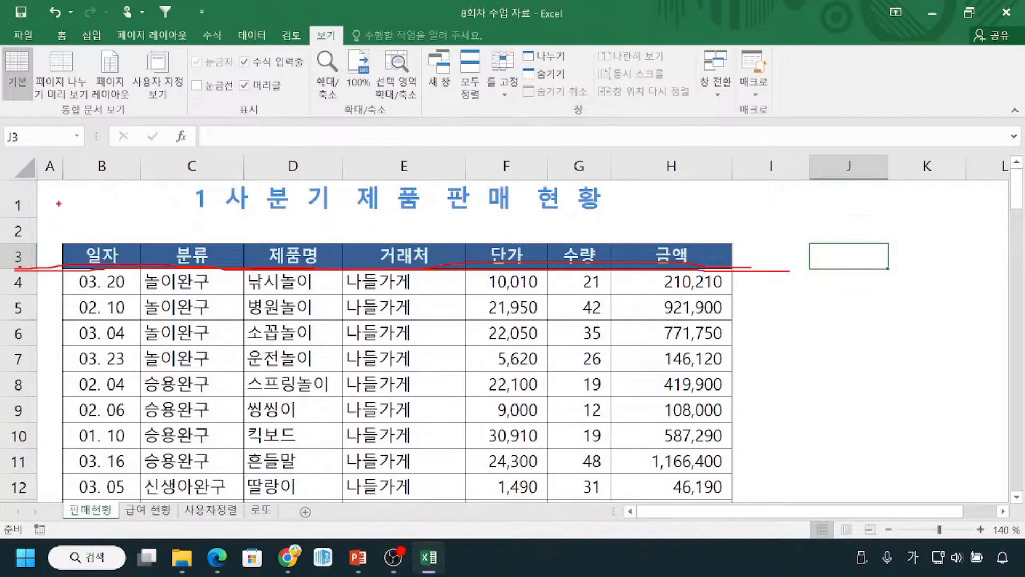
{"action": "left_click_drag", "start_coordinate": [56, 197], "coordinate": [59, 315]}
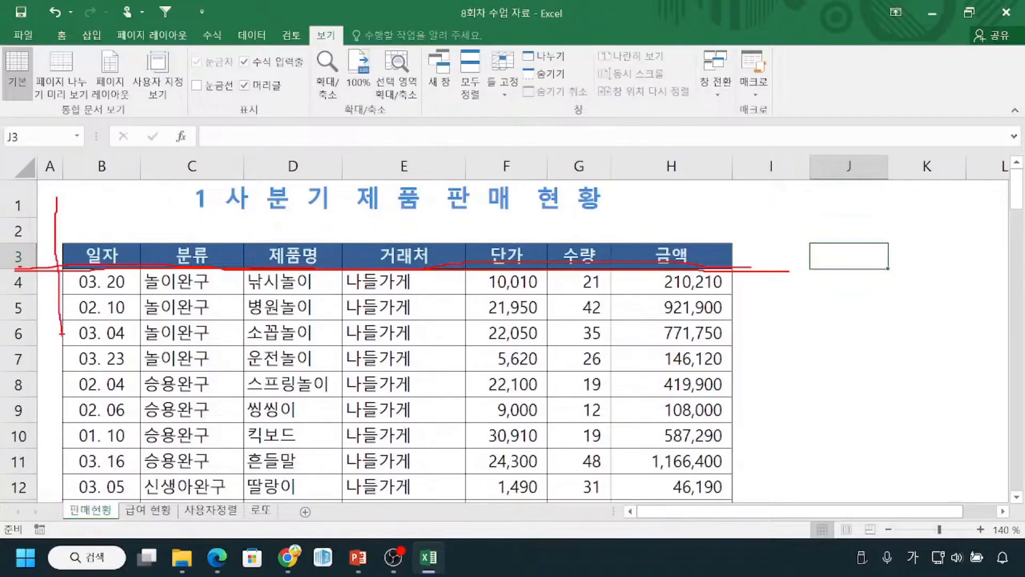
{"action": "left_click_drag", "start_coordinate": [58, 253], "coordinate": [30, 303]}
{"action": "left_click_drag", "start_coordinate": [15, 253], "coordinate": [45, 289]}
{"action": "left_click_drag", "start_coordinate": [59, 242], "coordinate": [31, 293]}
{"action": "mouse_move", "coordinate": [48, 257]}
{"action": "left_mouse_down"}
{"action": "mouse_move", "coordinate": [36, 259]}
{"action": "mouse_move", "coordinate": [3, 334]}
{"action": "mouse_move", "coordinate": [66, 361]}
{"action": "mouse_move", "coordinate": [69, 304]}
{"action": "left_mouse_up"}
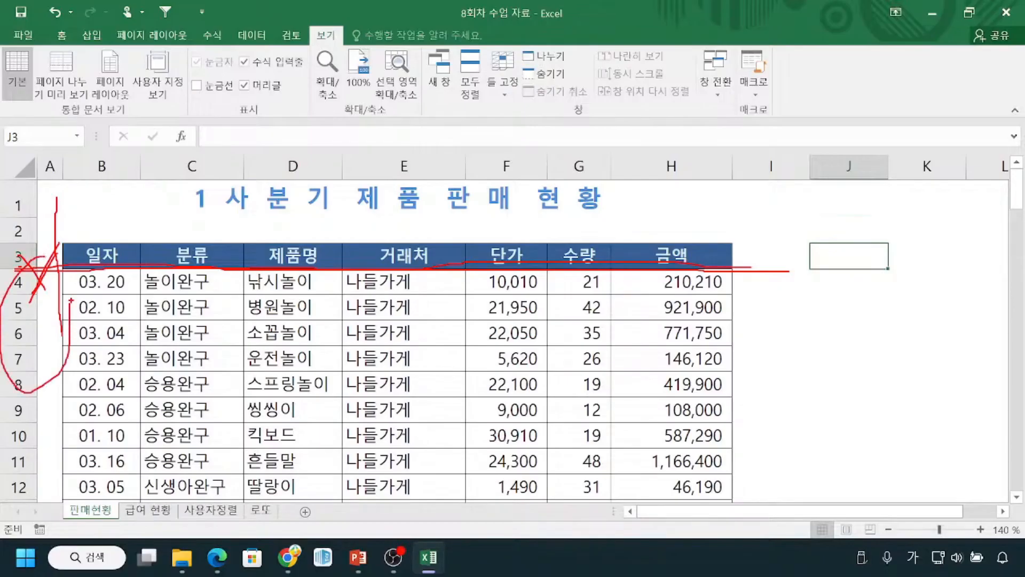
{"action": "key", "text": "Escape"}
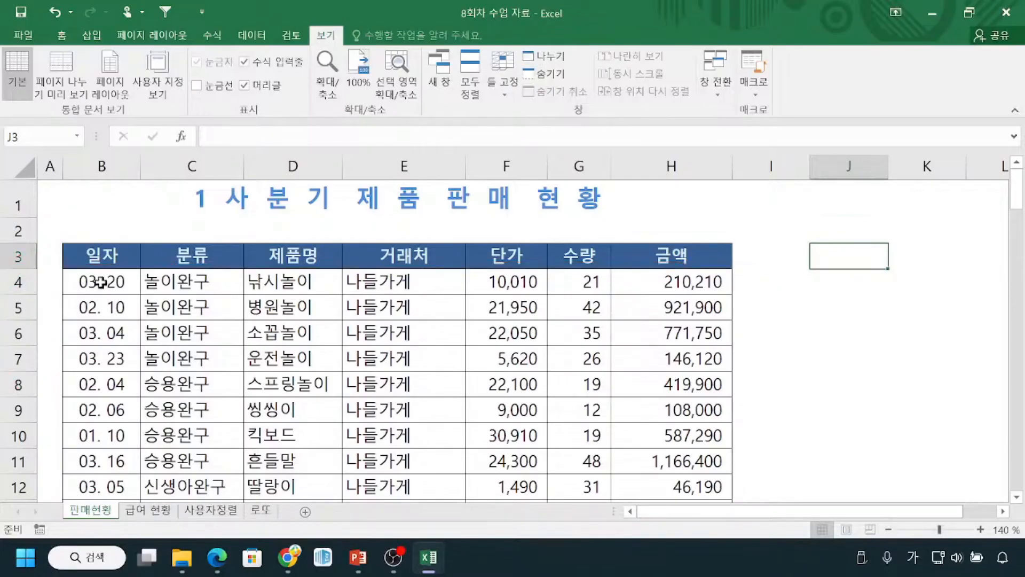
Step: Freeze the 판매현황 sheet's panes at cell B4, locking the title and header rows and column A
{"action": "left_click", "coordinate": [95, 279]}
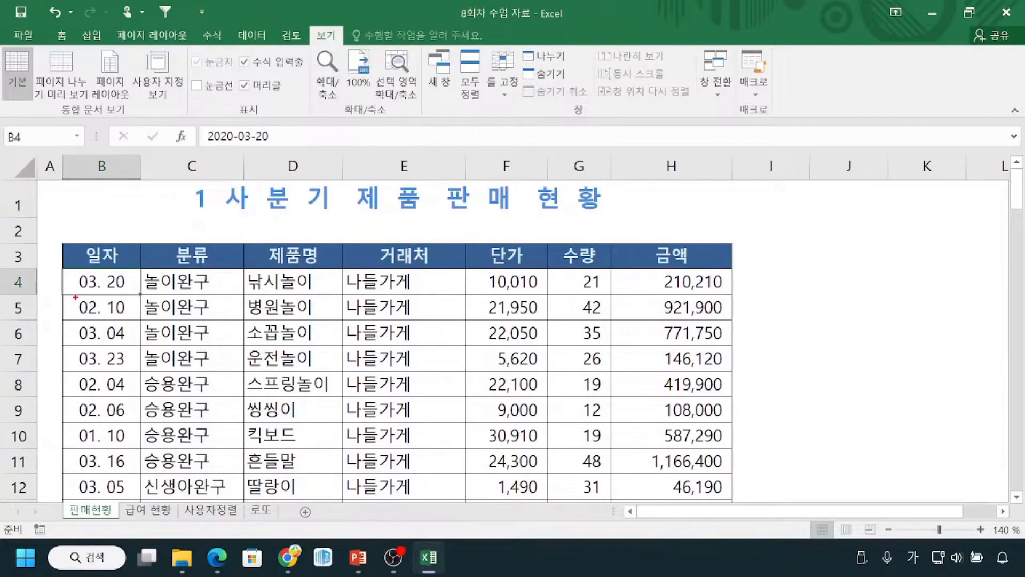
{"action": "mouse_move", "coordinate": [64, 265]}
{"action": "left_mouse_down"}
{"action": "mouse_move", "coordinate": [92, 299]}
{"action": "mouse_move", "coordinate": [150, 299]}
{"action": "left_mouse_up"}
{"action": "left_click_drag", "start_coordinate": [20, 269], "coordinate": [513, 268]}
{"action": "left_click_drag", "start_coordinate": [60, 198], "coordinate": [65, 459]}
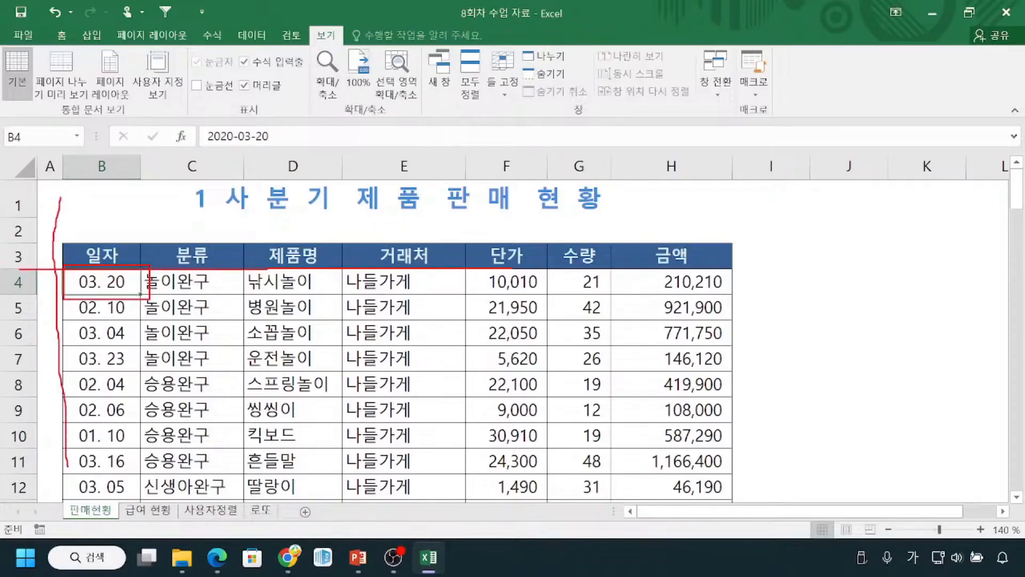
{"action": "mouse_move", "coordinate": [234, 274]}
{"action": "left_mouse_down"}
{"action": "mouse_move", "coordinate": [208, 426]}
{"action": "mouse_move", "coordinate": [203, 419]}
{"action": "mouse_move", "coordinate": [247, 407]}
{"action": "left_mouse_up"}
{"action": "mouse_move", "coordinate": [167, 223]}
{"action": "left_mouse_down"}
{"action": "mouse_move", "coordinate": [163, 232]}
{"action": "mouse_move", "coordinate": [208, 247]}
{"action": "mouse_move", "coordinate": [181, 231]}
{"action": "left_mouse_up"}
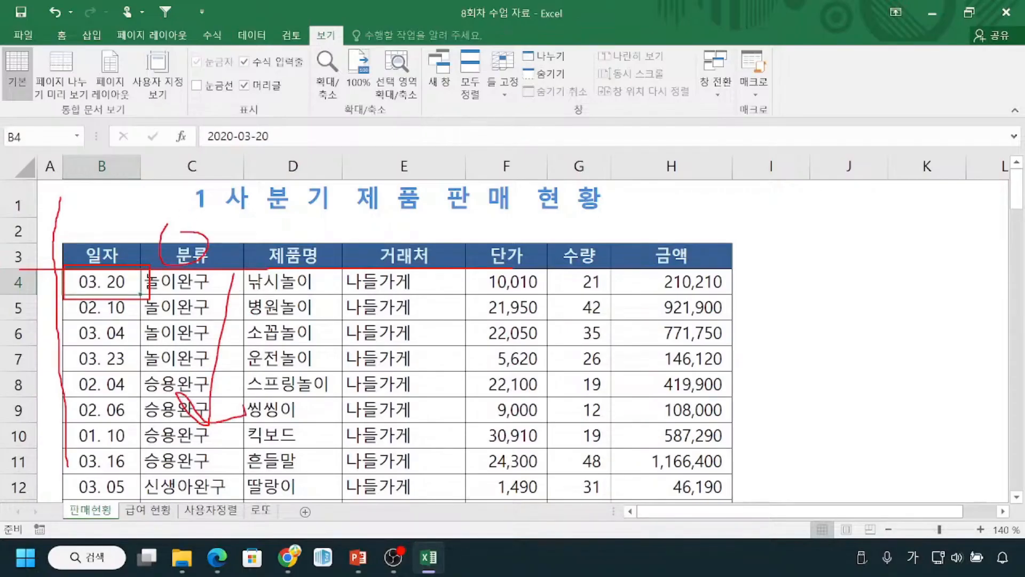
{"action": "key", "text": "Escape"}
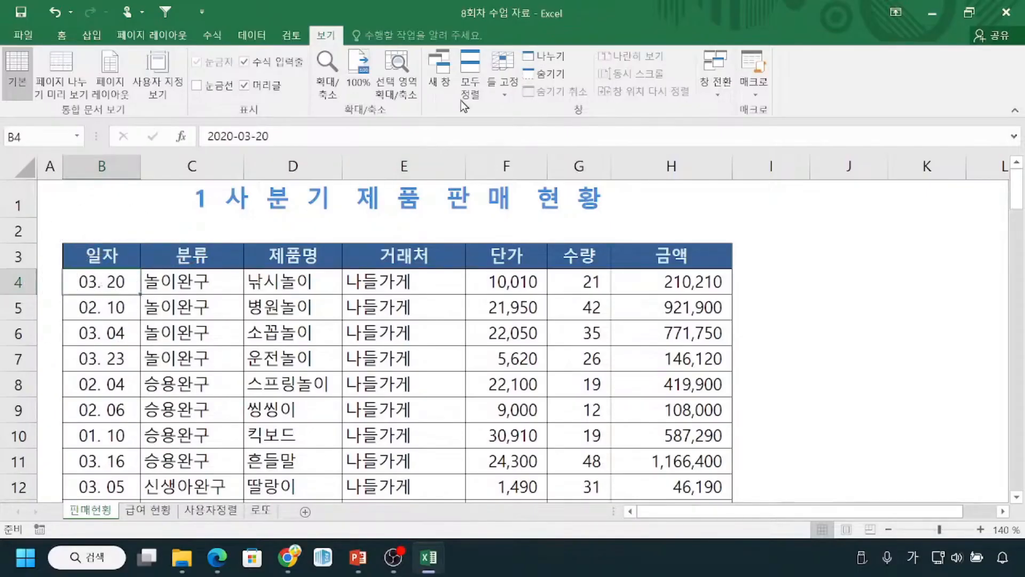
{"action": "key", "text": "ctrl"}
{"action": "key", "text": "ctrl"}
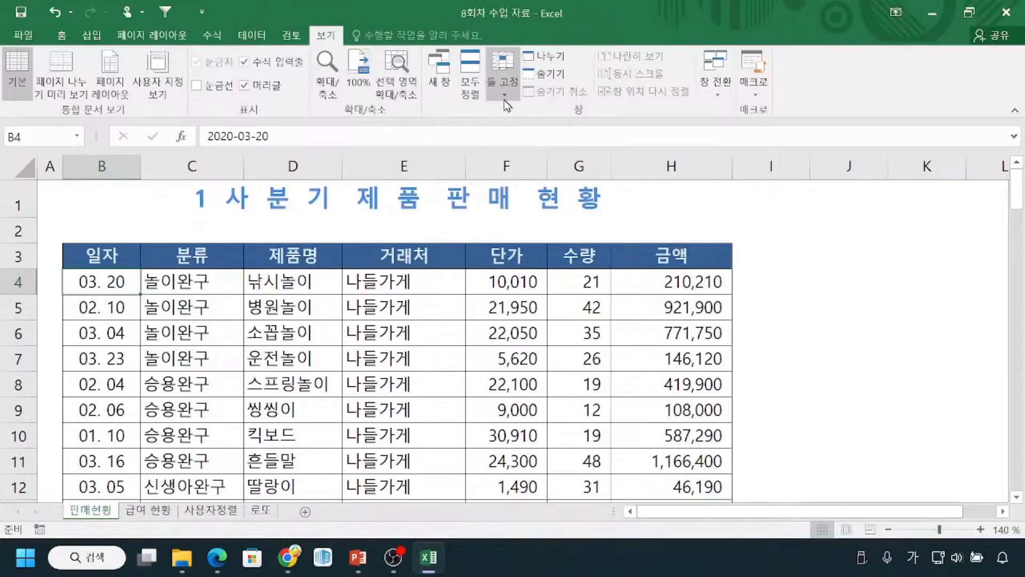
{"action": "left_click", "coordinate": [504, 96]}
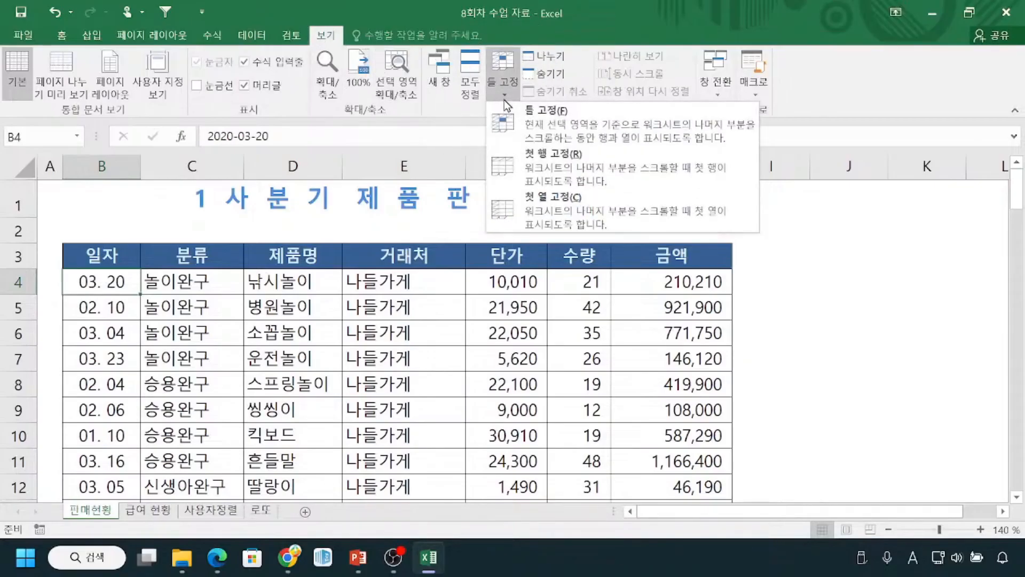
{"action": "key", "text": "ctrl"}
{"action": "left_click", "coordinate": [514, 128]}
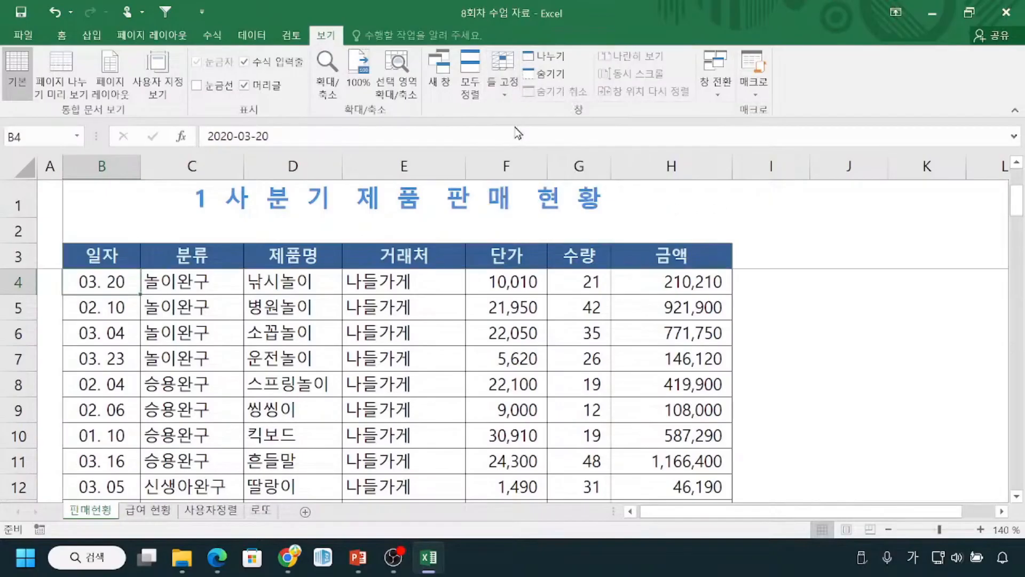
{"action": "mouse_move", "coordinate": [783, 274]}
{"action": "left_mouse_down"}
{"action": "mouse_move", "coordinate": [783, 382]}
{"action": "mouse_move", "coordinate": [822, 364]}
{"action": "left_mouse_up"}
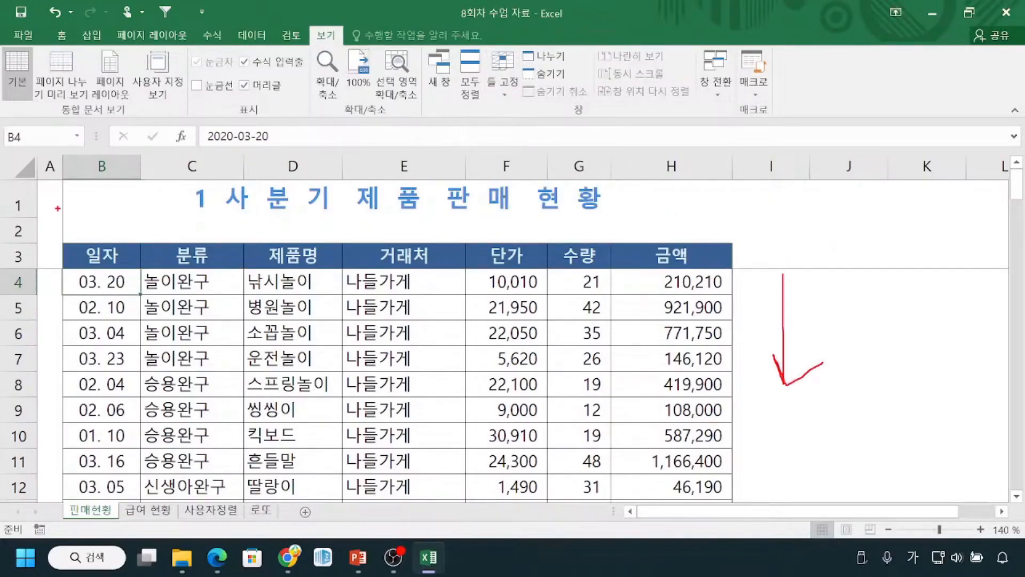
{"action": "left_click_drag", "start_coordinate": [70, 209], "coordinate": [180, 206]}
{"action": "mouse_move", "coordinate": [157, 195]}
{"action": "left_mouse_down"}
{"action": "mouse_move", "coordinate": [175, 202]}
{"action": "mouse_move", "coordinate": [166, 218]}
{"action": "left_mouse_up"}
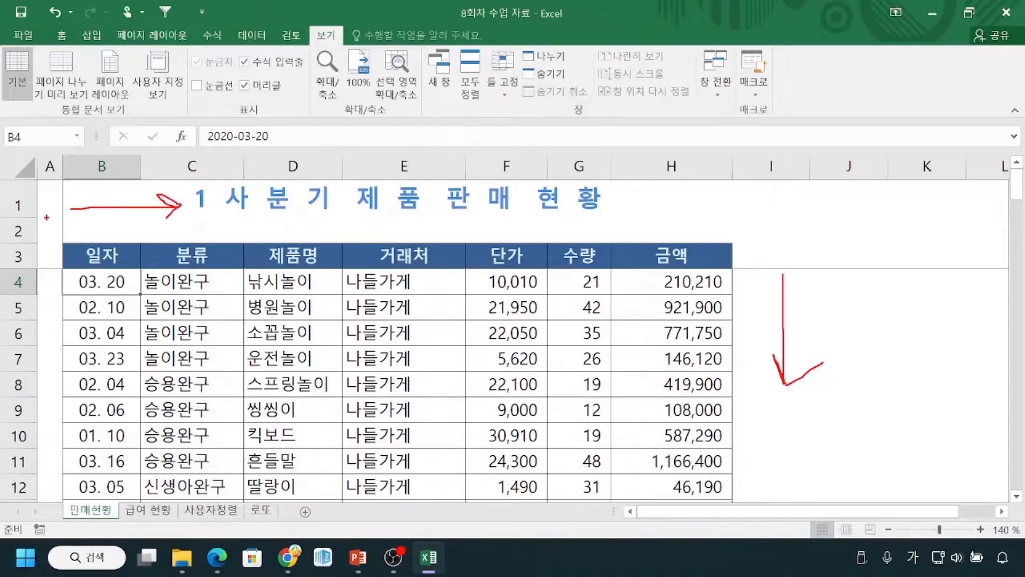
{"action": "mouse_move", "coordinate": [43, 188]}
{"action": "left_mouse_down"}
{"action": "mouse_move", "coordinate": [40, 212]}
{"action": "mouse_move", "coordinate": [64, 209]}
{"action": "left_mouse_up"}
{"action": "left_click_drag", "start_coordinate": [782, 223], "coordinate": [769, 252]}
{"action": "left_click_drag", "start_coordinate": [756, 231], "coordinate": [812, 269]}
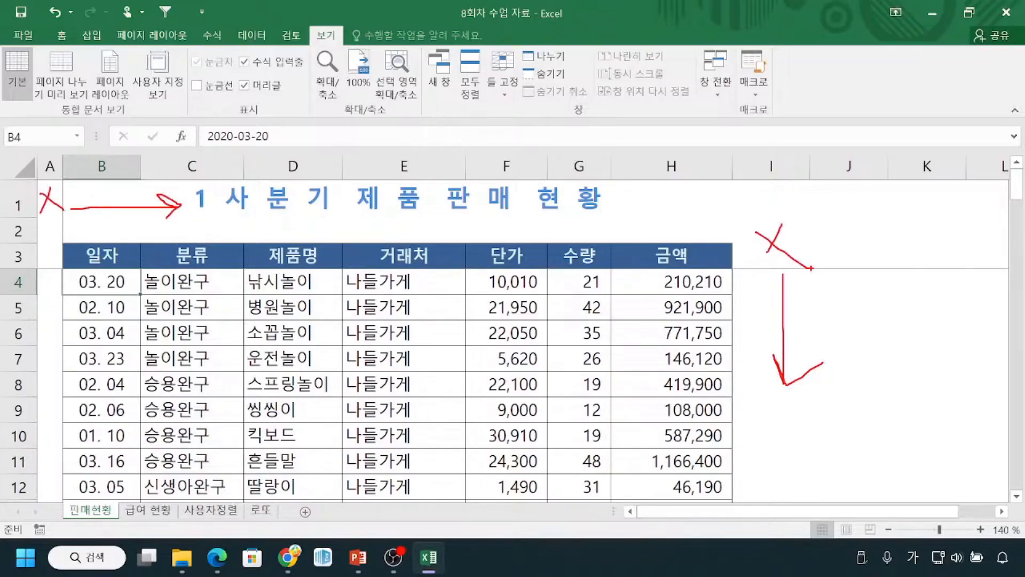
{"action": "key", "text": "Escape"}
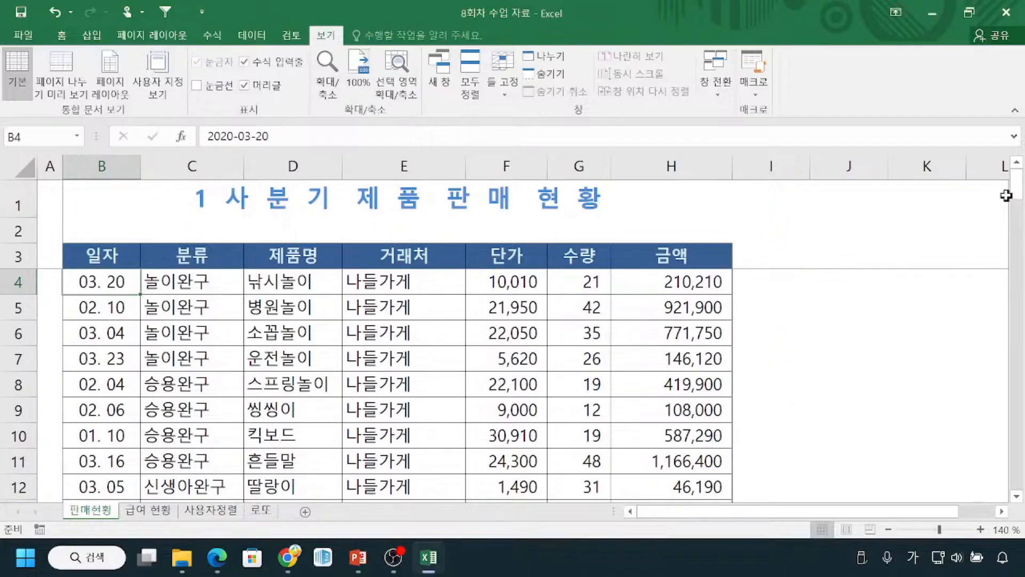
Step: Unfreeze all locked rows and columns on the 판매현황 sheet so the whole worksheet scrolls freely again
{"action": "left_click_drag", "start_coordinate": [1016, 187], "coordinate": [1022, 213]}
{"action": "key", "text": "ctrl"}
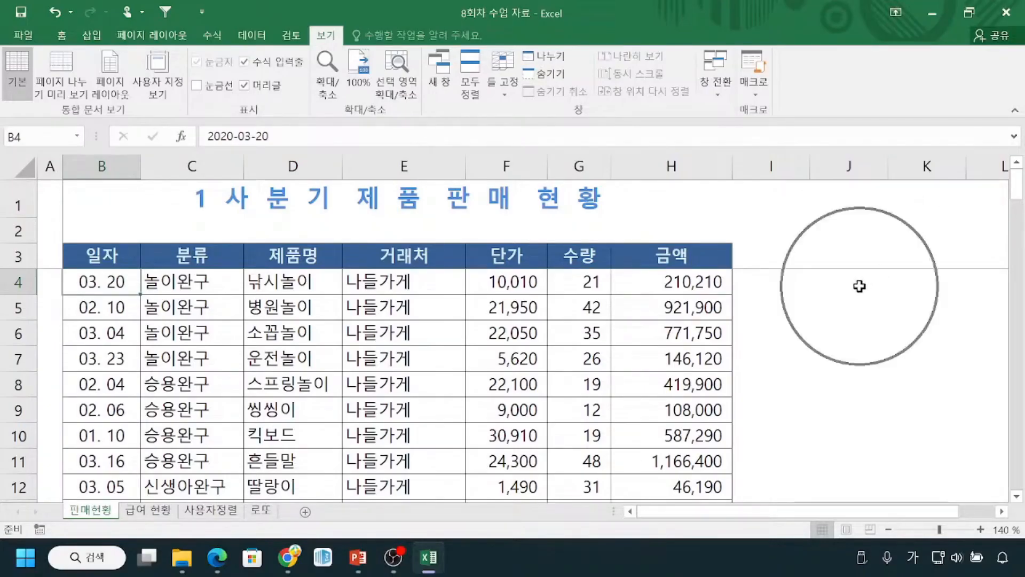
{"action": "key", "text": "ctrl"}
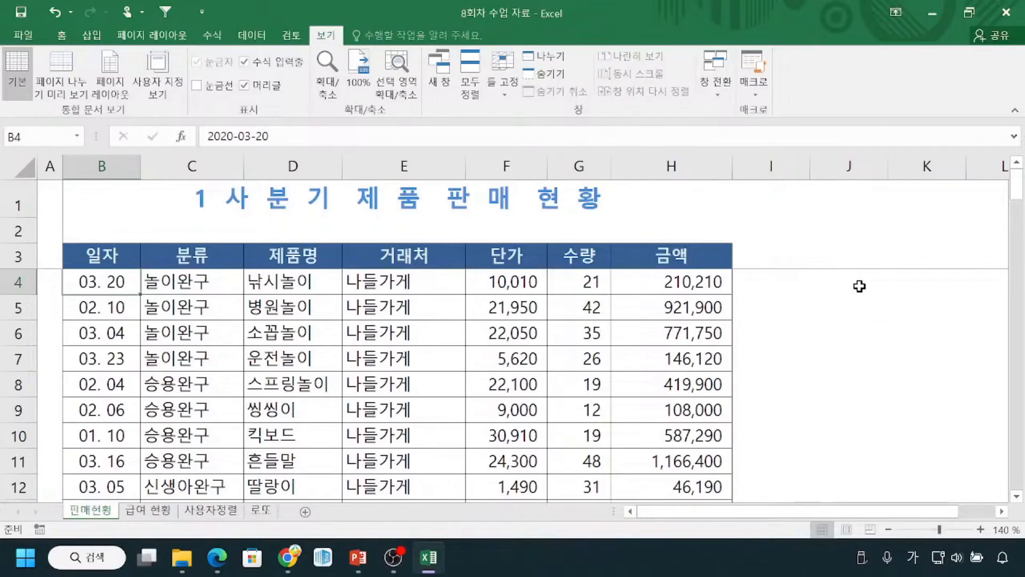
{"action": "key", "text": "ctrl"}
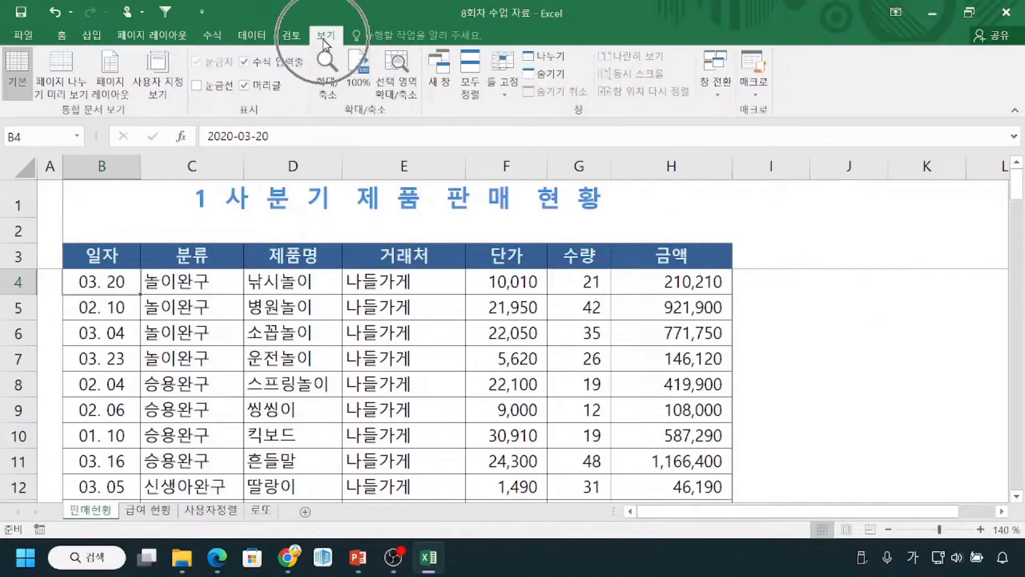
{"action": "key", "text": "ctrl"}
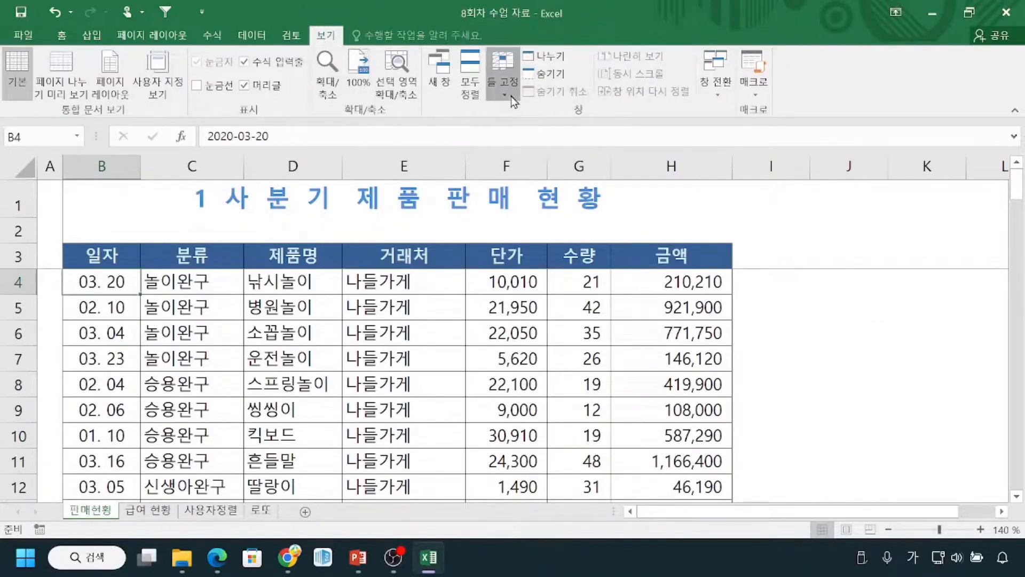
{"action": "left_click", "coordinate": [511, 96]}
{"action": "key", "text": "ctrl"}
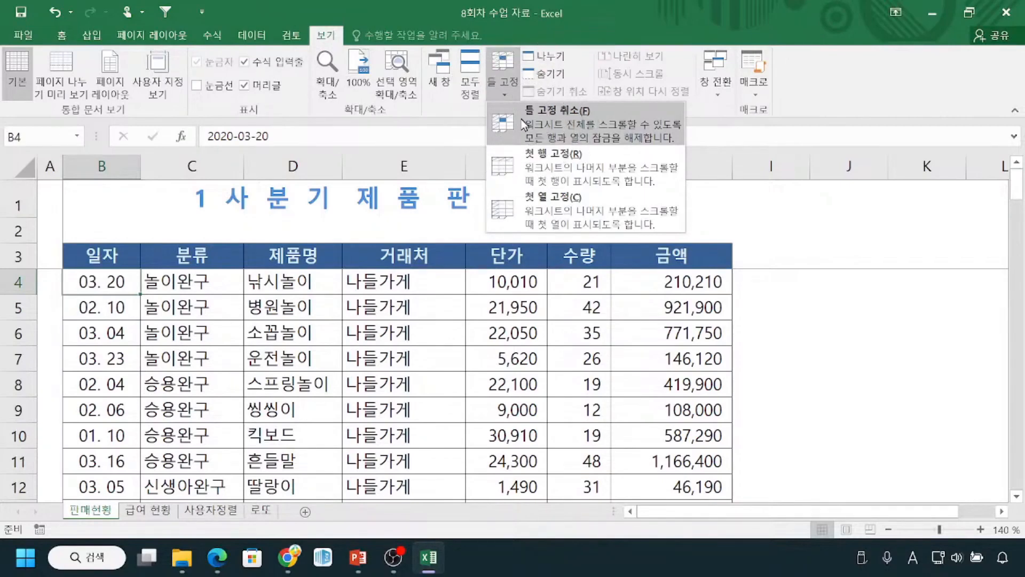
{"action": "left_click", "coordinate": [521, 117]}
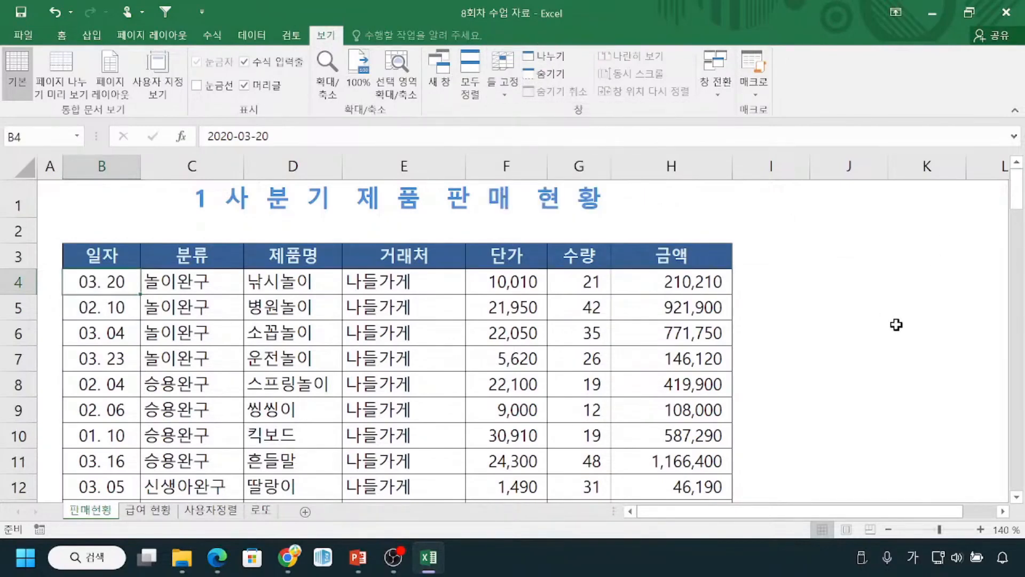